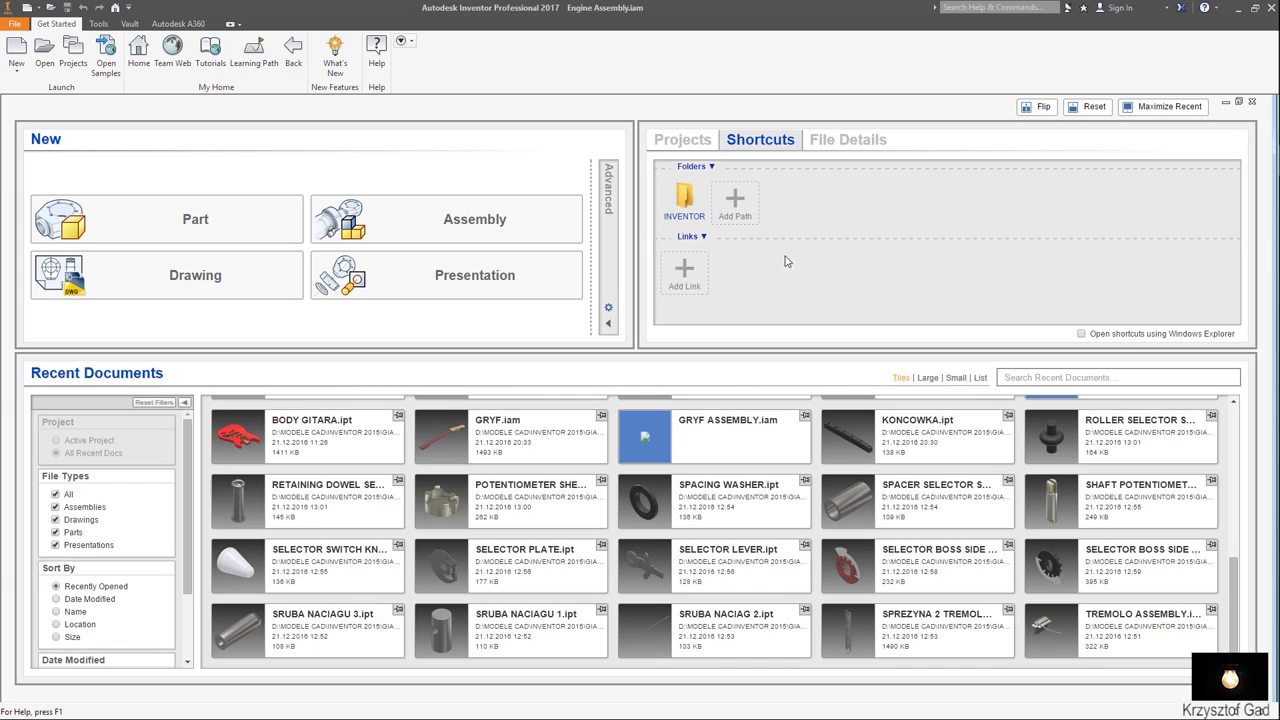
Go up from the INVENTOR folder into GITATA PROBA - 1 and open GITARA ASSWMBLY.iam.
{"action": "left_click", "coordinate": [684, 198]}
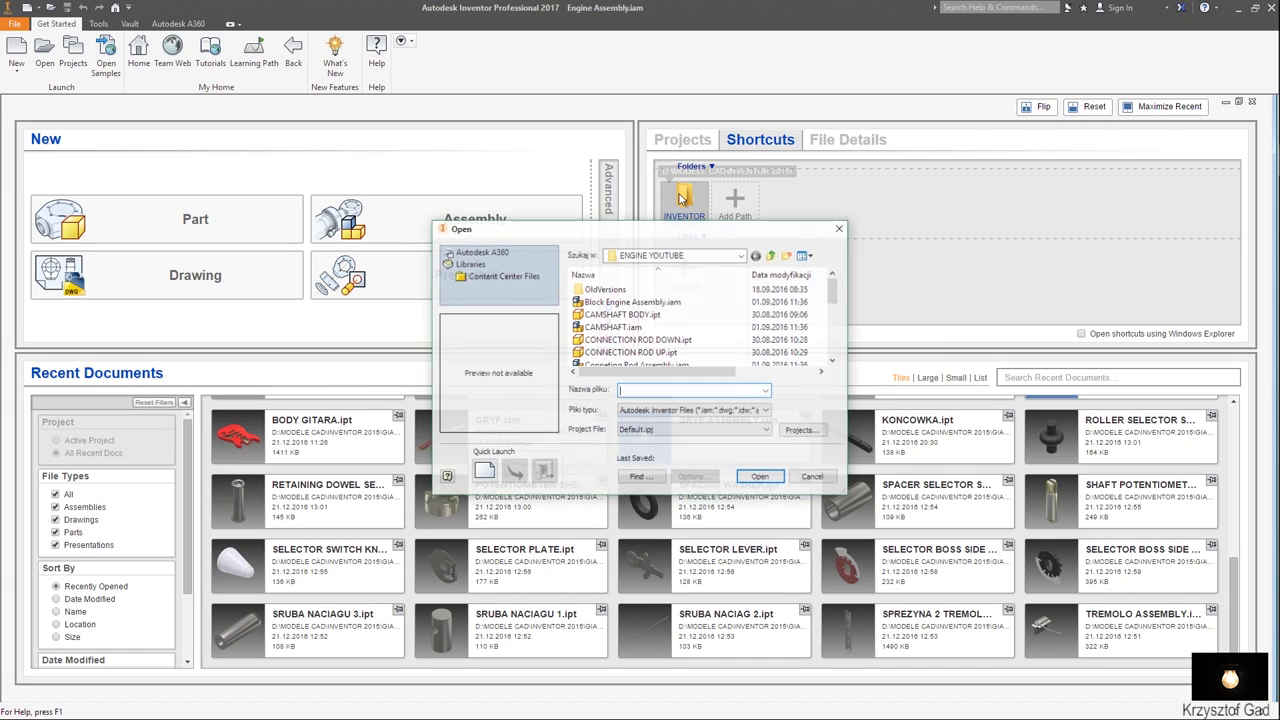
{"action": "left_click", "coordinate": [772, 256]}
{"action": "scroll", "coordinate": [700, 315], "scroll_direction": "down", "scroll_amount": 3}
{"action": "double_click", "coordinate": [700, 314]}
{"action": "scroll", "coordinate": [700, 319], "scroll_direction": "down", "scroll_amount": 2}
{"action": "scroll", "coordinate": [690, 319], "scroll_direction": "down", "scroll_amount": 2}
{"action": "scroll", "coordinate": [660, 318], "scroll_direction": "down", "scroll_amount": 3}
{"action": "double_click", "coordinate": [645, 316]}
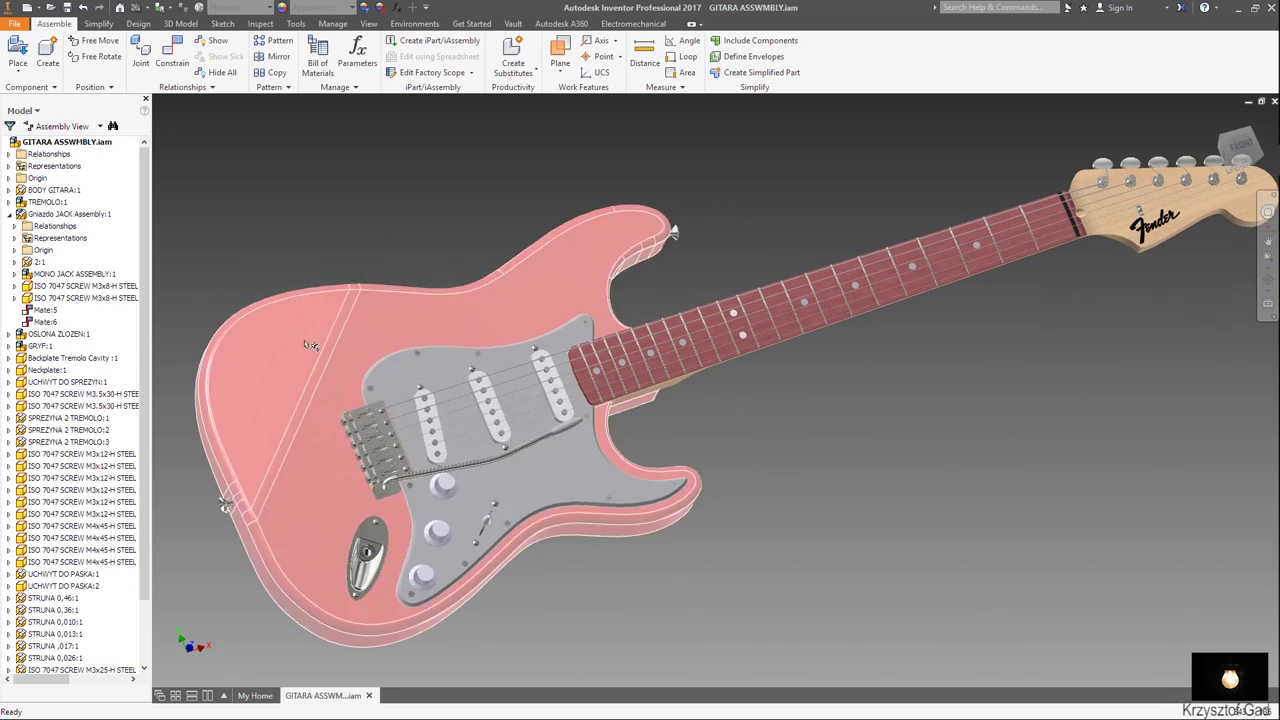
Hide the GRYF neck and its M4x45 screws, accepting removal of view associativity.
{"action": "left_click", "coordinate": [9, 214]}
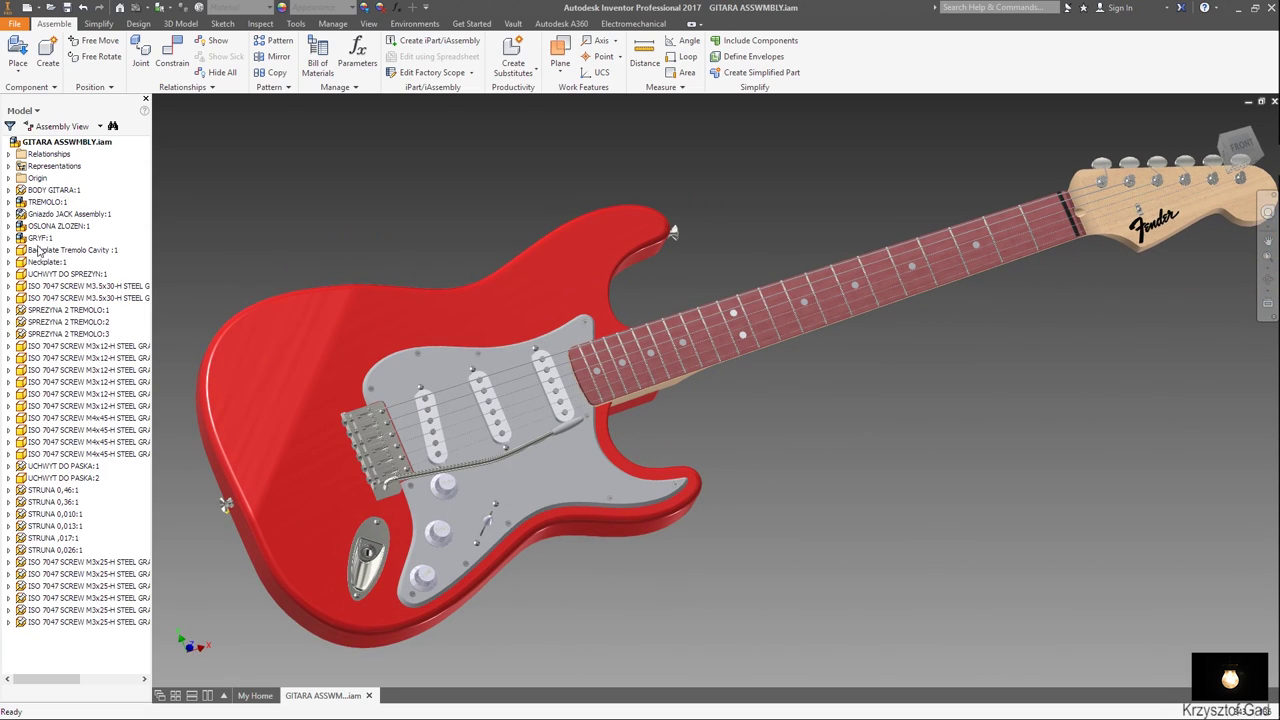
{"action": "left_click", "coordinate": [43, 240]}
{"action": "left_click", "coordinate": [43, 453], "text": "shift"}
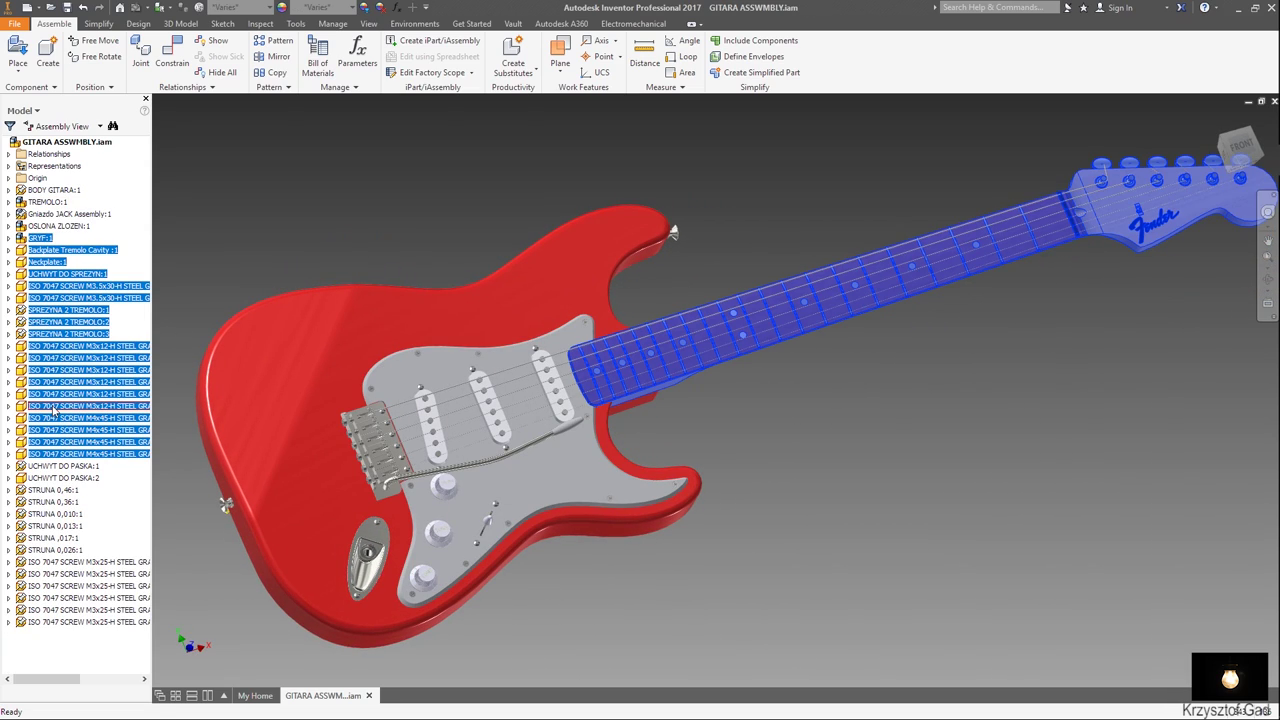
{"action": "right_click", "coordinate": [50, 453]}
{"action": "left_click", "coordinate": [84, 561]}
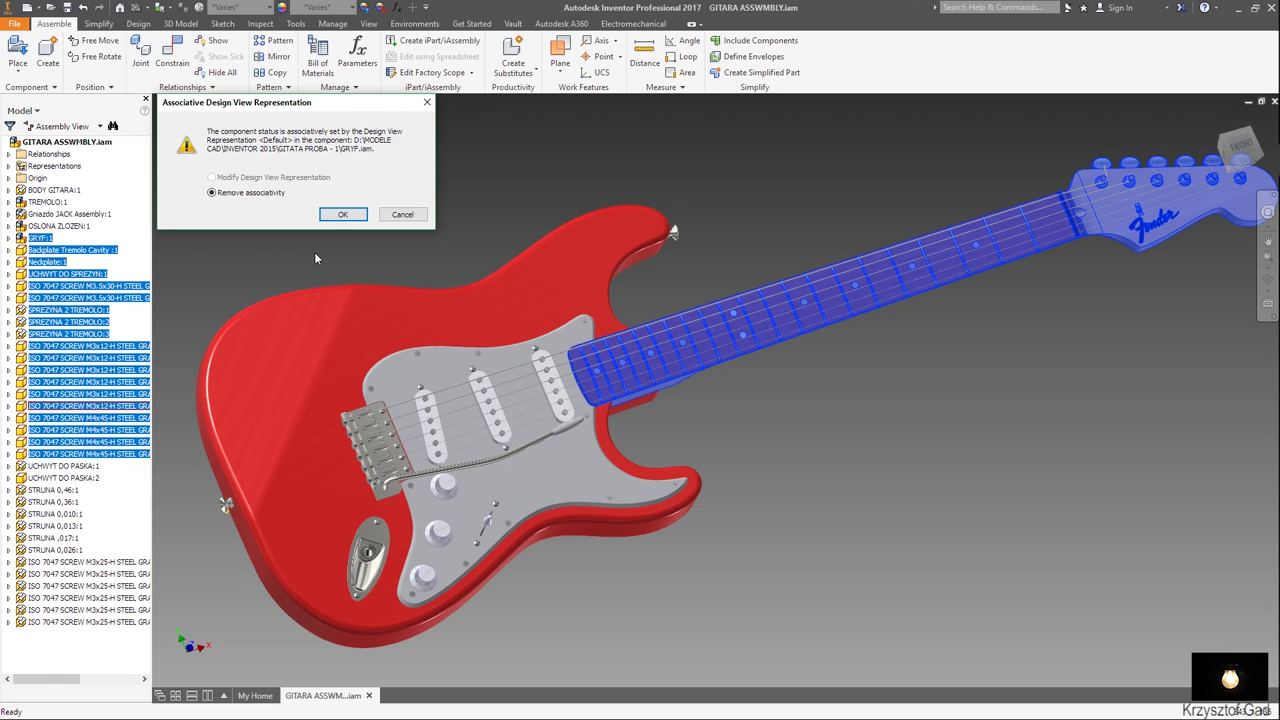
{"action": "left_click", "coordinate": [332, 216]}
Hide all the STRUNA strings and the TREMOLO.
{"action": "left_click", "coordinate": [50, 490]}
{"action": "left_click", "coordinate": [52, 550], "text": "shift"}
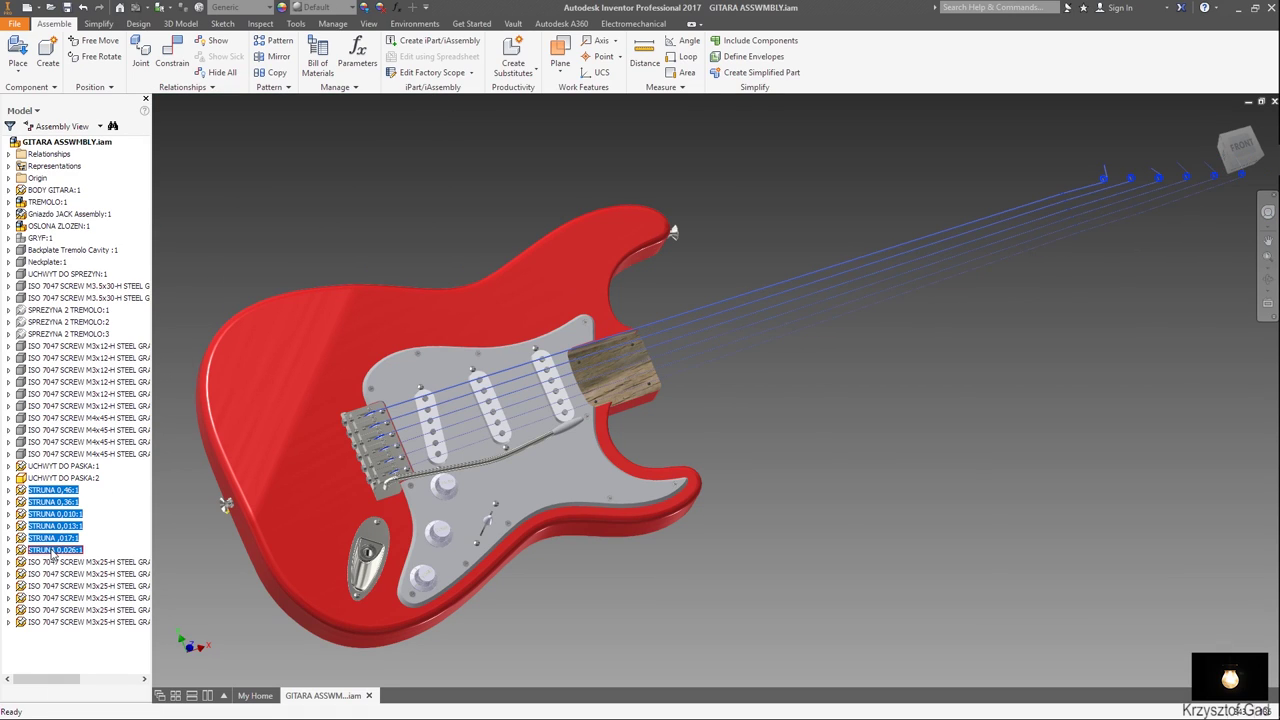
{"action": "right_click", "coordinate": [43, 552]}
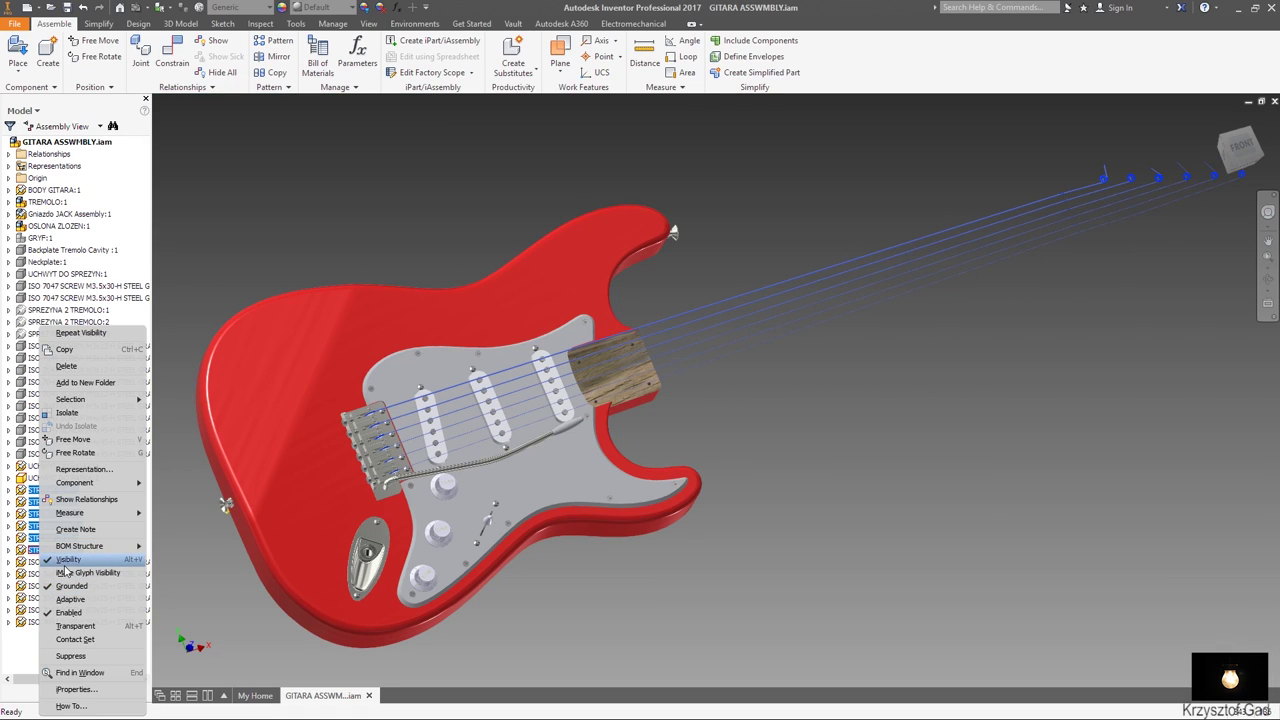
{"action": "left_click", "coordinate": [65, 560]}
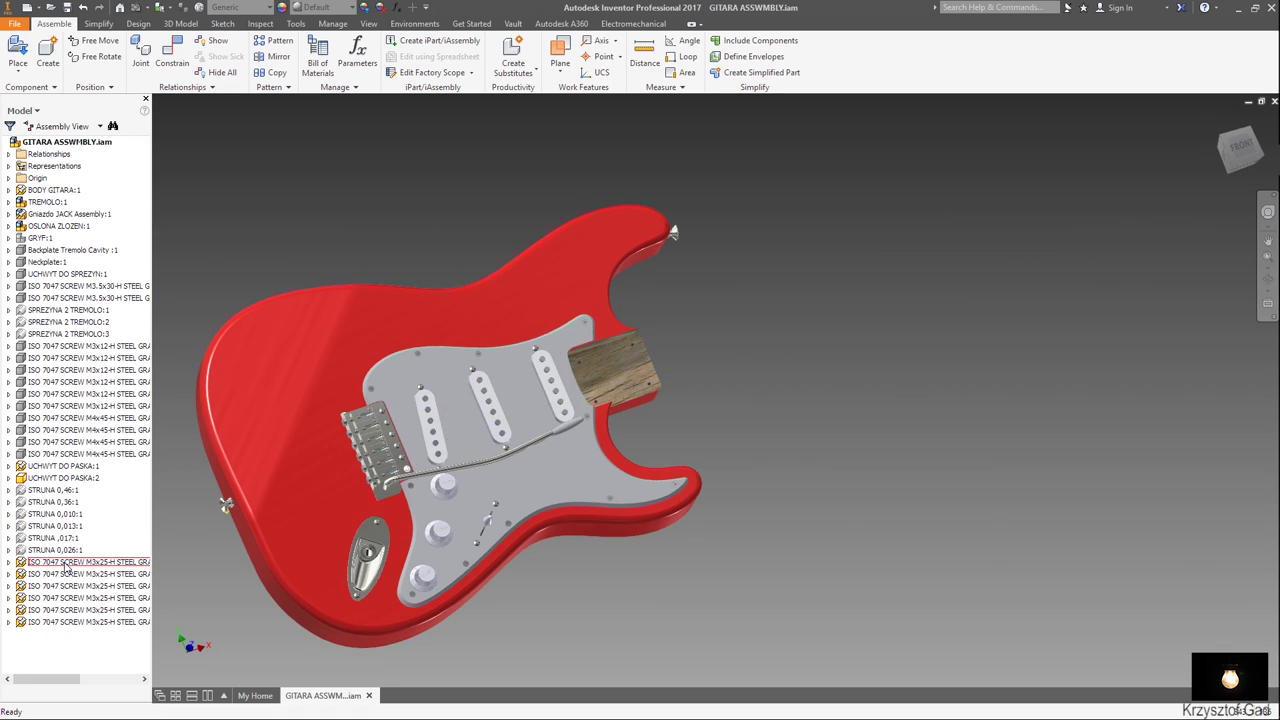
{"action": "right_click", "coordinate": [42, 204]}
{"action": "left_click", "coordinate": [88, 485]}
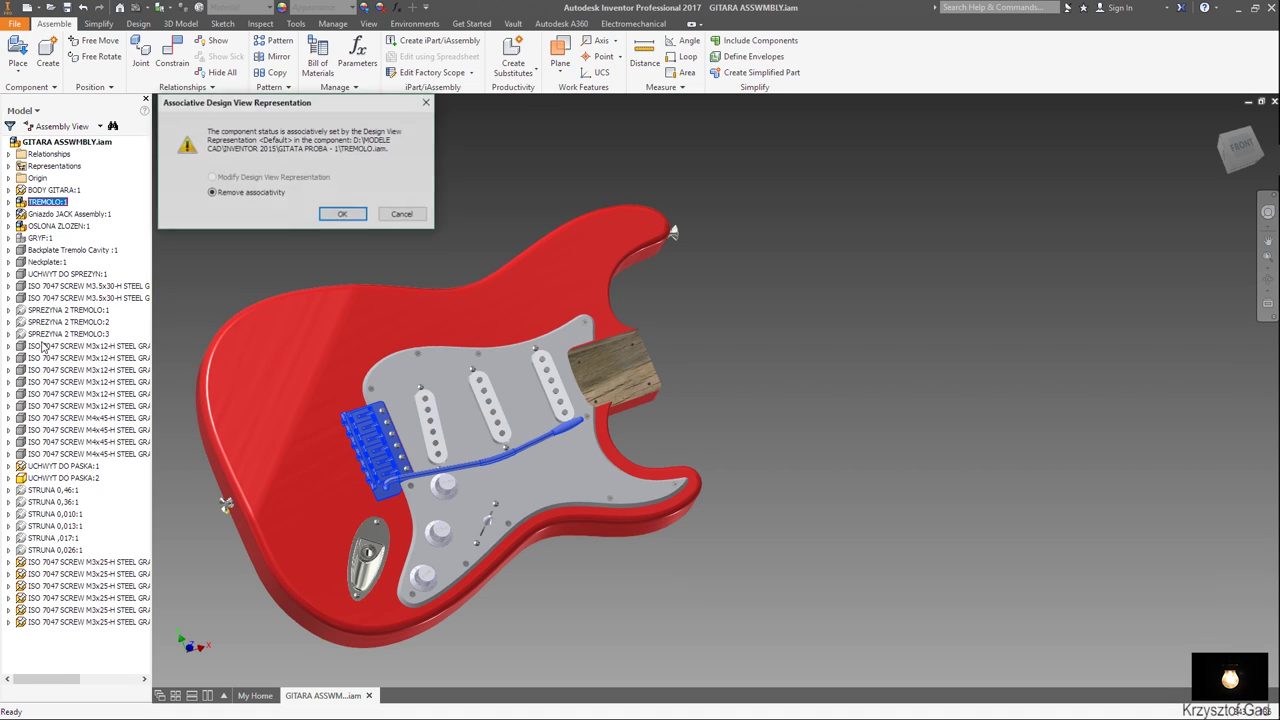
{"action": "left_click", "coordinate": [344, 217]}
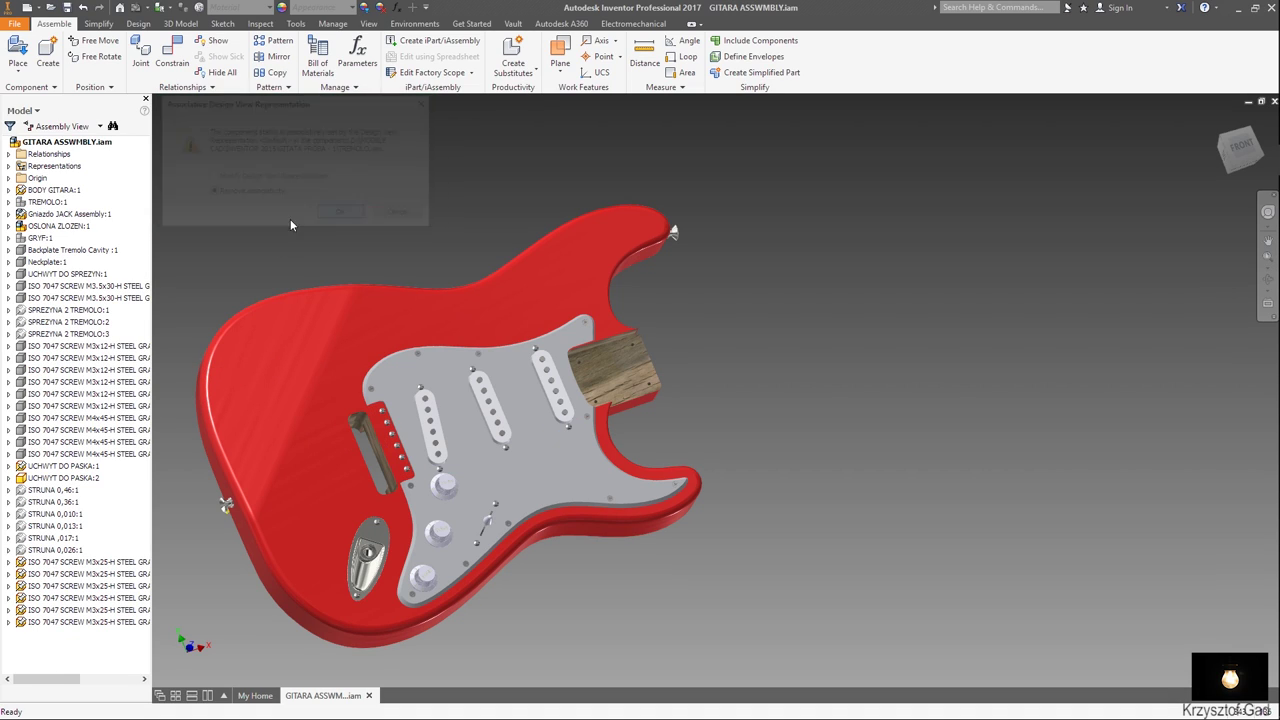
Hide the OSLONA.1 pickguard inside the OSLONA ZLOZEN subassembly.
{"action": "left_click", "coordinate": [8, 227]}
{"action": "right_click", "coordinate": [44, 241]}
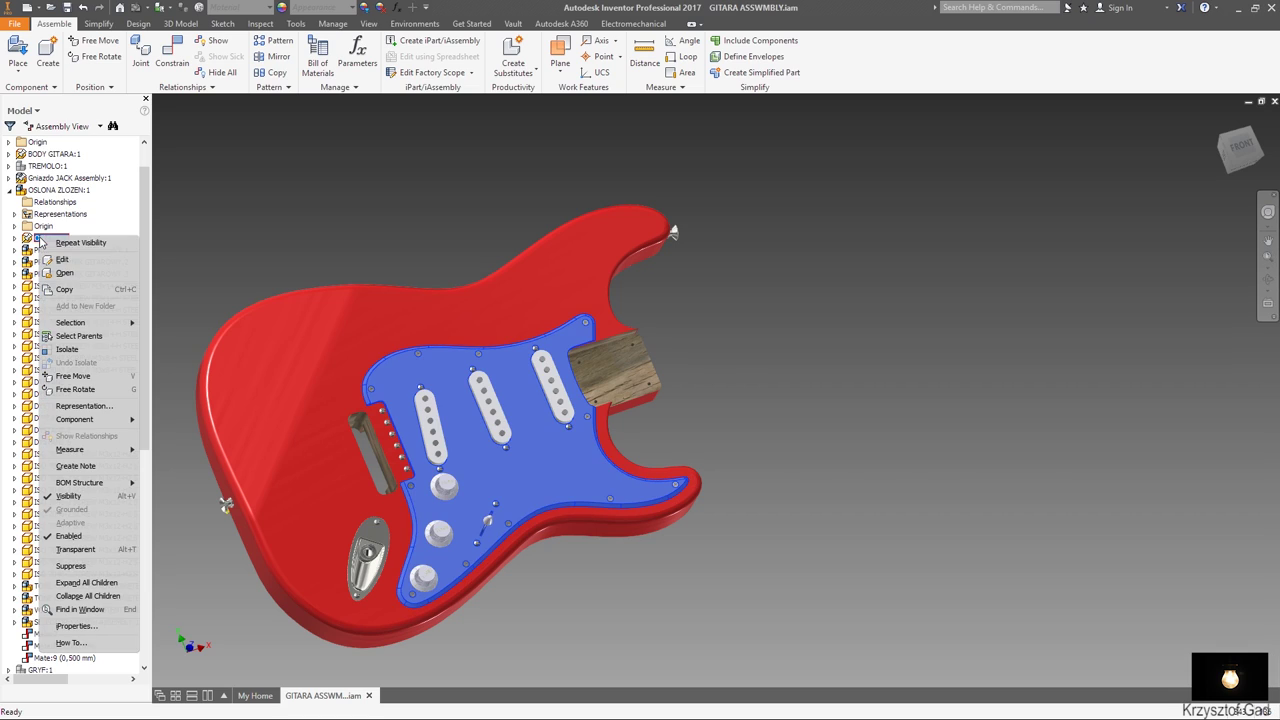
{"action": "left_click", "coordinate": [118, 497]}
{"action": "key", "text": "End"}
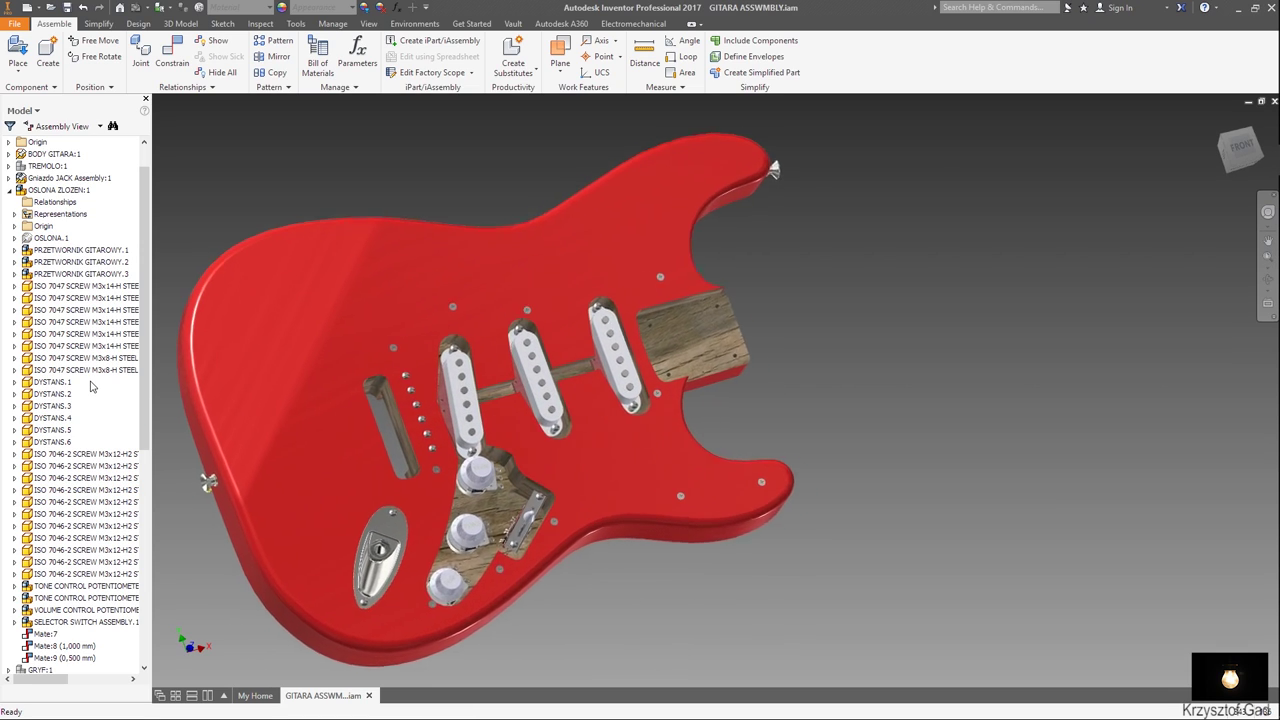
{"action": "left_click", "coordinate": [9, 190]}
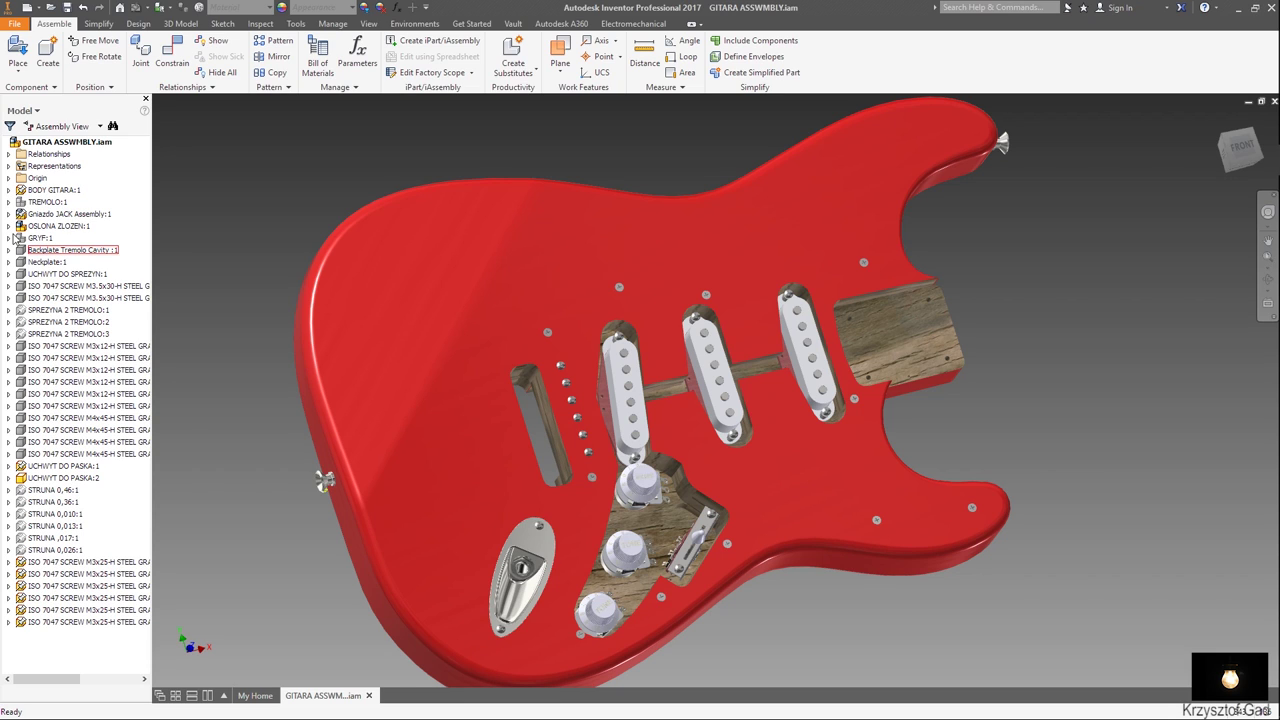
Hide the 2:1 jack plate, then edit the TONE pot's OUTER PICK UP TABS part in place.
{"action": "left_click", "coordinate": [9, 214]}
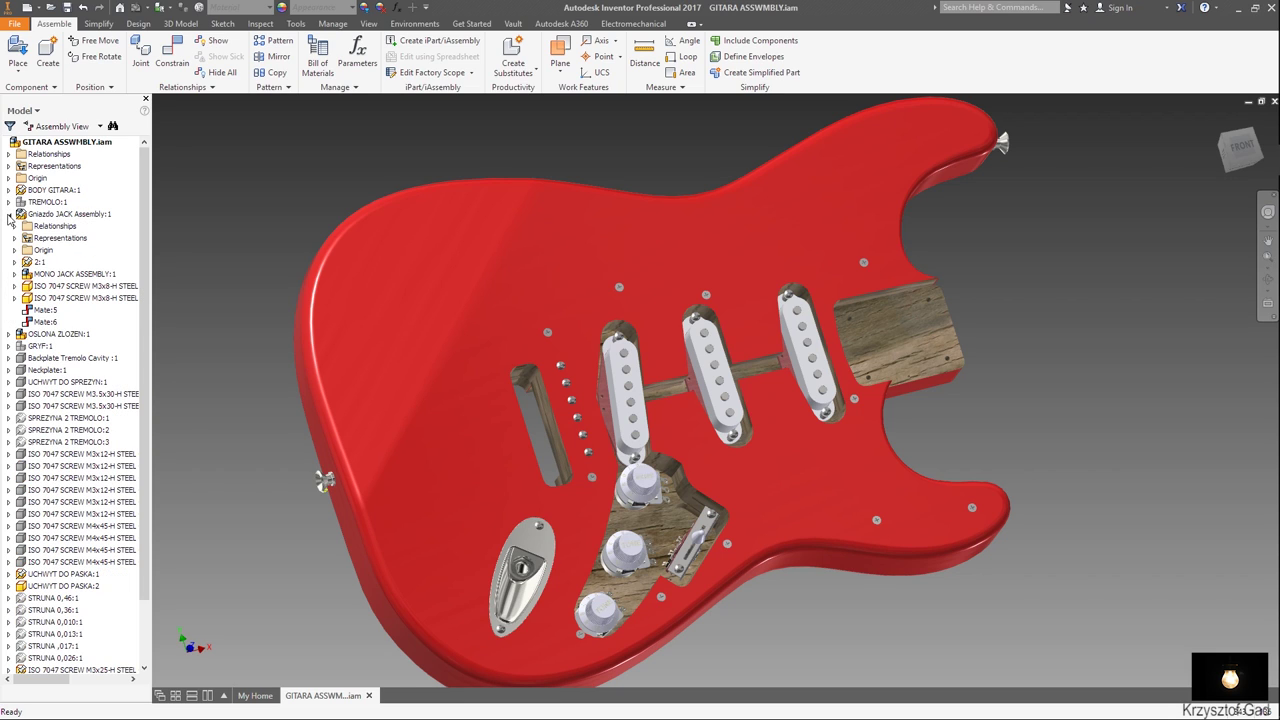
{"action": "right_click", "coordinate": [40, 262]}
{"action": "left_click", "coordinate": [117, 527]}
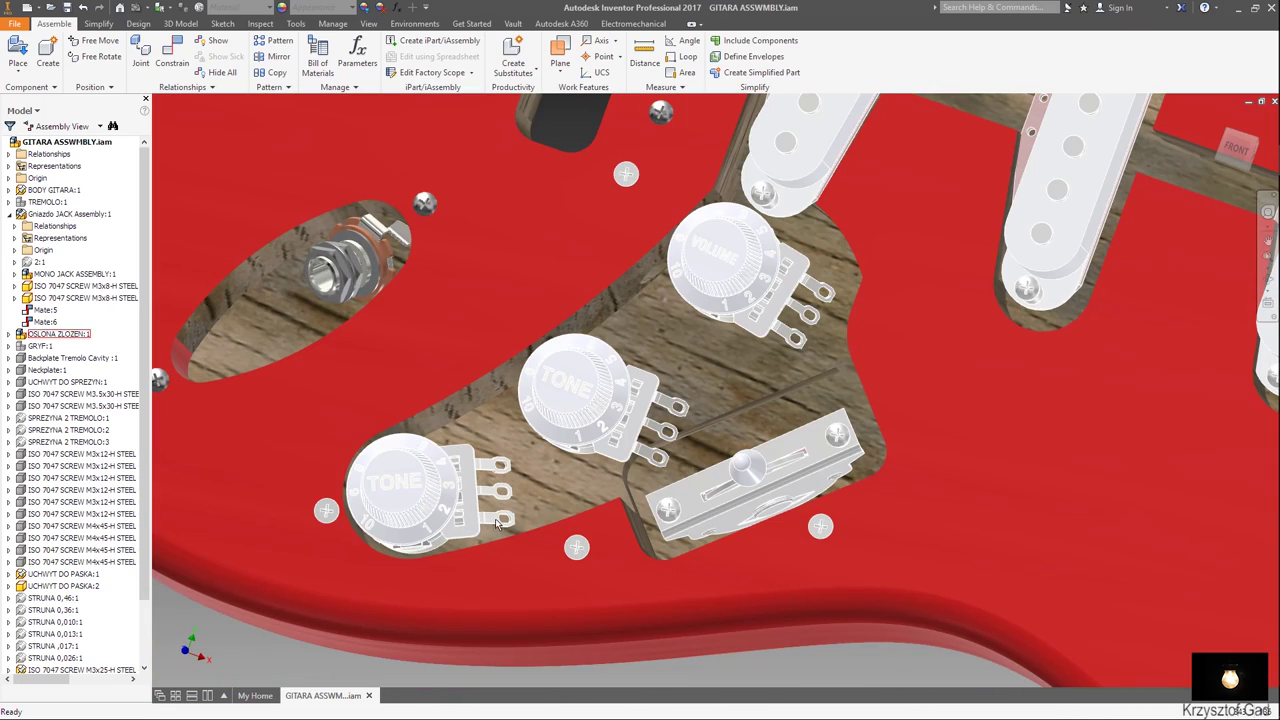
{"action": "double_click", "coordinate": [500, 524]}
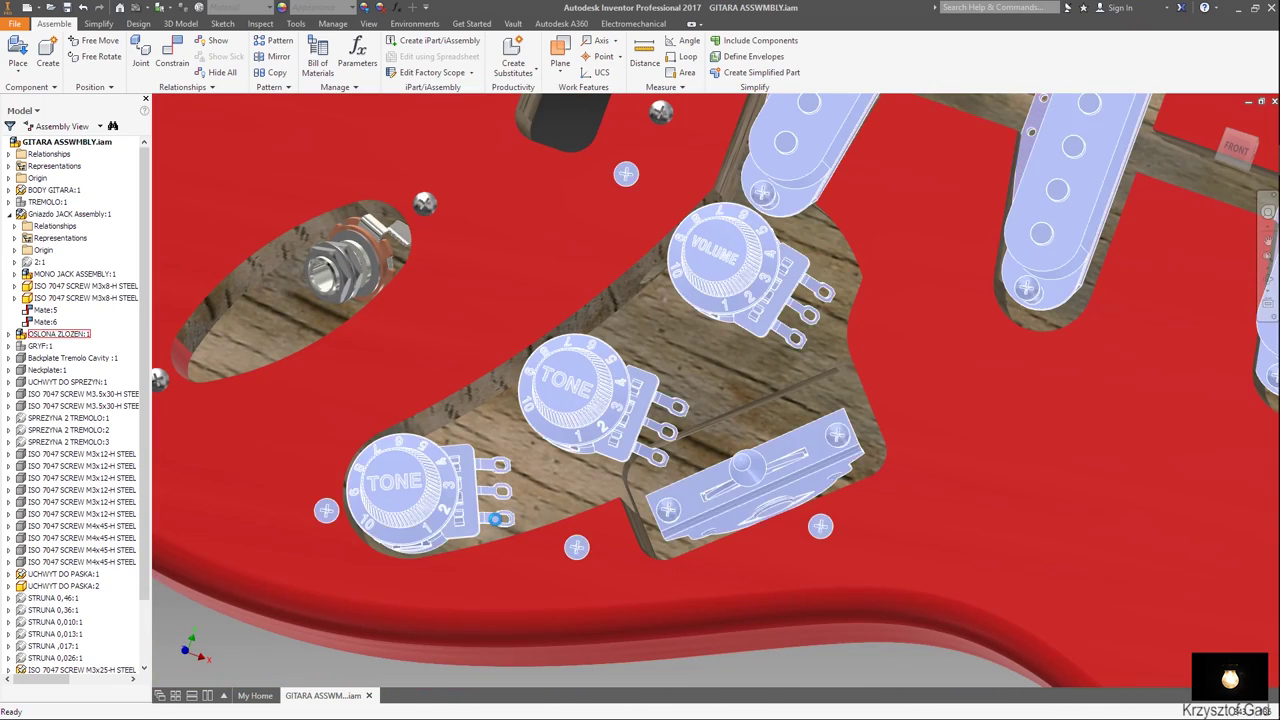
{"action": "double_click", "coordinate": [497, 523]}
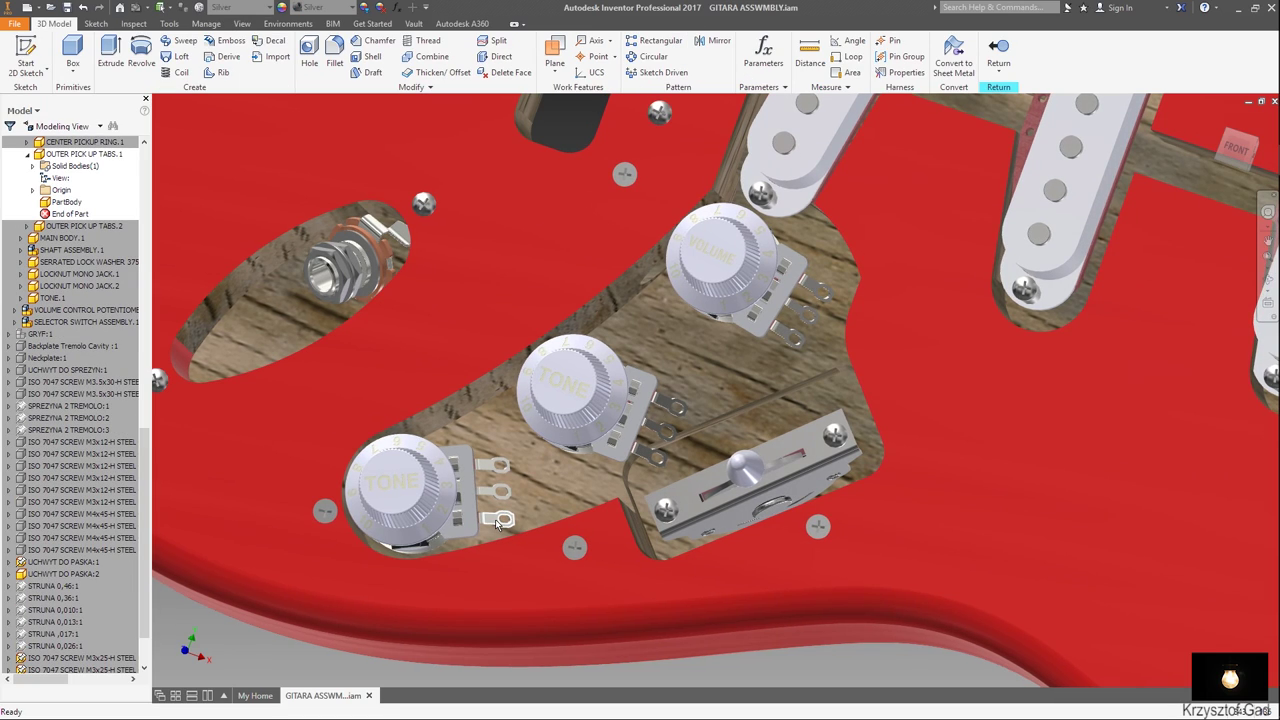
Use Harness > Pin to place pin 1 at the lug hole of OUTER PICK UP TABS.
{"action": "right_click", "coordinate": [1070, 75]}
{"action": "mouse_move", "coordinate": [1118, 97]}
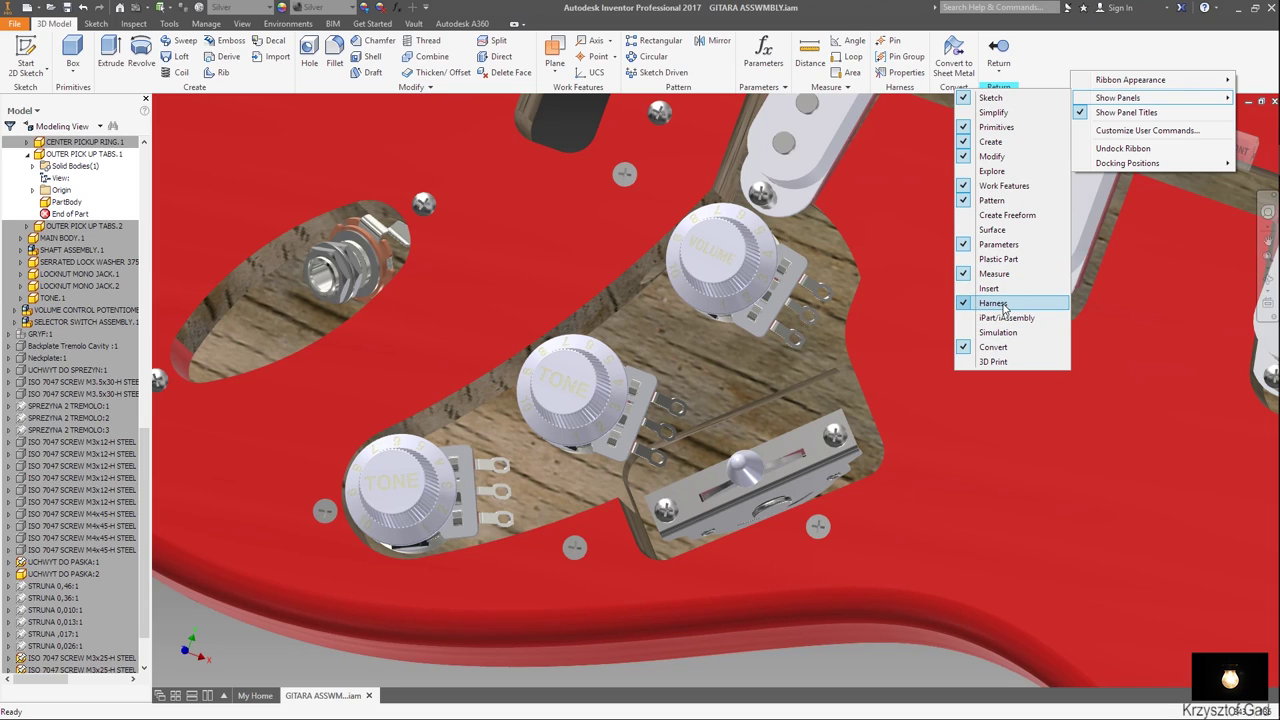
{"action": "left_click", "coordinate": [1058, 62]}
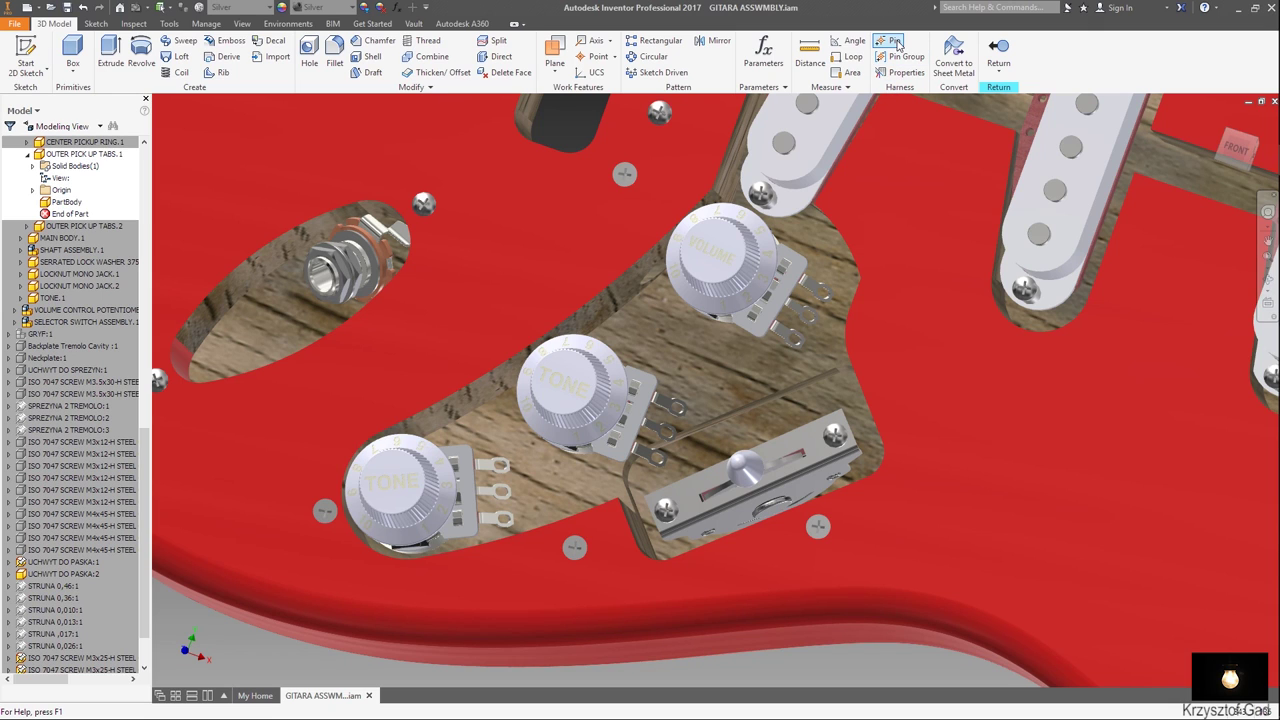
{"action": "left_click", "coordinate": [897, 47]}
{"action": "scroll", "coordinate": [822, 268], "scroll_direction": "up", "scroll_amount": 5}
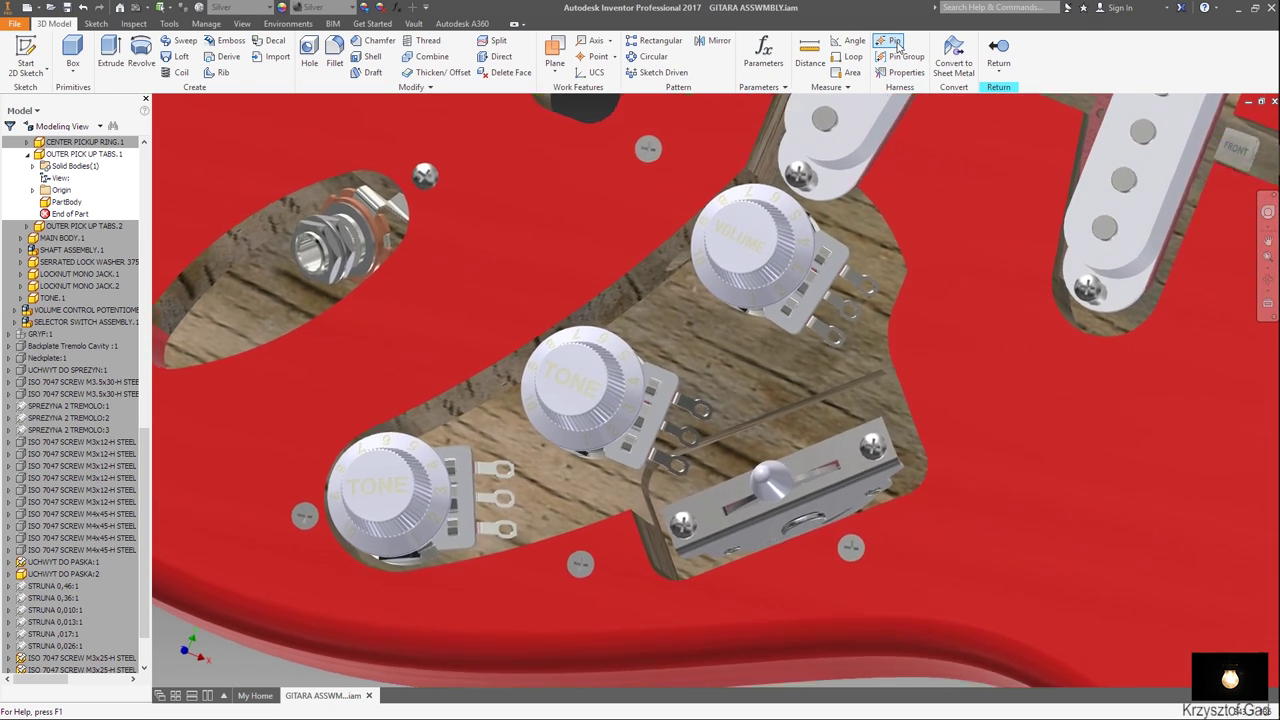
{"action": "scroll", "coordinate": [742, 408], "scroll_direction": "up", "scroll_amount": 2}
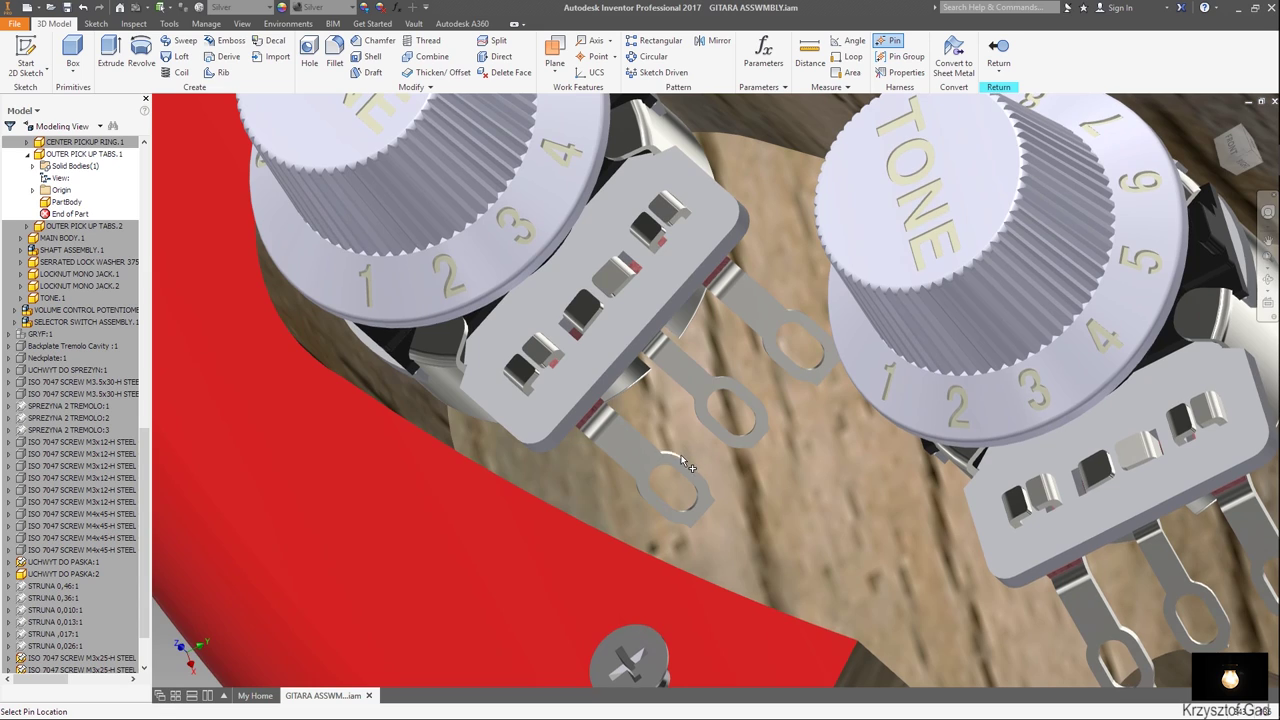
{"action": "scroll", "coordinate": [681, 454], "scroll_direction": "up", "scroll_amount": 2}
{"action": "scroll", "coordinate": [670, 464], "scroll_direction": "up", "scroll_amount": 2}
{"action": "scroll", "coordinate": [647, 450], "scroll_direction": "up", "scroll_amount": 2}
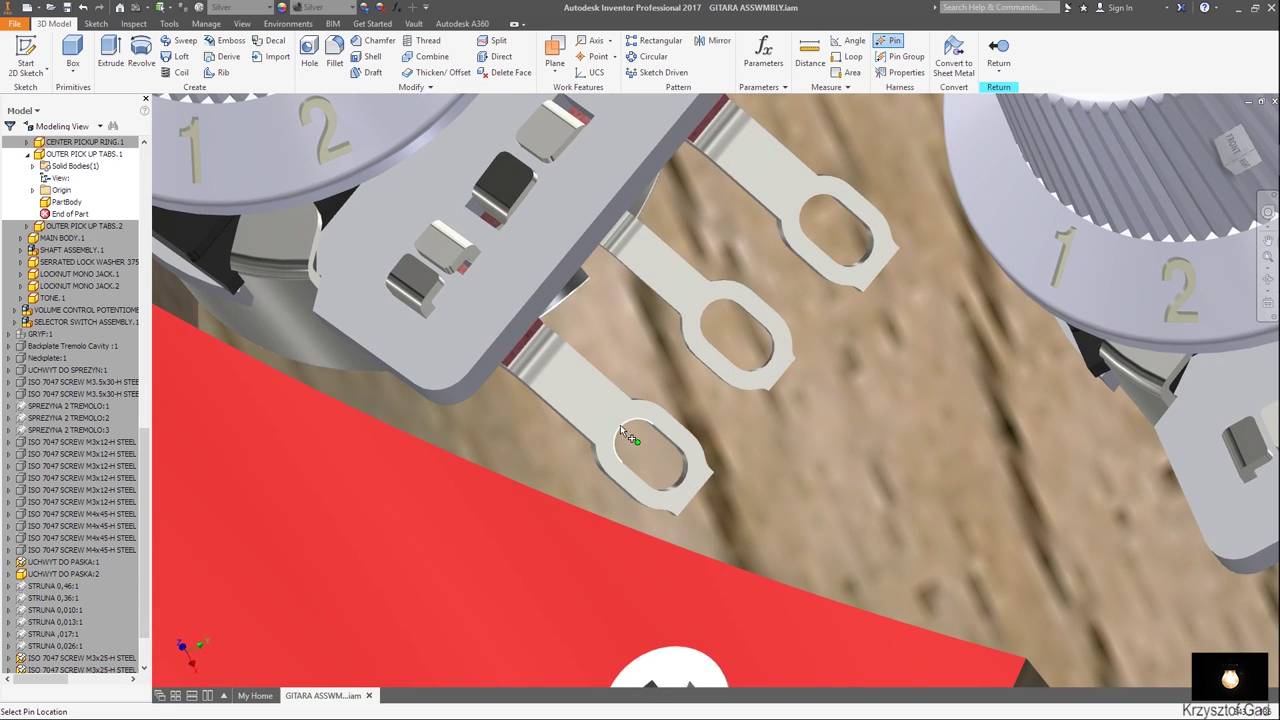
{"action": "left_click", "coordinate": [621, 428]}
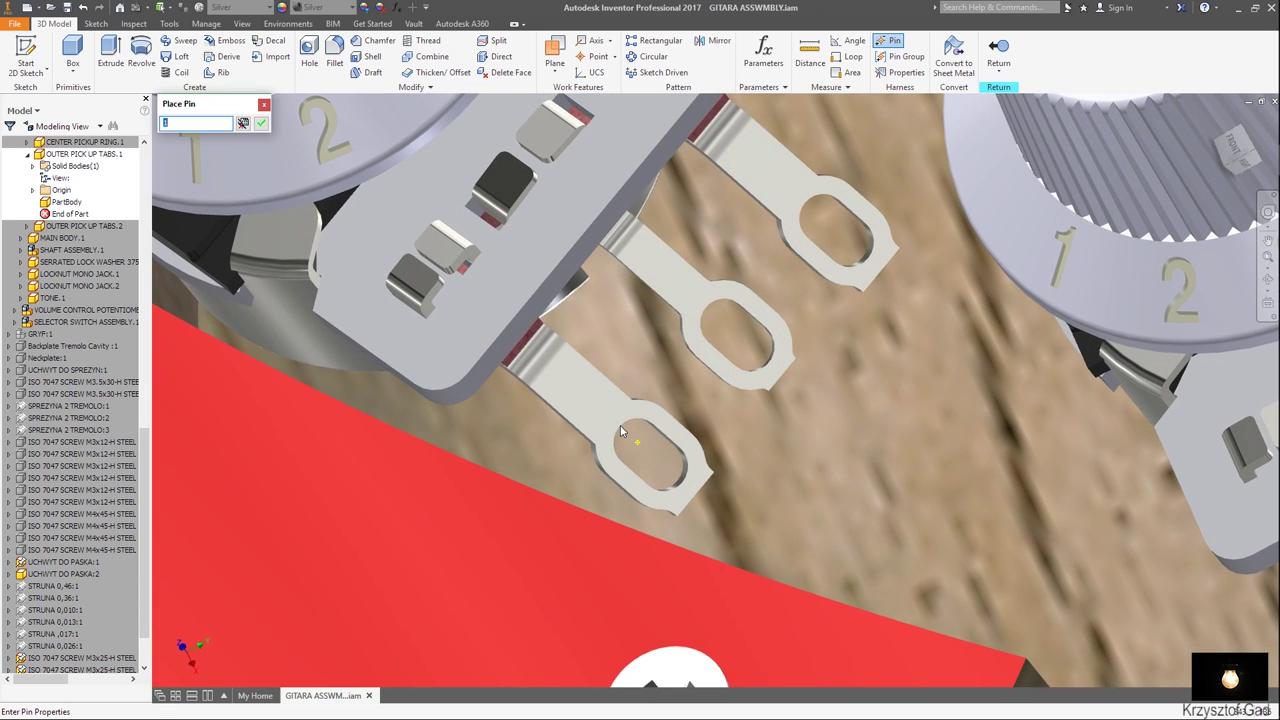
{"action": "left_click", "coordinate": [262, 124]}
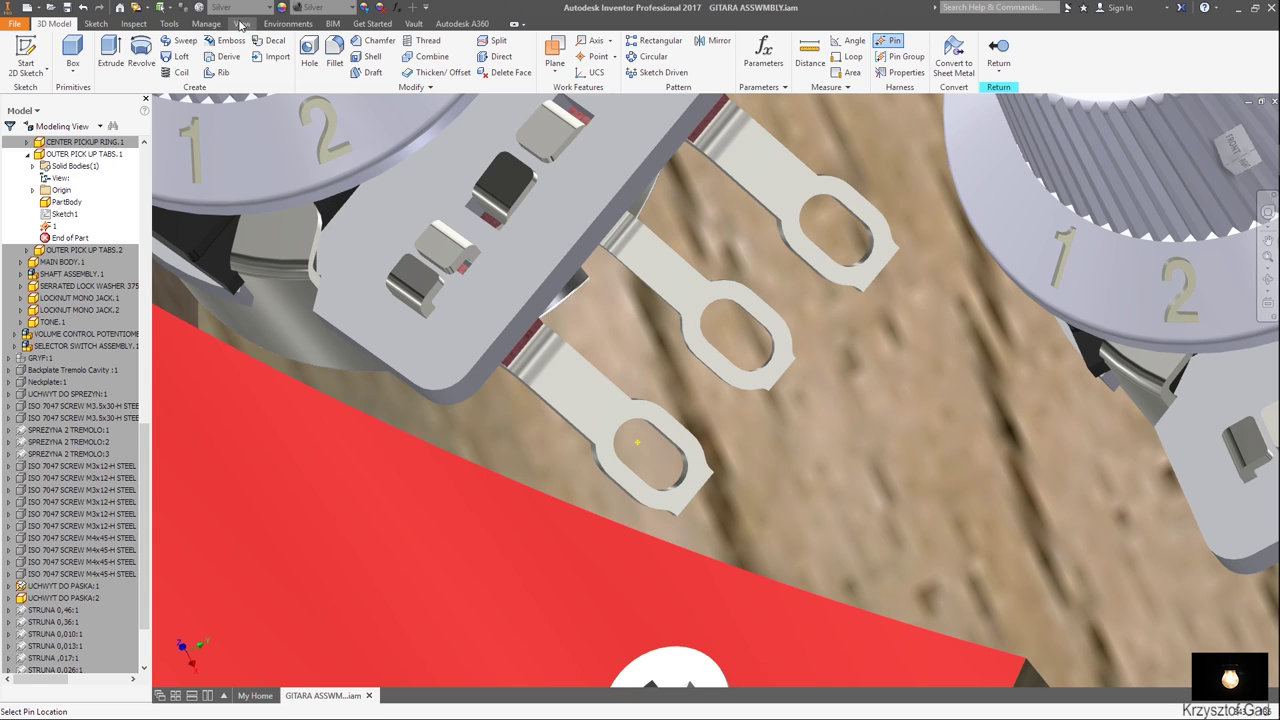
{"action": "left_click", "coordinate": [206, 23]}
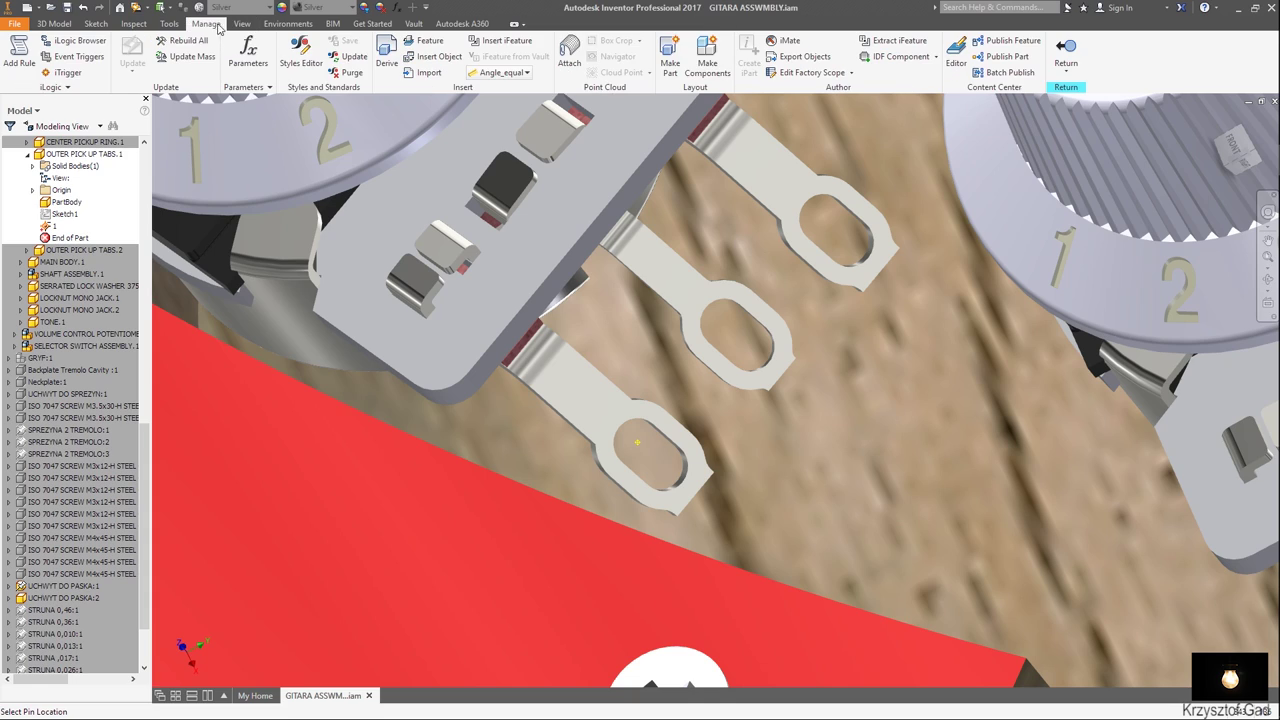
{"action": "left_click", "coordinate": [937, 57]}
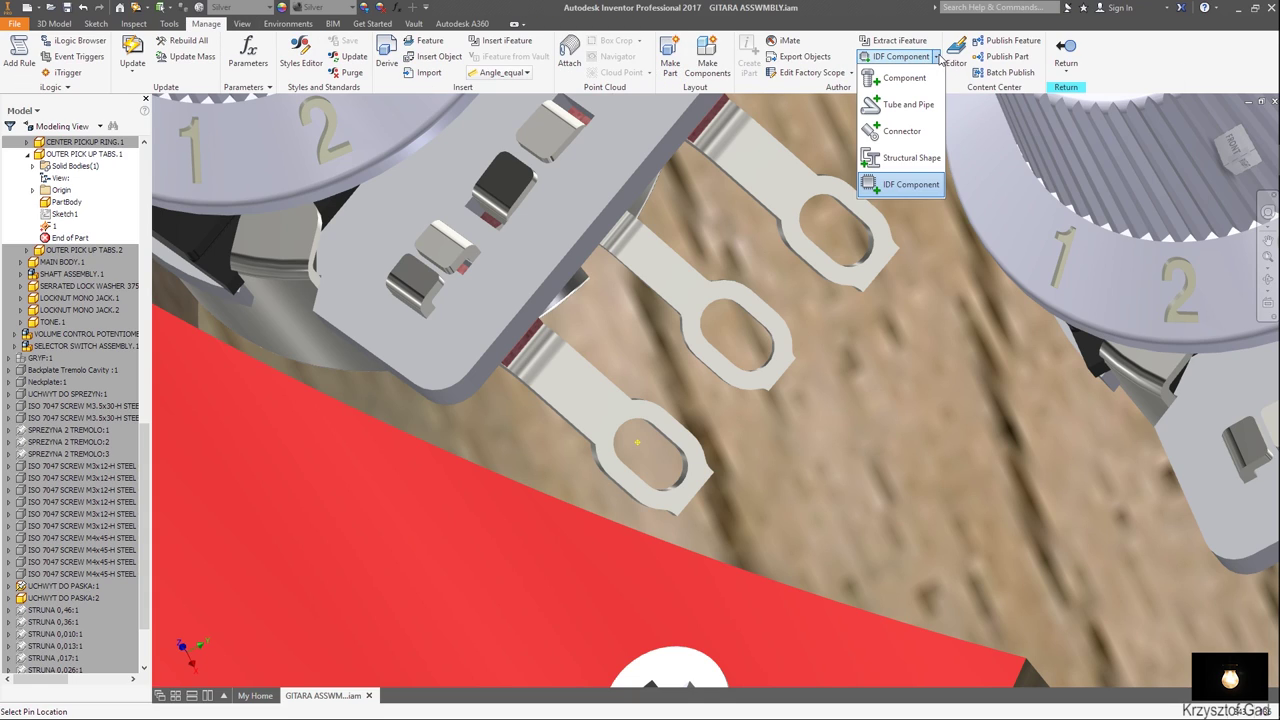
Author OUTER PICK UP TABS as a Crimp, Discrete Wire connector facing out from the lug's end face.
{"action": "left_click", "coordinate": [913, 138]}
{"action": "scroll", "coordinate": [890, 170], "scroll_direction": "down", "scroll_amount": 2}
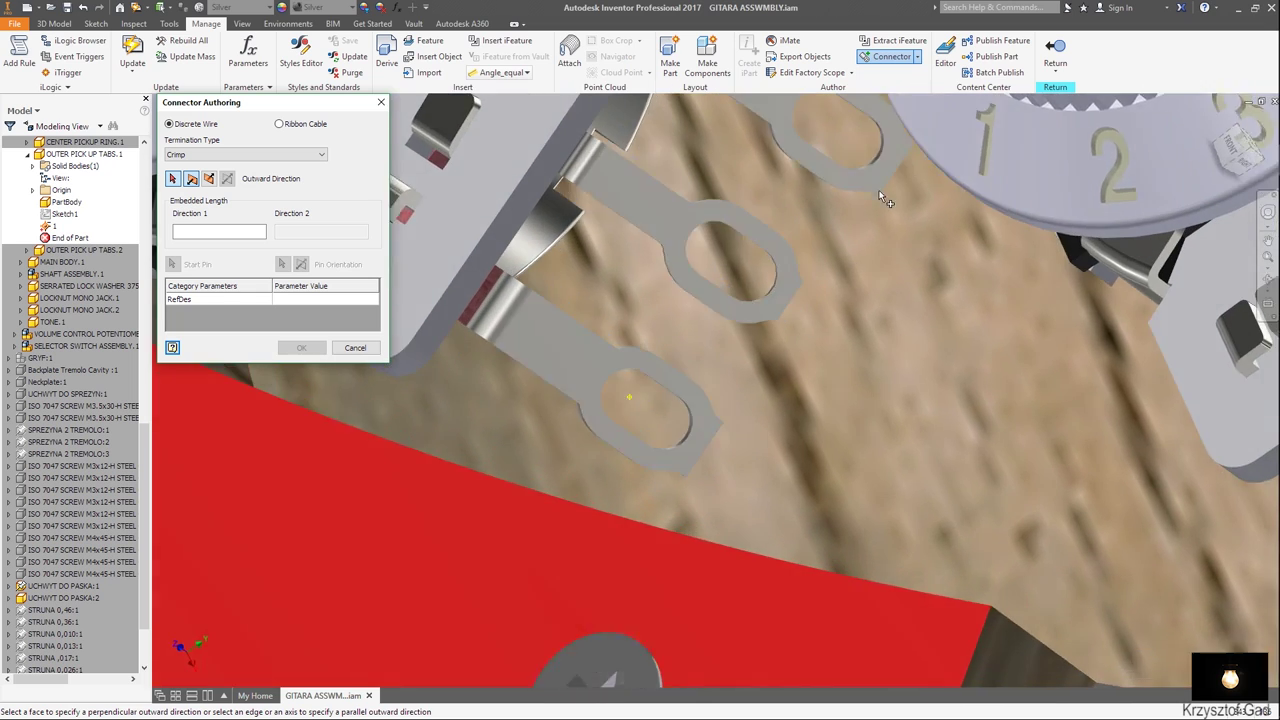
{"action": "scroll", "coordinate": [879, 190], "scroll_direction": "down", "scroll_amount": 2}
{"action": "scroll", "coordinate": [875, 227], "scroll_direction": "down", "scroll_amount": 2}
{"action": "scroll", "coordinate": [858, 276], "scroll_direction": "down", "scroll_amount": 2}
{"action": "scroll", "coordinate": [810, 305], "scroll_direction": "down", "scroll_amount": 1}
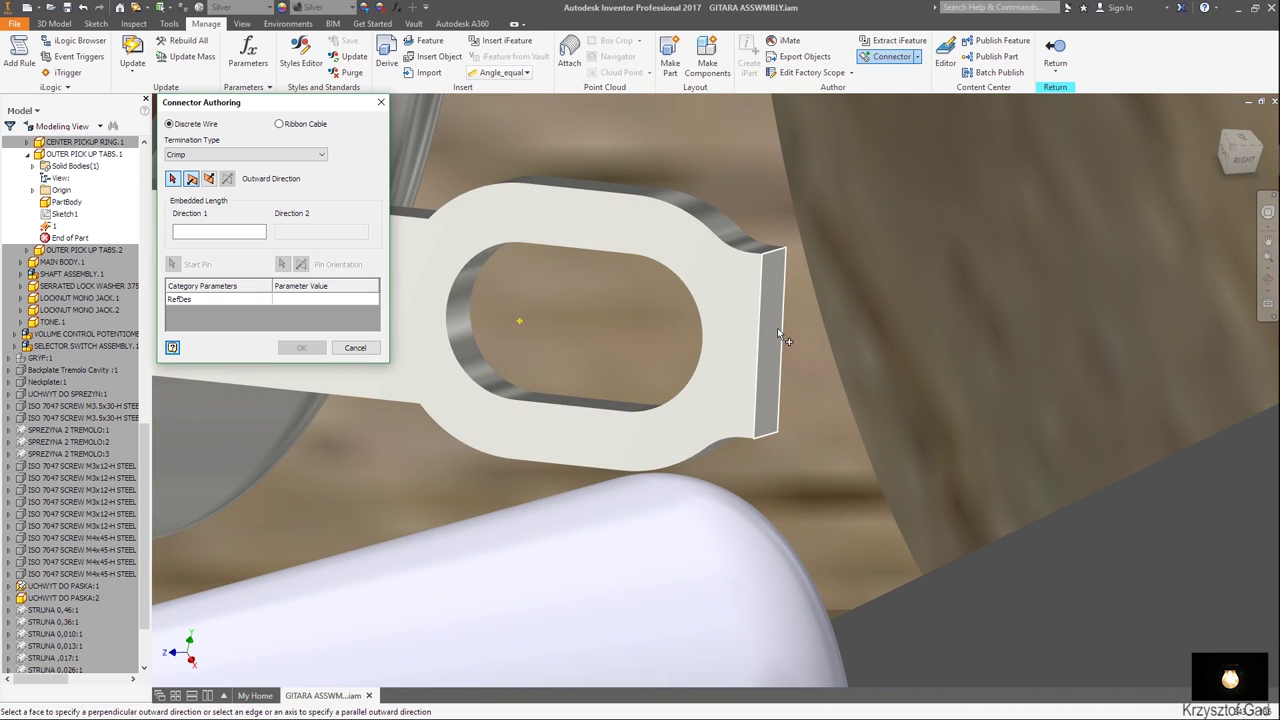
{"action": "left_click", "coordinate": [776, 331]}
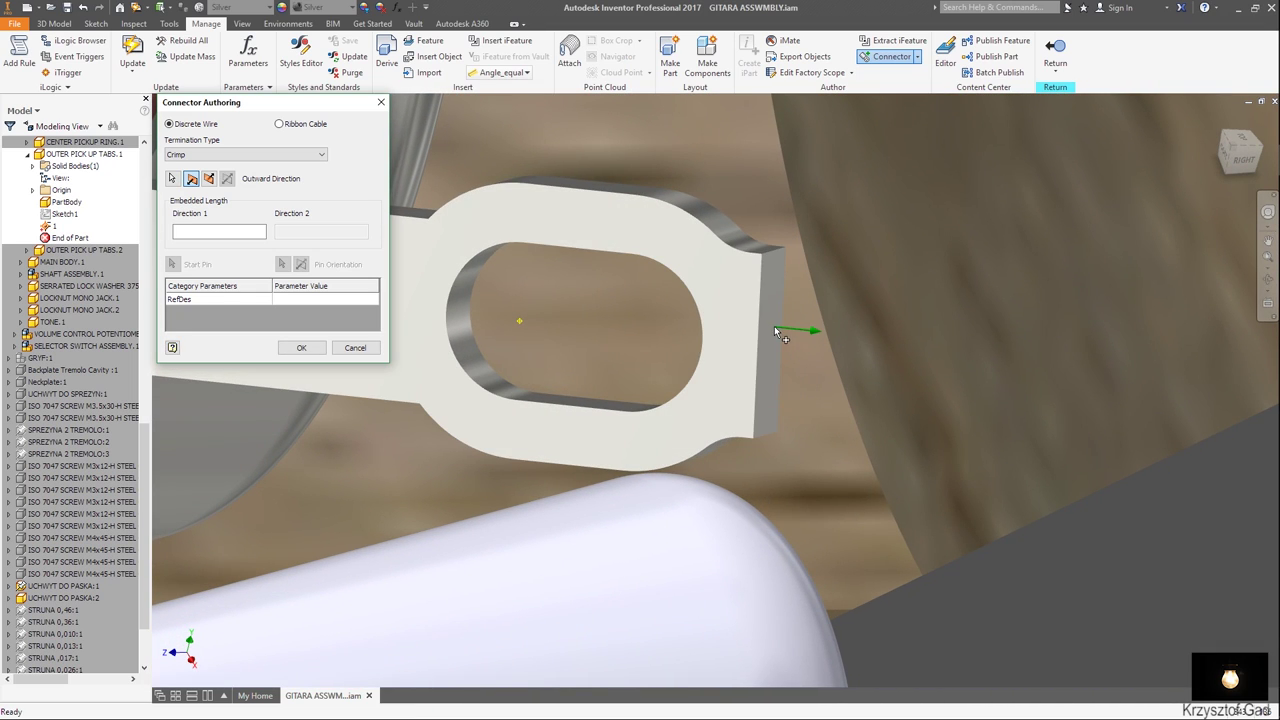
{"action": "left_click", "coordinate": [311, 348]}
{"action": "left_click", "coordinate": [778, 410]}
Return from part editing to the guitar assembly.
{"action": "scroll", "coordinate": [778, 410], "scroll_direction": "up", "scroll_amount": 1}
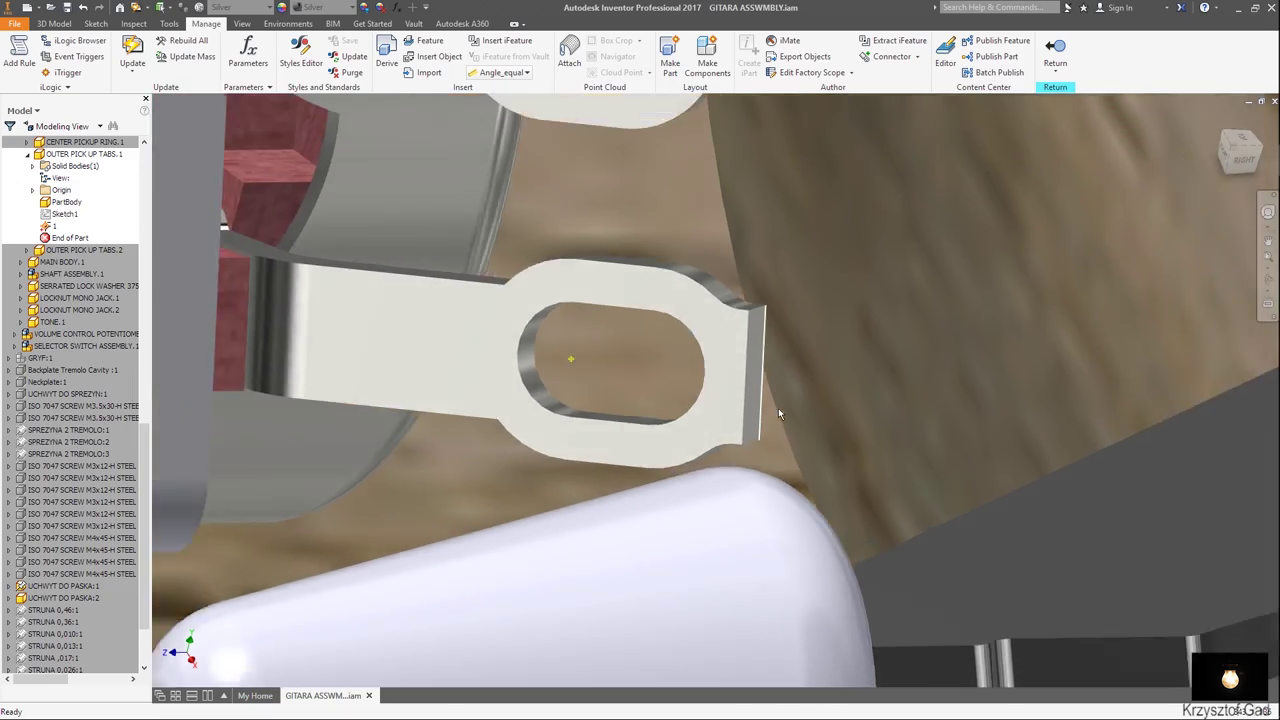
{"action": "scroll", "coordinate": [778, 408], "scroll_direction": "up", "scroll_amount": 3}
{"action": "scroll", "coordinate": [719, 334], "scroll_direction": "down", "scroll_amount": 2}
{"action": "scroll", "coordinate": [719, 334], "scroll_direction": "down", "scroll_amount": 2}
{"action": "scroll", "coordinate": [719, 334], "scroll_direction": "down", "scroll_amount": 1}
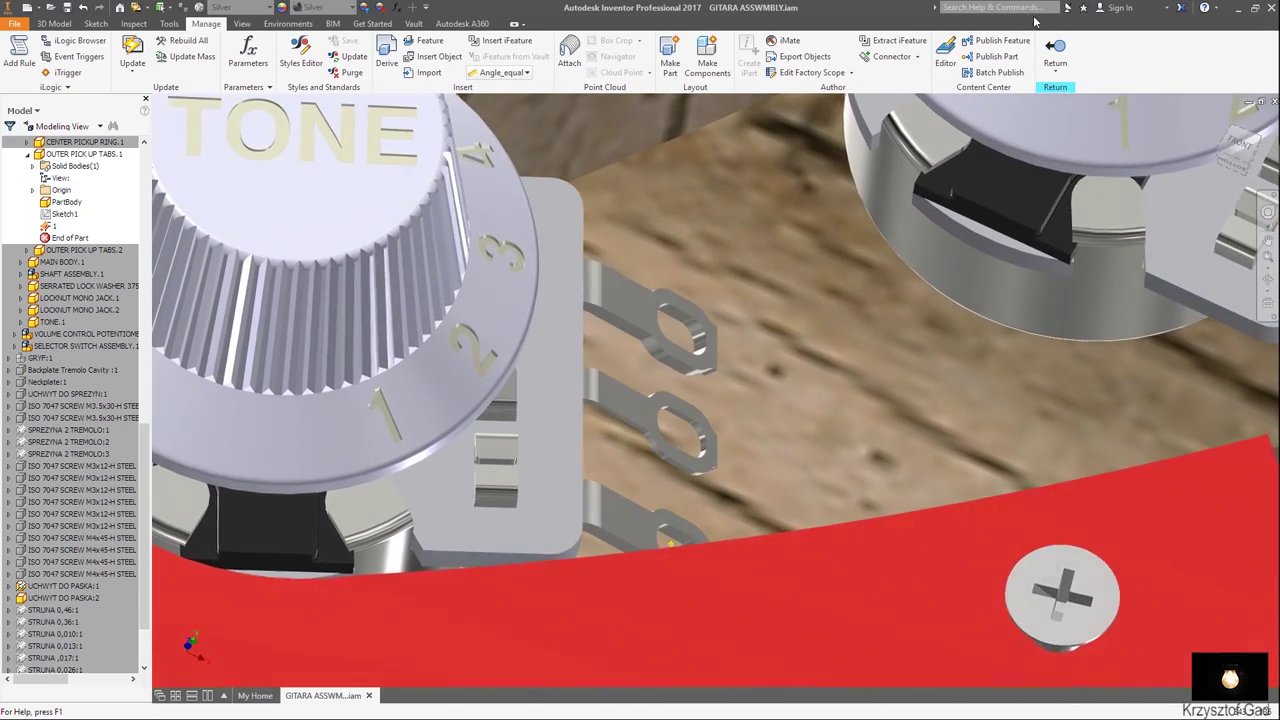
{"action": "left_click", "coordinate": [1057, 48]}
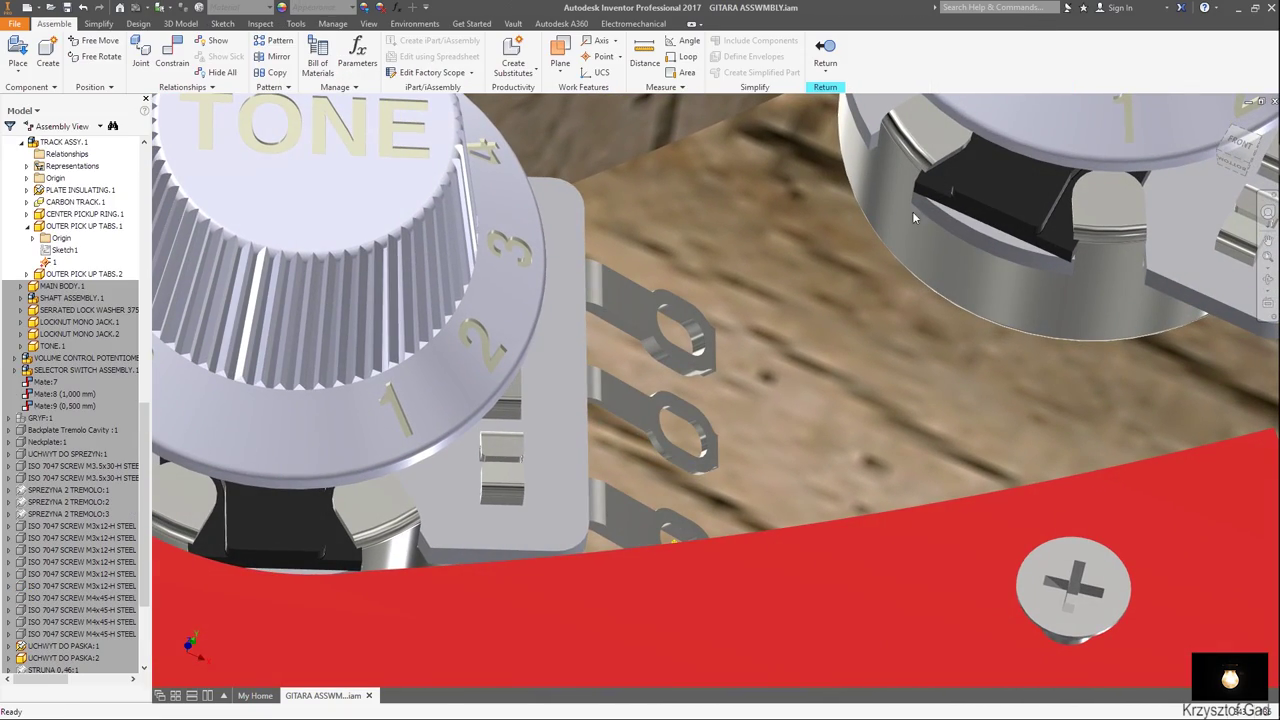
Edit CENTER PICKUP RING in place and put pin 2 at the middle solder tab's hole centre.
{"action": "double_click", "coordinate": [633, 442]}
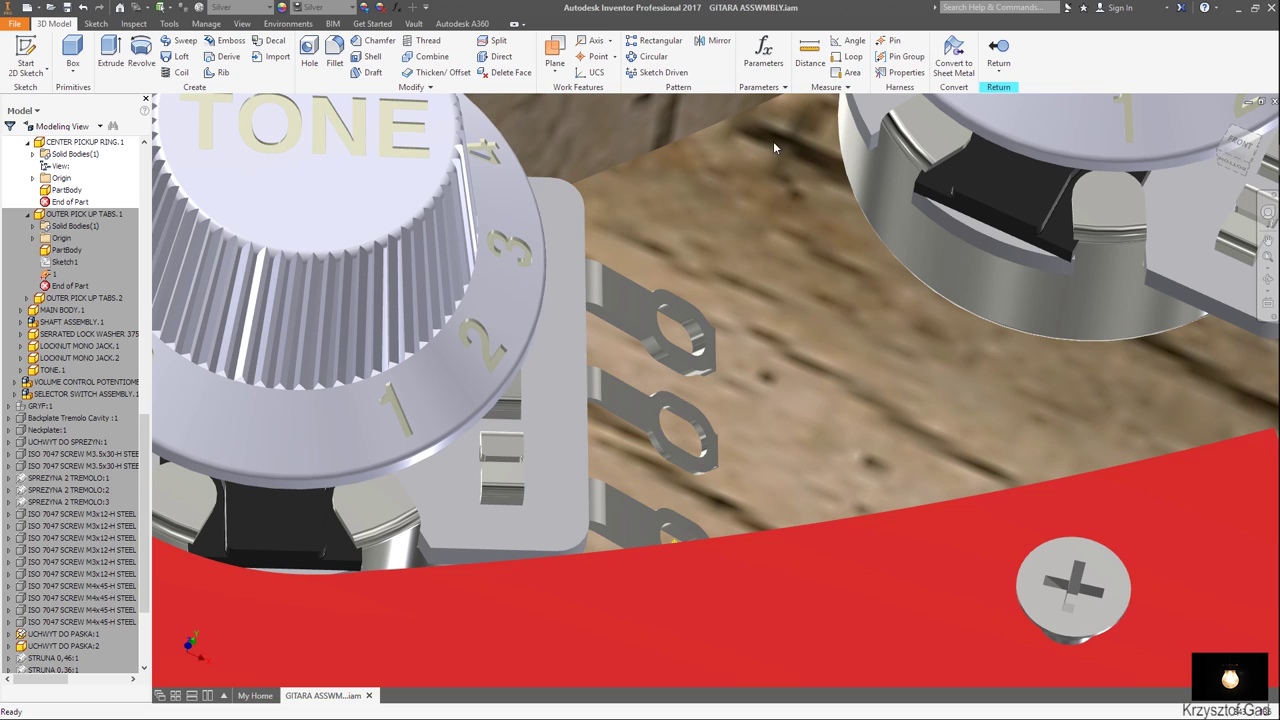
{"action": "left_click", "coordinate": [893, 46]}
{"action": "scroll", "coordinate": [700, 410], "scroll_direction": "up", "scroll_amount": 3}
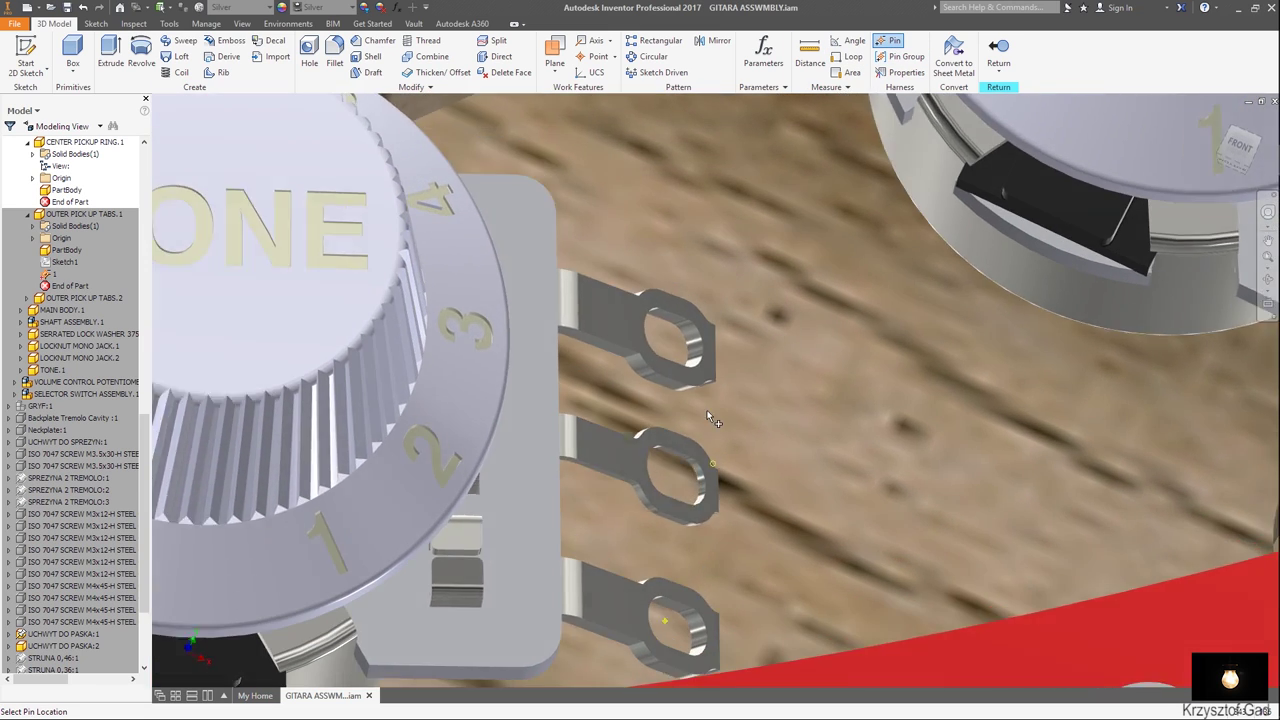
{"action": "scroll", "coordinate": [707, 410], "scroll_direction": "up", "scroll_amount": 3}
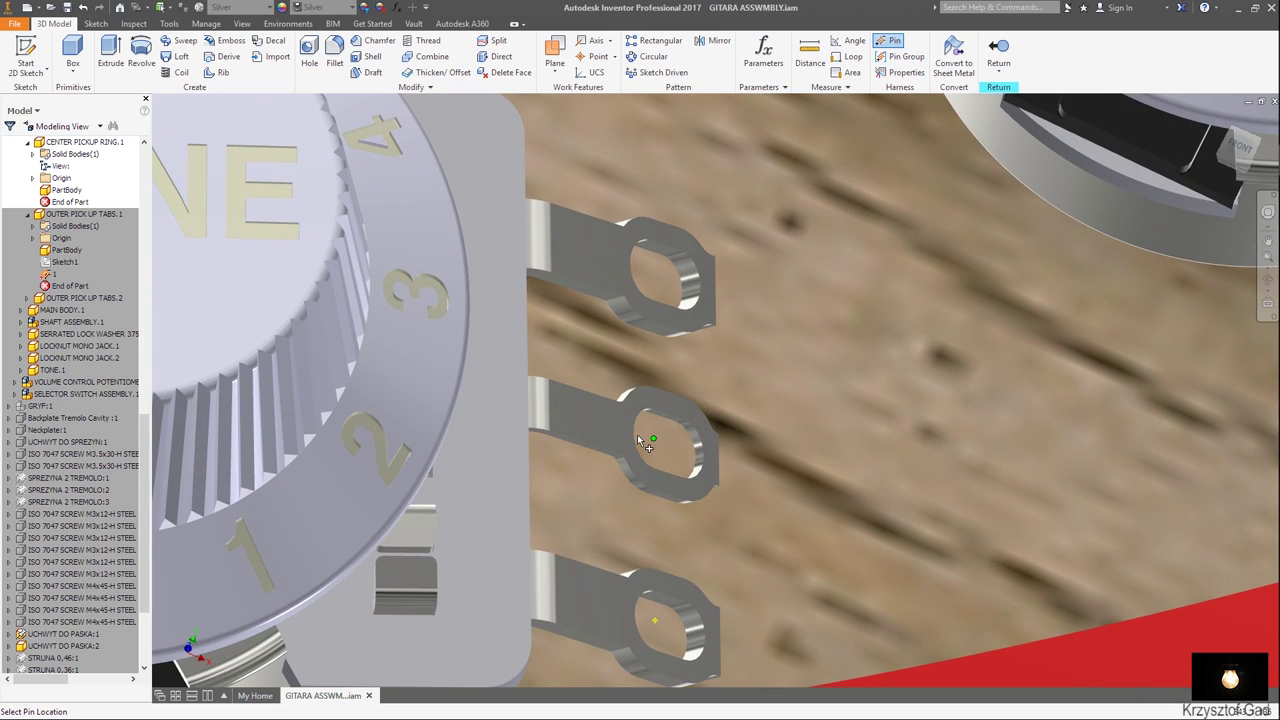
{"action": "left_click", "coordinate": [638, 438]}
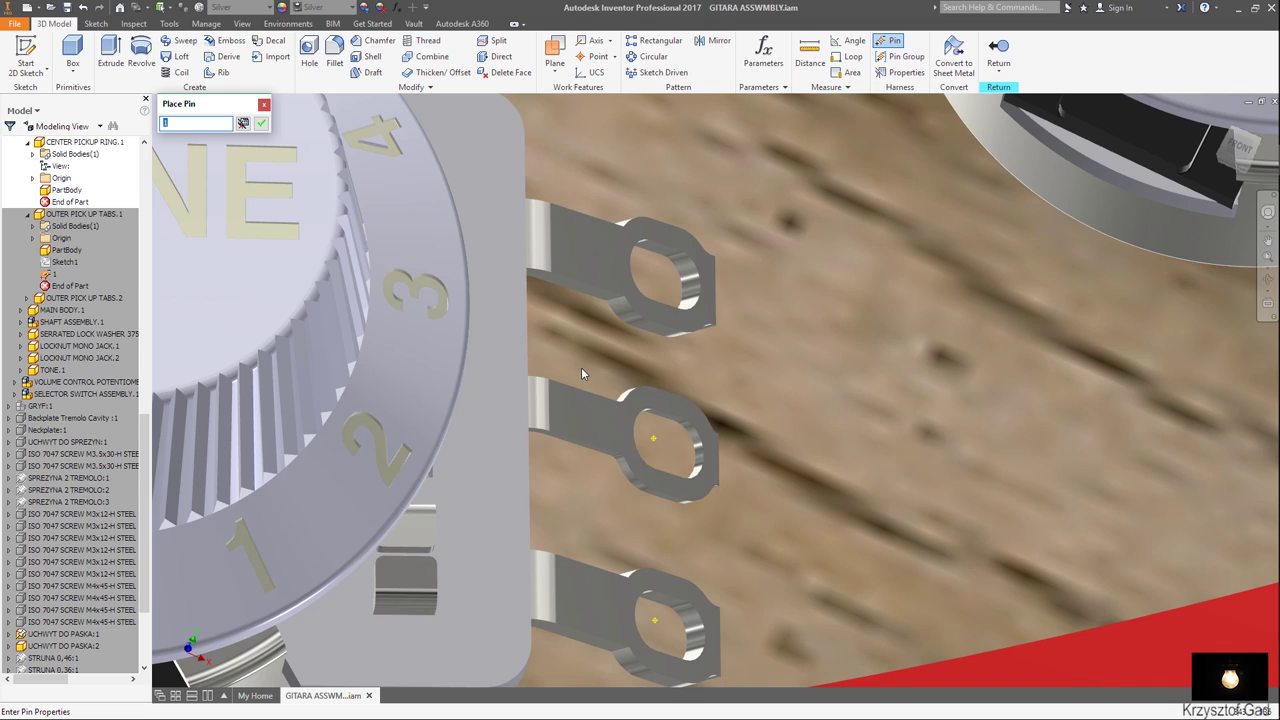
{"action": "key", "text": "Return"}
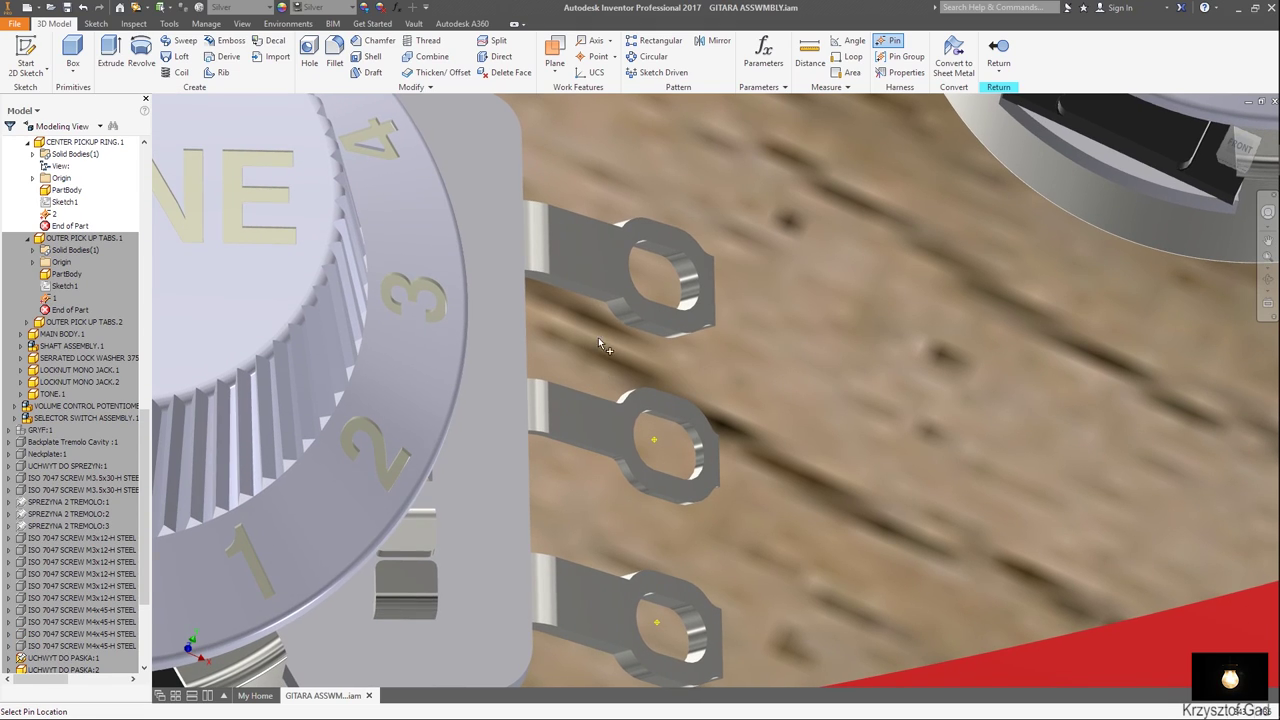
{"action": "left_click", "coordinate": [207, 24]}
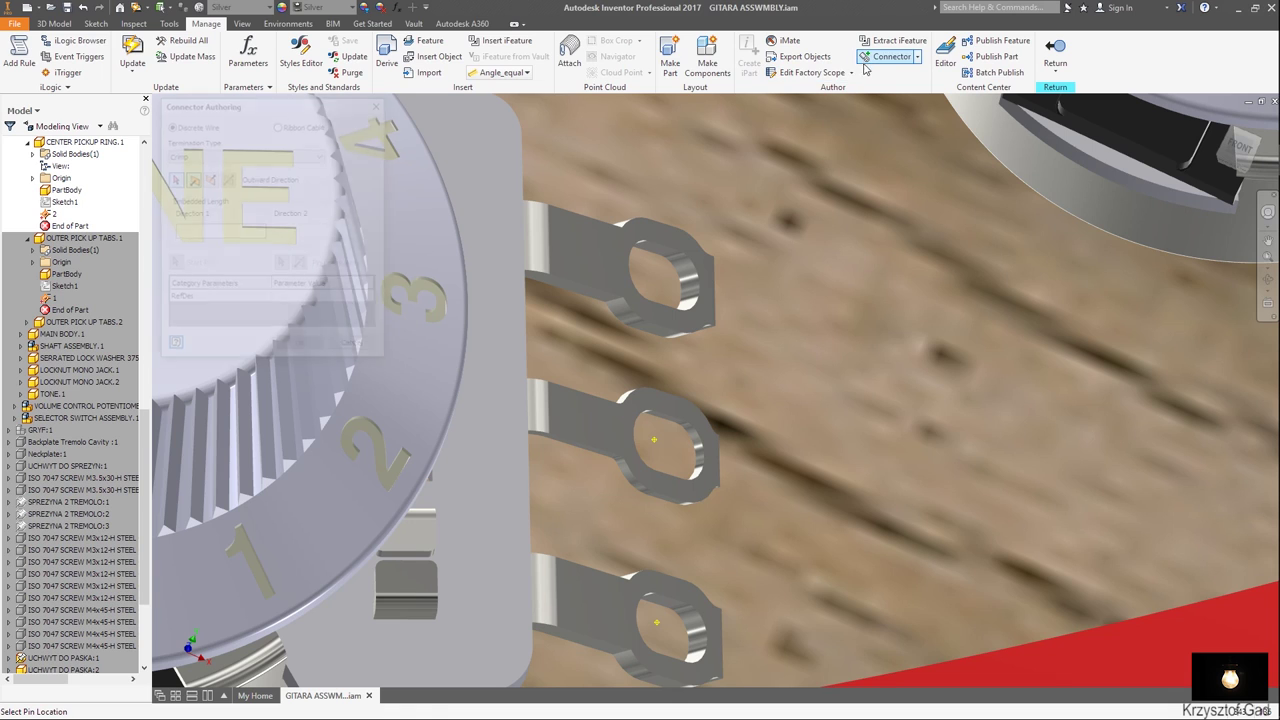
Author CENTER PICKUP RING as a crimp connector from the lug face, then edit OUTER PICK UP TABS.2.
{"action": "left_click", "coordinate": [866, 64]}
{"action": "scroll", "coordinate": [757, 270], "scroll_direction": "up", "scroll_amount": 3}
{"action": "scroll", "coordinate": [689, 305], "scroll_direction": "up", "scroll_amount": 3}
{"action": "scroll", "coordinate": [661, 360], "scroll_direction": "up", "scroll_amount": 3}
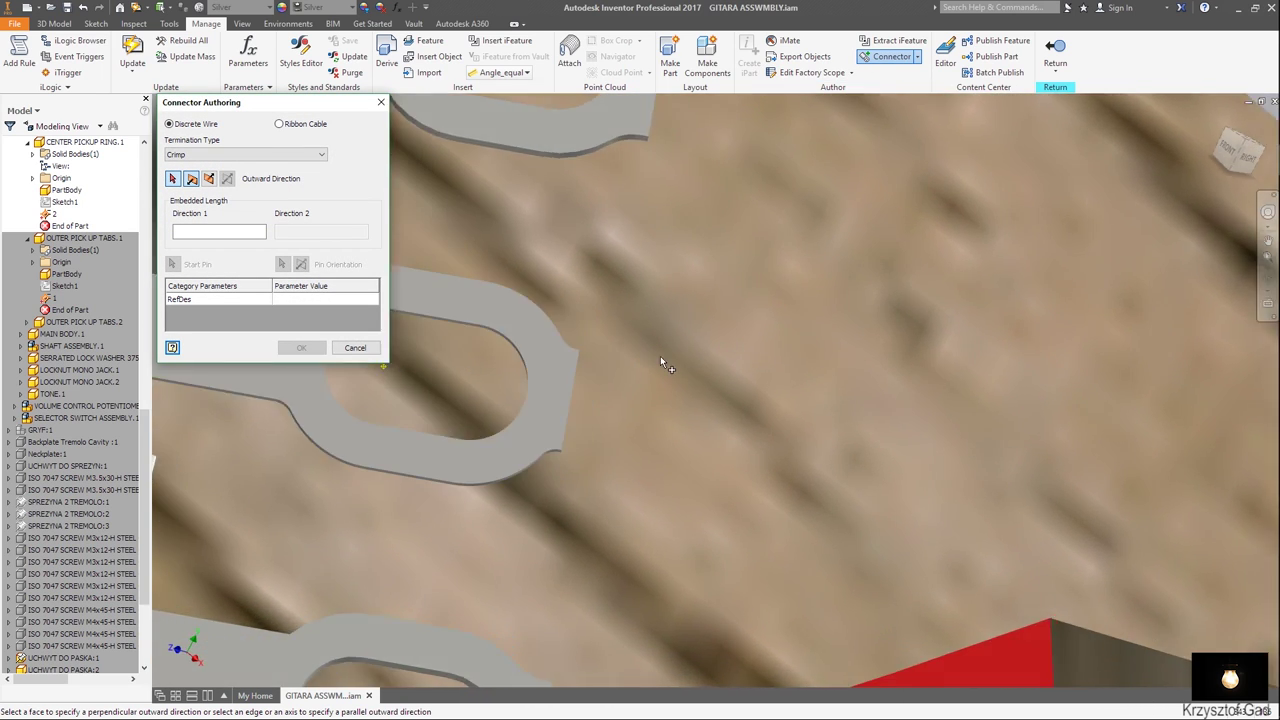
{"action": "scroll", "coordinate": [661, 360], "scroll_direction": "up", "scroll_amount": 3}
{"action": "scroll", "coordinate": [616, 373], "scroll_direction": "up", "scroll_amount": 2}
{"action": "scroll", "coordinate": [570, 303], "scroll_direction": "up", "scroll_amount": 2}
{"action": "scroll", "coordinate": [585, 275], "scroll_direction": "up", "scroll_amount": 1}
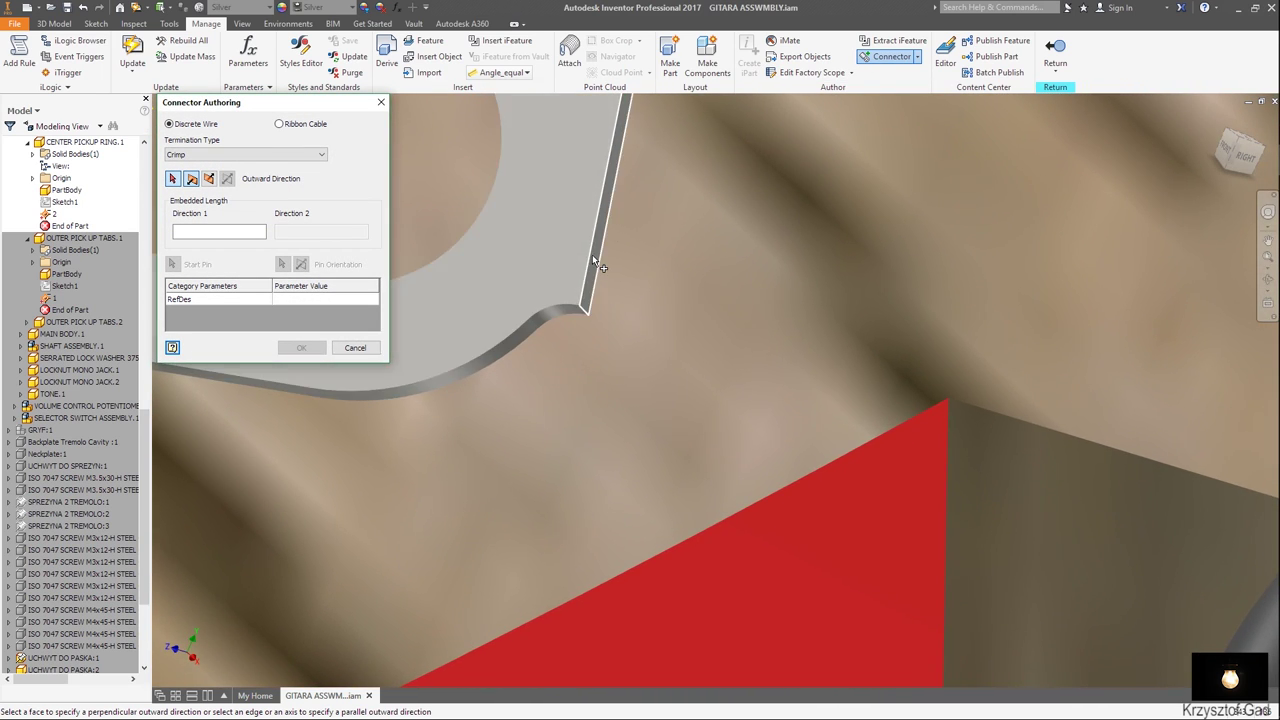
{"action": "left_click", "coordinate": [593, 260]}
{"action": "left_click", "coordinate": [297, 347]}
{"action": "left_click", "coordinate": [735, 414]}
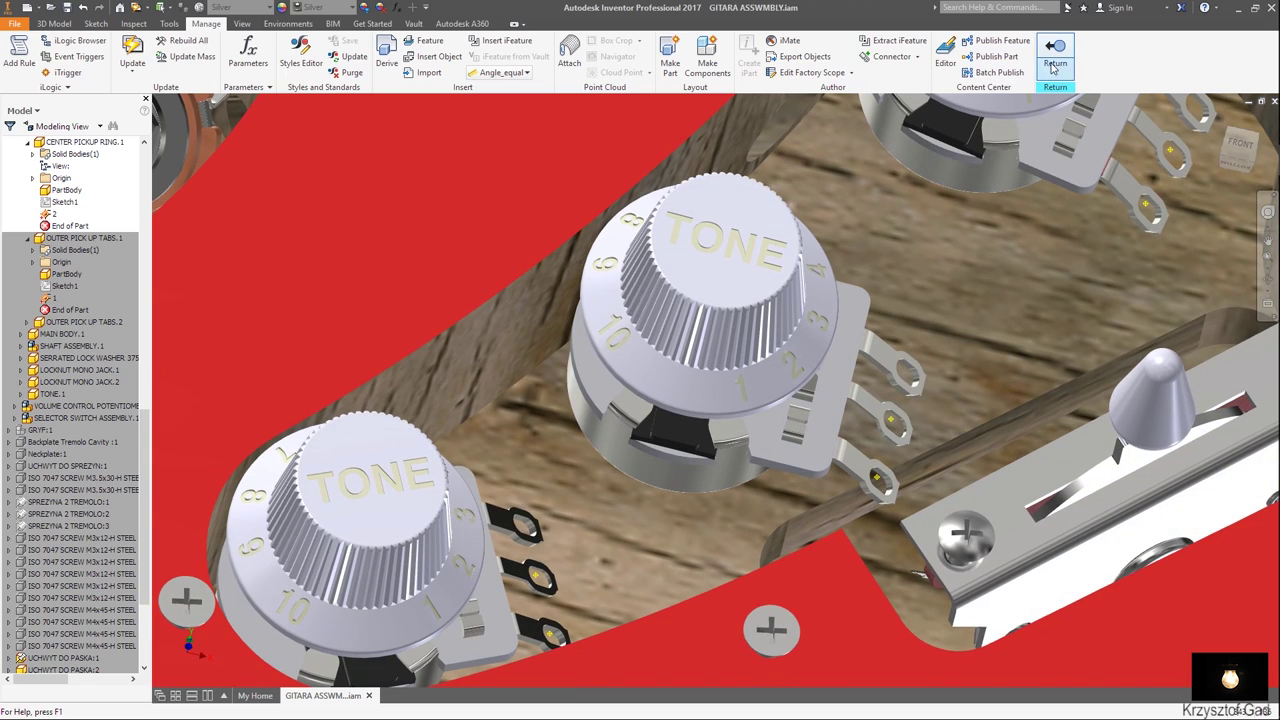
{"action": "left_click", "coordinate": [1055, 55]}
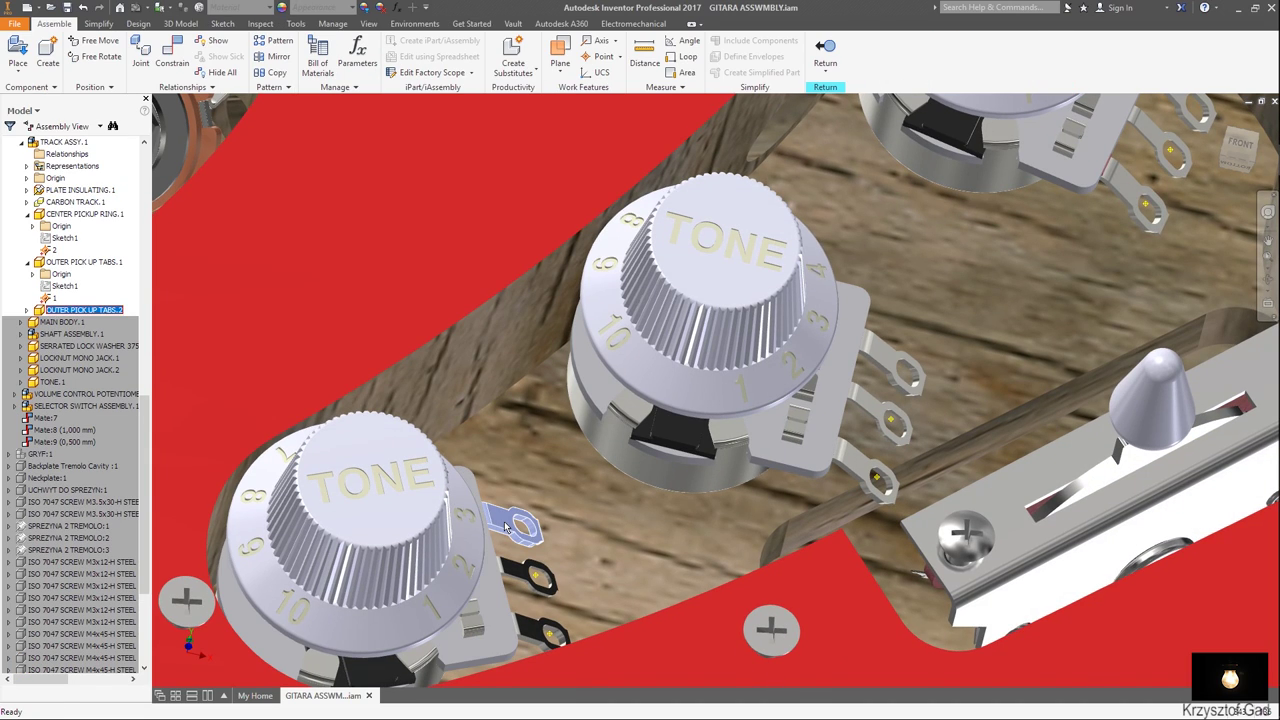
{"action": "double_click", "coordinate": [507, 528]}
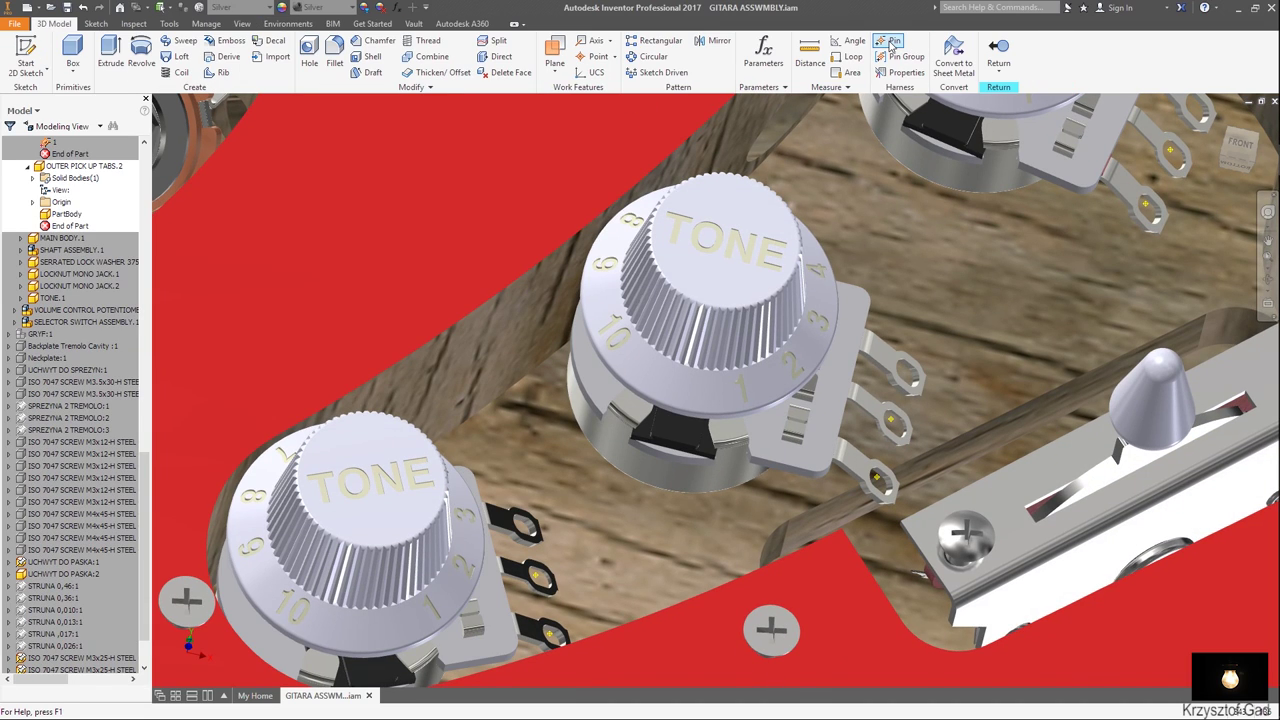
Place pin 3 at the tab hole centre of OUTER PICK UP TABS.2.
{"action": "scroll", "coordinate": [610, 316], "scroll_direction": "down", "scroll_amount": 10}
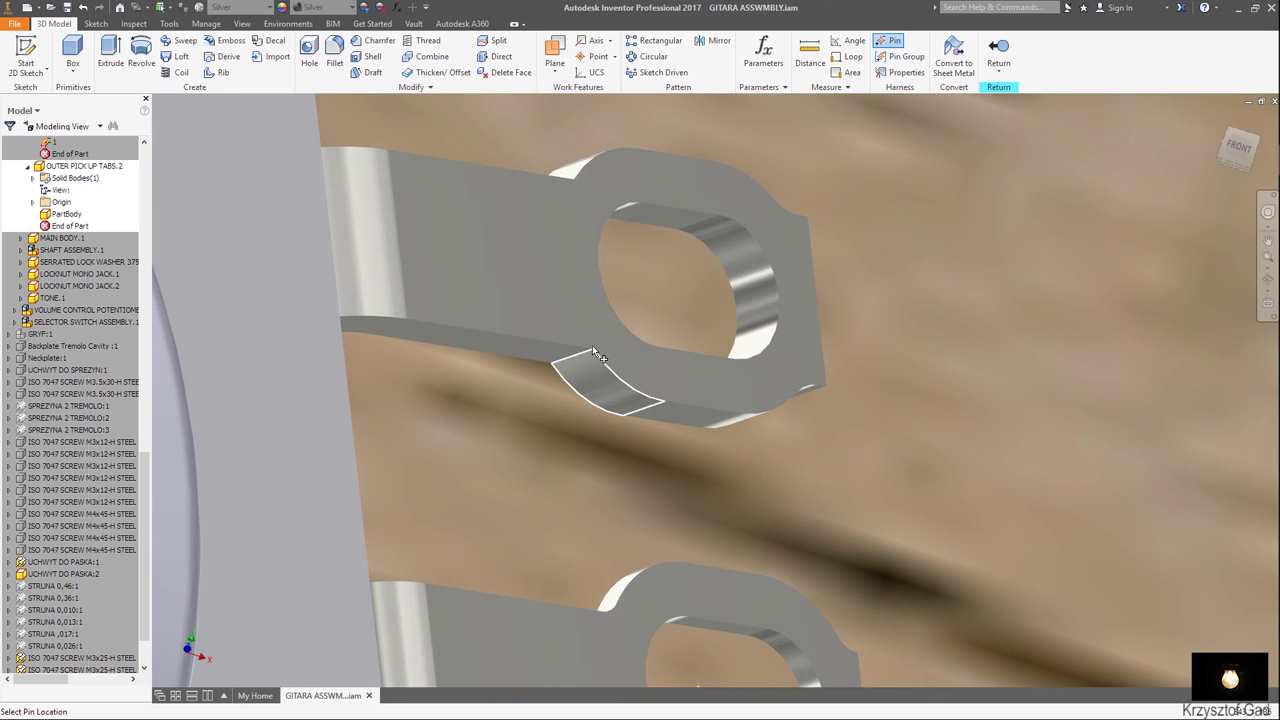
{"action": "left_click", "coordinate": [606, 305]}
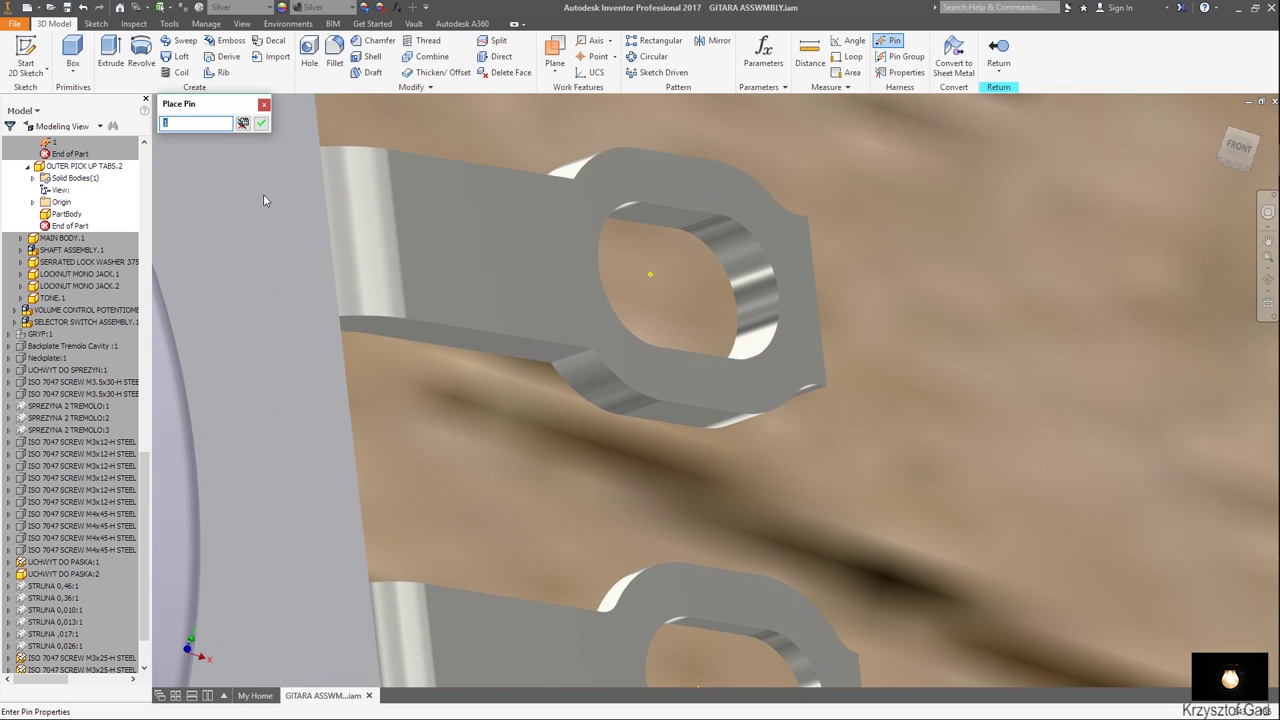
{"action": "type", "text": "3"}
{"action": "key", "text": "Return"}
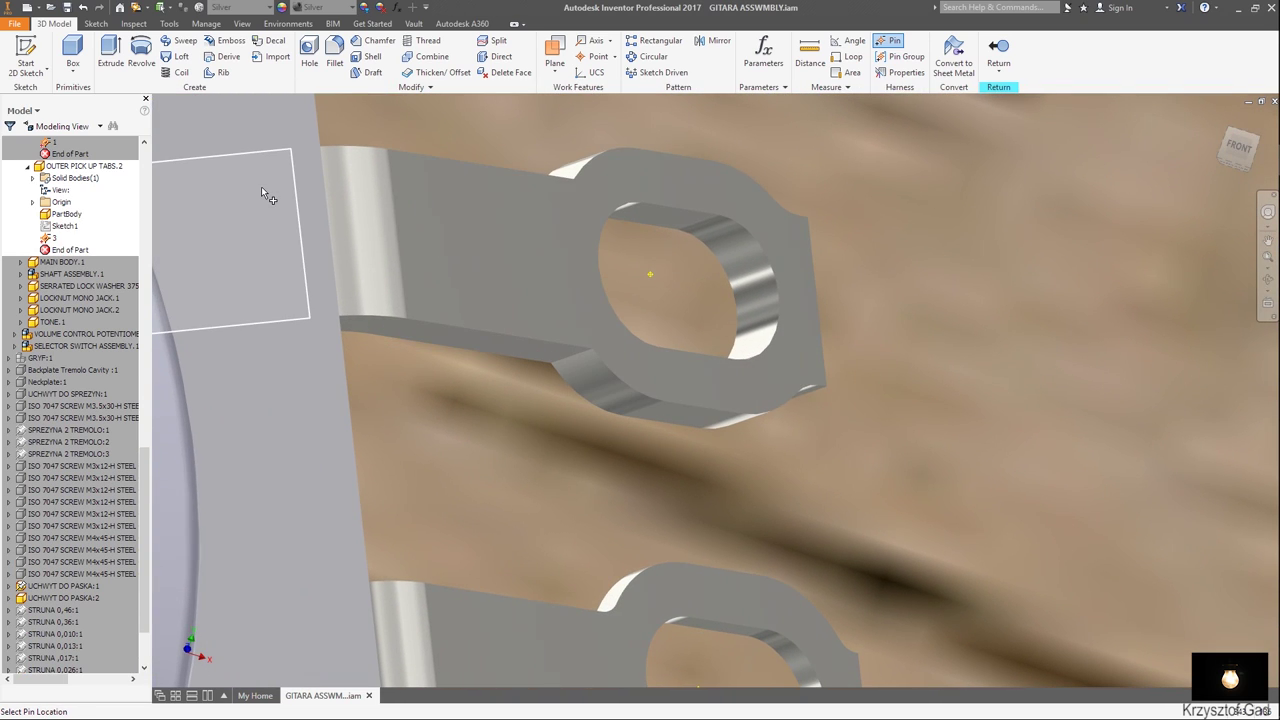
Author OUTER PICK UP TABS.2 as a crimp wire connector facing out from its side face.
{"action": "left_click", "coordinate": [206, 25]}
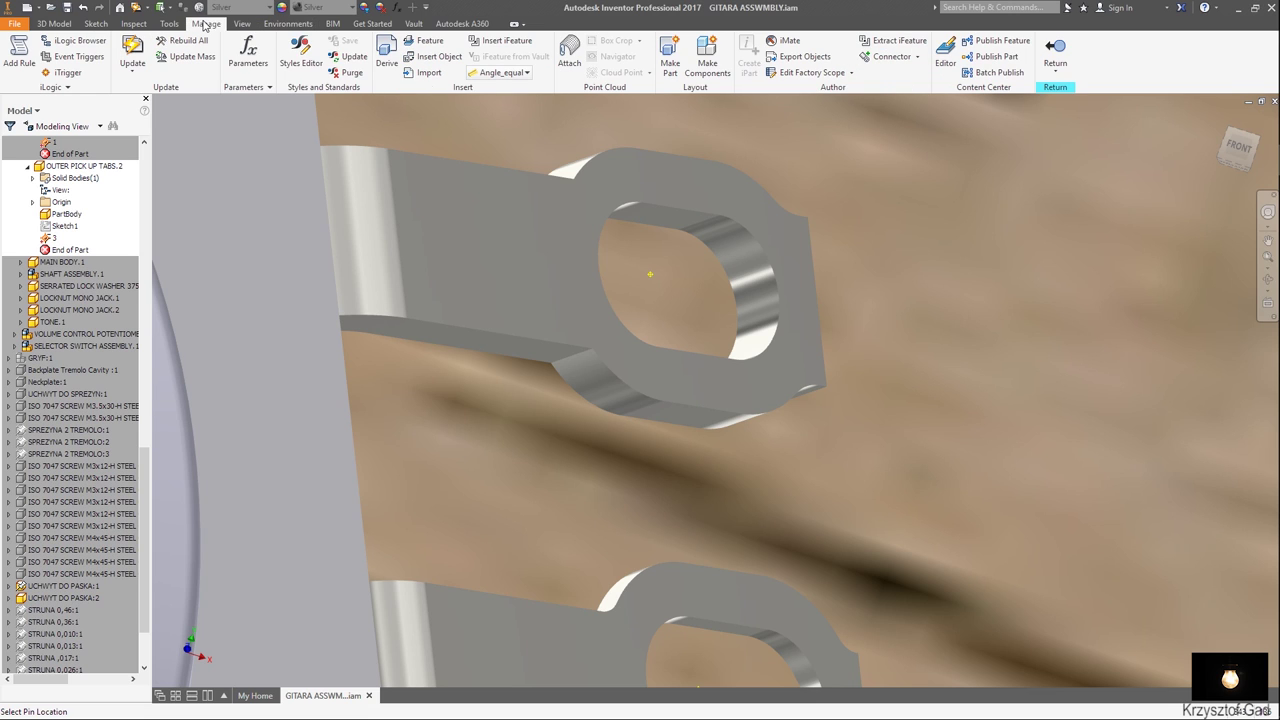
{"action": "left_click", "coordinate": [873, 57]}
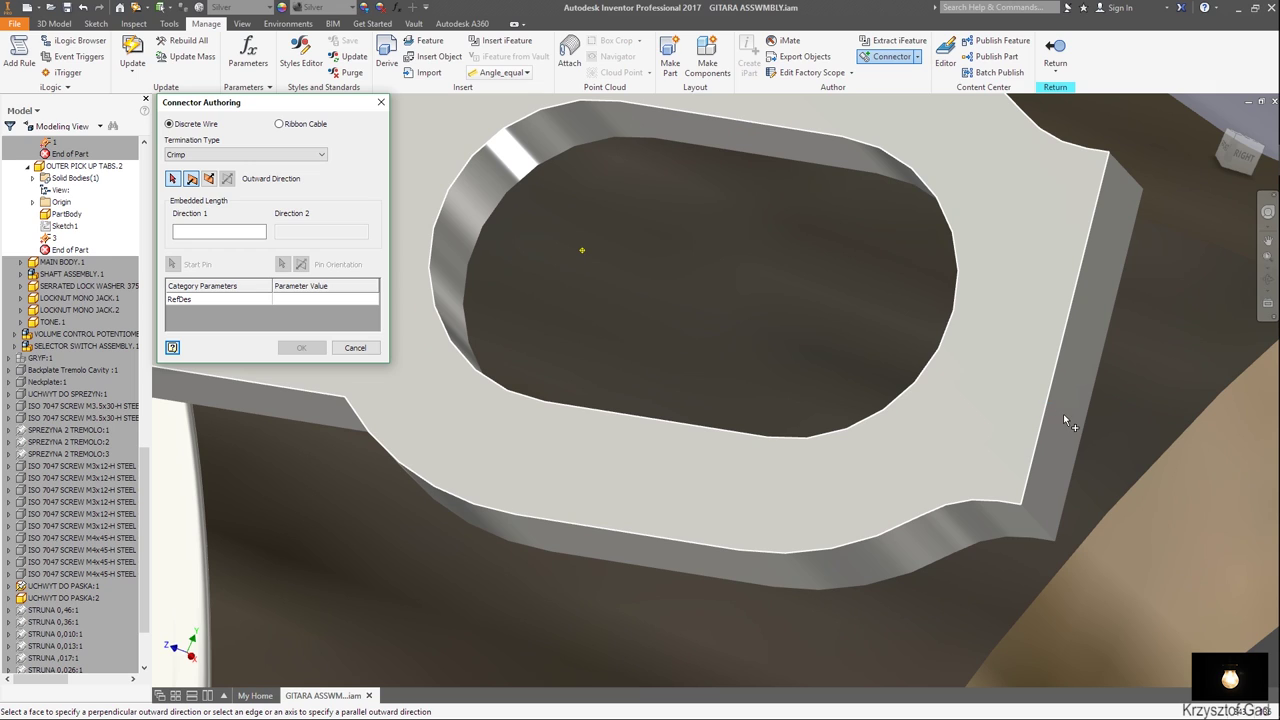
{"action": "left_click", "coordinate": [1063, 413]}
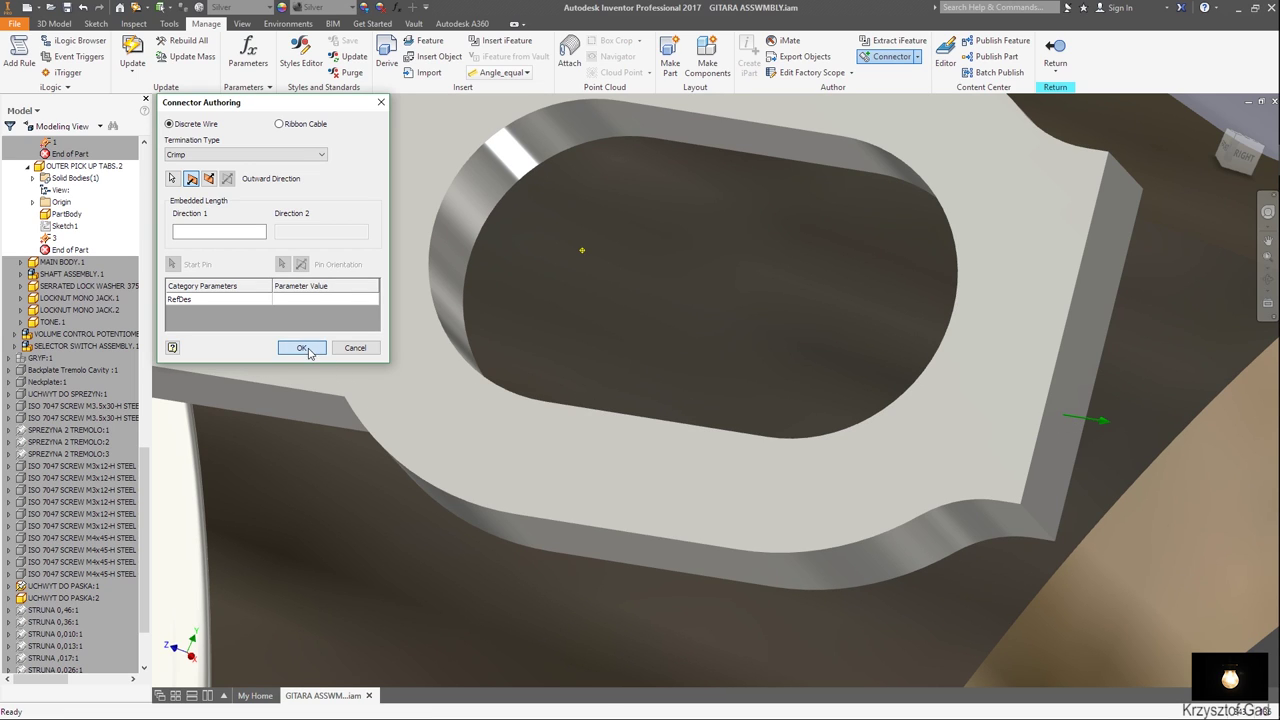
{"action": "left_click", "coordinate": [304, 348]}
{"action": "left_click", "coordinate": [752, 414]}
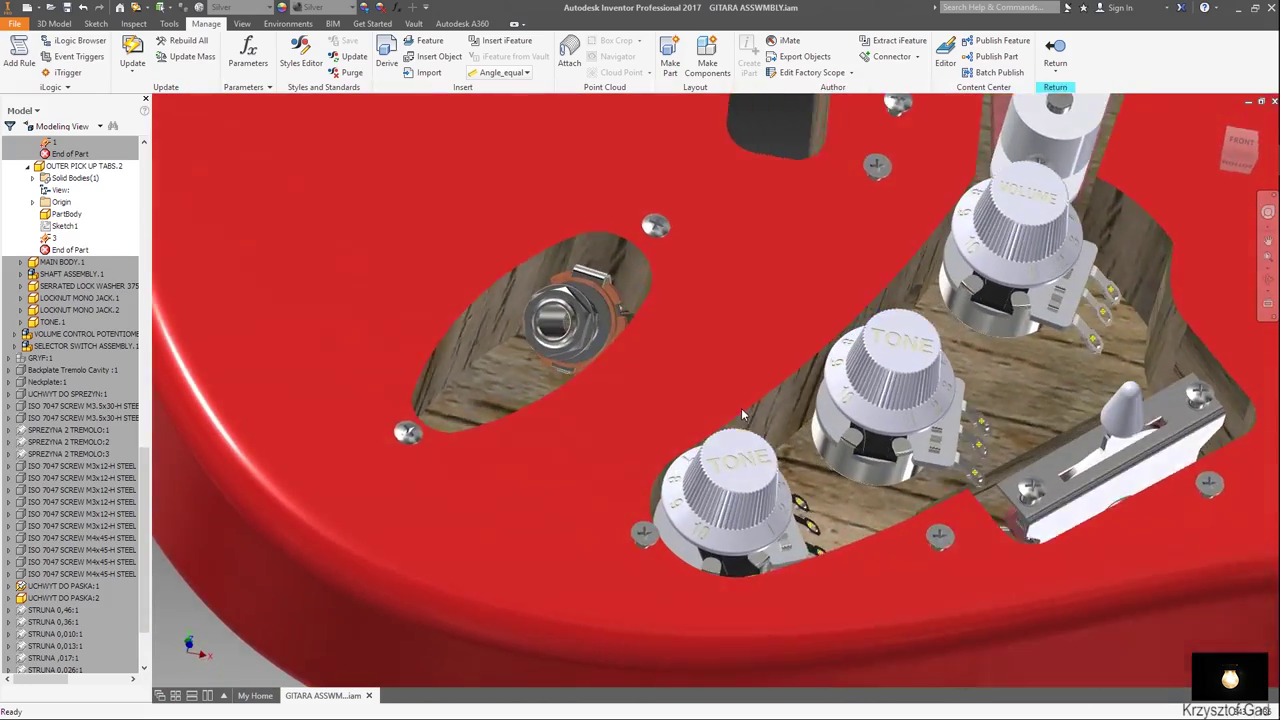
Hide the BODY GITARA guitar body component.
{"action": "scroll", "coordinate": [47, 211], "scroll_direction": "up", "scroll_amount": 10}
{"action": "scroll", "coordinate": [47, 211], "scroll_direction": "up", "scroll_amount": 6}
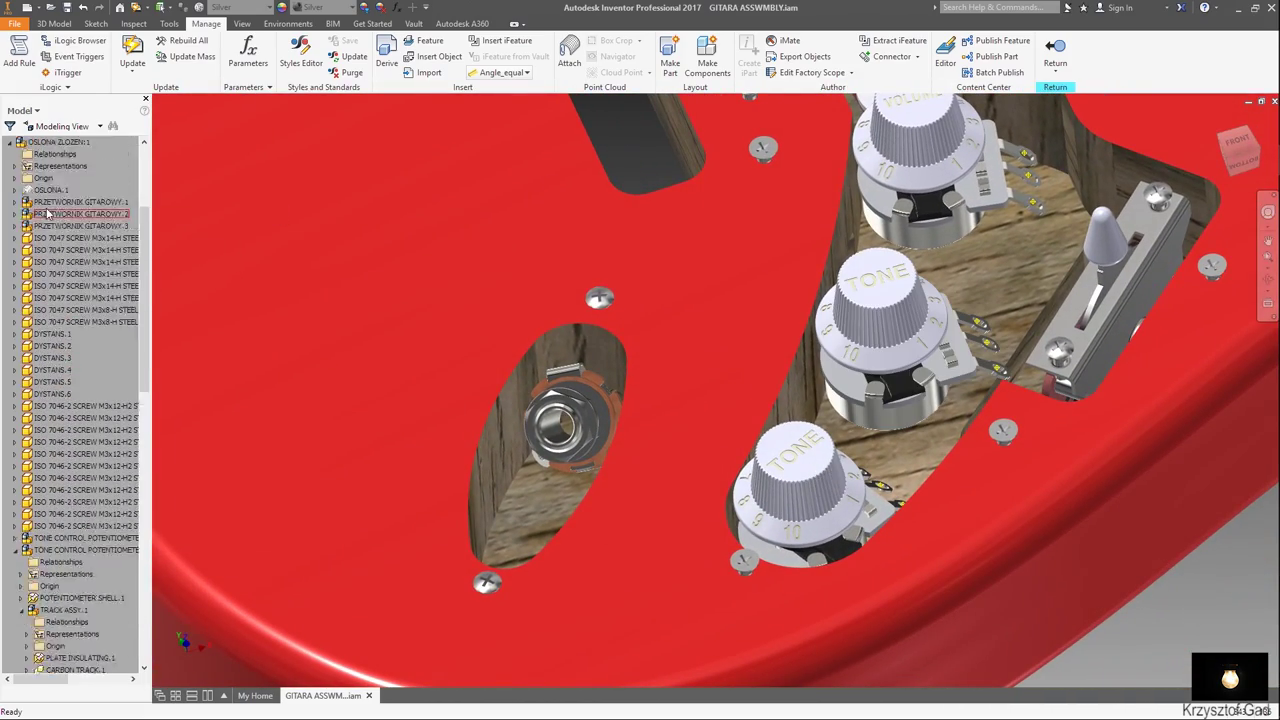
{"action": "scroll", "coordinate": [47, 212], "scroll_direction": "up", "scroll_amount": 4}
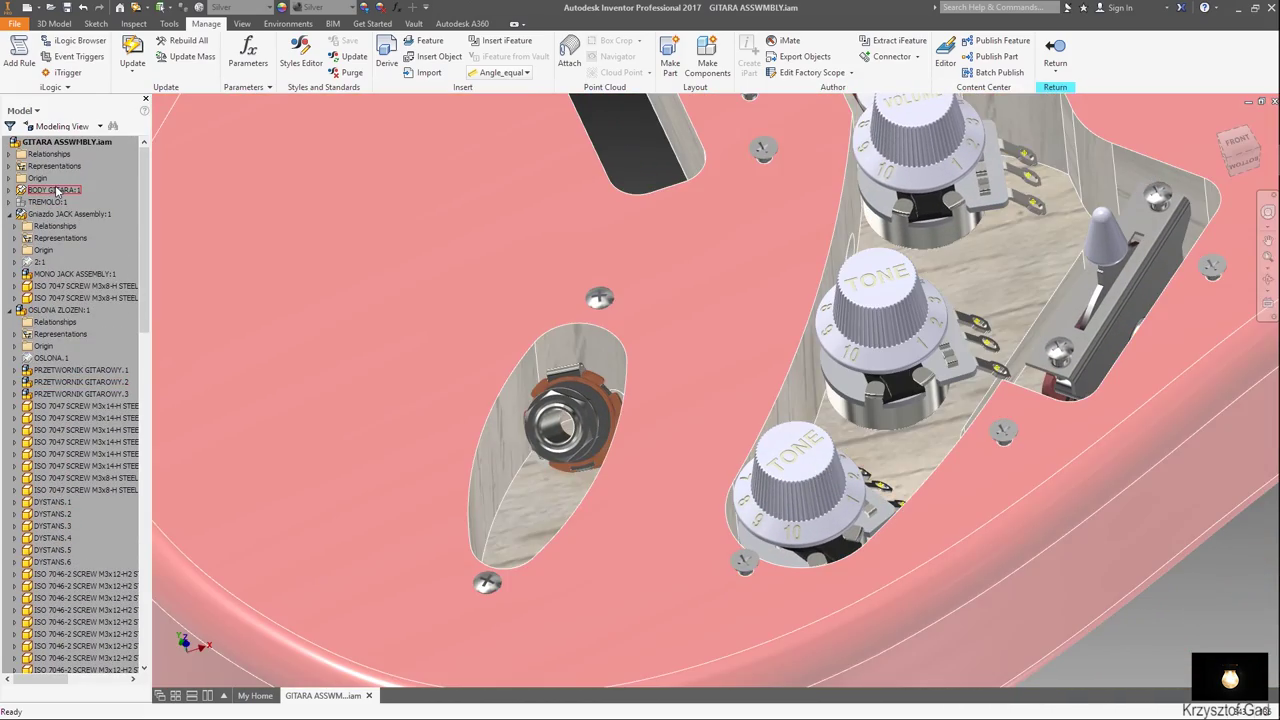
{"action": "right_click", "coordinate": [56, 190]}
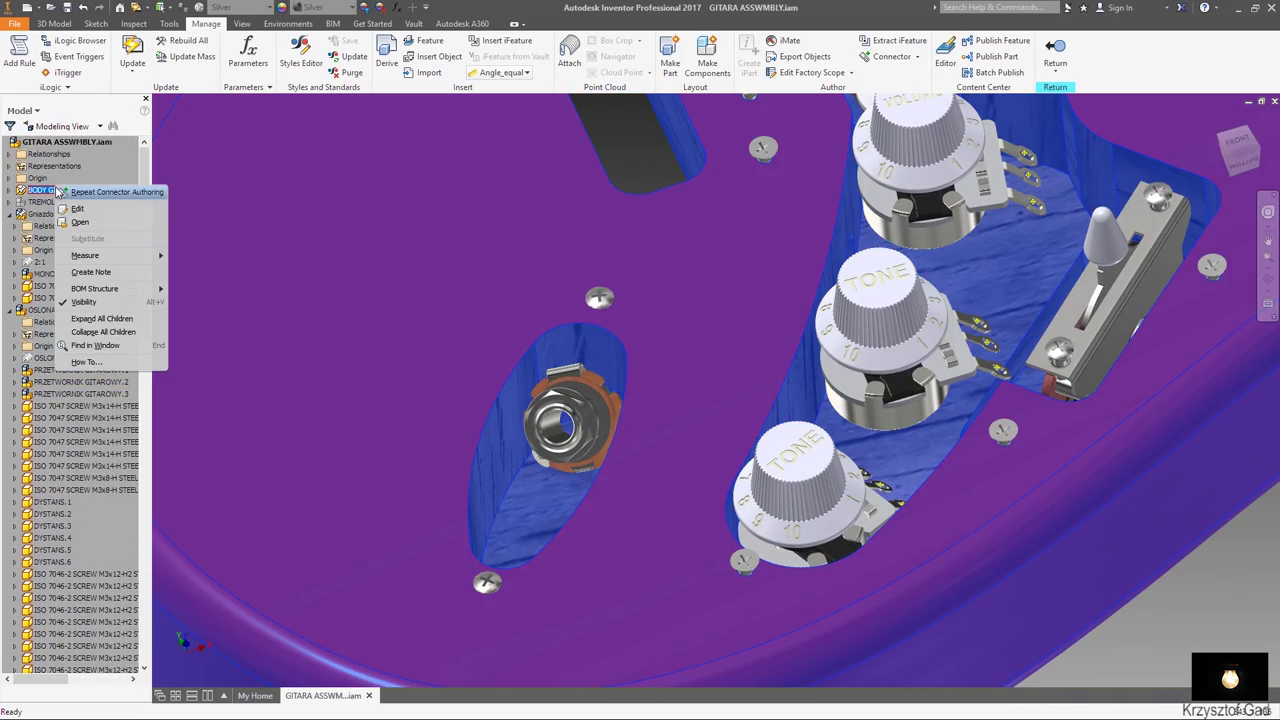
{"action": "left_click", "coordinate": [84, 302]}
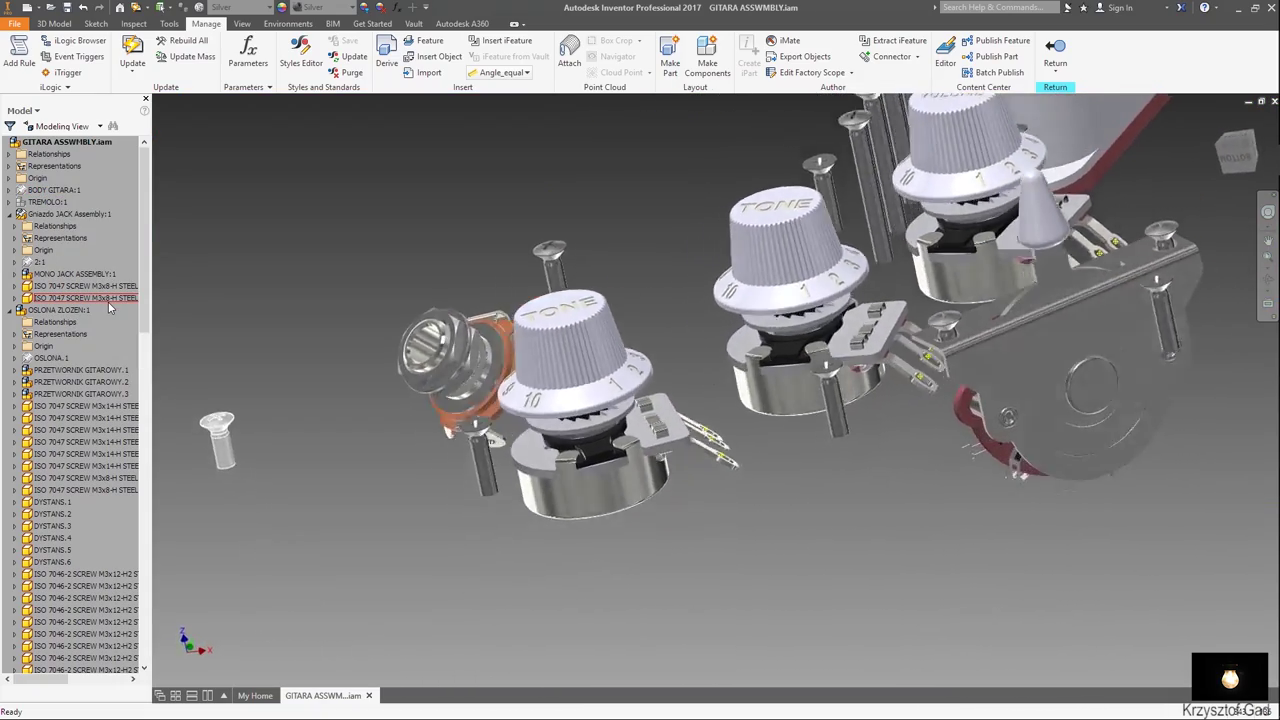
Briefly edit CENTER PICKUP RING, orbit to view the pots from the side, and return to the assembly.
{"action": "left_click", "coordinate": [1055, 52]}
{"action": "double_click", "coordinate": [525, 297]}
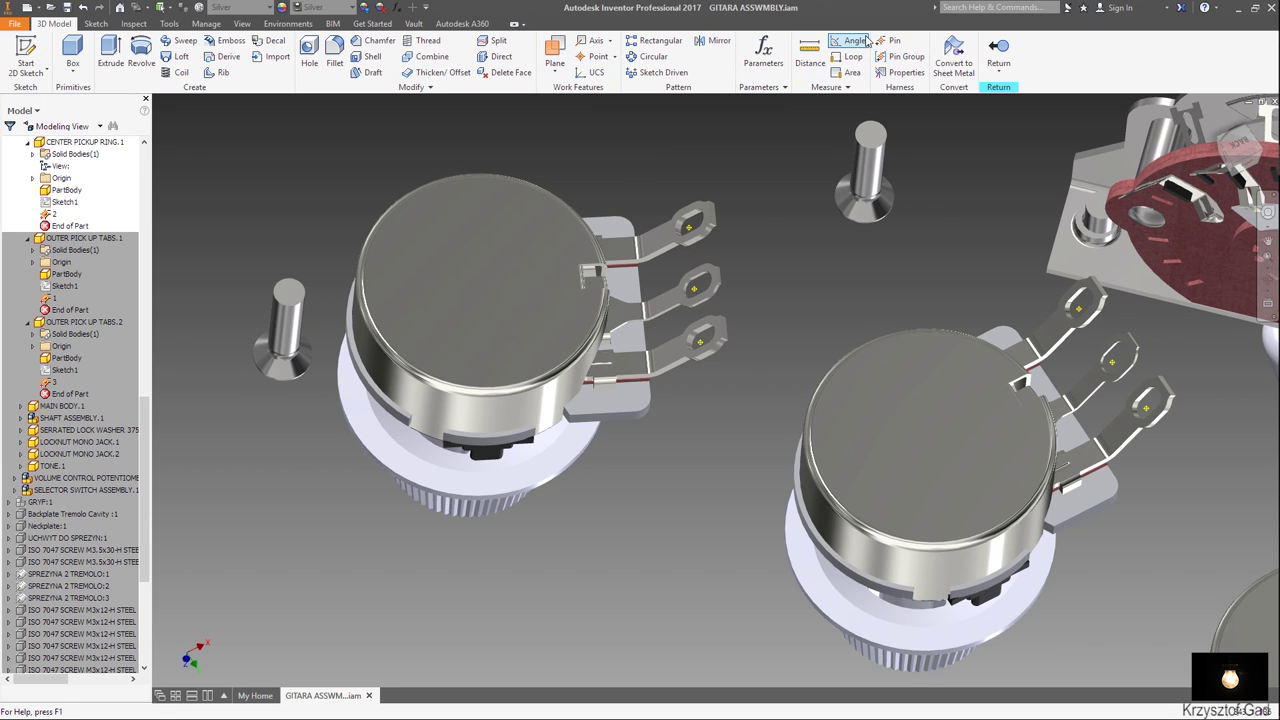
{"action": "middle_click_drag", "start_coordinate": [490, 300], "coordinate": [540, 400], "text": "shift"}
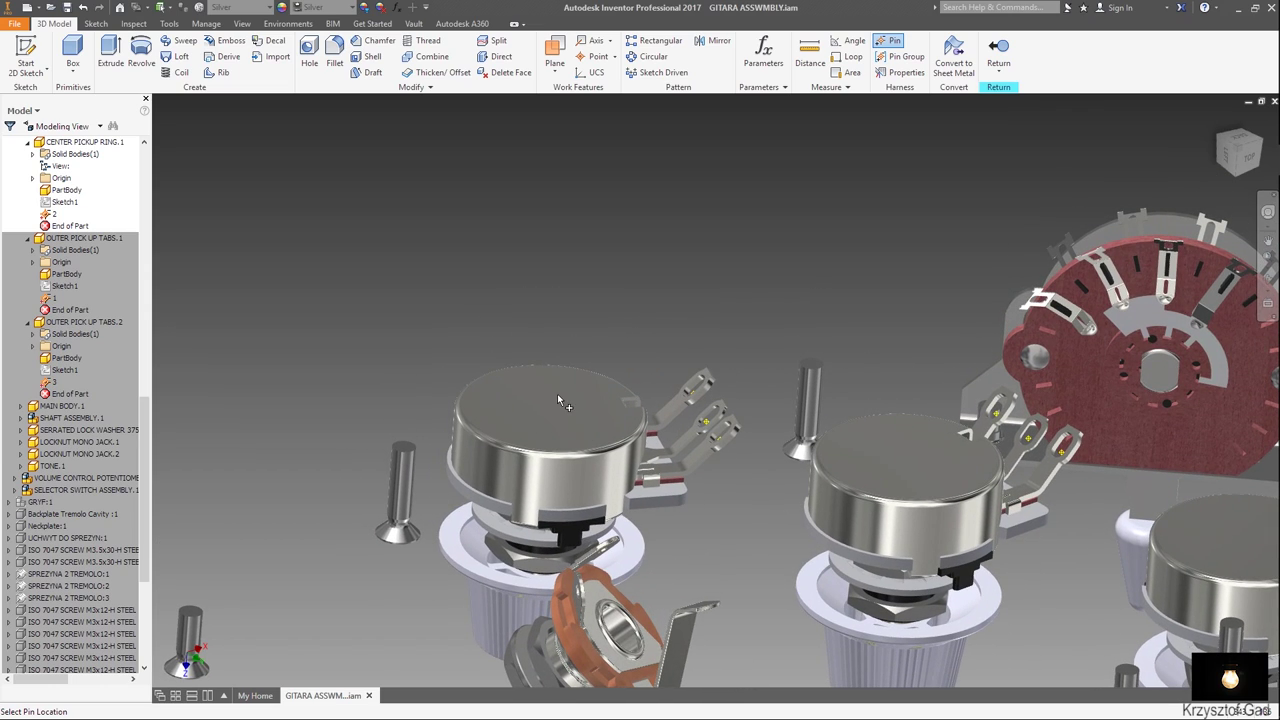
{"action": "key", "text": "Escape"}
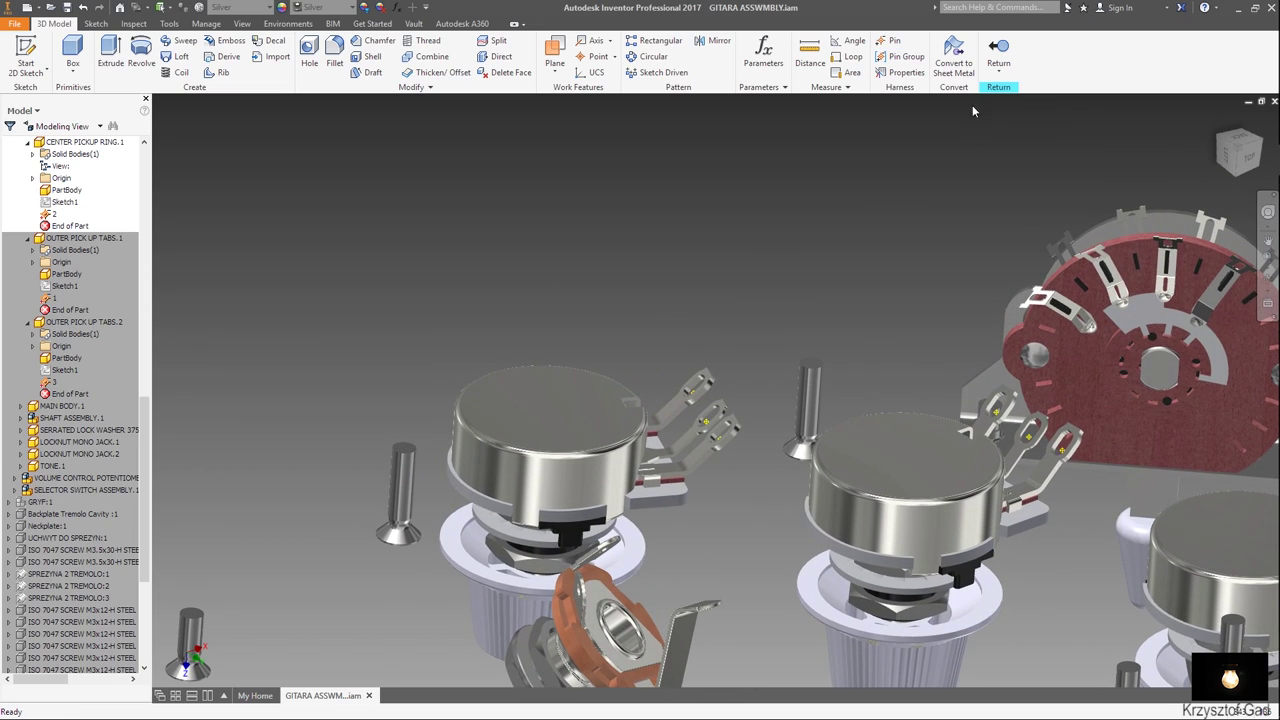
{"action": "left_click", "coordinate": [999, 55]}
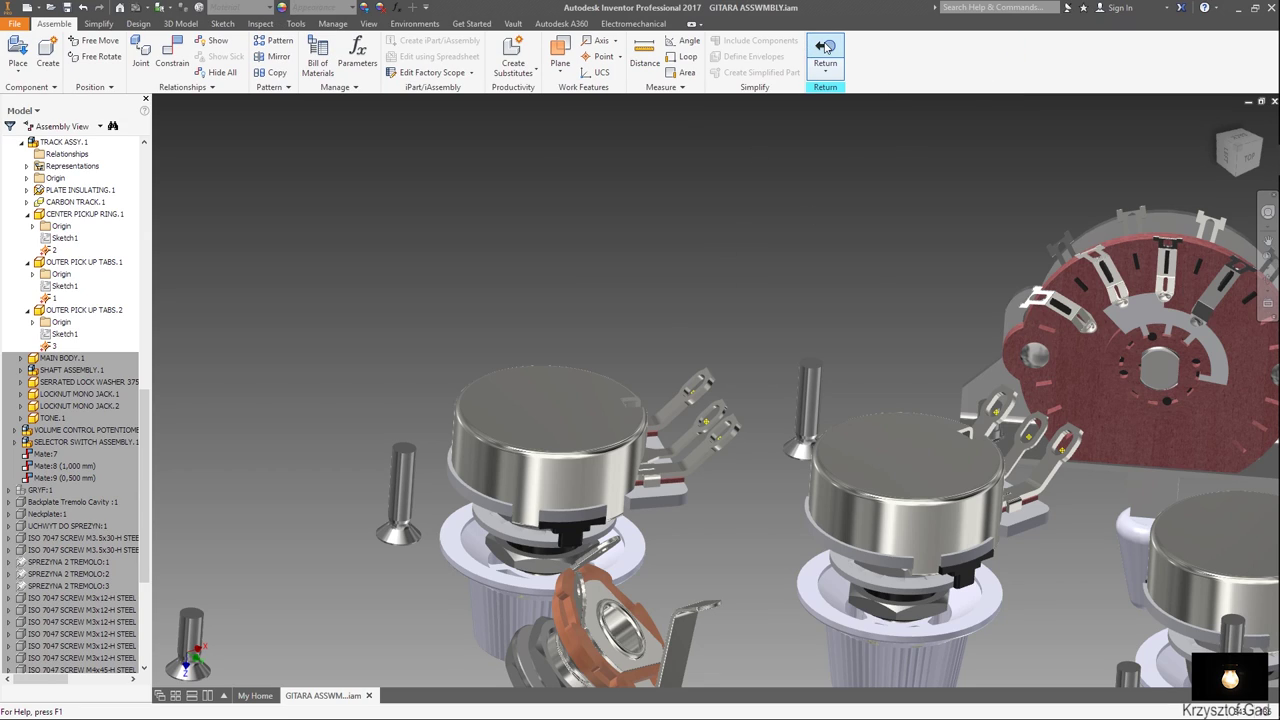
Put pin 0 at the POTENTIOMETER SHELL's top face centre and return to the assembly.
{"action": "double_click", "coordinate": [552, 409]}
{"action": "left_click", "coordinate": [551, 408]}
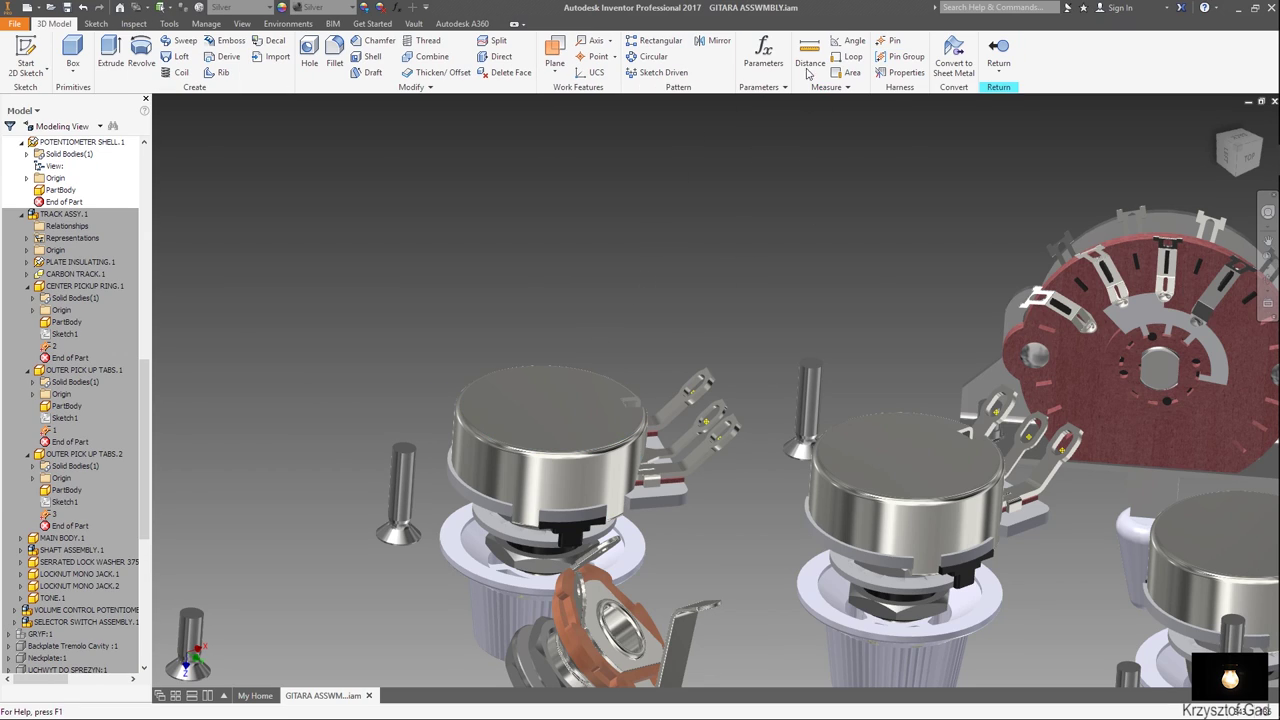
{"action": "left_click", "coordinate": [563, 441]}
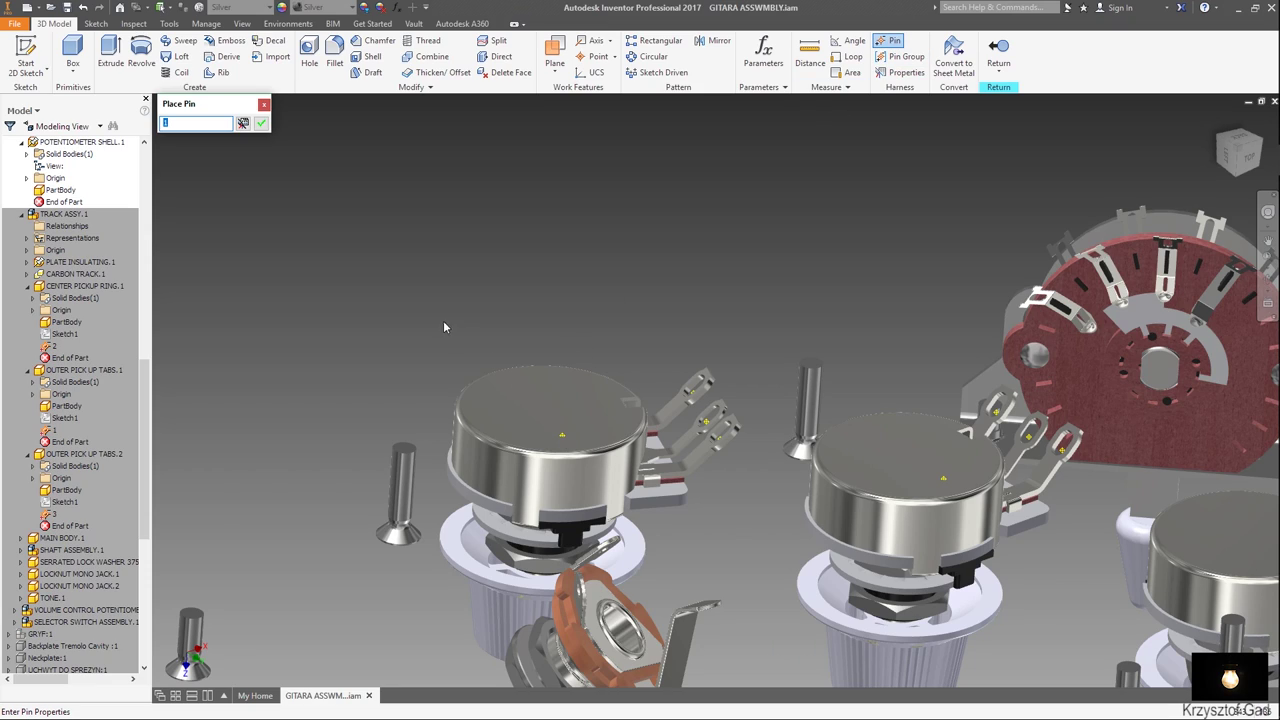
{"action": "key", "text": "Return"}
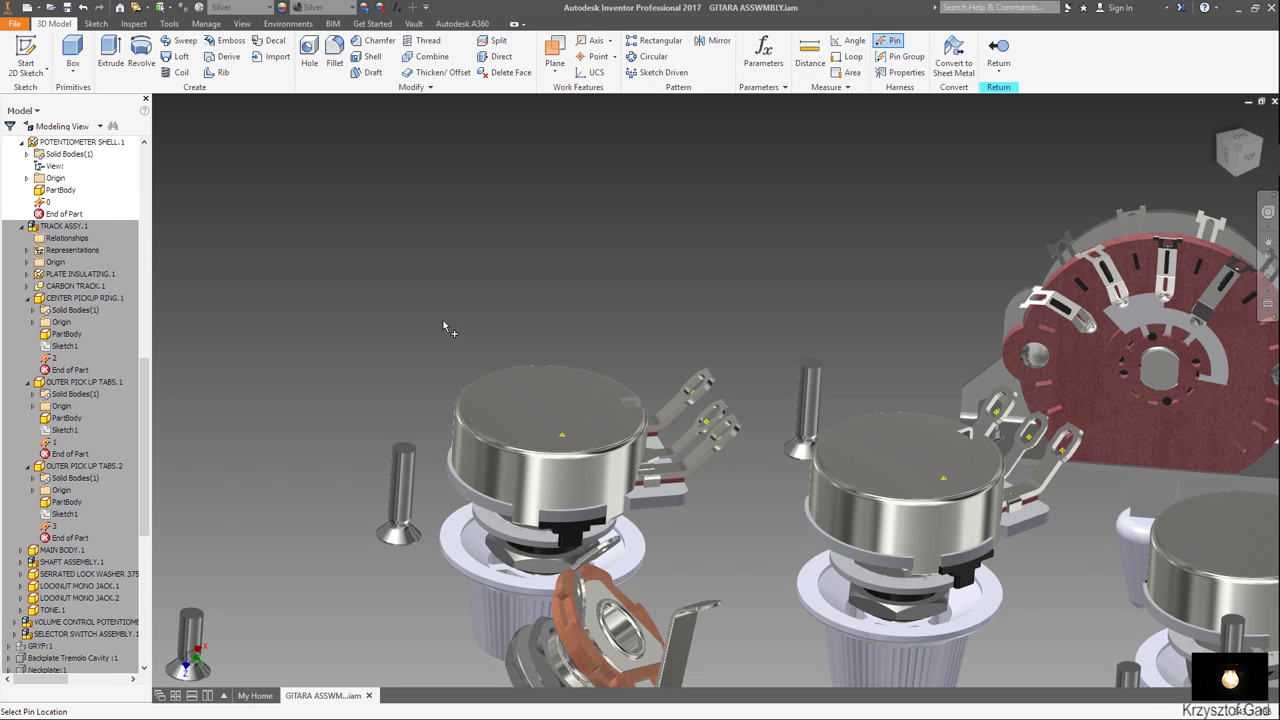
{"action": "left_click", "coordinate": [1010, 48]}
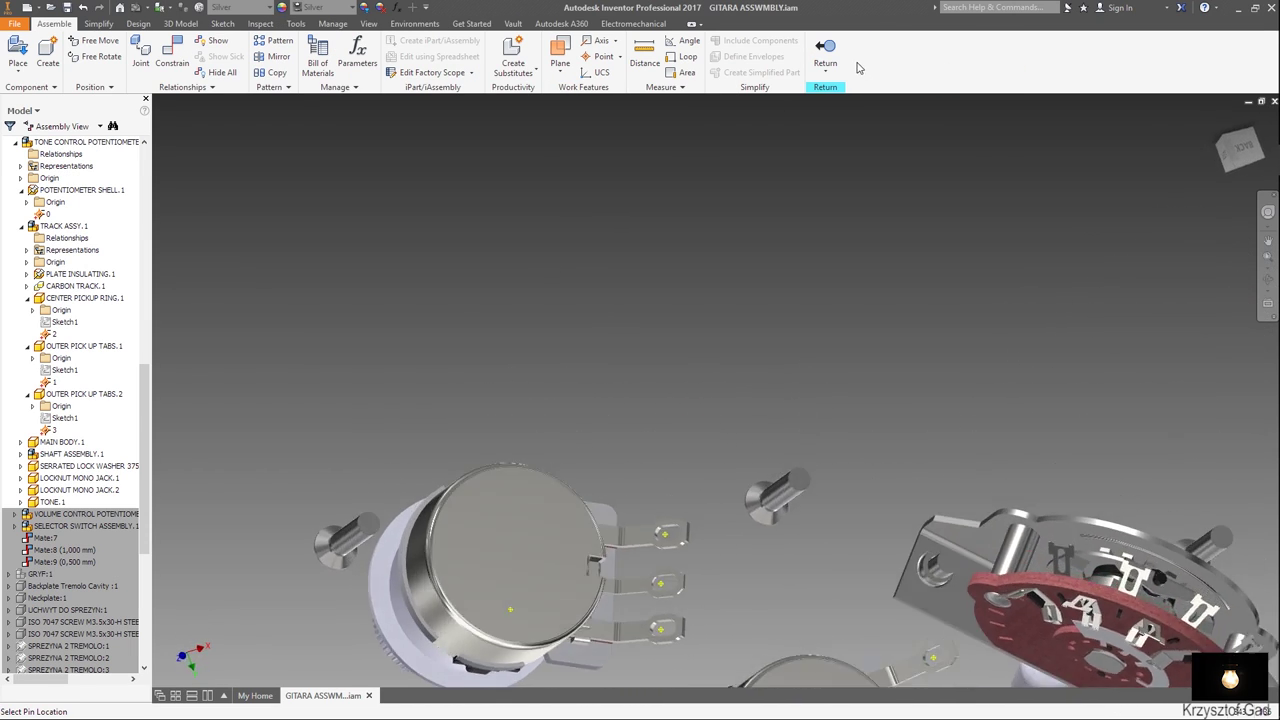
Return to the full assembly and open the mono jack's OUTPUT TAB part for in-place editing.
{"action": "left_click", "coordinate": [838, 50]}
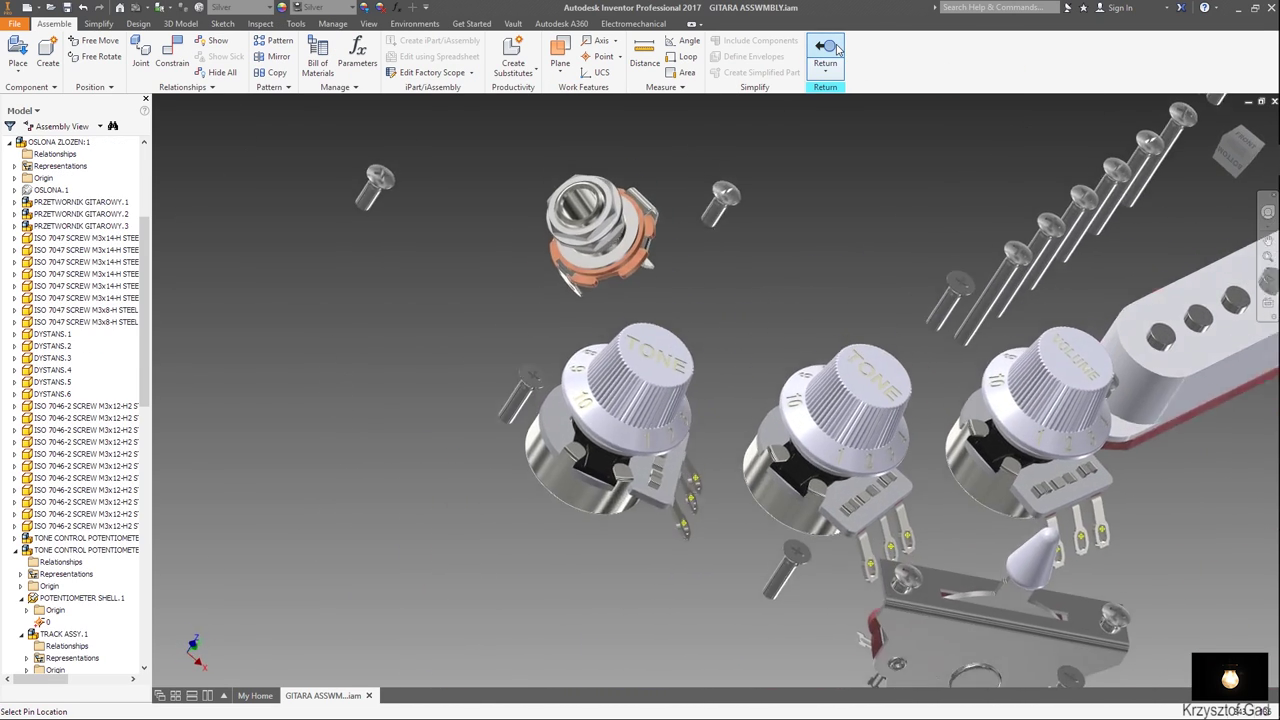
{"action": "left_click", "coordinate": [838, 50]}
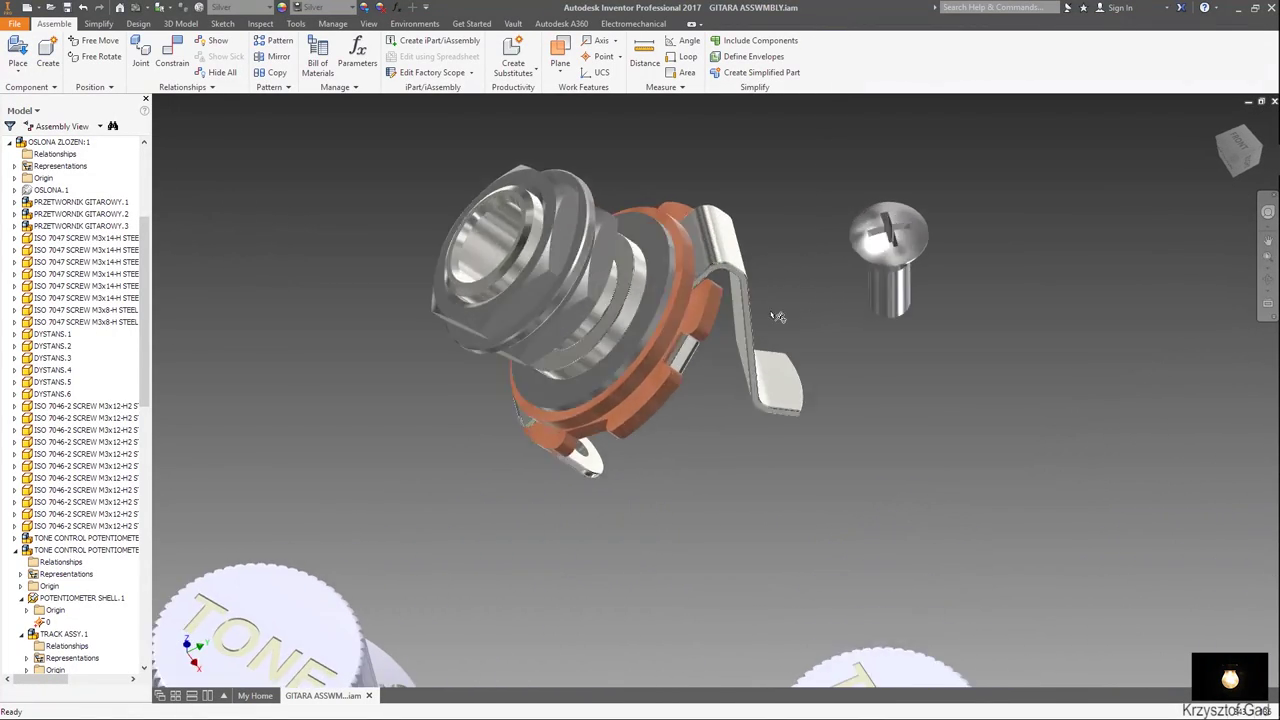
{"action": "double_click", "coordinate": [777, 353]}
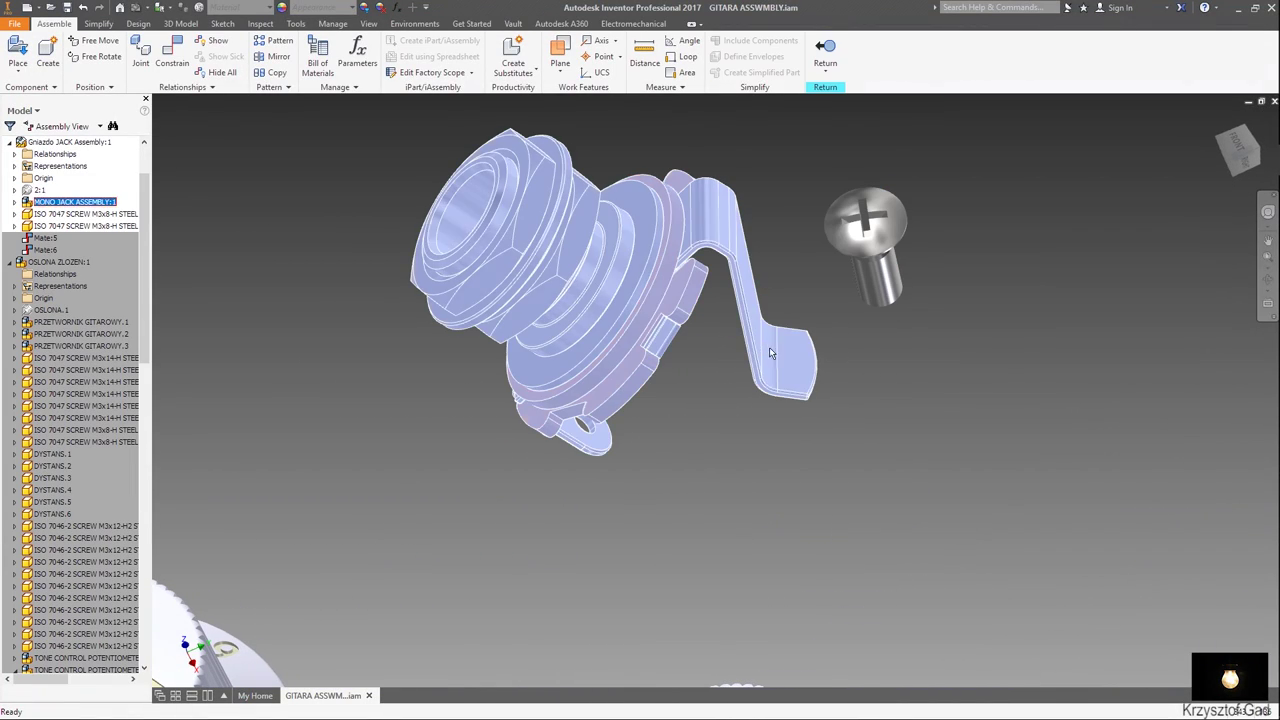
{"action": "double_click", "coordinate": [777, 353]}
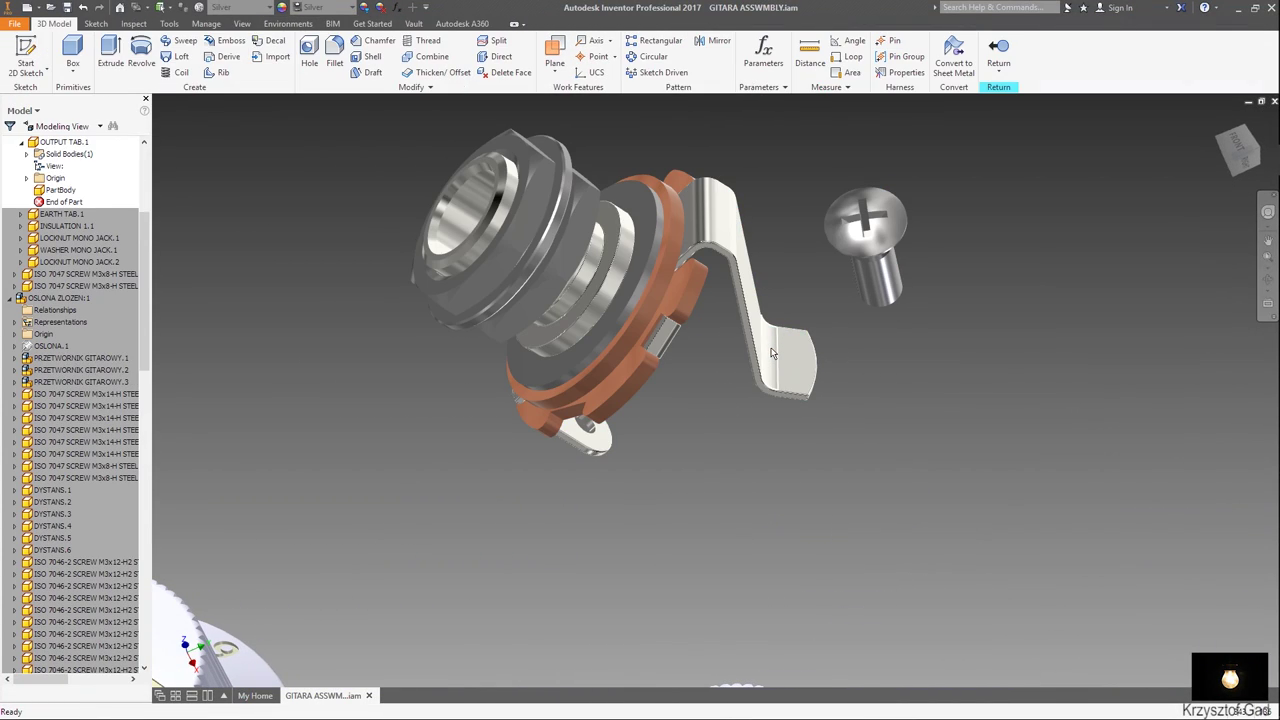
Place harness pin 1 at the centre of the output tab's hole.
{"action": "left_click", "coordinate": [890, 45]}
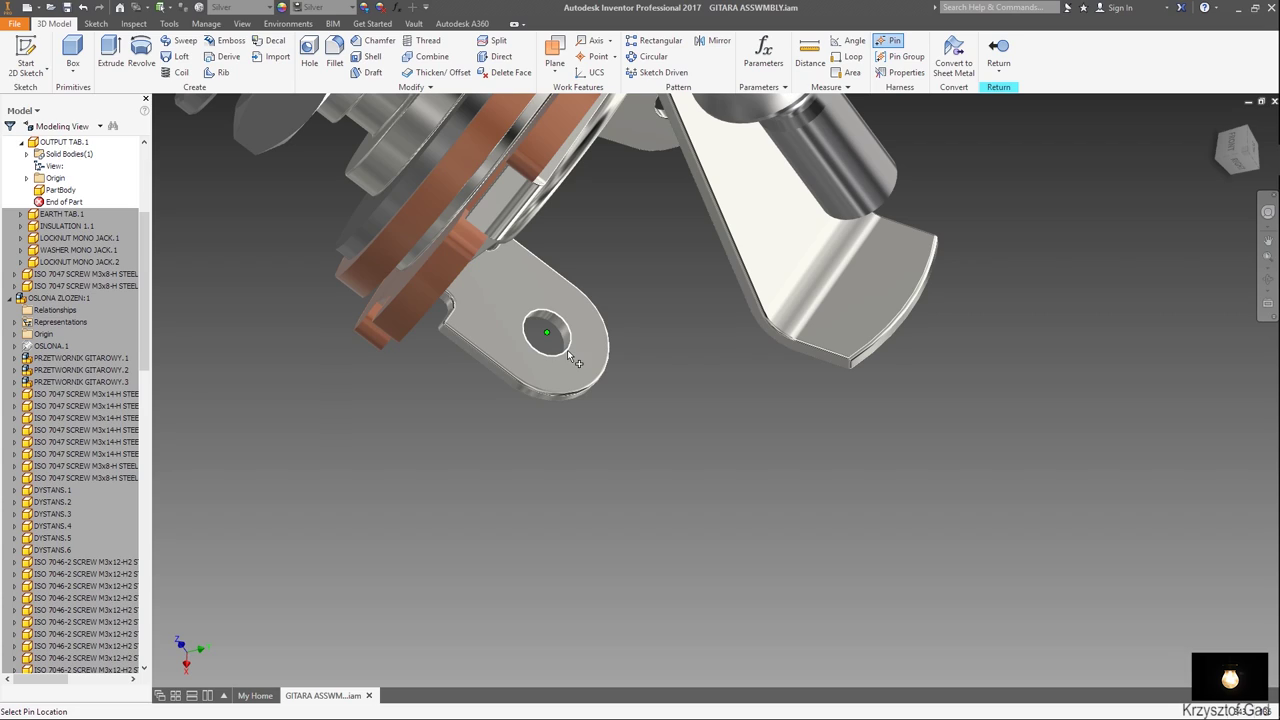
{"action": "left_click", "coordinate": [570, 357]}
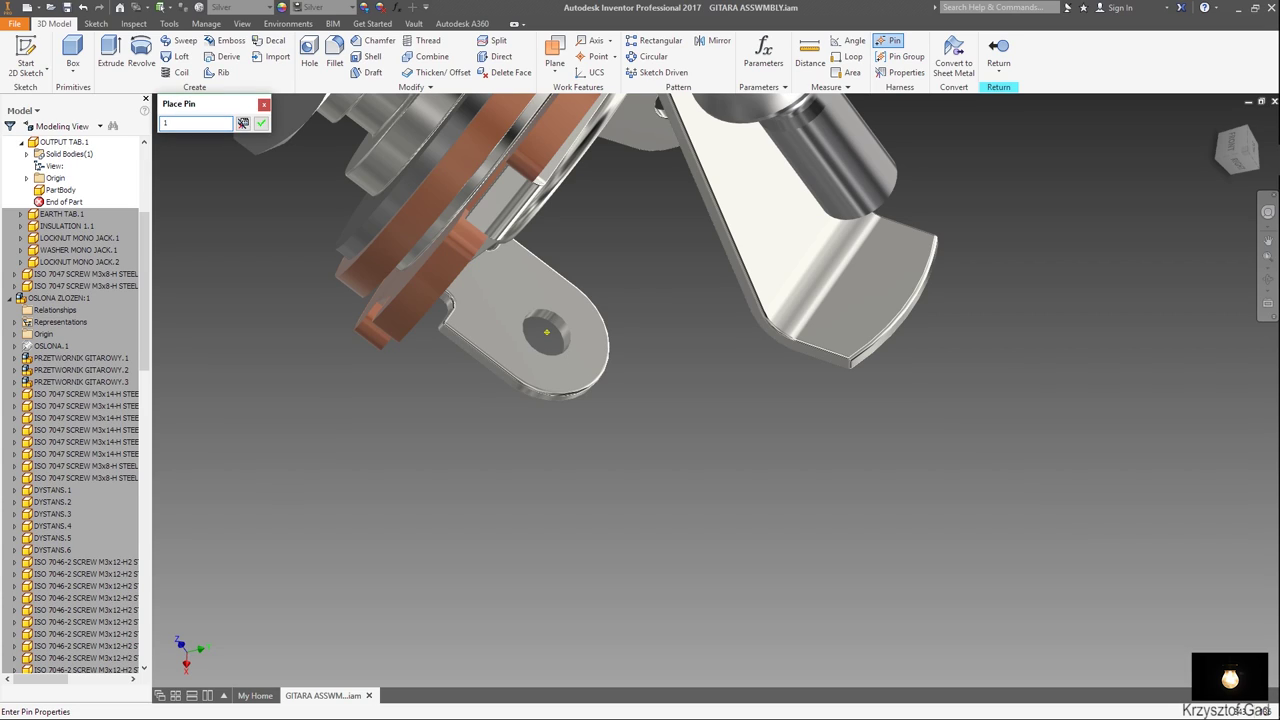
{"action": "key", "text": "Return"}
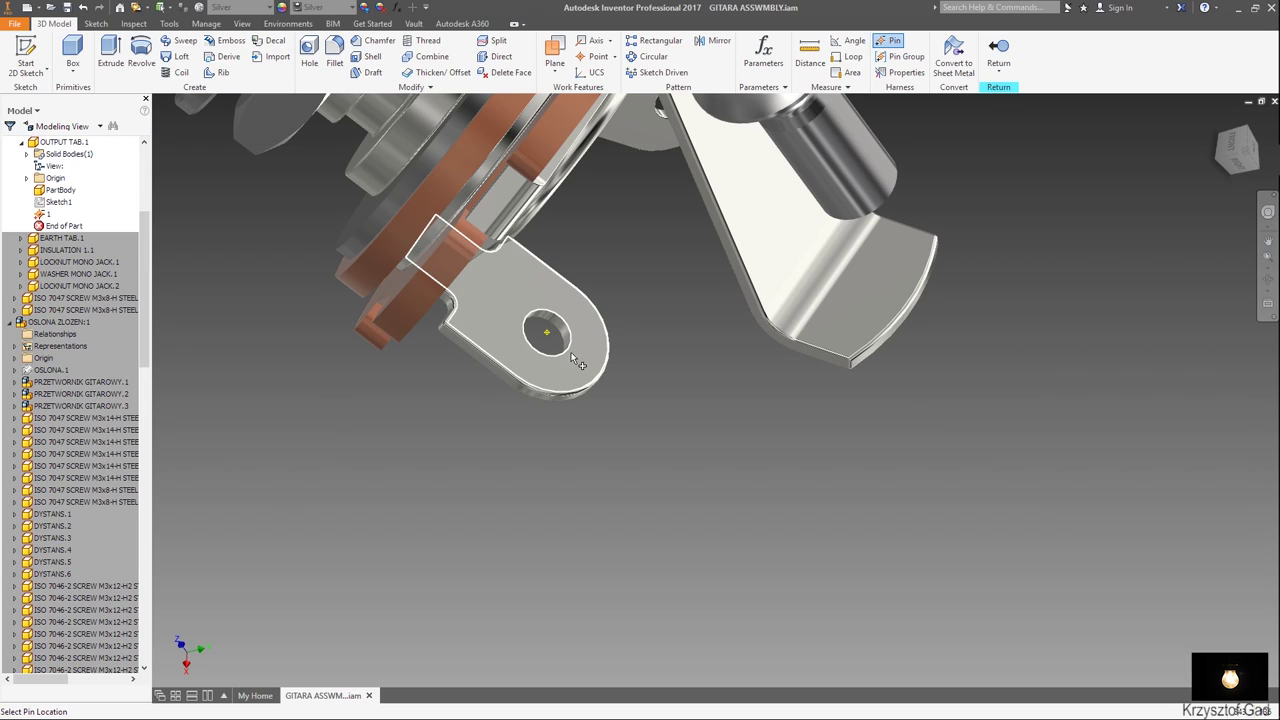
Author OUTPUT TAB as a crimp discrete-wire connector outward along the lug edge, then return to the jack assembly.
{"action": "left_click", "coordinate": [207, 24]}
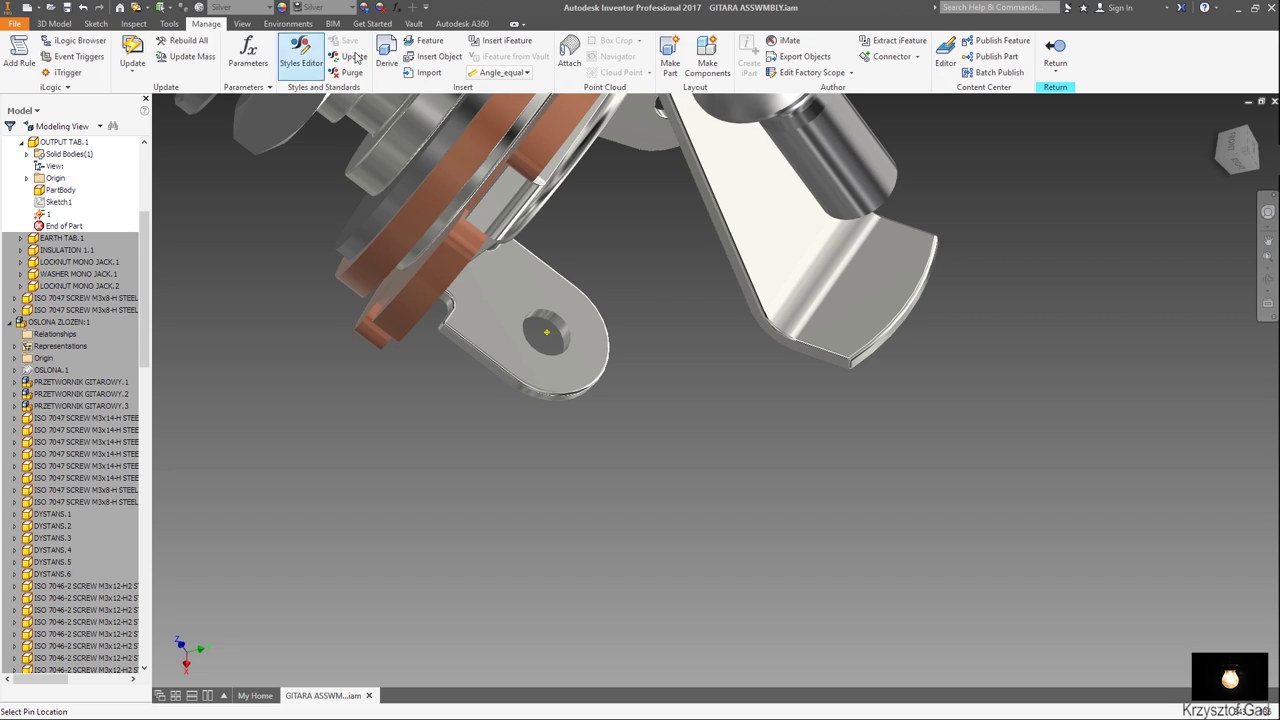
{"action": "left_click", "coordinate": [885, 60]}
{"action": "left_click", "coordinate": [513, 377]}
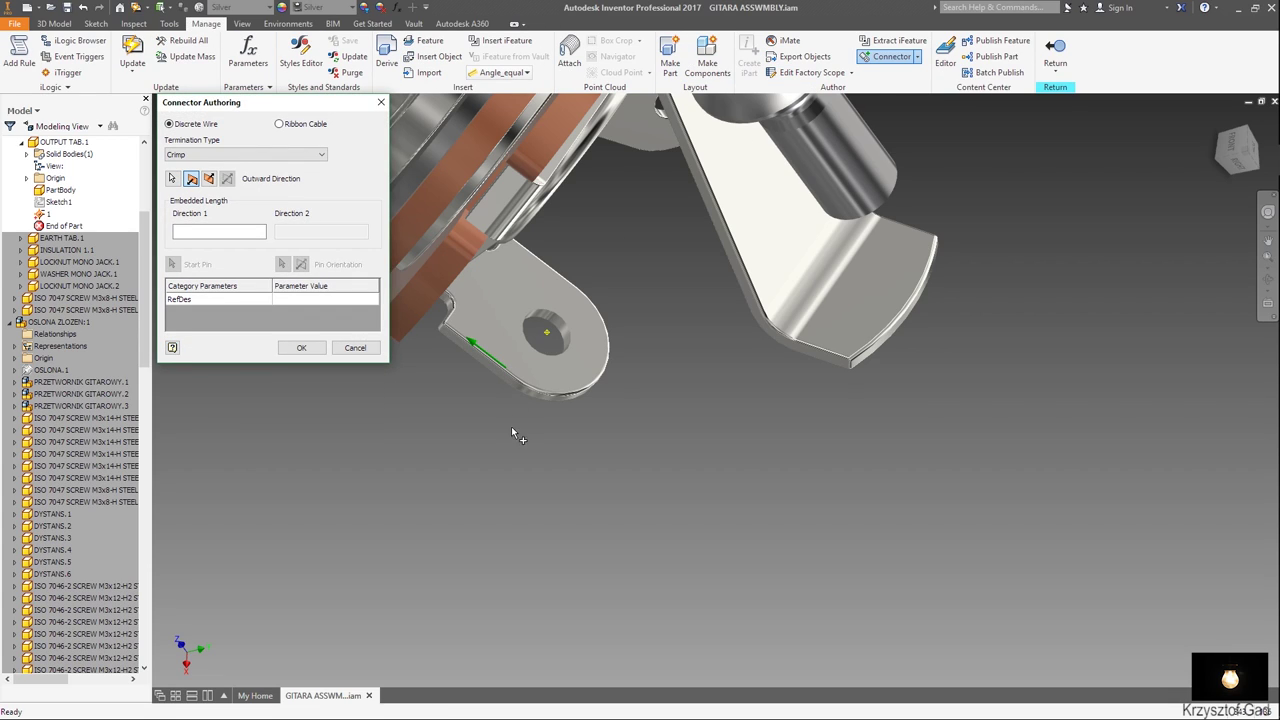
{"action": "key", "text": "End"}
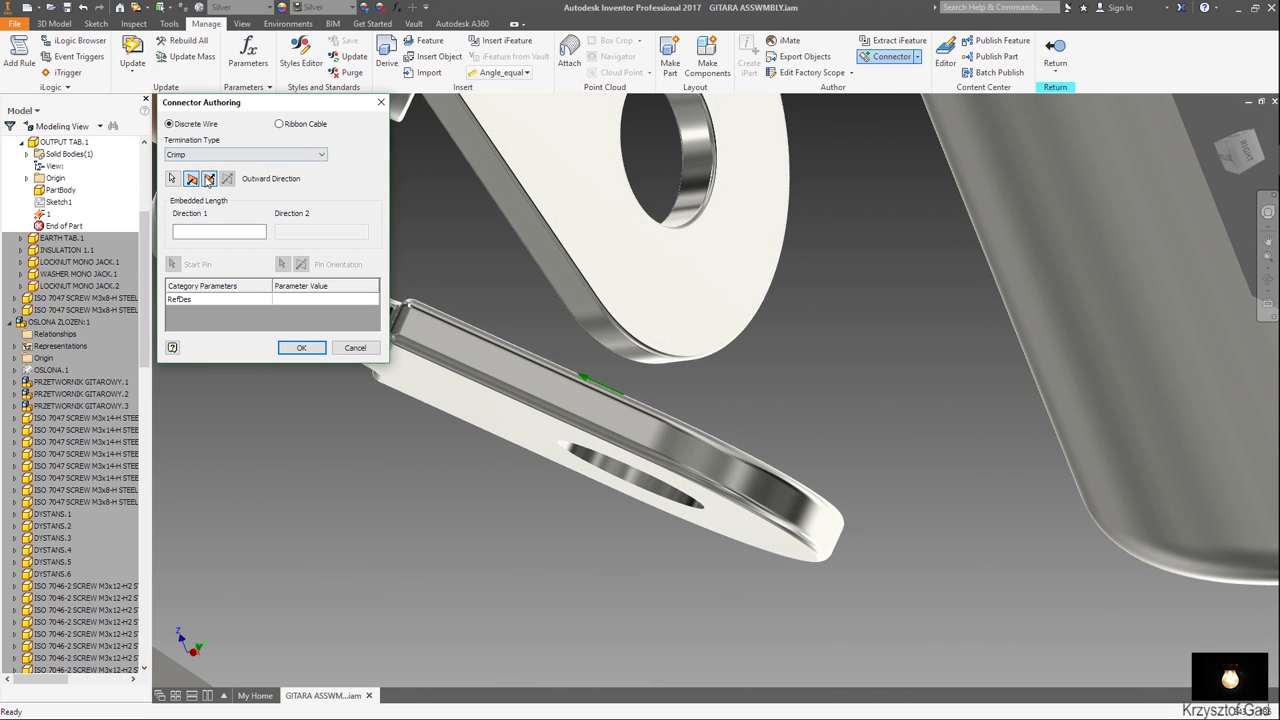
{"action": "left_click", "coordinate": [293, 349]}
{"action": "left_click", "coordinate": [757, 413]}
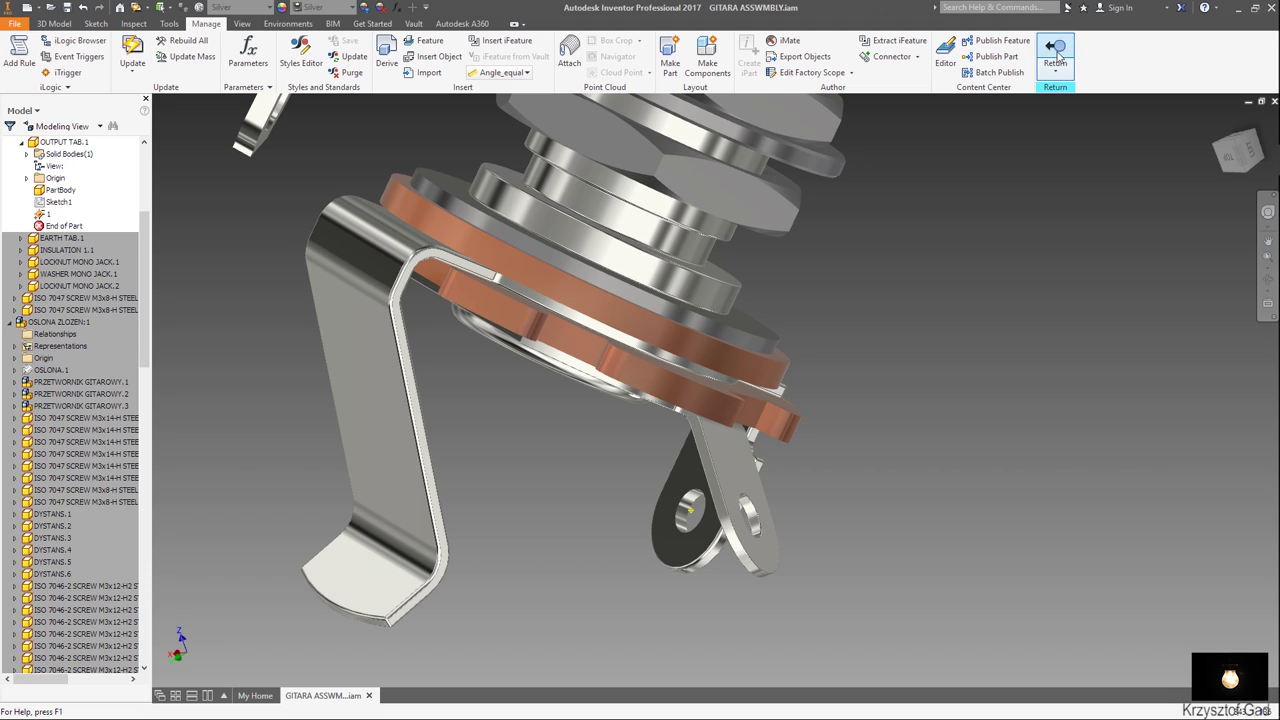
{"action": "left_click", "coordinate": [1057, 55]}
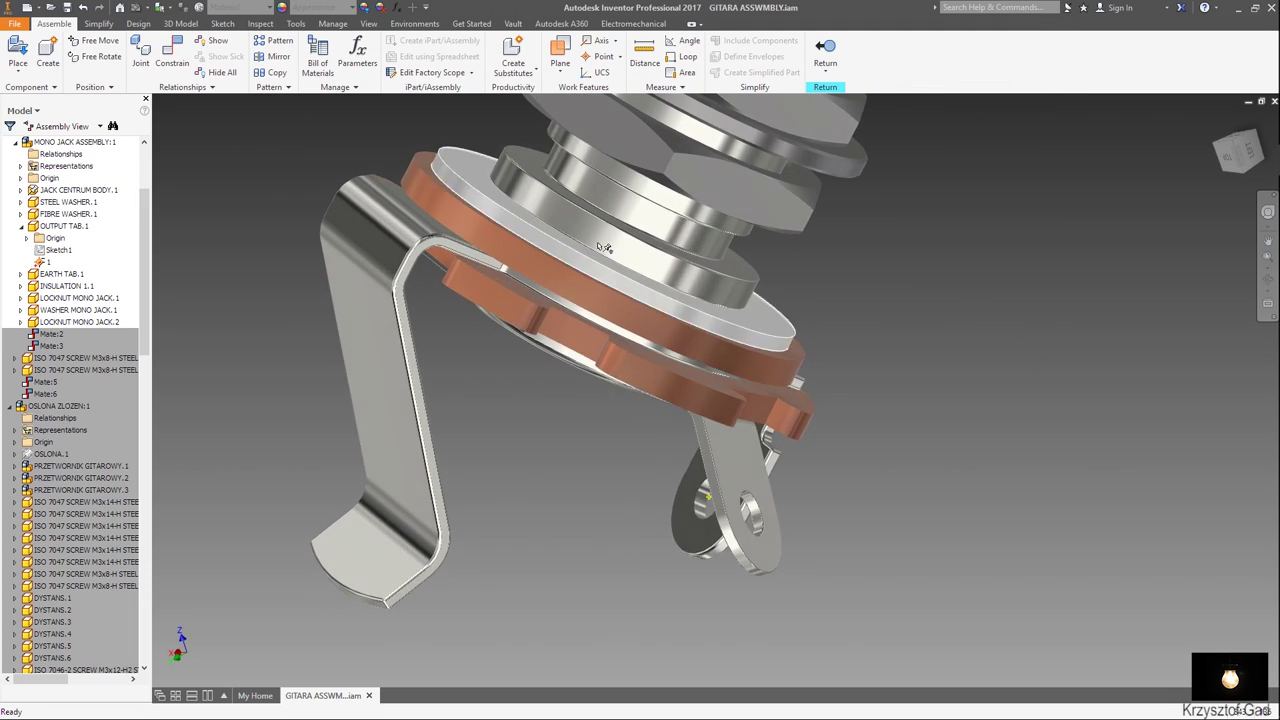
Open EARTH TAB and place harness pin 0 at the centre of its hole.
{"action": "double_click", "coordinate": [745, 474]}
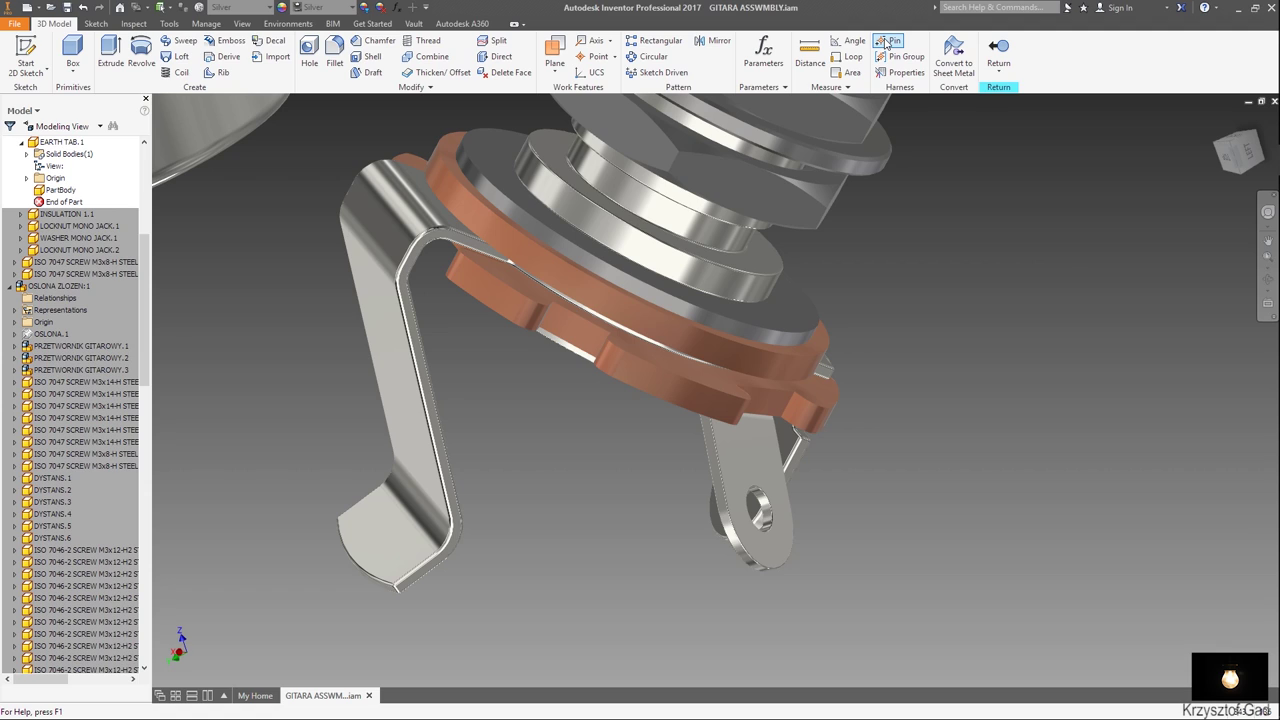
{"action": "middle_click_drag", "start_coordinate": [811, 505], "coordinate": [615, 590], "text": "shift"}
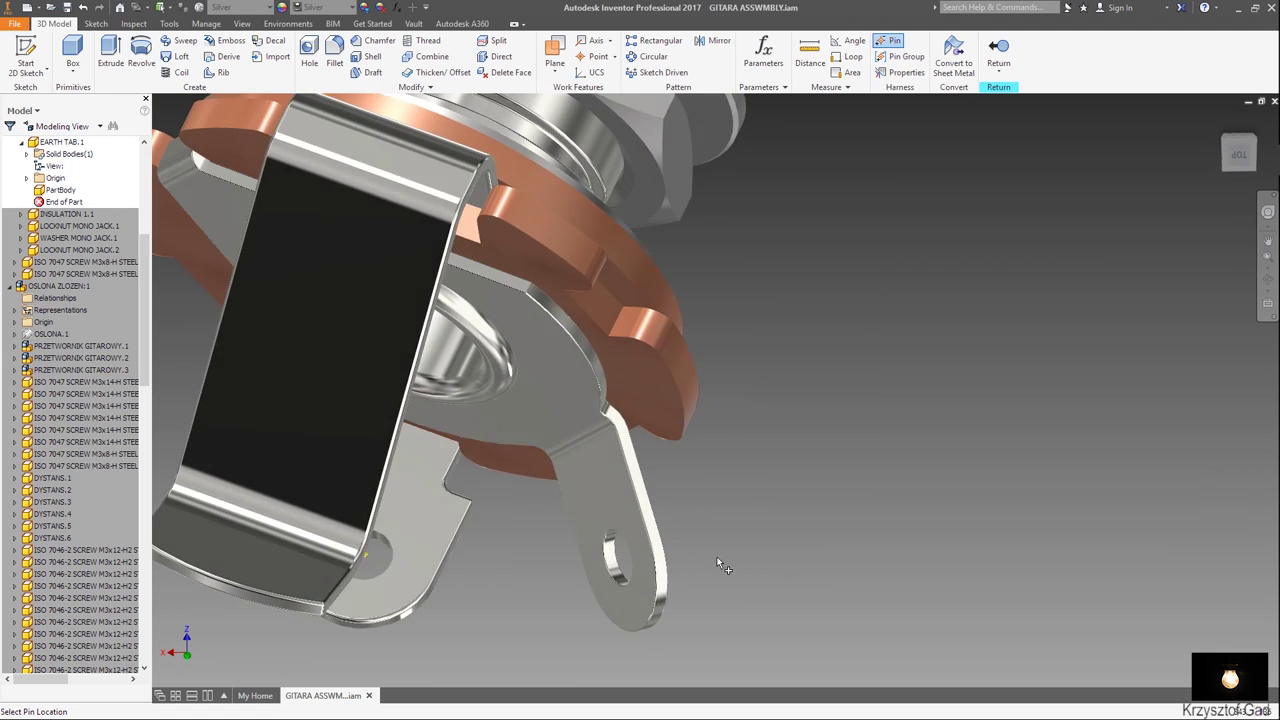
{"action": "left_click", "coordinate": [619, 596]}
{"action": "type", "text": "0"}
{"action": "key", "text": "Return"}
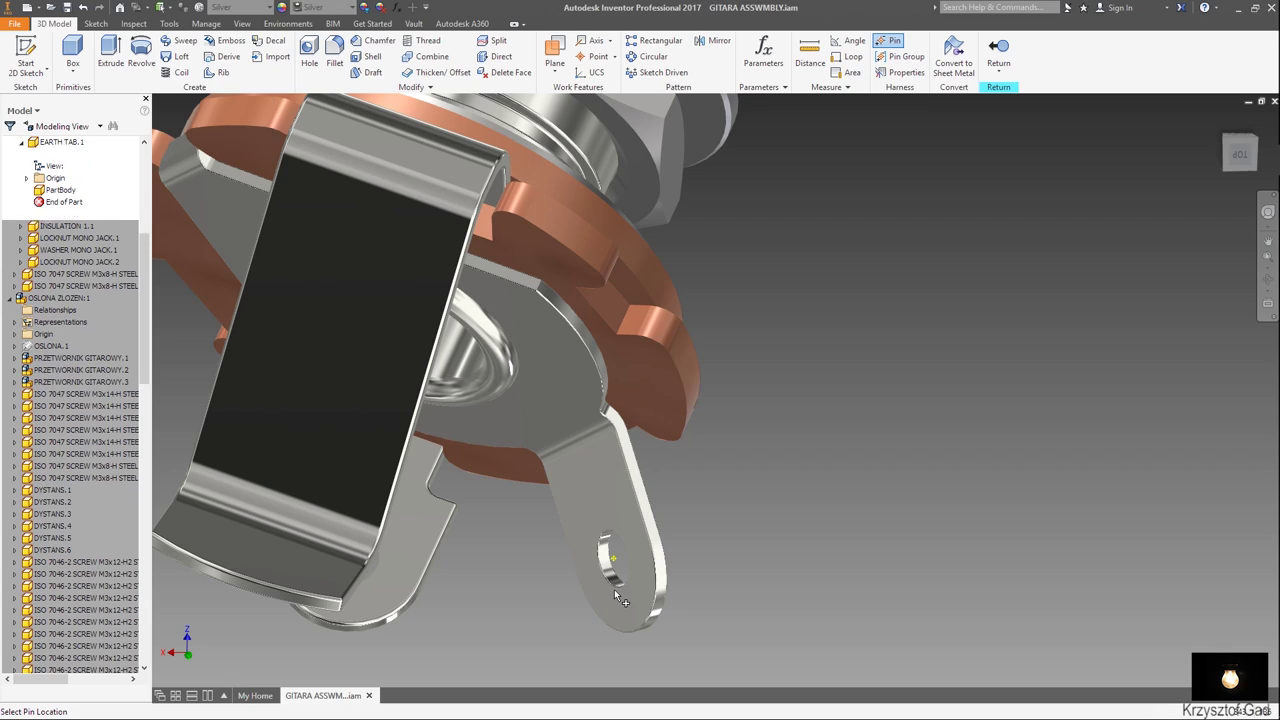
Author EARTH TAB as a crimp wire connector with outward direction along the lug edge.
{"action": "left_click", "coordinate": [219, 27]}
{"action": "left_click", "coordinate": [870, 62]}
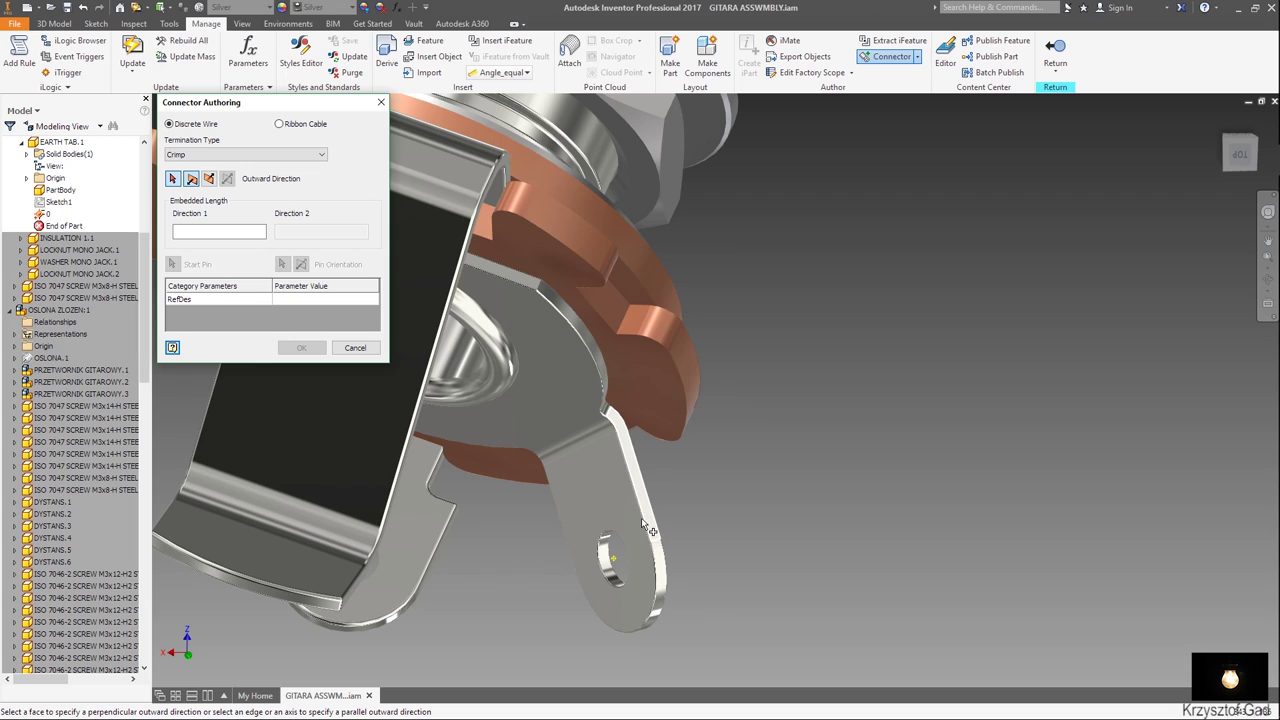
{"action": "scroll", "coordinate": [651, 531], "scroll_direction": "down", "scroll_amount": 2}
{"action": "scroll", "coordinate": [651, 531], "scroll_direction": "down", "scroll_amount": 2}
{"action": "scroll", "coordinate": [655, 535], "scroll_direction": "down", "scroll_amount": 1}
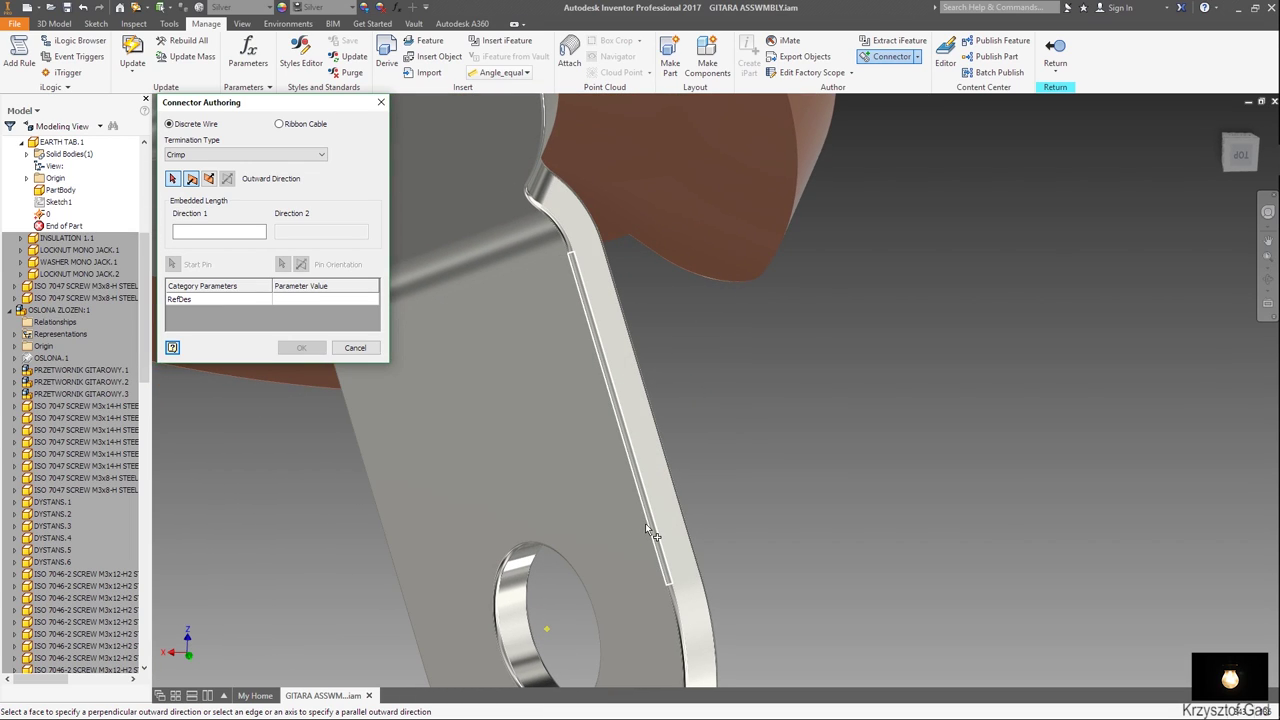
{"action": "scroll", "coordinate": [656, 521], "scroll_direction": "down", "scroll_amount": 1}
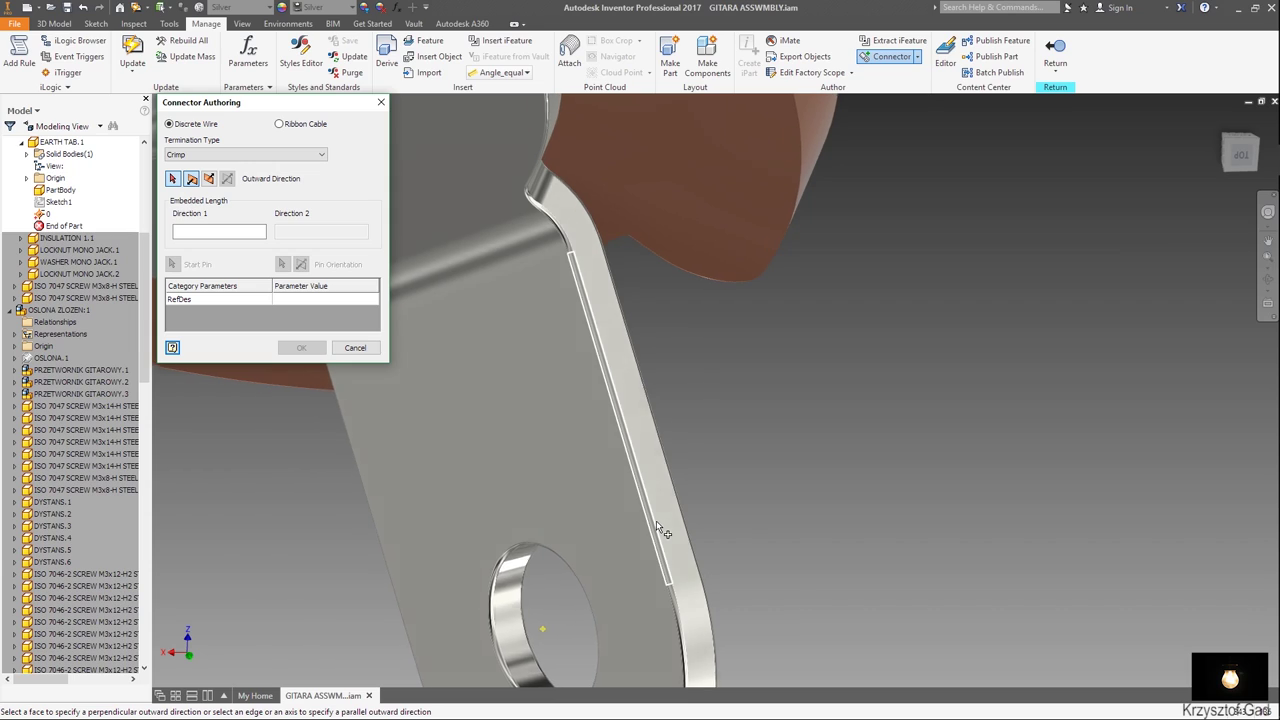
{"action": "scroll", "coordinate": [656, 520], "scroll_direction": "down", "scroll_amount": 1}
{"action": "scroll", "coordinate": [660, 525], "scroll_direction": "down", "scroll_amount": 1}
{"action": "left_click", "coordinate": [661, 529]}
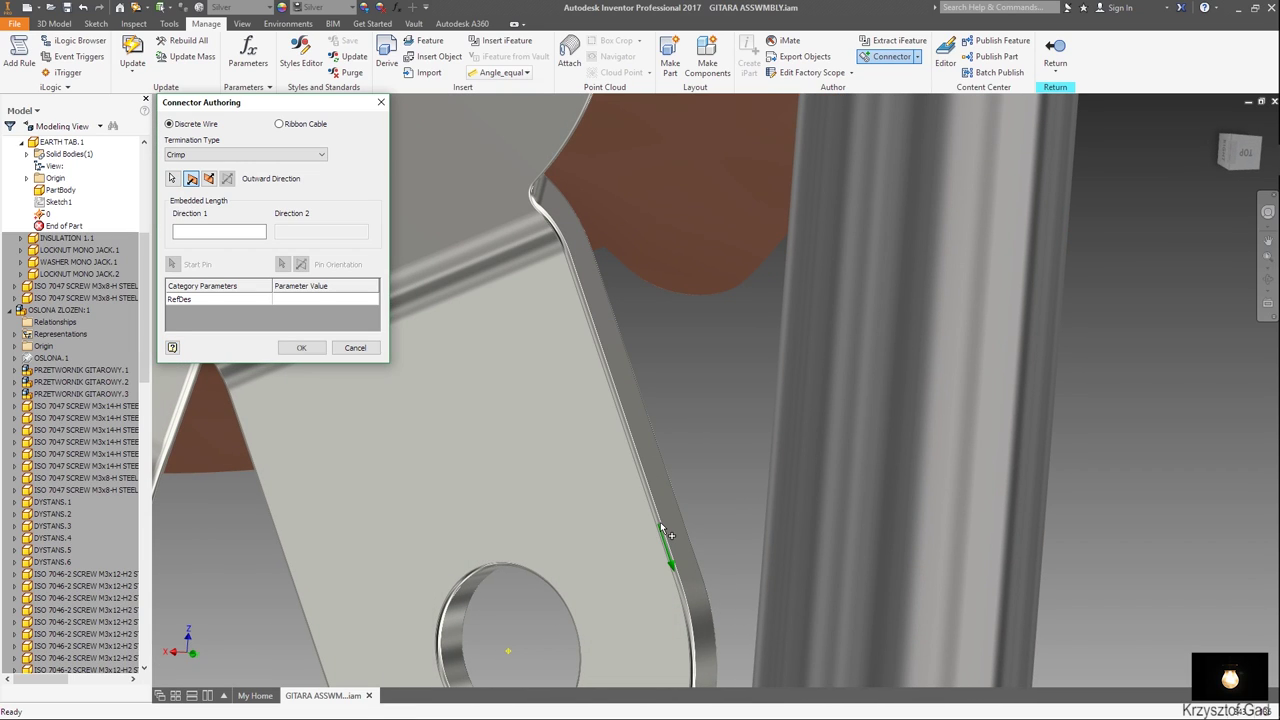
{"action": "left_click", "coordinate": [306, 355]}
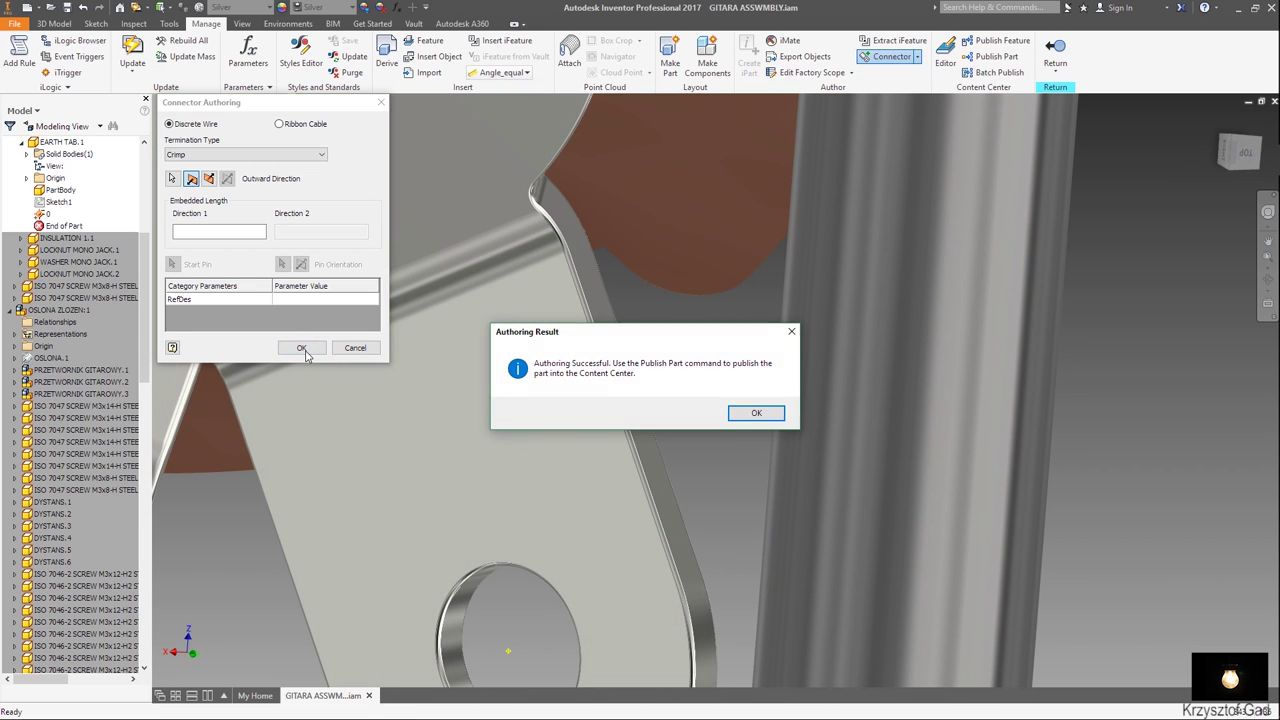
{"action": "left_click", "coordinate": [760, 416]}
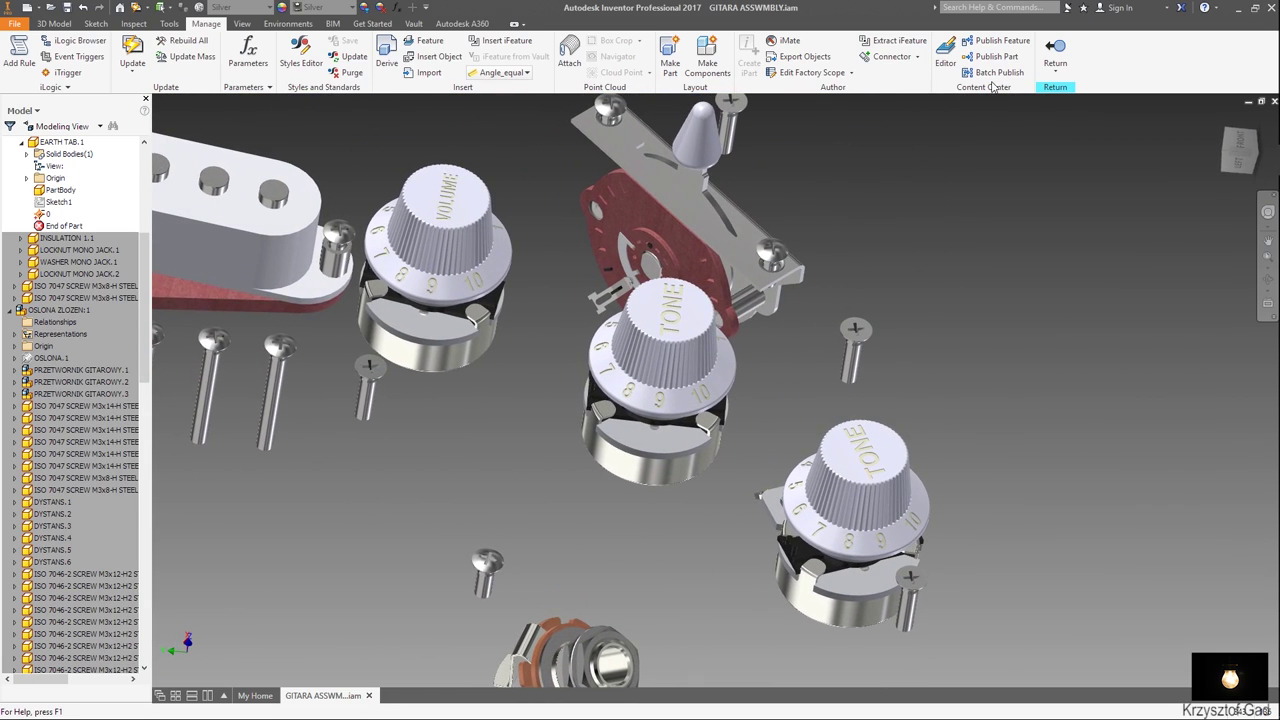
Leave the earth tab and open the selector switch's CONTACT SHORT.1 part for in-place editing.
{"action": "left_click", "coordinate": [1053, 52]}
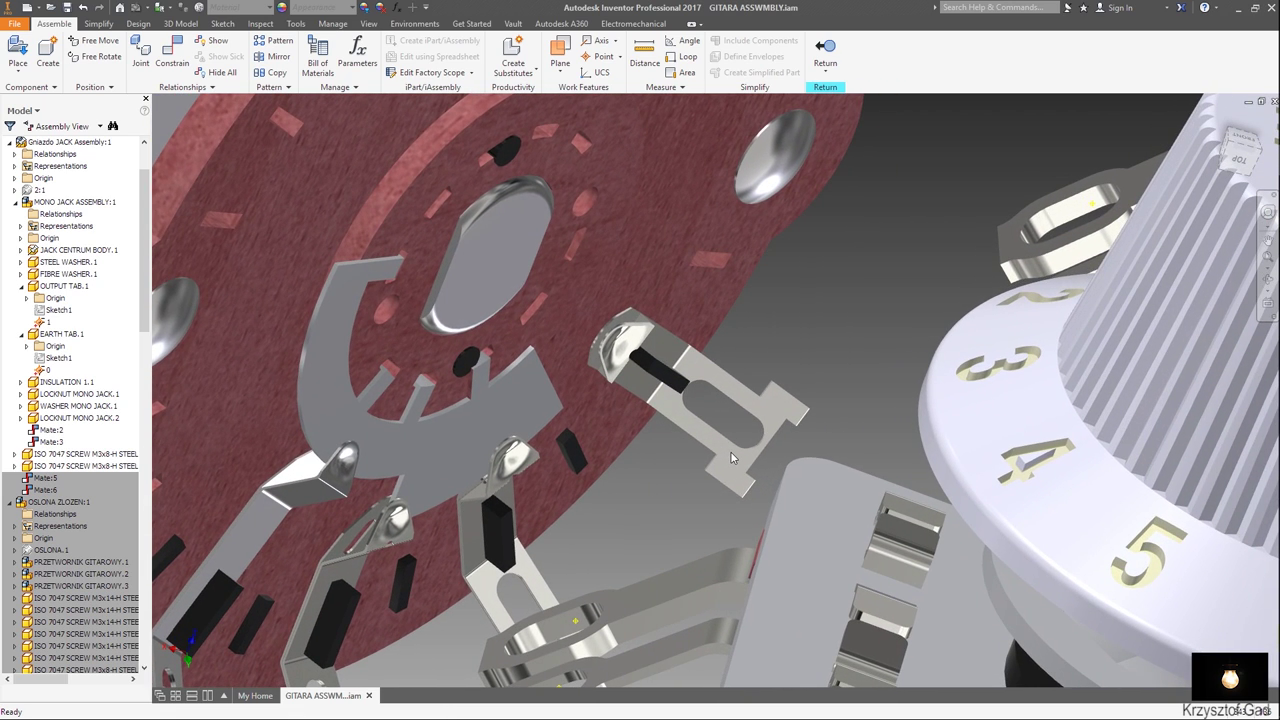
{"action": "left_click", "coordinate": [826, 55]}
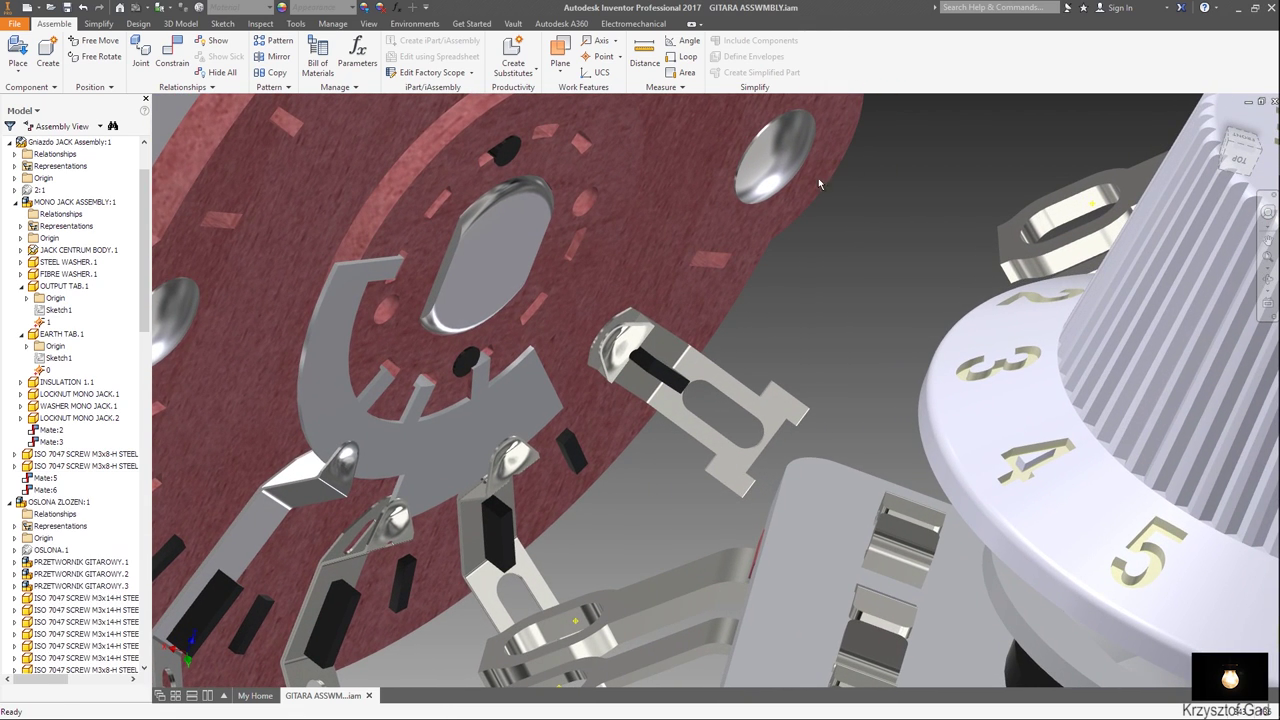
{"action": "double_click", "coordinate": [740, 466]}
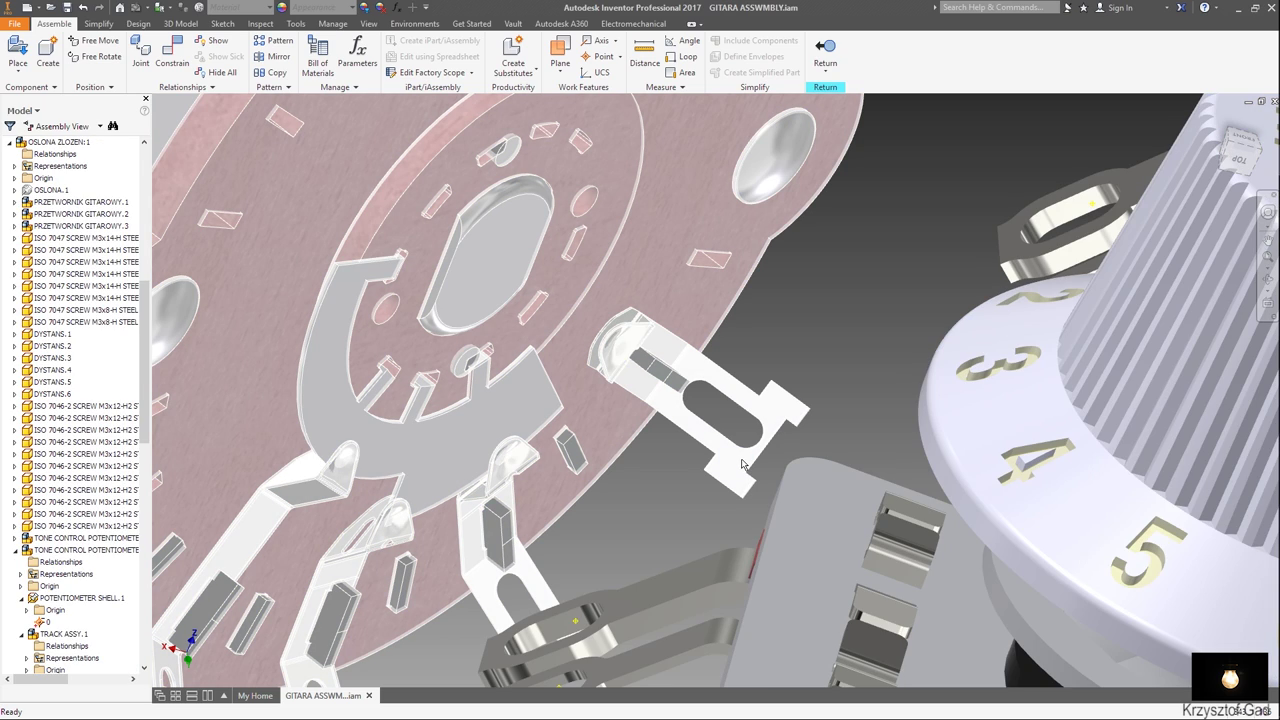
{"action": "double_click", "coordinate": [741, 465]}
{"action": "double_click", "coordinate": [741, 465]}
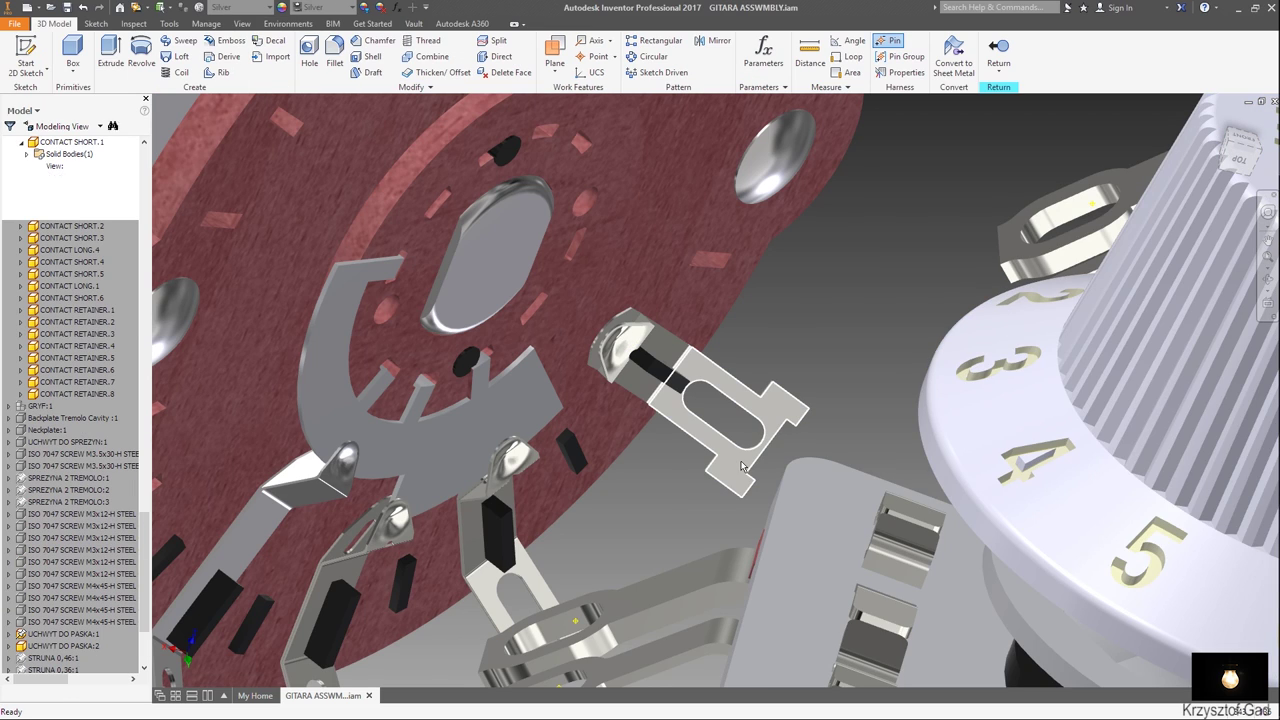
Place harness pin A-1 at the centre of the short contact's slot.
{"action": "left_click", "coordinate": [880, 41]}
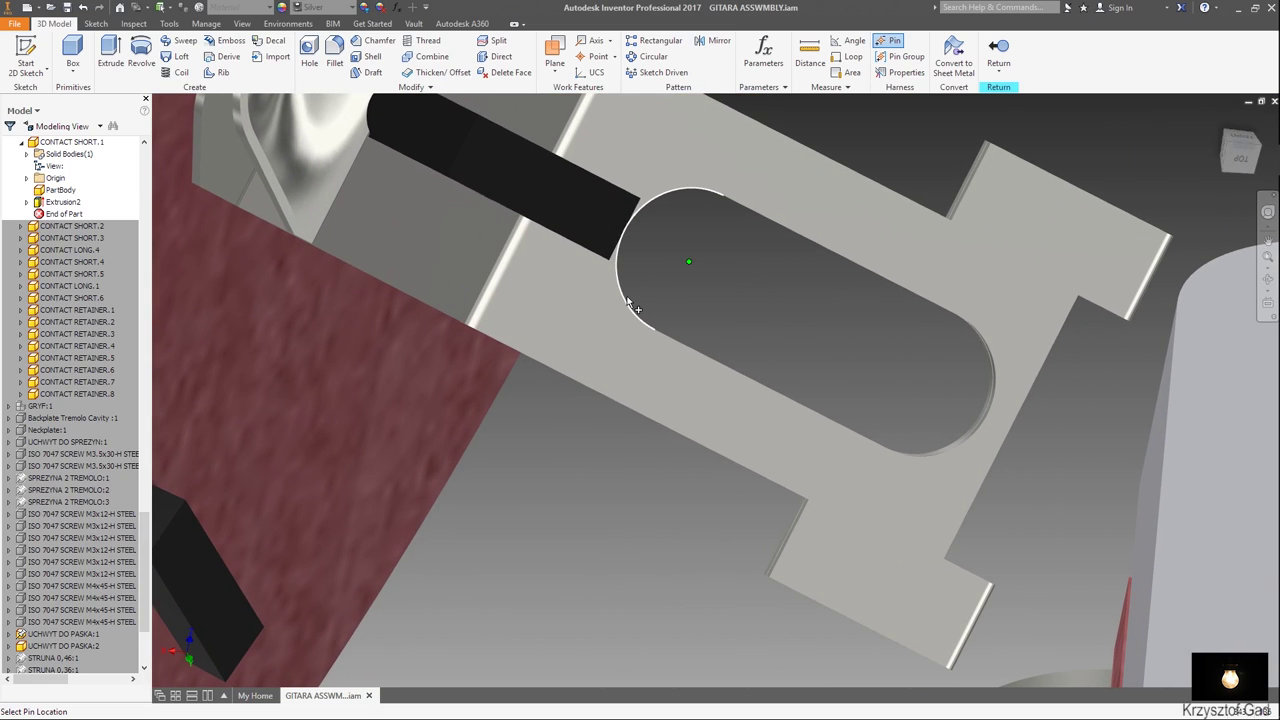
{"action": "left_click", "coordinate": [630, 305]}
{"action": "type", "text": "A-"}
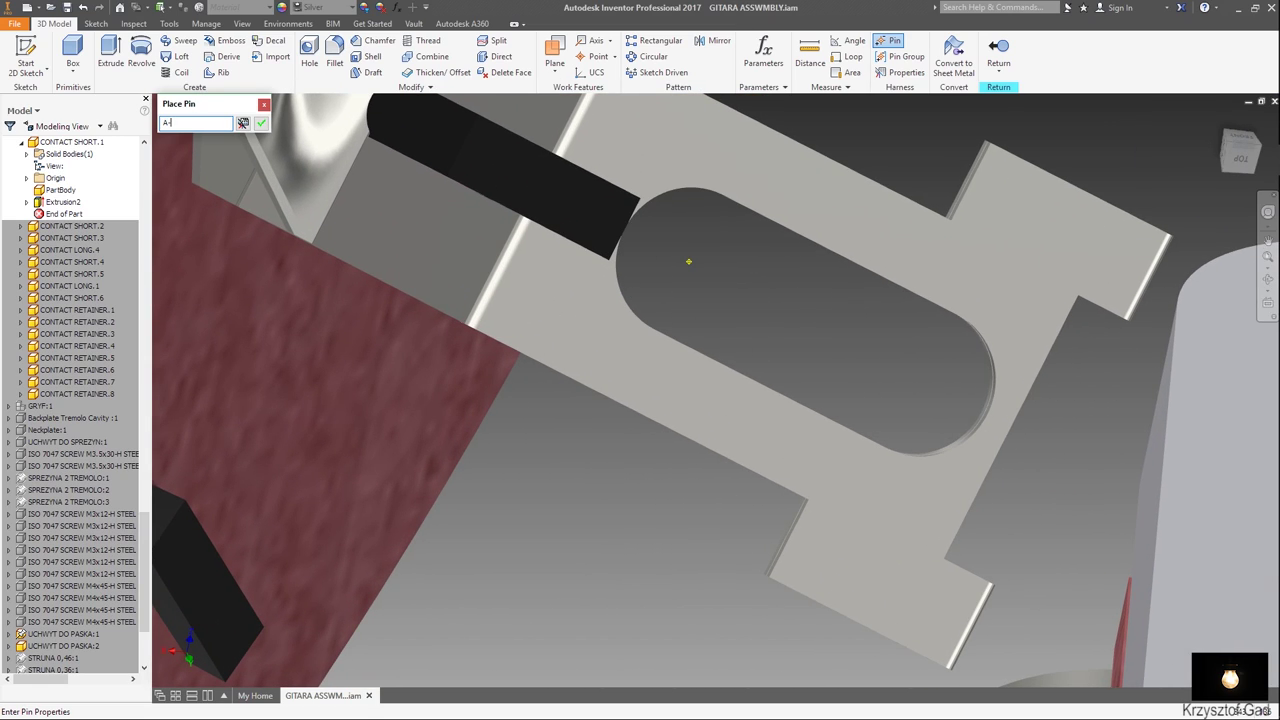
{"action": "type", "text": "1"}
{"action": "key", "text": "Return"}
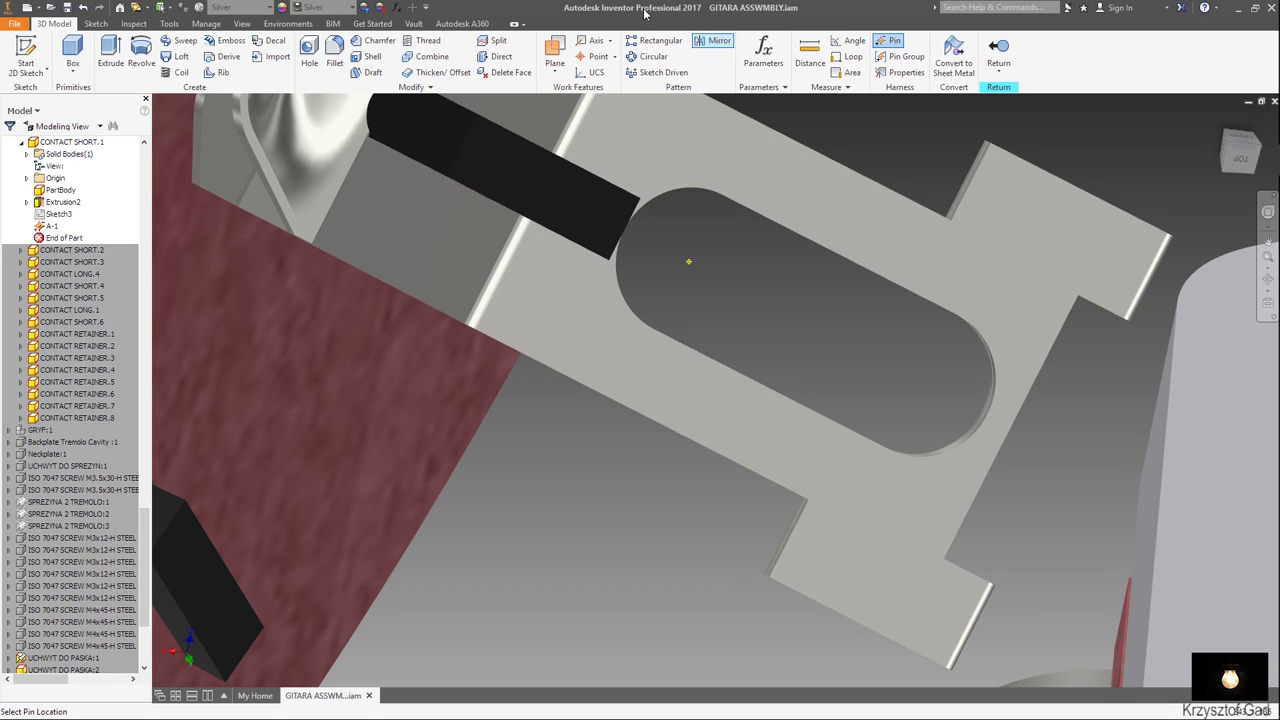
Author CONTACT SHORT.1 as a wire connector and return to the switch assembly.
{"action": "left_click", "coordinate": [207, 23]}
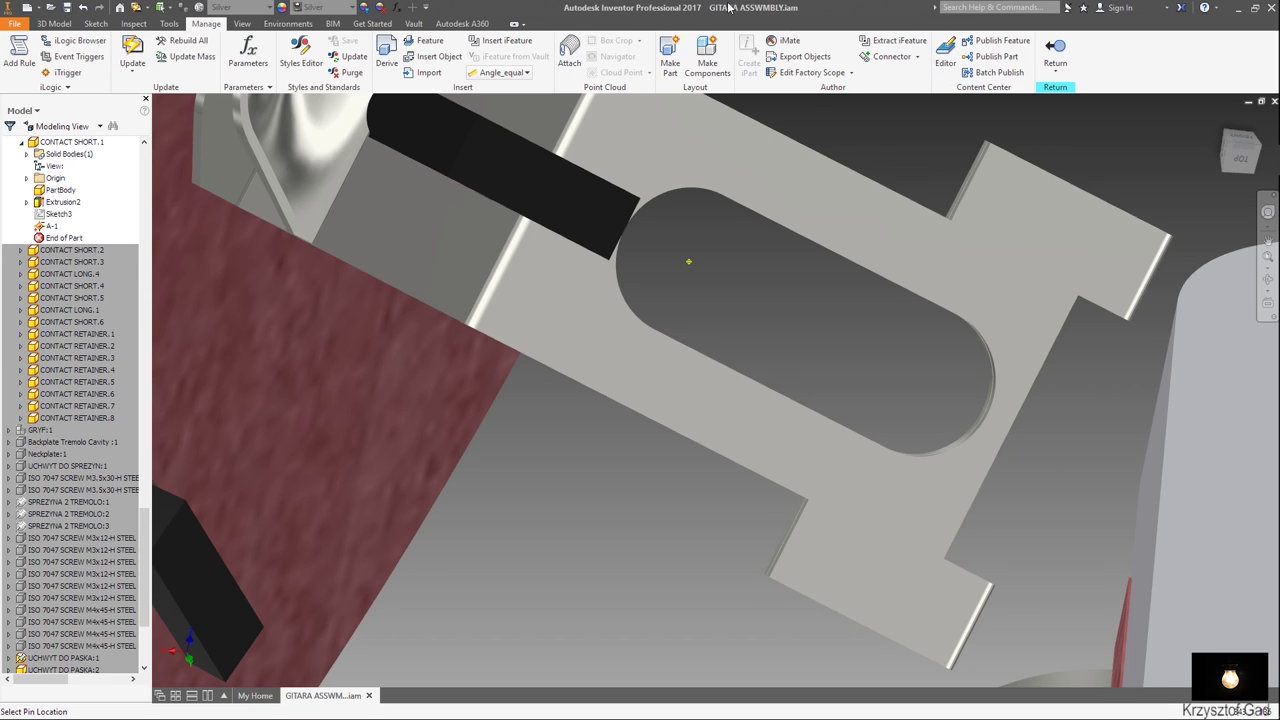
{"action": "left_click", "coordinate": [882, 57]}
{"action": "mouse_move", "coordinate": [880, 70]}
{"action": "middle_mouse_down", "text": "shift"}
{"action": "mouse_move", "coordinate": [815, 365]}
{"action": "mouse_move", "coordinate": [783, 365]}
{"action": "middle_mouse_up", "text": "shift"}
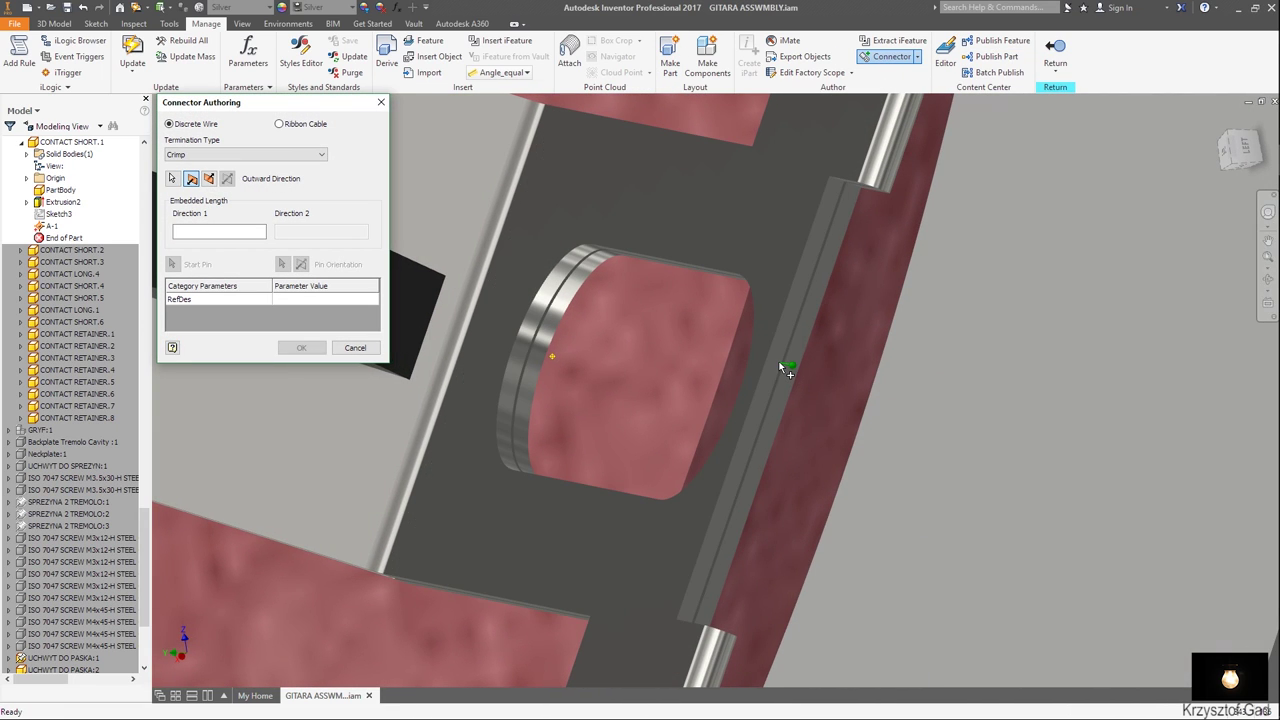
{"action": "middle_click_drag", "start_coordinate": [663, 410], "coordinate": [510, 400], "text": "shift"}
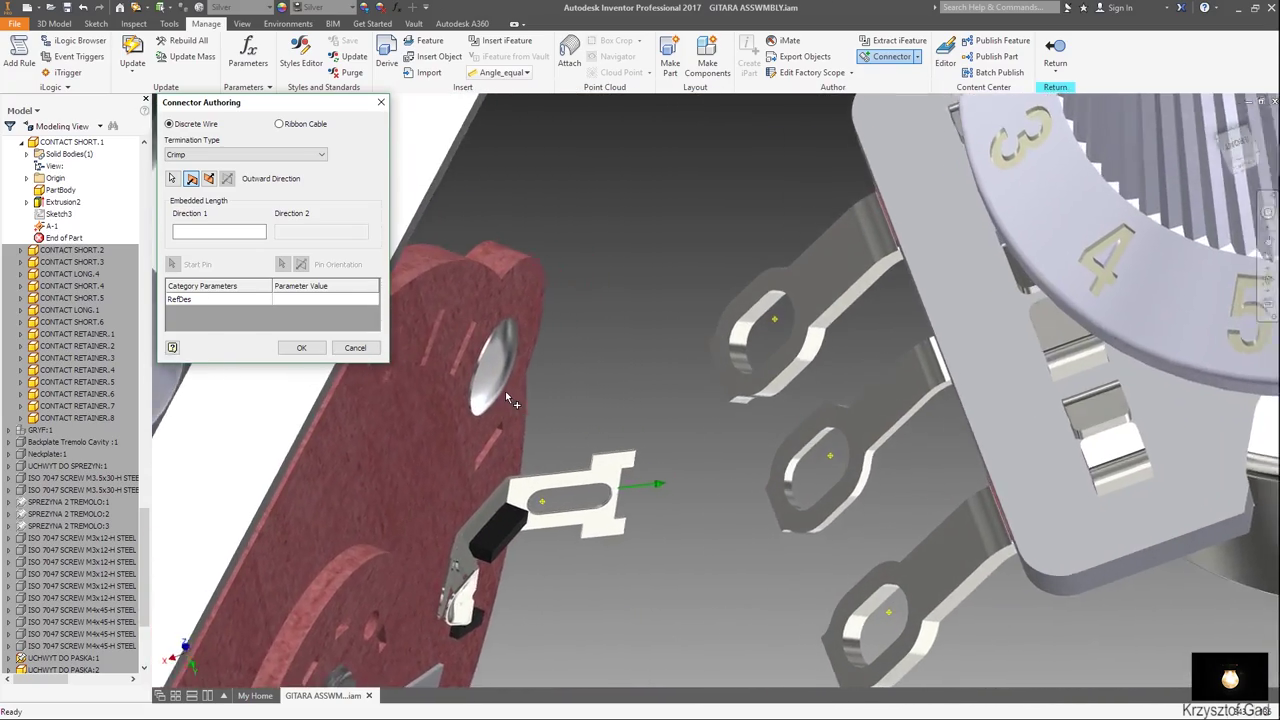
{"action": "left_click", "coordinate": [304, 348]}
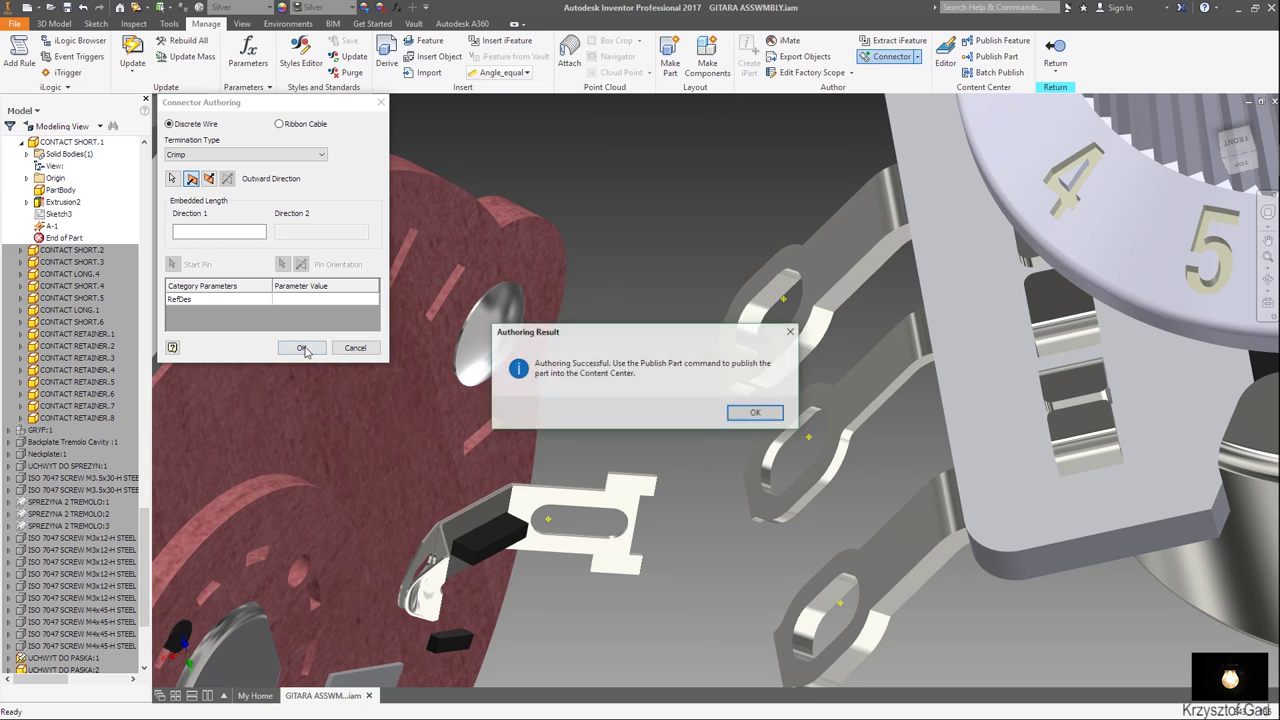
{"action": "left_click", "coordinate": [748, 413]}
{"action": "left_click", "coordinate": [1055, 50]}
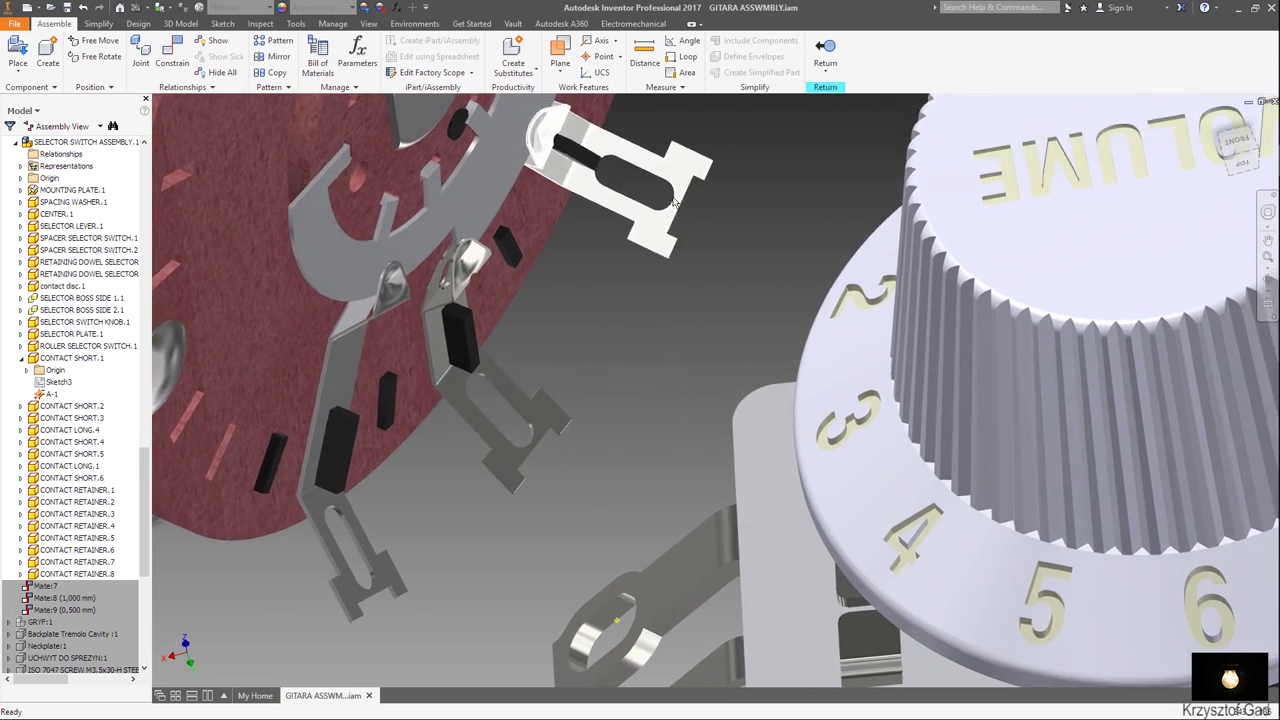
Open CONTACT SHORT.2 and place harness pin A-2 at its slot arc centre.
{"action": "double_click", "coordinate": [665, 215]}
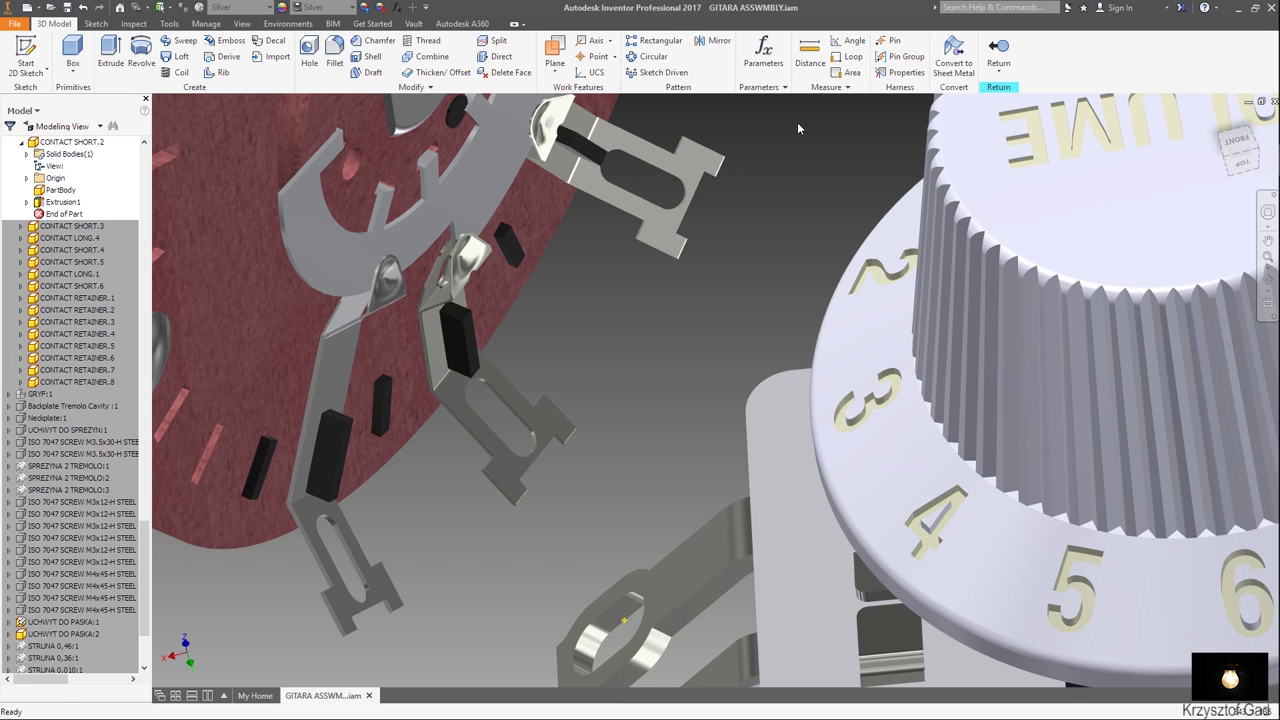
{"action": "left_click", "coordinate": [879, 42]}
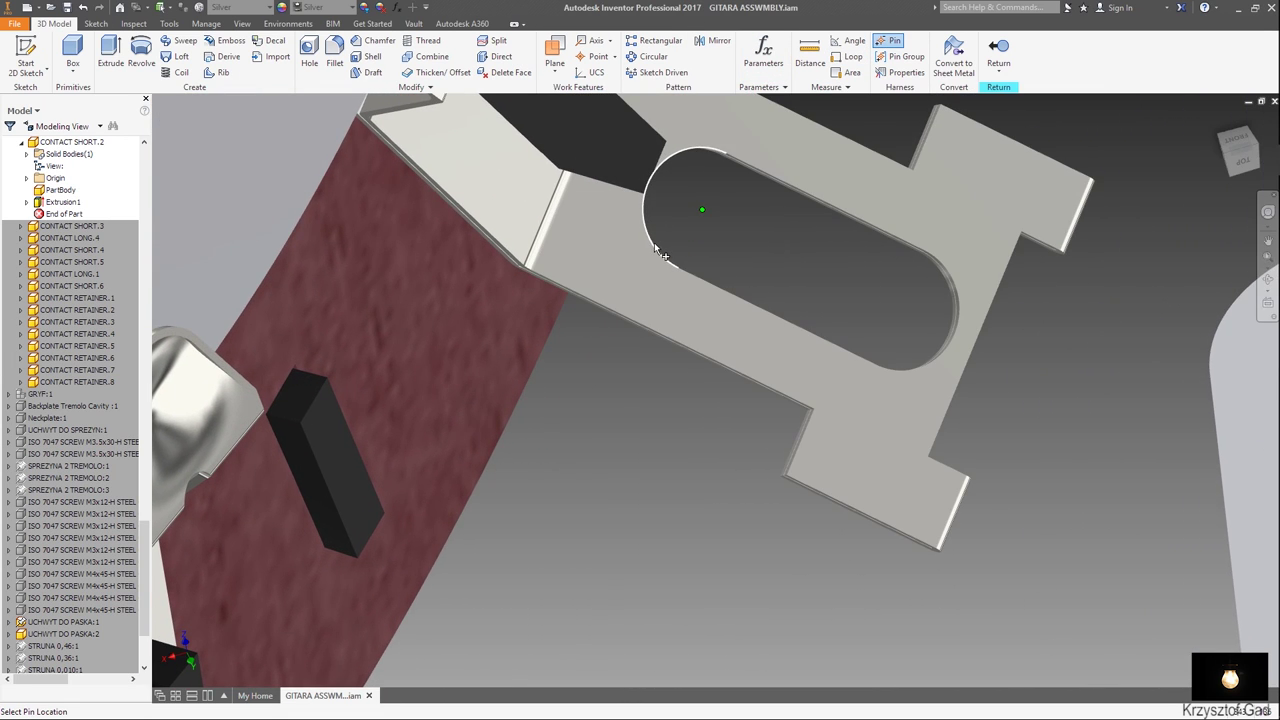
{"action": "left_click", "coordinate": [656, 250]}
{"action": "type", "text": "A-2"}
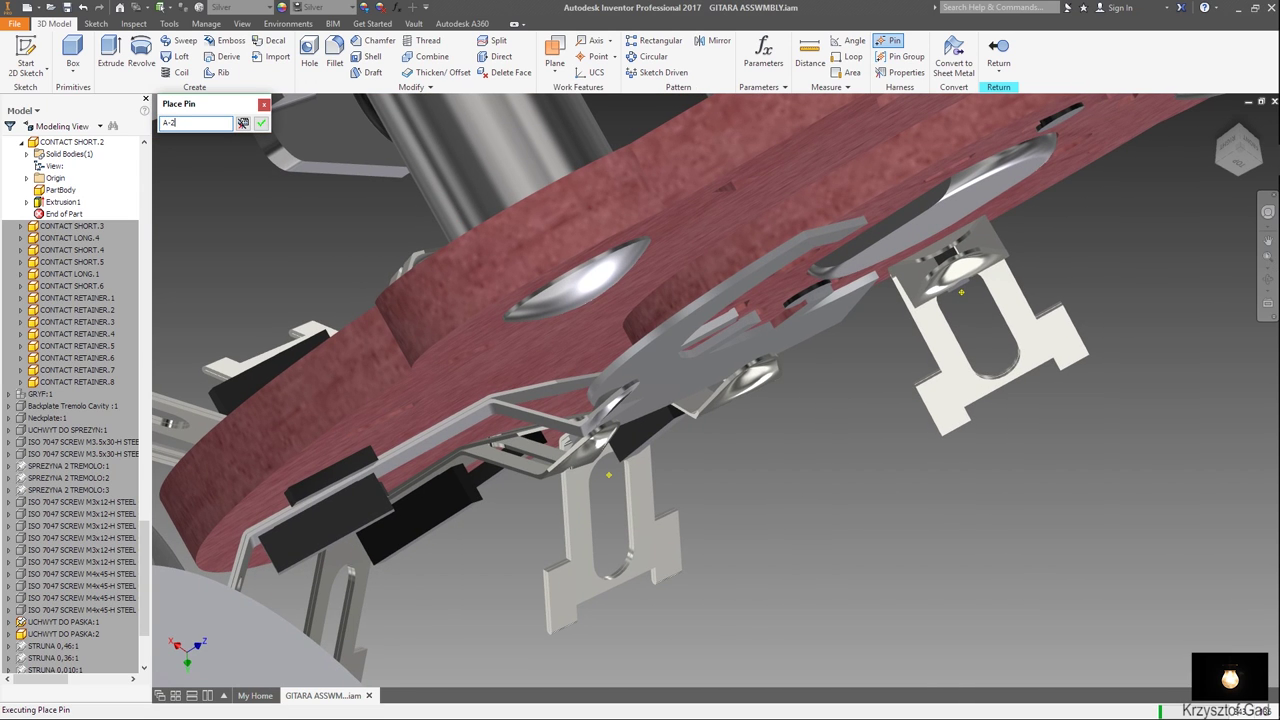
{"action": "key", "text": "Return"}
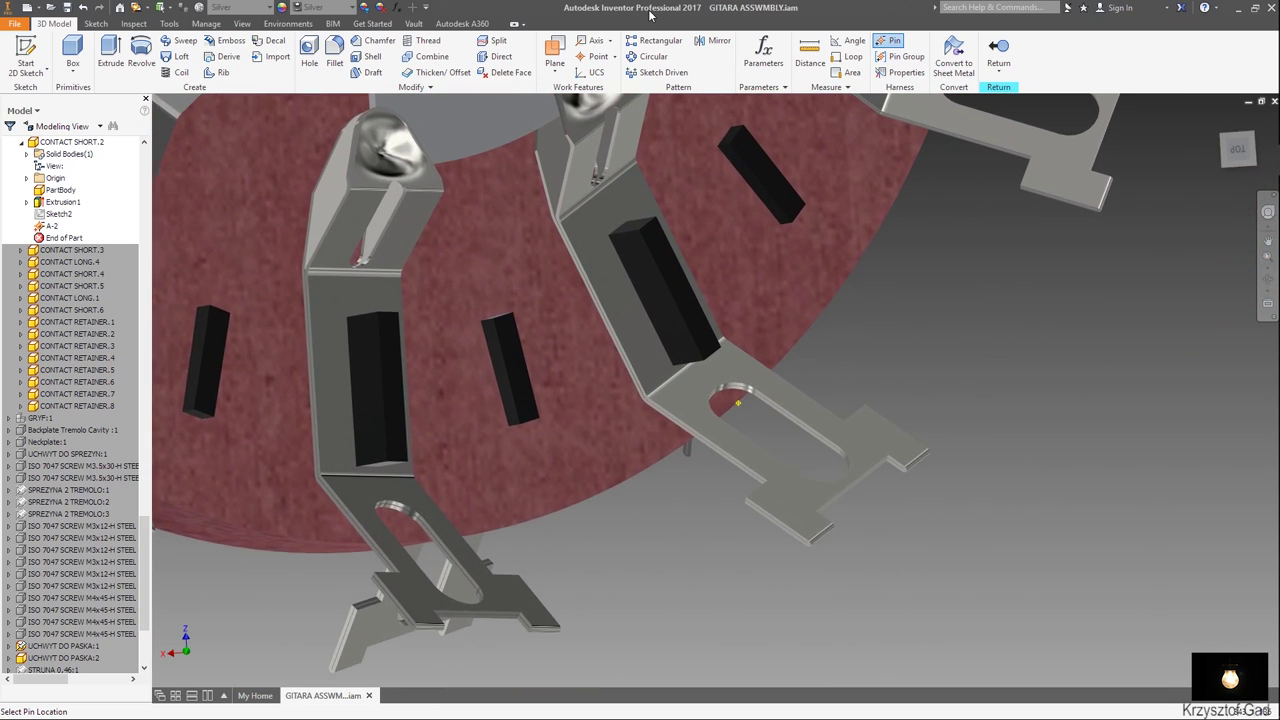
Author CONTACT SHORT.2 as a crimp wire connector and return to the assembly.
{"action": "left_click", "coordinate": [217, 25]}
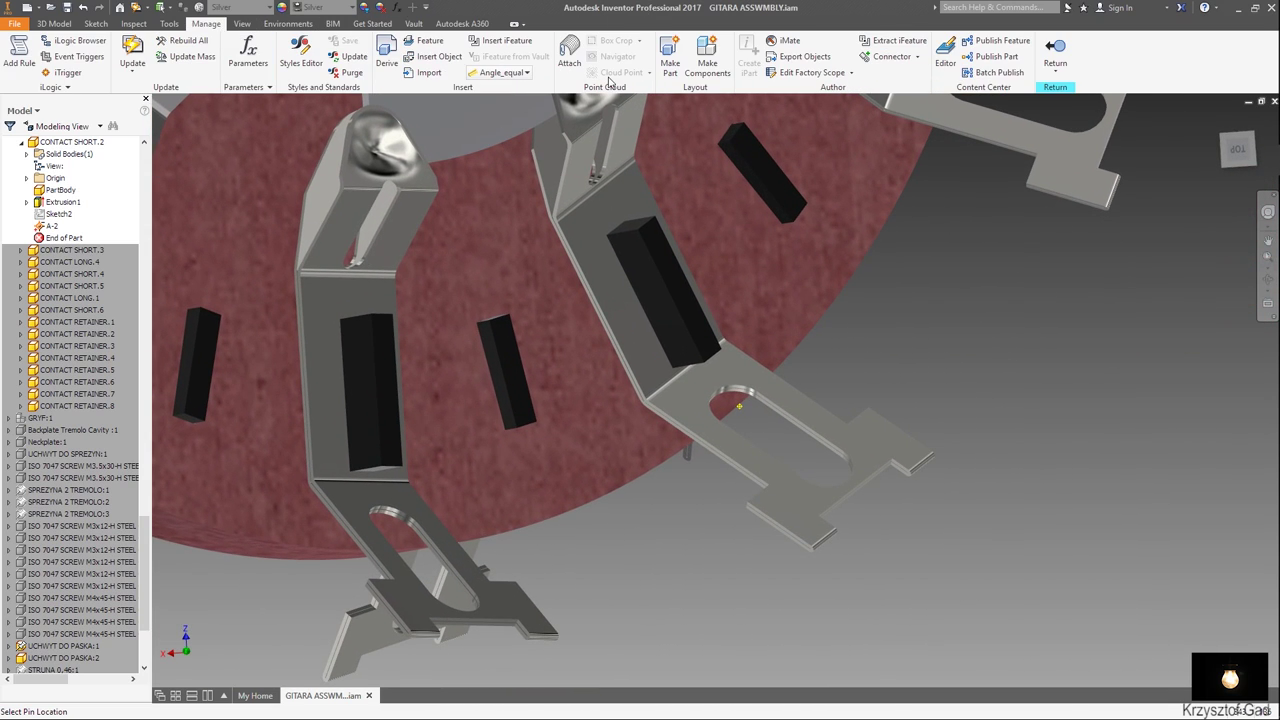
{"action": "left_click", "coordinate": [910, 57]}
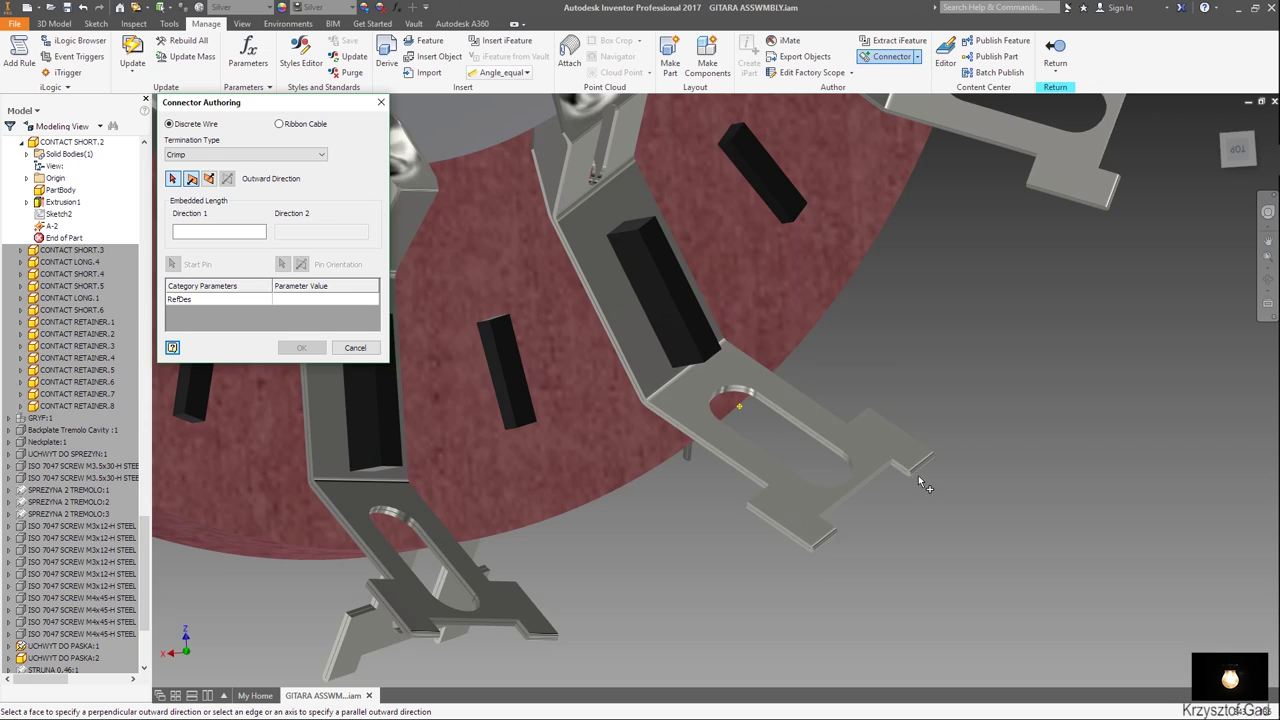
{"action": "scroll", "coordinate": [918, 478], "scroll_direction": "up", "scroll_amount": 5}
{"action": "scroll", "coordinate": [916, 530], "scroll_direction": "up", "scroll_amount": 2}
{"action": "scroll", "coordinate": [915, 548], "scroll_direction": "up", "scroll_amount": 2}
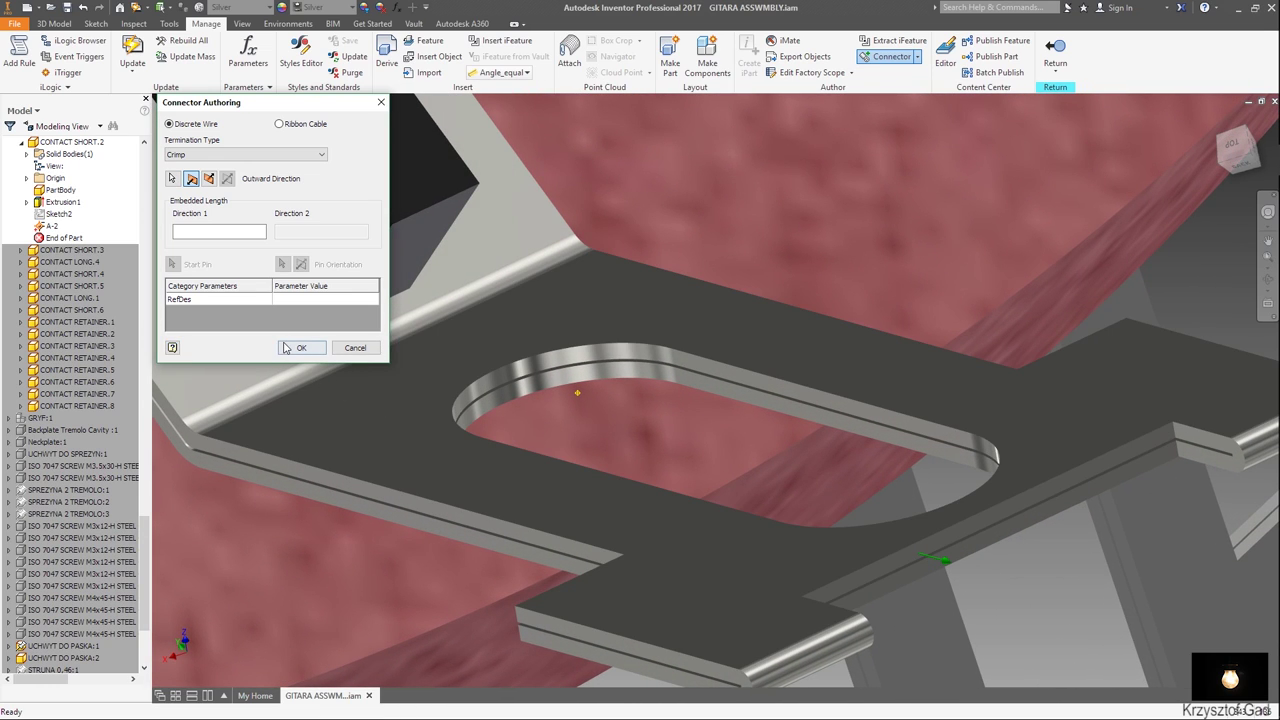
{"action": "left_click", "coordinate": [286, 347]}
{"action": "left_click", "coordinate": [742, 414]}
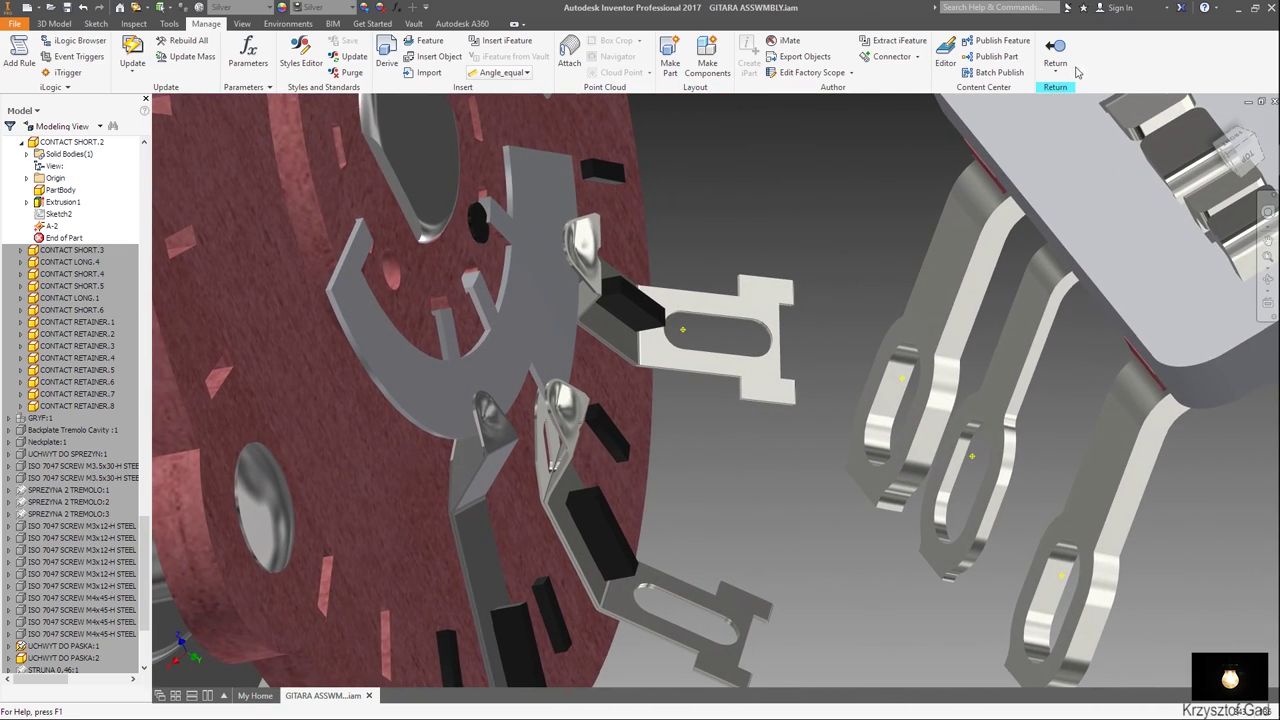
{"action": "left_click", "coordinate": [1058, 58]}
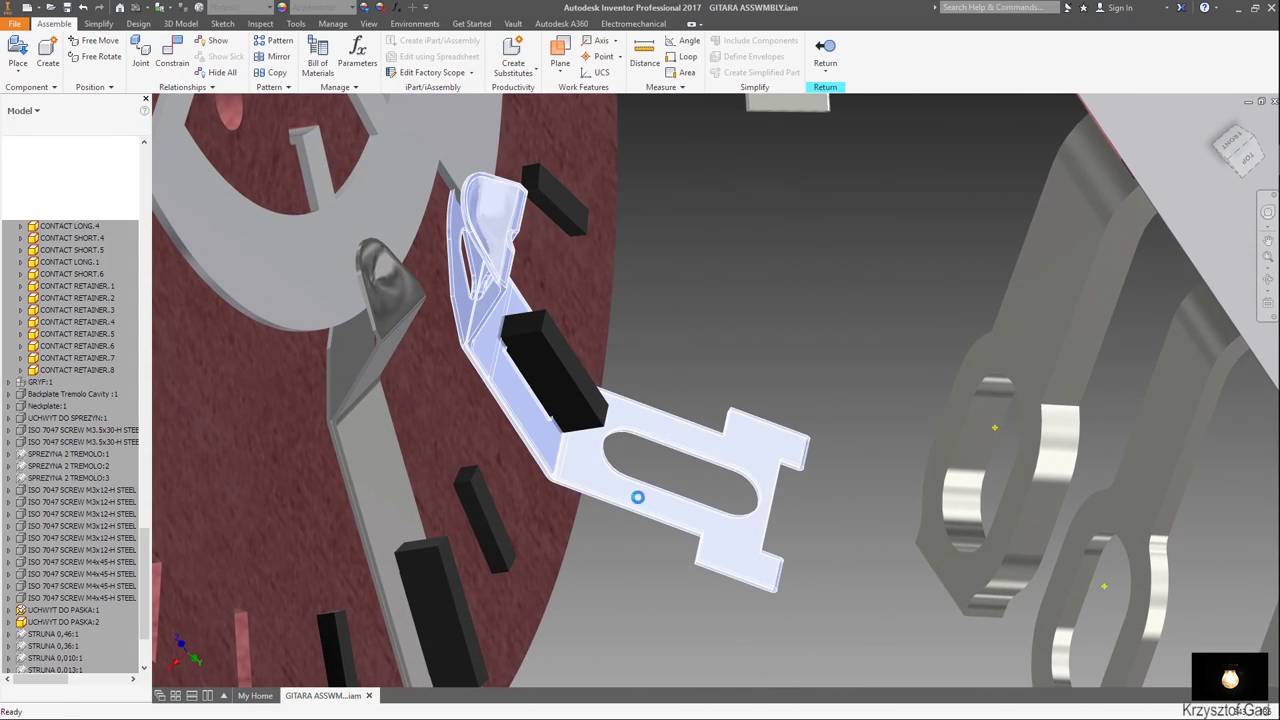
Open CONTACT SHORT.3 and place harness pin A-3 at its slot arc centre.
{"action": "double_click", "coordinate": [637, 497]}
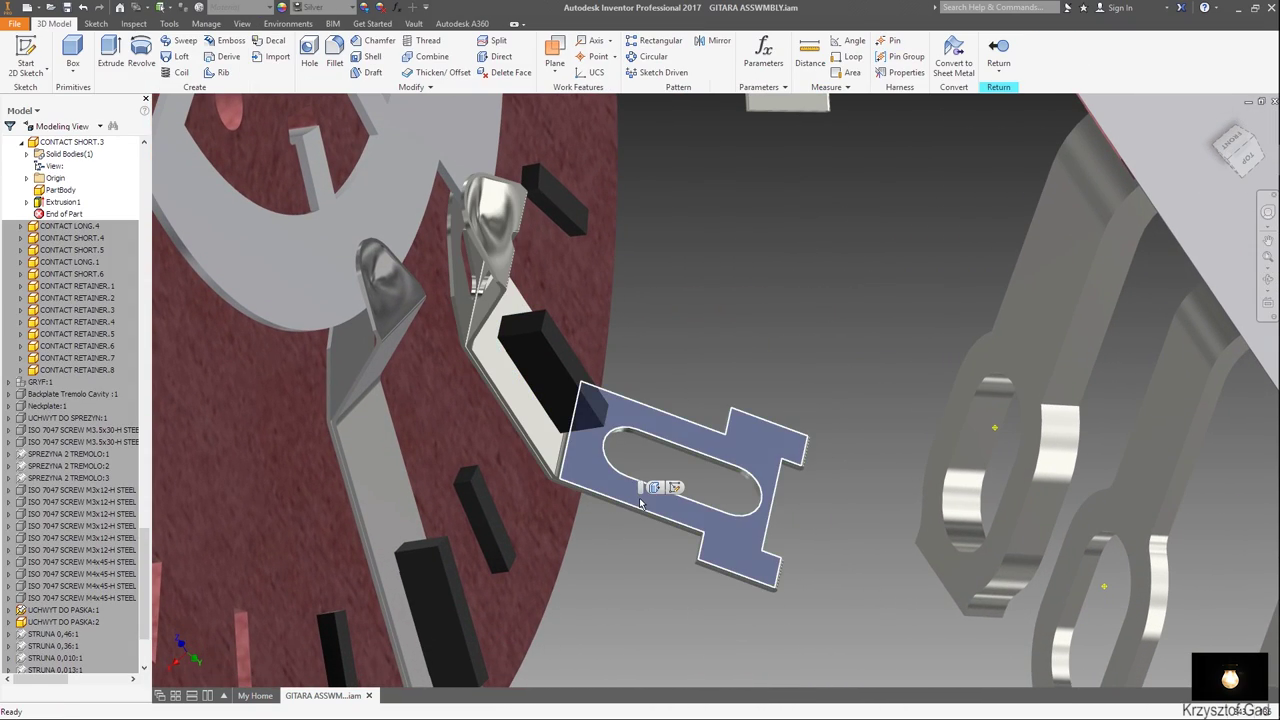
{"action": "left_click", "coordinate": [888, 40]}
{"action": "scroll", "coordinate": [700, 460], "scroll_direction": "up", "scroll_amount": 5}
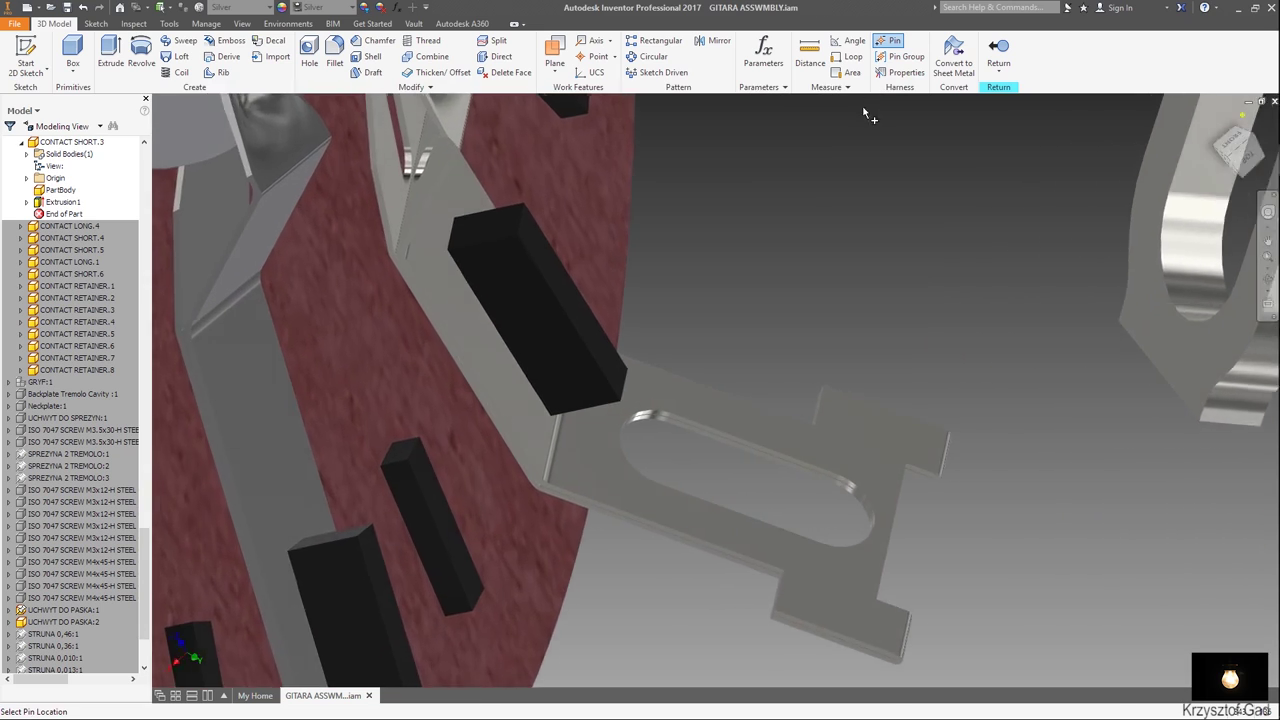
{"action": "left_click", "coordinate": [741, 427]}
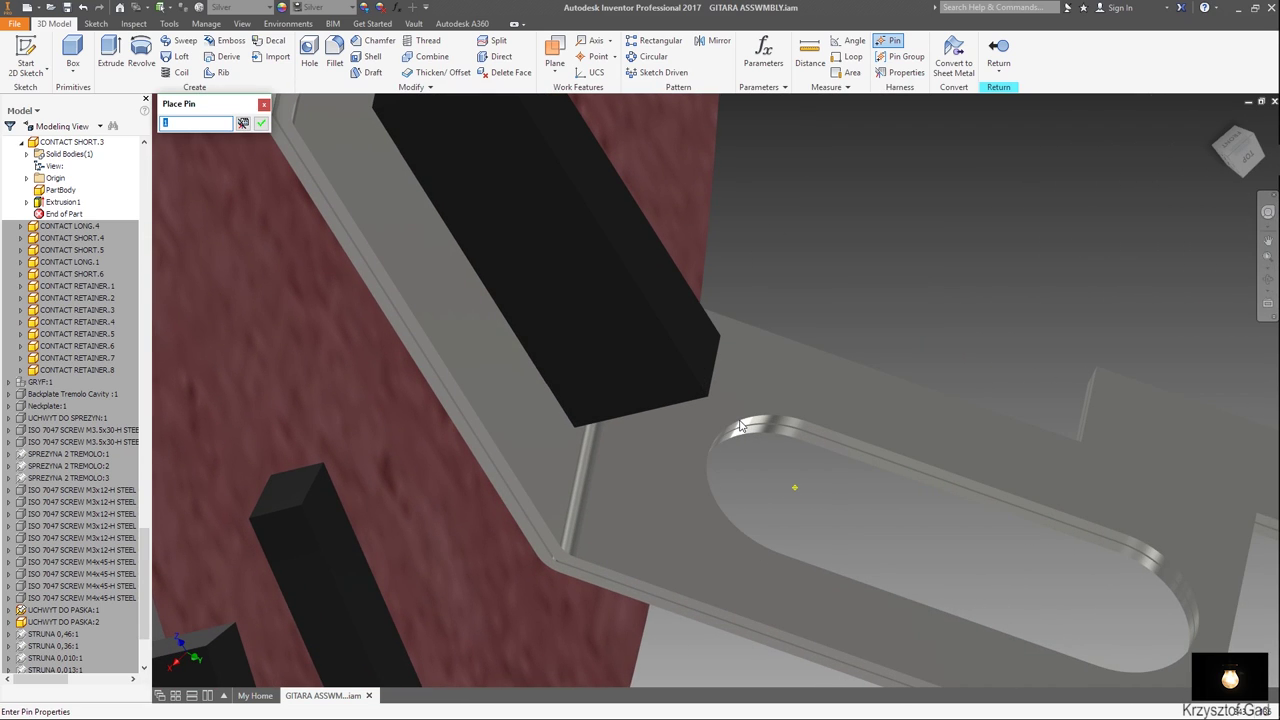
{"action": "key", "text": "Return"}
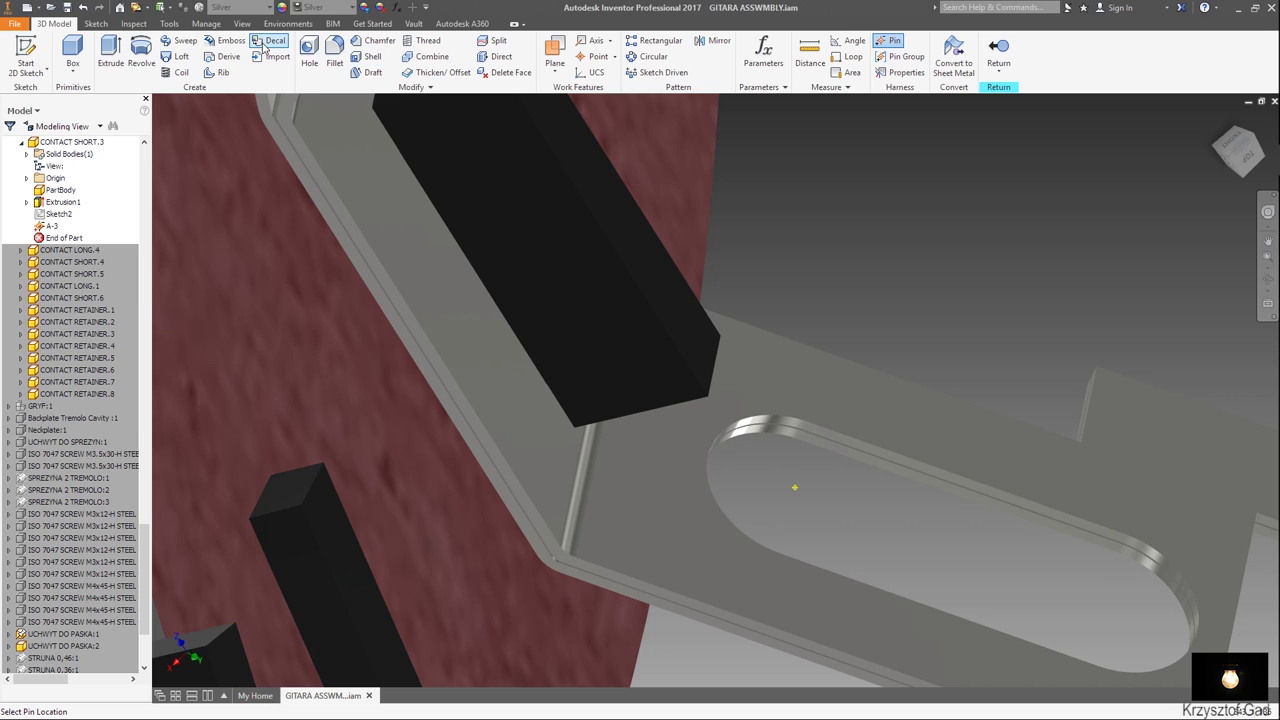
Author CONTACT SHORT.3 as a wire connector outward from the plate edge, then open CONTACT LONG.4.
{"action": "left_click", "coordinate": [206, 23]}
{"action": "left_click", "coordinate": [890, 56]}
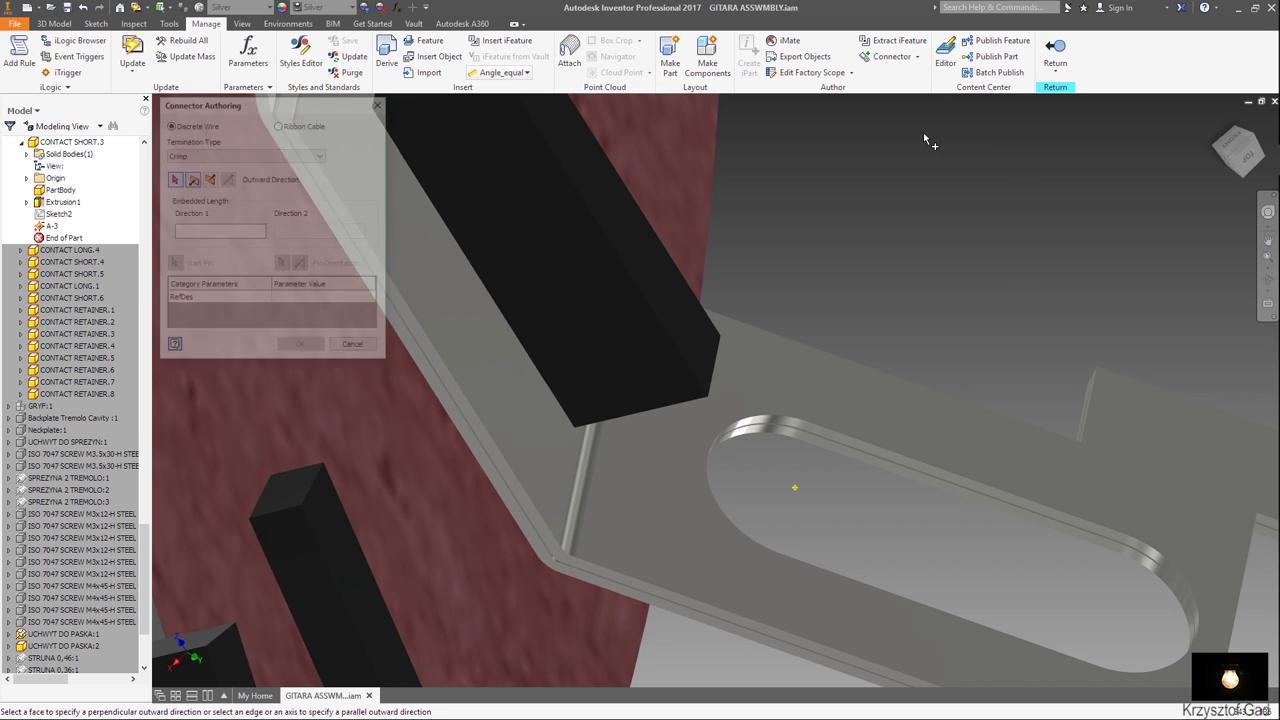
{"action": "scroll", "coordinate": [831, 422], "scroll_direction": "up", "scroll_amount": 5}
{"action": "scroll", "coordinate": [745, 299], "scroll_direction": "up", "scroll_amount": 5}
{"action": "left_click", "coordinate": [740, 208]}
{"action": "left_click", "coordinate": [305, 348]}
{"action": "left_click", "coordinate": [757, 419]}
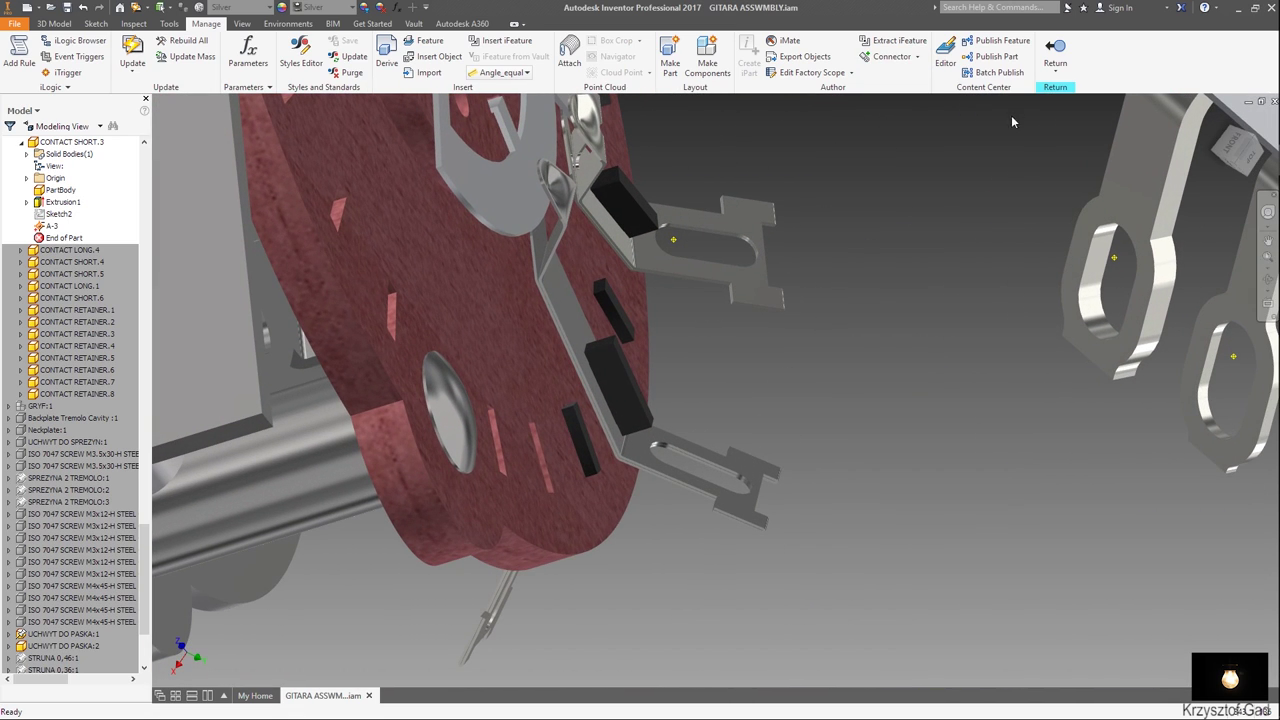
{"action": "left_click", "coordinate": [1055, 47]}
{"action": "double_click", "coordinate": [758, 478]}
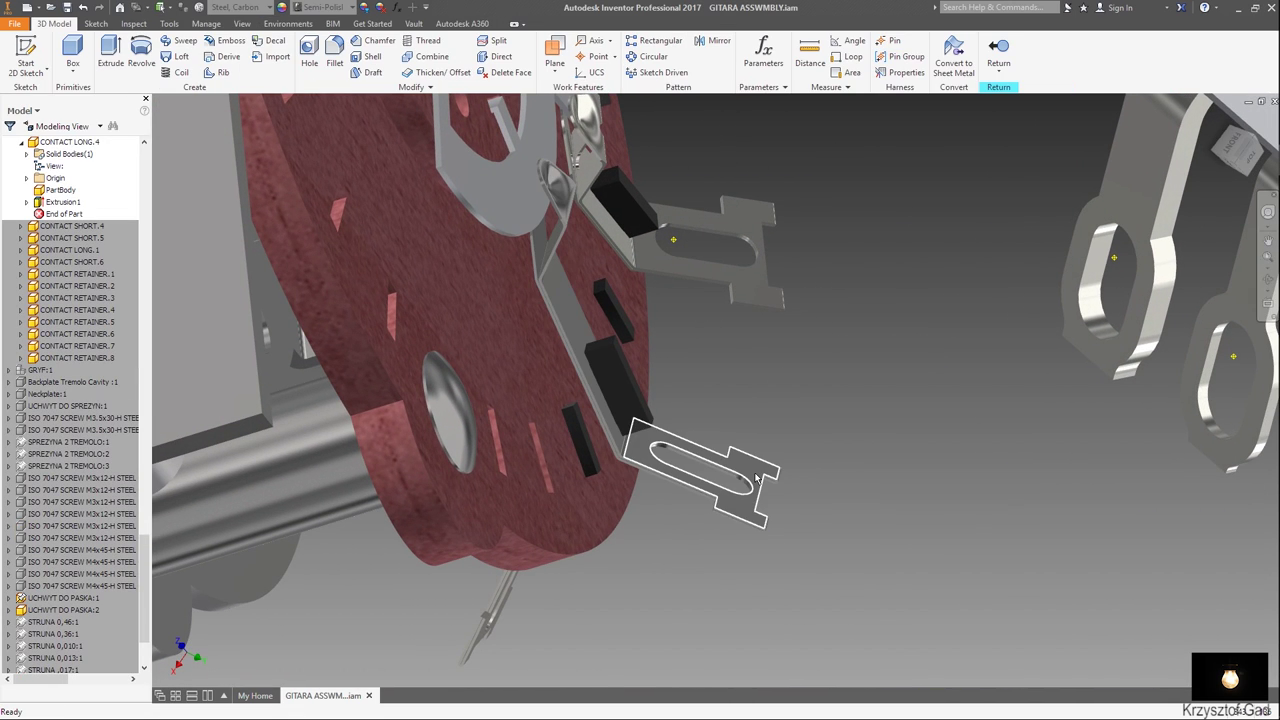
Place harness pin A-4 at the slot arc centre of CONTACT LONG.4.
{"action": "left_click", "coordinate": [889, 41]}
{"action": "scroll", "coordinate": [837, 286], "scroll_direction": "down", "scroll_amount": 2}
{"action": "scroll", "coordinate": [786, 491], "scroll_direction": "down", "scroll_amount": 4}
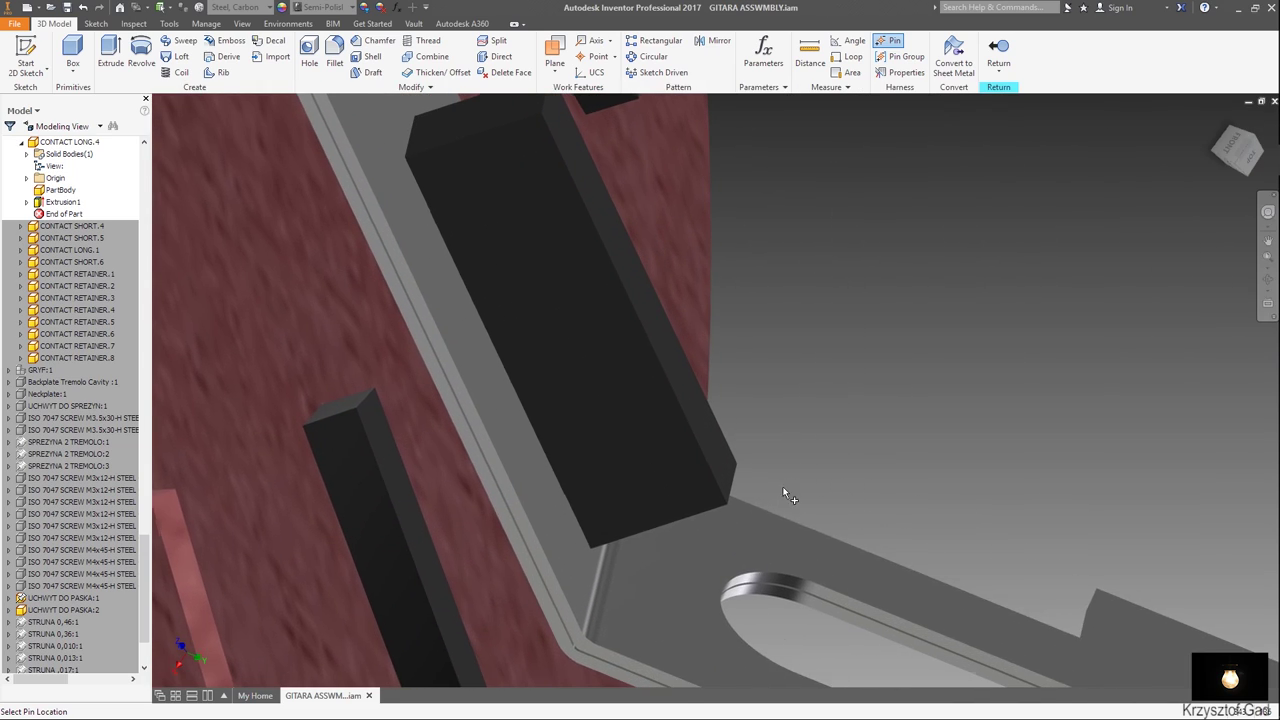
{"action": "left_click", "coordinate": [758, 578]}
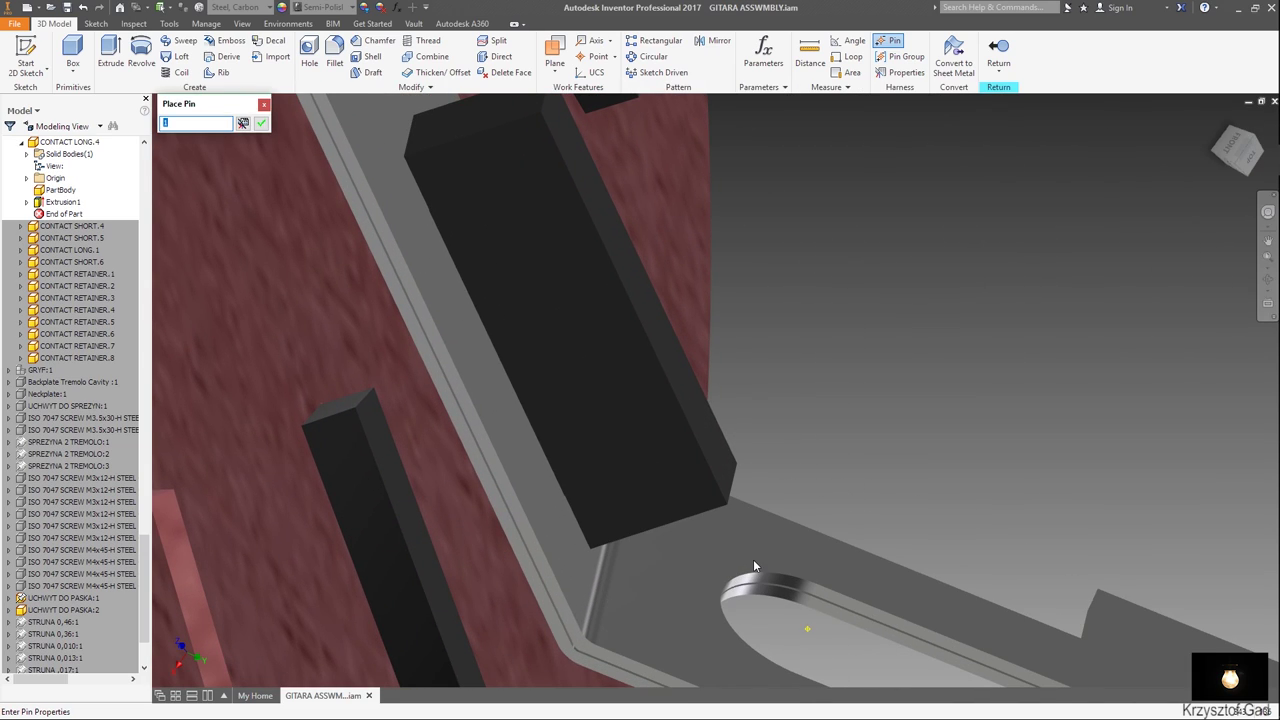
{"action": "type", "text": "4"}
{"action": "key", "text": "Return"}
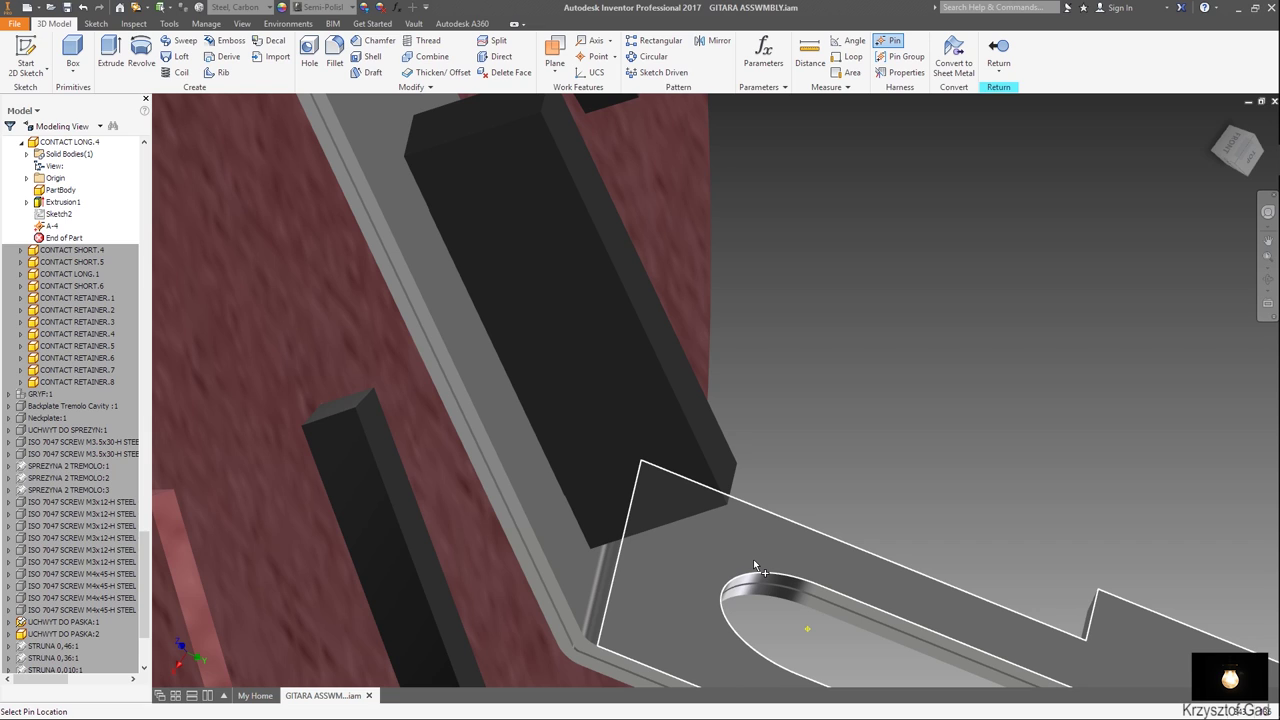
Author CONTACT LONG.4 as a crimp wire connector outward from its face, then return to the assembly.
{"action": "left_click", "coordinate": [206, 23]}
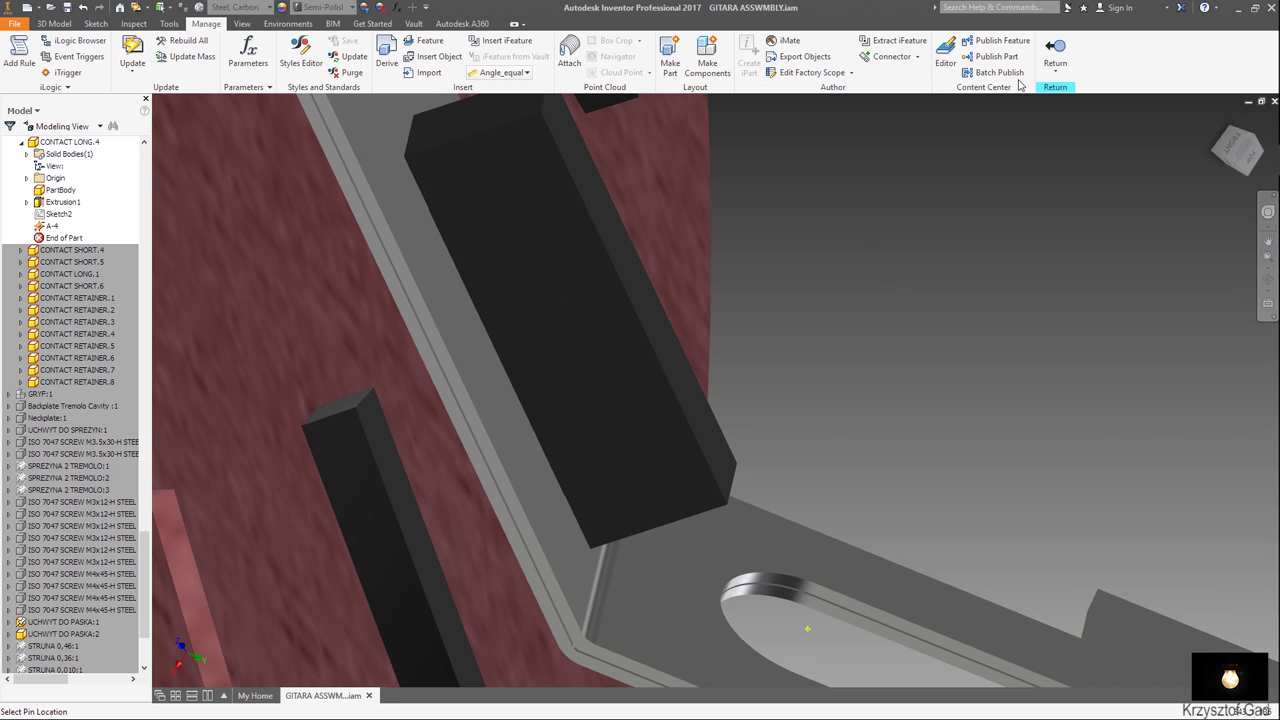
{"action": "left_click", "coordinate": [887, 57]}
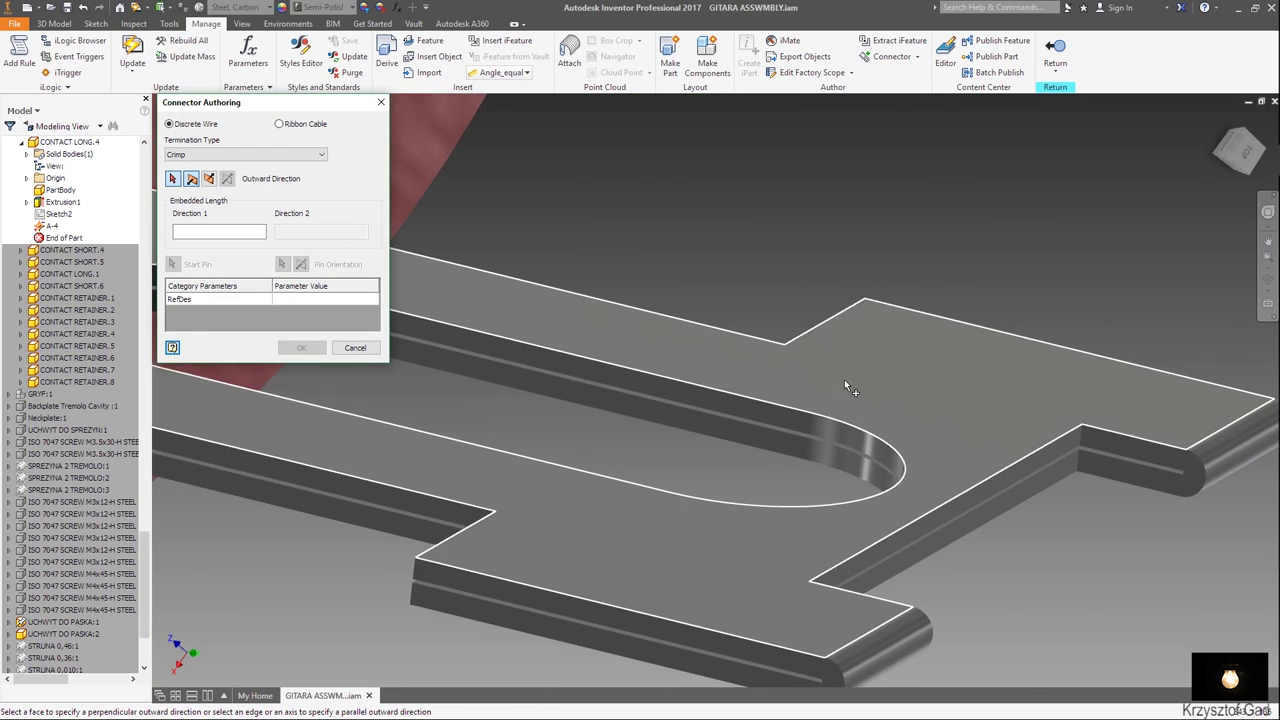
{"action": "left_click", "coordinate": [1031, 470]}
{"action": "left_click", "coordinate": [323, 347]}
{"action": "left_click", "coordinate": [763, 411]}
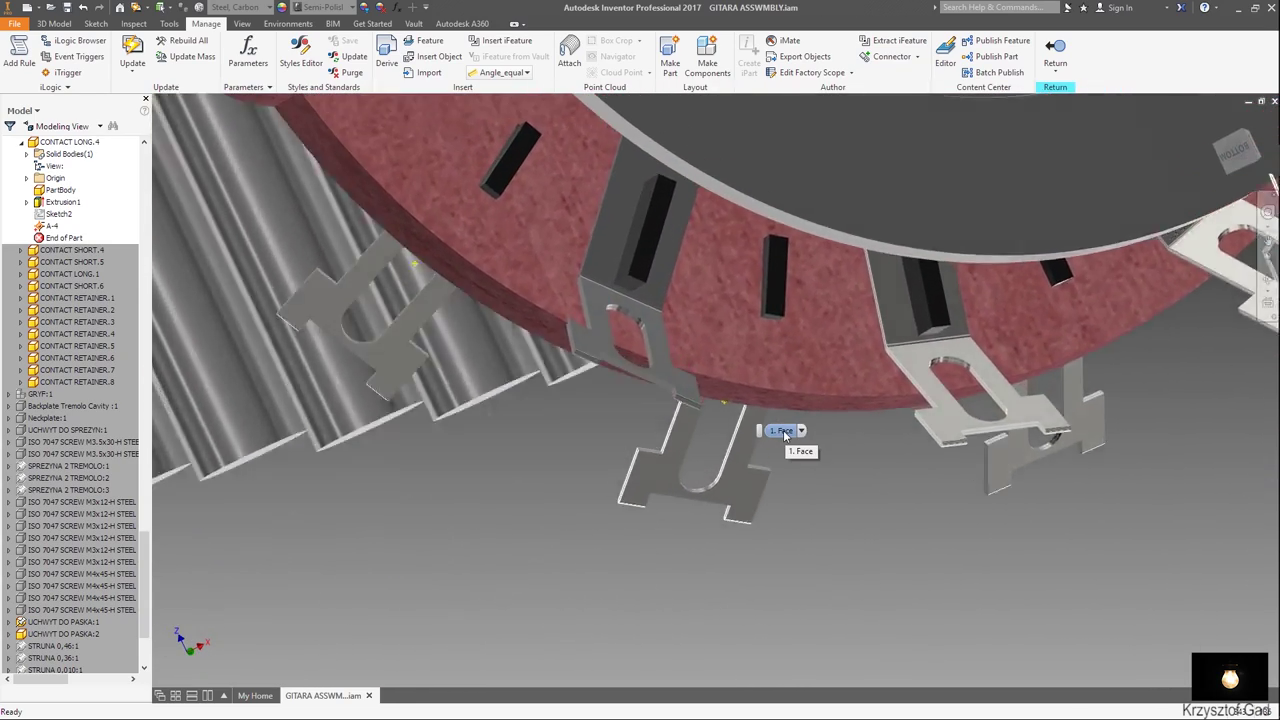
{"action": "left_click", "coordinate": [1052, 62]}
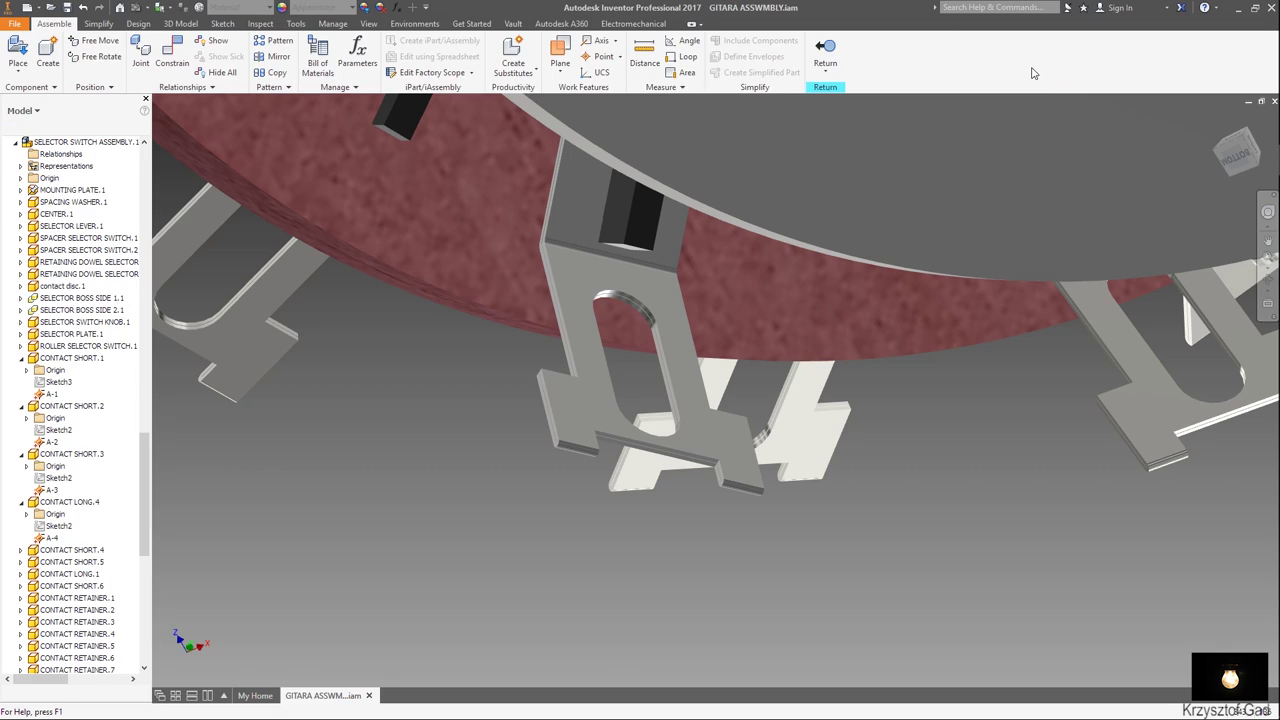
Open CONTACT LONG.1 and place harness pin B-1 at its slot arc centre.
{"action": "double_click", "coordinate": [668, 316]}
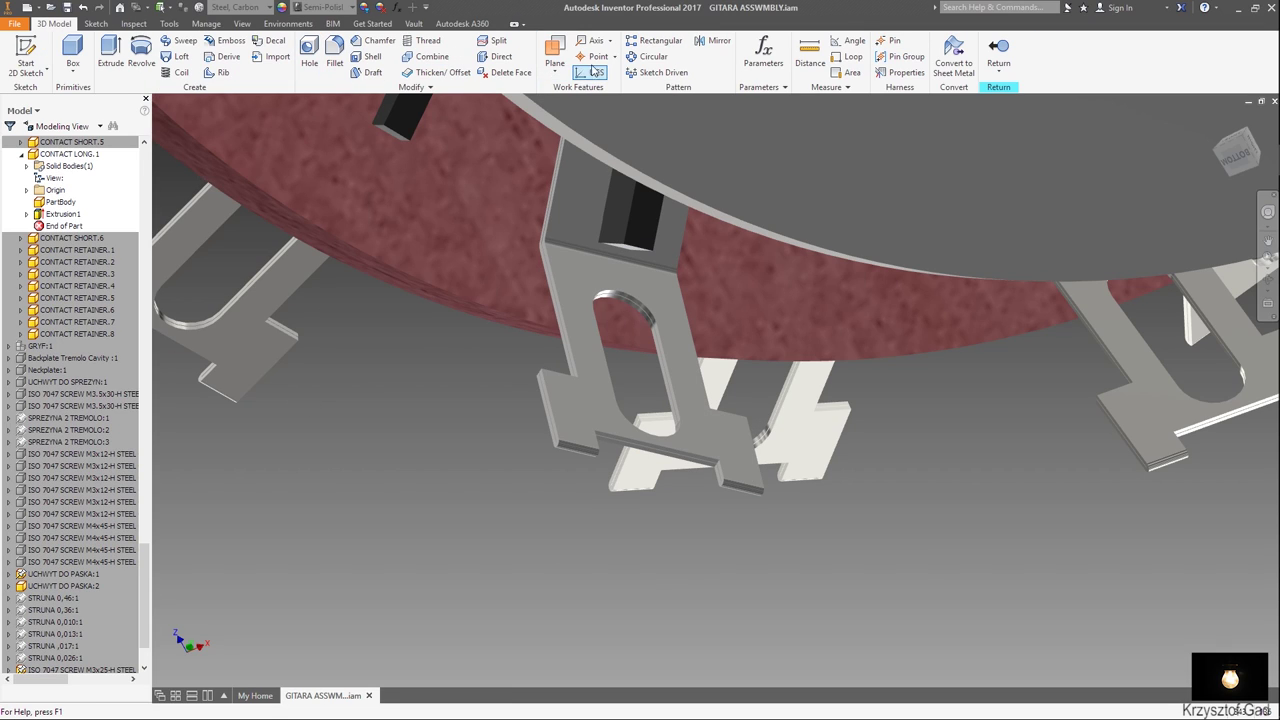
{"action": "left_click", "coordinate": [893, 44]}
{"action": "scroll", "coordinate": [697, 257], "scroll_direction": "up", "scroll_amount": 3}
{"action": "left_click", "coordinate": [570, 232]}
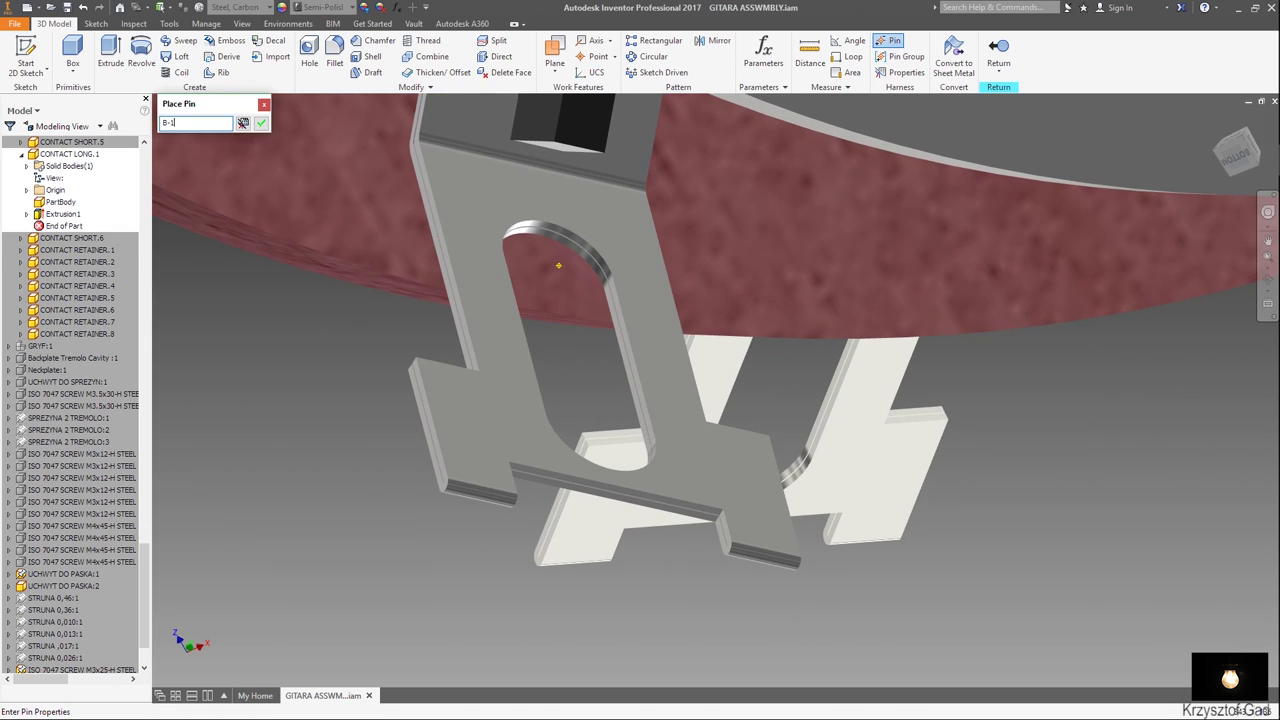
{"action": "key", "text": "Return"}
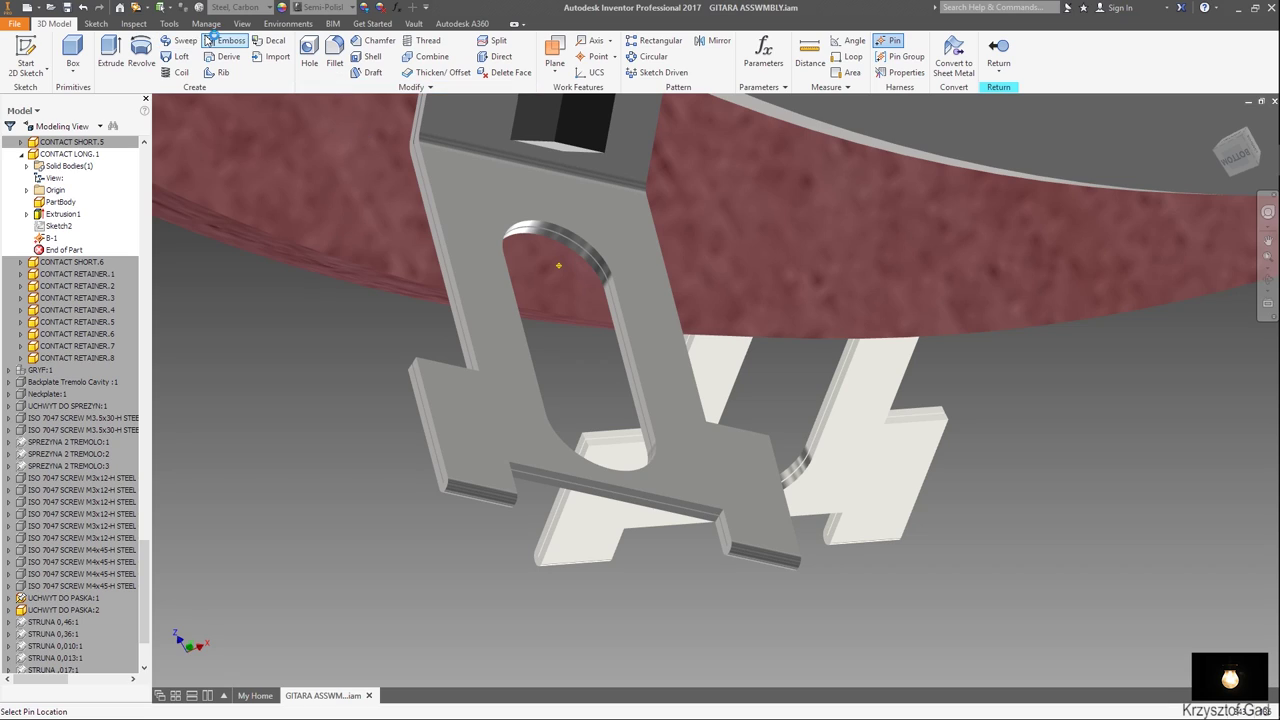
Author CONTACT LONG.1 as a wire connector from the plate edge, then open the next contact.
{"action": "left_click", "coordinate": [208, 25]}
{"action": "left_click", "coordinate": [886, 56]}
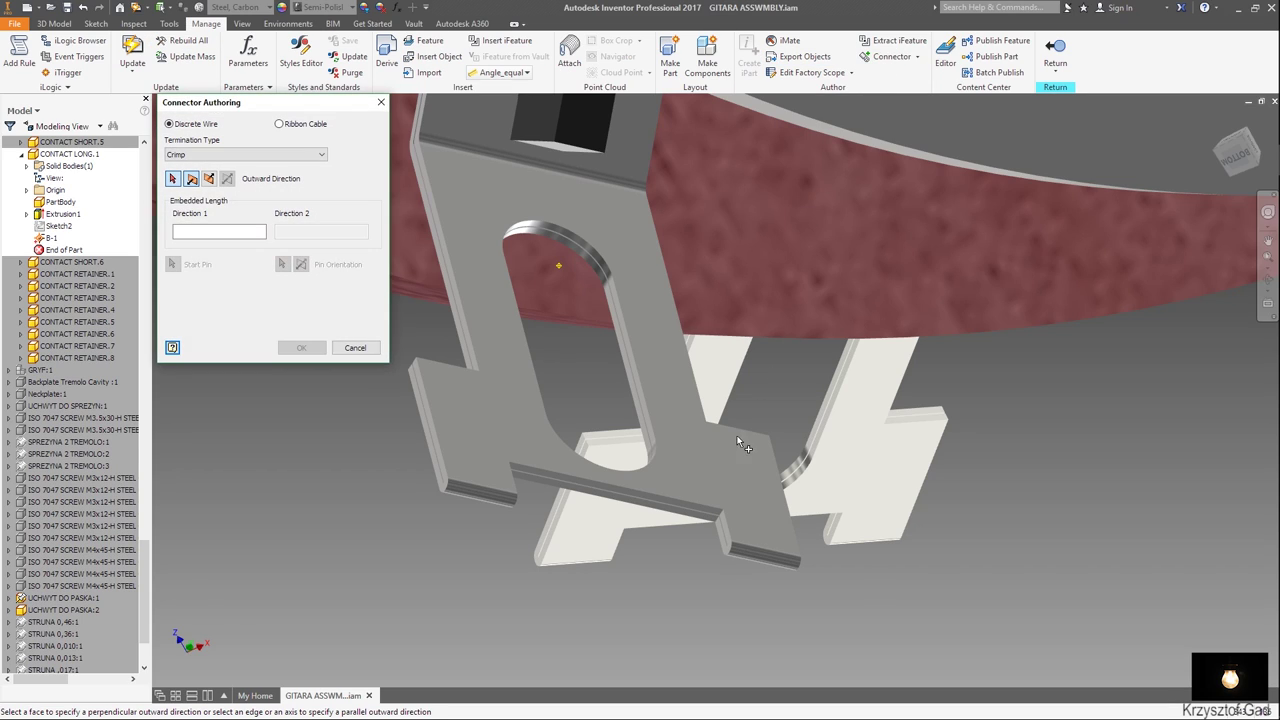
{"action": "left_click", "coordinate": [571, 482]}
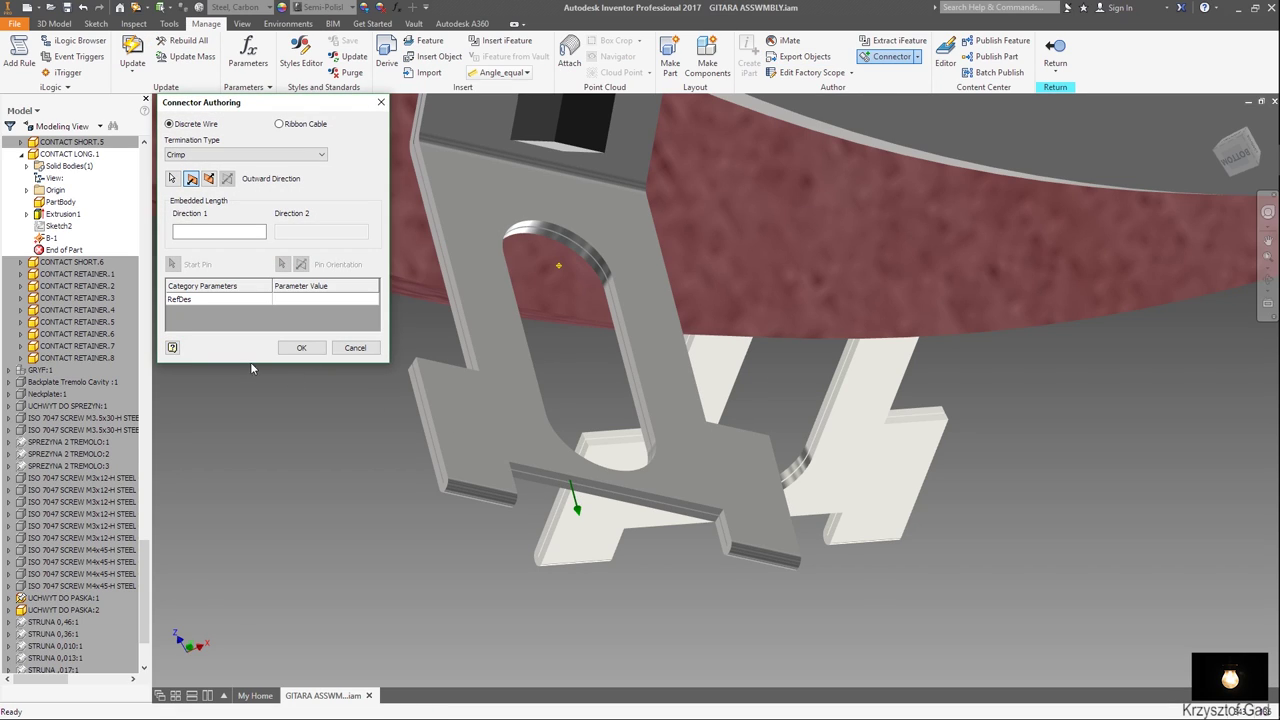
{"action": "left_click", "coordinate": [310, 347]}
{"action": "left_click", "coordinate": [750, 408]}
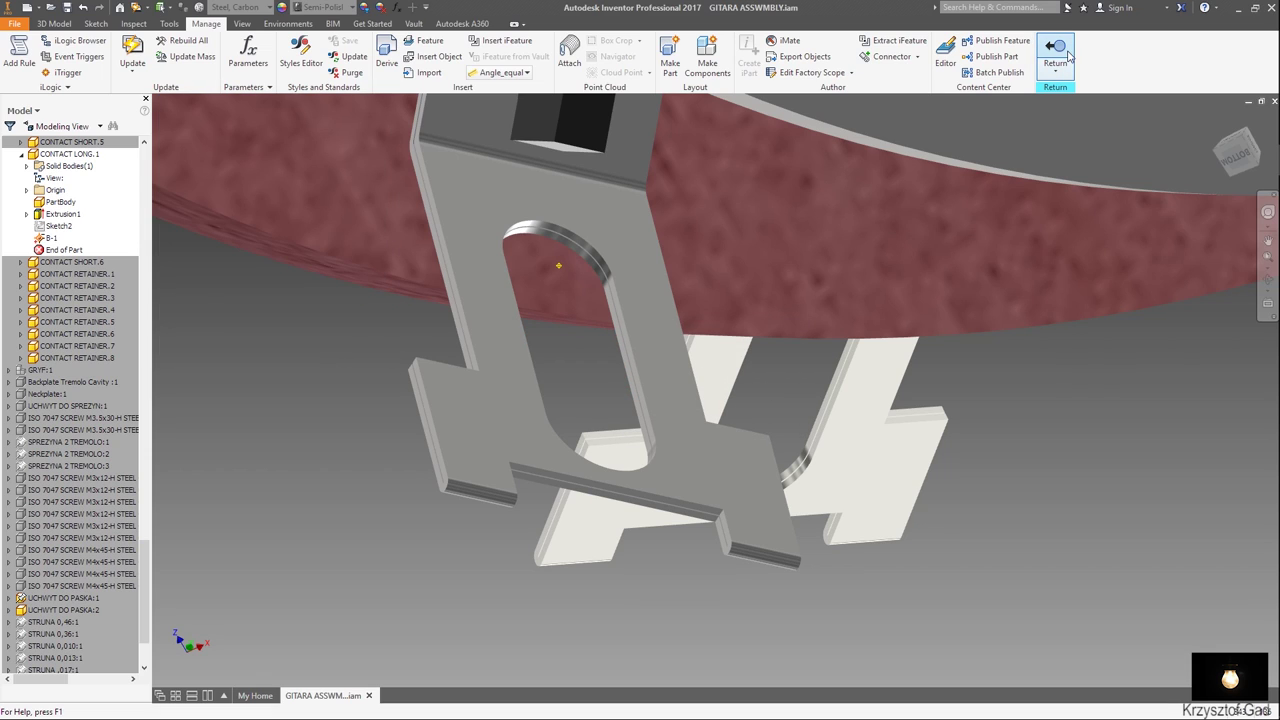
{"action": "left_click", "coordinate": [1055, 47]}
{"action": "scroll", "coordinate": [964, 200], "scroll_direction": "up", "scroll_amount": 3}
{"action": "double_click", "coordinate": [733, 412]}
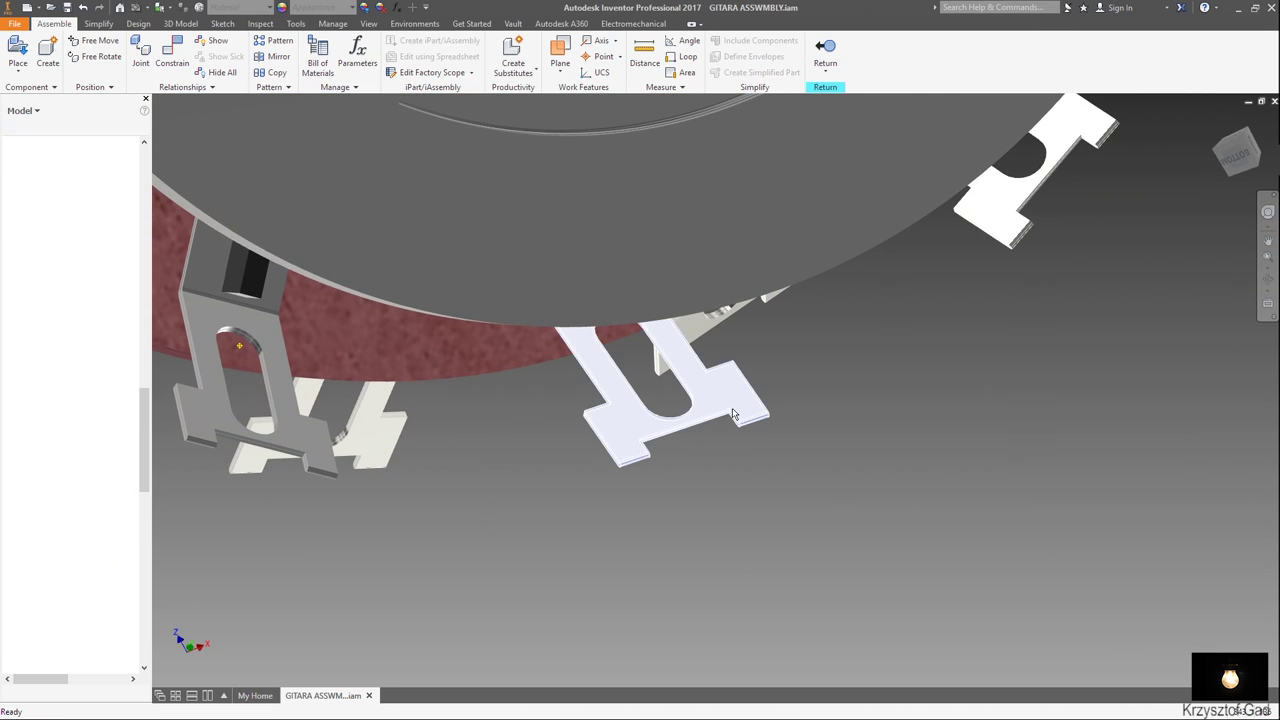
Place harness pin B-2 at the slot arc centre of CONTACT SHORT.5.
{"action": "scroll", "coordinate": [733, 412], "scroll_direction": "down", "scroll_amount": 3}
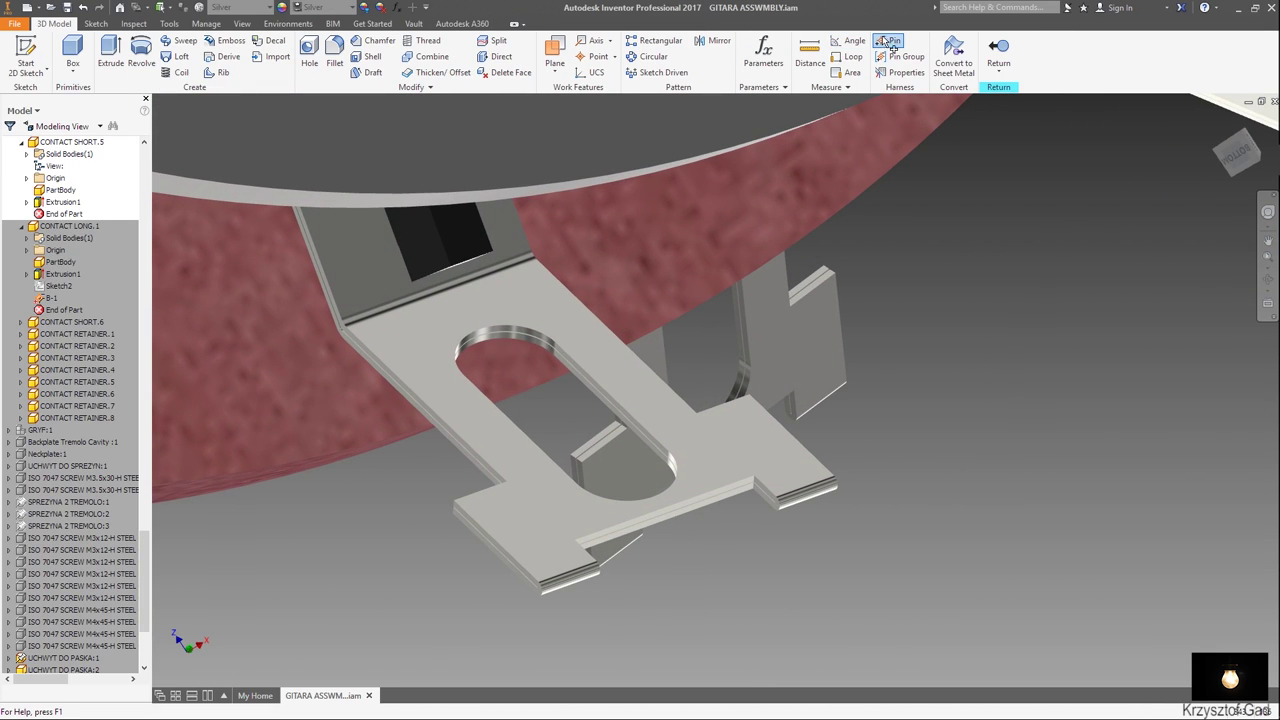
{"action": "left_click", "coordinate": [519, 328]}
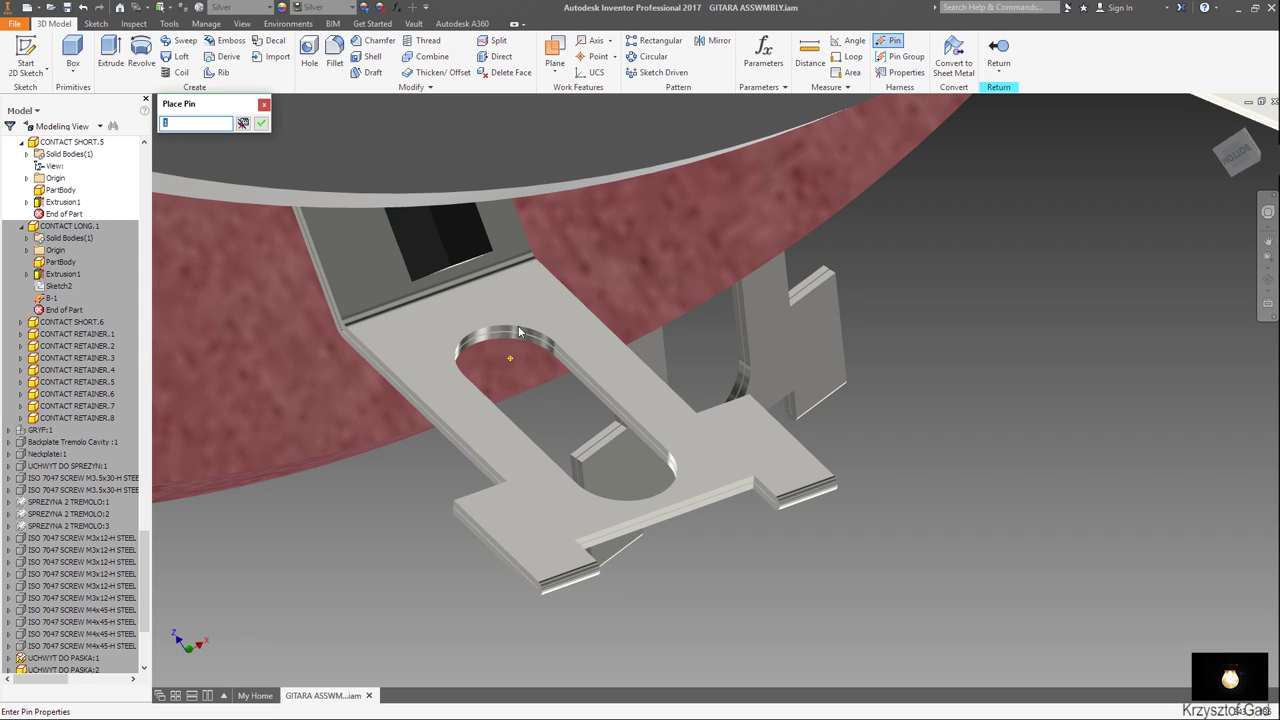
{"action": "type", "text": "2"}
{"action": "key", "text": "Return"}
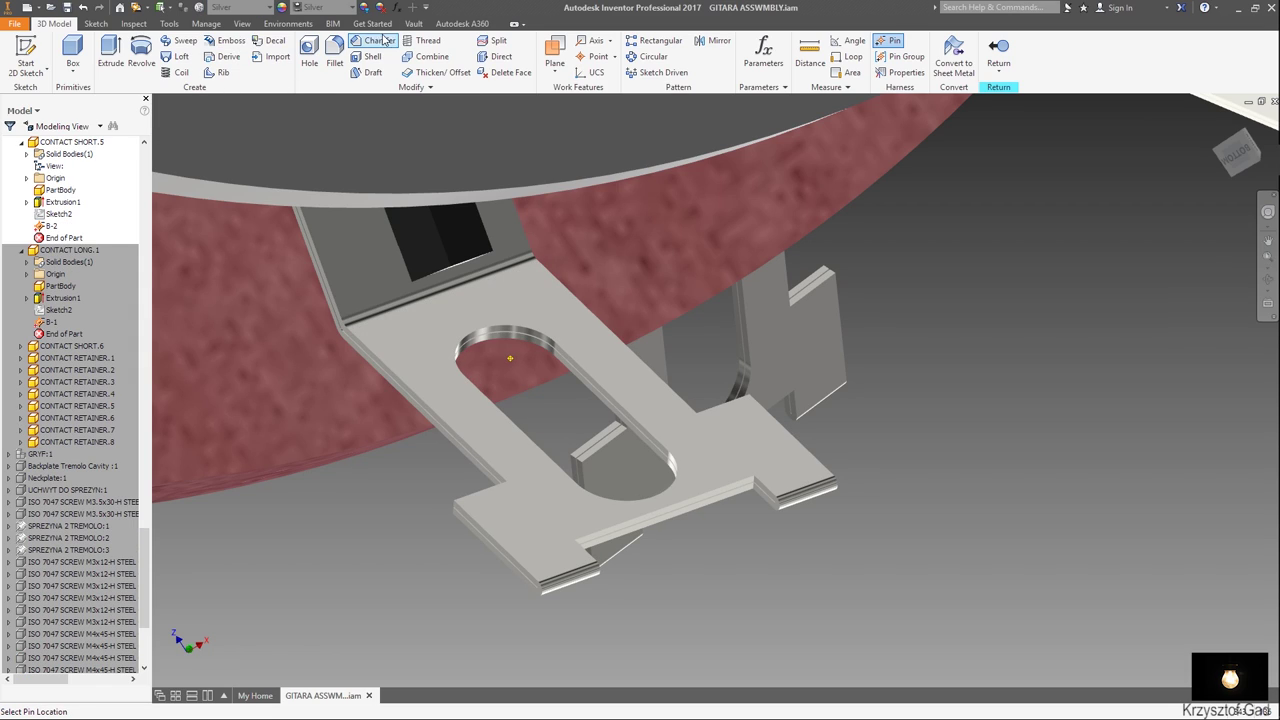
Author CONTACT SHORT.5 as a crimp connector with outward direction on the contact face.
{"action": "left_click", "coordinate": [208, 24]}
{"action": "left_click", "coordinate": [888, 56]}
{"action": "scroll", "coordinate": [778, 576], "scroll_direction": "down", "scroll_amount": 3}
{"action": "scroll", "coordinate": [840, 550], "scroll_direction": "down", "scroll_amount": 3}
{"action": "left_click", "coordinate": [839, 549]}
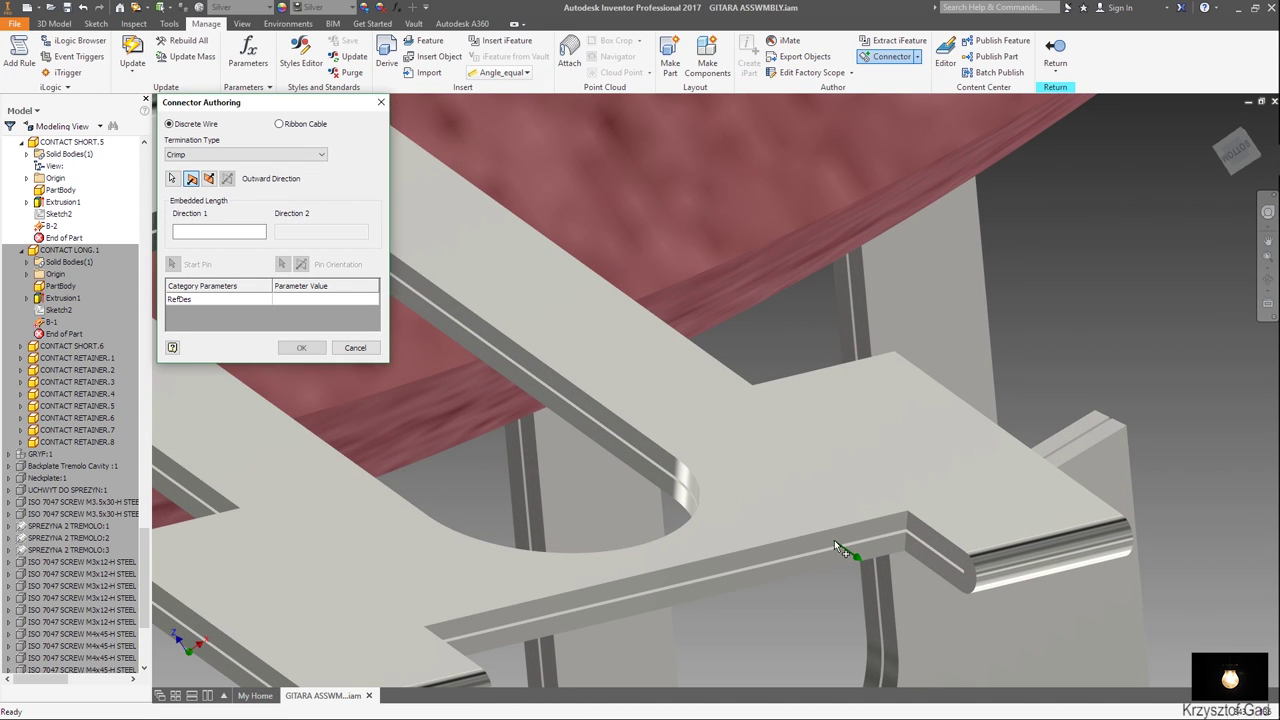
{"action": "key", "text": "Return"}
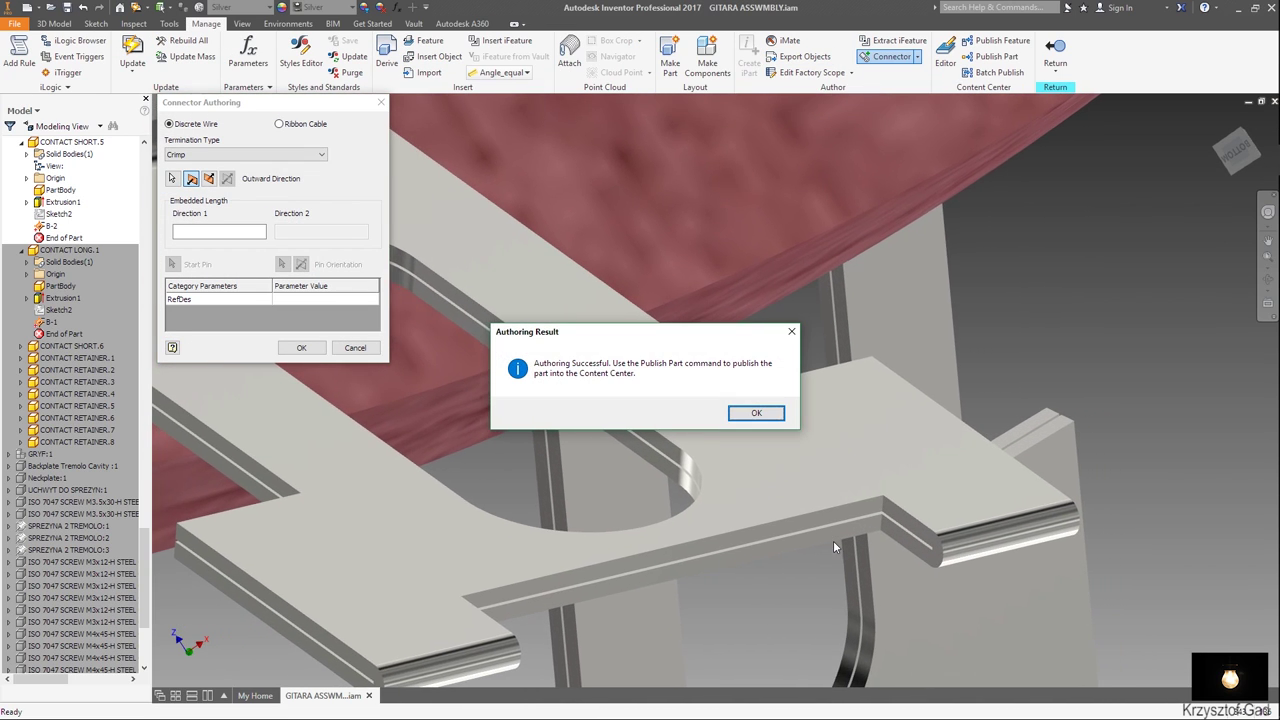
Place harness pin B-3 at the slot arc centre of CONTACT SHORT.4.
{"action": "key", "text": "Return"}
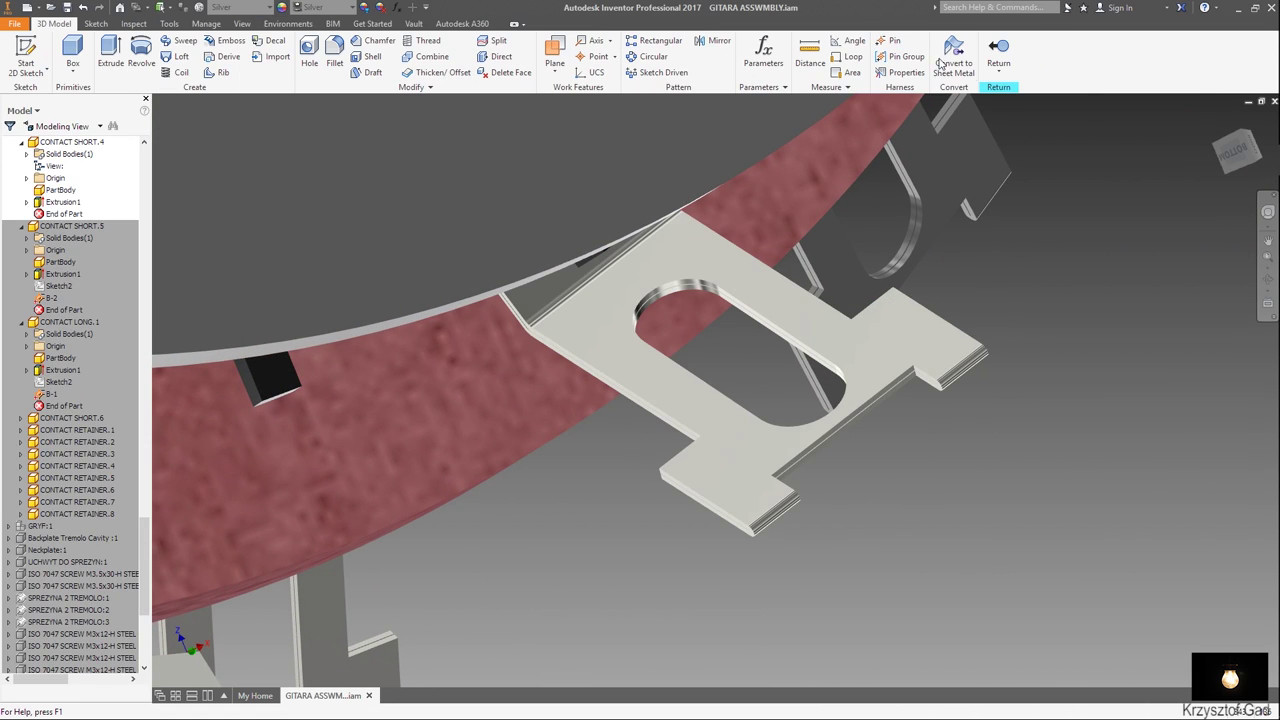
{"action": "left_click", "coordinate": [895, 42]}
{"action": "scroll", "coordinate": [733, 265], "scroll_direction": "up", "scroll_amount": 3}
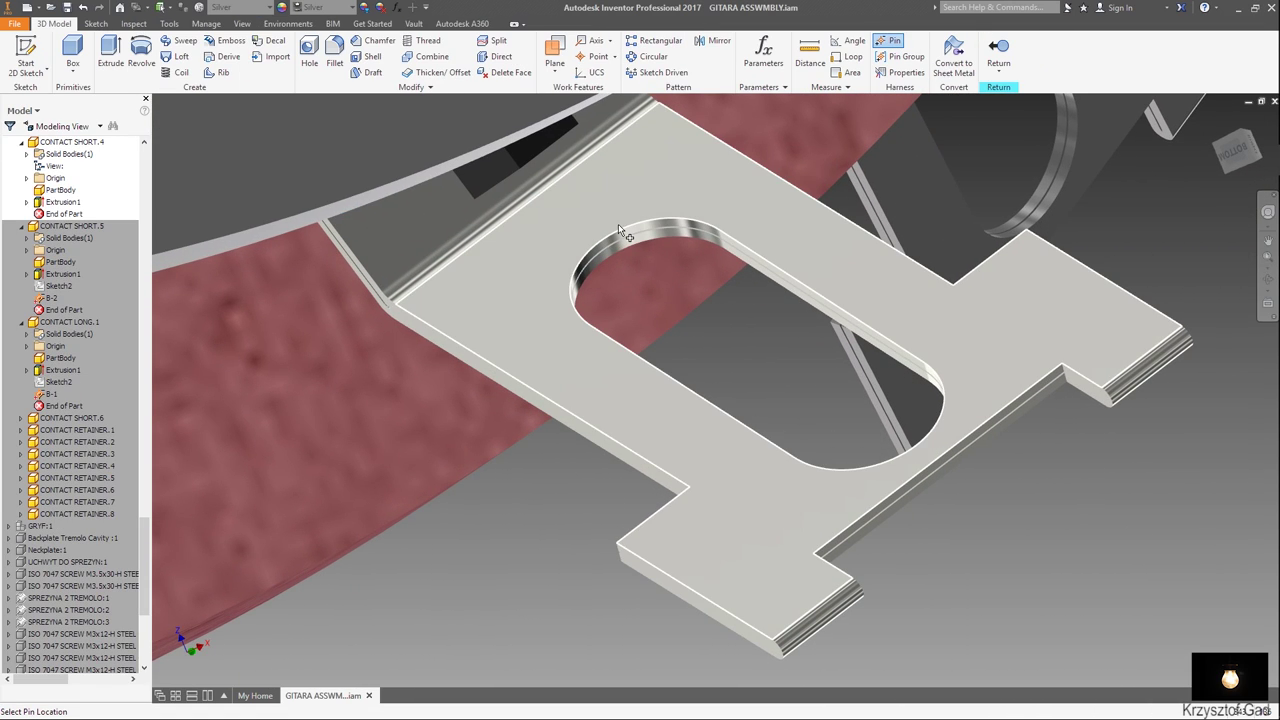
{"action": "left_click", "coordinate": [621, 233]}
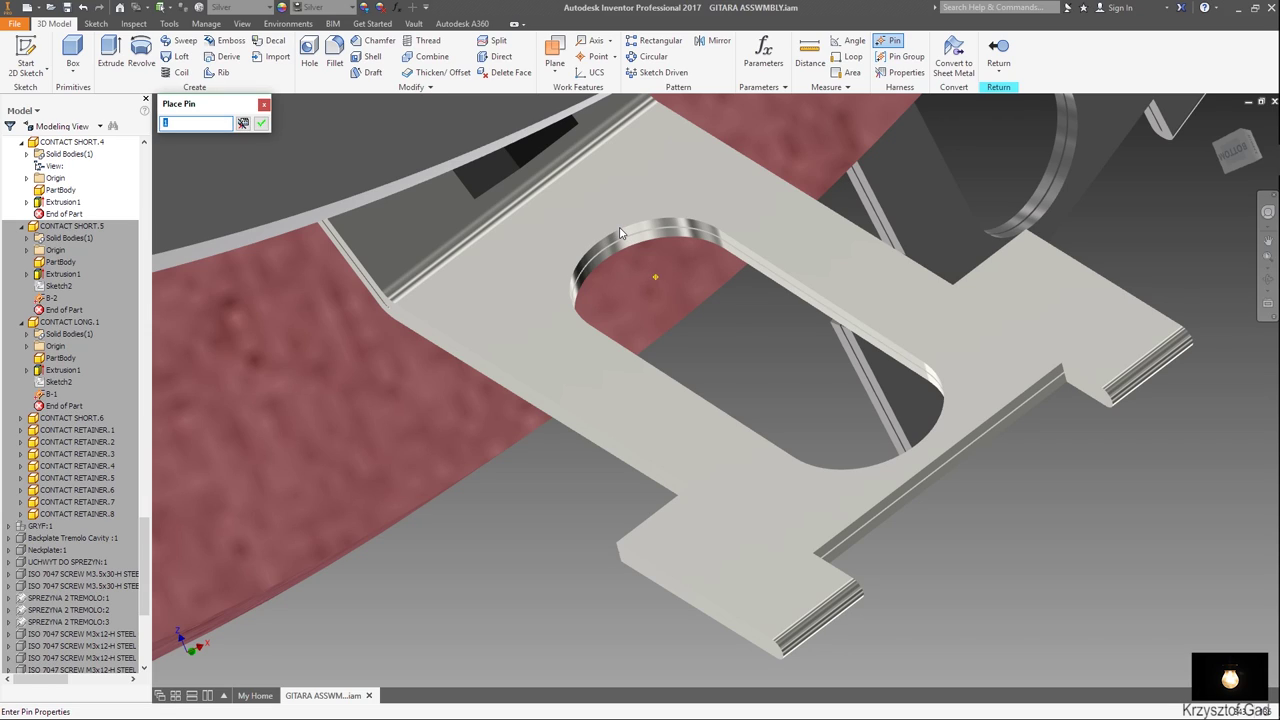
{"action": "type", "text": "3"}
{"action": "key", "text": "Return"}
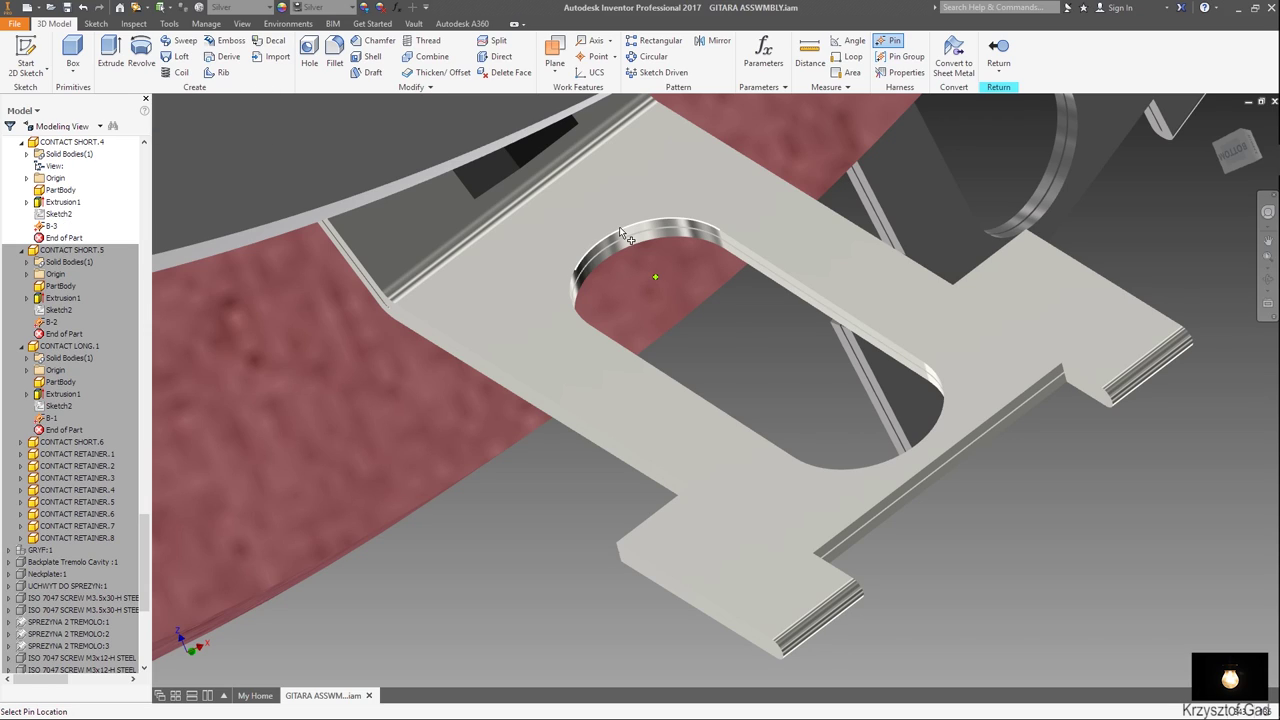
Author CONTACT SHORT.4 as a connector facing out from the plate edge, then return to the assembly.
{"action": "left_click", "coordinate": [205, 24]}
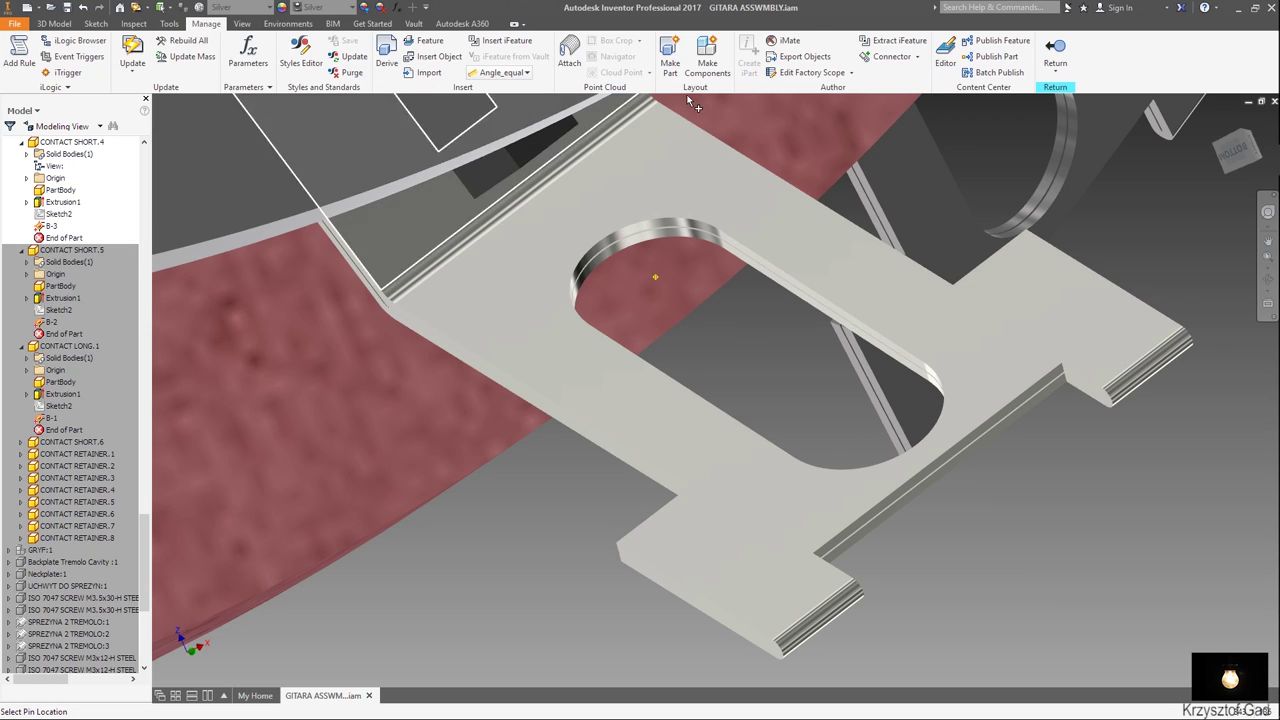
{"action": "left_click", "coordinate": [891, 56]}
{"action": "scroll", "coordinate": [908, 345], "scroll_direction": "up", "scroll_amount": 2}
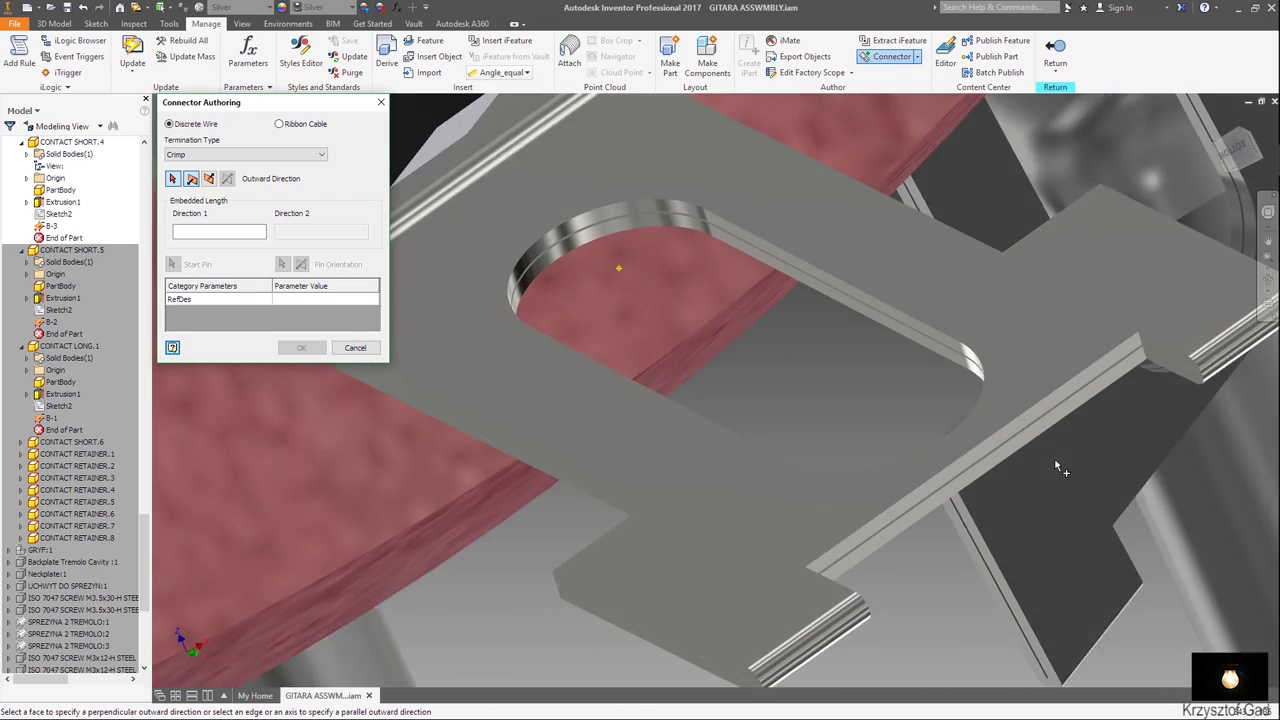
{"action": "left_click", "coordinate": [1008, 412]}
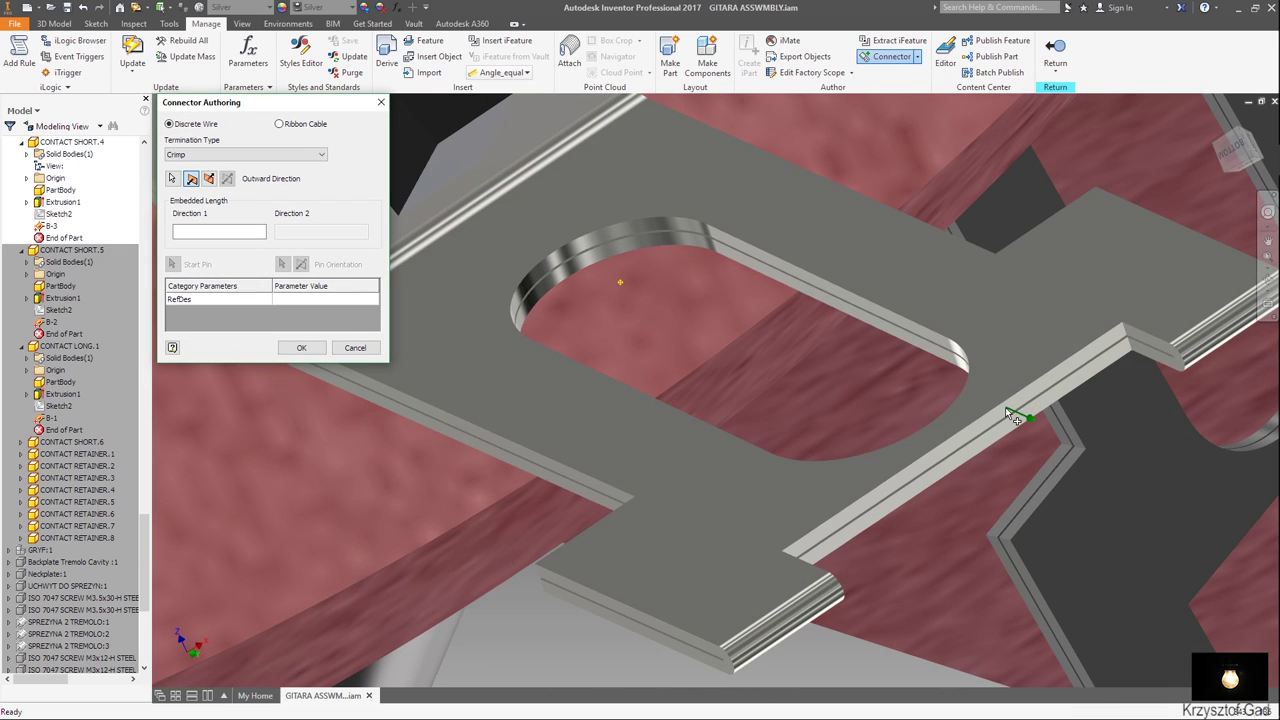
{"action": "key", "text": "Return"}
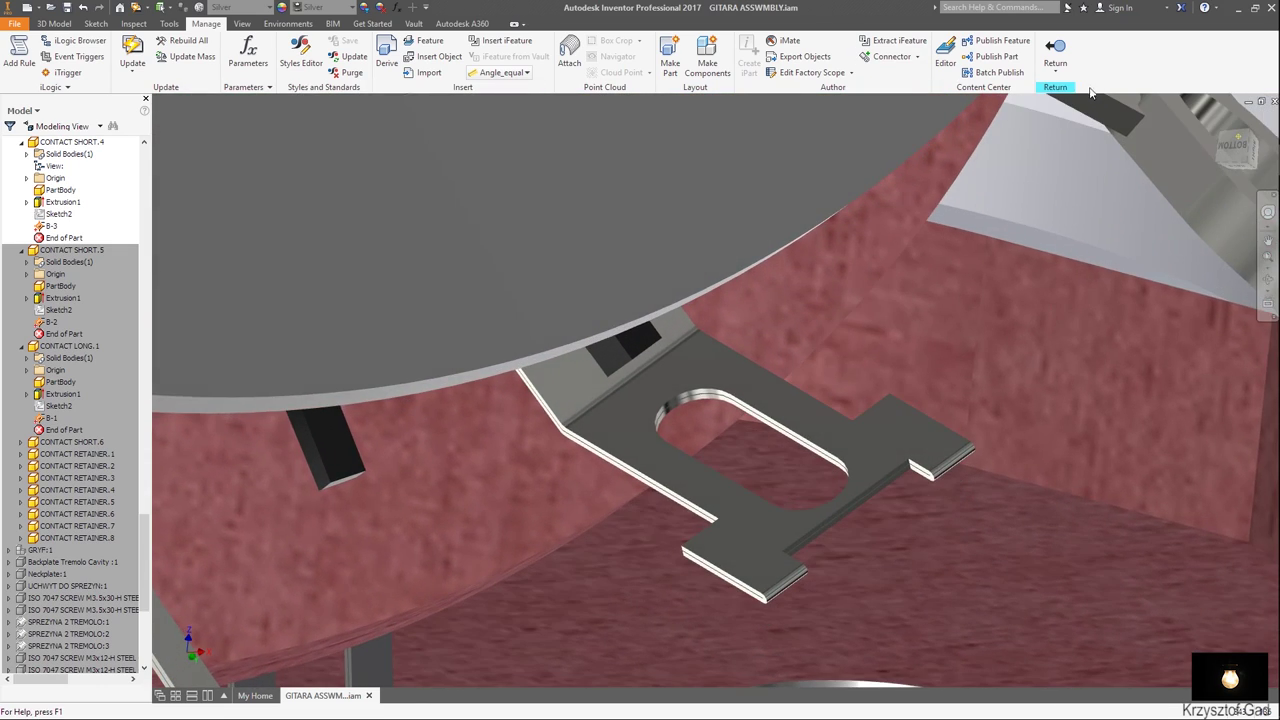
{"action": "left_click", "coordinate": [1055, 50]}
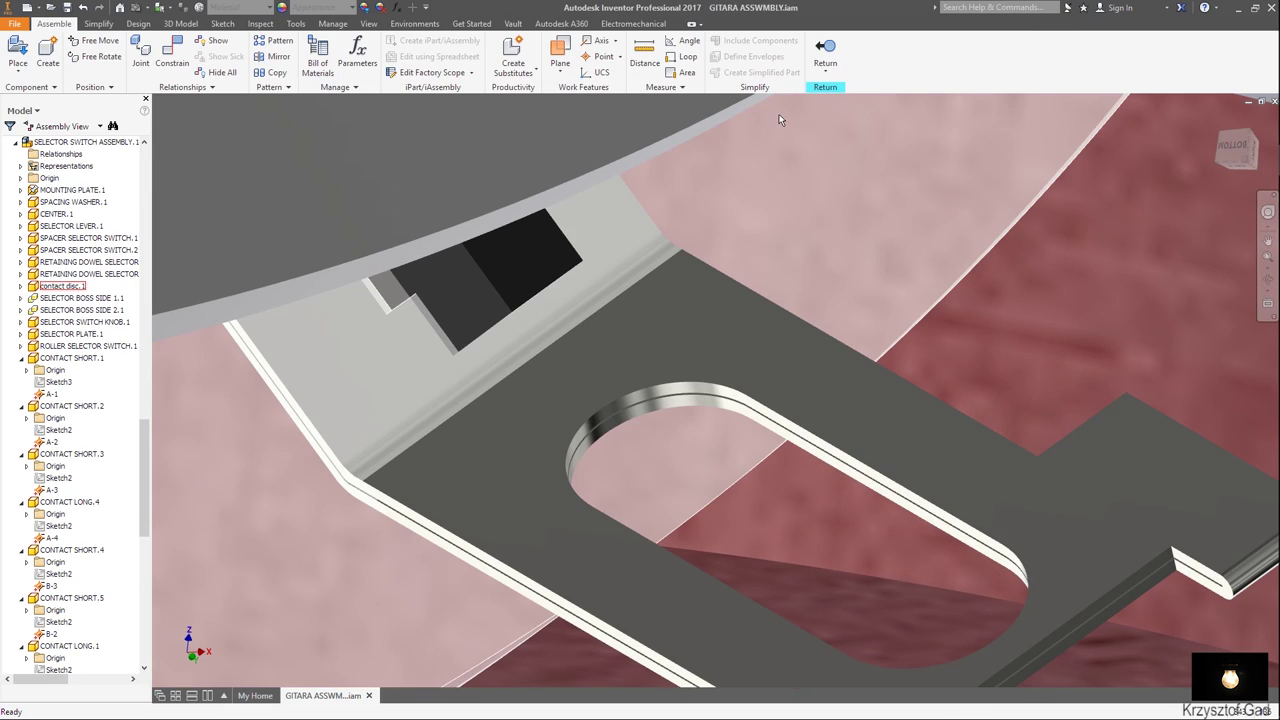
Edit CONTACT SHORT.6 in place and add pin B-4 at its slot centre.
{"action": "double_click", "coordinate": [727, 357]}
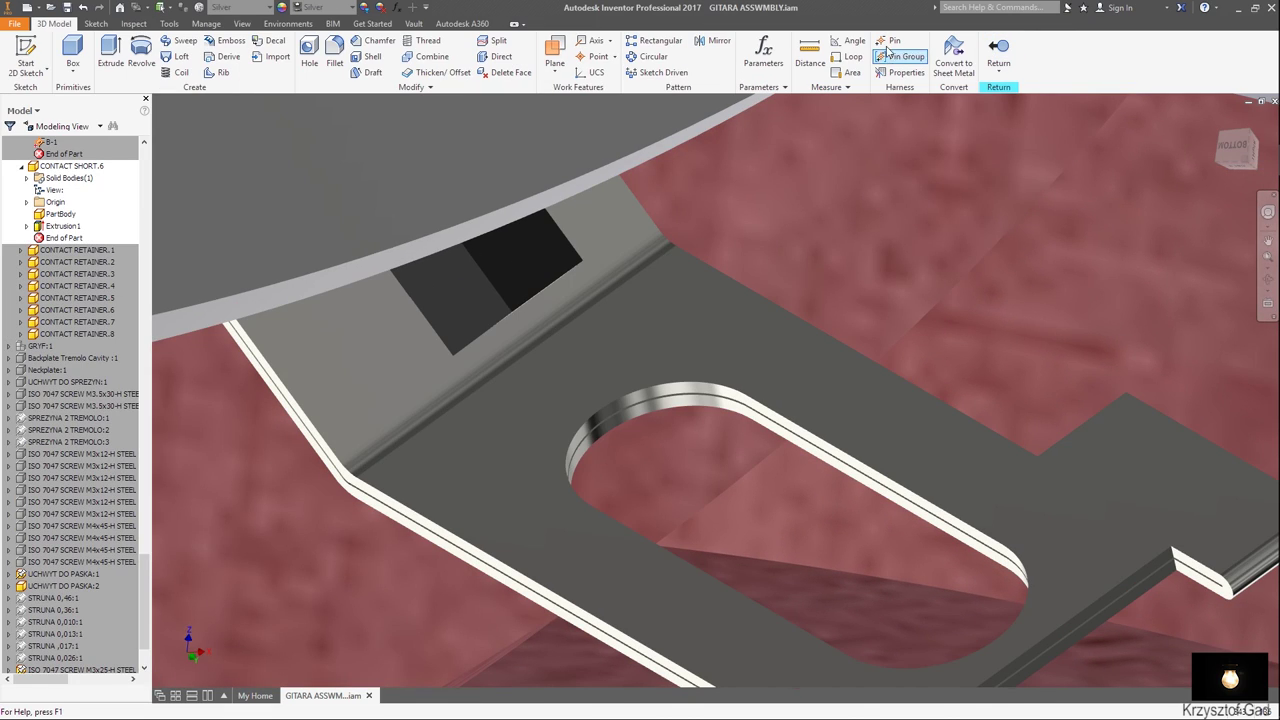
{"action": "left_click", "coordinate": [671, 388]}
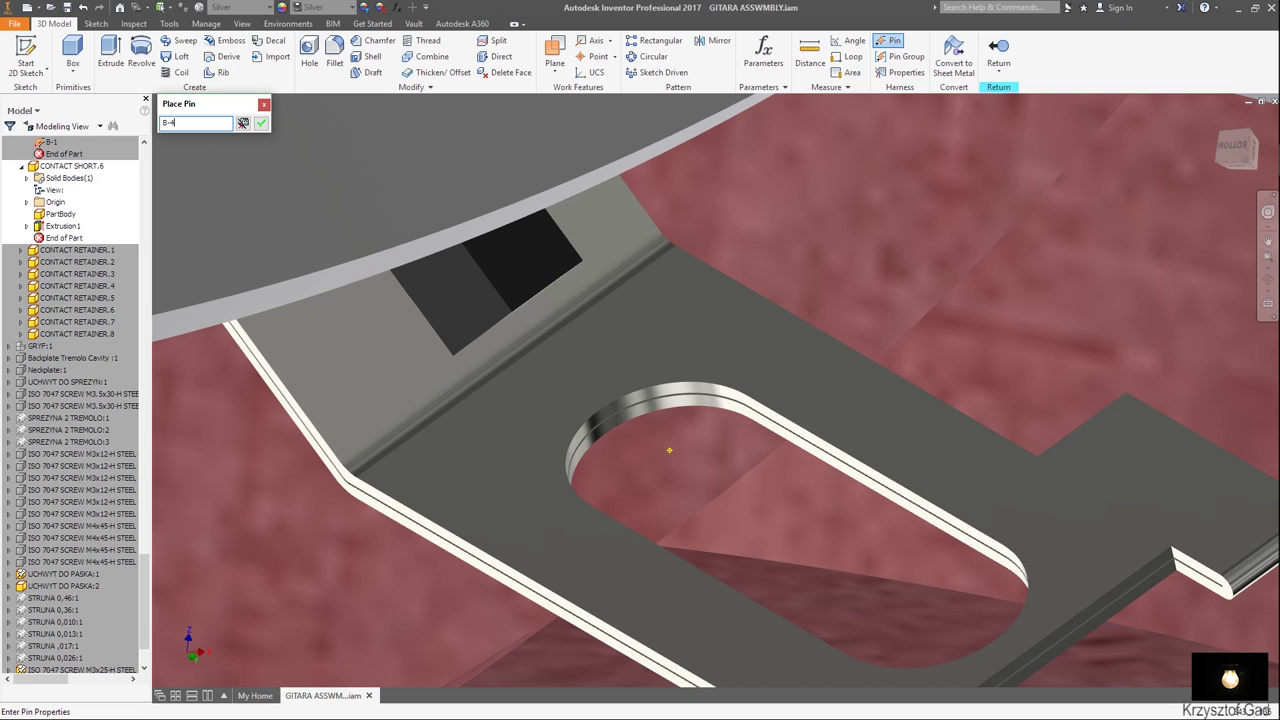
{"action": "key", "text": "Return"}
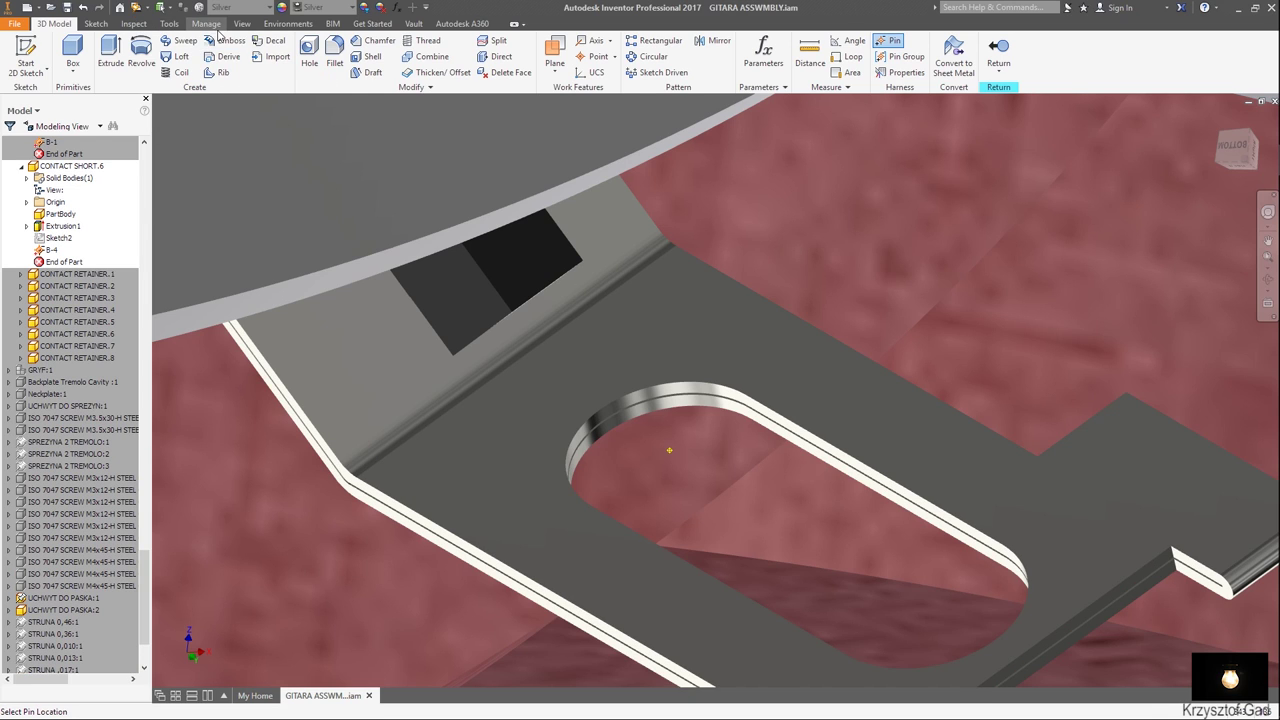
Author CONTACT SHORT.6 as a connector.
{"action": "left_click", "coordinate": [209, 24]}
{"action": "left_click", "coordinate": [891, 56]}
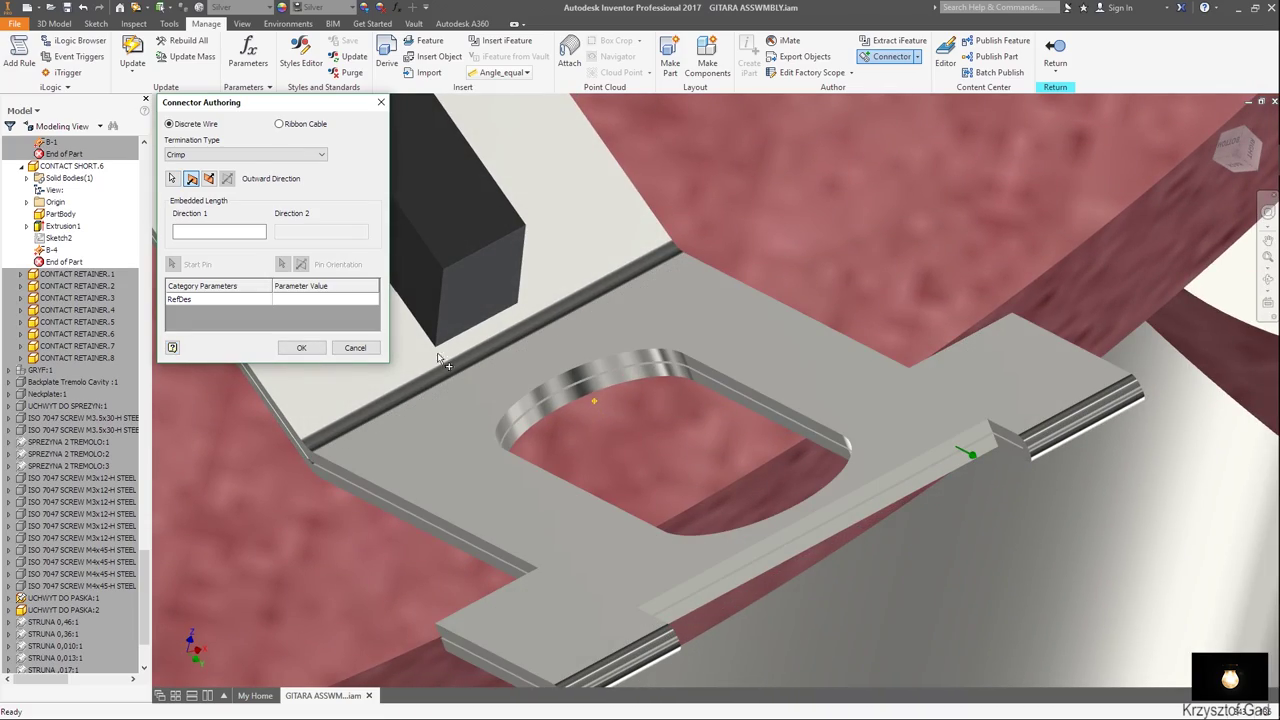
{"action": "left_click", "coordinate": [756, 414]}
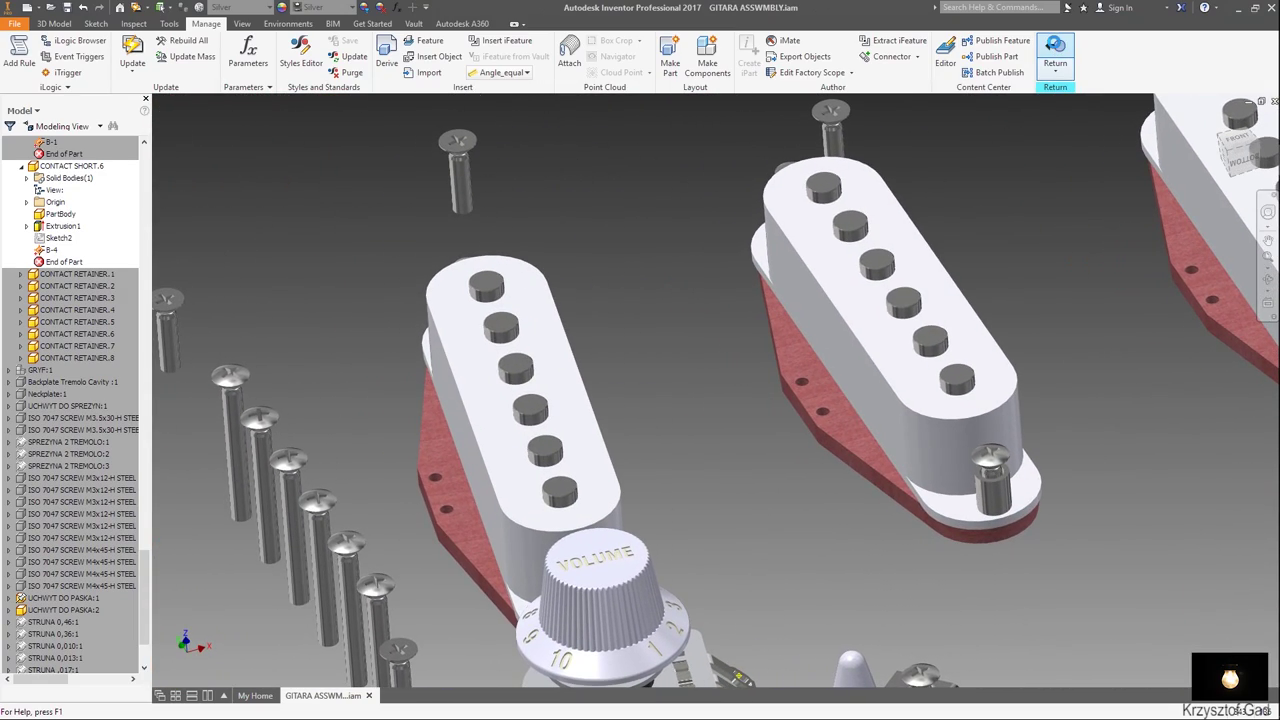
Leave the contact part and edit the pickup's red baseplate in place.
{"action": "left_click", "coordinate": [1056, 48]}
{"action": "left_click", "coordinate": [830, 48]}
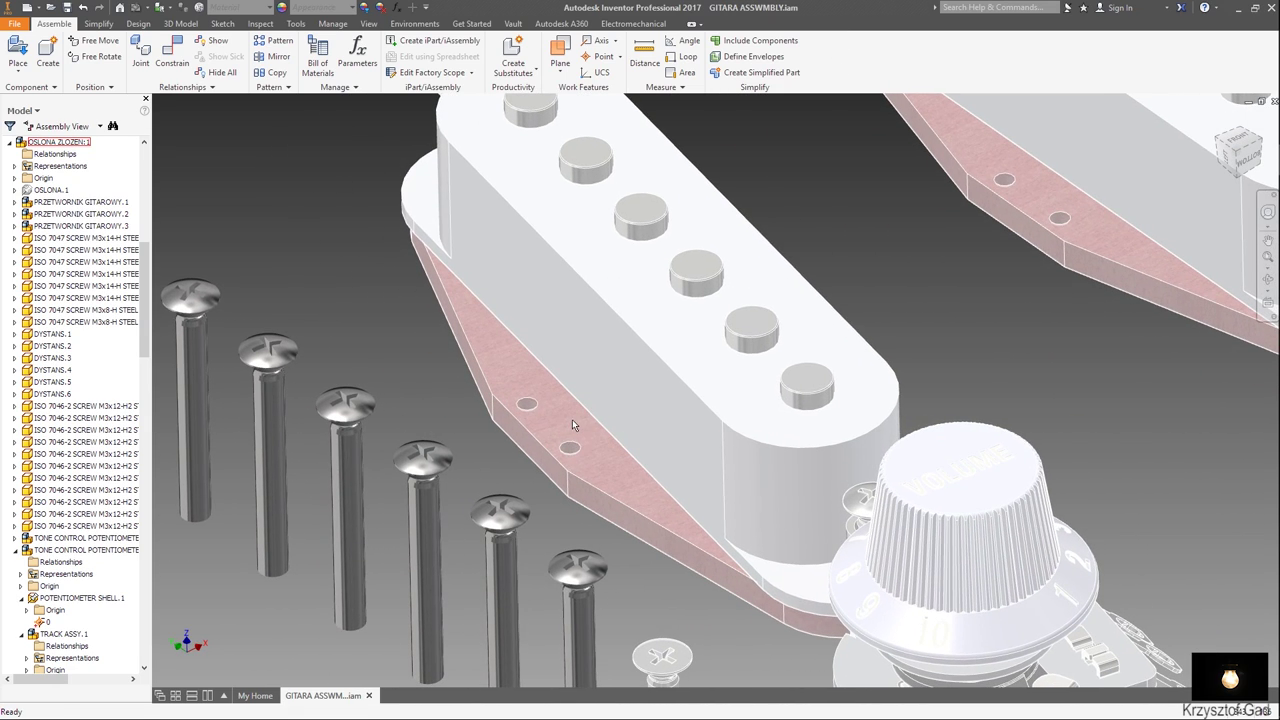
{"action": "double_click", "coordinate": [572, 420]}
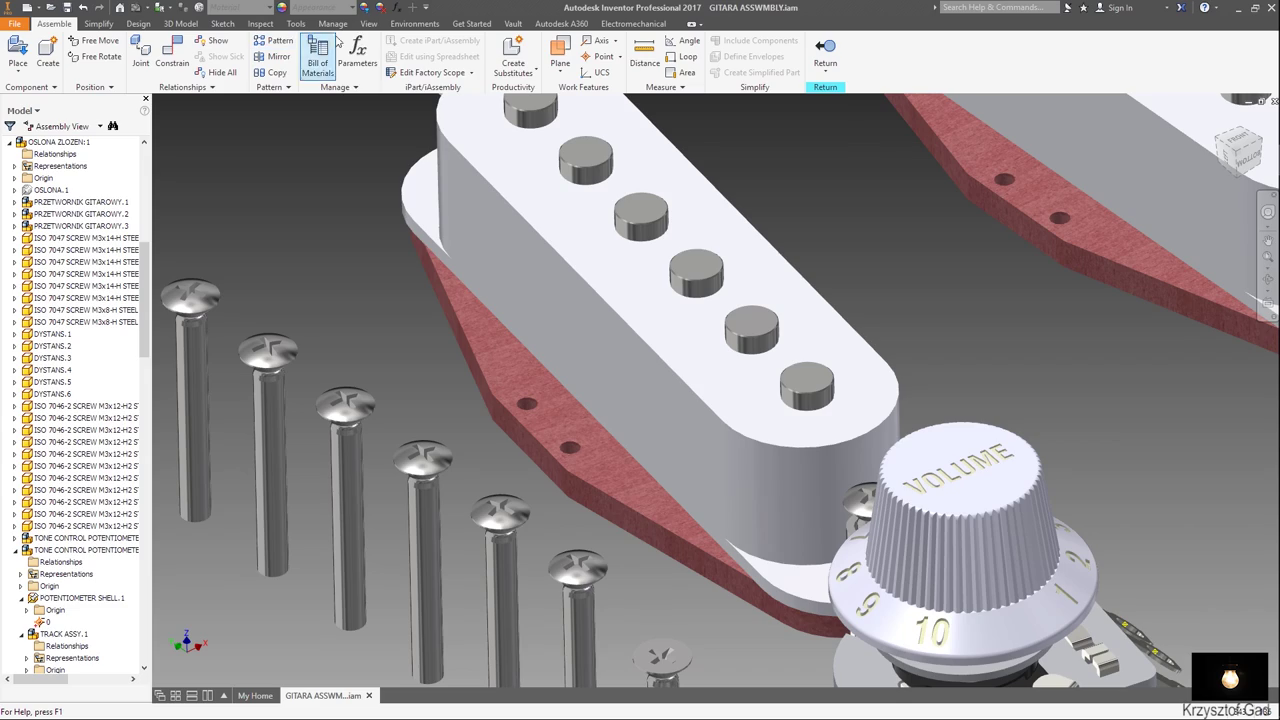
{"action": "double_click", "coordinate": [516, 369]}
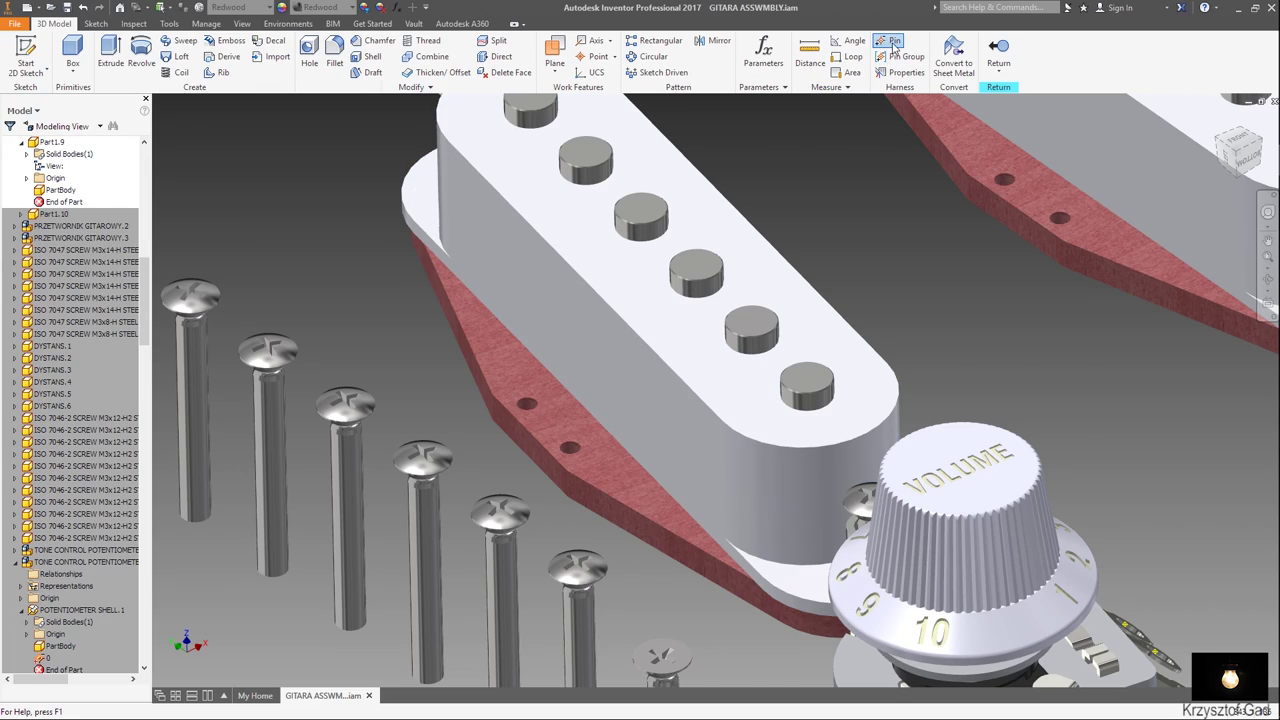
Place pin 1 at the lower hole centre and pin 0 at the upper hole centre.
{"action": "left_click", "coordinate": [893, 45]}
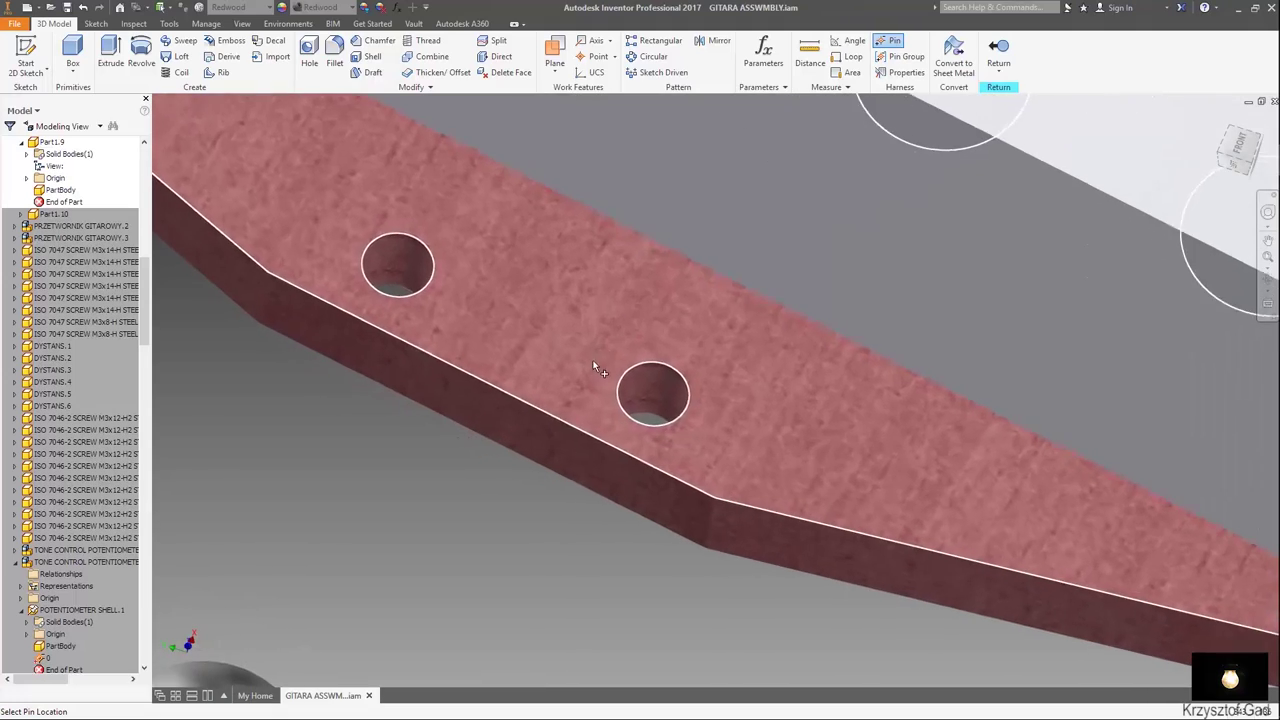
{"action": "left_click", "coordinate": [644, 362]}
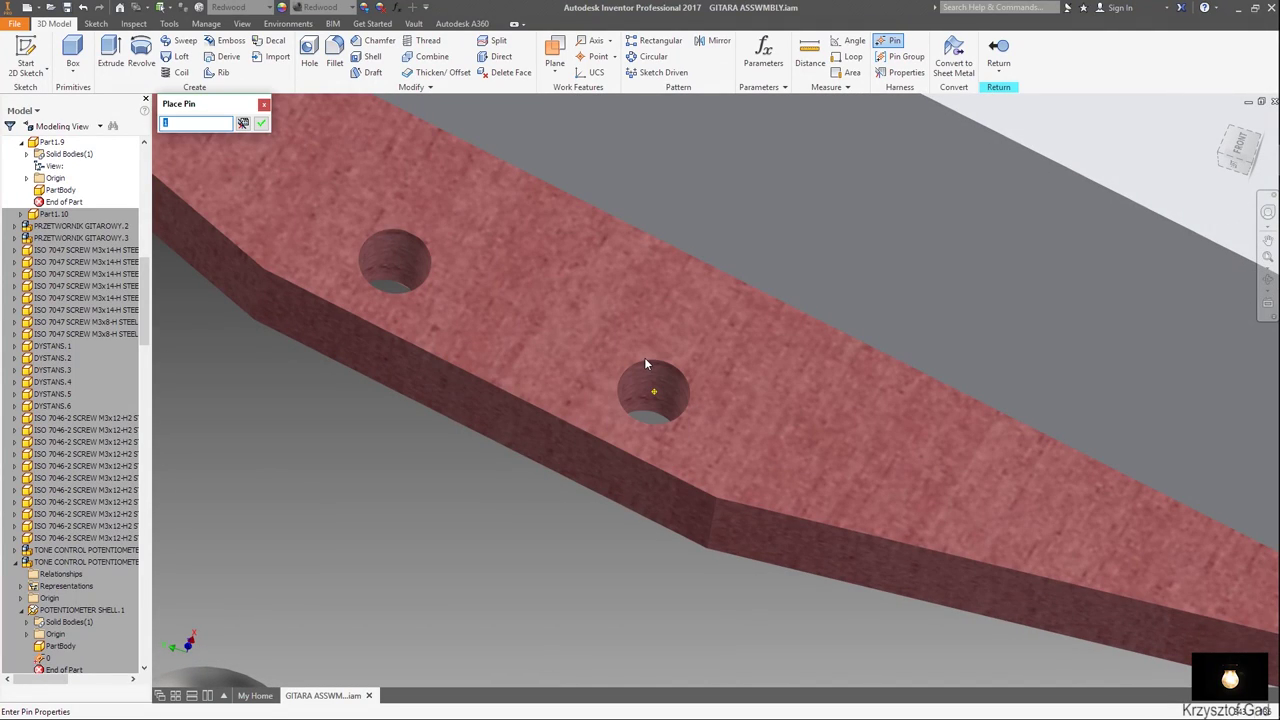
{"action": "key", "text": "Return"}
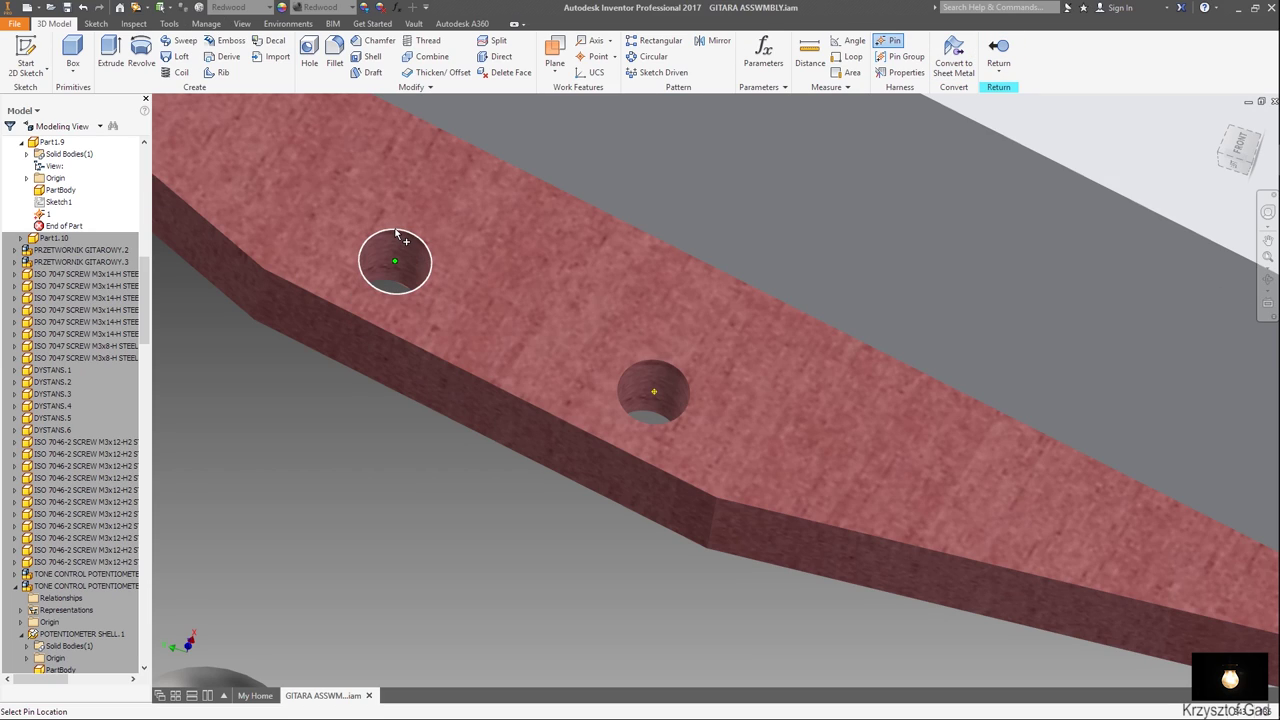
{"action": "left_click", "coordinate": [395, 232]}
{"action": "type", "text": "0"}
{"action": "key", "text": "Return"}
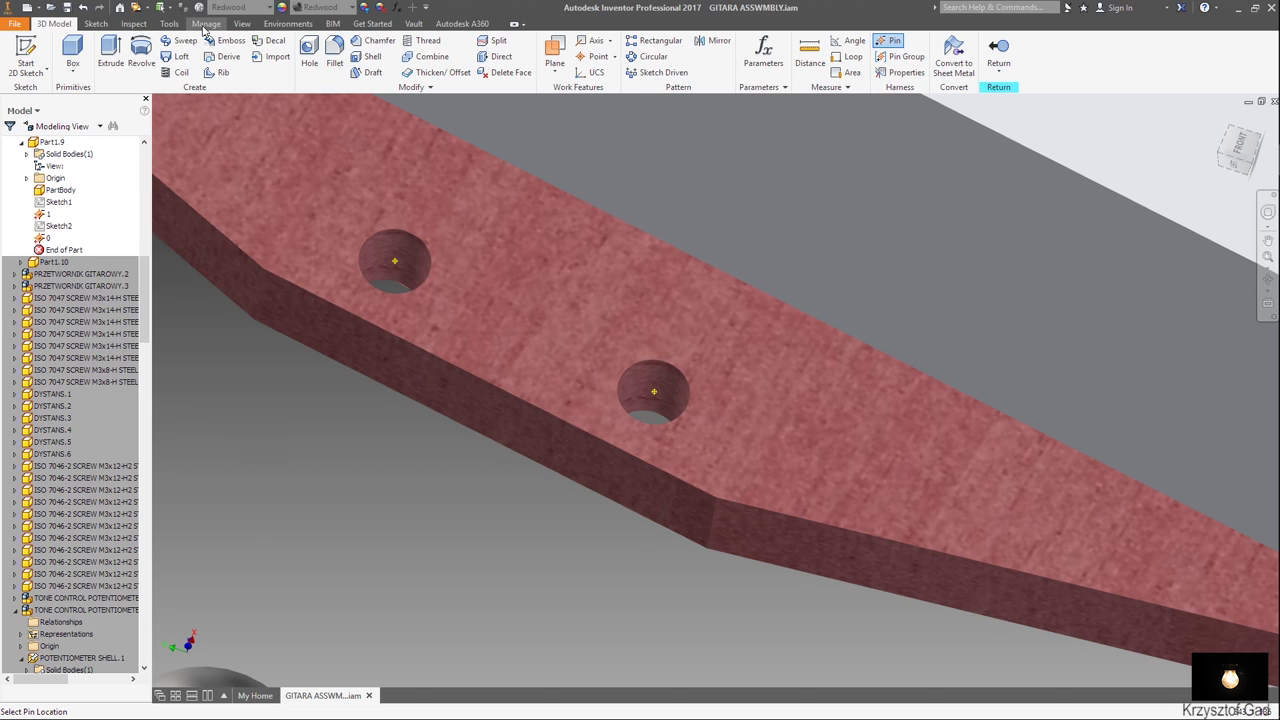
{"action": "left_click", "coordinate": [205, 25]}
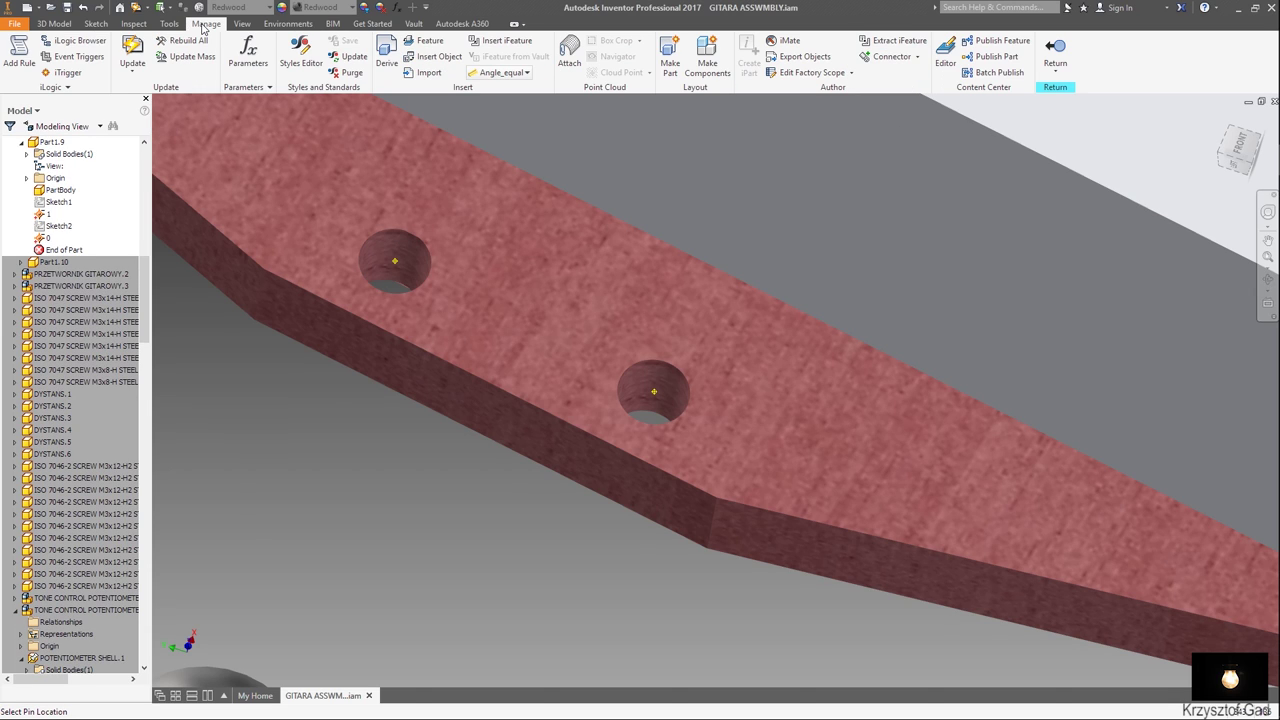
Author baseplate Part1.9 as a connector facing out from its face, then return up to OSLONA ZLOZEN:1.
{"action": "left_click", "coordinate": [891, 57]}
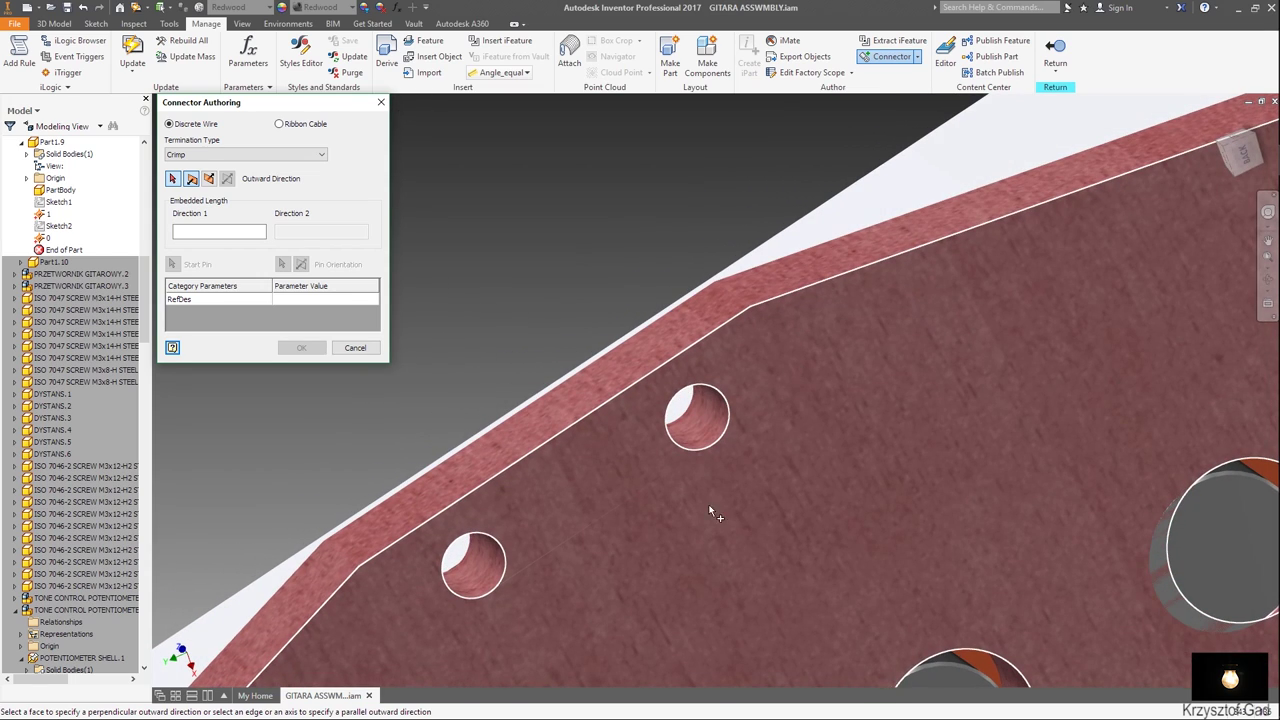
{"action": "left_click", "coordinate": [608, 517]}
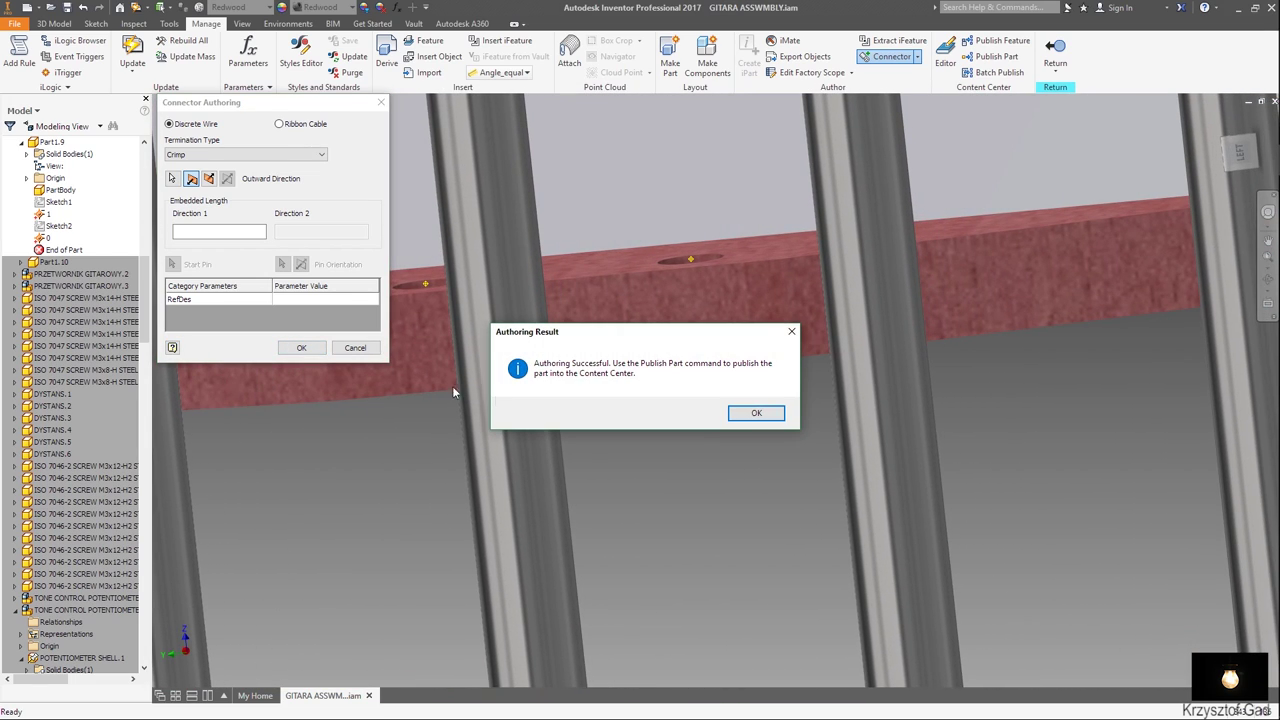
{"action": "left_click", "coordinate": [731, 418]}
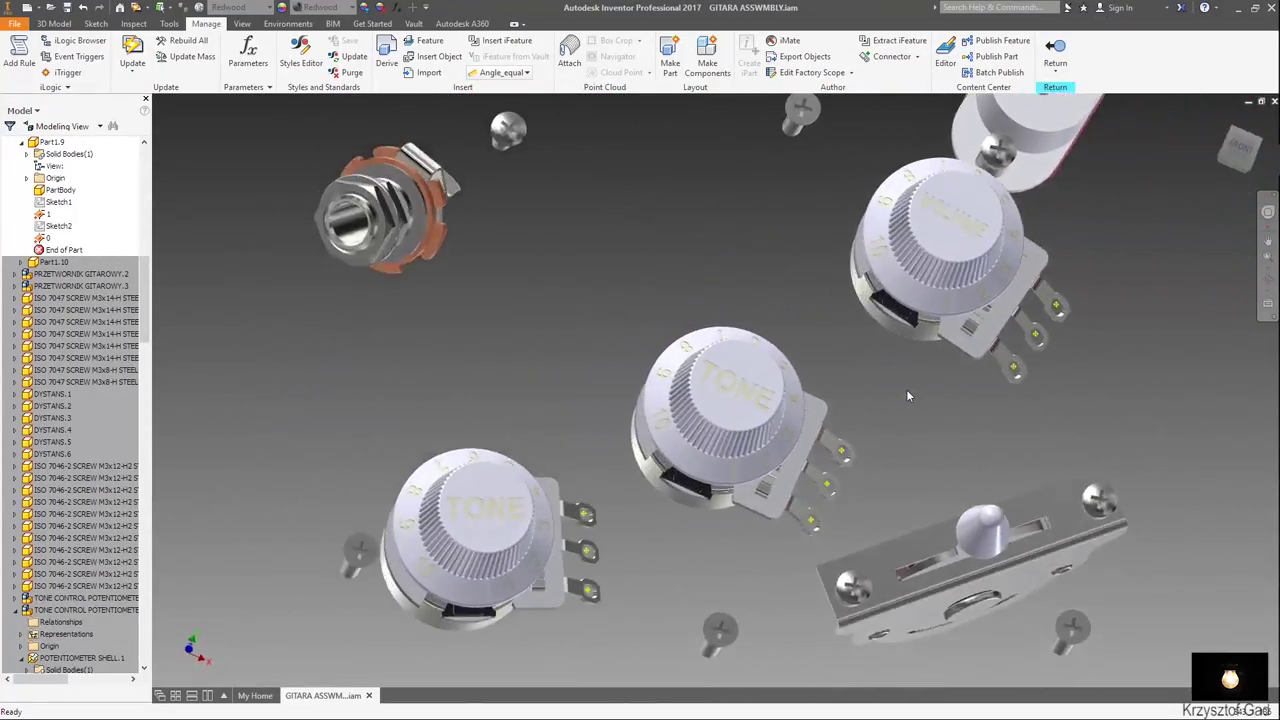
{"action": "left_click", "coordinate": [1052, 52]}
{"action": "left_click", "coordinate": [842, 52]}
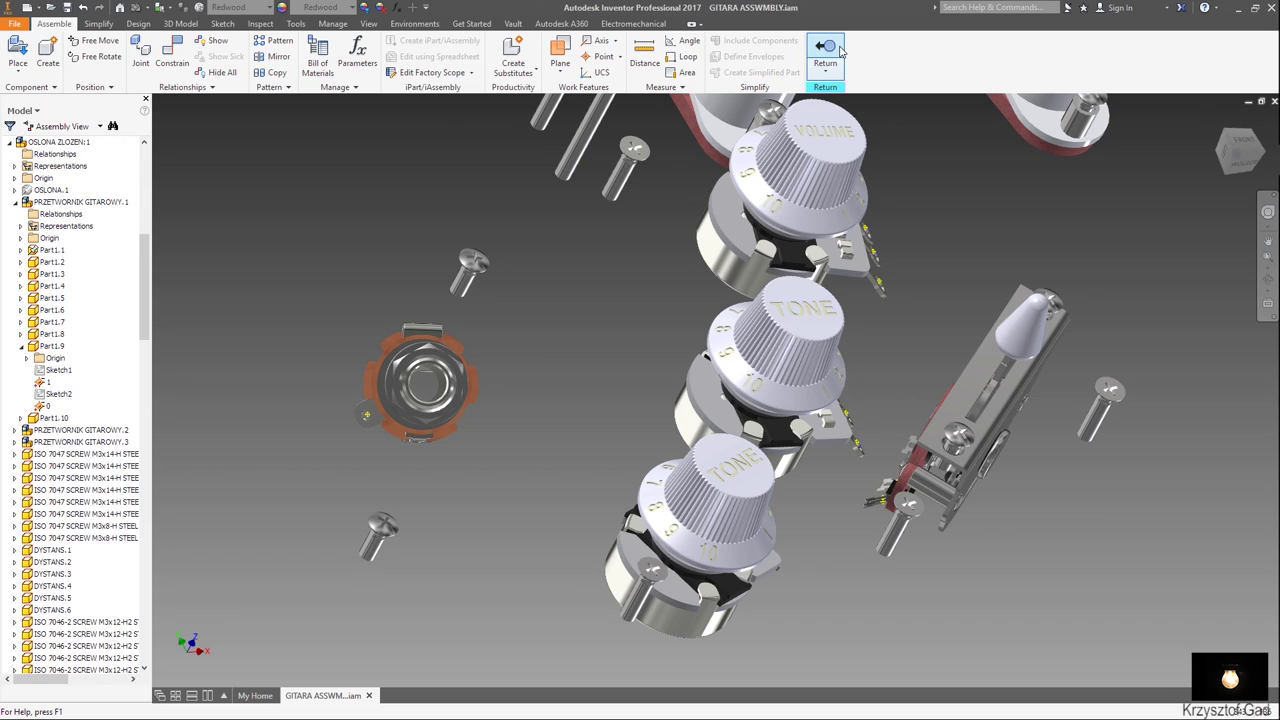
Return to the top-level GITARA ASSWMBLY assembly and collapse its browser tree.
{"action": "left_click", "coordinate": [827, 72]}
{"action": "left_click", "coordinate": [858, 160]}
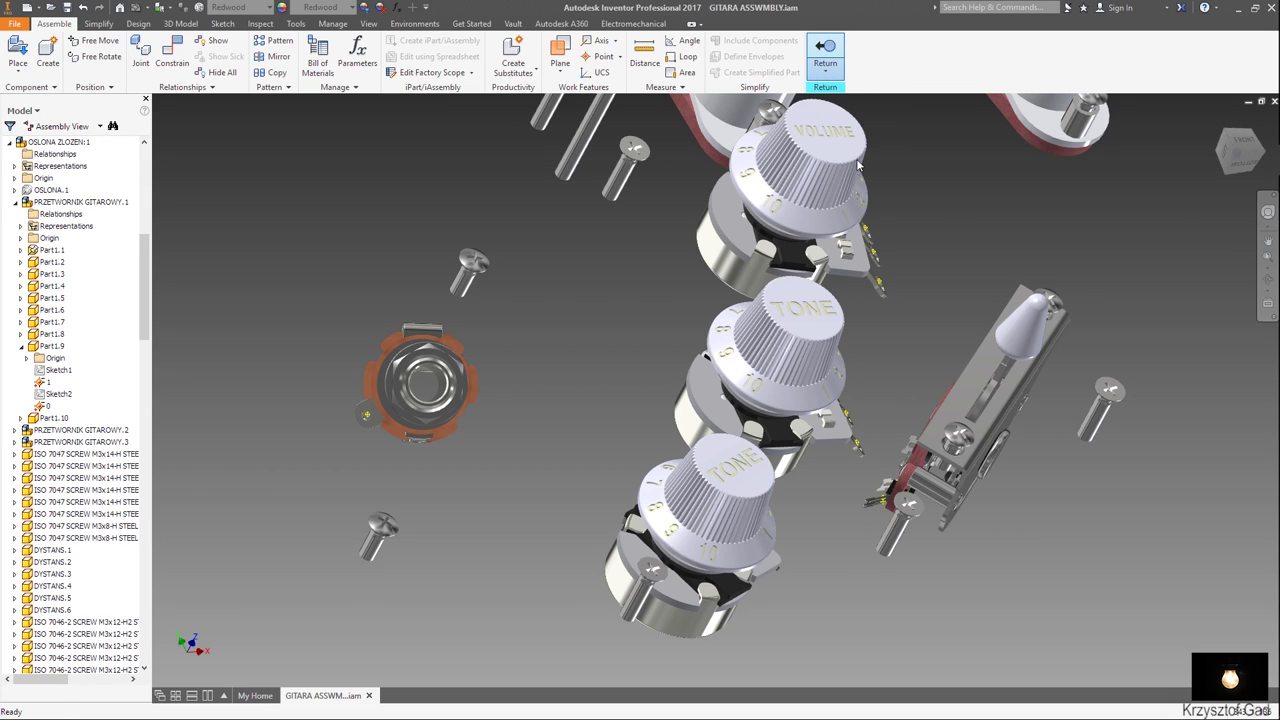
{"action": "left_click", "coordinate": [9, 143]}
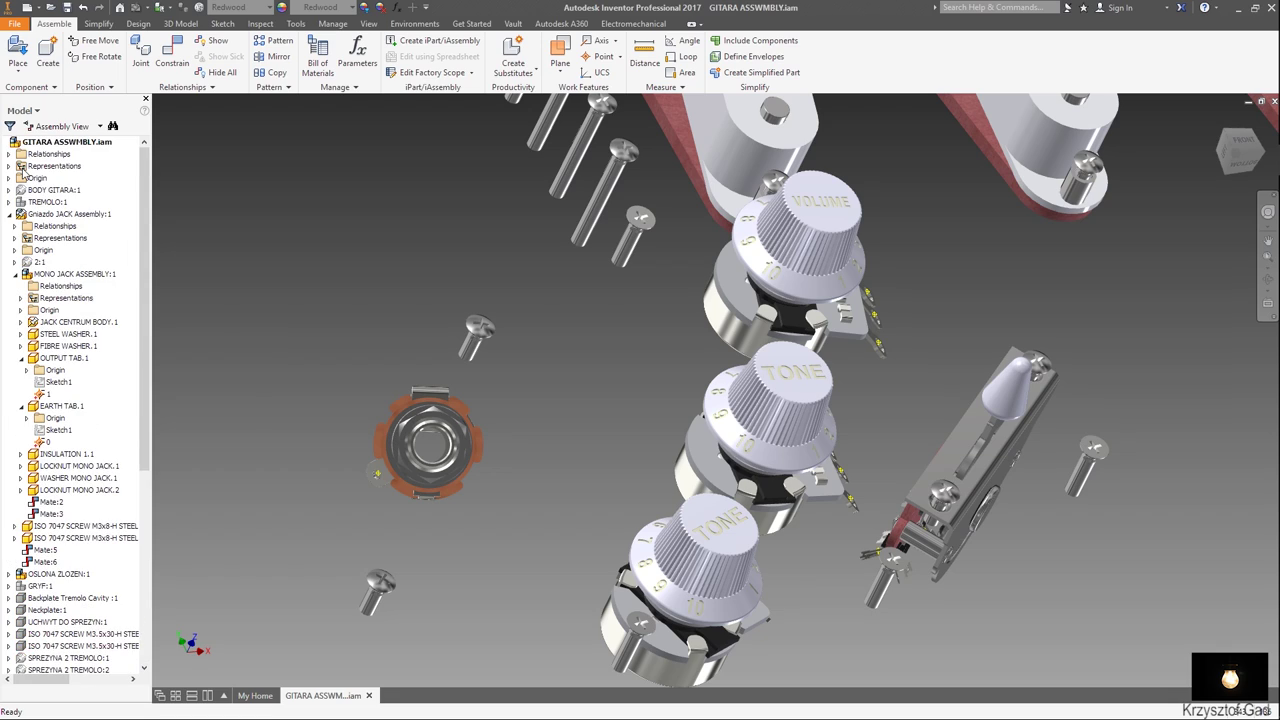
{"action": "right_click", "coordinate": [49, 143]}
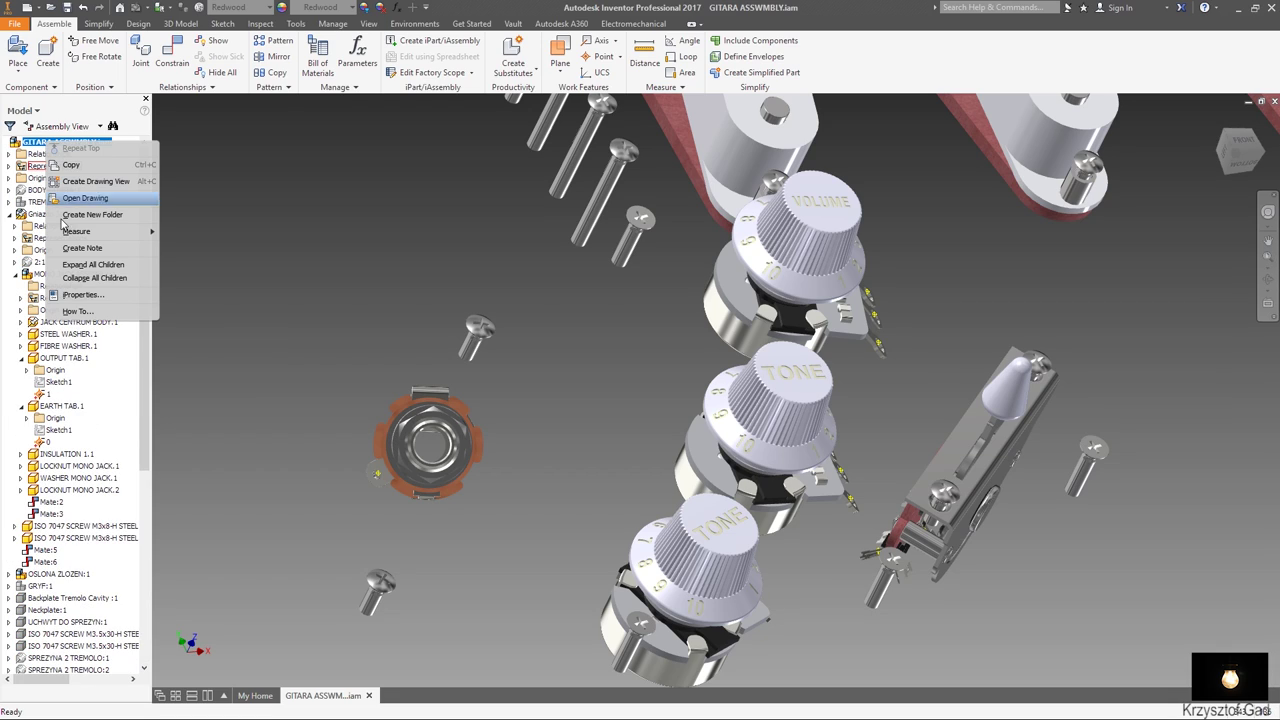
{"action": "left_click", "coordinate": [82, 277]}
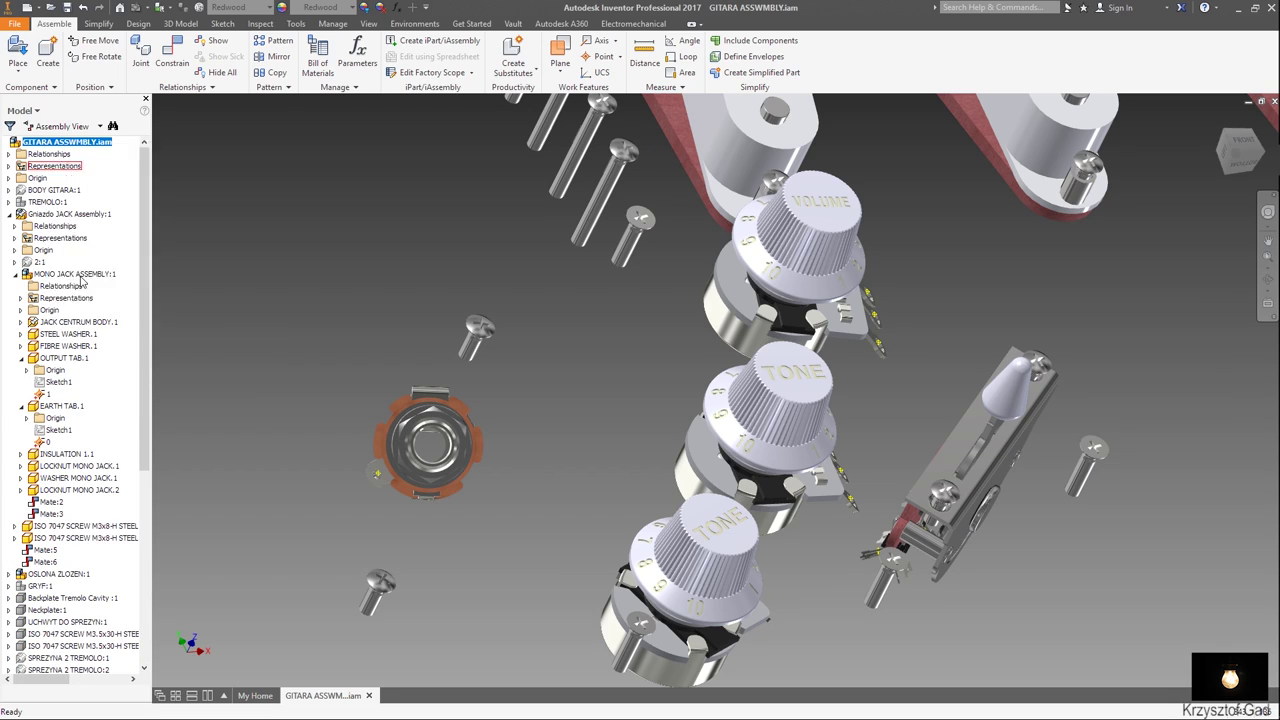
Turn visibility back on for BODY GITARA:1.
{"action": "right_click", "coordinate": [37, 193]}
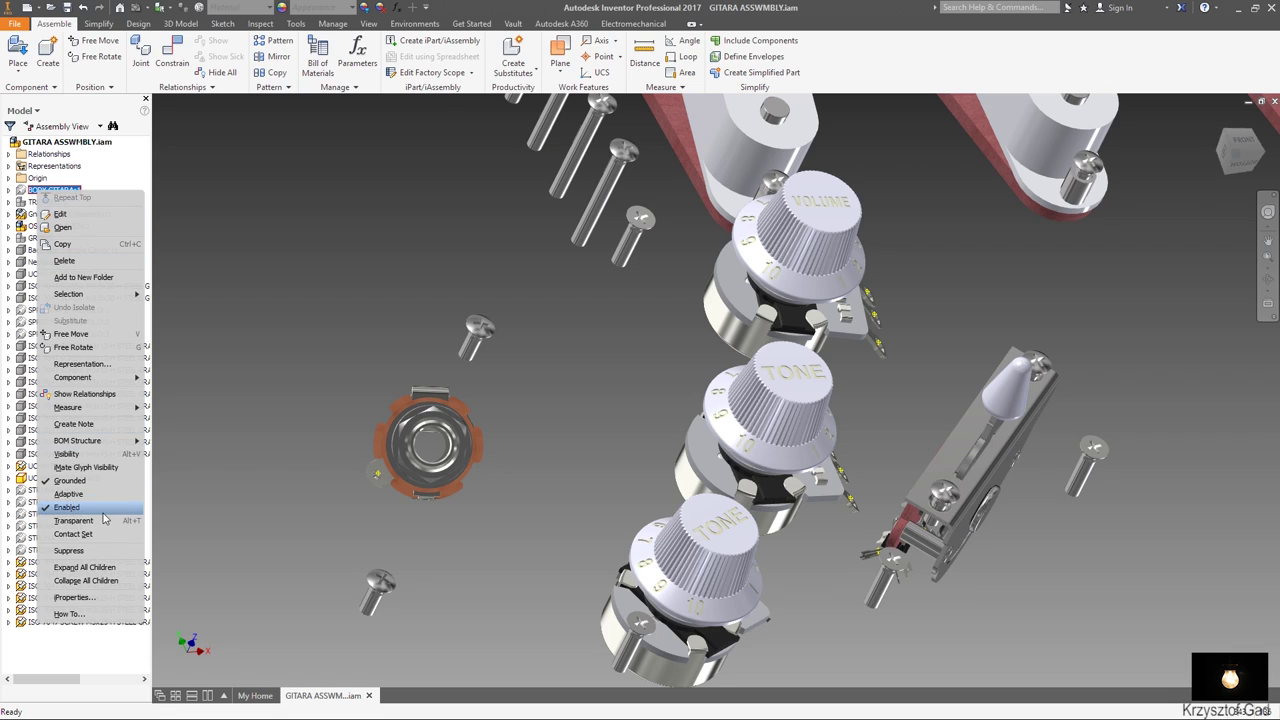
{"action": "left_click", "coordinate": [104, 455]}
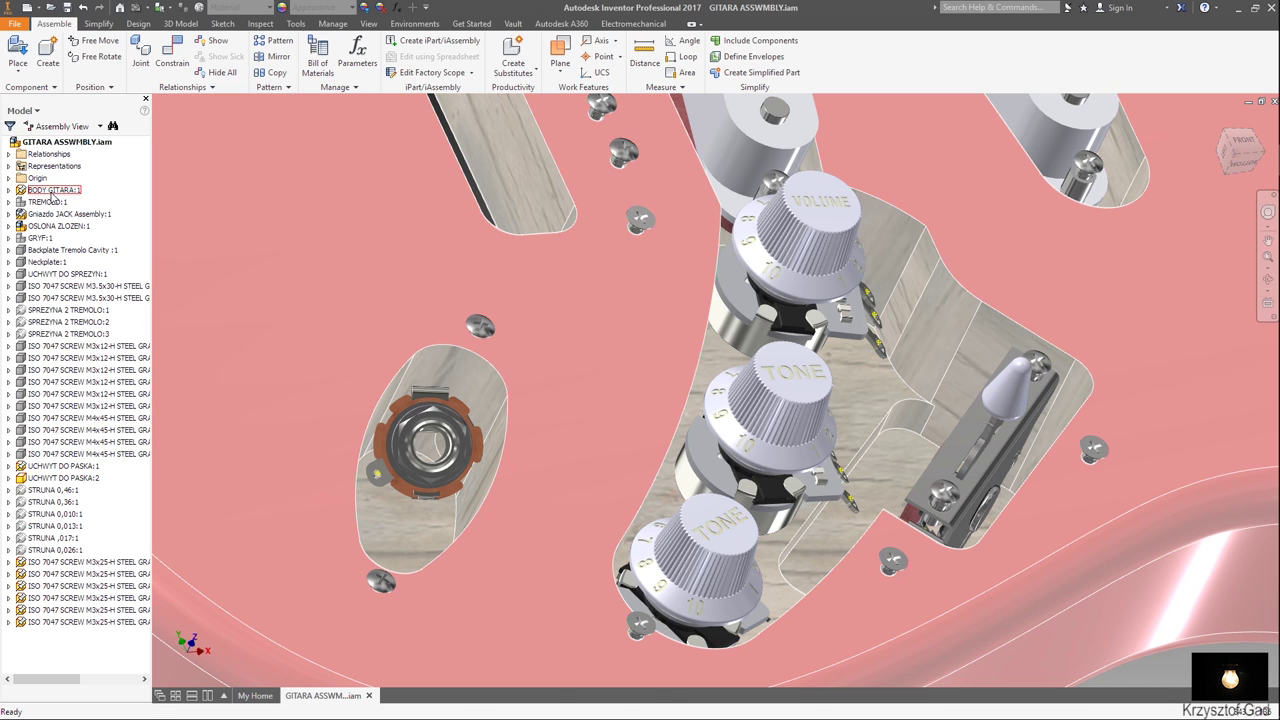
{"action": "right_click", "coordinate": [52, 192]}
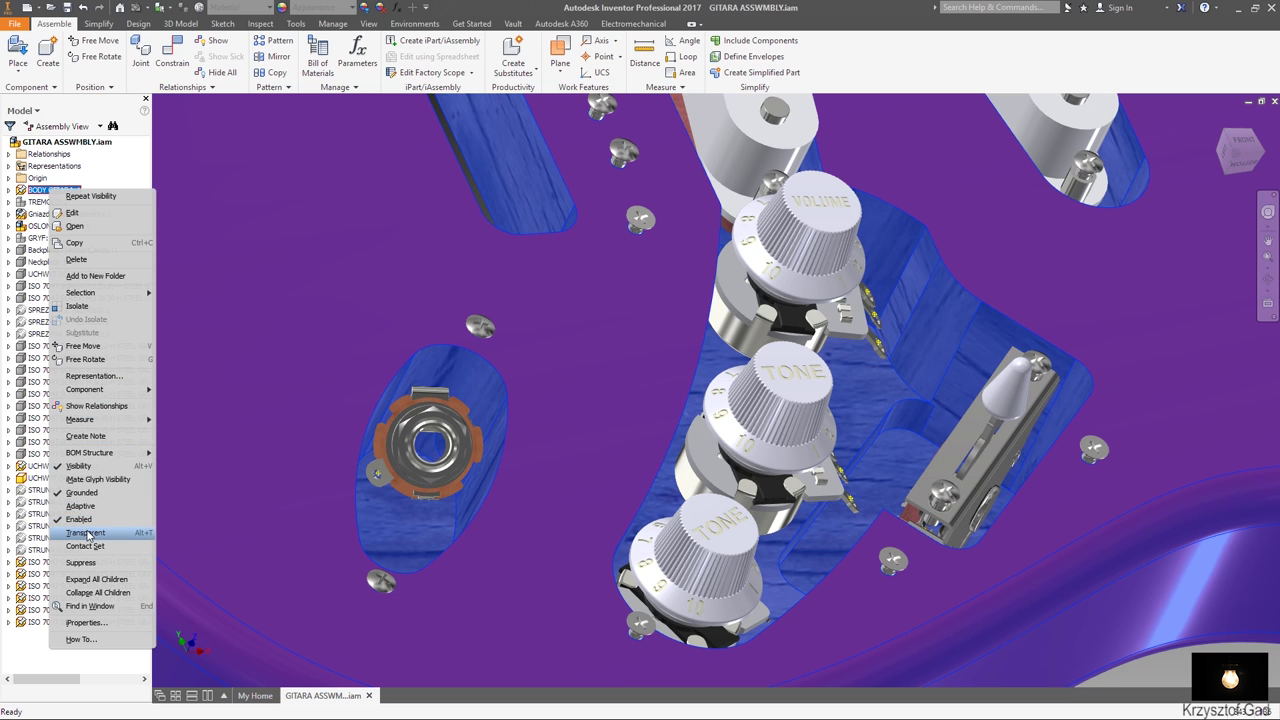
Make the guitar body transparent and view the pot and switch area from several angles.
{"action": "left_click", "coordinate": [88, 533]}
{"action": "key", "text": "F6"}
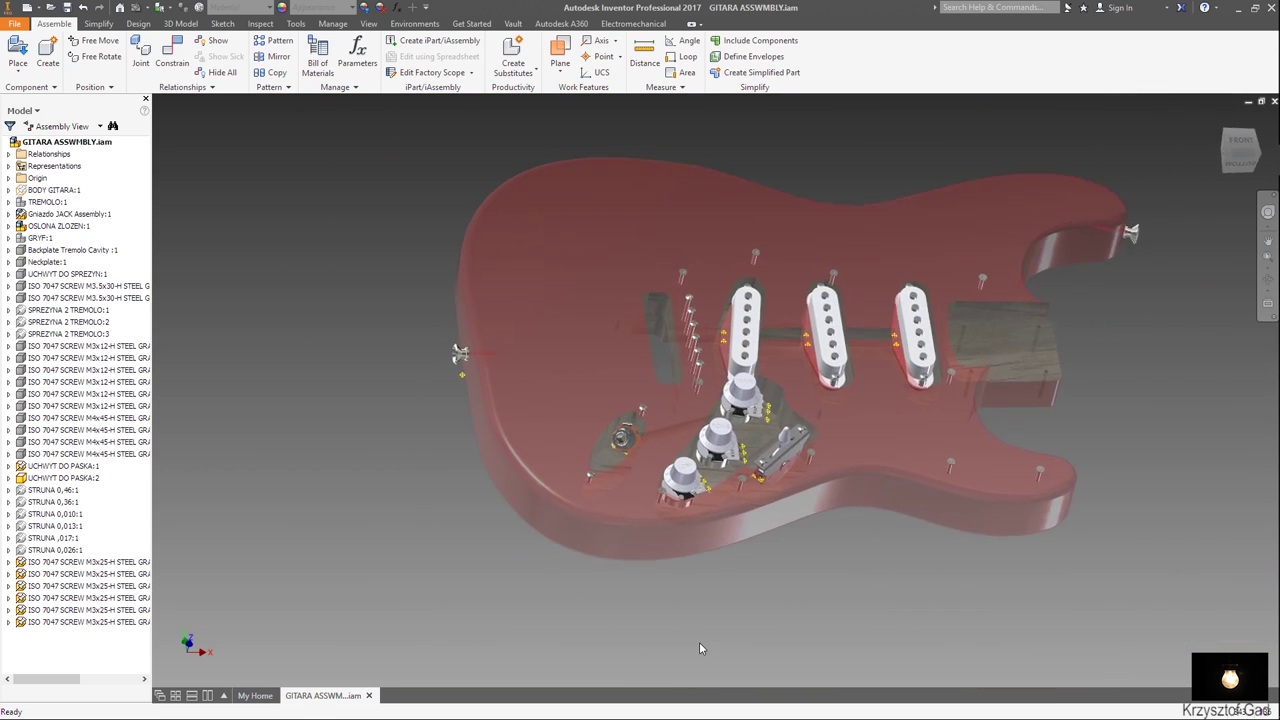
{"action": "key", "text": "F5"}
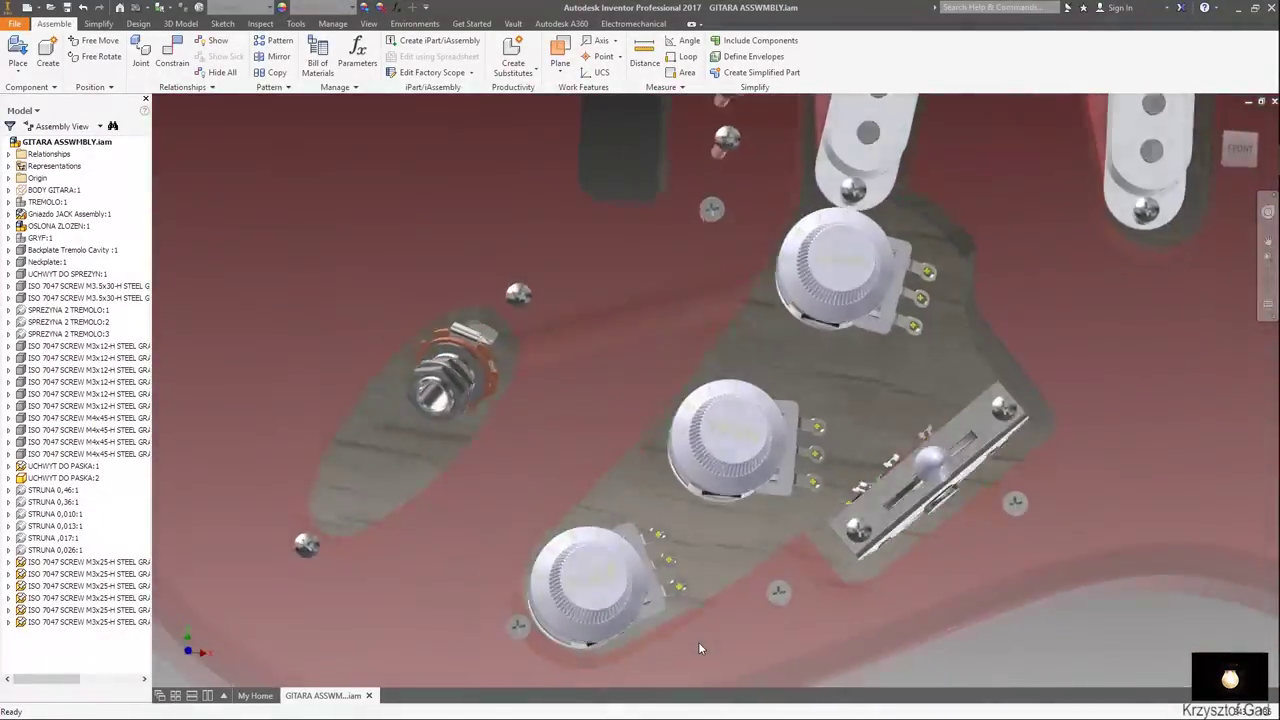
{"action": "key", "text": "F5"}
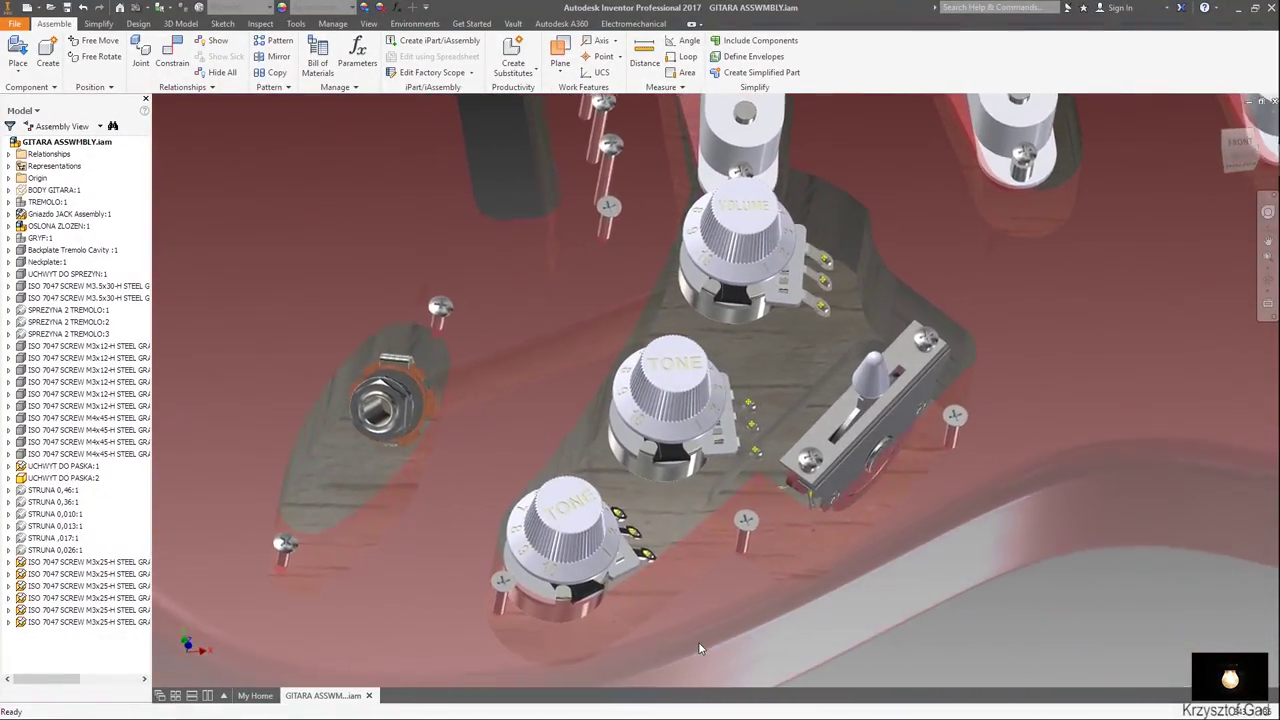
{"action": "key", "text": "F5"}
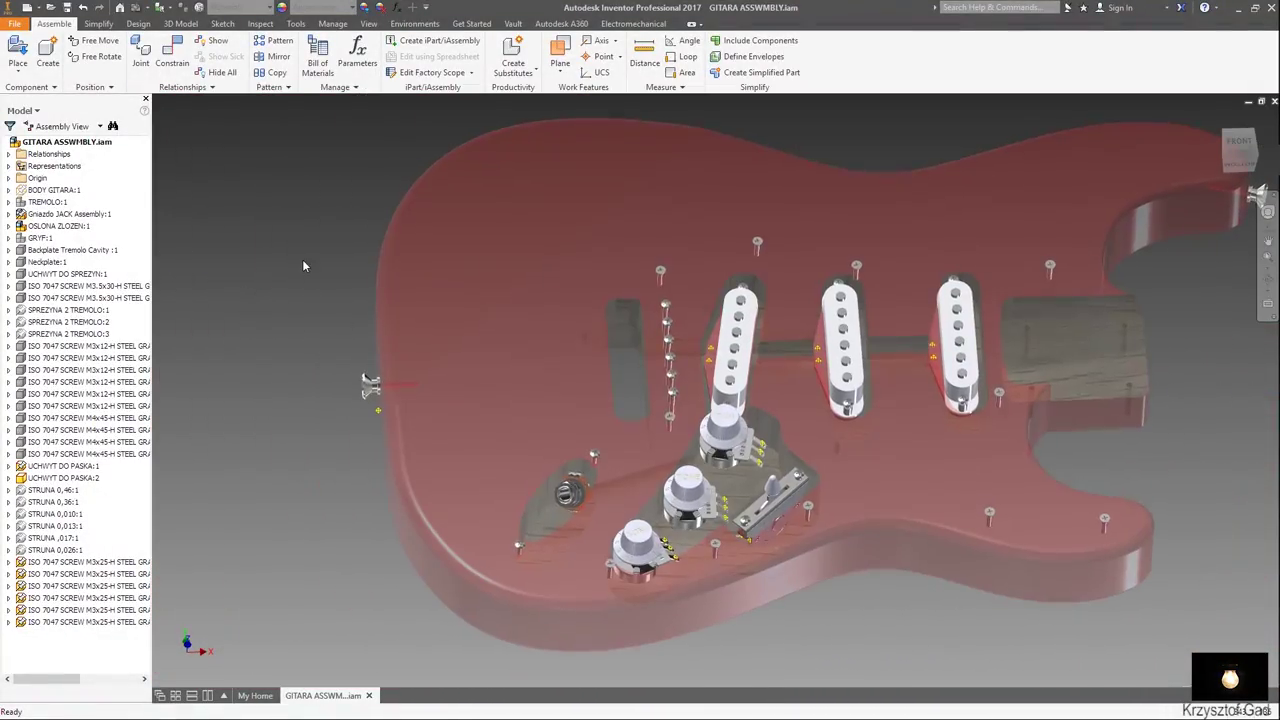
{"action": "key", "text": "F5"}
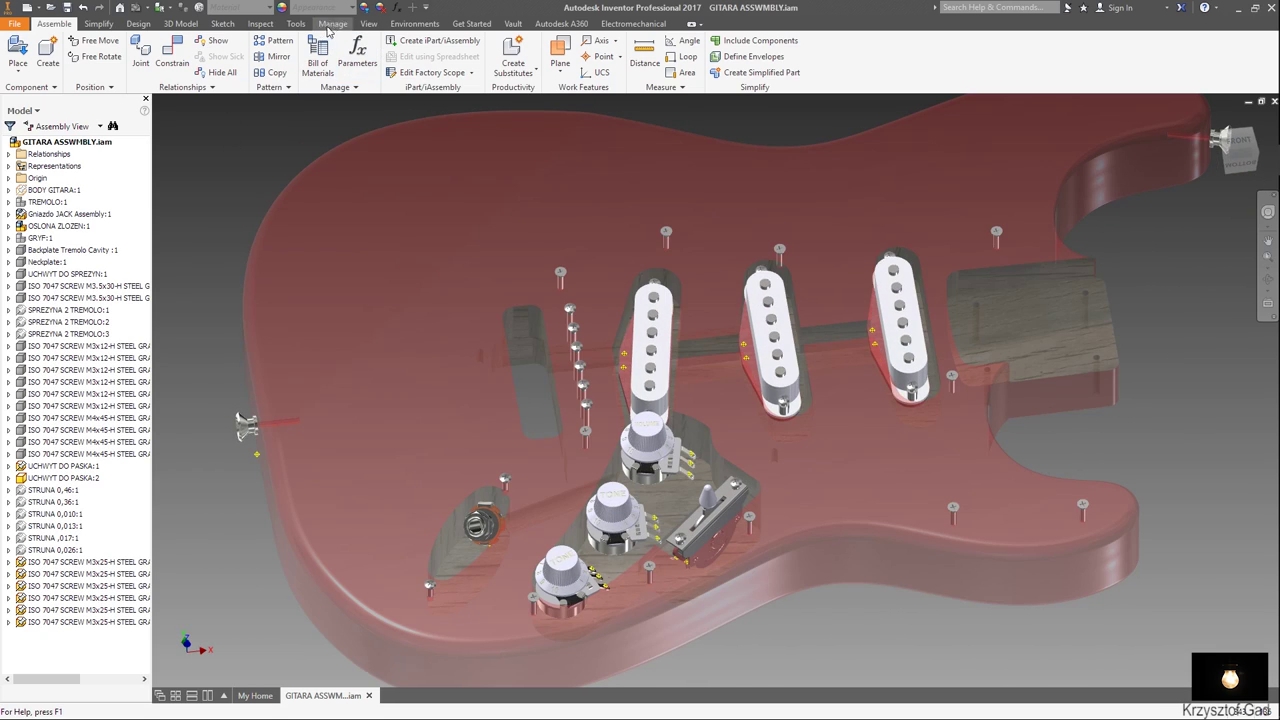
Launch the Cable and Harness environment from the Environments tab.
{"action": "left_click", "coordinate": [335, 24]}
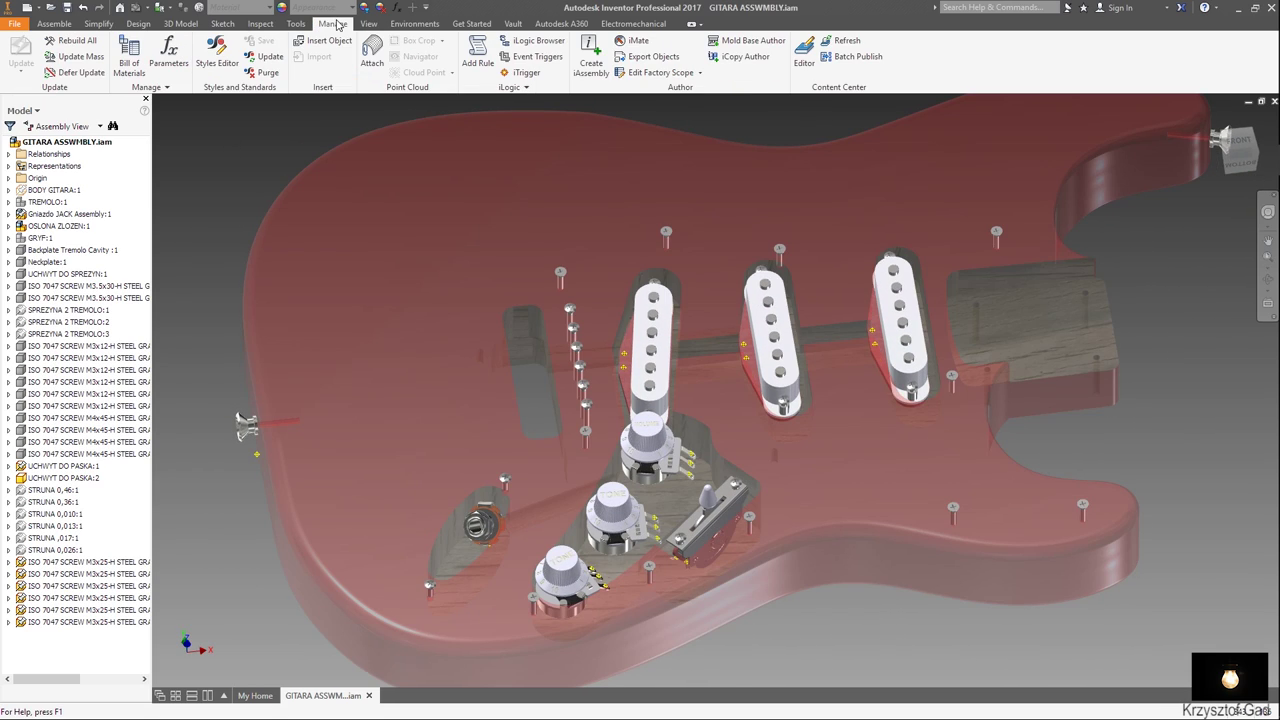
{"action": "left_click", "coordinate": [298, 24]}
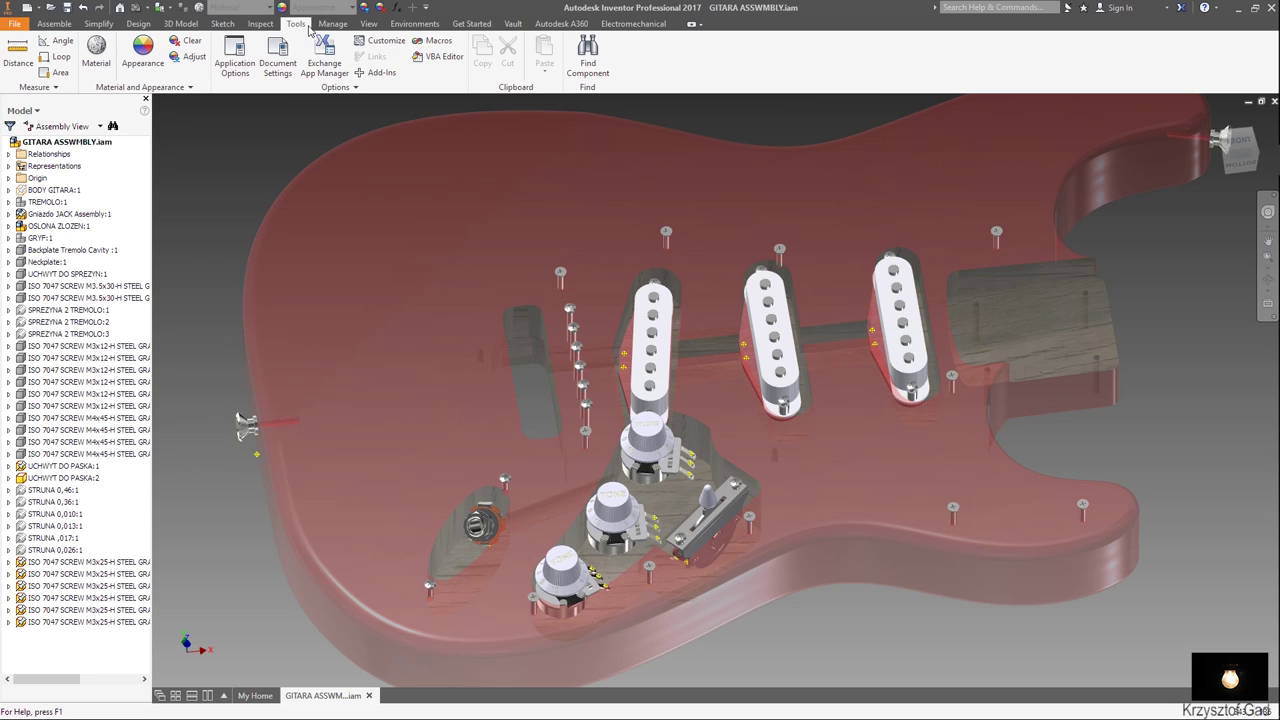
{"action": "left_click", "coordinate": [336, 24]}
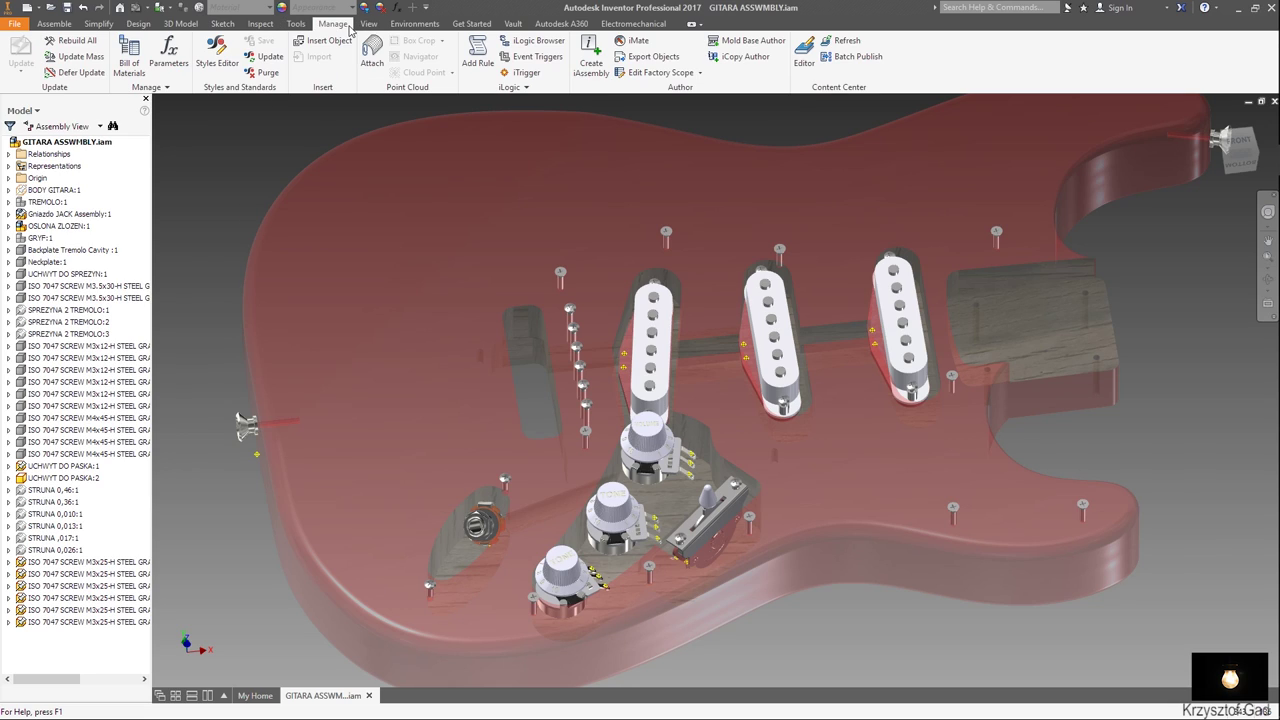
{"action": "left_click", "coordinate": [415, 24]}
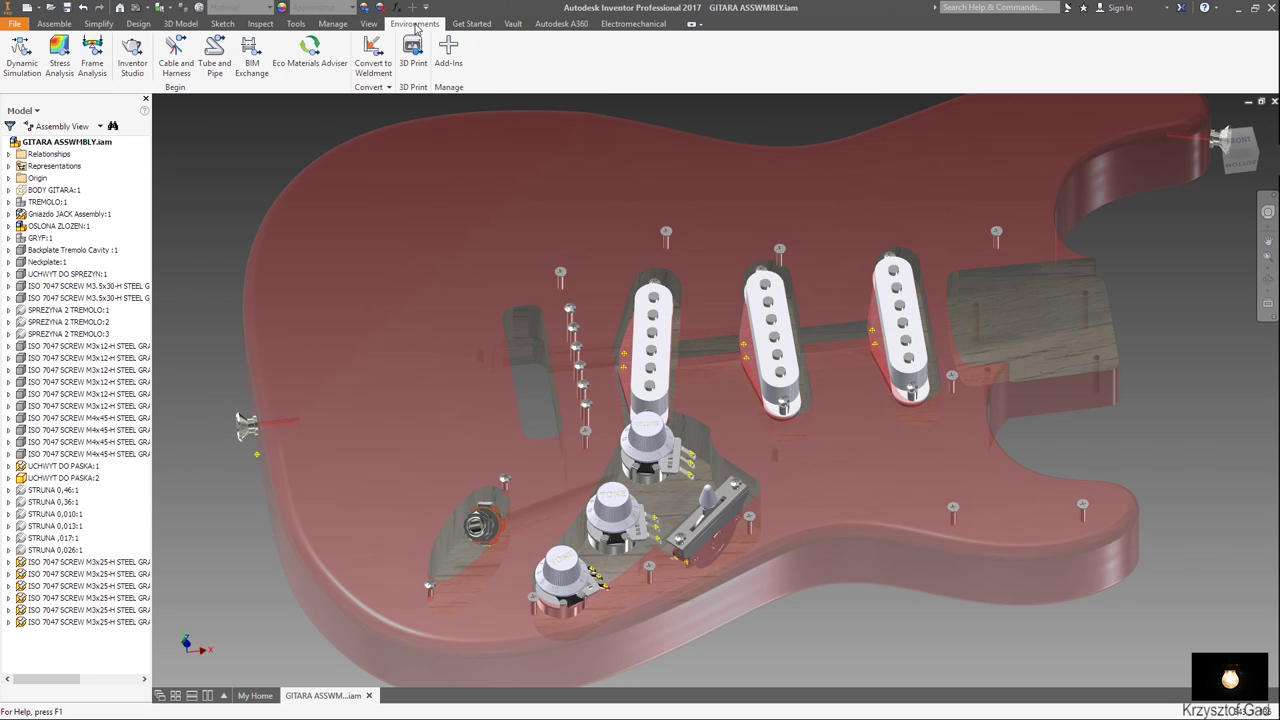
{"action": "left_click", "coordinate": [180, 60]}
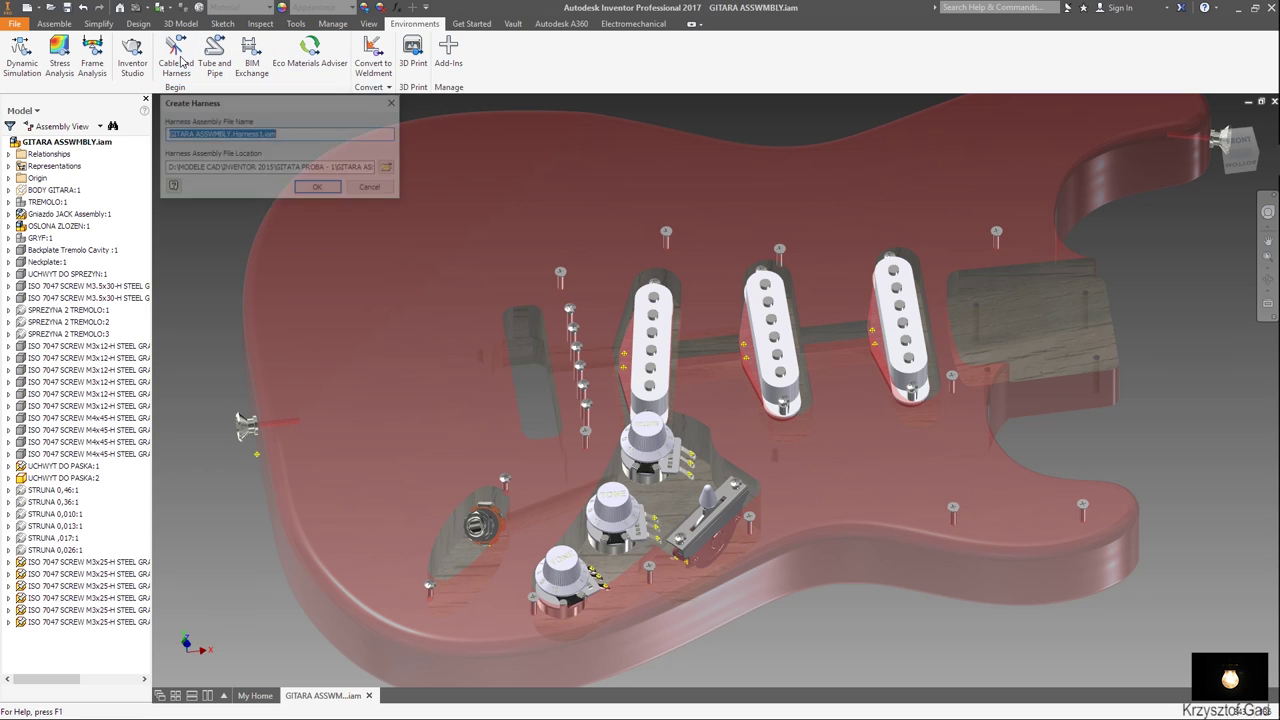
Accept harness GITARA ASSWMBLY.Harness1.iam and set up a Generic 18AWG-BLU wire.
{"action": "left_click", "coordinate": [320, 189]}
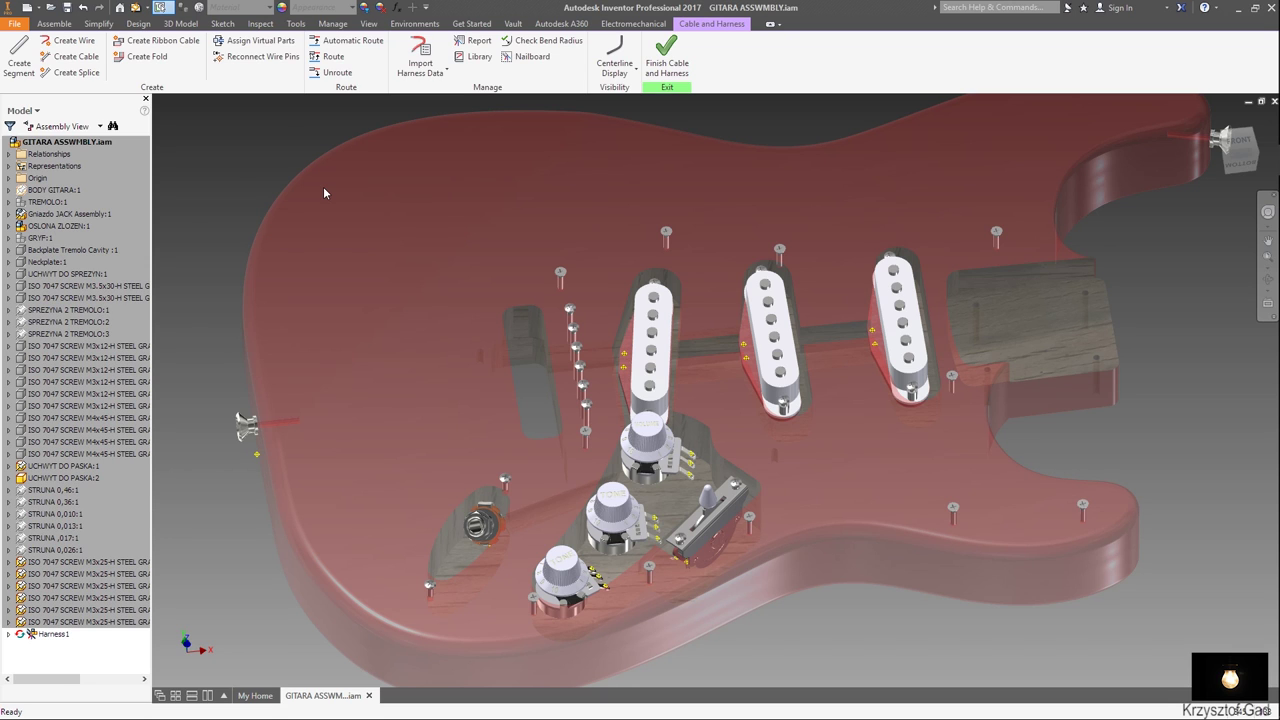
{"action": "left_click", "coordinate": [80, 42]}
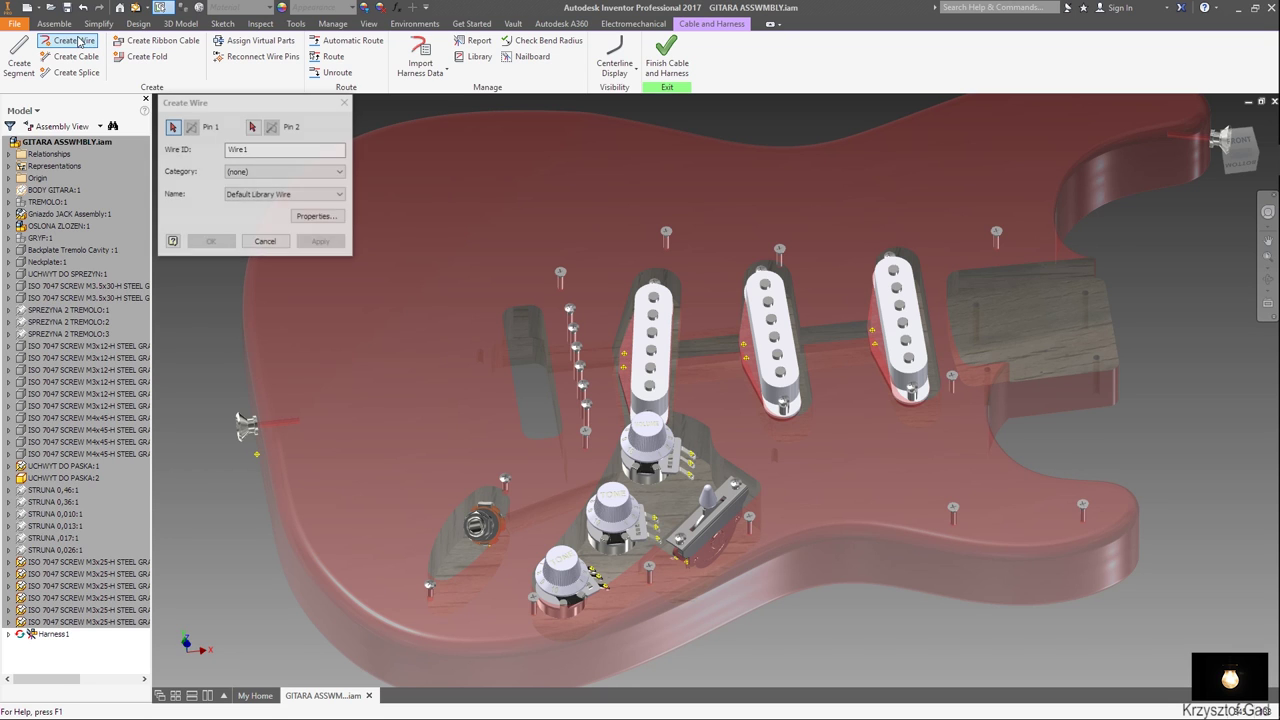
{"action": "scroll", "coordinate": [369, 521], "scroll_direction": "down", "scroll_amount": 5}
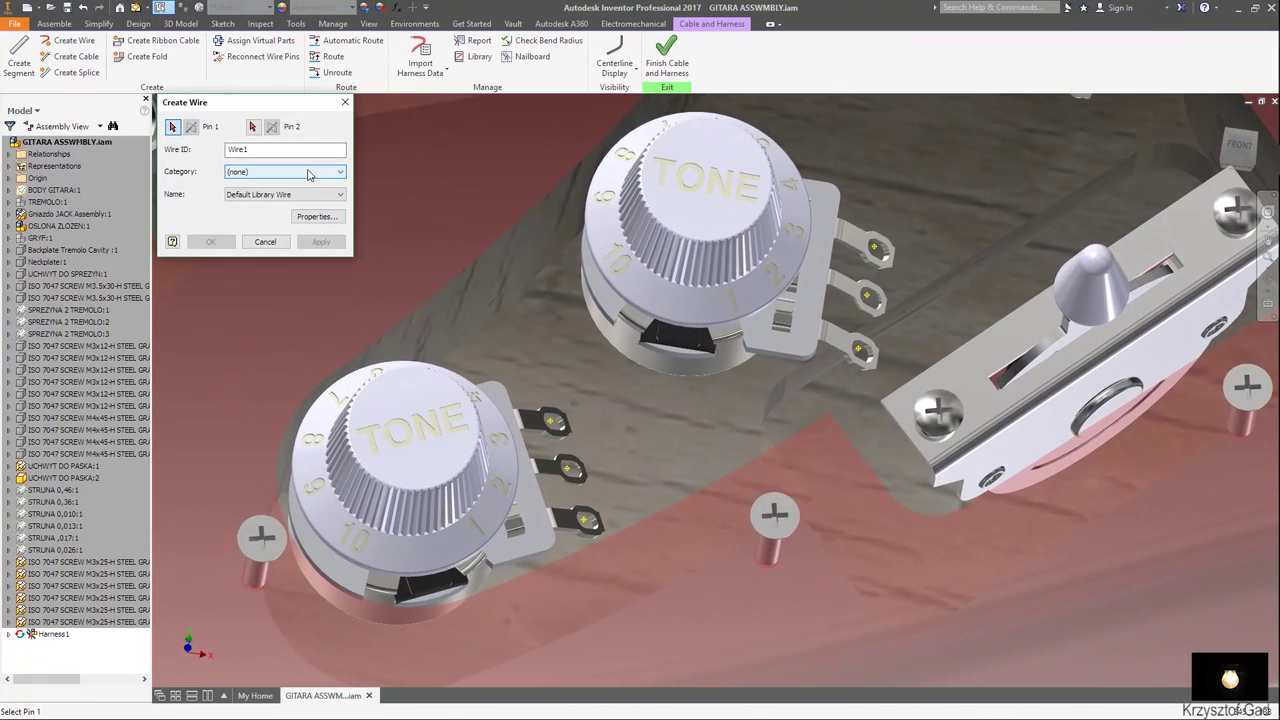
{"action": "left_click", "coordinate": [340, 172]}
{"action": "left_click", "coordinate": [279, 214]}
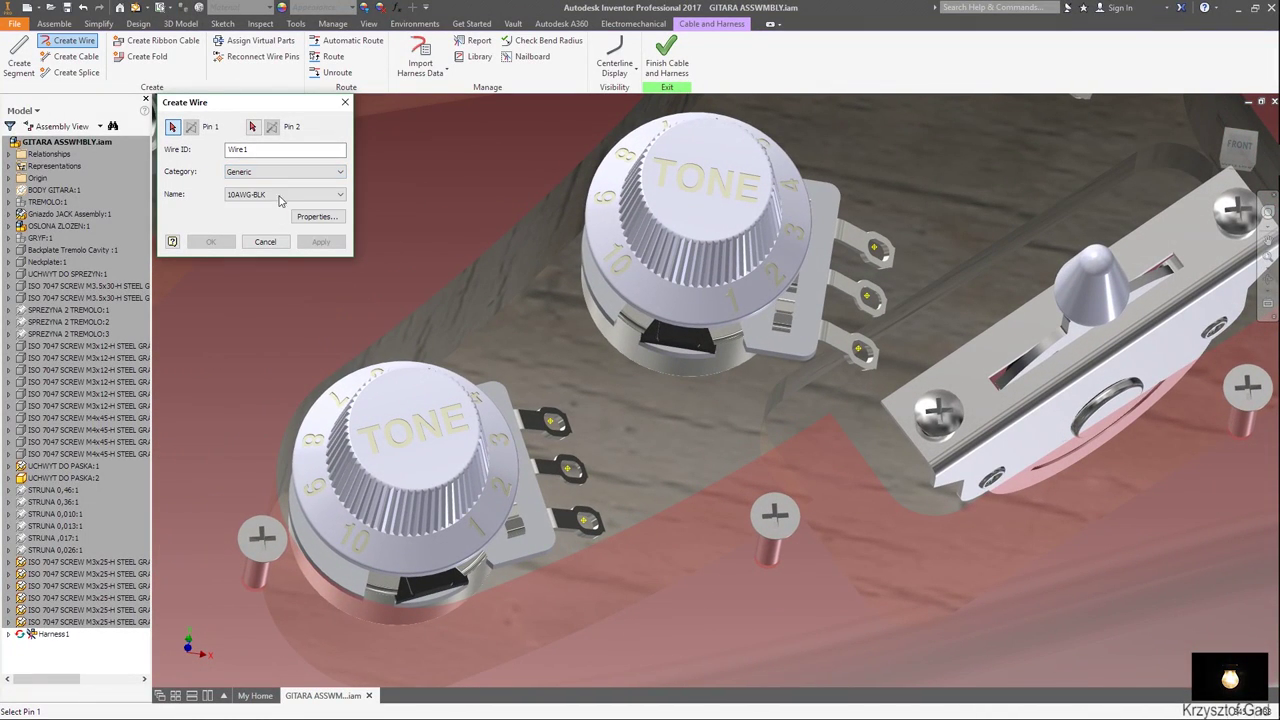
{"action": "left_click", "coordinate": [278, 199]}
{"action": "scroll", "coordinate": [312, 385], "scroll_direction": "down", "scroll_amount": 2}
{"action": "scroll", "coordinate": [310, 386], "scroll_direction": "down", "scroll_amount": 2}
{"action": "scroll", "coordinate": [308, 388], "scroll_direction": "down", "scroll_amount": 2}
{"action": "scroll", "coordinate": [308, 388], "scroll_direction": "down", "scroll_amount": 1}
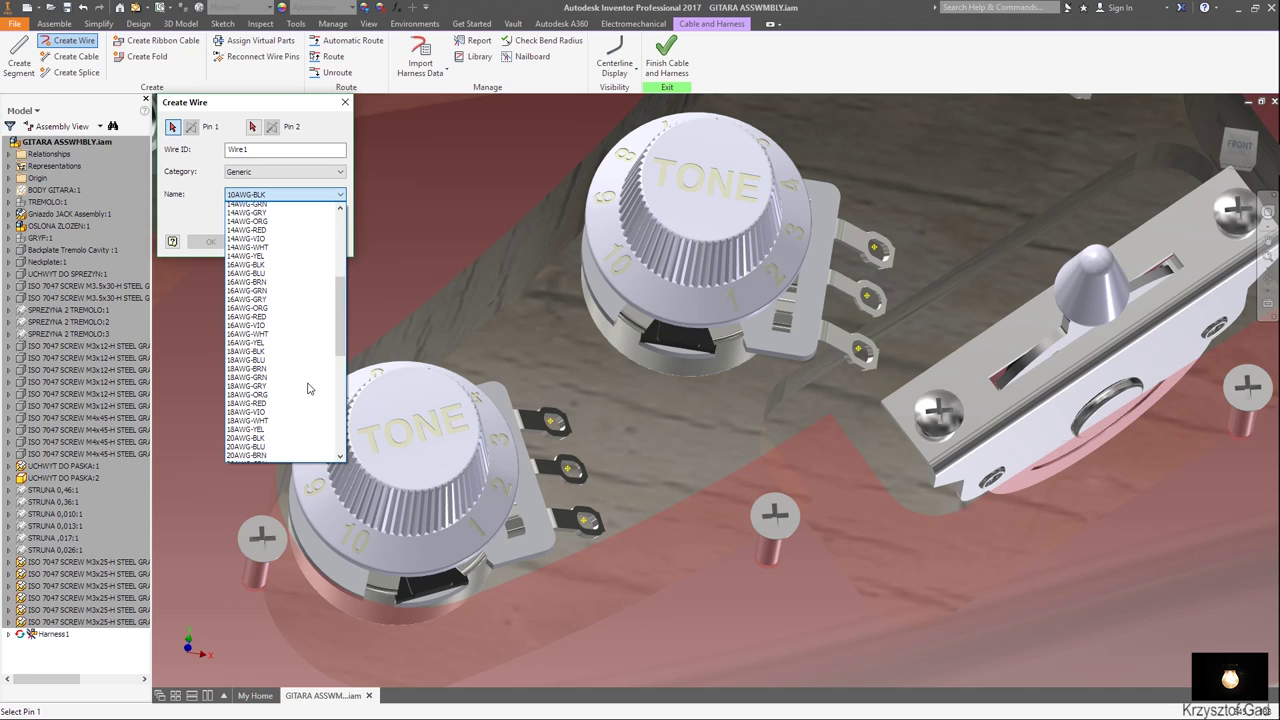
{"action": "scroll", "coordinate": [306, 388], "scroll_direction": "down", "scroll_amount": 1}
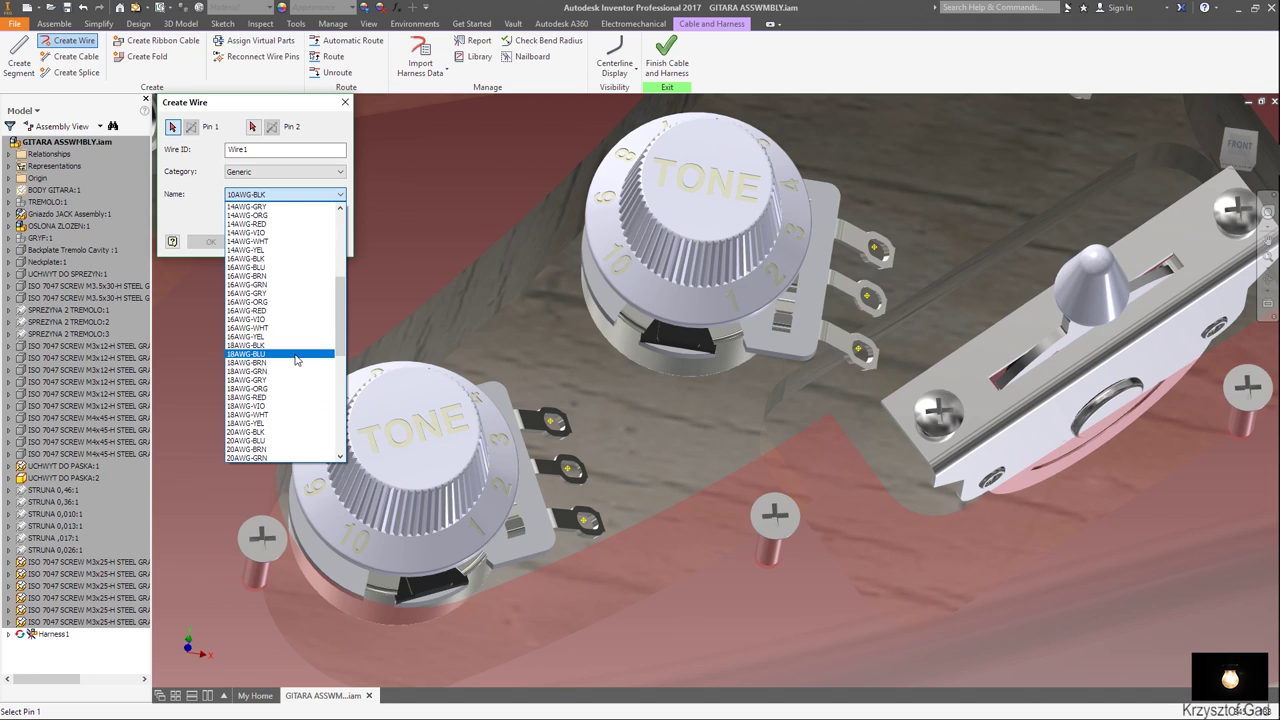
{"action": "left_click", "coordinate": [296, 355]}
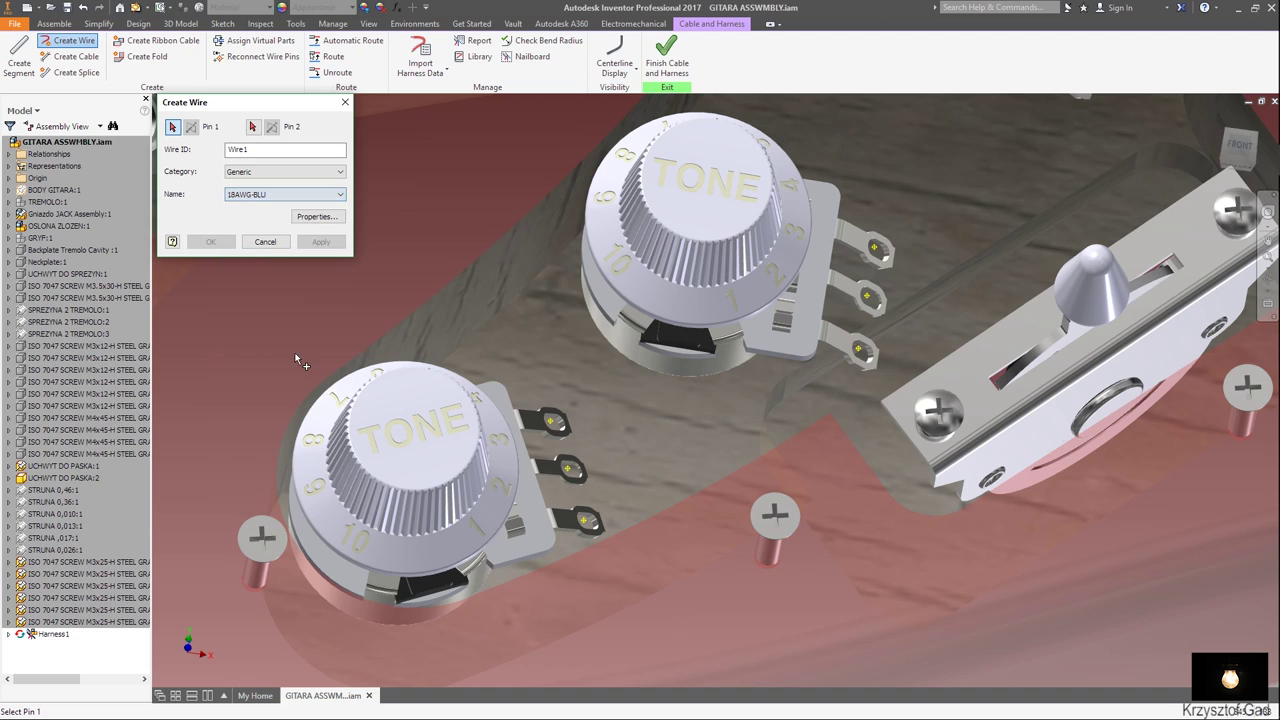
Run the blue wire from the Tone pot's Pin 3 to the selector switch pin.
{"action": "left_click", "coordinate": [557, 425]}
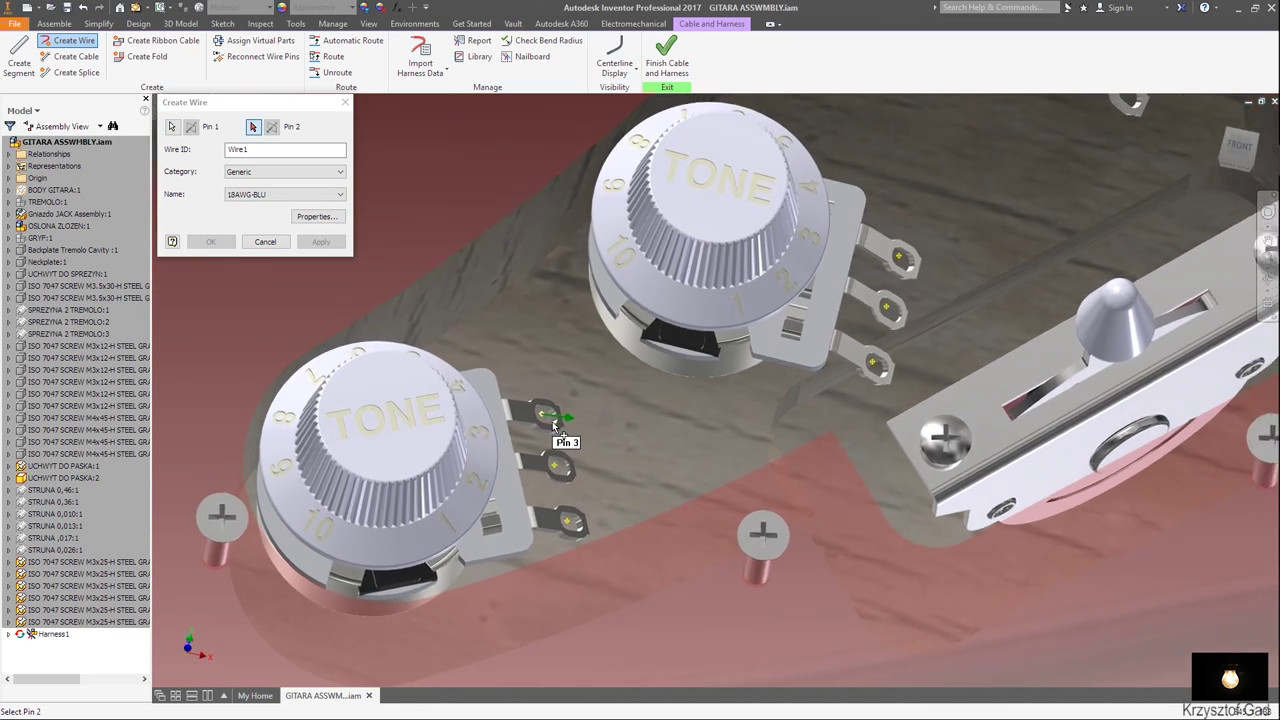
{"action": "scroll", "coordinate": [552, 421], "scroll_direction": "down", "scroll_amount": 2}
{"action": "scroll", "coordinate": [552, 421], "scroll_direction": "down", "scroll_amount": 2}
{"action": "scroll", "coordinate": [552, 421], "scroll_direction": "down", "scroll_amount": 2}
{"action": "scroll", "coordinate": [552, 421], "scroll_direction": "up", "scroll_amount": 3}
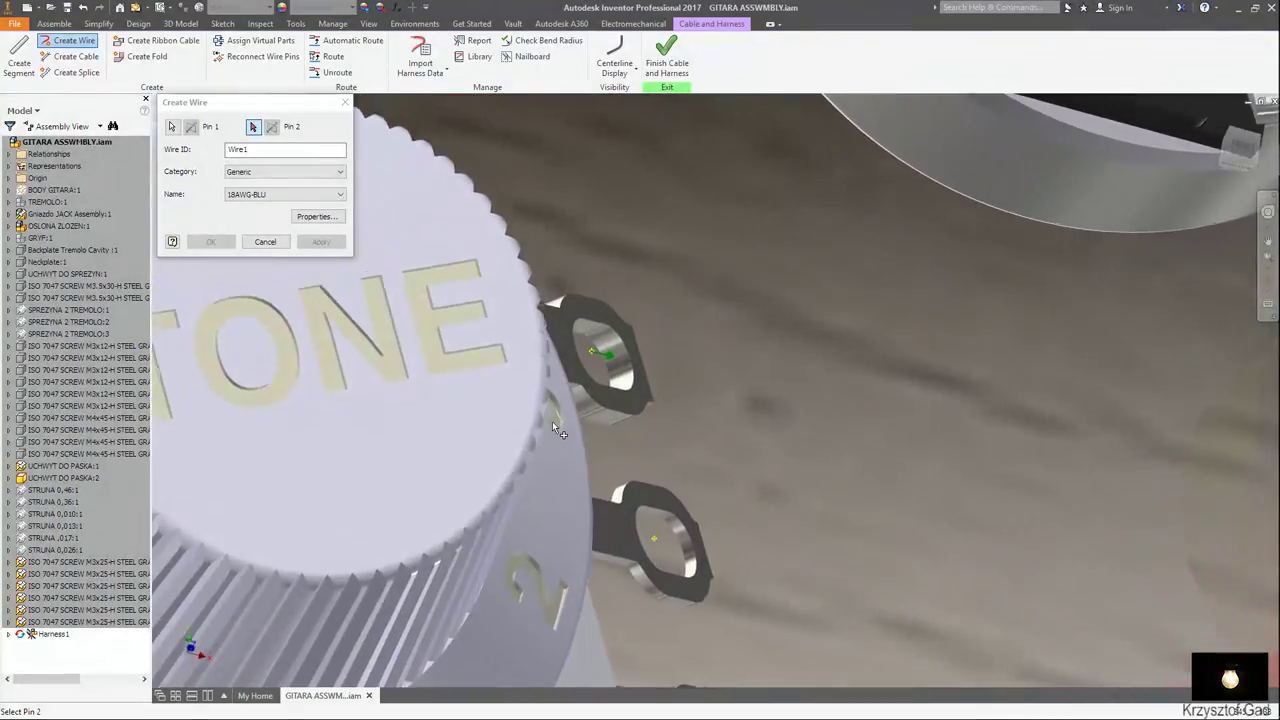
{"action": "scroll", "coordinate": [552, 421], "scroll_direction": "up", "scroll_amount": 3}
{"action": "scroll", "coordinate": [552, 421], "scroll_direction": "up", "scroll_amount": 3}
{"action": "scroll", "coordinate": [552, 421], "scroll_direction": "up", "scroll_amount": 2}
{"action": "scroll", "coordinate": [552, 421], "scroll_direction": "down", "scroll_amount": 2}
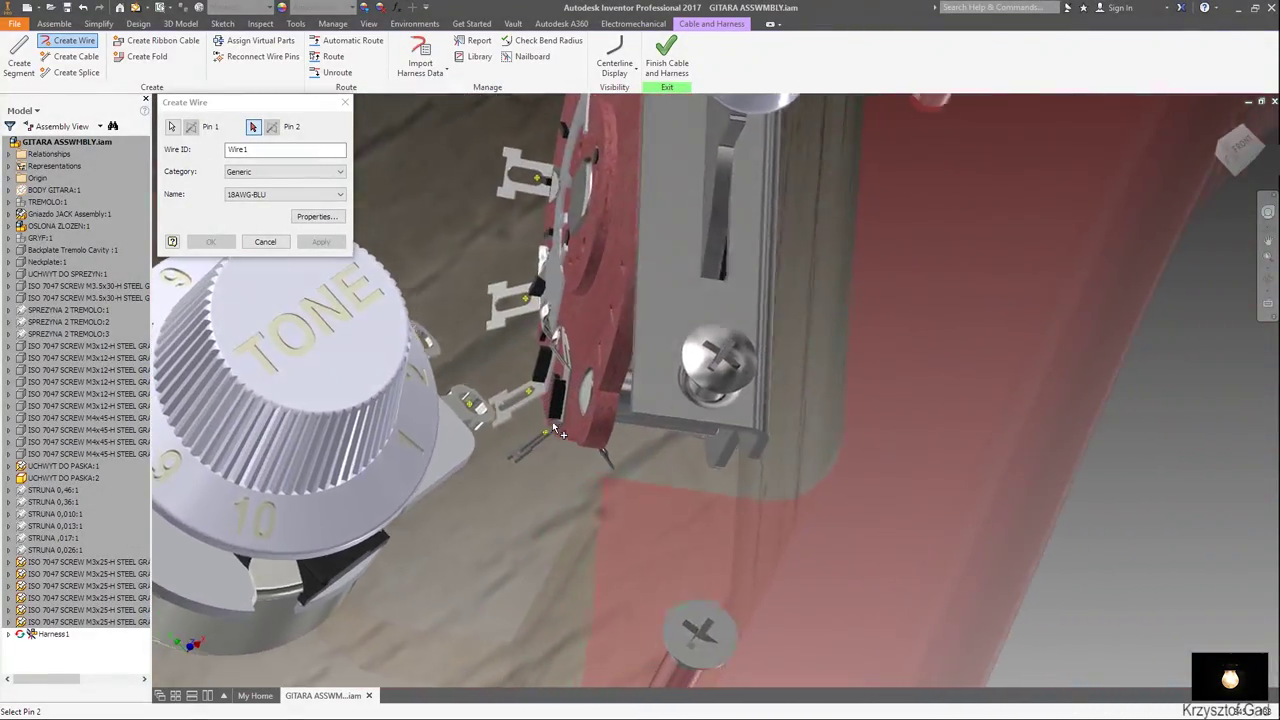
{"action": "scroll", "coordinate": [552, 421], "scroll_direction": "down", "scroll_amount": 2}
{"action": "scroll", "coordinate": [552, 421], "scroll_direction": "down", "scroll_amount": 2}
{"action": "scroll", "coordinate": [552, 421], "scroll_direction": "down", "scroll_amount": 2}
{"action": "middle_click_drag", "start_coordinate": [553, 424], "coordinate": [427, 433], "text": "shift"}
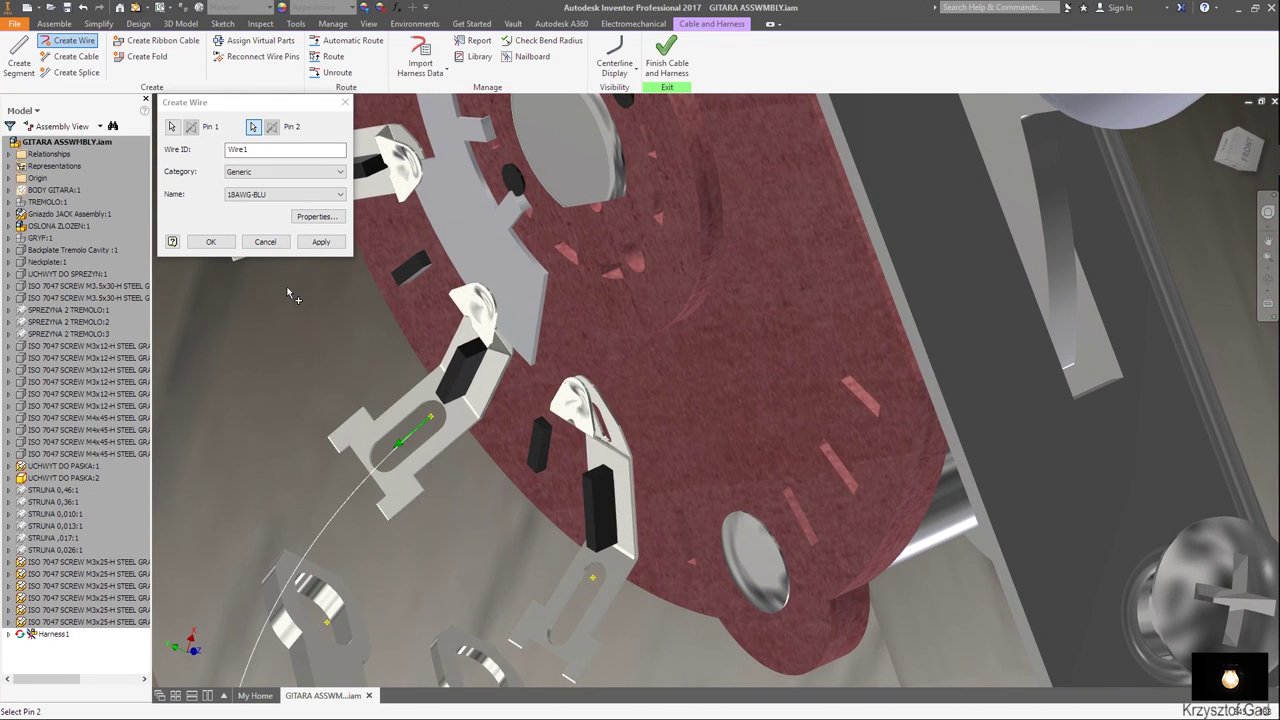
{"action": "left_click", "coordinate": [321, 243]}
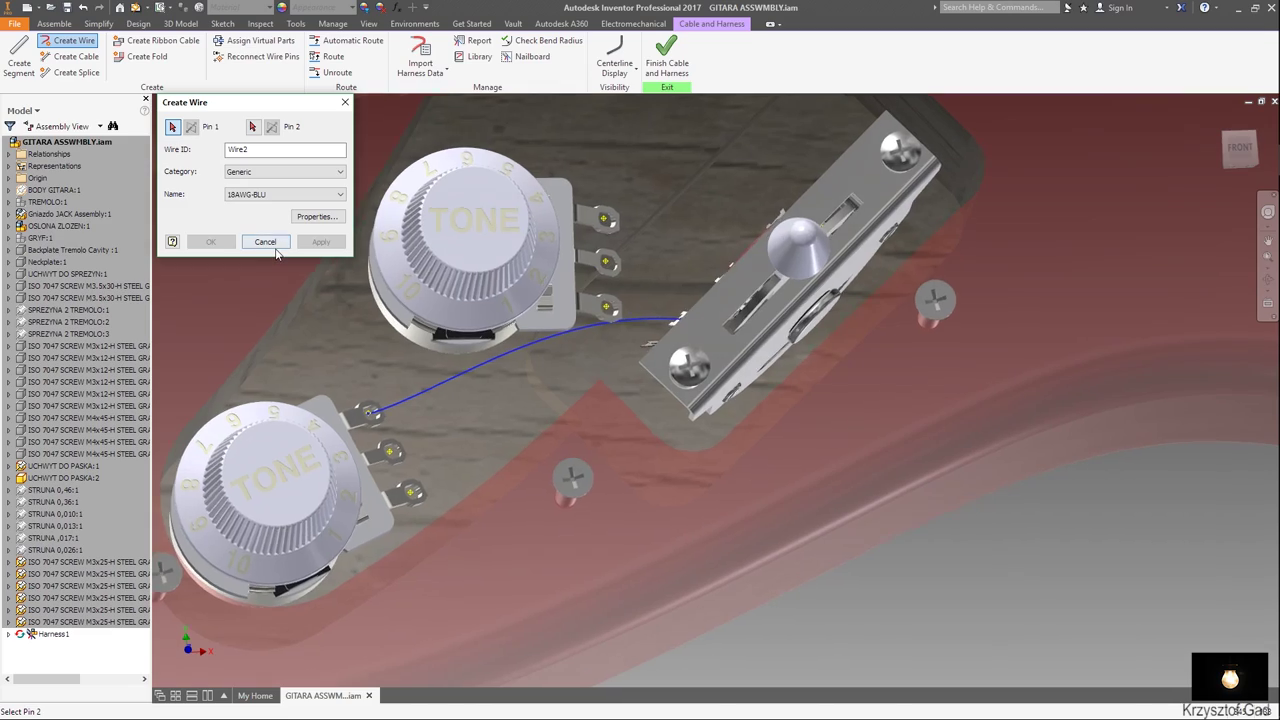
{"action": "left_click", "coordinate": [268, 243]}
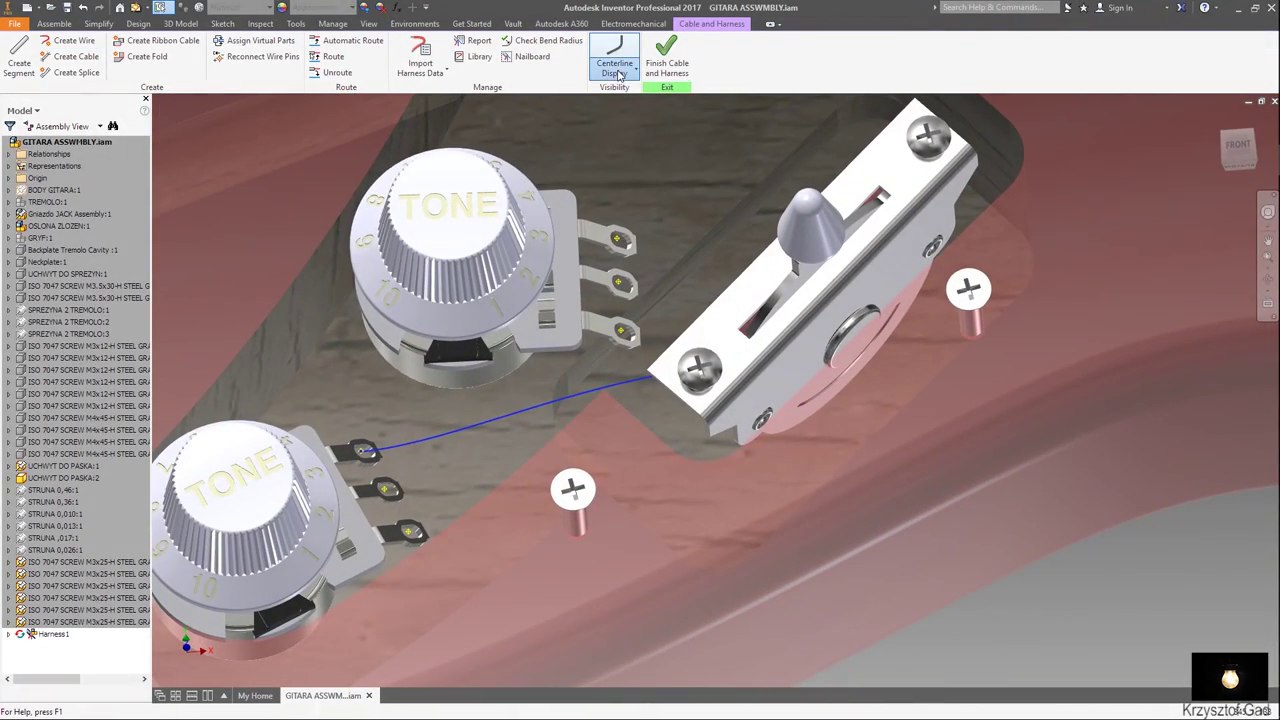
Show wires as rendered cables and add a new point on the blue wire.
{"action": "left_click", "coordinate": [619, 74]}
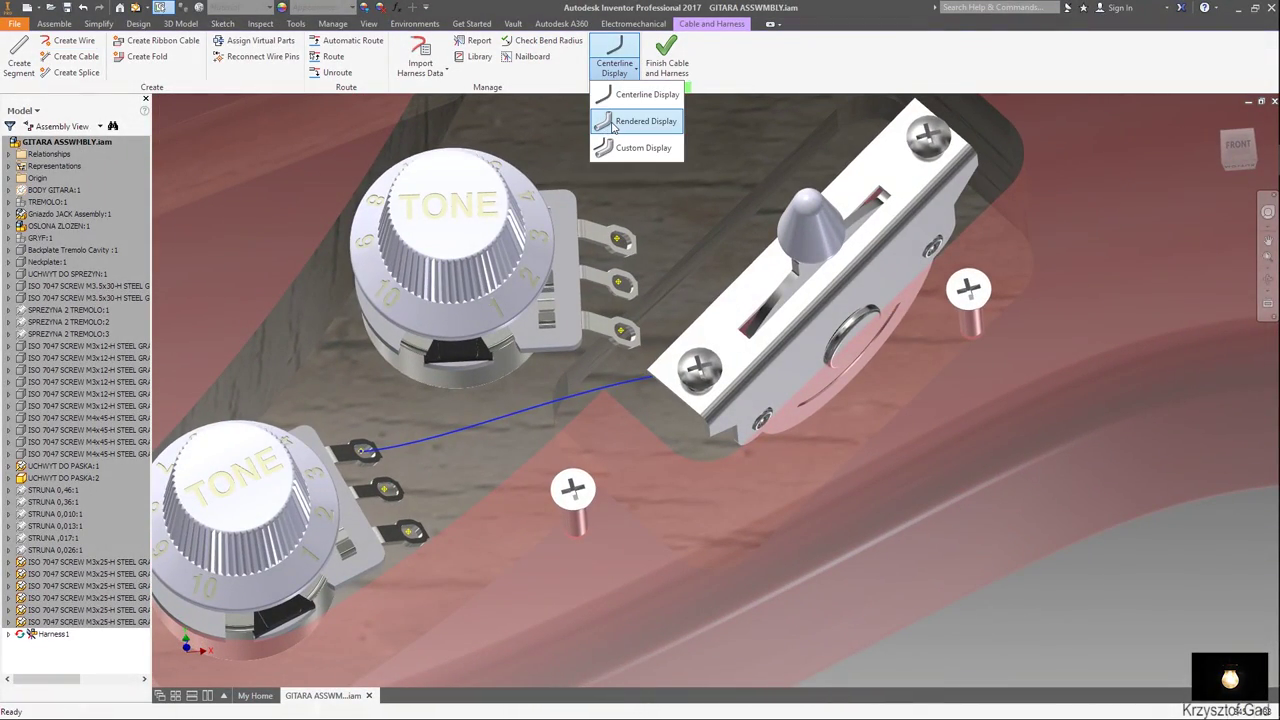
{"action": "left_click", "coordinate": [613, 121]}
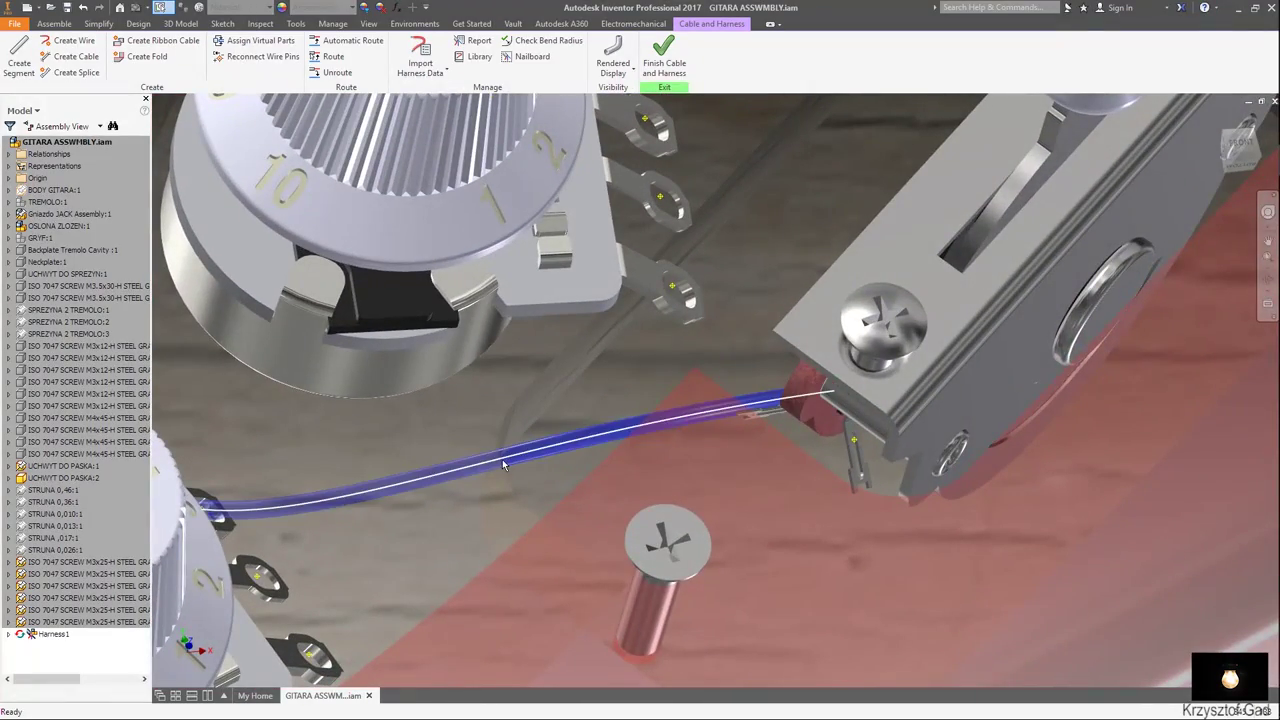
{"action": "right_click", "coordinate": [502, 459]}
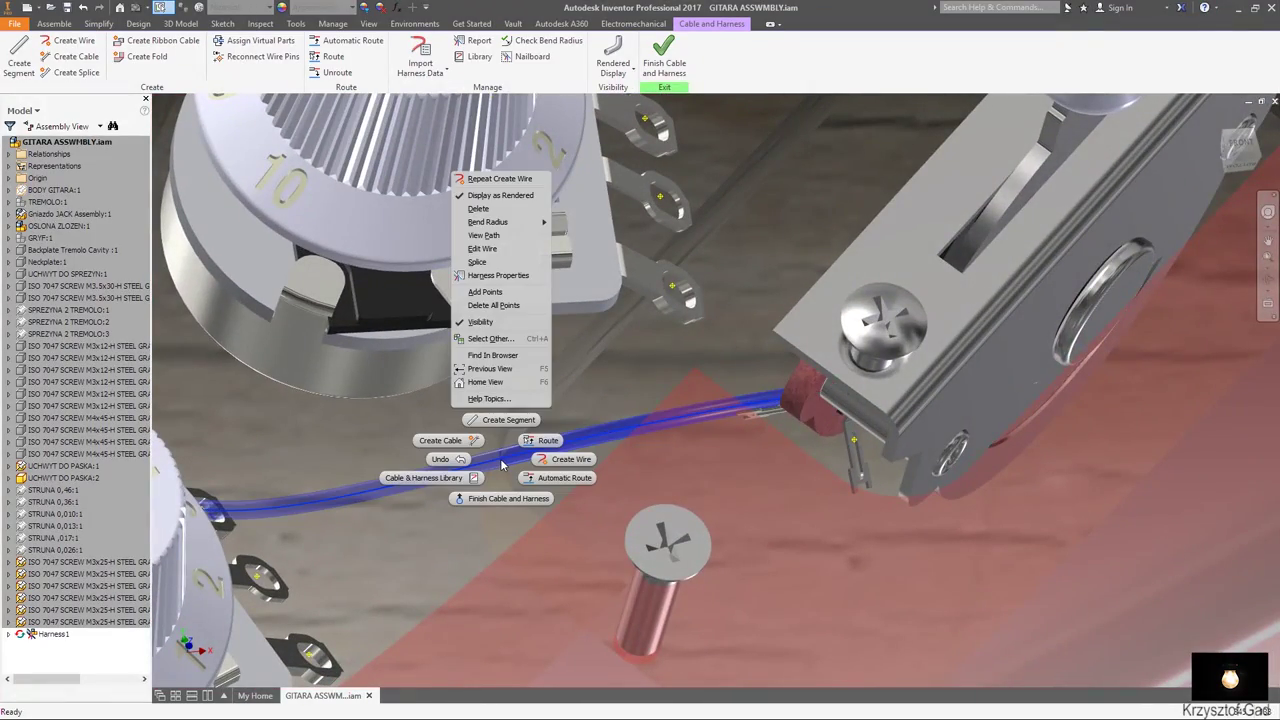
{"action": "left_click", "coordinate": [516, 296]}
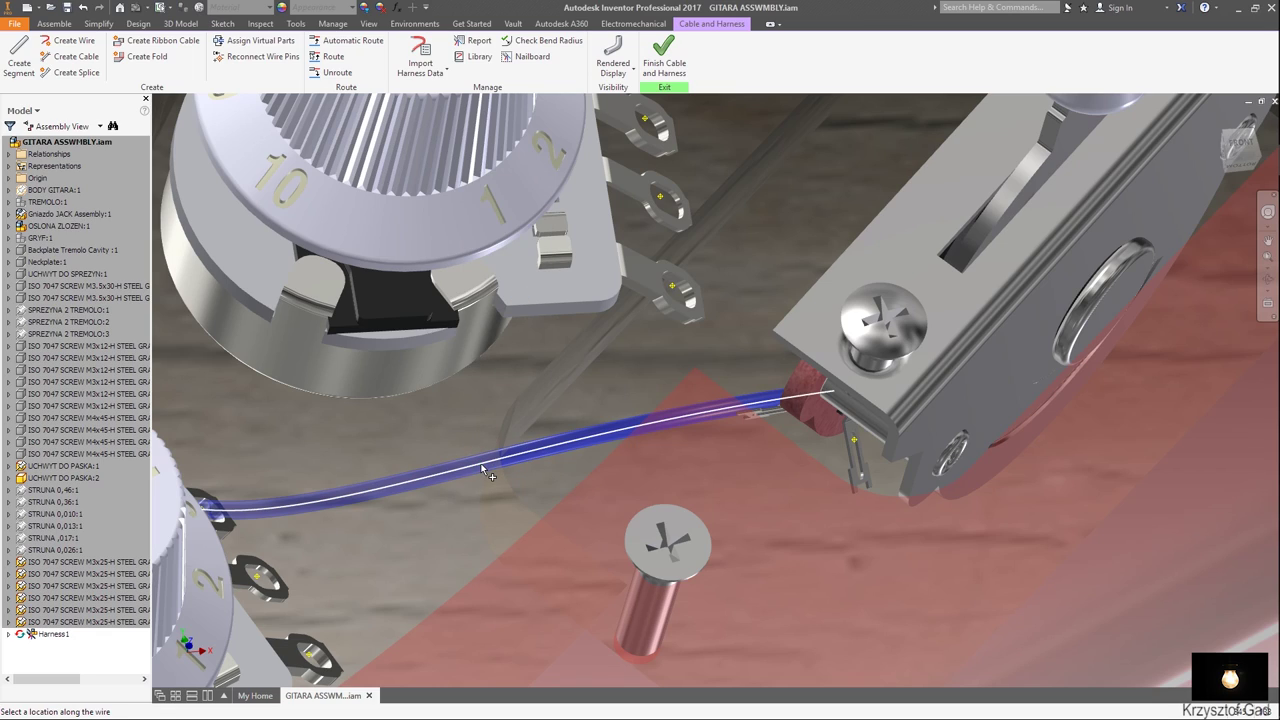
{"action": "left_click", "coordinate": [480, 466]}
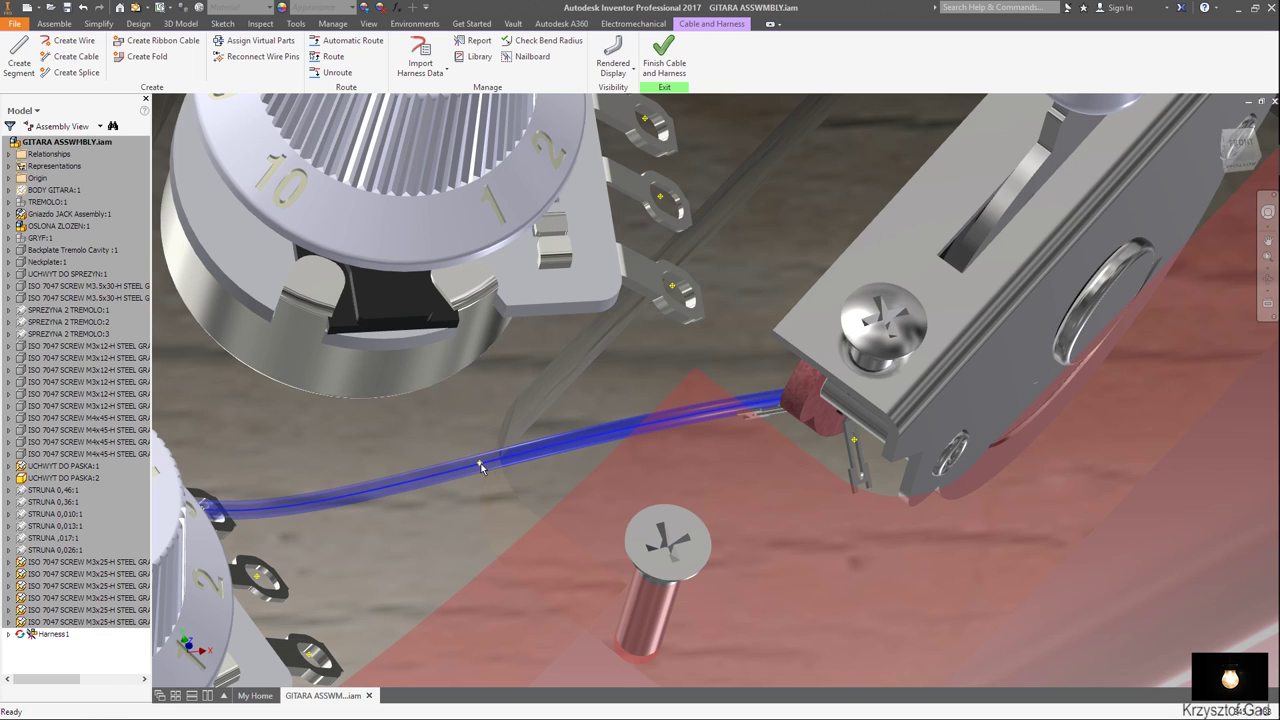
Raise the new wire point about 3.175 mm along Z and apply the reshaped route.
{"action": "right_click", "coordinate": [480, 466]}
{"action": "left_click", "coordinate": [481, 552]}
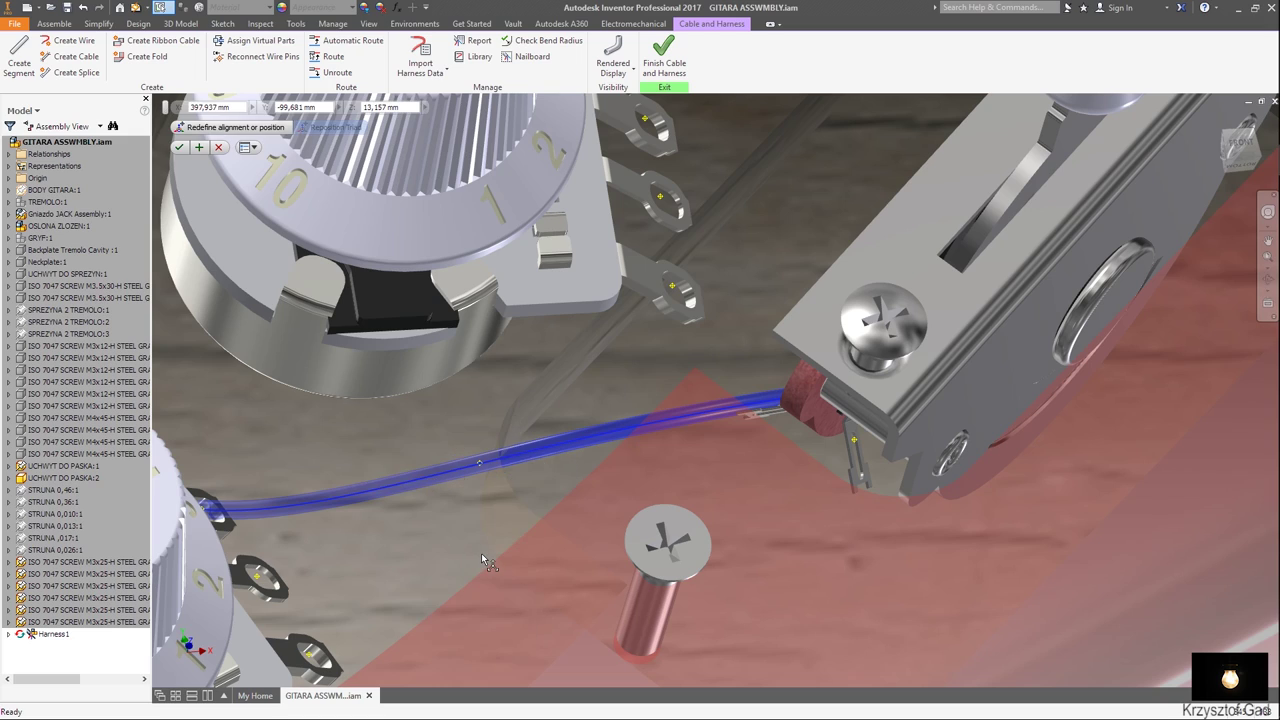
{"action": "scroll", "coordinate": [481, 551], "scroll_direction": "down", "scroll_amount": 3}
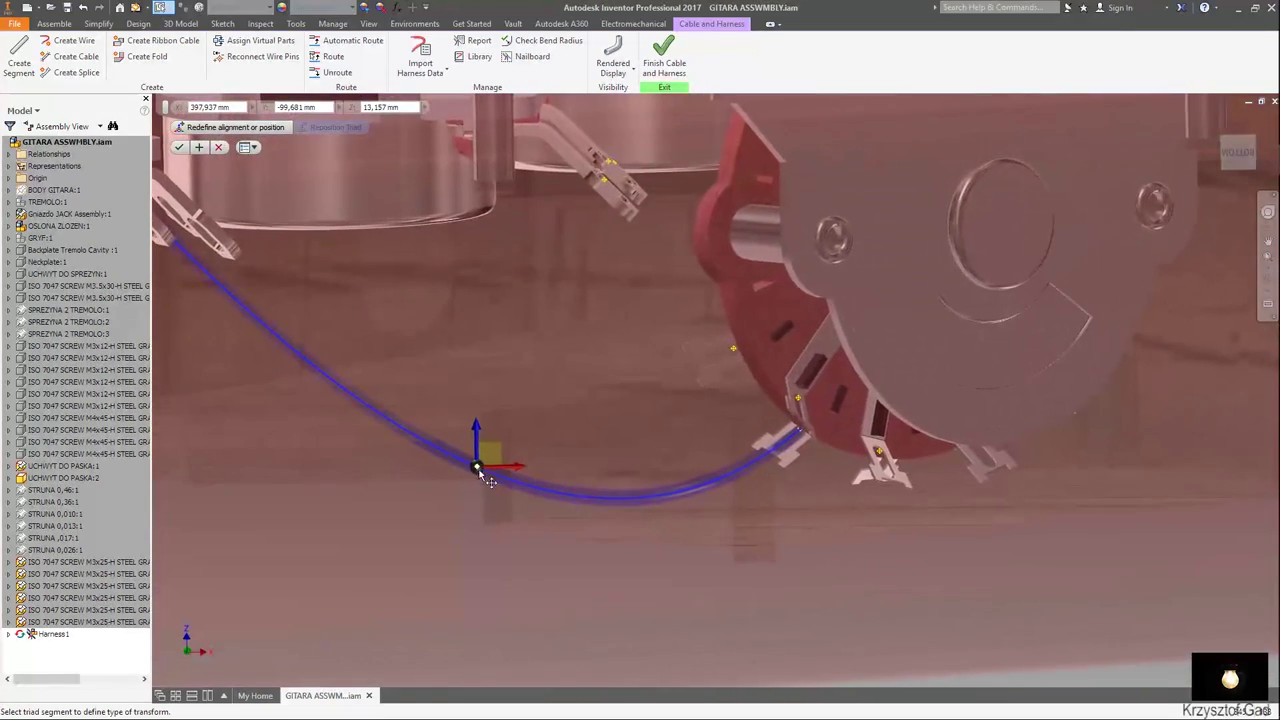
{"action": "left_click_drag", "start_coordinate": [479, 428], "coordinate": [487, 382]}
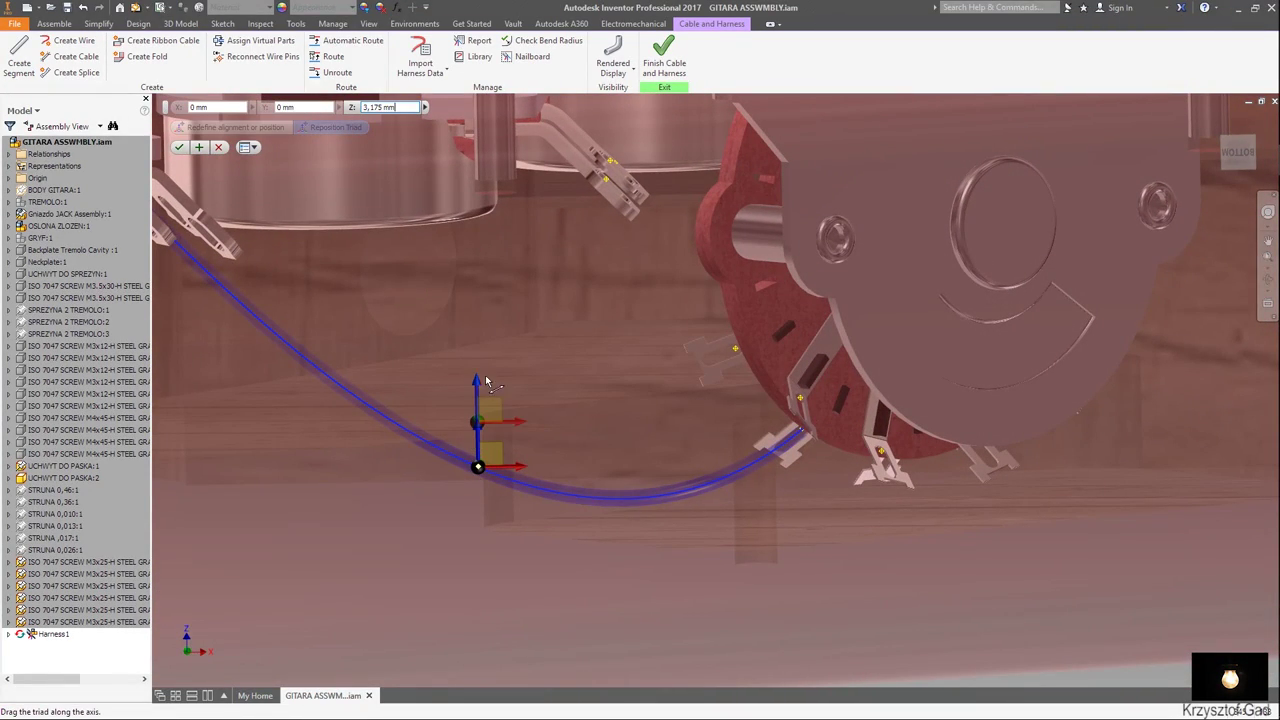
{"action": "left_click_drag", "start_coordinate": [477, 333], "coordinate": [478, 333]}
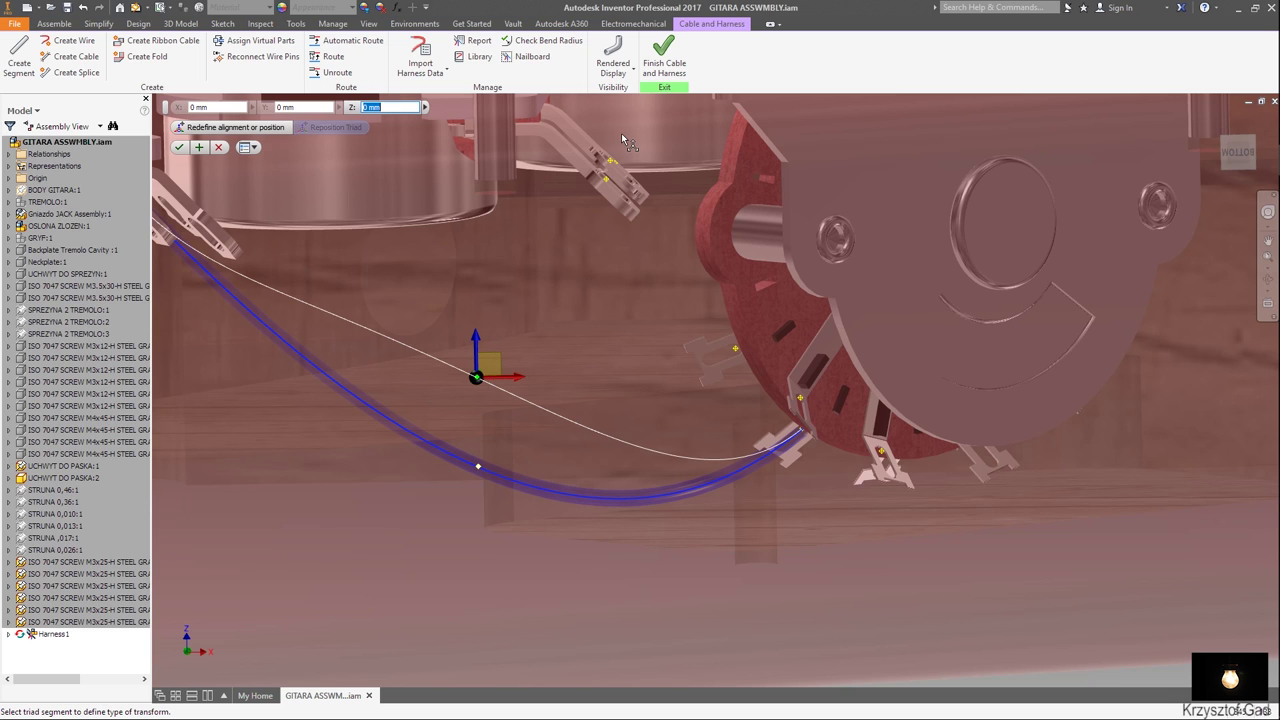
{"action": "left_click", "coordinate": [180, 147]}
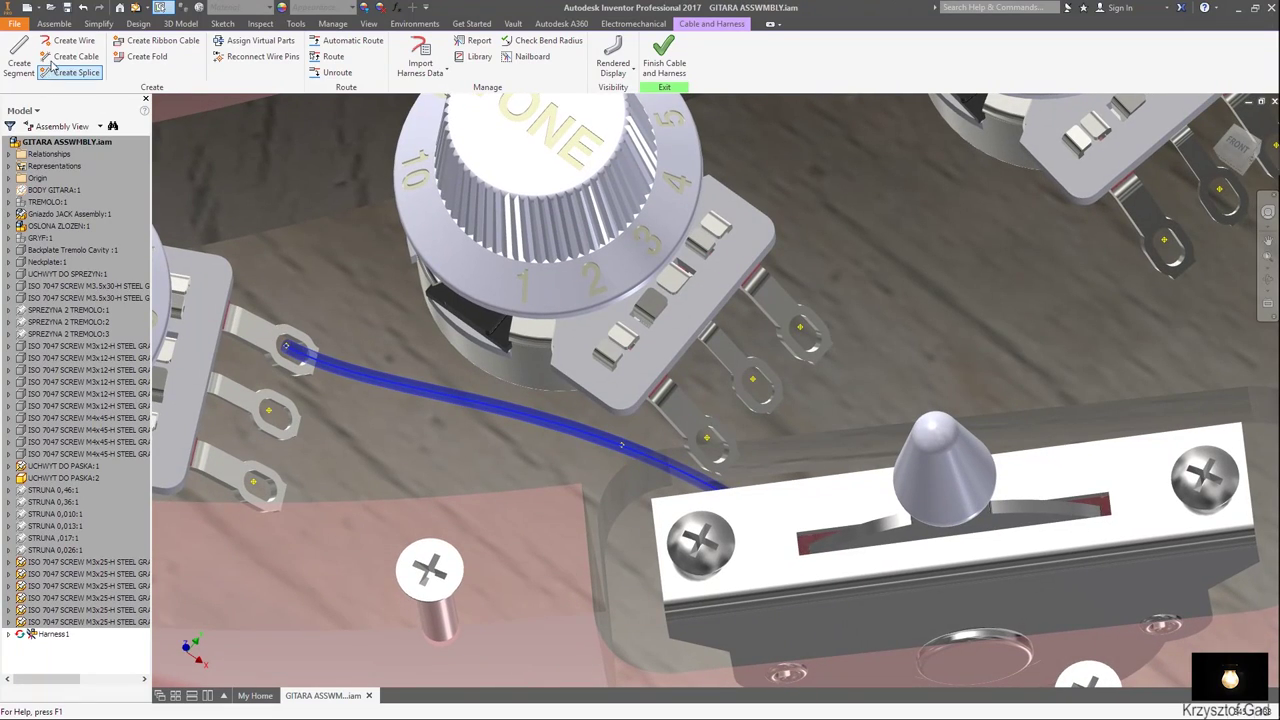
{"action": "left_click", "coordinate": [57, 44]}
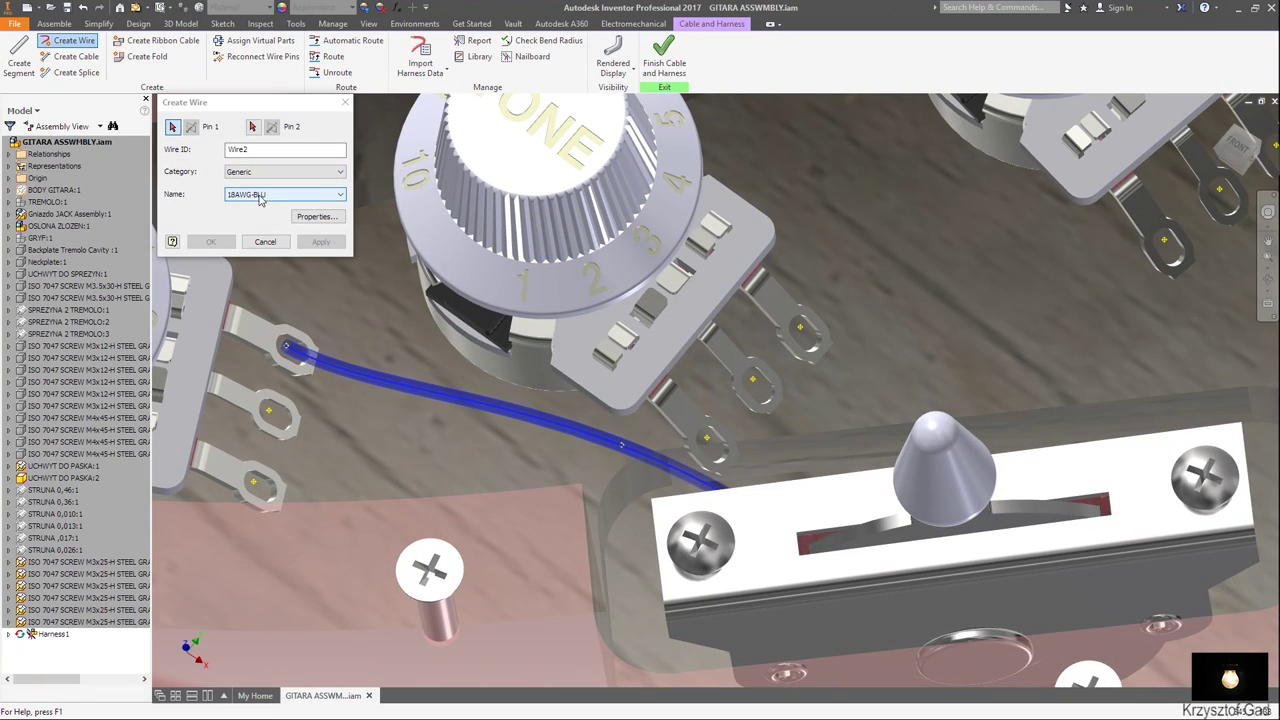
Create Wire2 as a 20AWG-BLK wire between two lugs.
{"action": "left_click", "coordinate": [259, 196]}
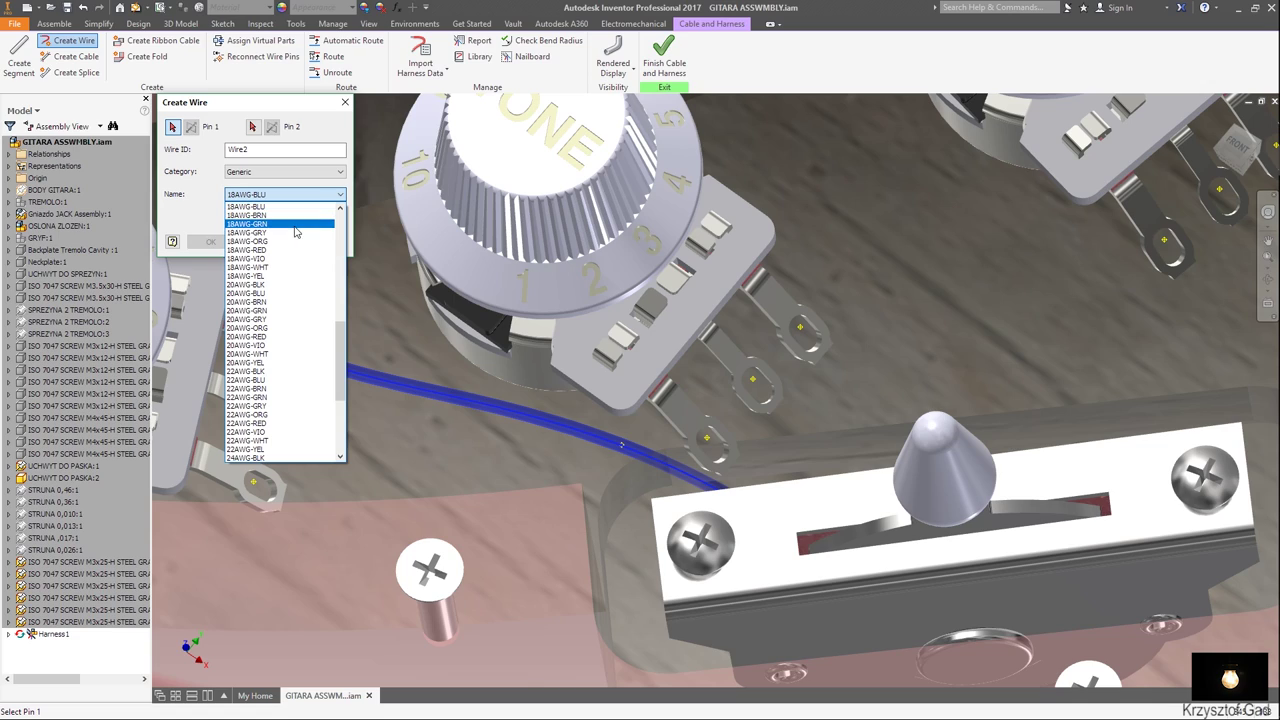
{"action": "left_click", "coordinate": [298, 284]}
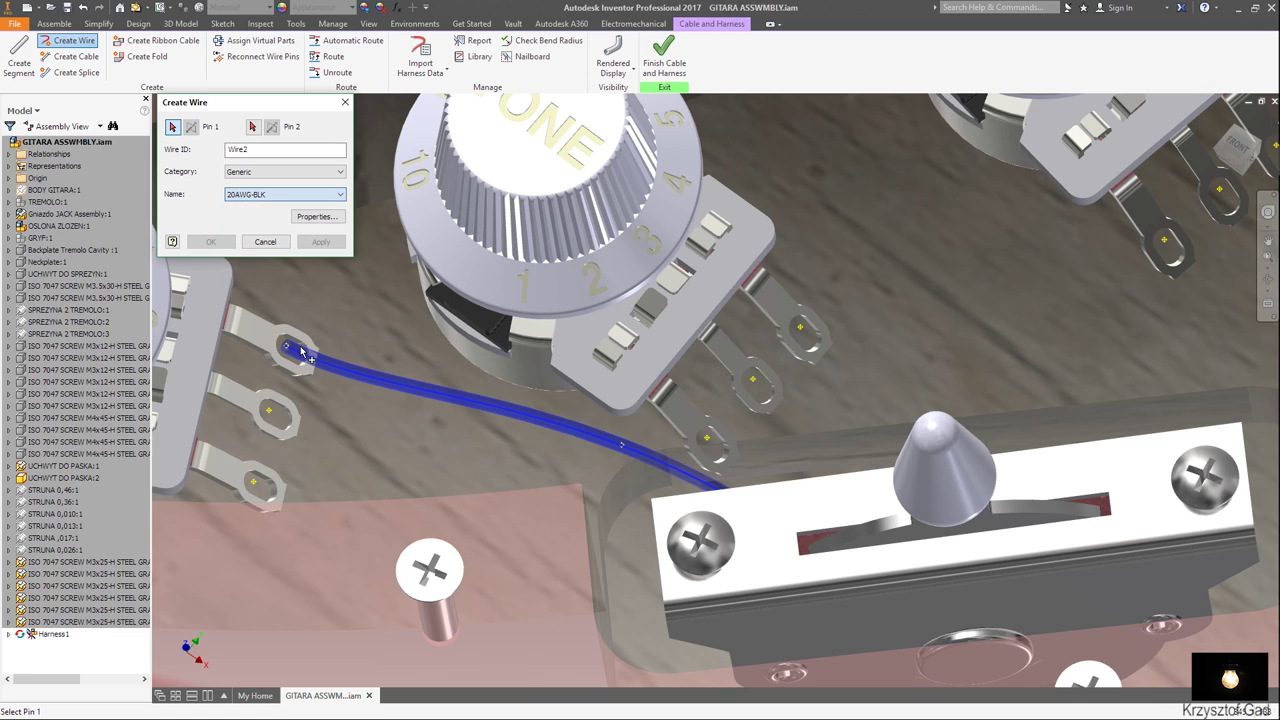
{"action": "left_click", "coordinate": [269, 412]}
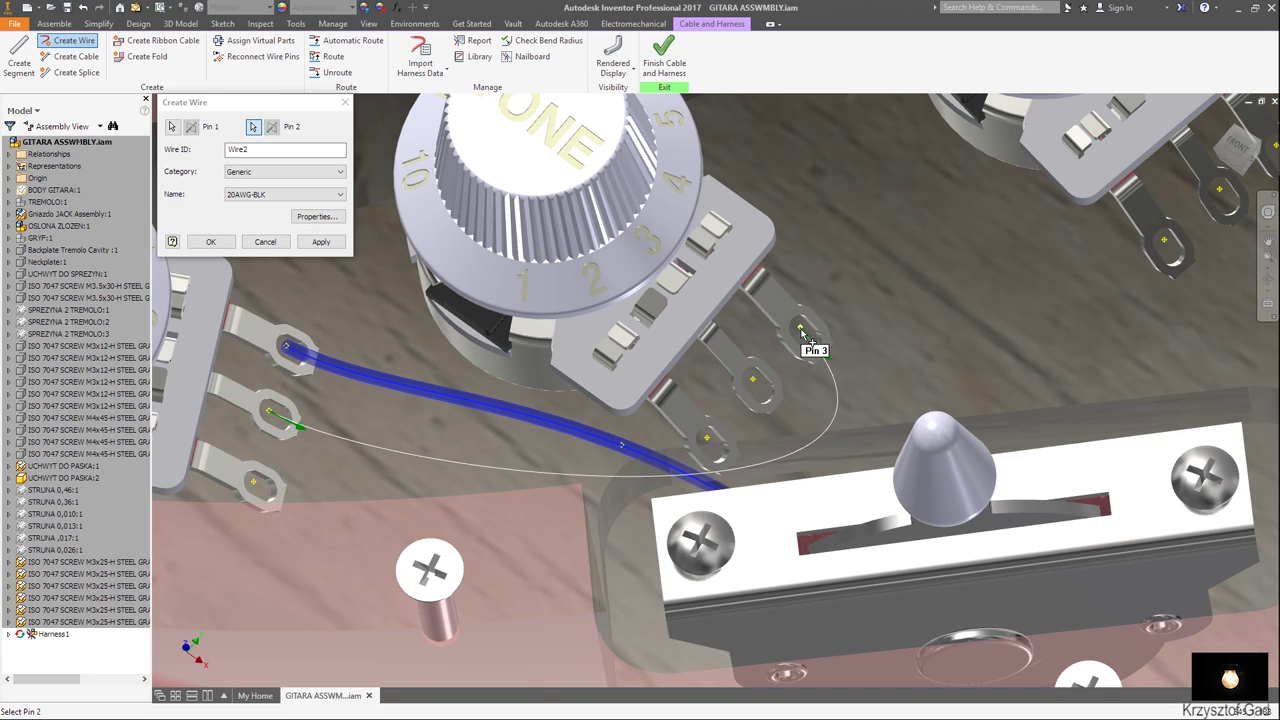
{"action": "left_click", "coordinate": [321, 241]}
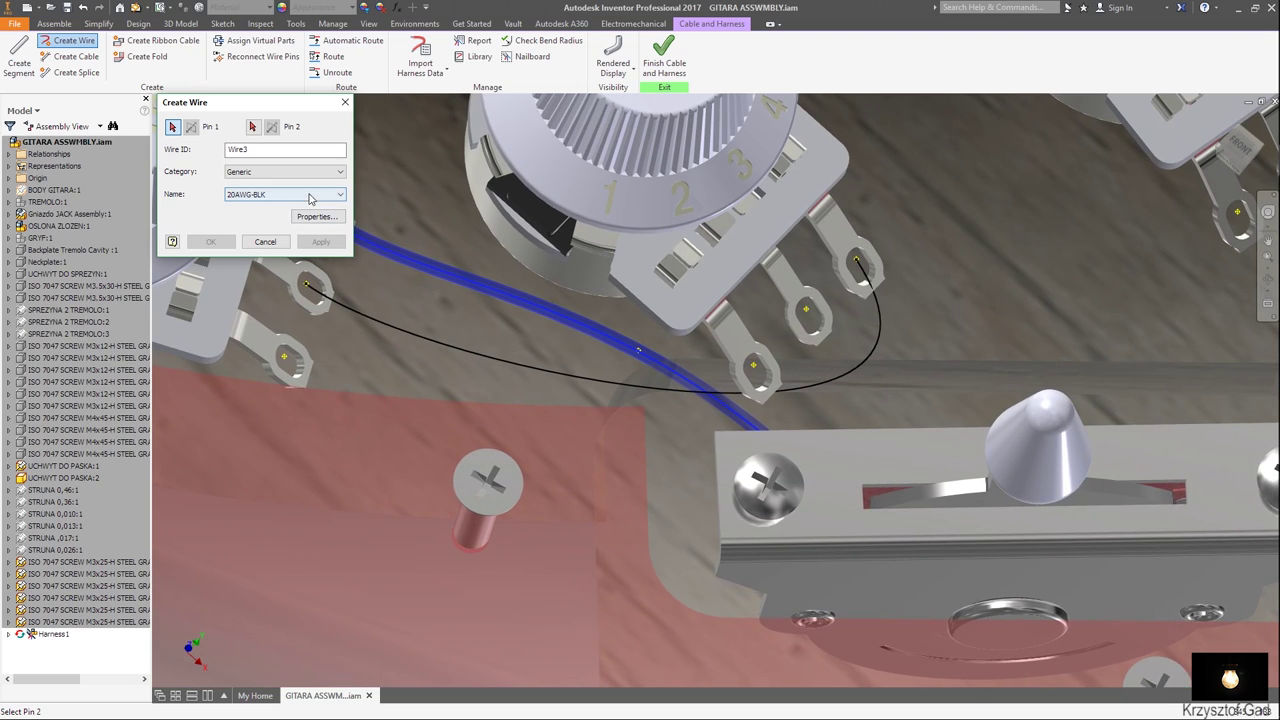
Create Wire3 as an 18AWG-BRN wire between pot and switch lugs, then close wire creation.
{"action": "left_click", "coordinate": [311, 197]}
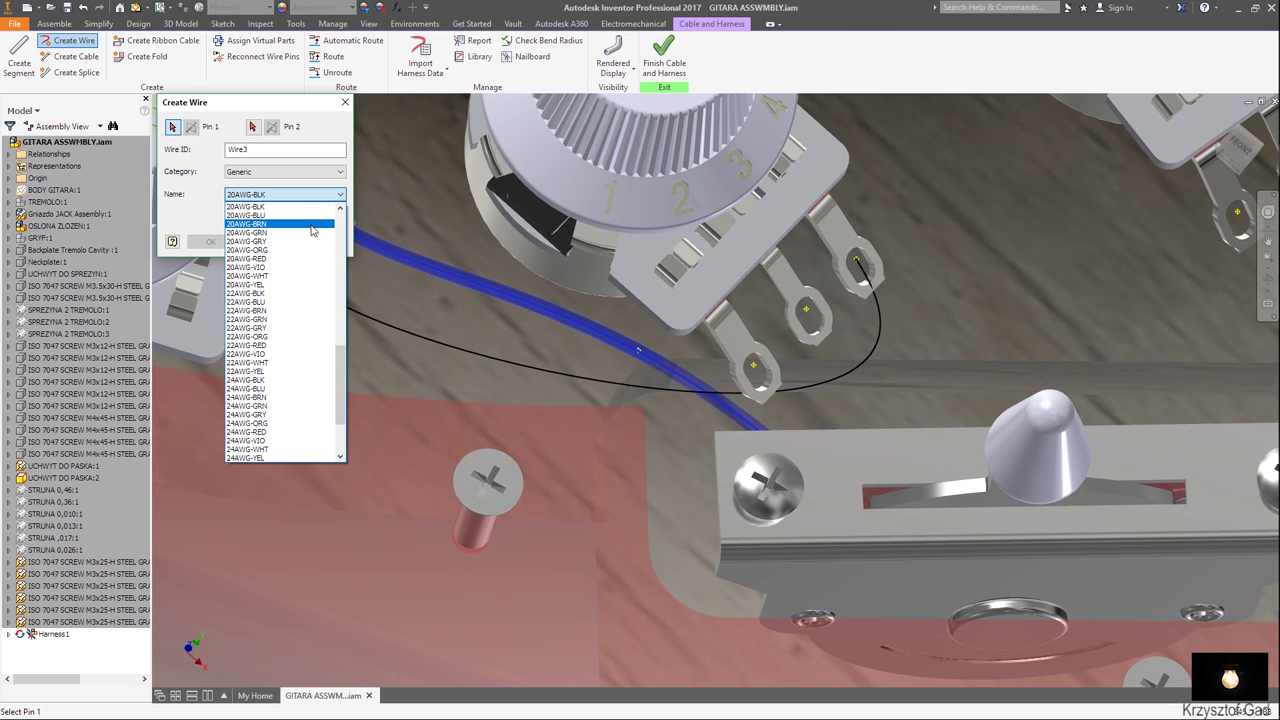
{"action": "left_click", "coordinate": [312, 224]}
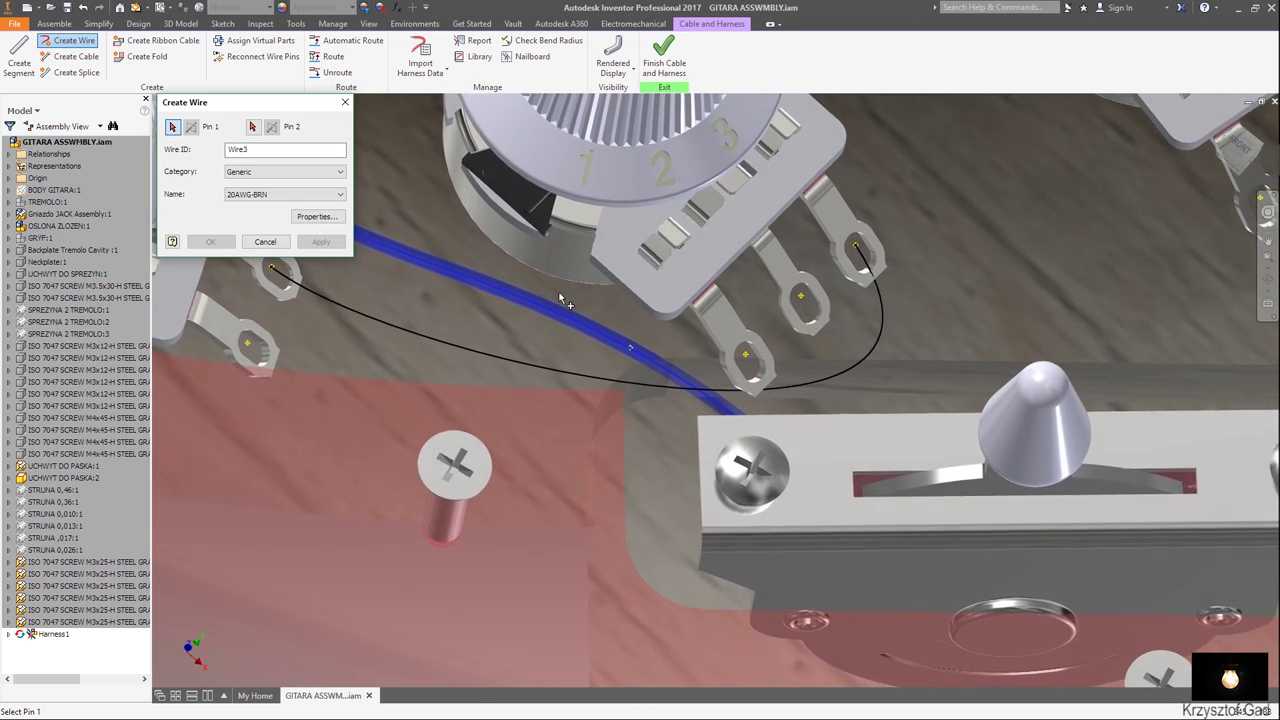
{"action": "scroll", "coordinate": [700, 322], "scroll_direction": "down", "scroll_amount": 2}
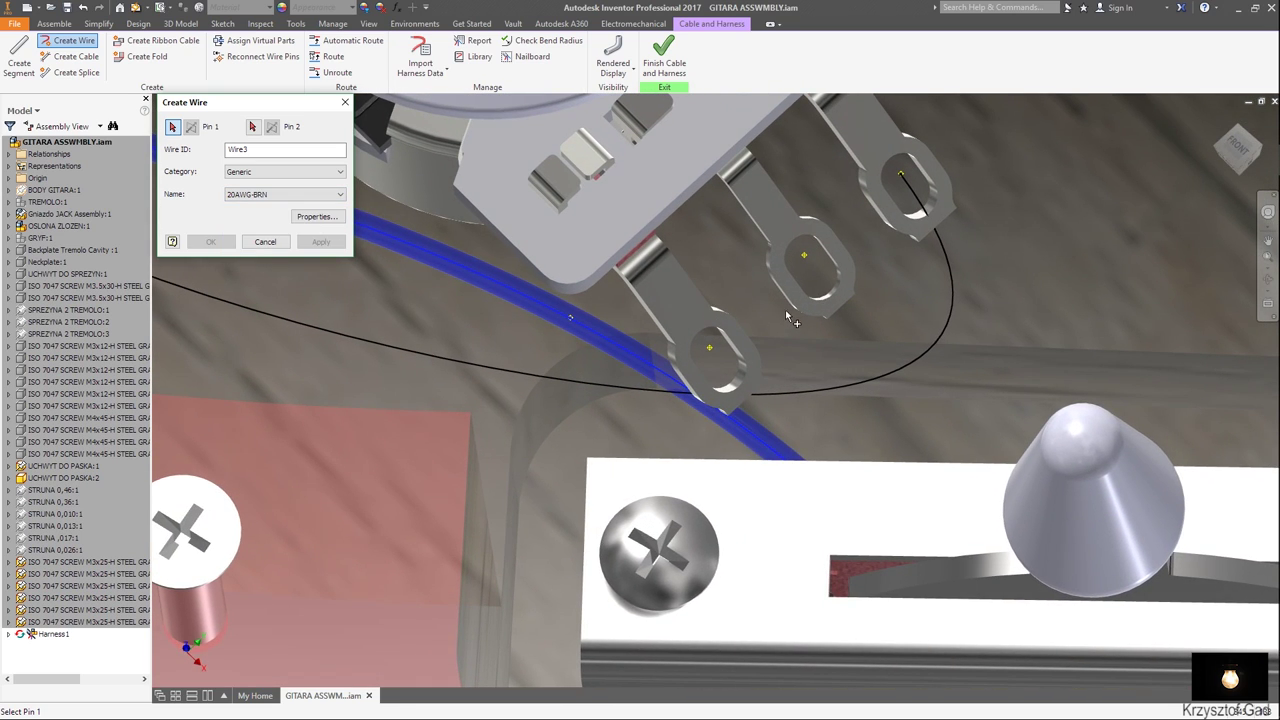
{"action": "left_click", "coordinate": [805, 259]}
{"action": "mouse_move", "coordinate": [805, 259]}
{"action": "middle_mouse_down", "text": "shift"}
{"action": "mouse_move", "coordinate": [836, 361]}
{"action": "mouse_move", "coordinate": [729, 400]}
{"action": "middle_mouse_up", "text": "shift"}
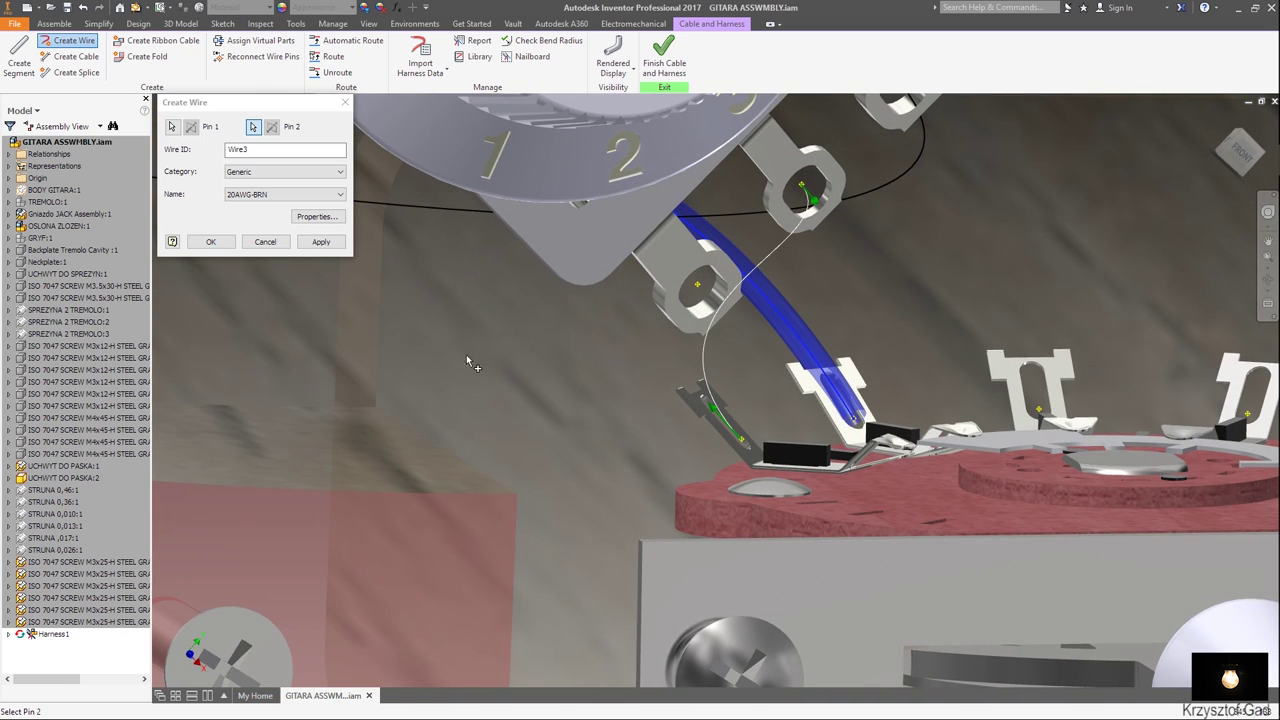
{"action": "left_click", "coordinate": [330, 194]}
{"action": "scroll", "coordinate": [313, 273], "scroll_direction": "up", "scroll_amount": 1}
{"action": "scroll", "coordinate": [313, 273], "scroll_direction": "up", "scroll_amount": 2}
{"action": "scroll", "coordinate": [314, 250], "scroll_direction": "up", "scroll_amount": 2}
{"action": "scroll", "coordinate": [314, 250], "scroll_direction": "up", "scroll_amount": 1}
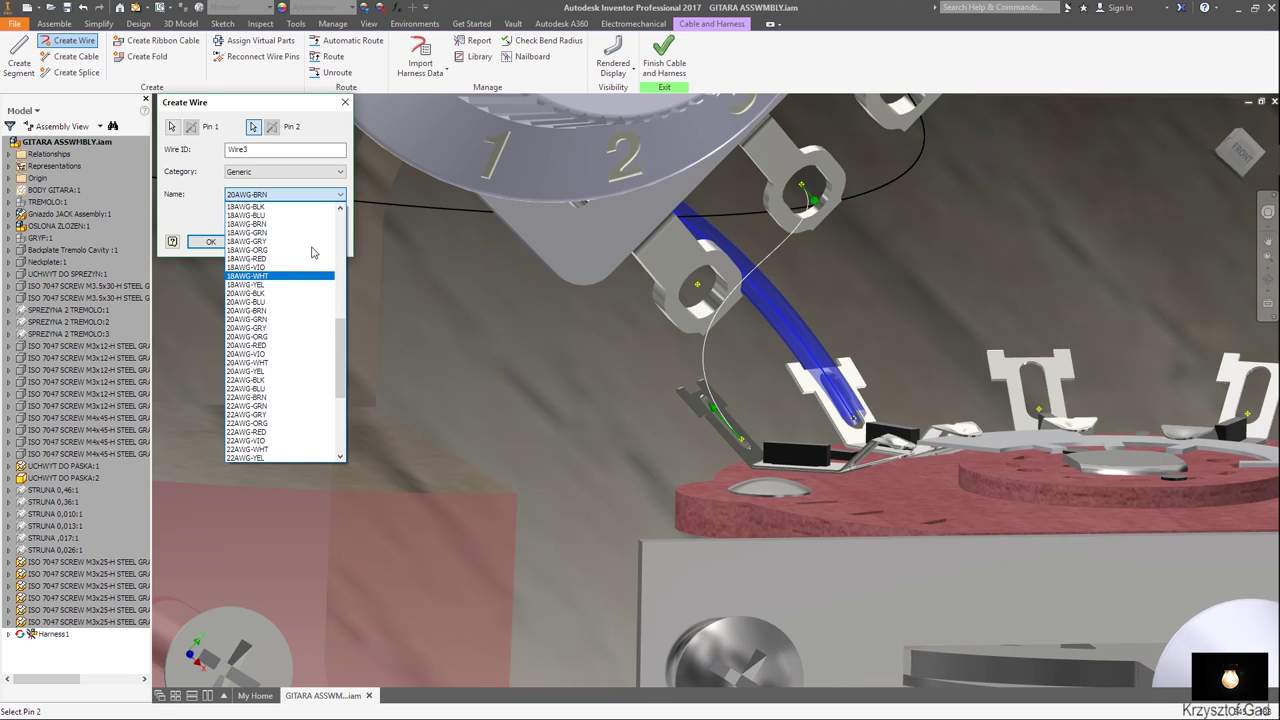
{"action": "left_click", "coordinate": [311, 224]}
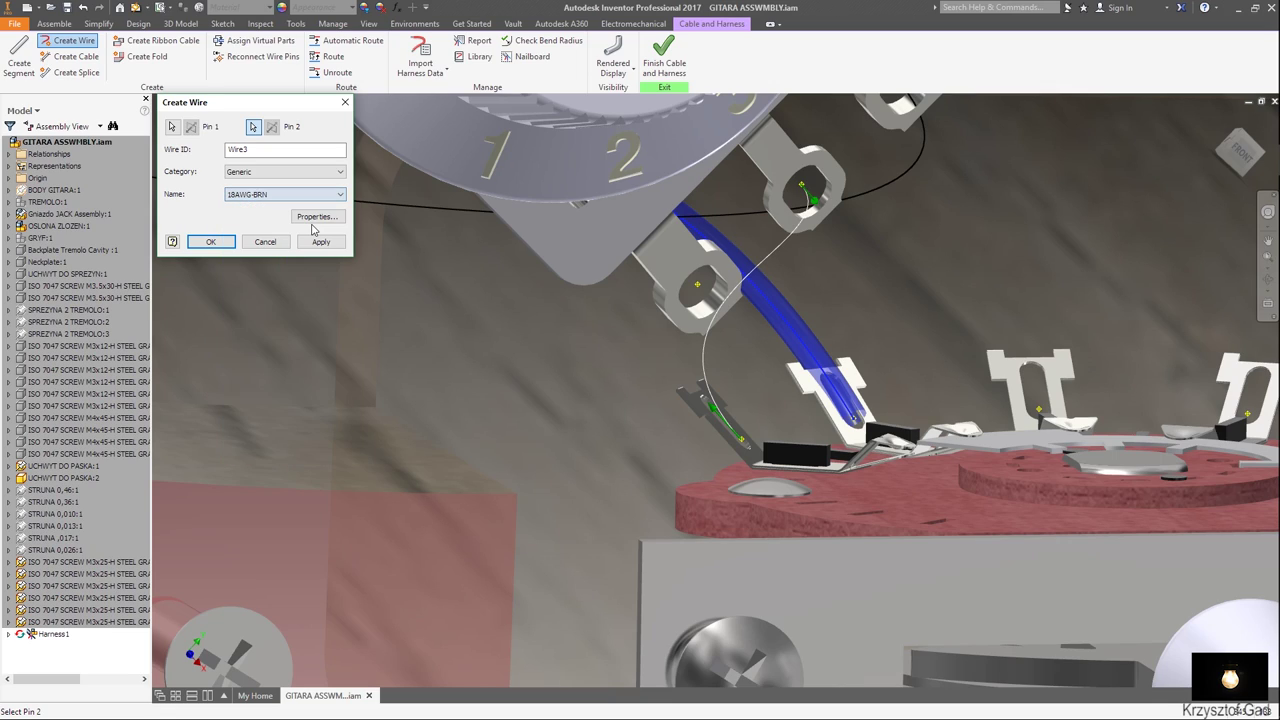
{"action": "left_click", "coordinate": [320, 241]}
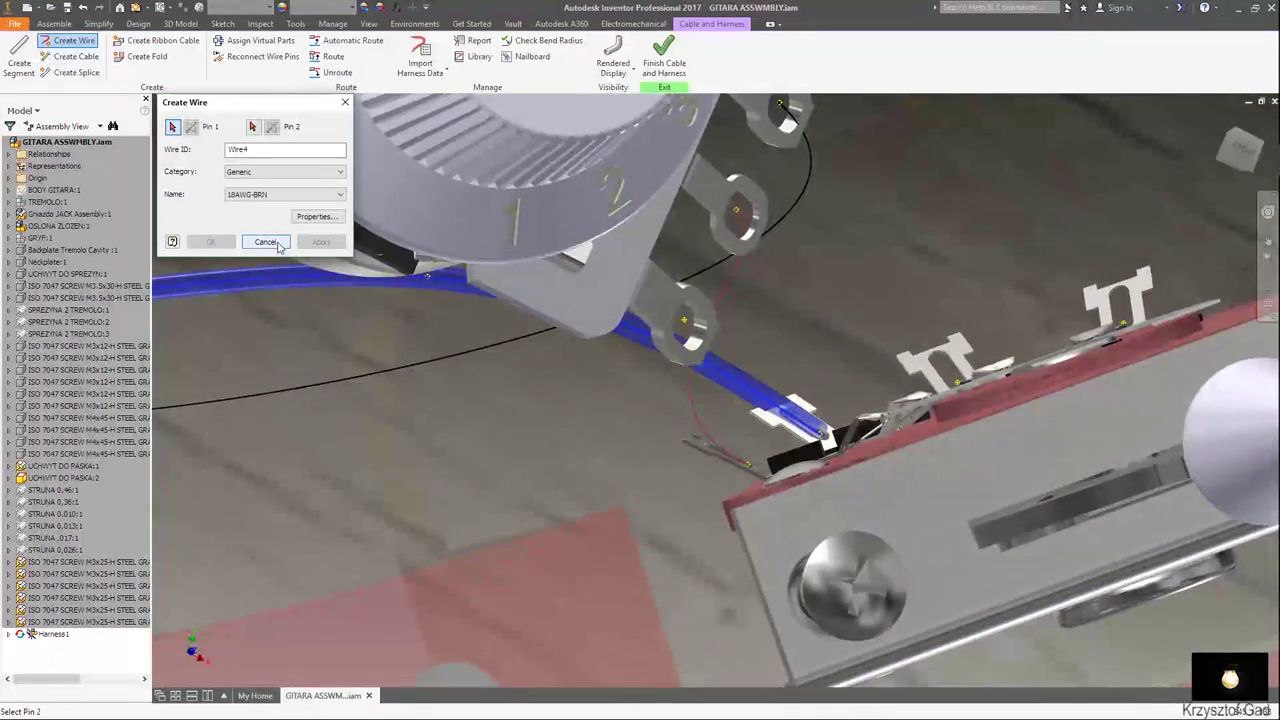
{"action": "left_click", "coordinate": [275, 242]}
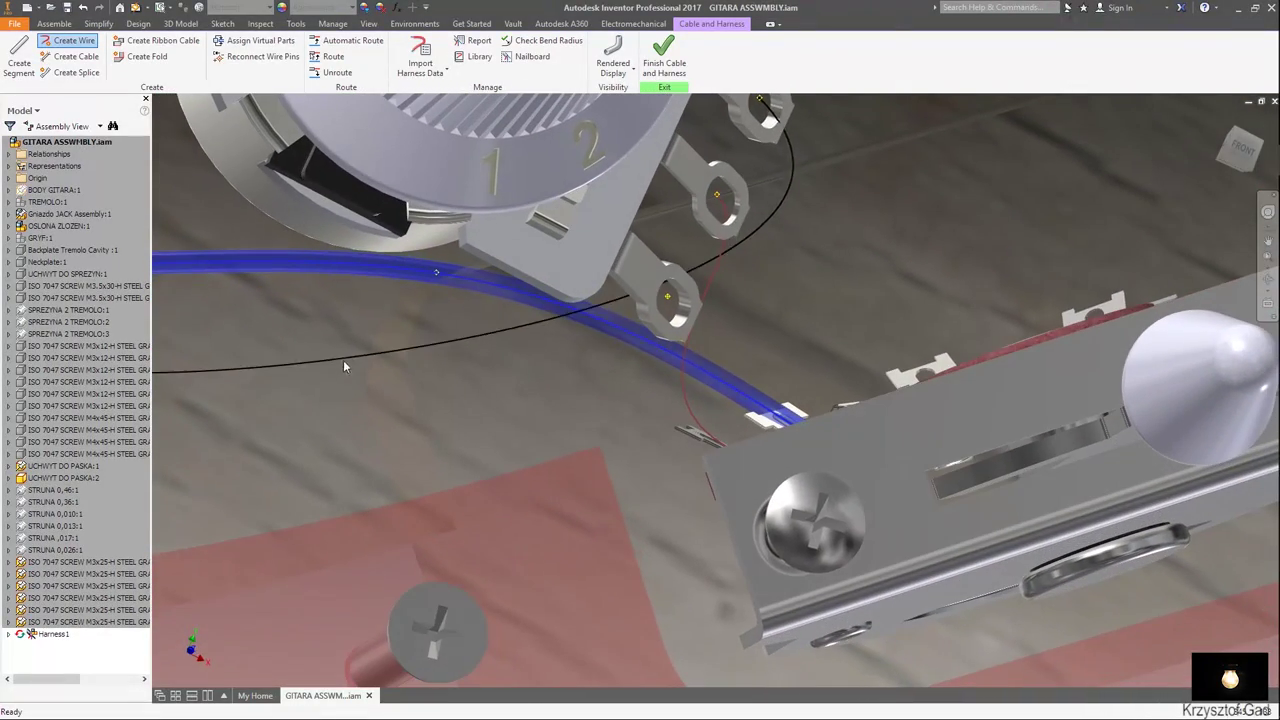
Change the black wire to type 18AWG-BLU and turn on rendered wire display.
{"action": "right_click", "coordinate": [362, 362]}
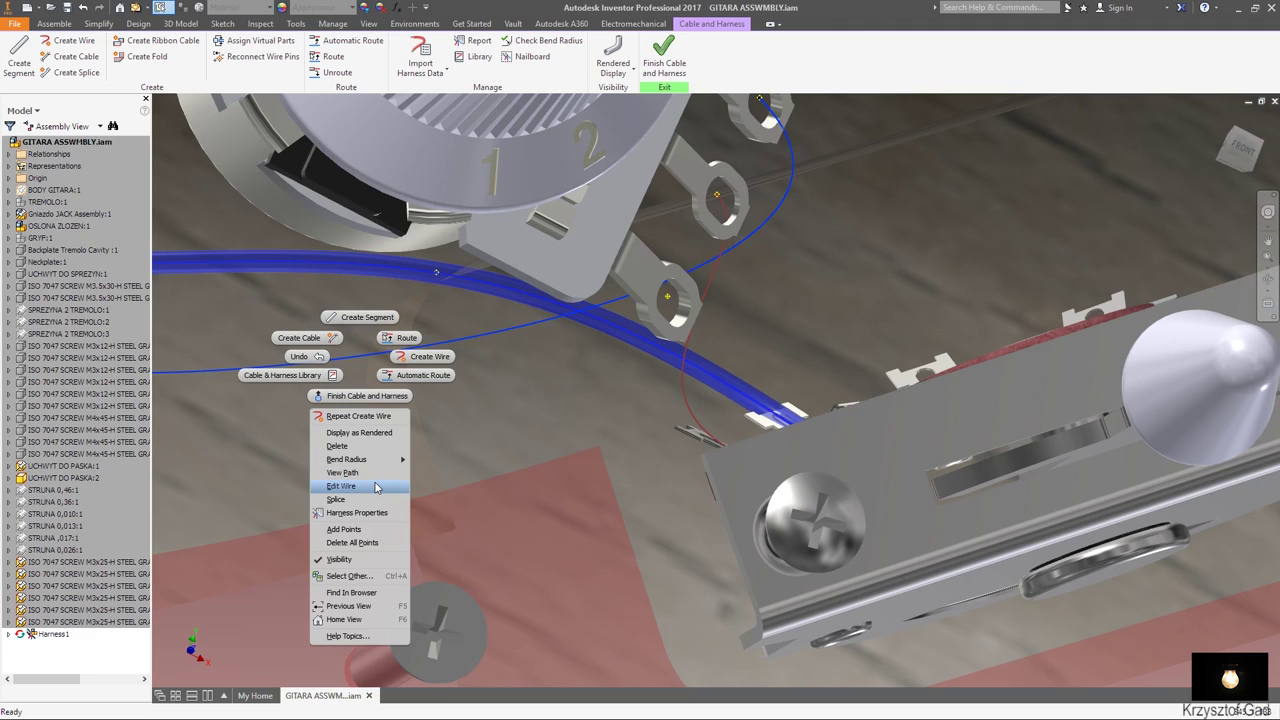
{"action": "left_click", "coordinate": [341, 486]}
{"action": "left_click", "coordinate": [300, 194]}
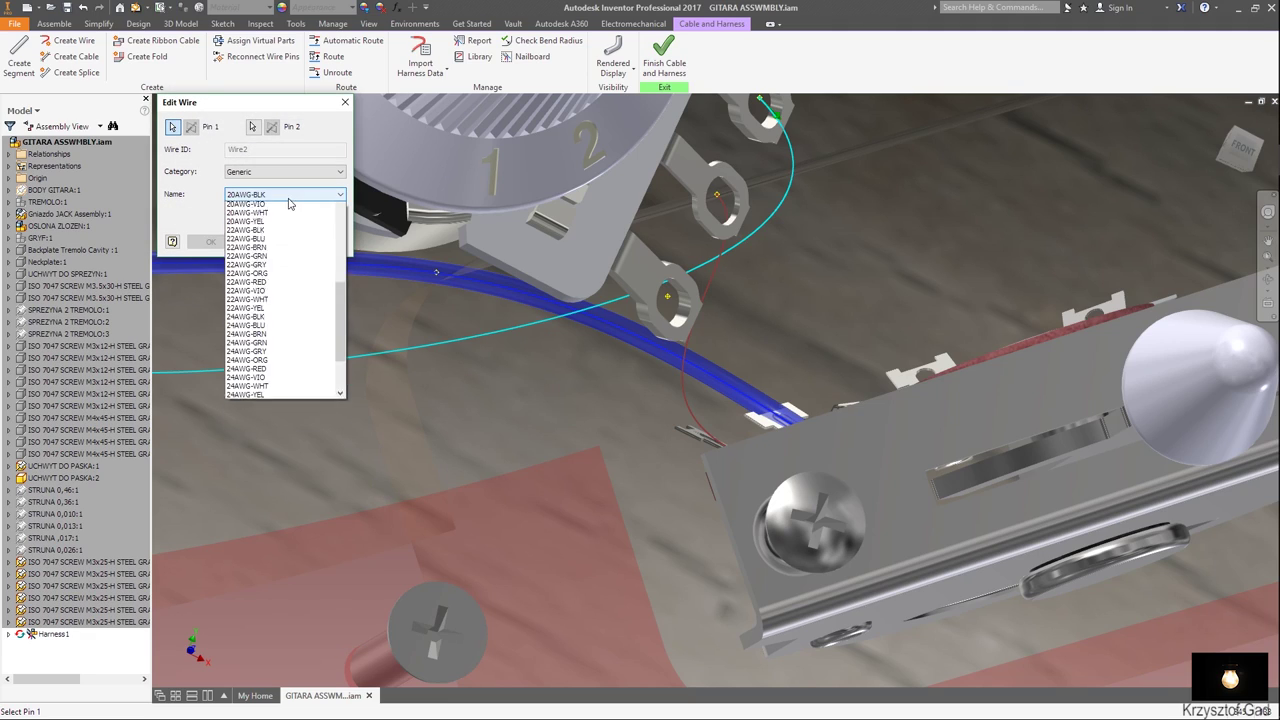
{"action": "scroll", "coordinate": [304, 284], "scroll_direction": "up", "scroll_amount": 2}
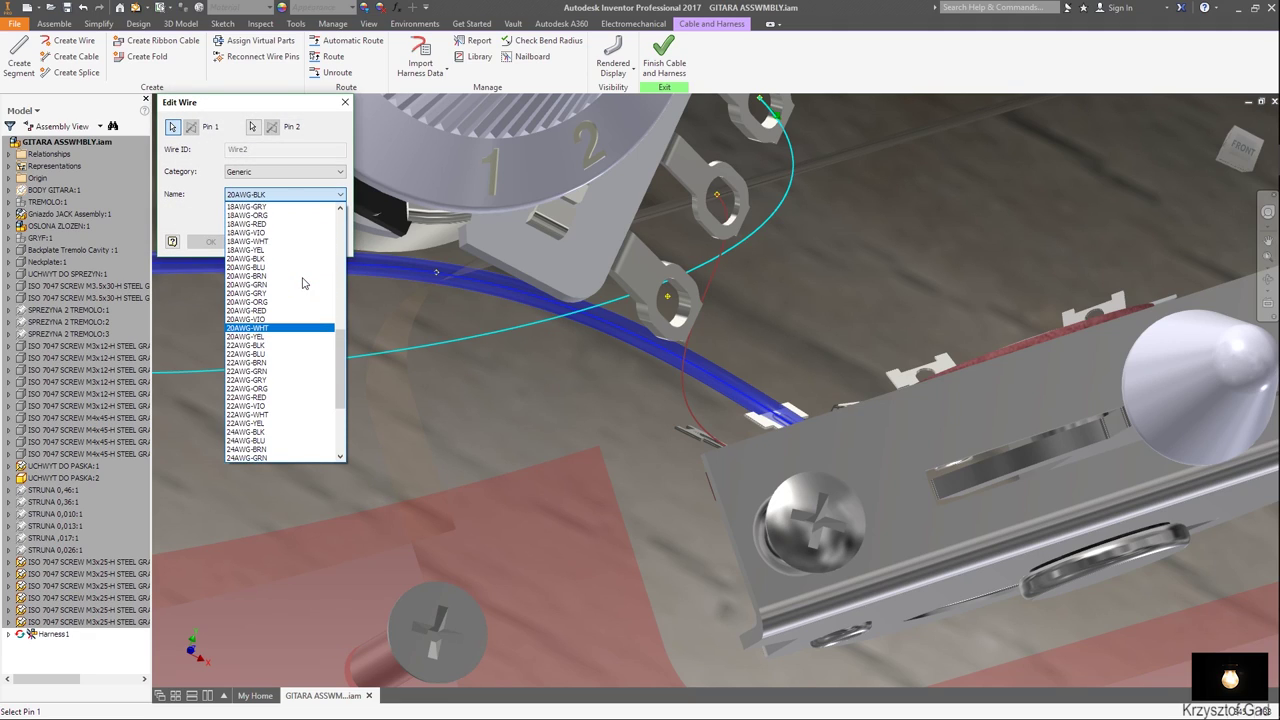
{"action": "scroll", "coordinate": [304, 284], "scroll_direction": "up", "scroll_amount": 1}
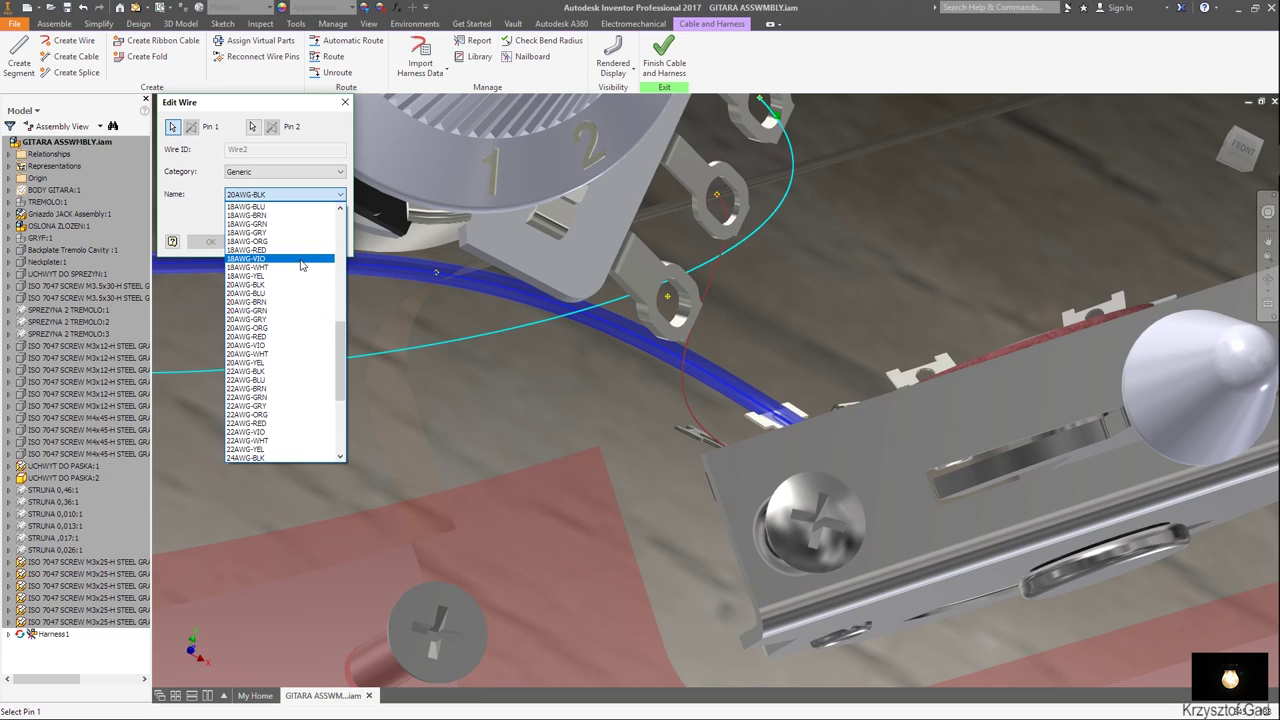
{"action": "left_click", "coordinate": [303, 207]}
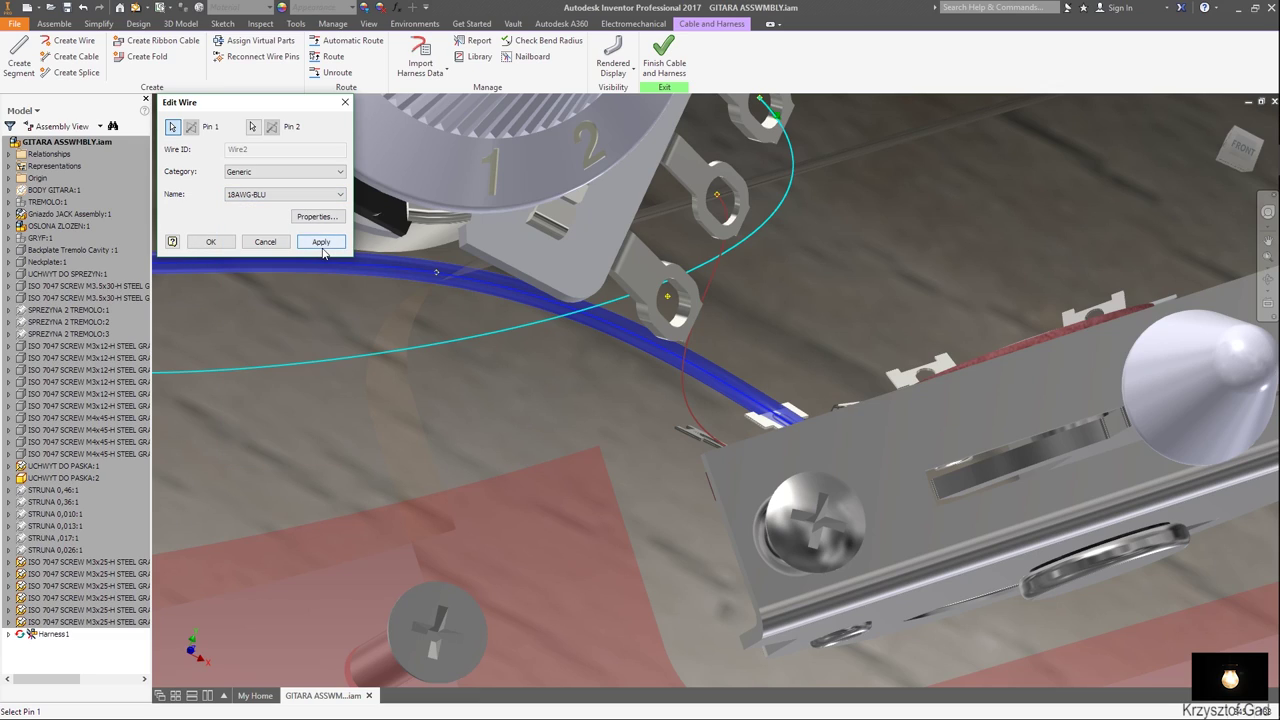
{"action": "left_click", "coordinate": [320, 242]}
{"action": "left_click", "coordinate": [266, 243]}
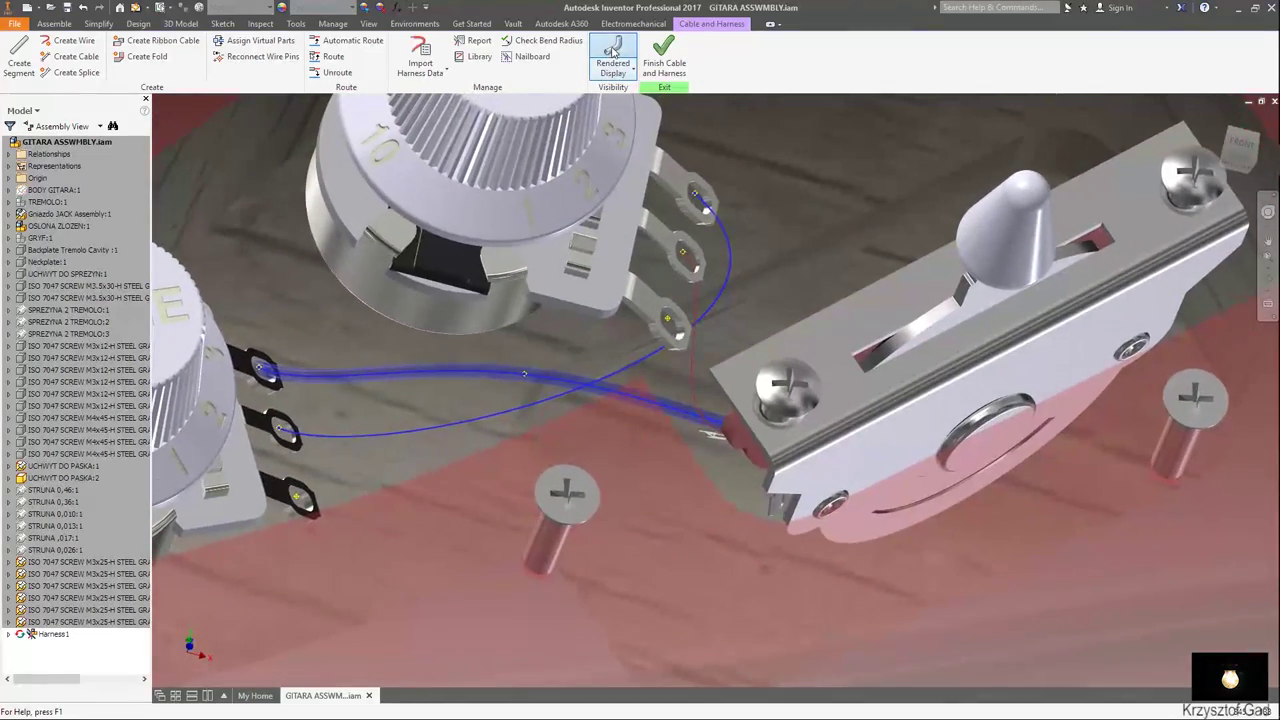
{"action": "left_click", "coordinate": [614, 50]}
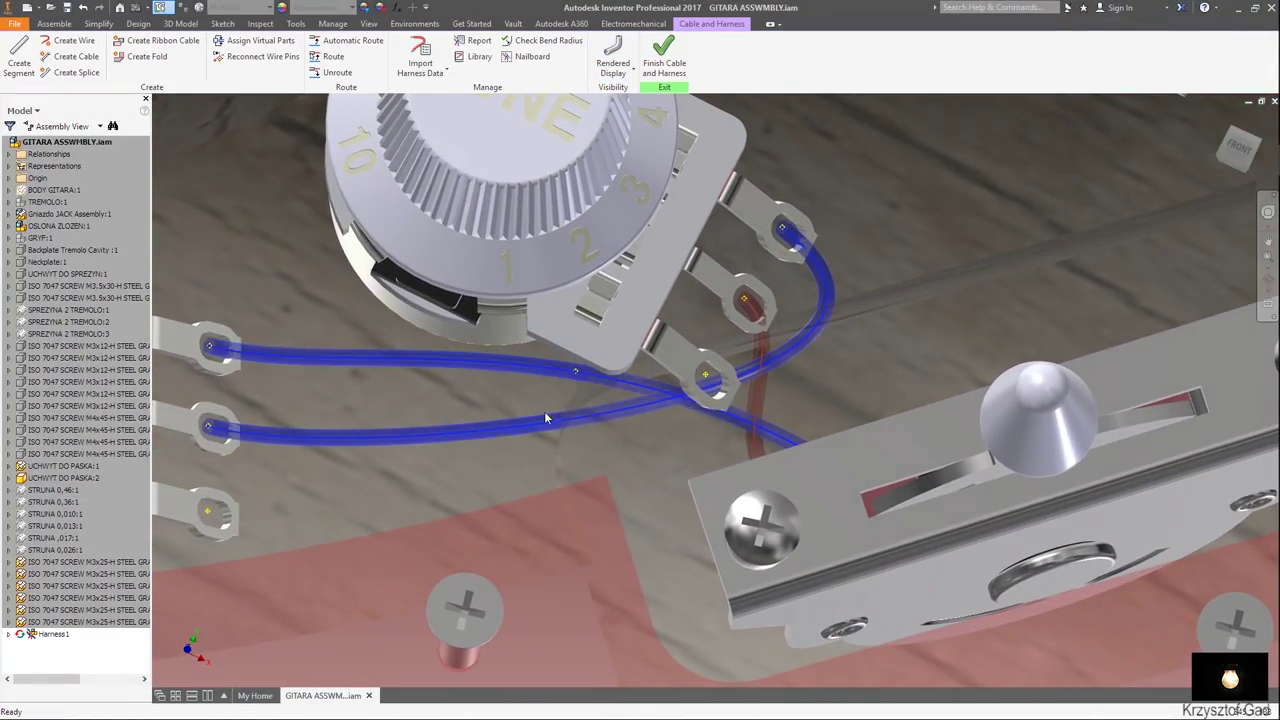
Change Wire2 to type 18AWG-BLK so it shows as a black wire.
{"action": "right_click", "coordinate": [544, 430]}
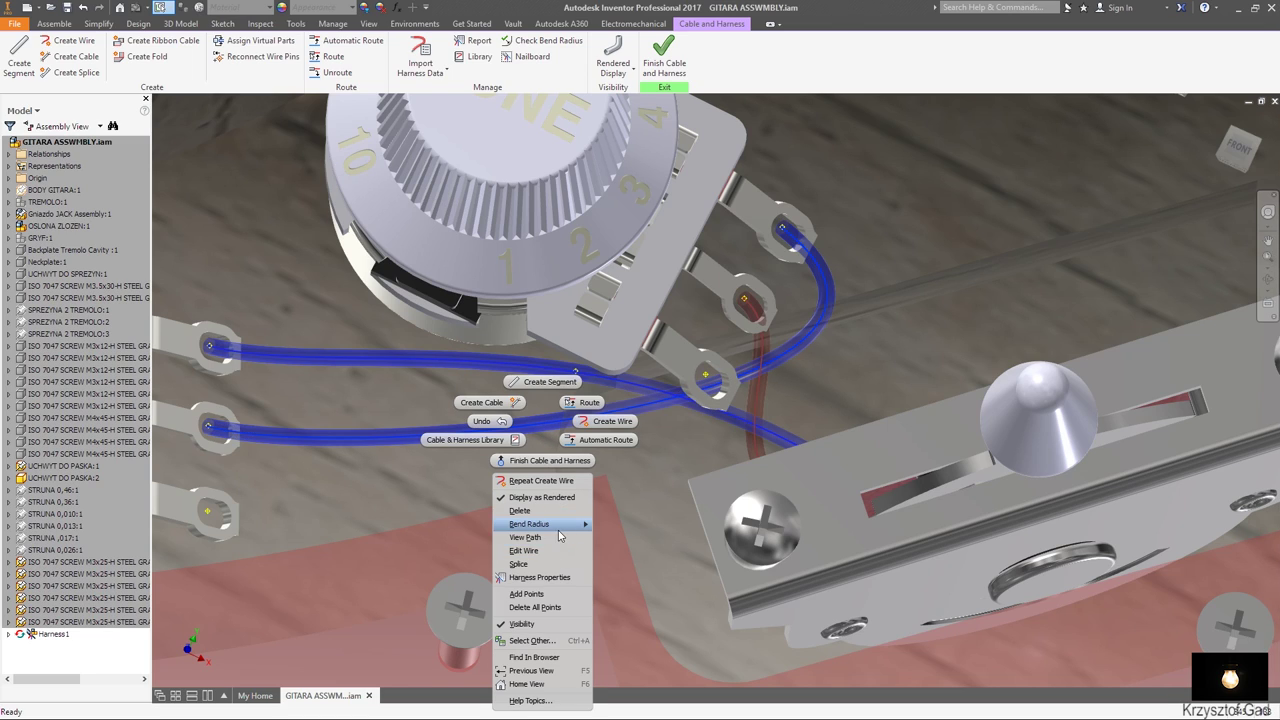
{"action": "left_click", "coordinate": [553, 551]}
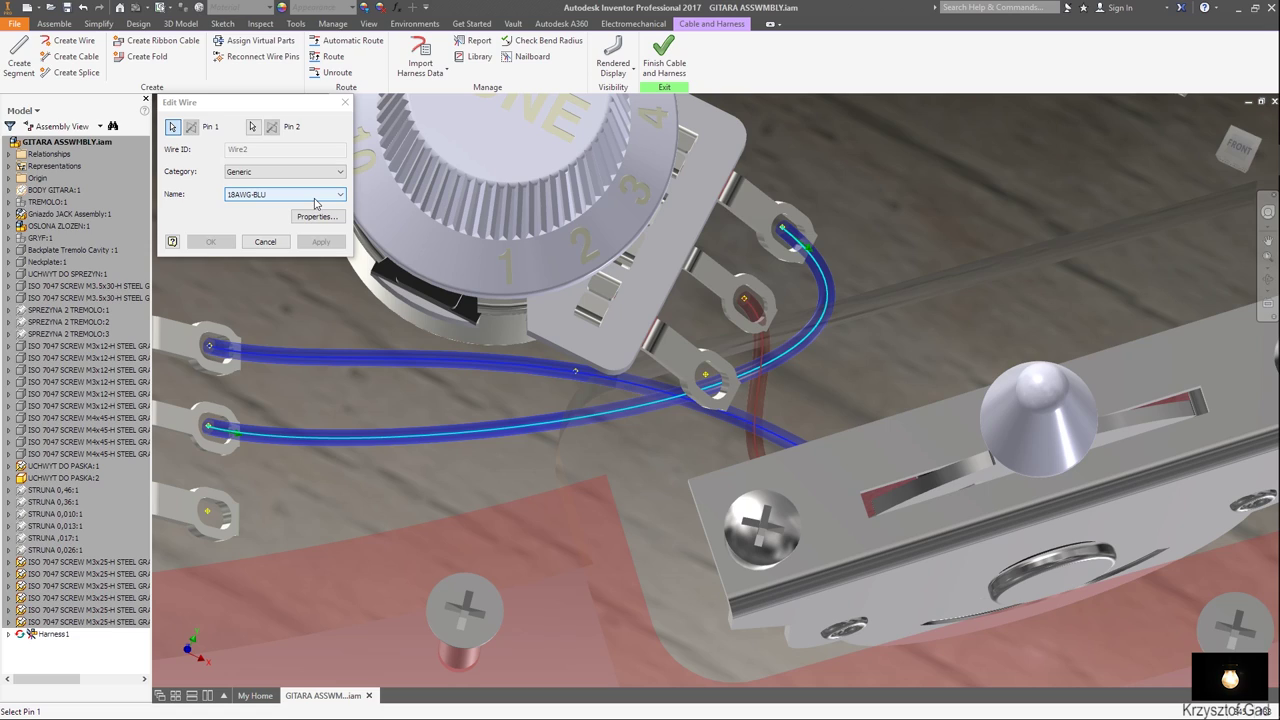
{"action": "left_click", "coordinate": [315, 200]}
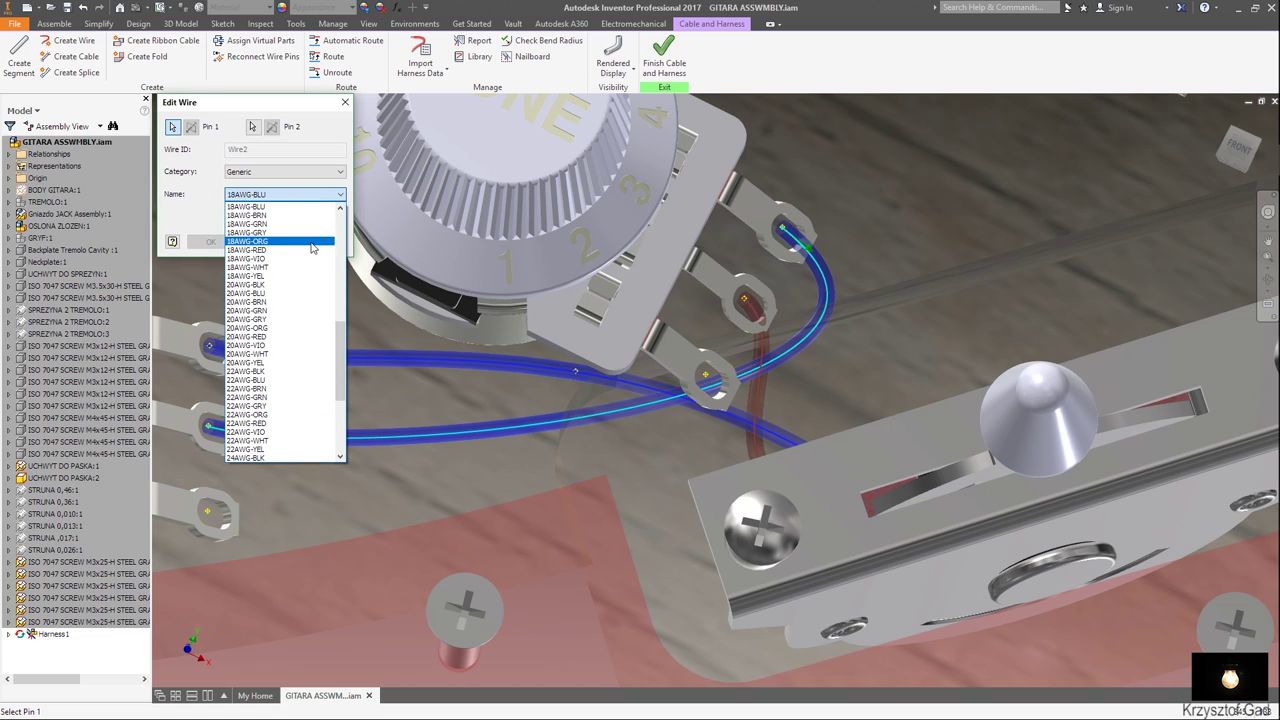
{"action": "scroll", "coordinate": [311, 247], "scroll_direction": "up", "scroll_amount": 1}
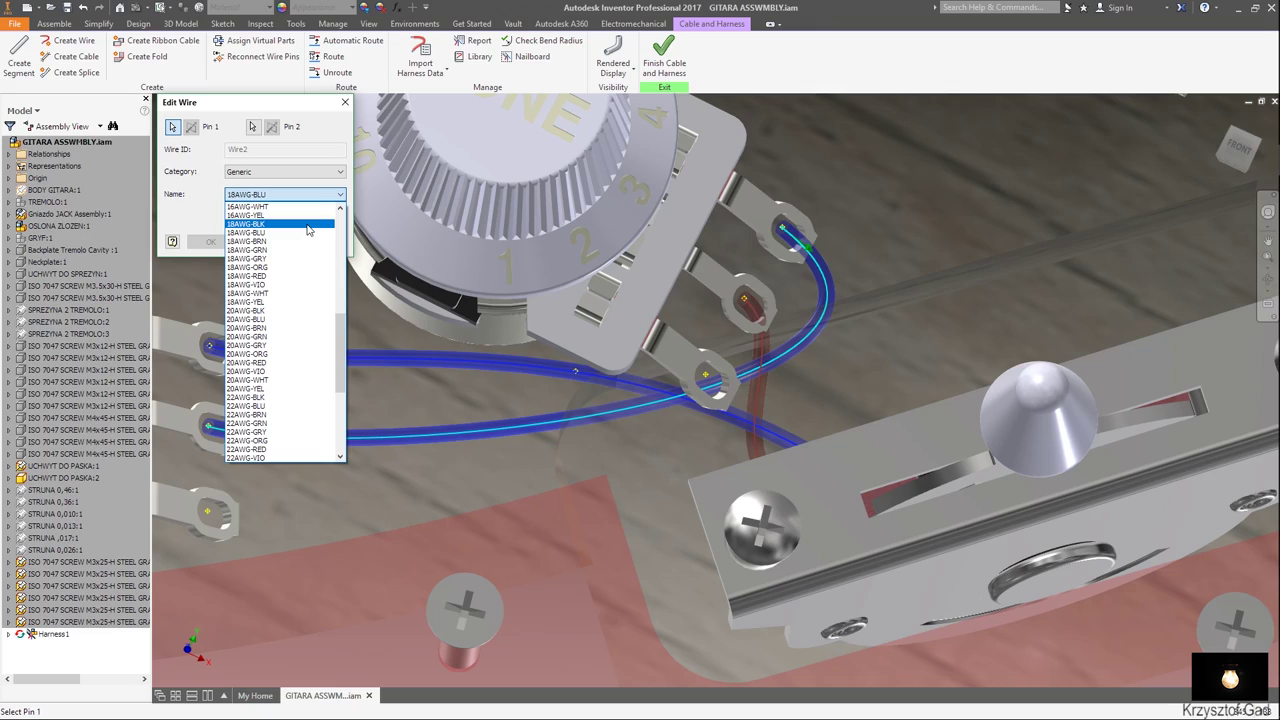
{"action": "left_click", "coordinate": [309, 224]}
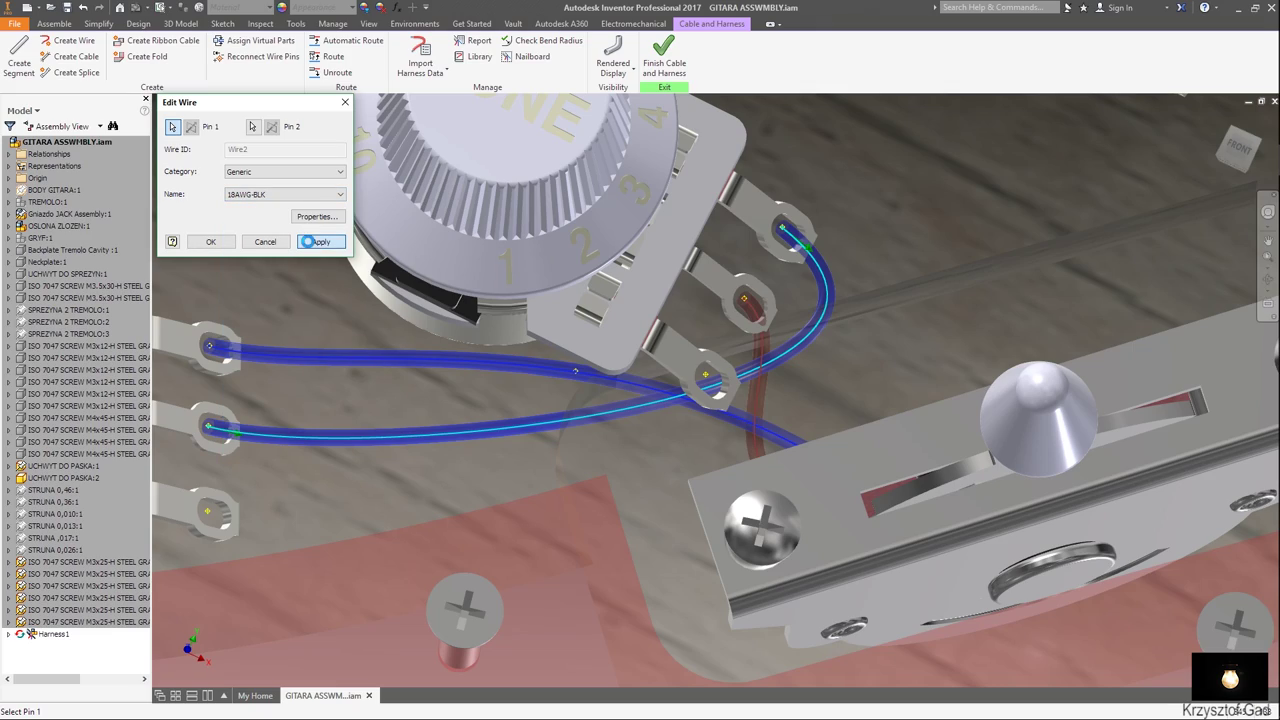
{"action": "left_click", "coordinate": [309, 242]}
{"action": "left_click", "coordinate": [270, 243]}
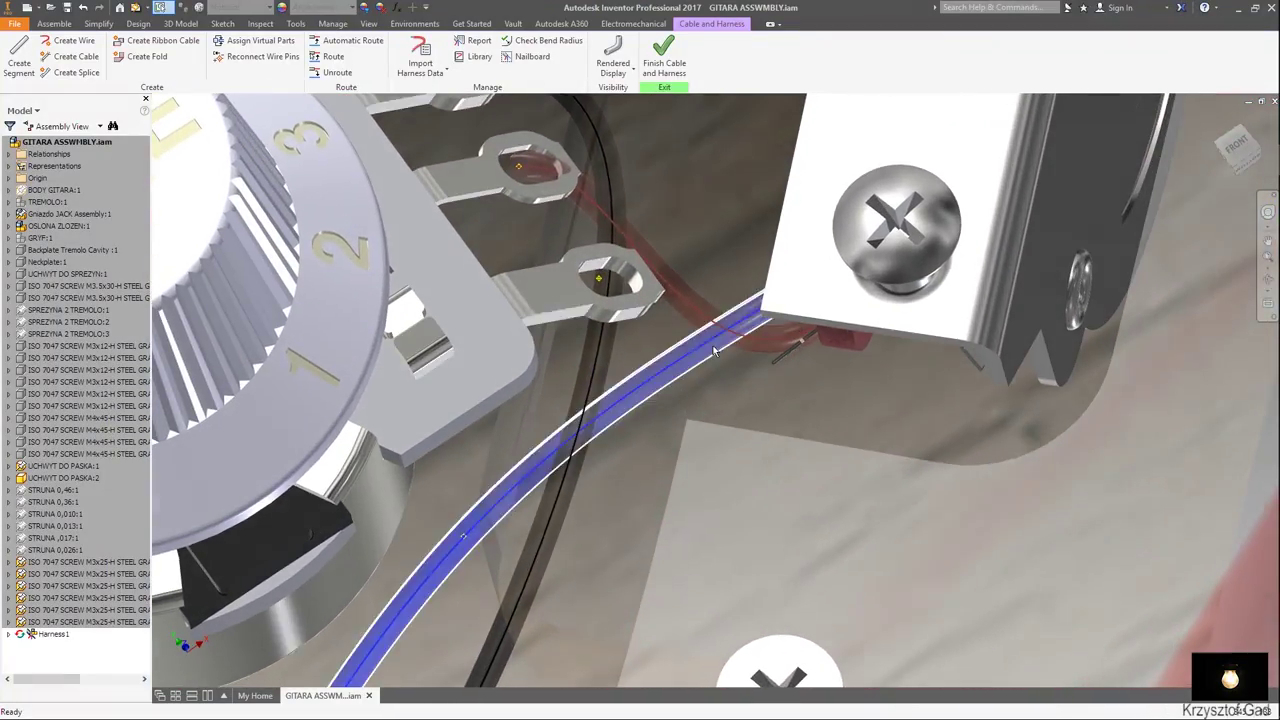
Add a routing point on the red wire near the switch.
{"action": "right_click", "coordinate": [675, 289]}
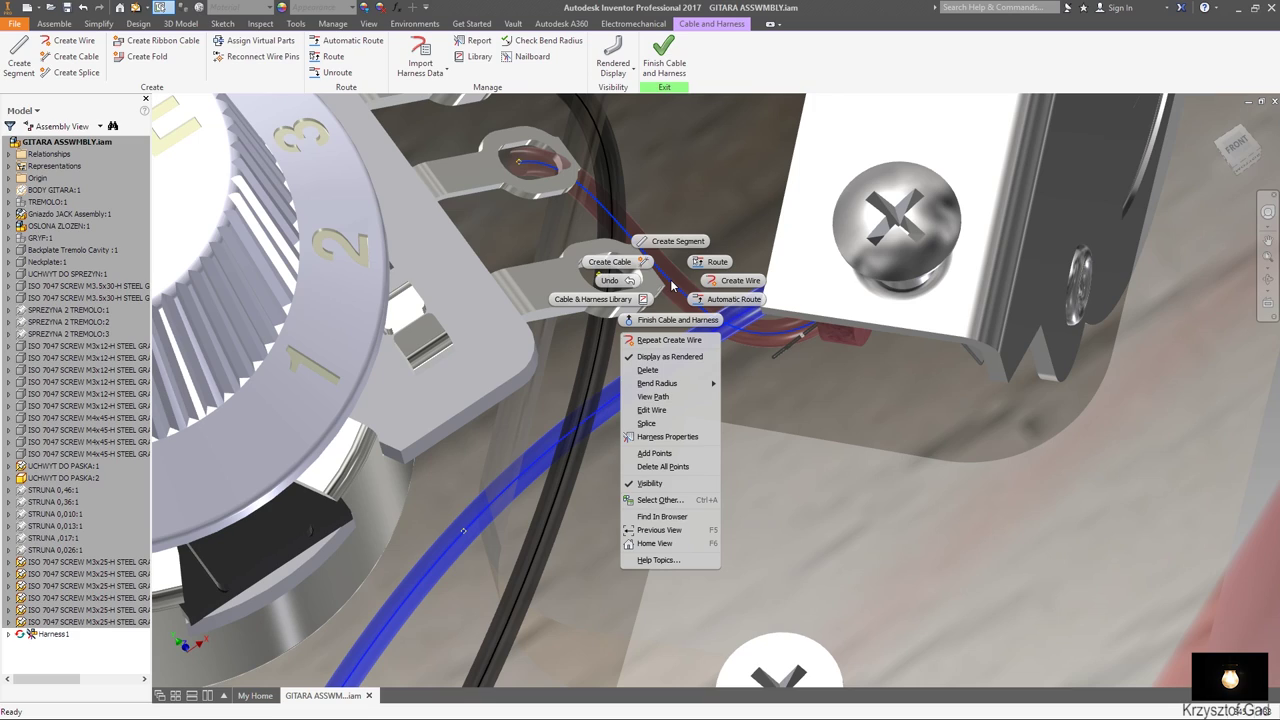
{"action": "left_click", "coordinate": [689, 457]}
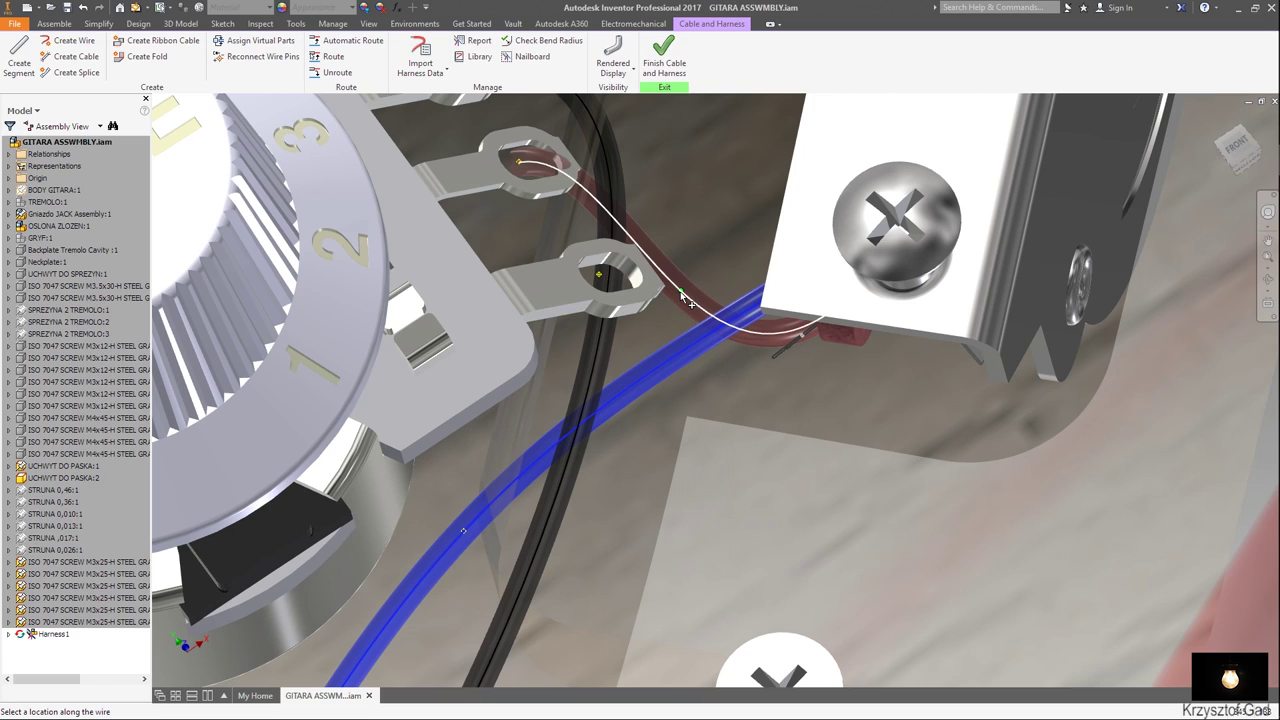
{"action": "left_click", "coordinate": [681, 297]}
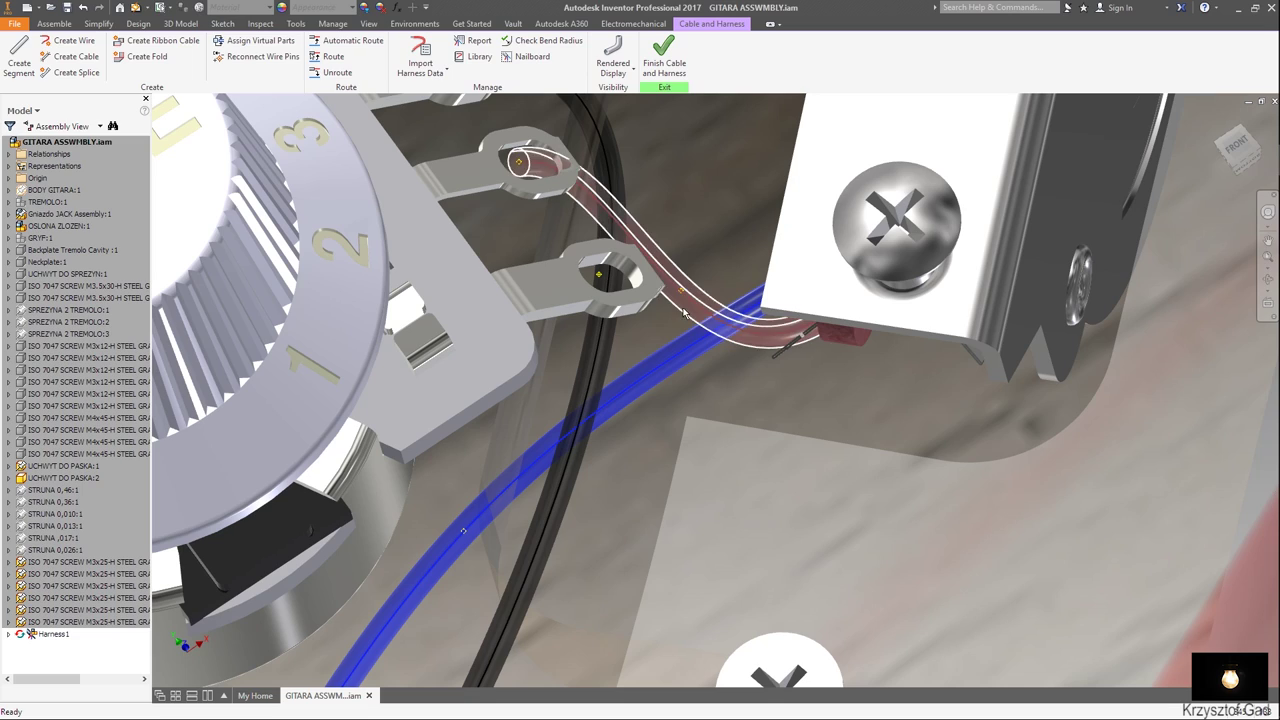
{"action": "right_click", "coordinate": [680, 293]}
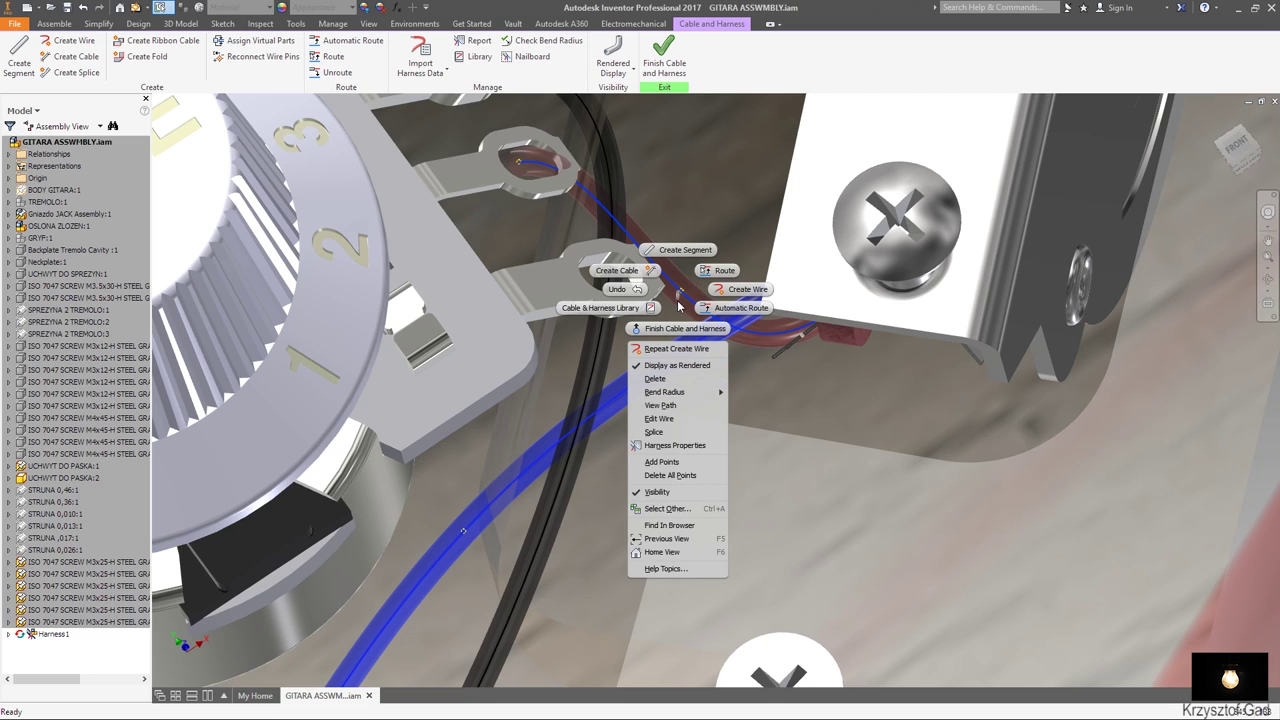
{"action": "key", "text": "Escape"}
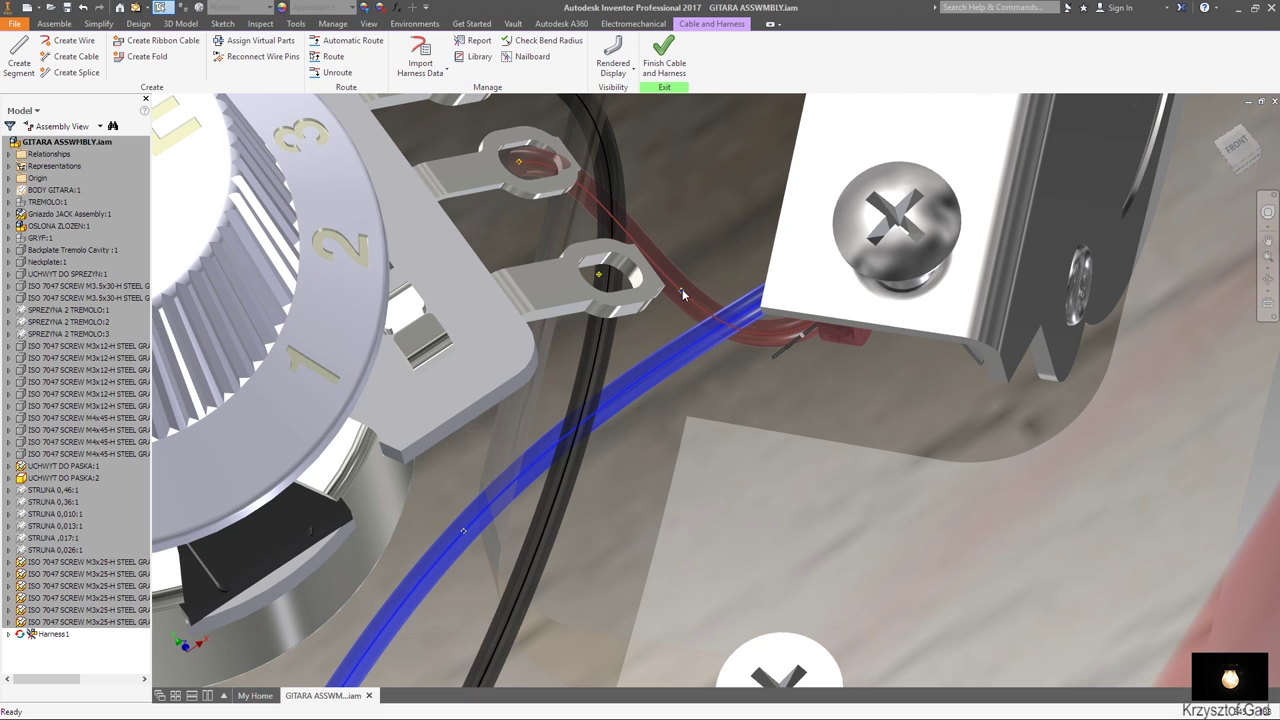
Move the new red-wire point -3.175 mm along X and Z so it bends down past the lugs.
{"action": "right_click", "coordinate": [682, 289]}
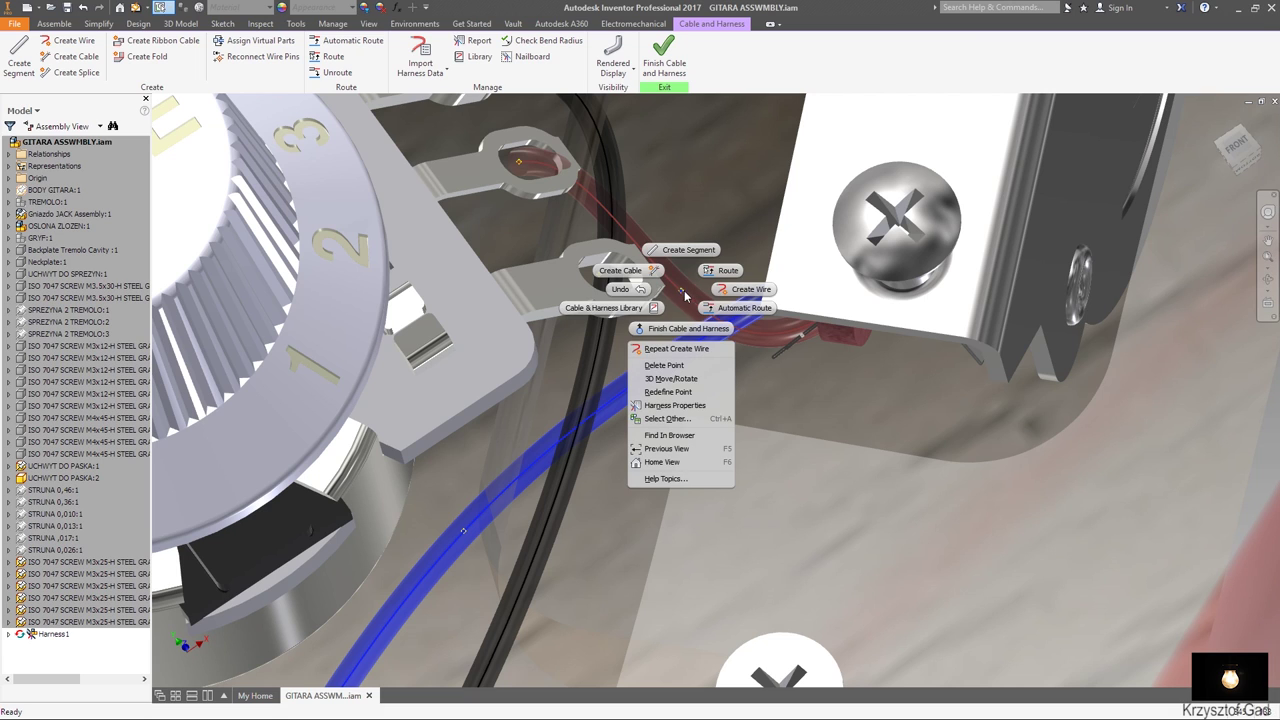
{"action": "left_click", "coordinate": [684, 379]}
{"action": "scroll", "coordinate": [681, 370], "scroll_direction": "down", "scroll_amount": 2}
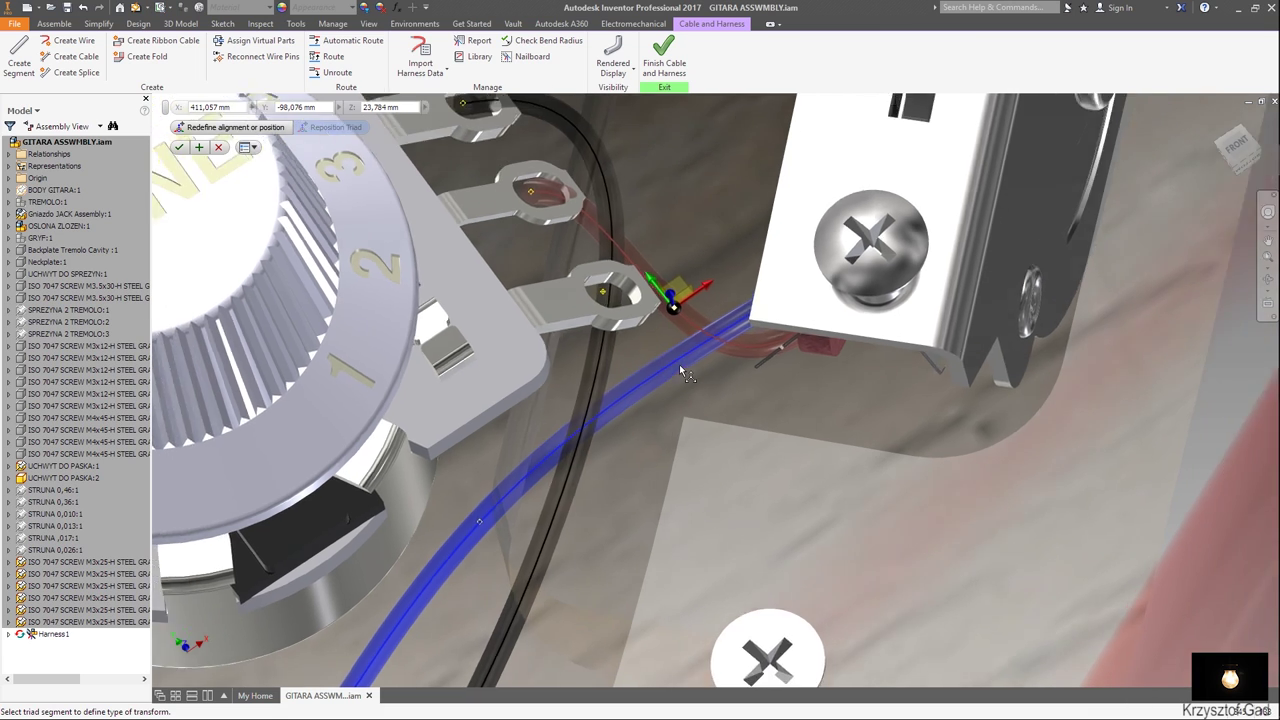
{"action": "scroll", "coordinate": [679, 364], "scroll_direction": "down", "scroll_amount": 3}
{"action": "scroll", "coordinate": [679, 364], "scroll_direction": "down", "scroll_amount": 3}
{"action": "scroll", "coordinate": [676, 372], "scroll_direction": "down", "scroll_amount": 2}
{"action": "scroll", "coordinate": [680, 385], "scroll_direction": "up", "scroll_amount": 3}
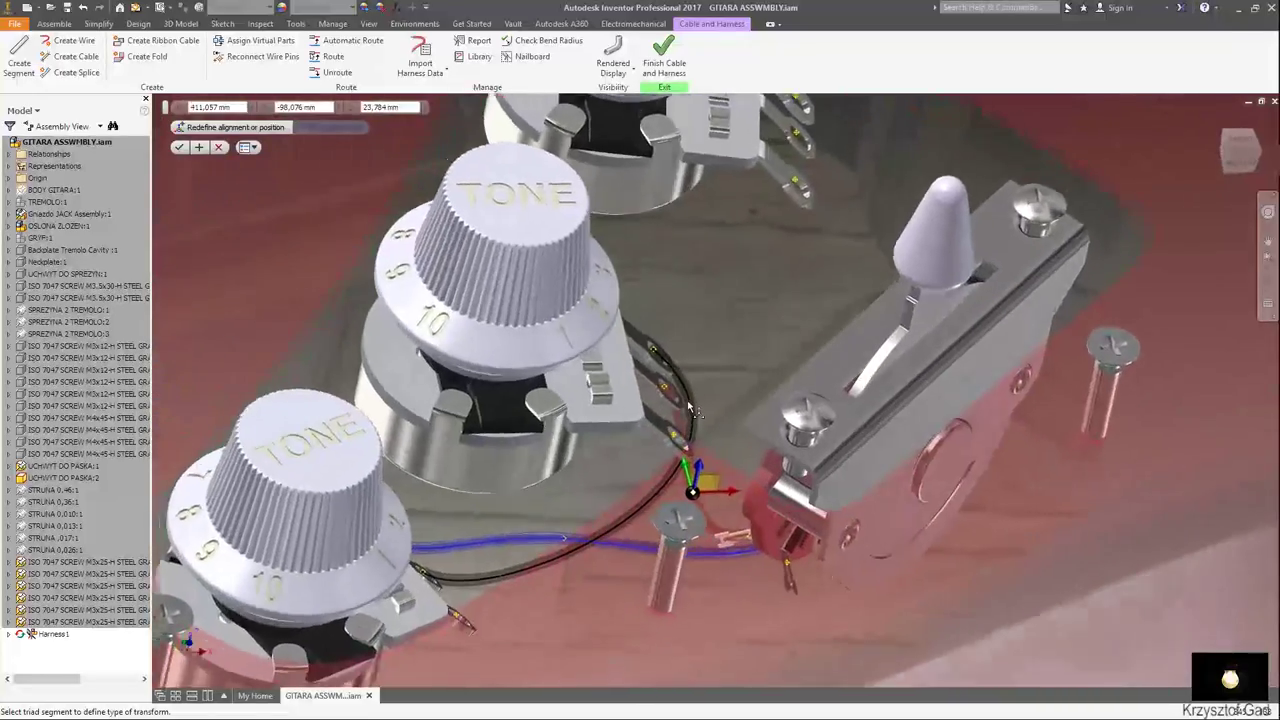
{"action": "scroll", "coordinate": [712, 405], "scroll_direction": "up", "scroll_amount": 3}
{"action": "left_click_drag", "start_coordinate": [697, 396], "coordinate": [647, 426]}
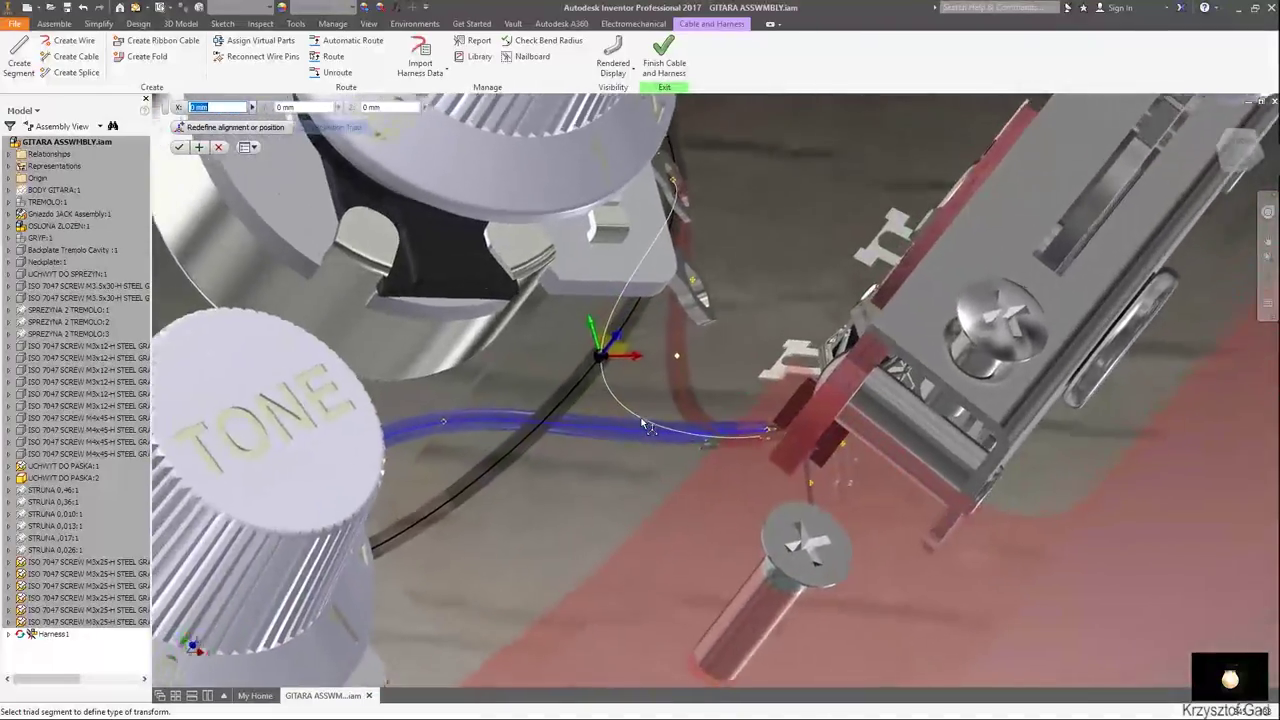
{"action": "middle_click_drag", "start_coordinate": [647, 426], "coordinate": [614, 462], "text": "shift"}
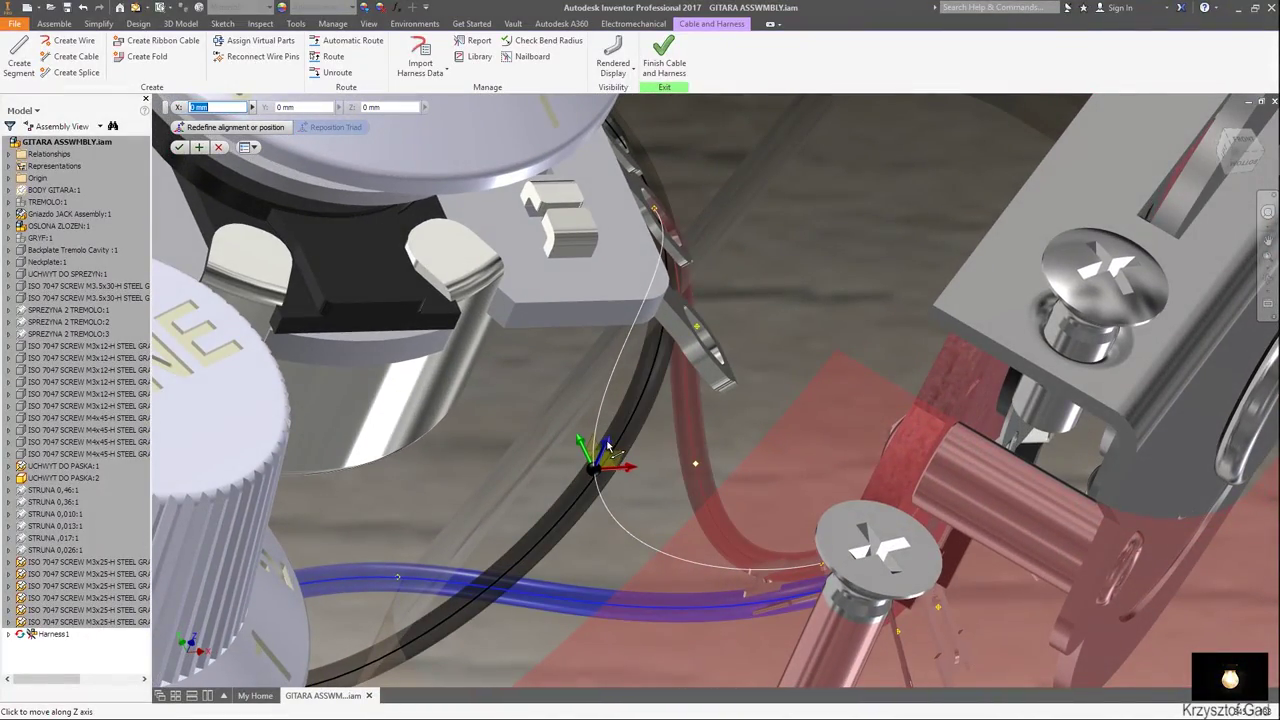
{"action": "left_click_drag", "start_coordinate": [609, 459], "coordinate": [604, 528]}
{"action": "mouse_move", "coordinate": [604, 529]}
{"action": "middle_mouse_down", "text": "shift"}
{"action": "mouse_move", "coordinate": [577, 513]}
{"action": "mouse_move", "coordinate": [526, 419]}
{"action": "middle_mouse_up", "text": "shift"}
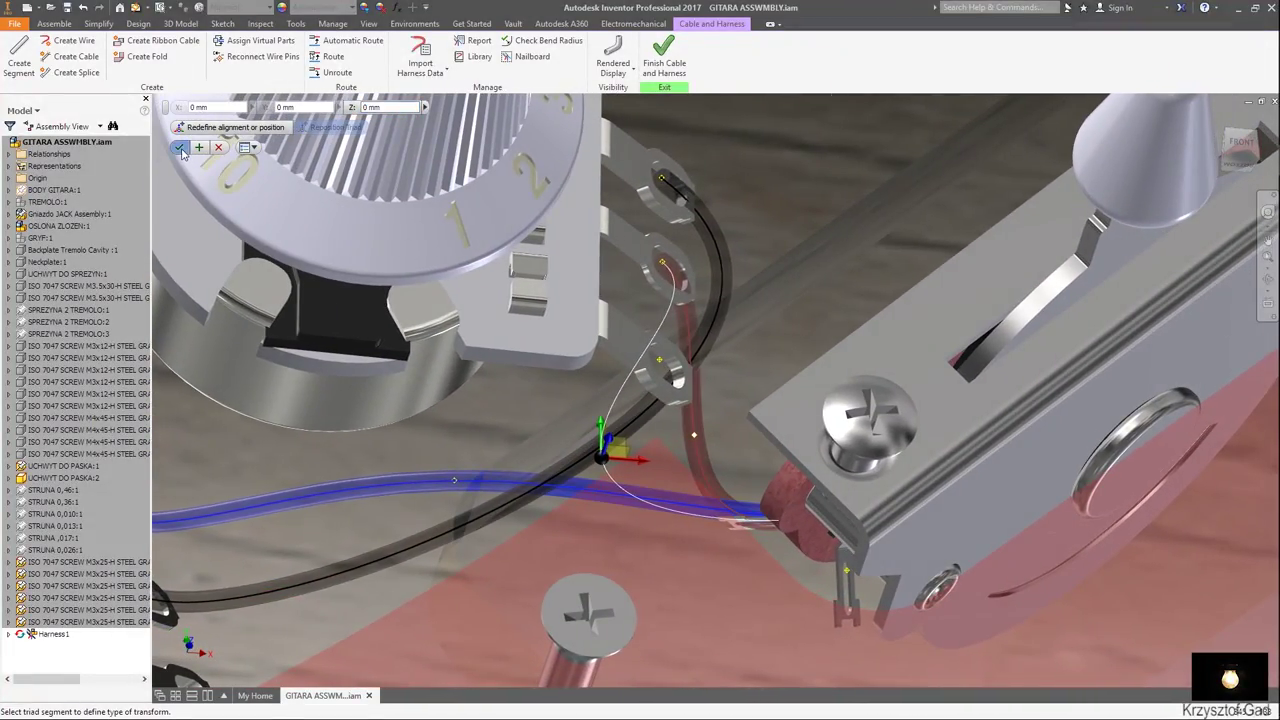
{"action": "left_click", "coordinate": [180, 148]}
{"action": "mouse_move", "coordinate": [181, 151]}
{"action": "middle_mouse_down", "text": "shift"}
{"action": "mouse_move", "coordinate": [271, 177]}
{"action": "mouse_move", "coordinate": [491, 201]}
{"action": "mouse_move", "coordinate": [611, 285]}
{"action": "middle_mouse_up", "text": "shift"}
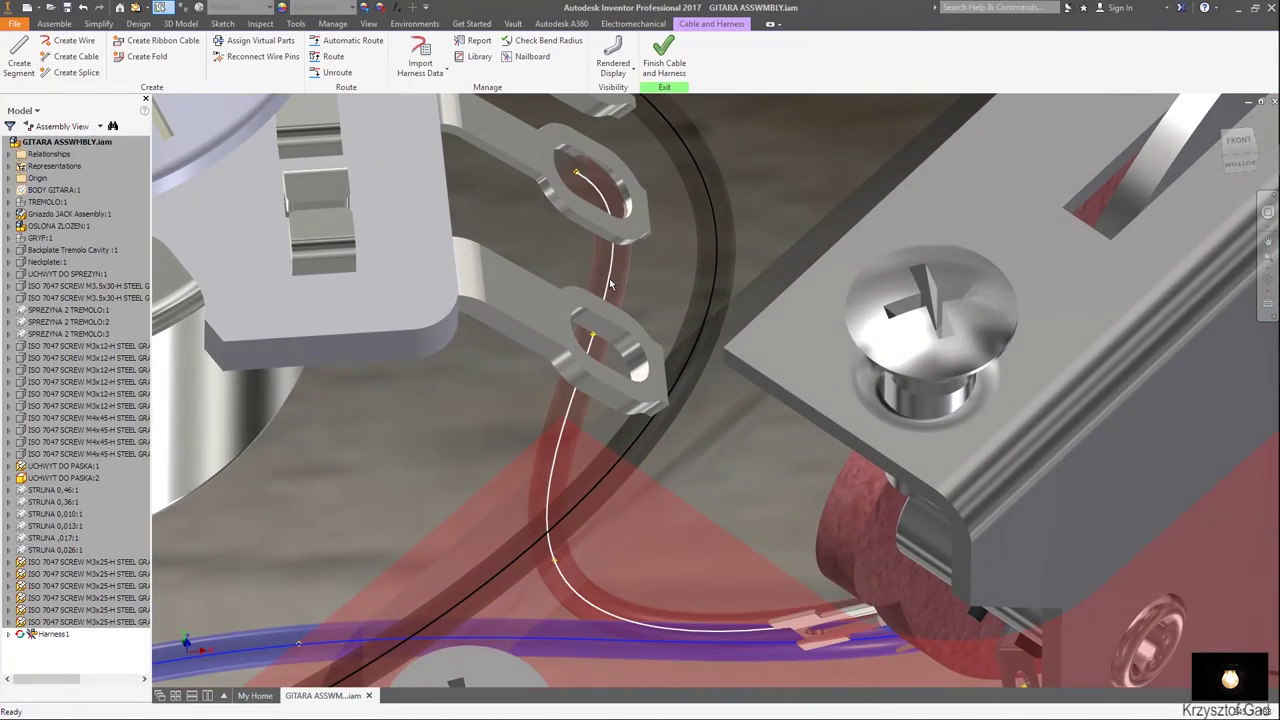
{"action": "right_click", "coordinate": [608, 285]}
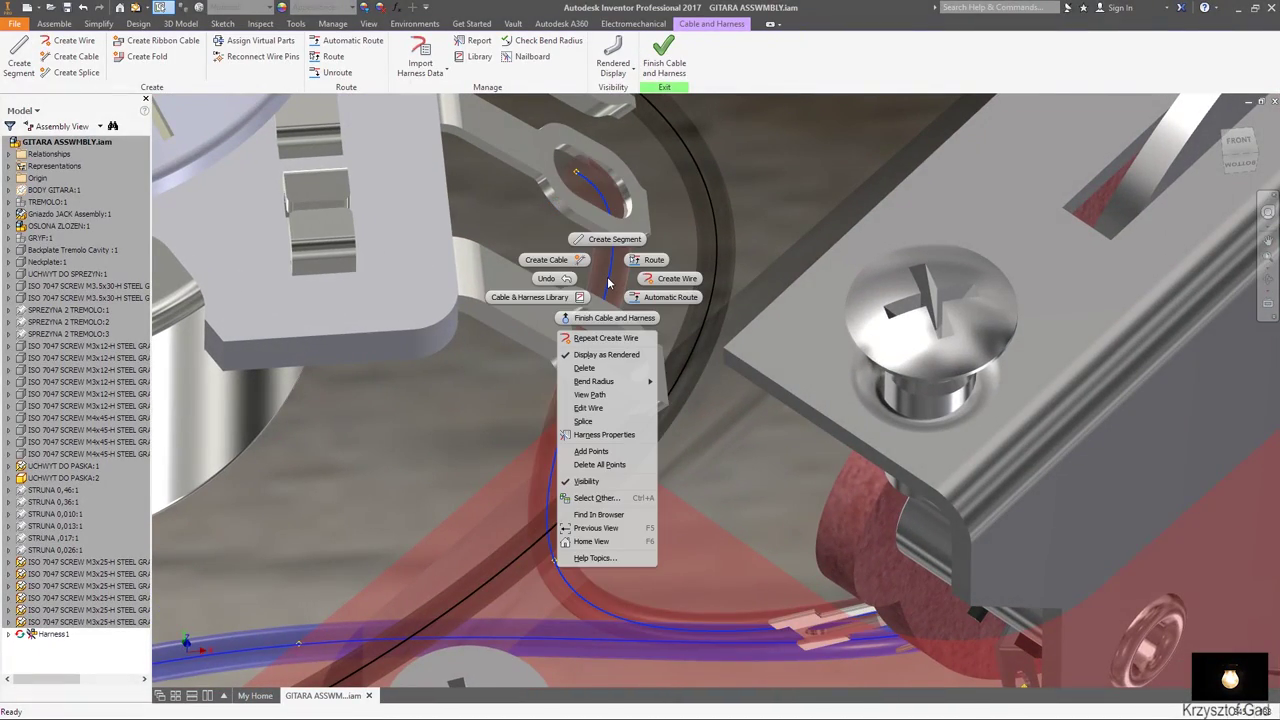
Place another routing point on the red wire.
{"action": "left_click", "coordinate": [604, 453]}
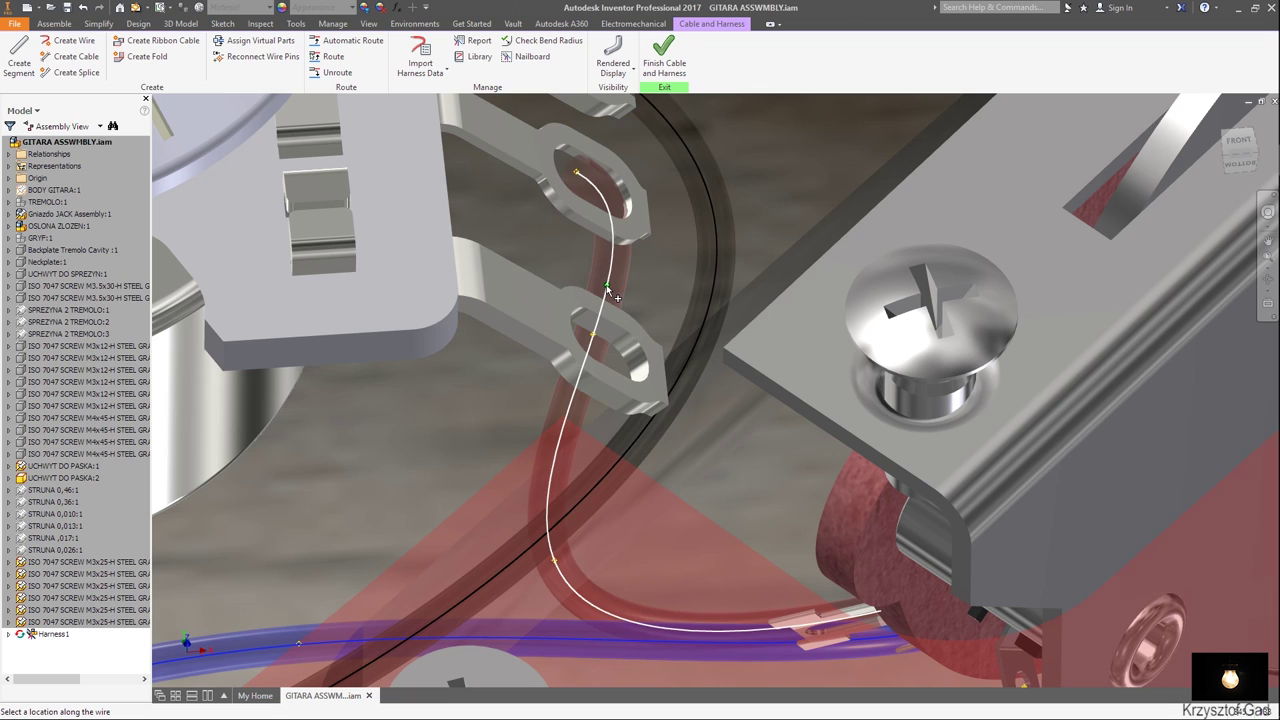
{"action": "scroll", "coordinate": [600, 300], "scroll_direction": "down", "scroll_amount": 4}
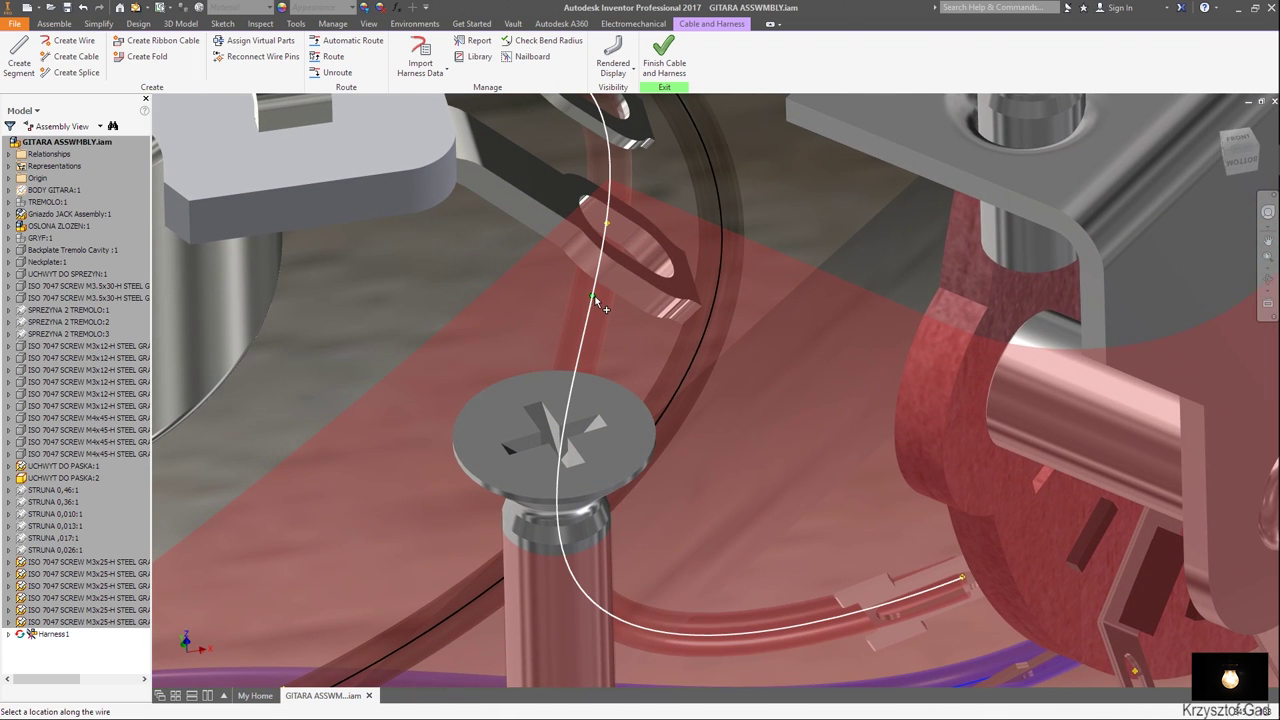
{"action": "left_click", "coordinate": [597, 283]}
{"action": "left_click", "coordinate": [598, 276]}
{"action": "scroll", "coordinate": [615, 300], "scroll_direction": "up", "scroll_amount": 5}
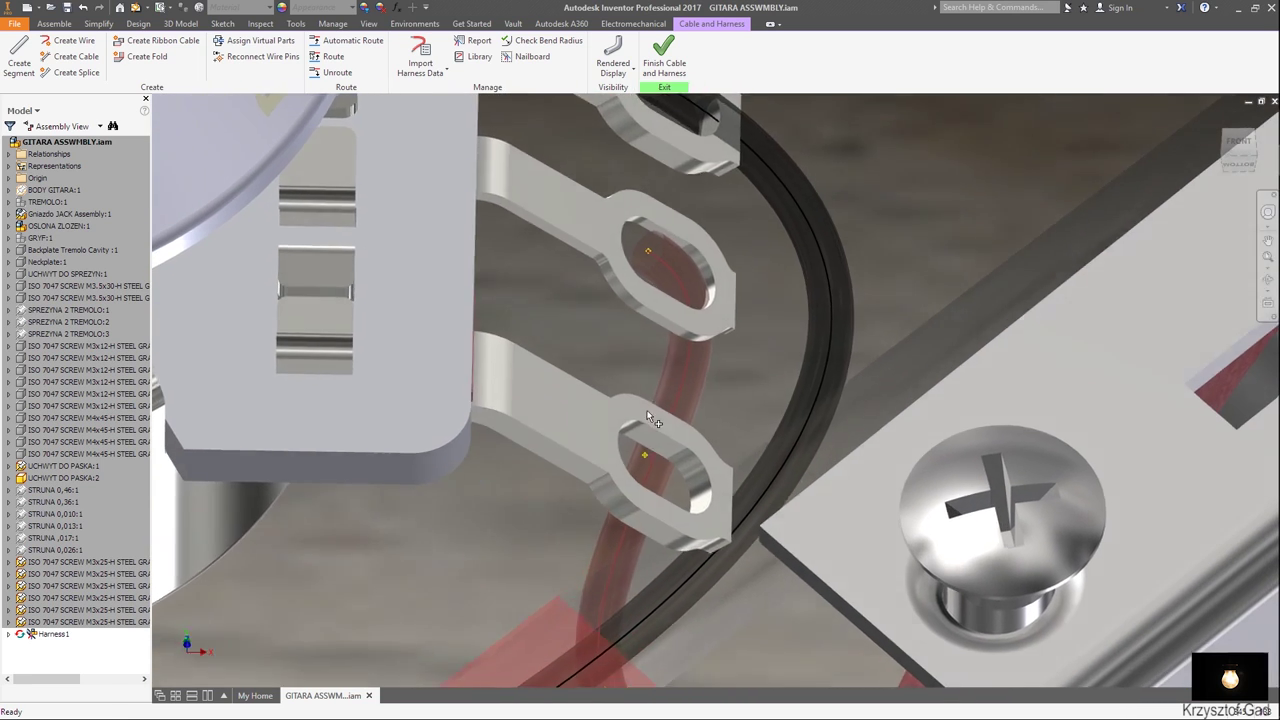
{"action": "mouse_move", "coordinate": [651, 420]}
{"action": "middle_mouse_down", "text": "shift"}
{"action": "mouse_move", "coordinate": [671, 420]}
{"action": "mouse_move", "coordinate": [672, 362]}
{"action": "middle_mouse_up", "text": "shift"}
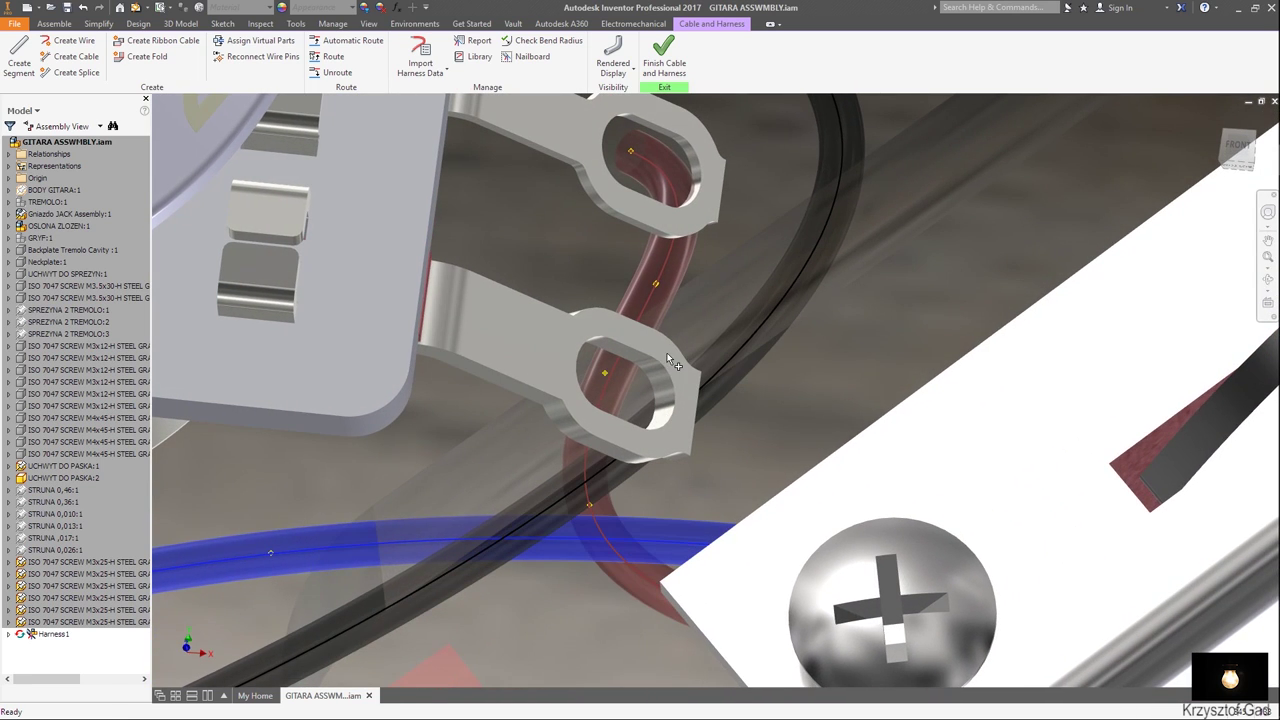
Move a red-wire point along X and apply, then dismiss the sweep-failed error.
{"action": "right_click", "coordinate": [656, 287]}
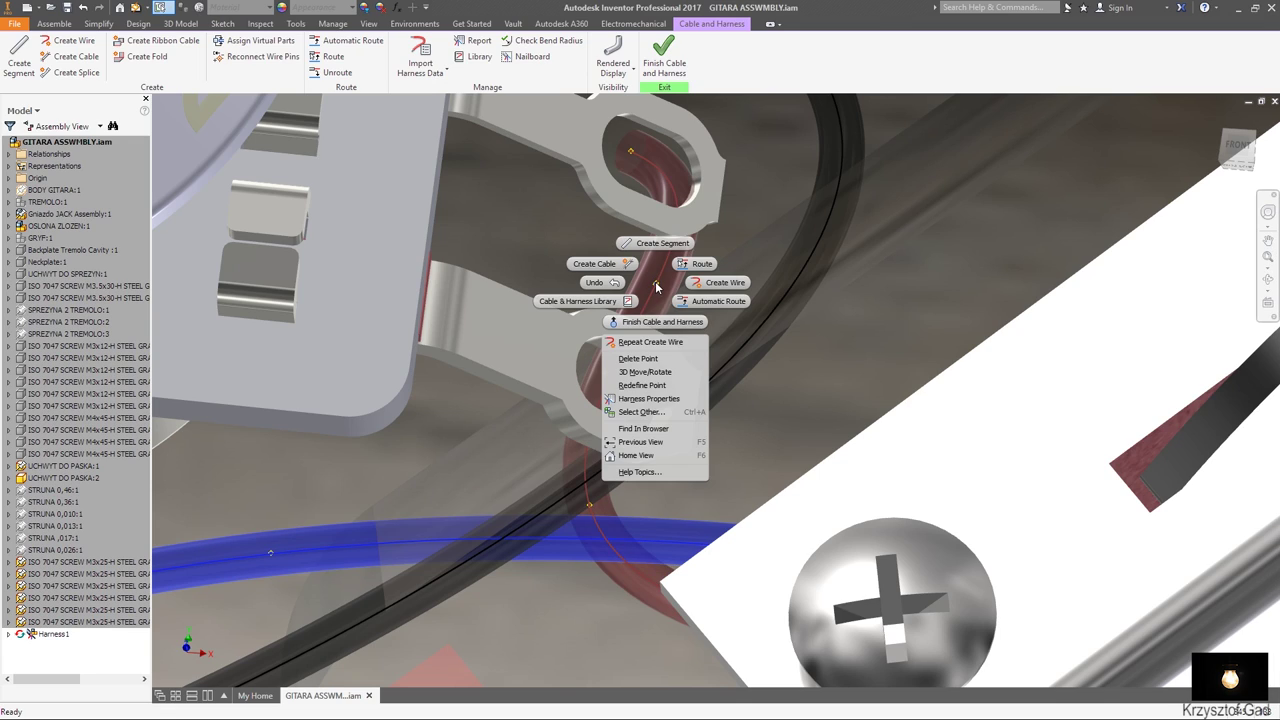
{"action": "left_click", "coordinate": [664, 371]}
{"action": "left_click", "coordinate": [699, 291]}
{"action": "left_click_drag", "start_coordinate": [764, 298], "coordinate": [818, 312]}
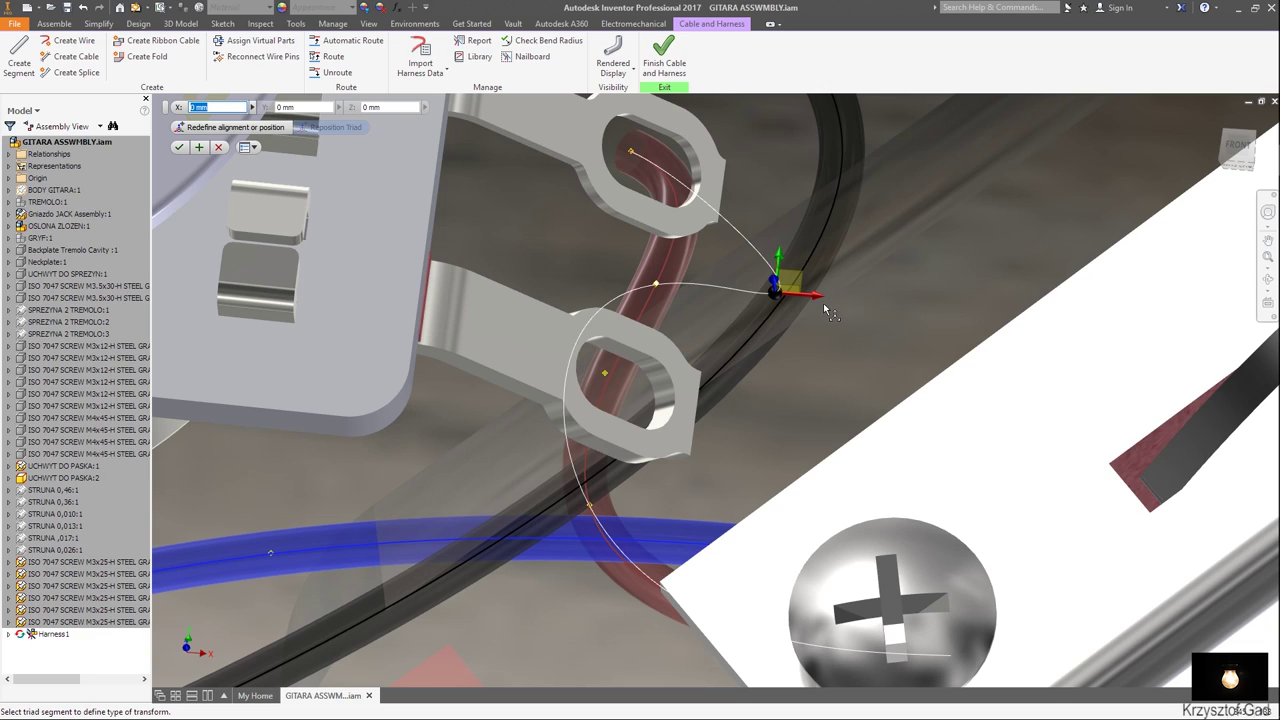
{"action": "left_click_drag", "start_coordinate": [820, 300], "coordinate": [714, 287]}
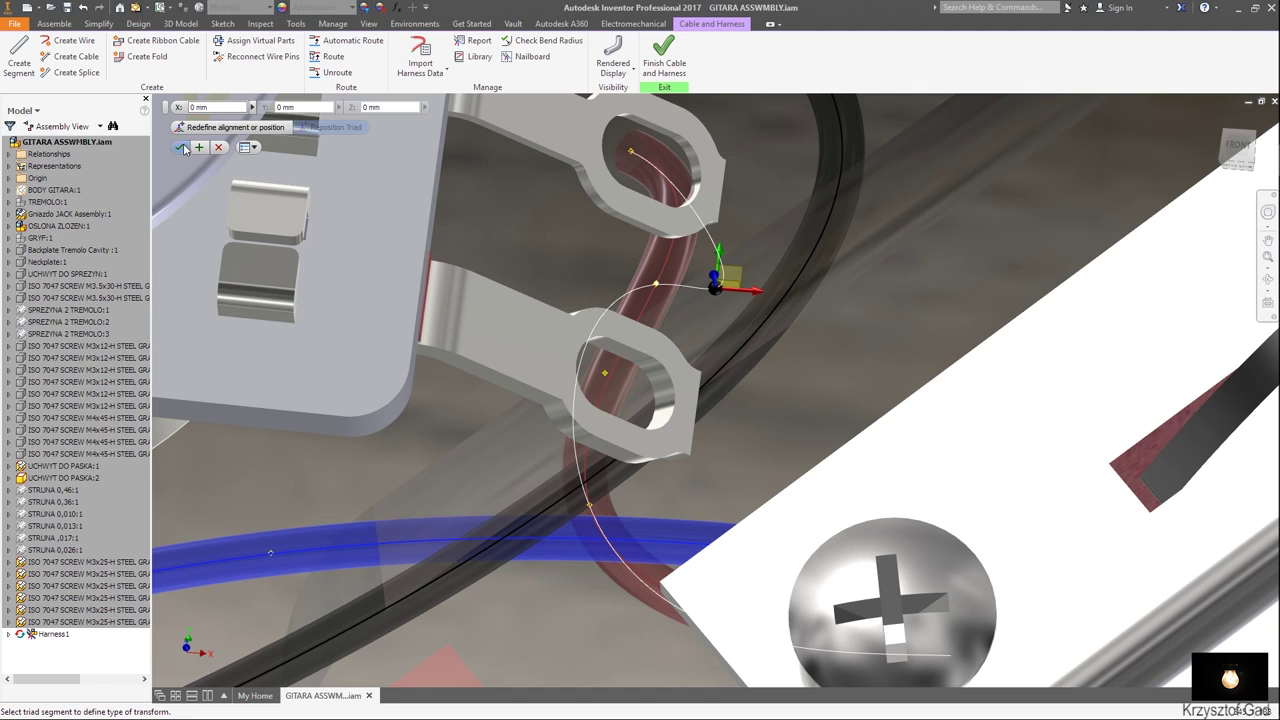
{"action": "left_click", "coordinate": [181, 147]}
{"action": "left_click", "coordinate": [596, 171]}
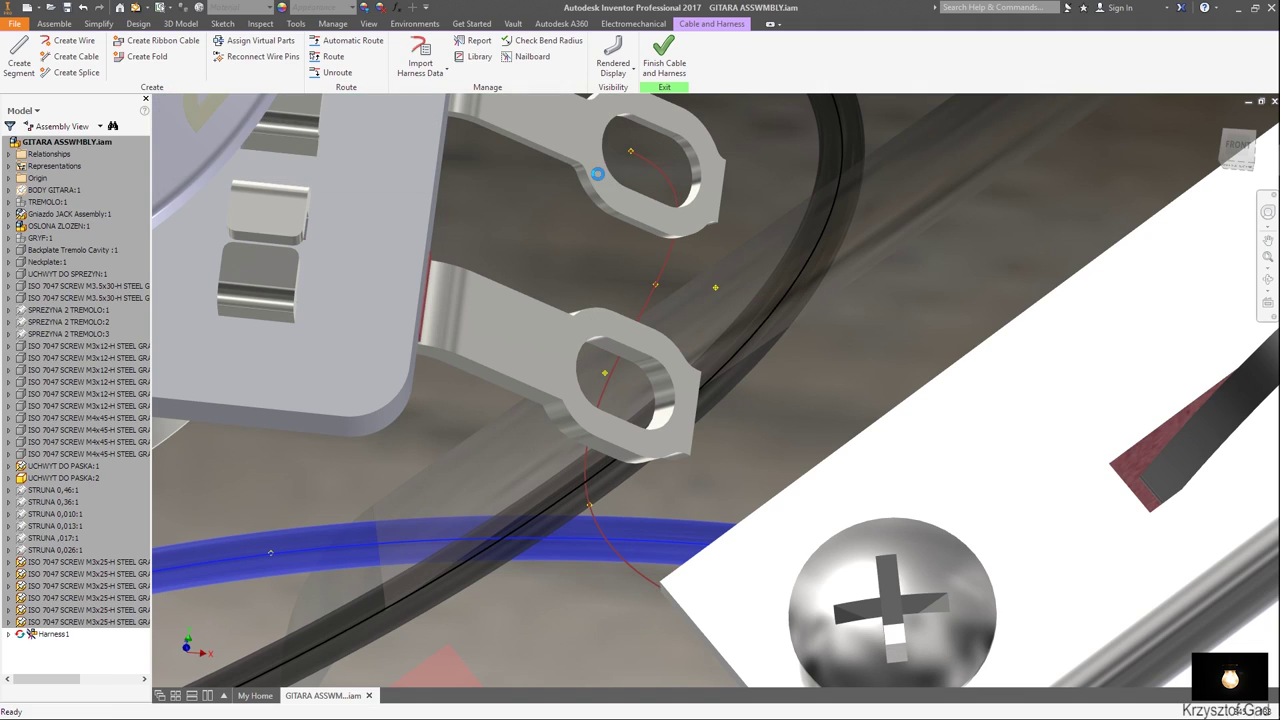
Delete the wire point that broke the sweep and step back to earlier views.
{"action": "right_click", "coordinate": [656, 288]}
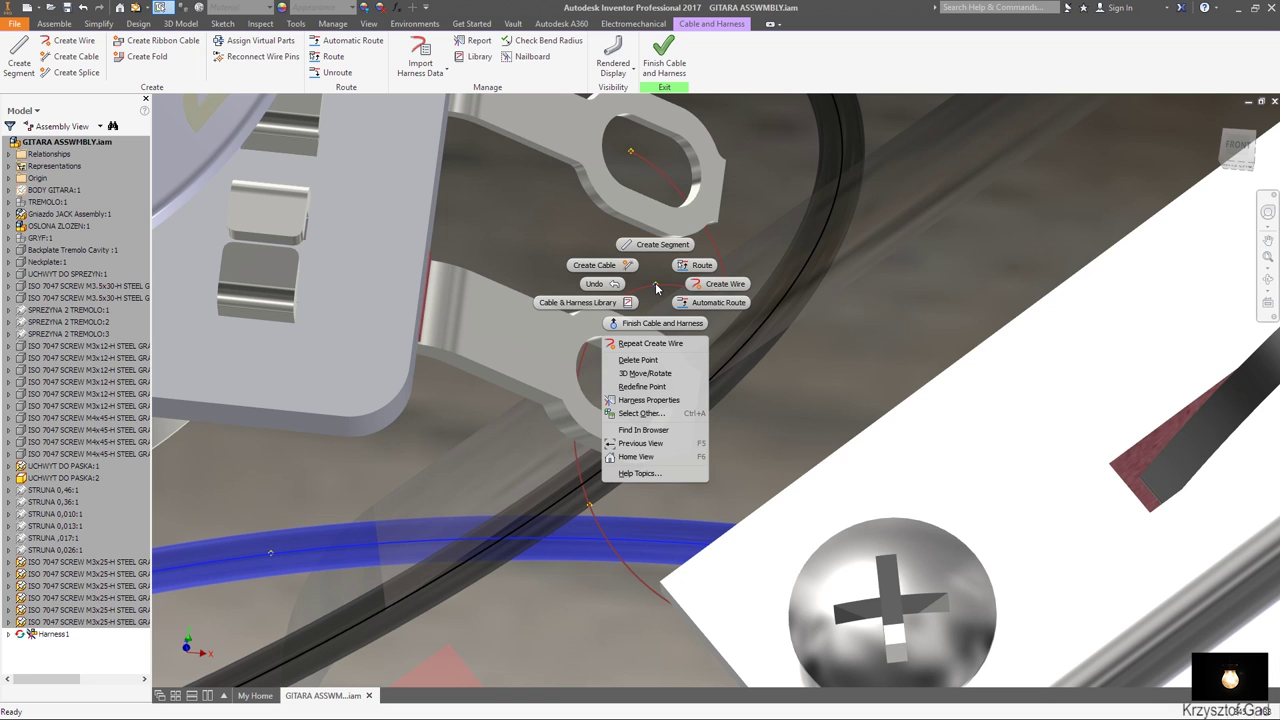
{"action": "left_click", "coordinate": [655, 360]}
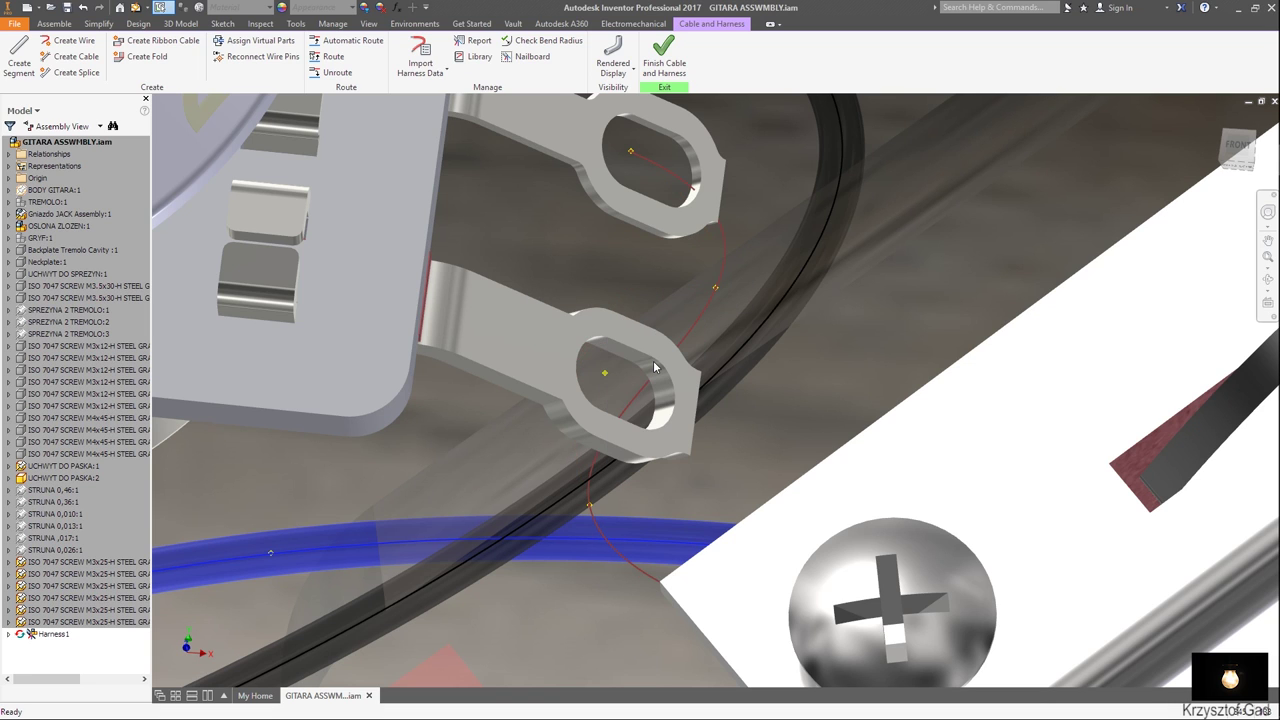
{"action": "key", "text": "F5"}
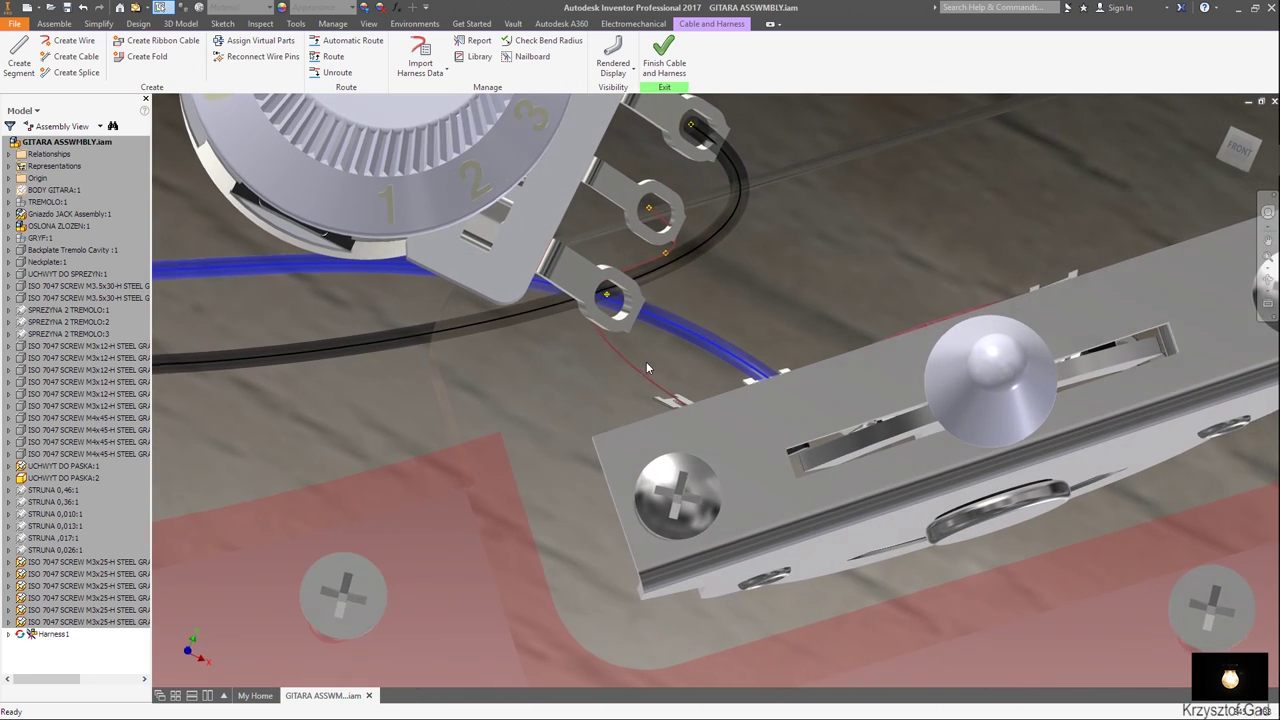
{"action": "key", "text": "F5"}
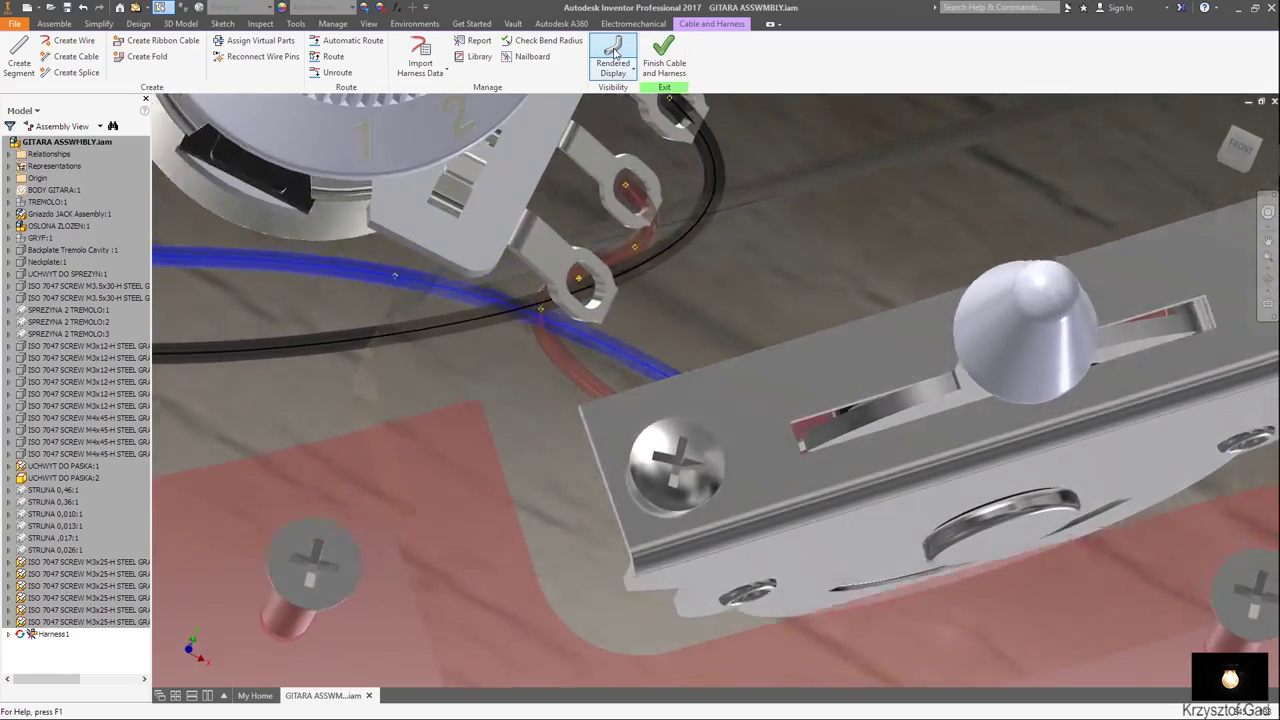
Return to the terminal view and add a point on the black wire.
{"action": "key", "text": "F5"}
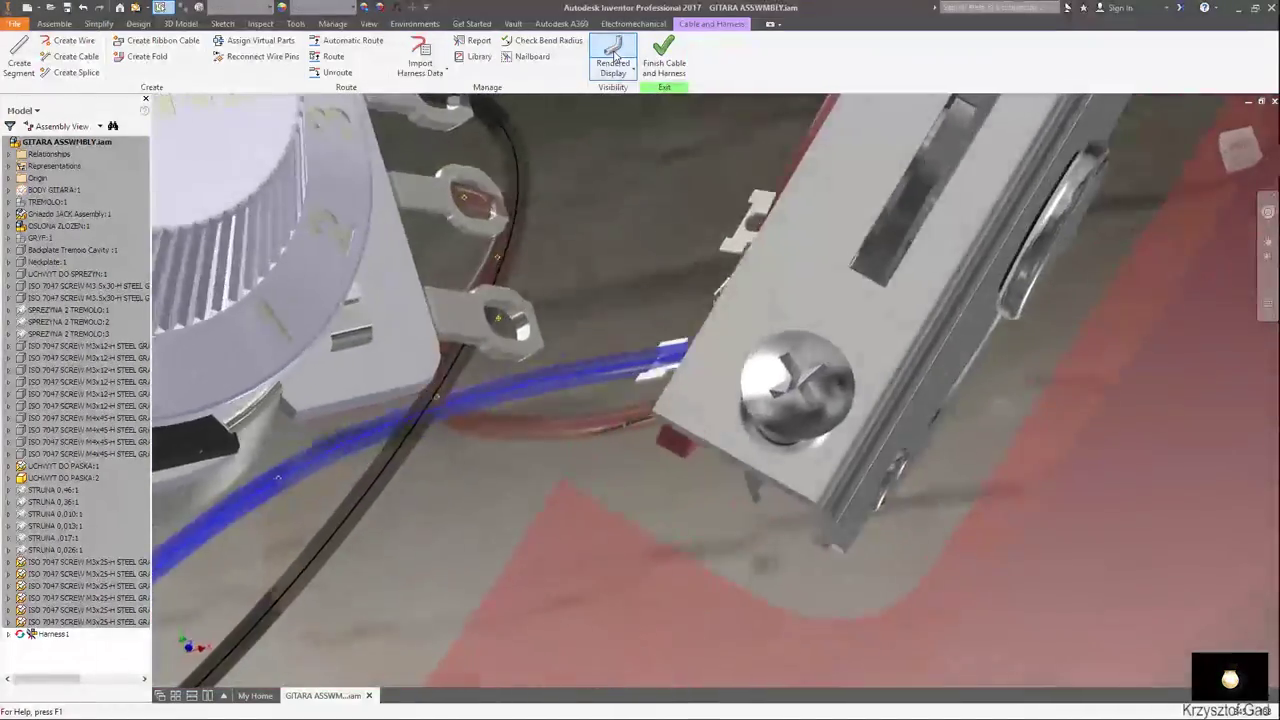
{"action": "key", "text": "F5"}
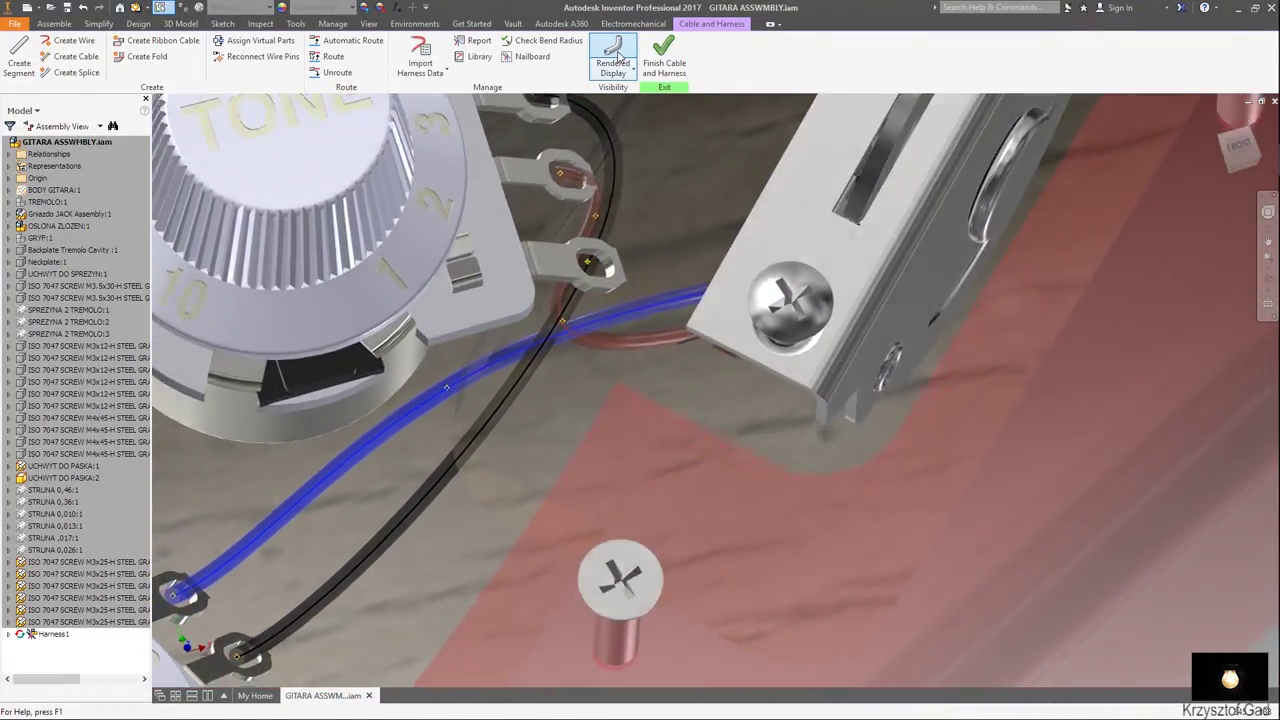
{"action": "right_click", "coordinate": [537, 362]}
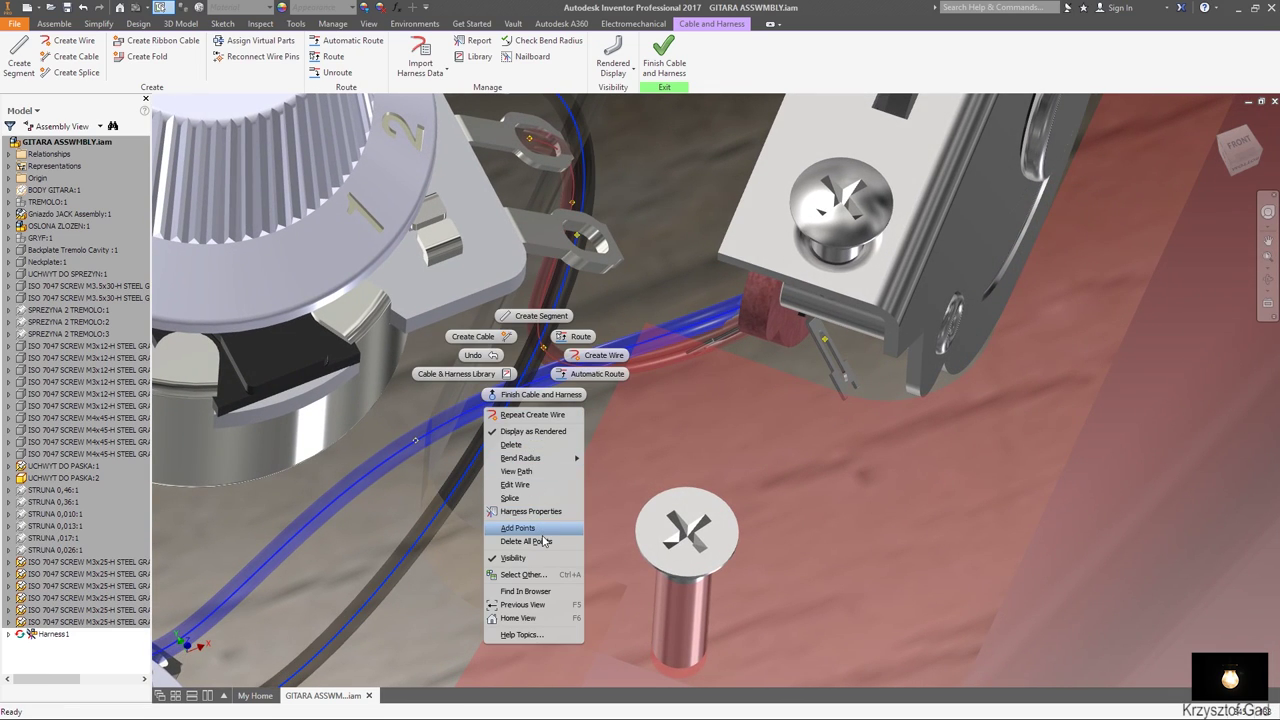
{"action": "left_click", "coordinate": [539, 530]}
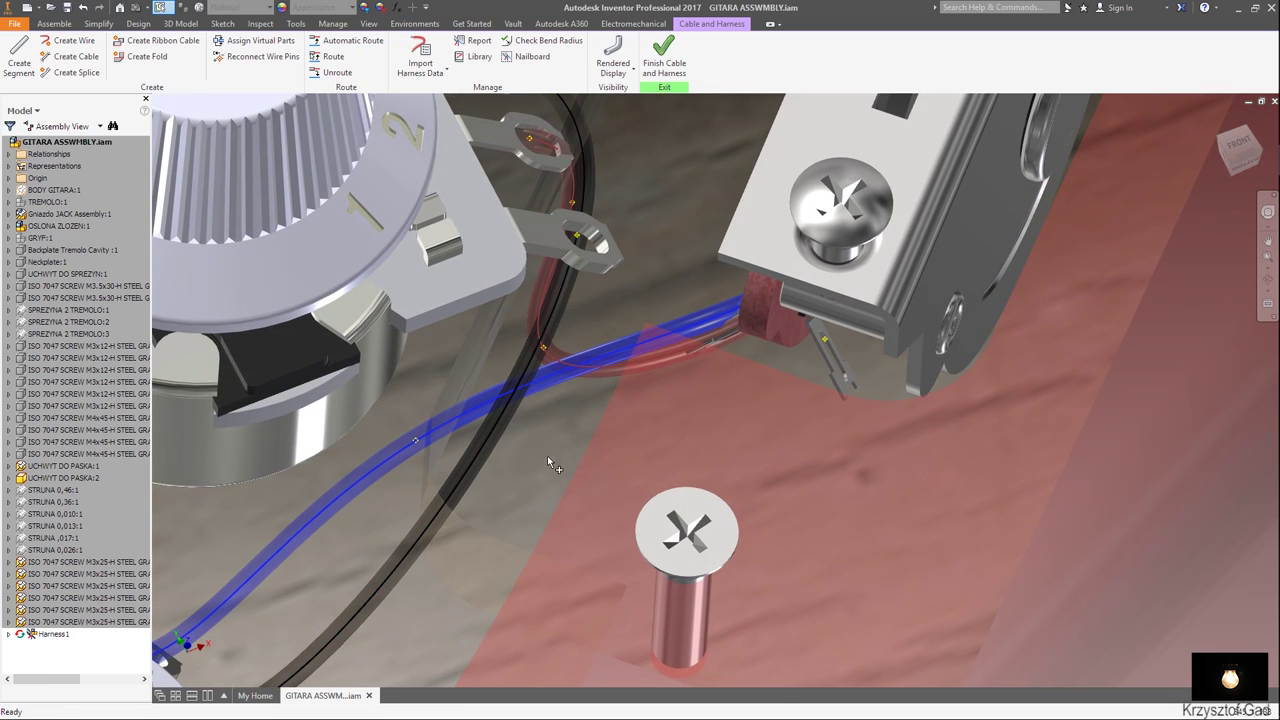
{"action": "left_click", "coordinate": [546, 330]}
Shift the black wire's new point along X with rotation kept at 0 deg.
{"action": "right_click", "coordinate": [546, 330]}
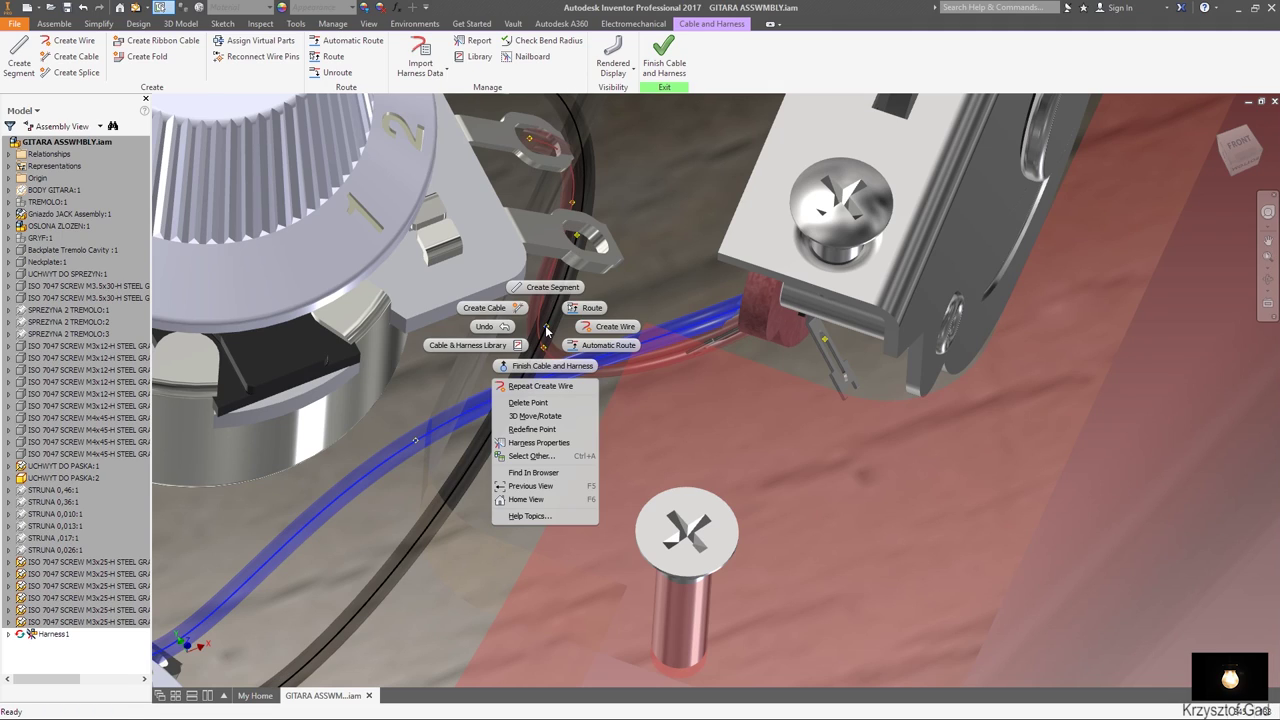
{"action": "left_click", "coordinate": [537, 416]}
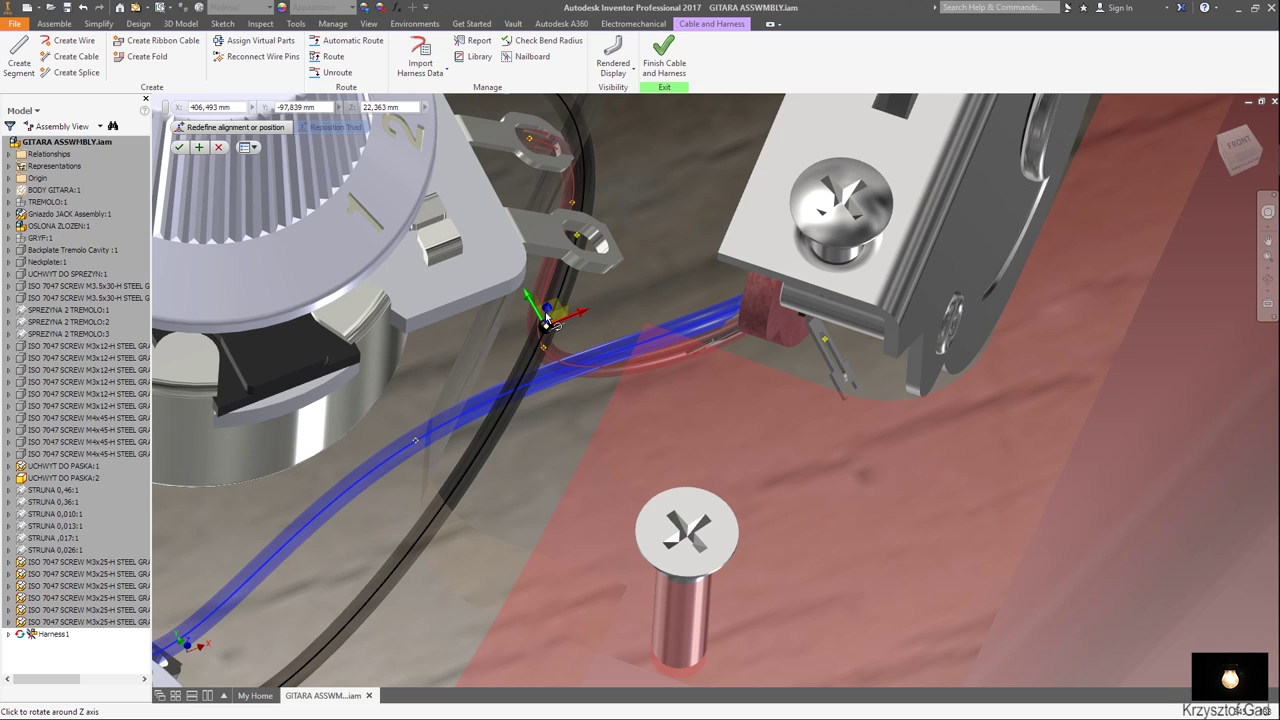
{"action": "left_click_drag", "start_coordinate": [547, 318], "coordinate": [561, 317]}
{"action": "left_click", "coordinate": [561, 317]}
{"action": "left_click", "coordinate": [588, 340]}
{"action": "left_click_drag", "start_coordinate": [588, 340], "coordinate": [632, 350]}
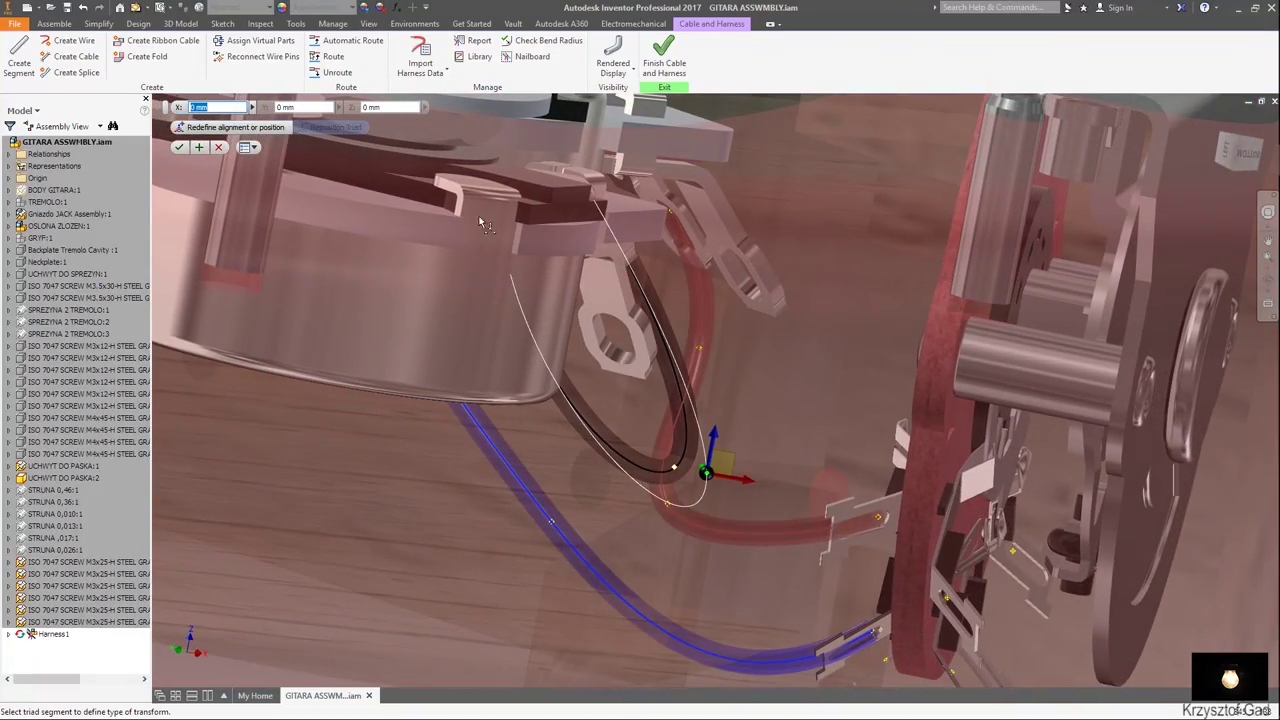
{"action": "left_click", "coordinate": [182, 149]}
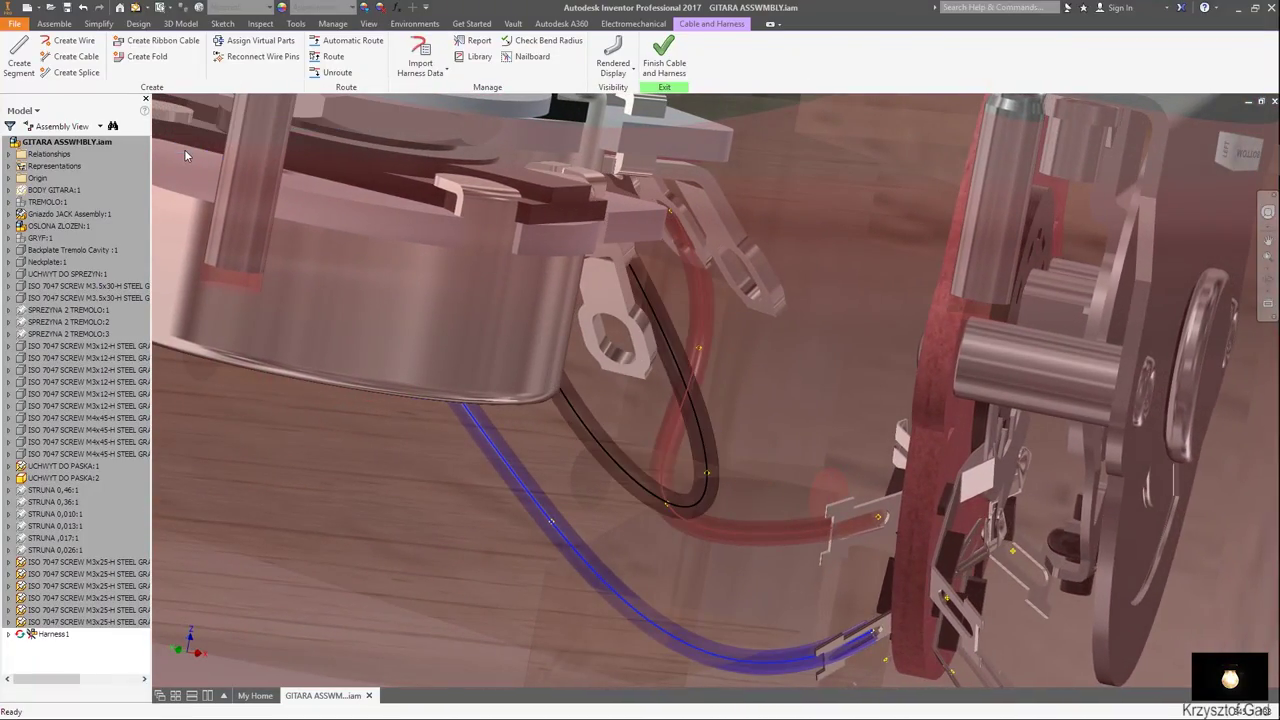
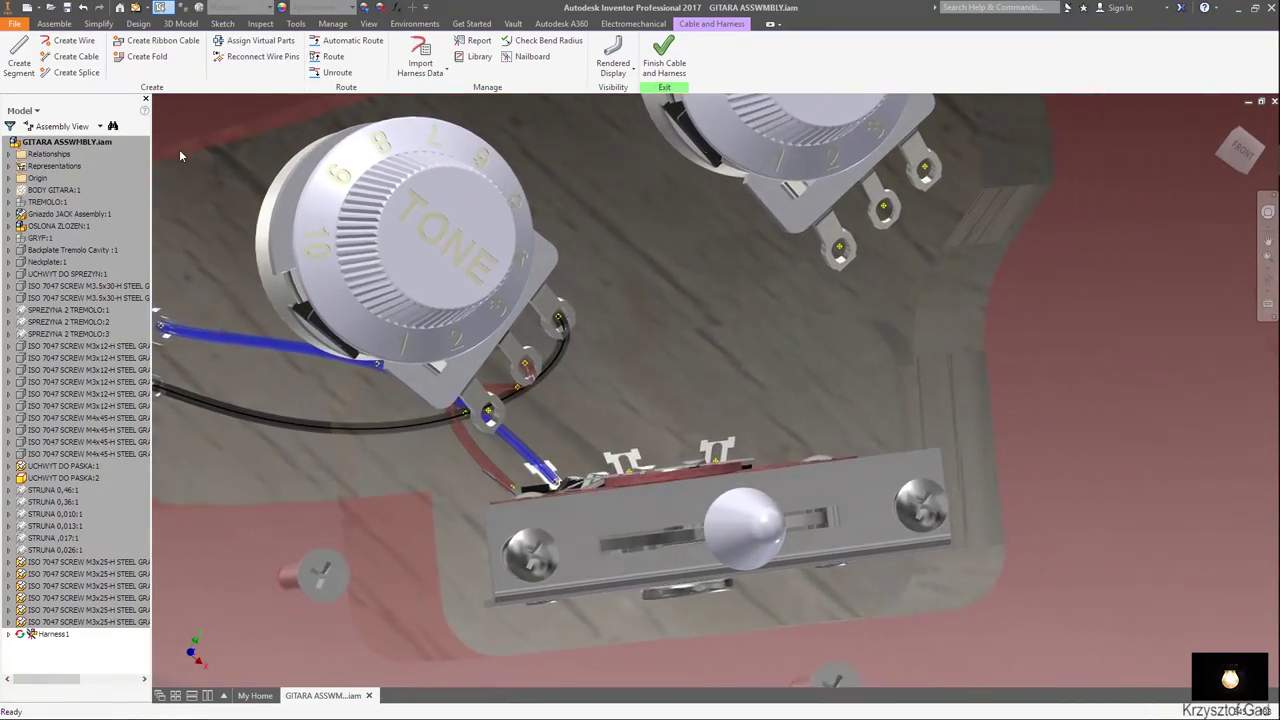
Create an 18AWG-WHT wire from the pot lug to the switch.
{"action": "left_click", "coordinate": [65, 43]}
{"action": "left_click", "coordinate": [250, 196]}
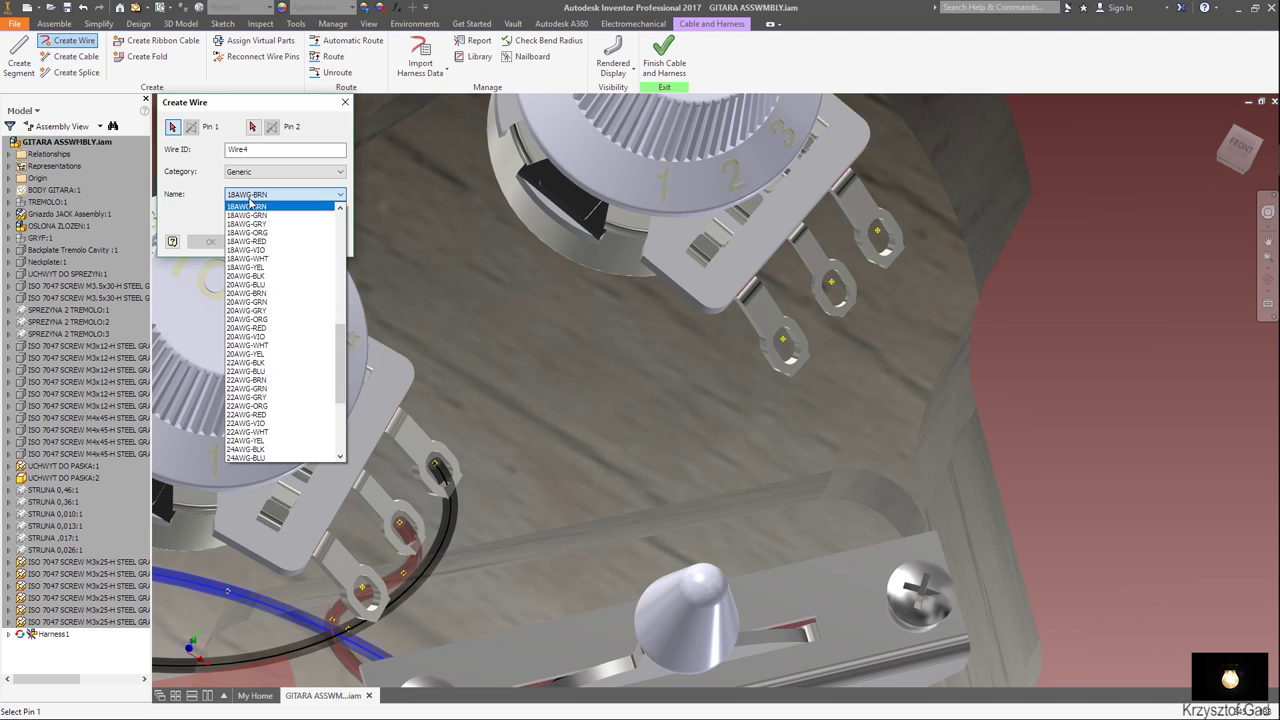
{"action": "scroll", "coordinate": [309, 256], "scroll_direction": "up", "scroll_amount": 1}
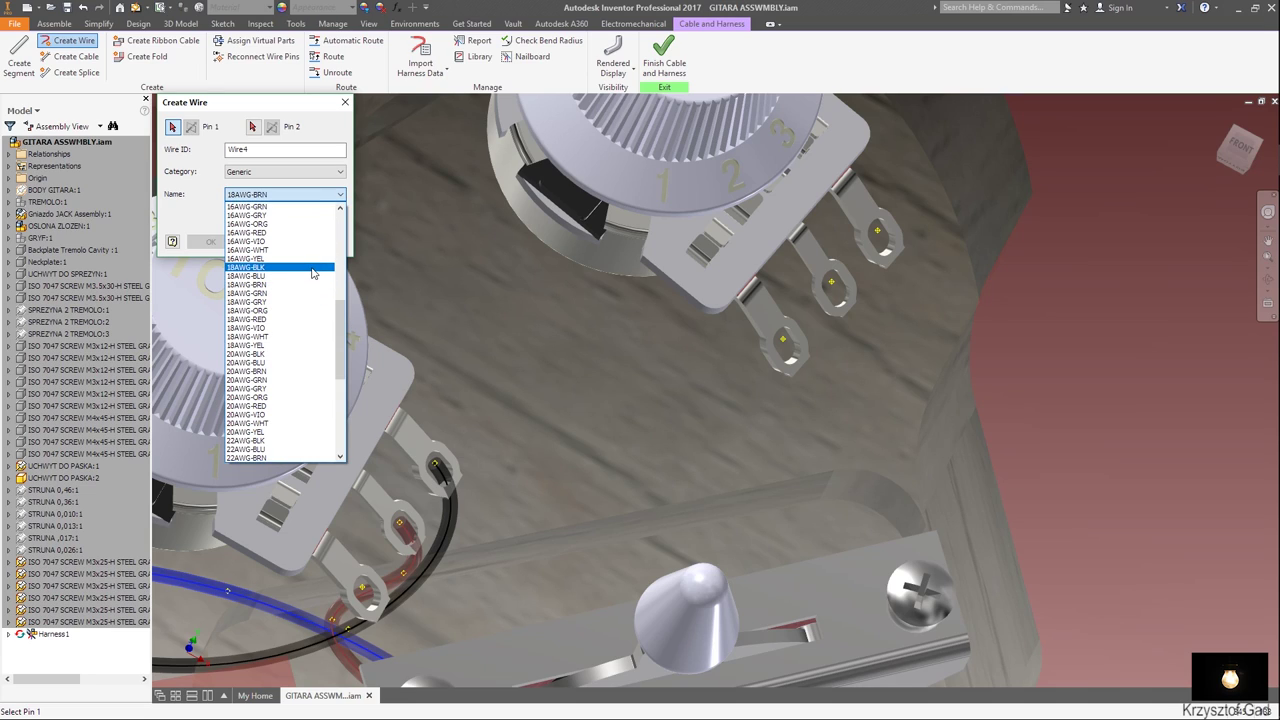
{"action": "left_click", "coordinate": [310, 337]}
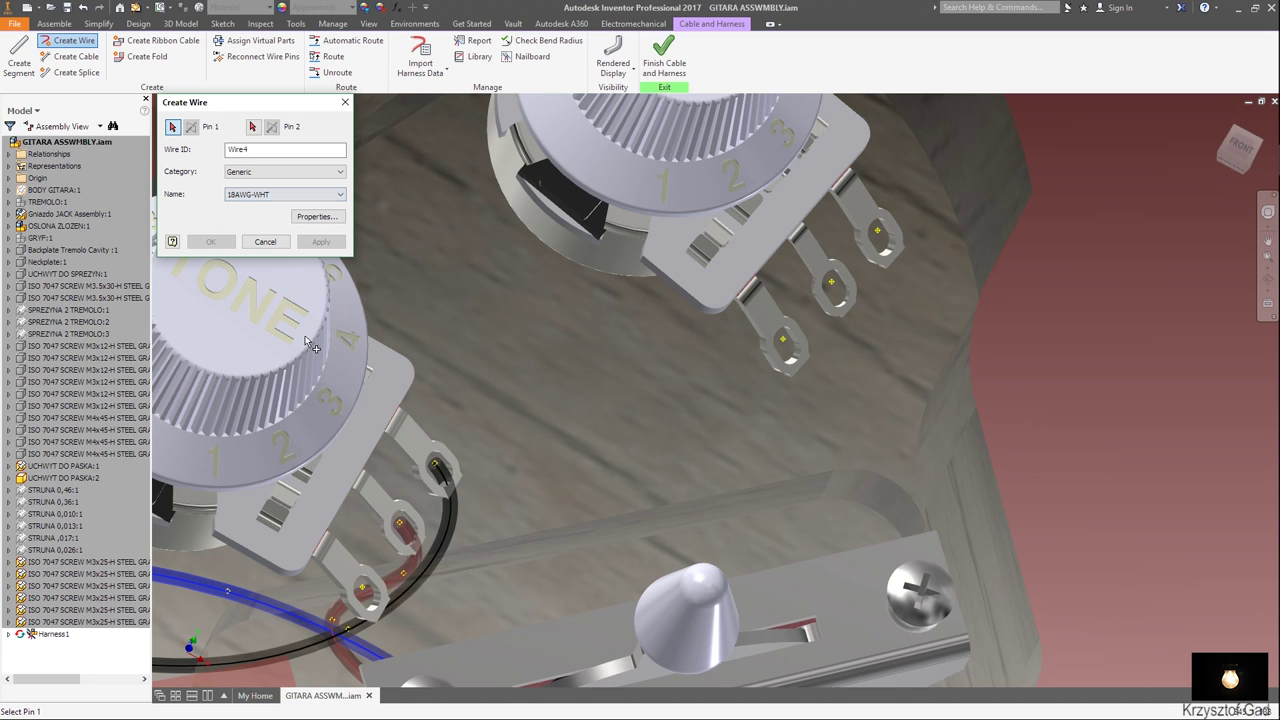
{"action": "left_click", "coordinate": [877, 234]}
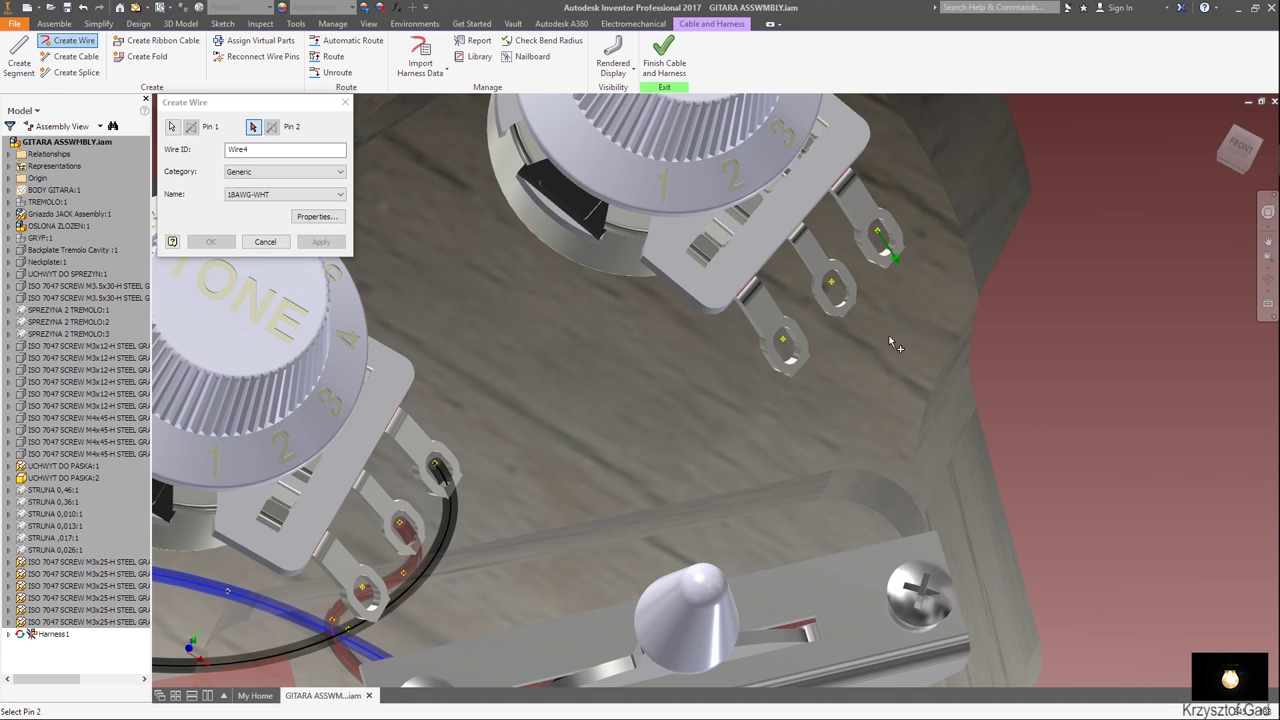
{"action": "middle_click_drag", "start_coordinate": [890, 330], "coordinate": [700, 578], "text": "shift"}
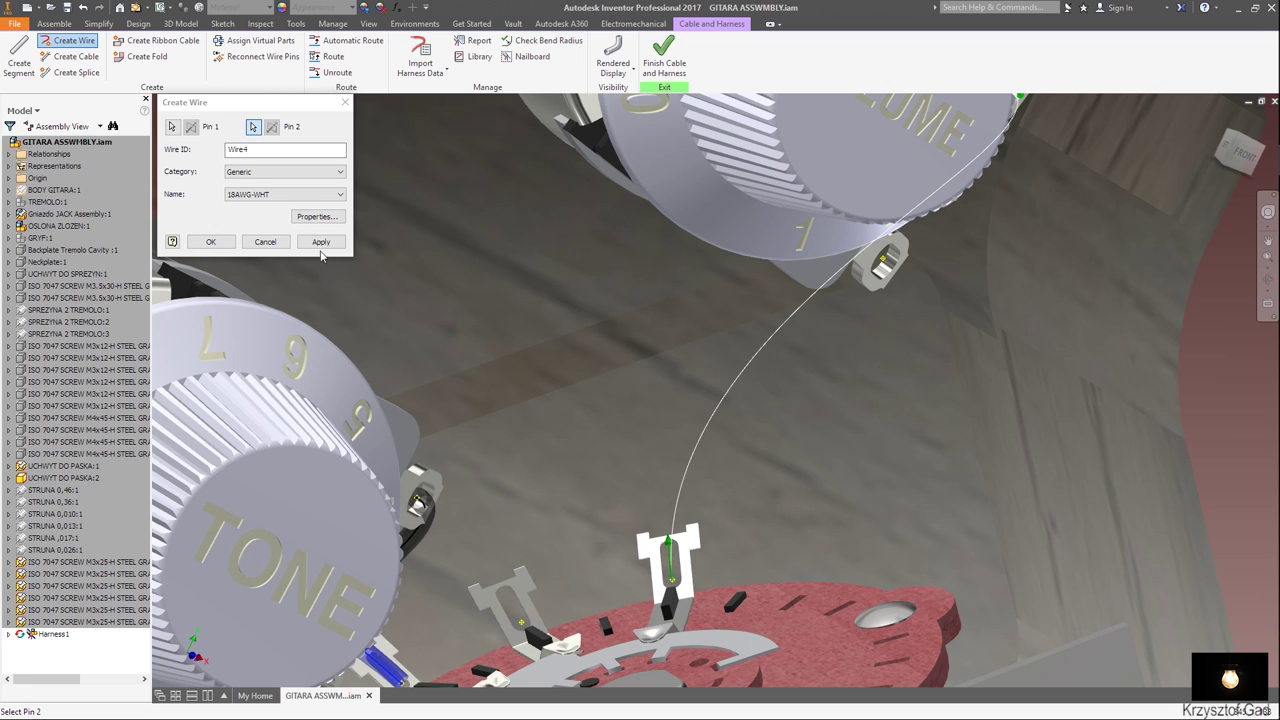
{"action": "left_click", "coordinate": [321, 244]}
Add a second 18AWG-WHT wire looping from switch pin A-4 to another switch pin.
{"action": "mouse_move", "coordinate": [680, 585]}
{"action": "middle_mouse_down"}
{"action": "mouse_move", "coordinate": [684, 495]}
{"action": "mouse_move", "coordinate": [588, 527]}
{"action": "middle_mouse_up"}
{"action": "left_click", "coordinate": [676, 490]}
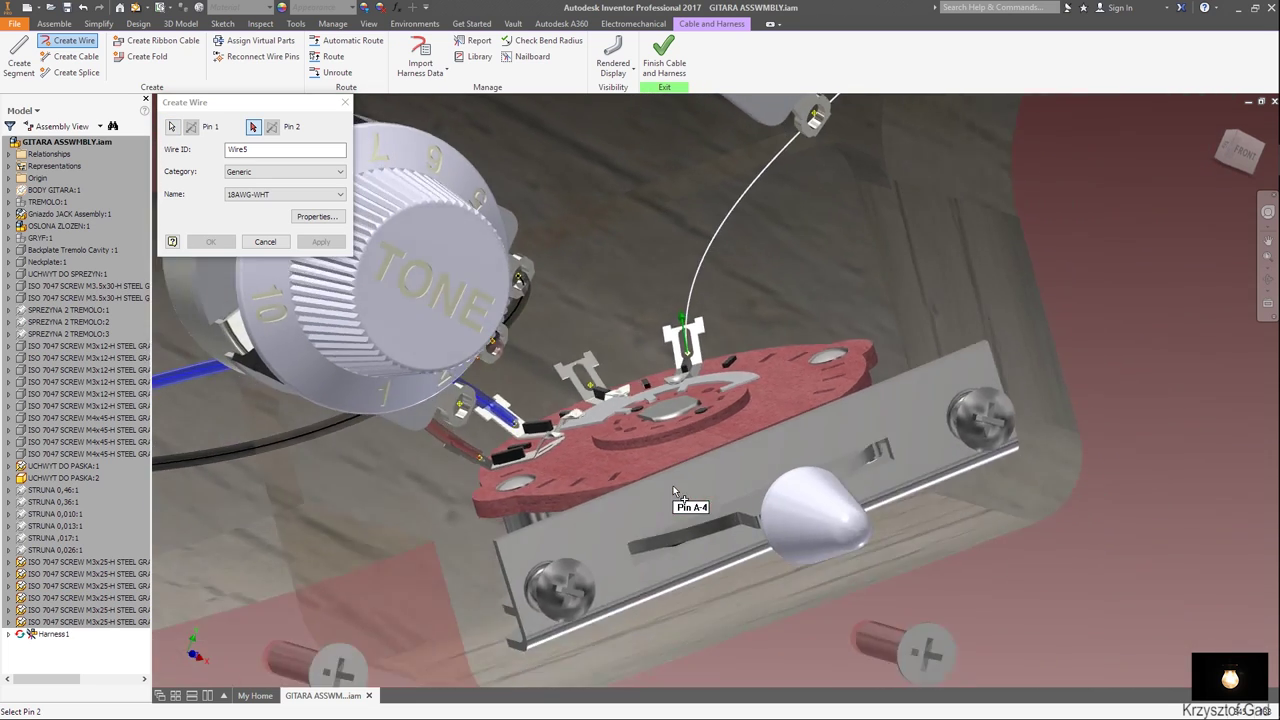
{"action": "scroll", "coordinate": [588, 527], "scroll_direction": "down", "scroll_amount": 2}
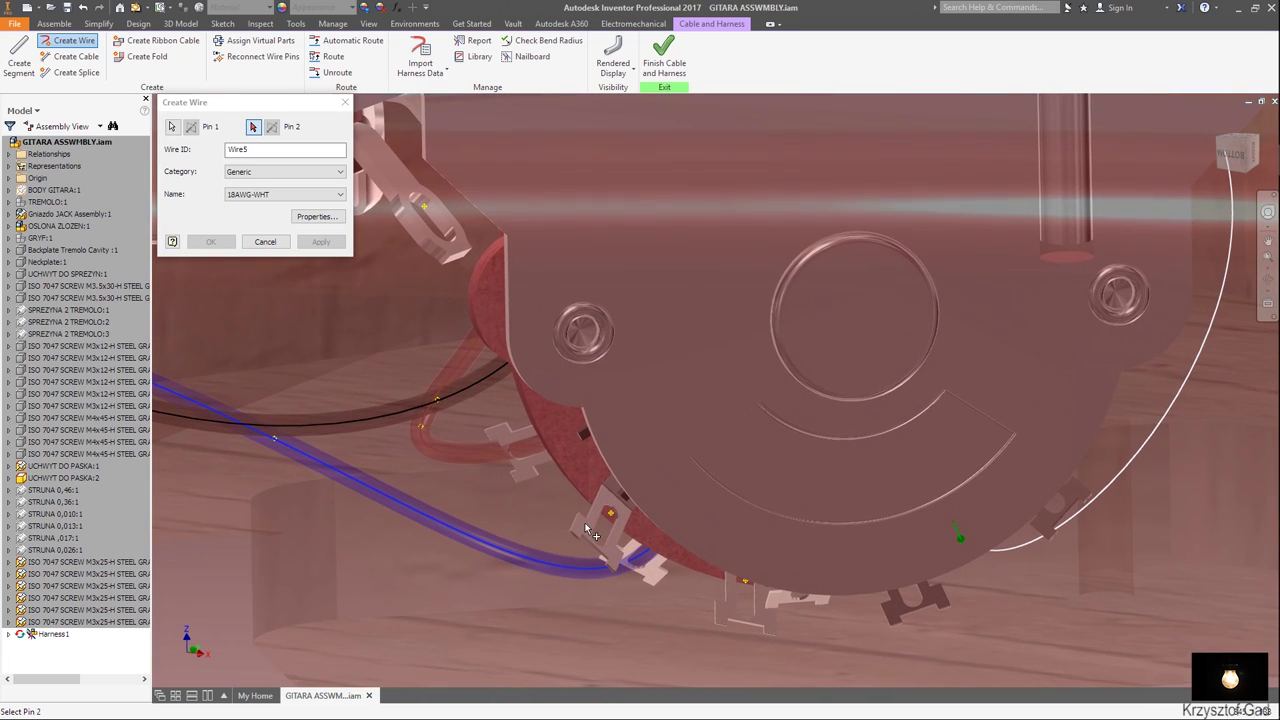
{"action": "left_click", "coordinate": [611, 516]}
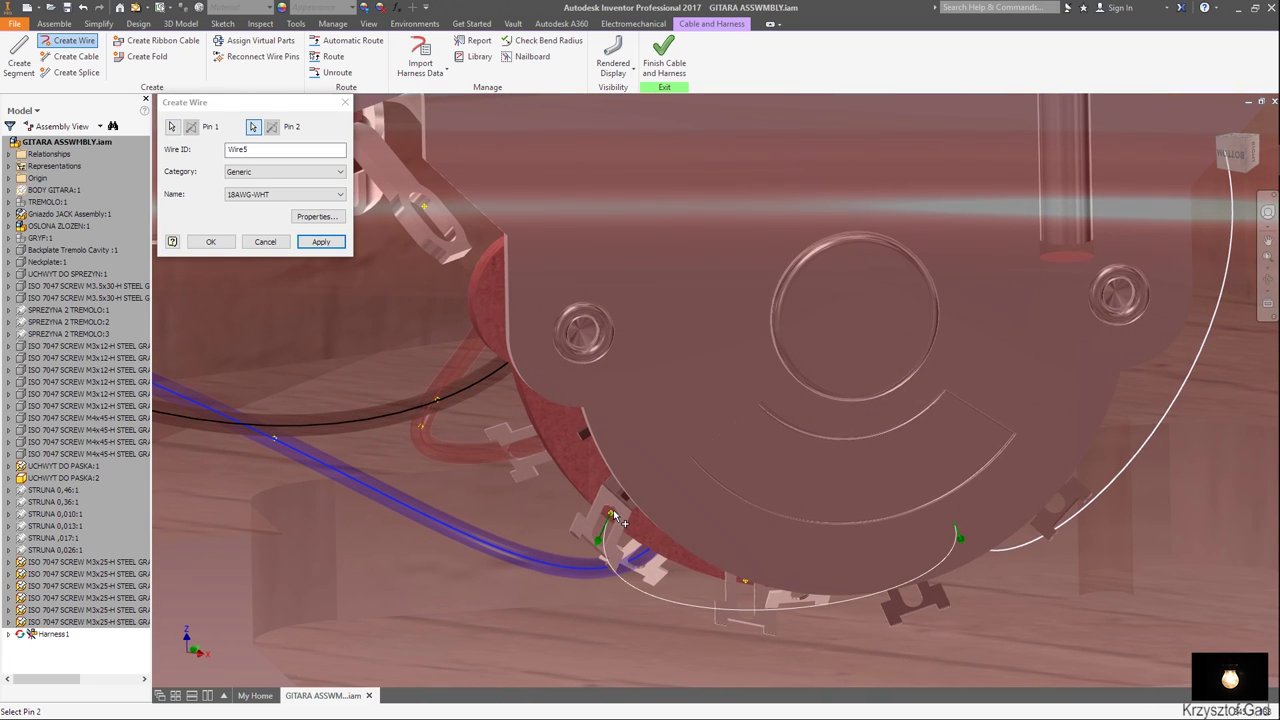
{"action": "left_click", "coordinate": [321, 243]}
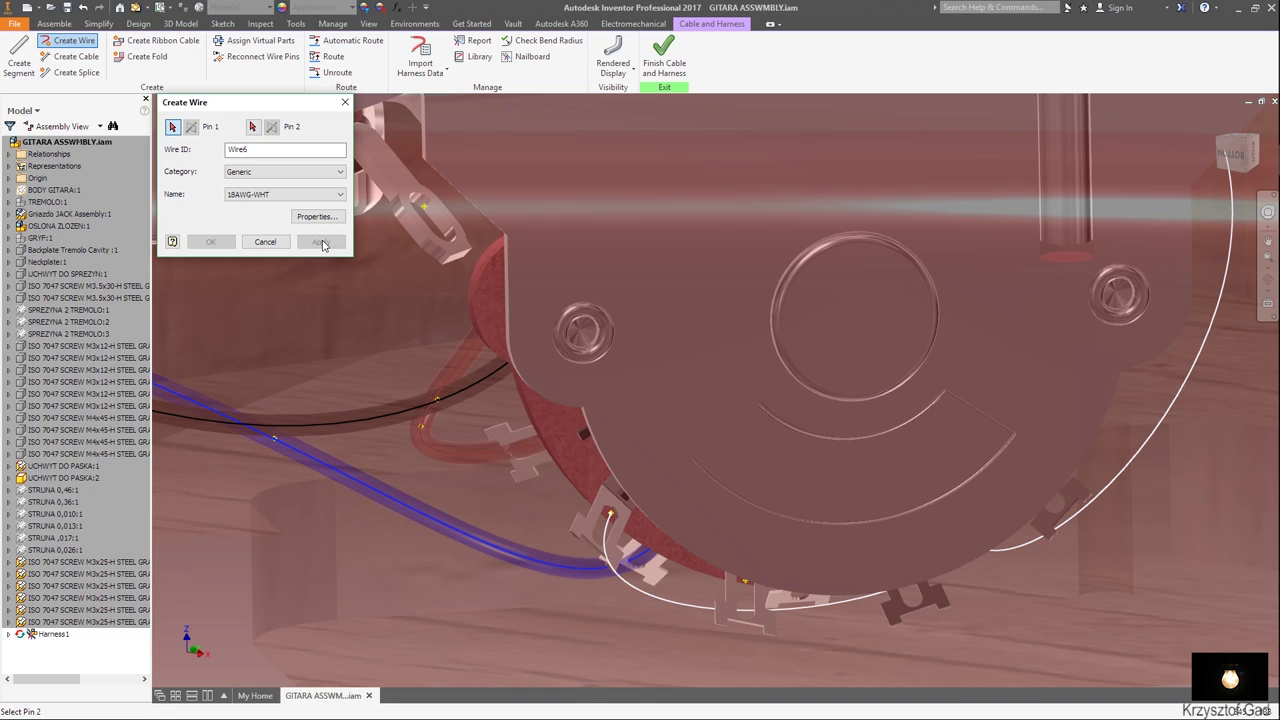
{"action": "mouse_move", "coordinate": [360, 262]}
{"action": "middle_mouse_down", "text": "shift"}
{"action": "mouse_move", "coordinate": [405, 443]}
{"action": "mouse_move", "coordinate": [490, 365]}
{"action": "middle_mouse_up", "text": "shift"}
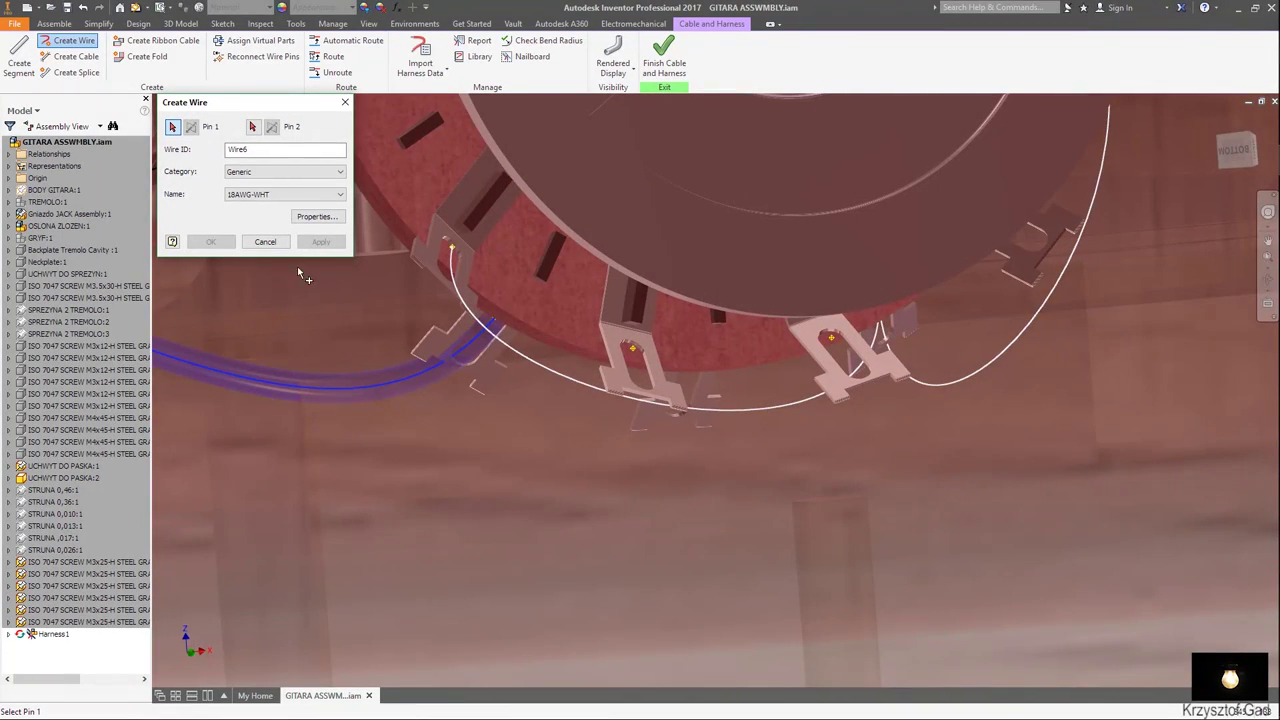
{"action": "left_click", "coordinate": [264, 242]}
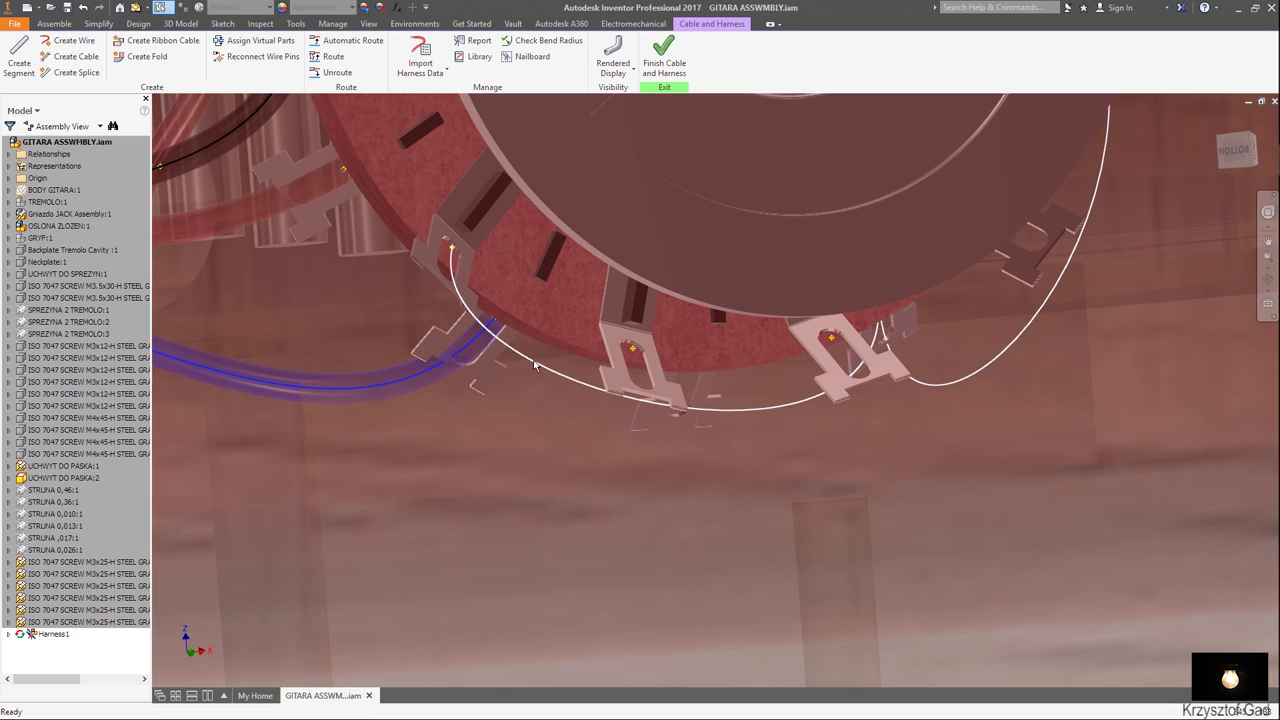
Add a bend point to the looping white wire and lower it along Z.
{"action": "right_click", "coordinate": [534, 366]}
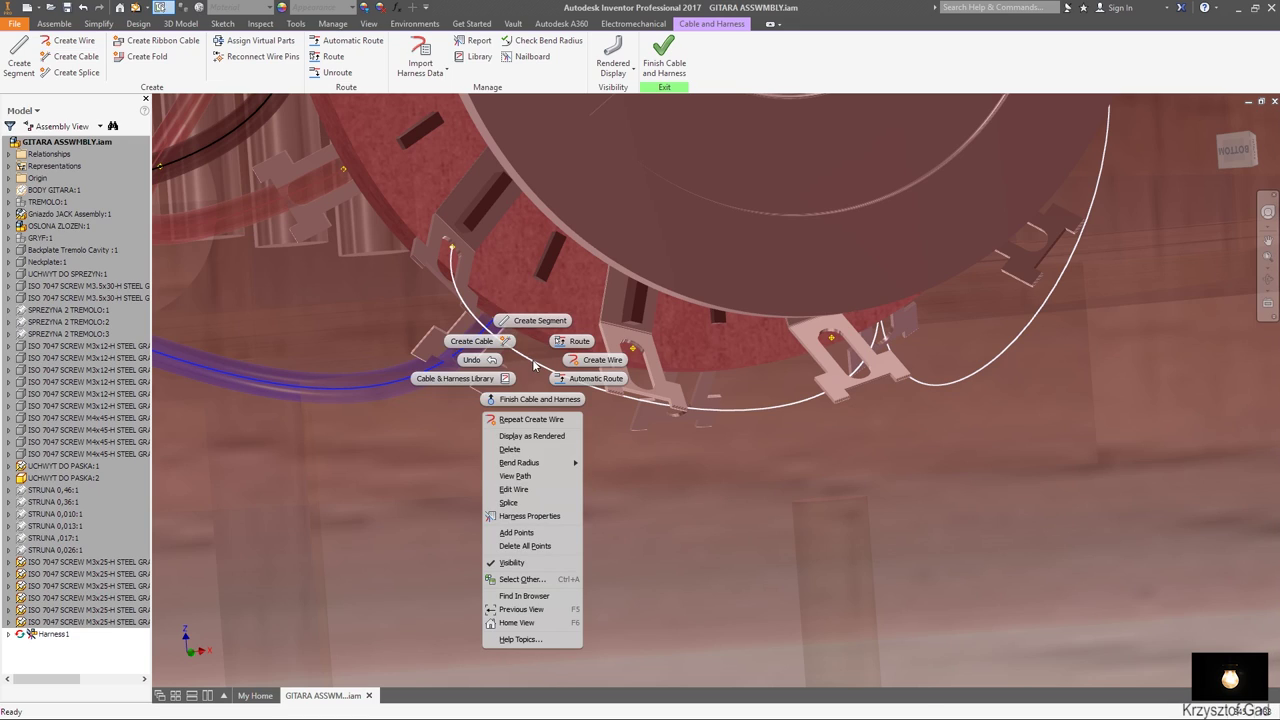
{"action": "left_click", "coordinate": [540, 535]}
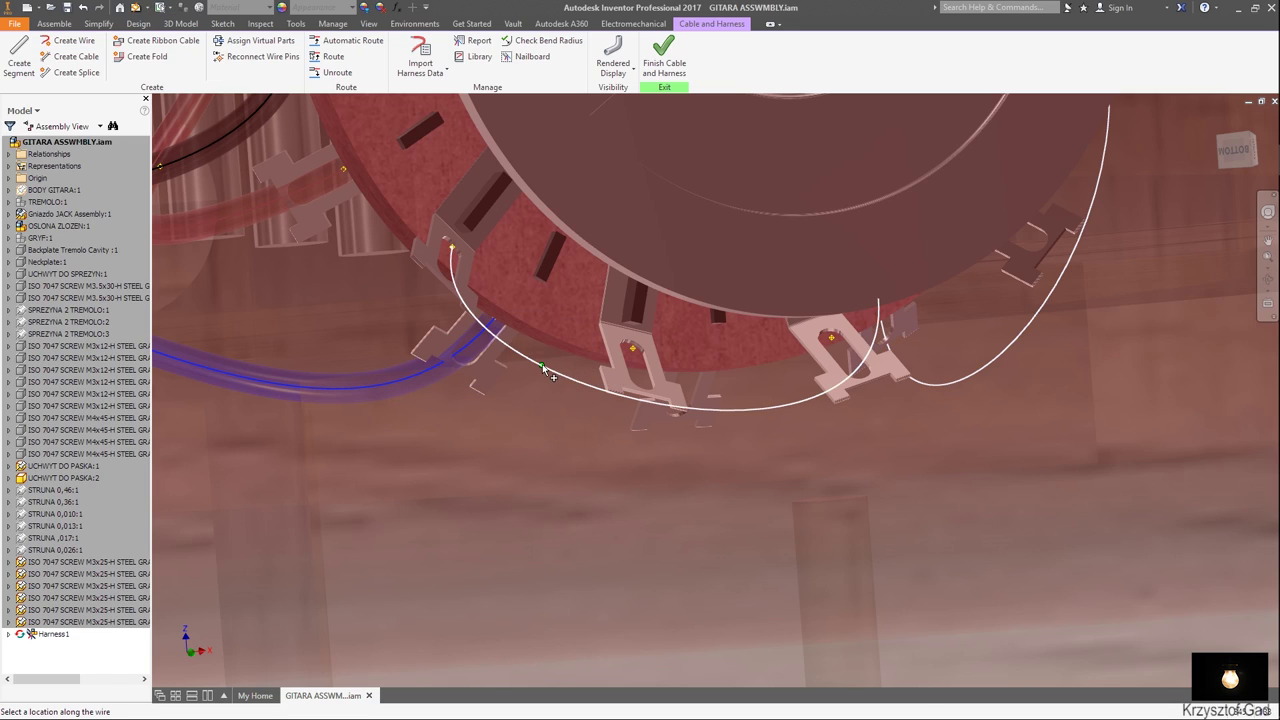
{"action": "left_click", "coordinate": [835, 388]}
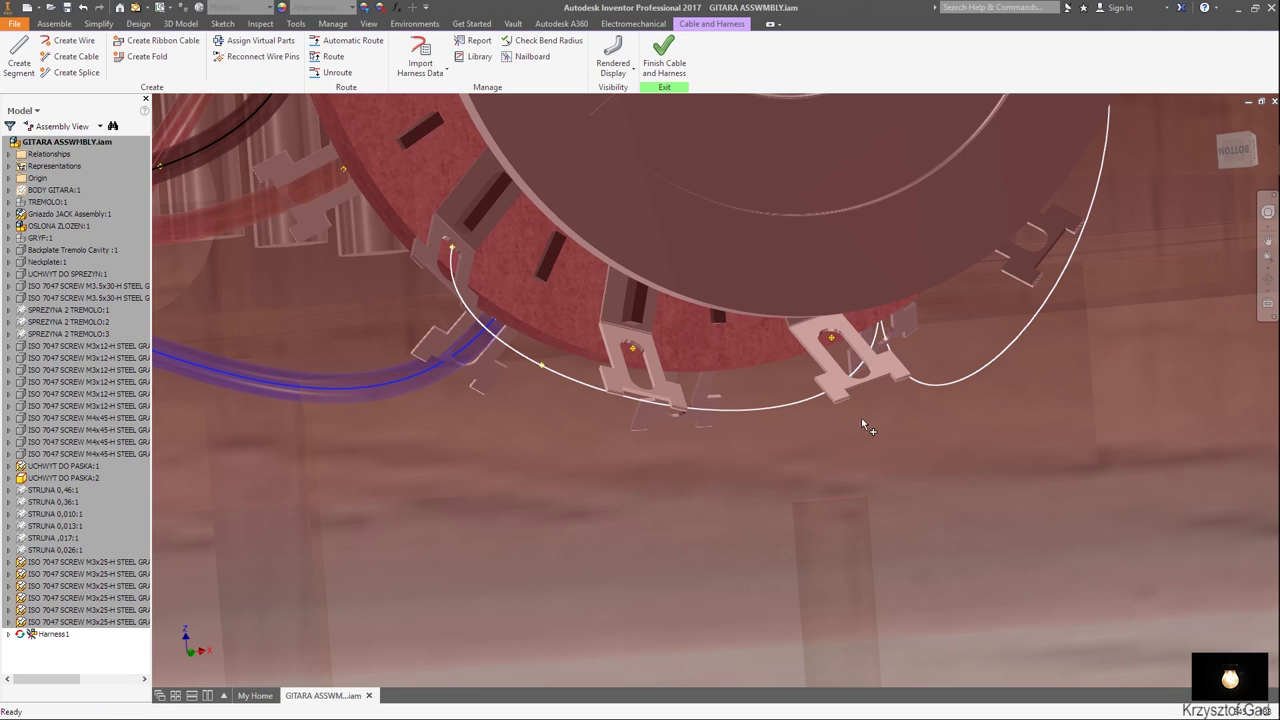
{"action": "right_click", "coordinate": [543, 369]}
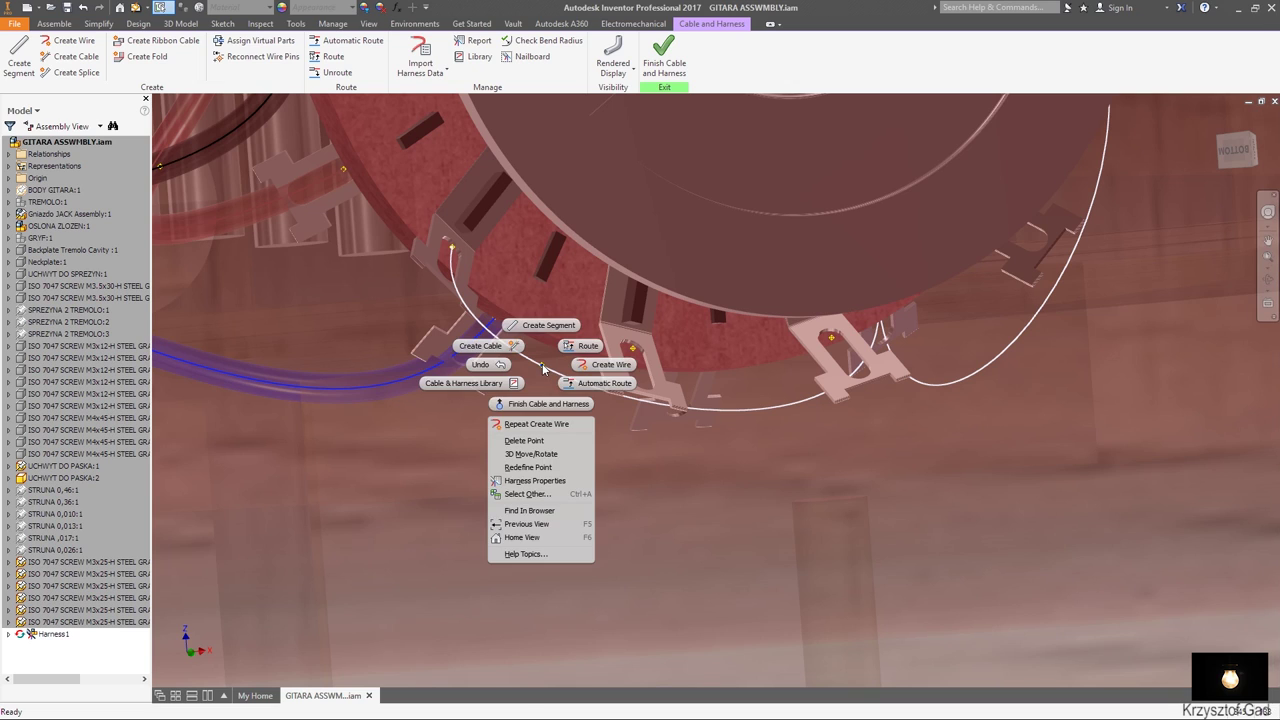
{"action": "left_click", "coordinate": [562, 452]}
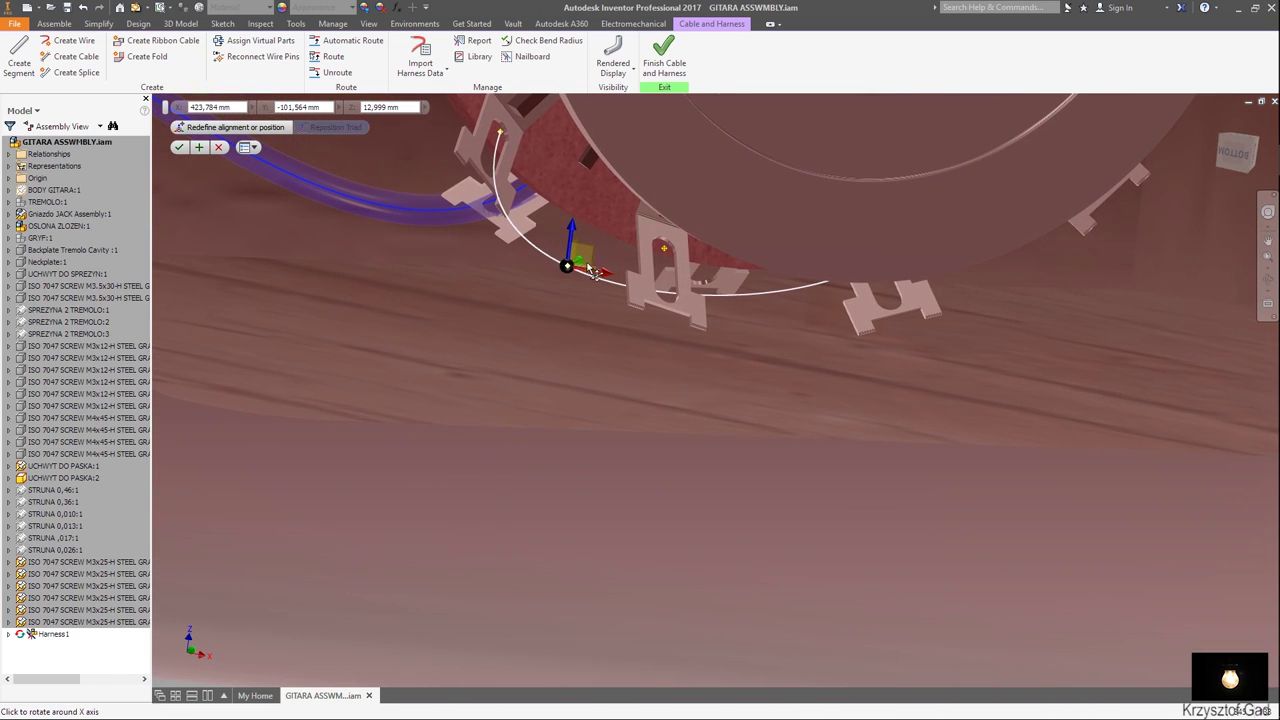
{"action": "left_click_drag", "start_coordinate": [575, 230], "coordinate": [576, 287]}
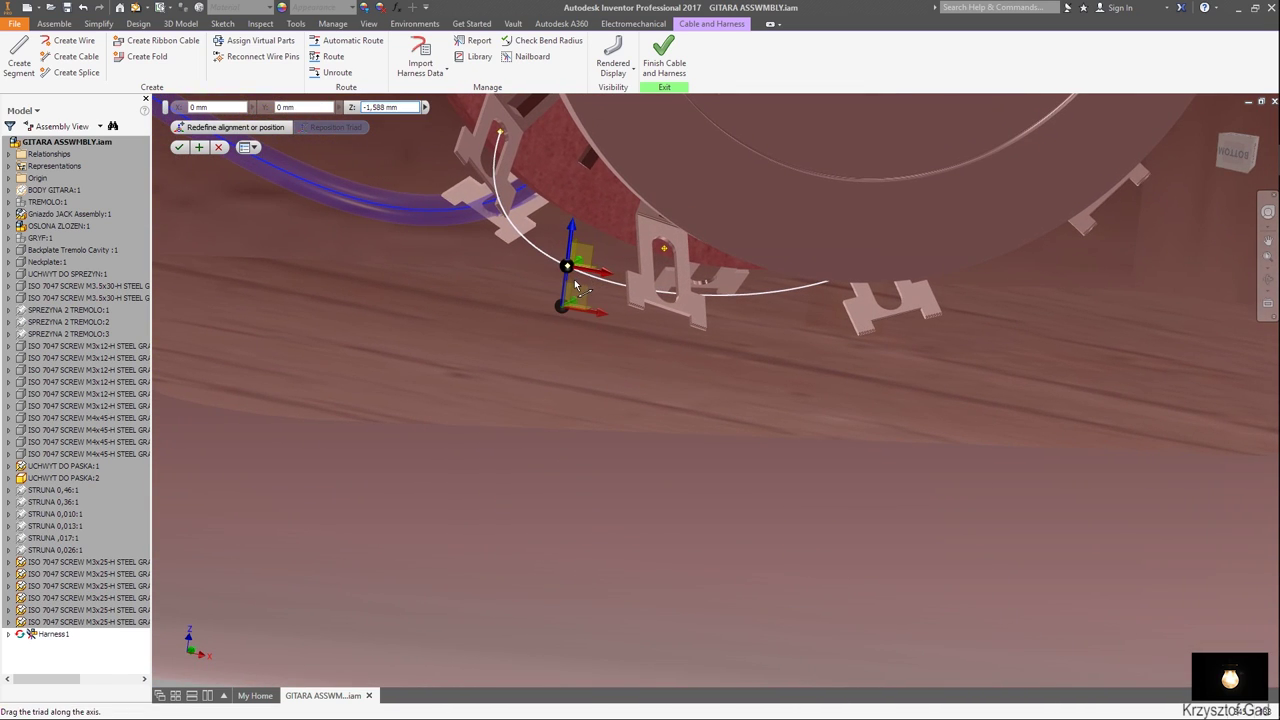
{"action": "mouse_move", "coordinate": [563, 302]}
{"action": "middle_mouse_down", "text": "shift"}
{"action": "mouse_move", "coordinate": [560, 314]}
{"action": "mouse_move", "coordinate": [668, 280]}
{"action": "middle_mouse_up", "text": "shift"}
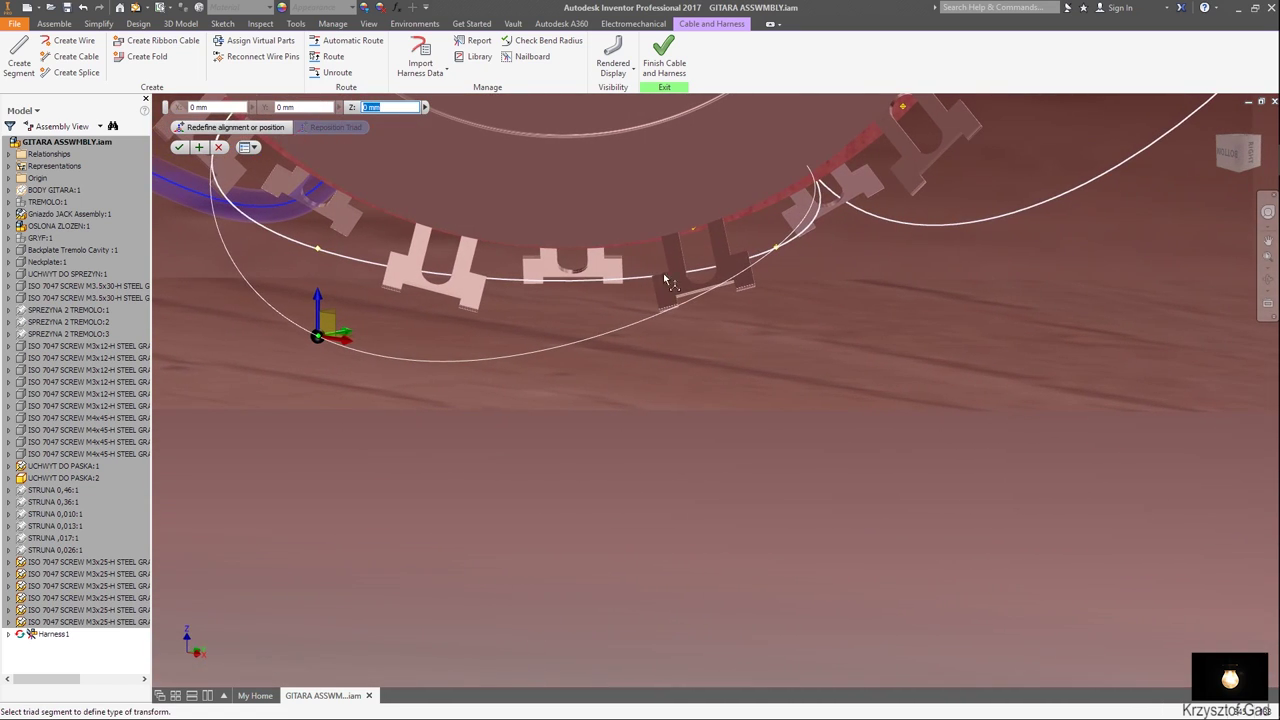
{"action": "left_click", "coordinate": [183, 148]}
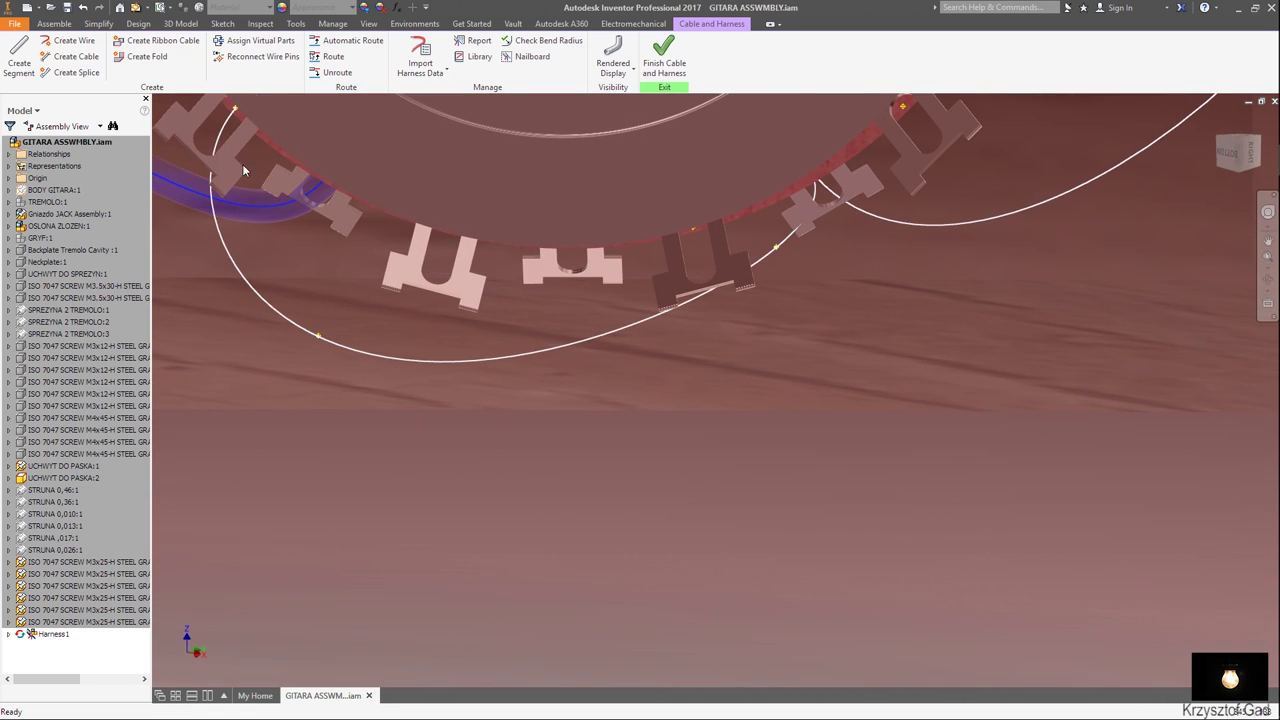
Move a second wire point so the loop curves wider around the switch.
{"action": "right_click", "coordinate": [775, 250]}
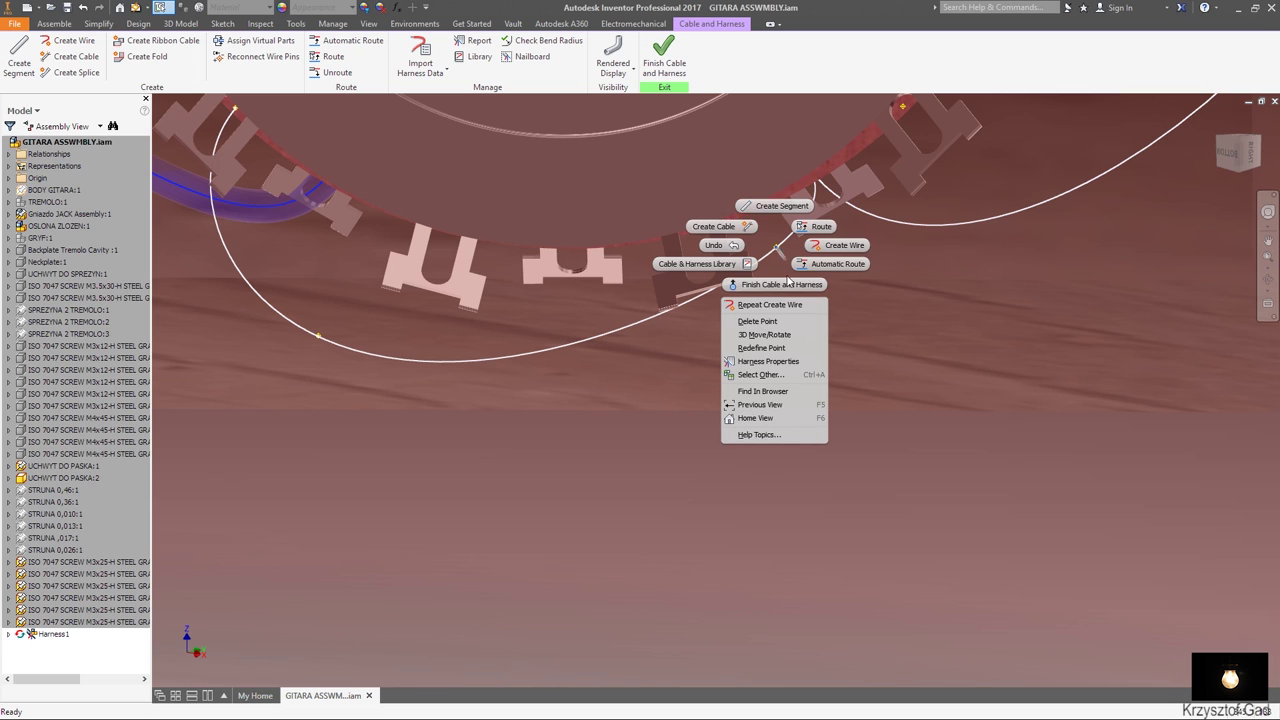
{"action": "left_click", "coordinate": [795, 338]}
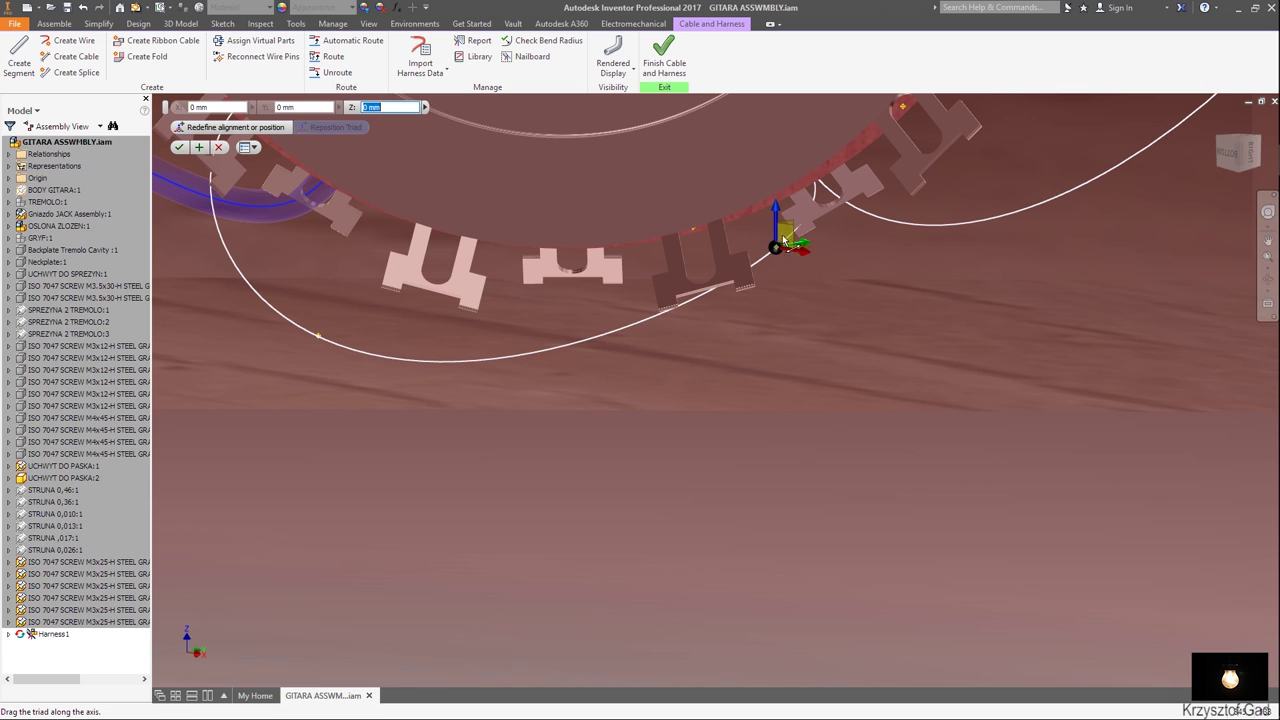
{"action": "left_click", "coordinate": [793, 263]}
{"action": "middle_click_drag", "start_coordinate": [793, 263], "coordinate": [557, 241], "text": "shift"}
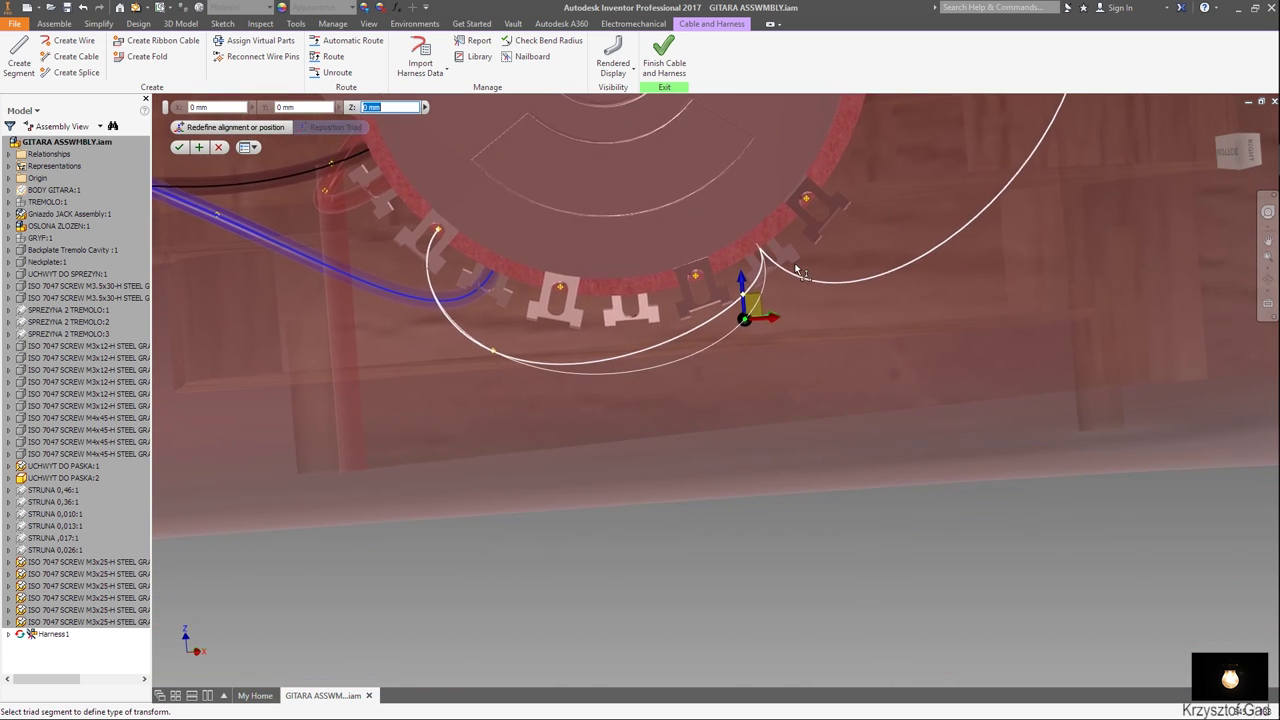
{"action": "left_click", "coordinate": [178, 148]}
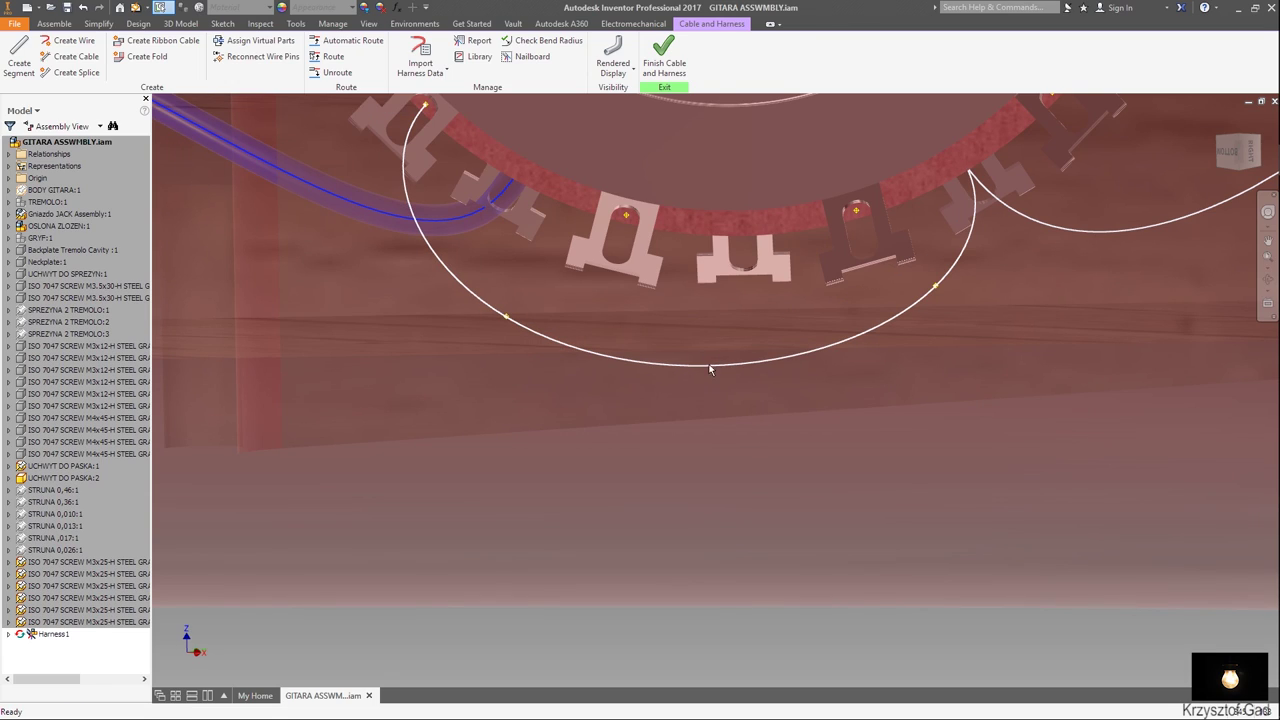
Rotate the wire's end point to -65 degrees.
{"action": "right_click", "coordinate": [507, 319]}
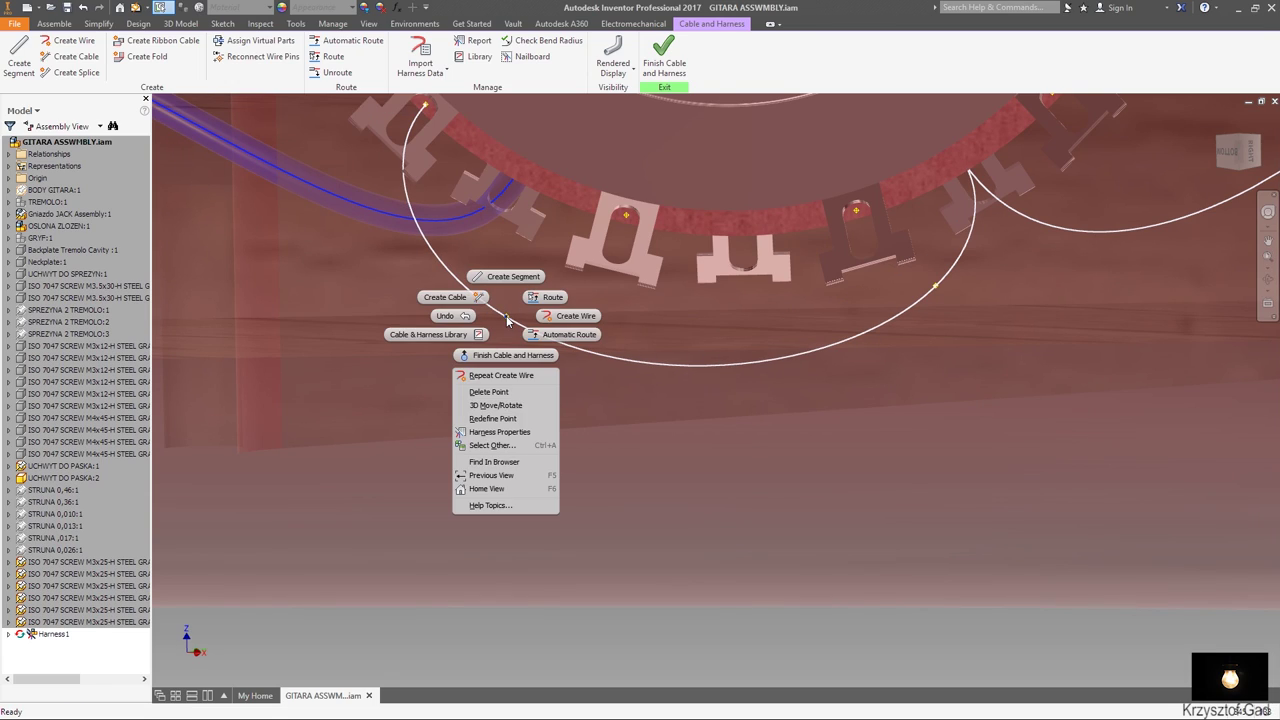
{"action": "left_click", "coordinate": [535, 406]}
{"action": "scroll", "coordinate": [537, 320], "scroll_direction": "up", "scroll_amount": 5}
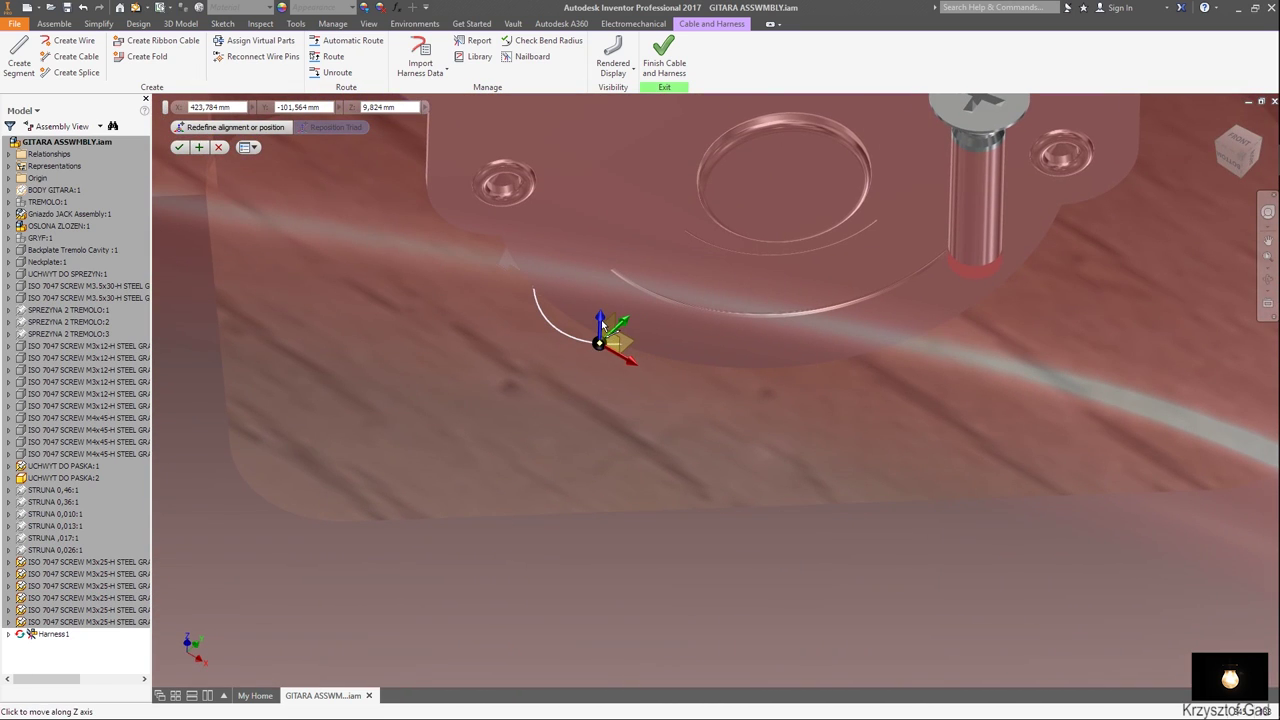
{"action": "left_click_drag", "start_coordinate": [612, 340], "coordinate": [586, 332]}
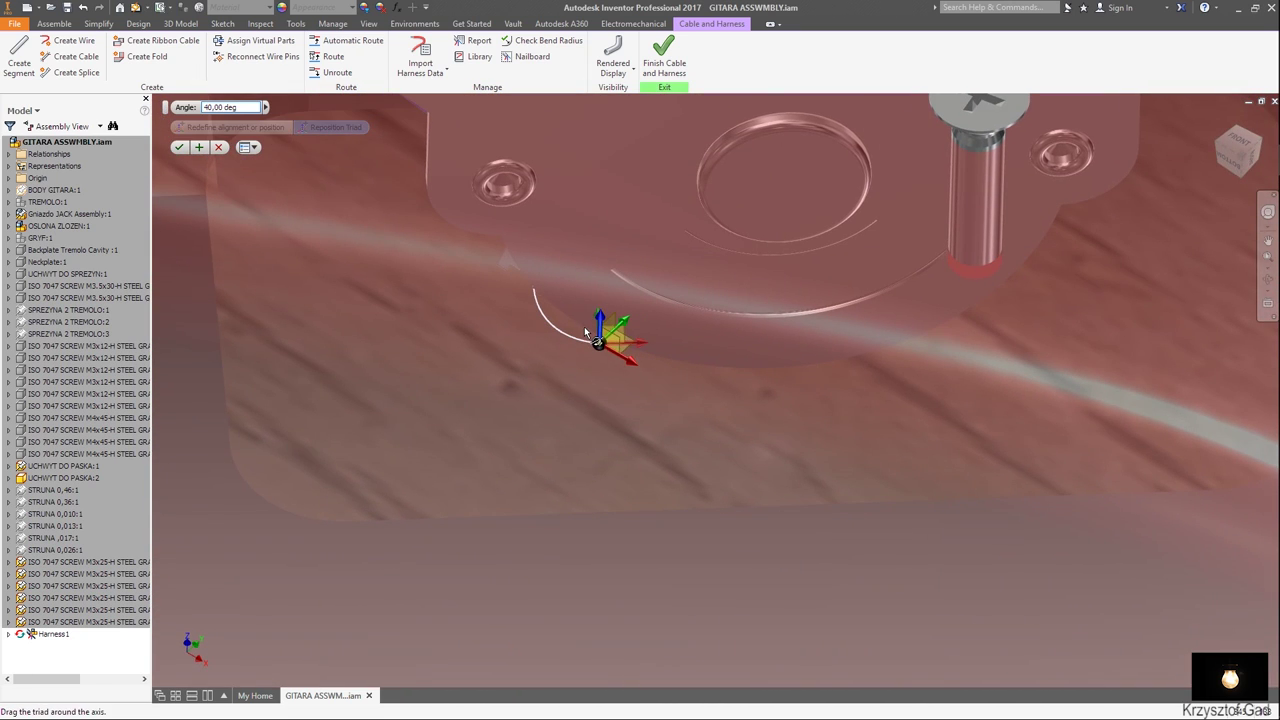
{"action": "mouse_move", "coordinate": [612, 336]}
{"action": "left_mouse_down"}
{"action": "mouse_move", "coordinate": [623, 339]}
{"action": "mouse_move", "coordinate": [575, 348]}
{"action": "mouse_move", "coordinate": [587, 346]}
{"action": "left_mouse_up"}
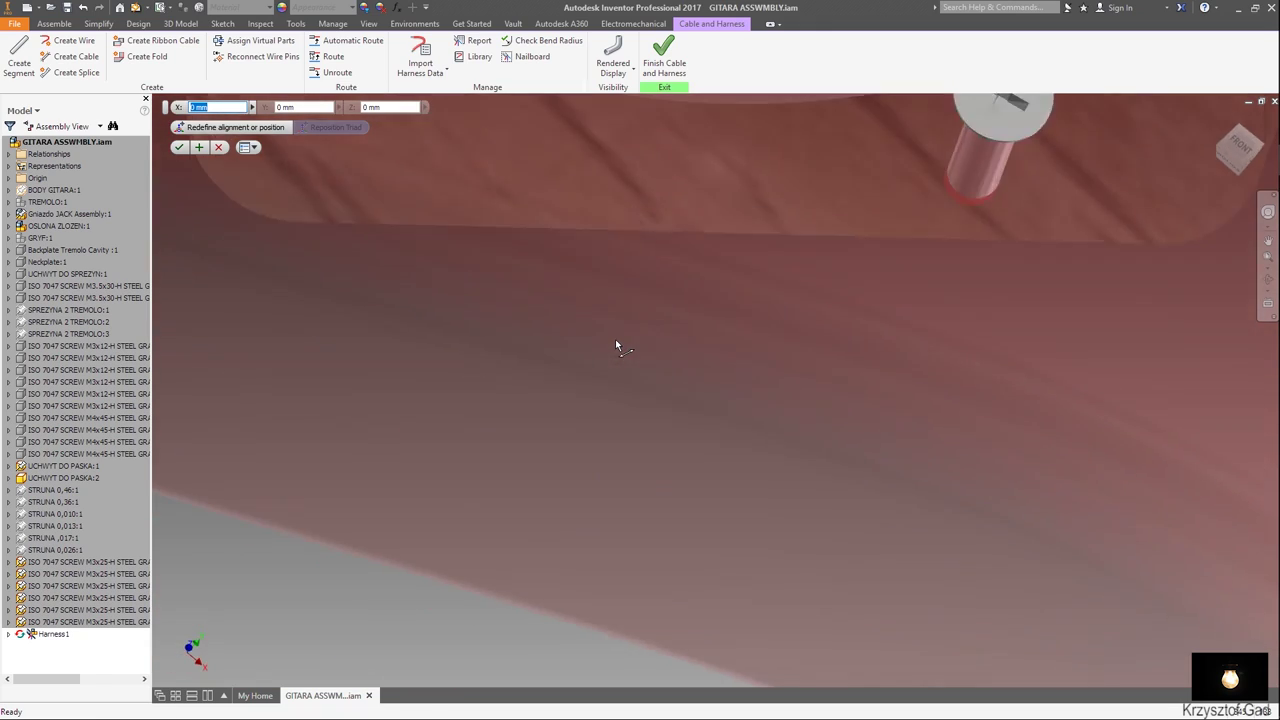
{"action": "middle_click_drag", "start_coordinate": [617, 346], "coordinate": [569, 439], "text": "shift"}
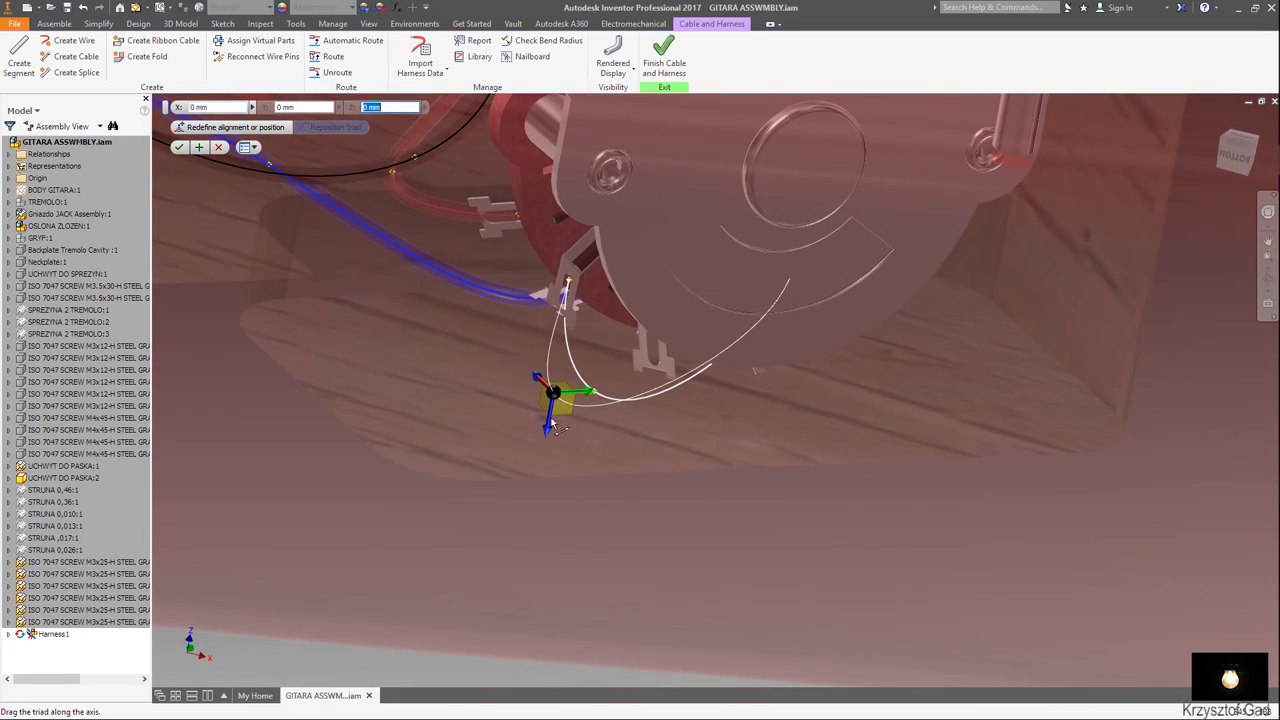
{"action": "middle_click_drag", "start_coordinate": [550, 415], "coordinate": [540, 430], "text": "shift"}
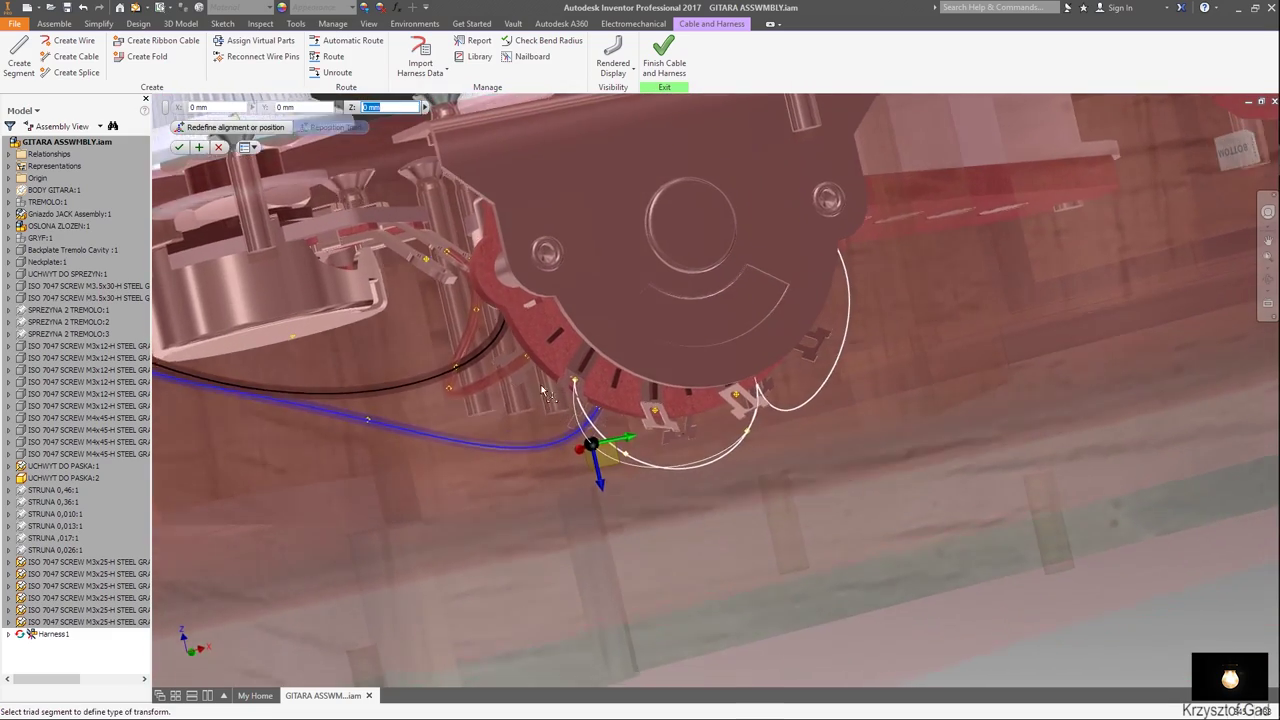
{"action": "left_click", "coordinate": [179, 147]}
Clear the white loop's route points and lift its bottom point up toward the tabs.
{"action": "key", "text": "F5"}
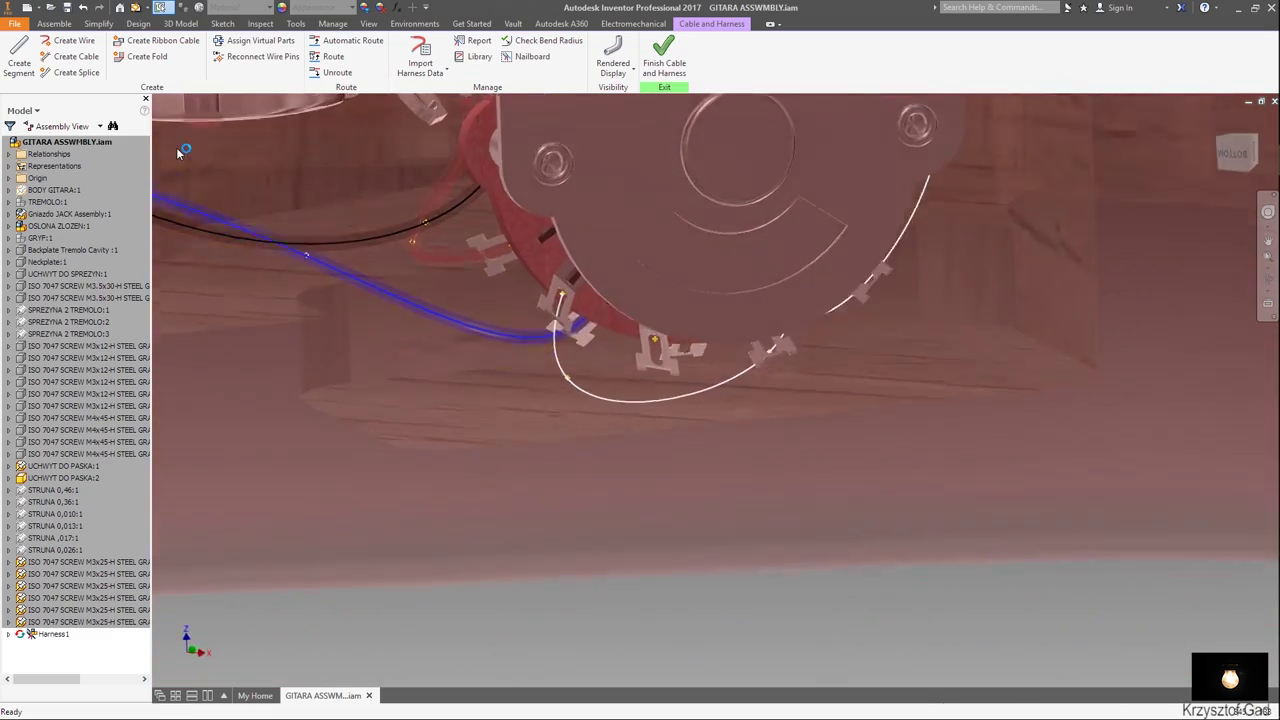
{"action": "key", "text": "F5"}
{"action": "key", "text": "F5"}
{"action": "scroll", "coordinate": [316, 208], "scroll_direction": "down", "scroll_amount": 3}
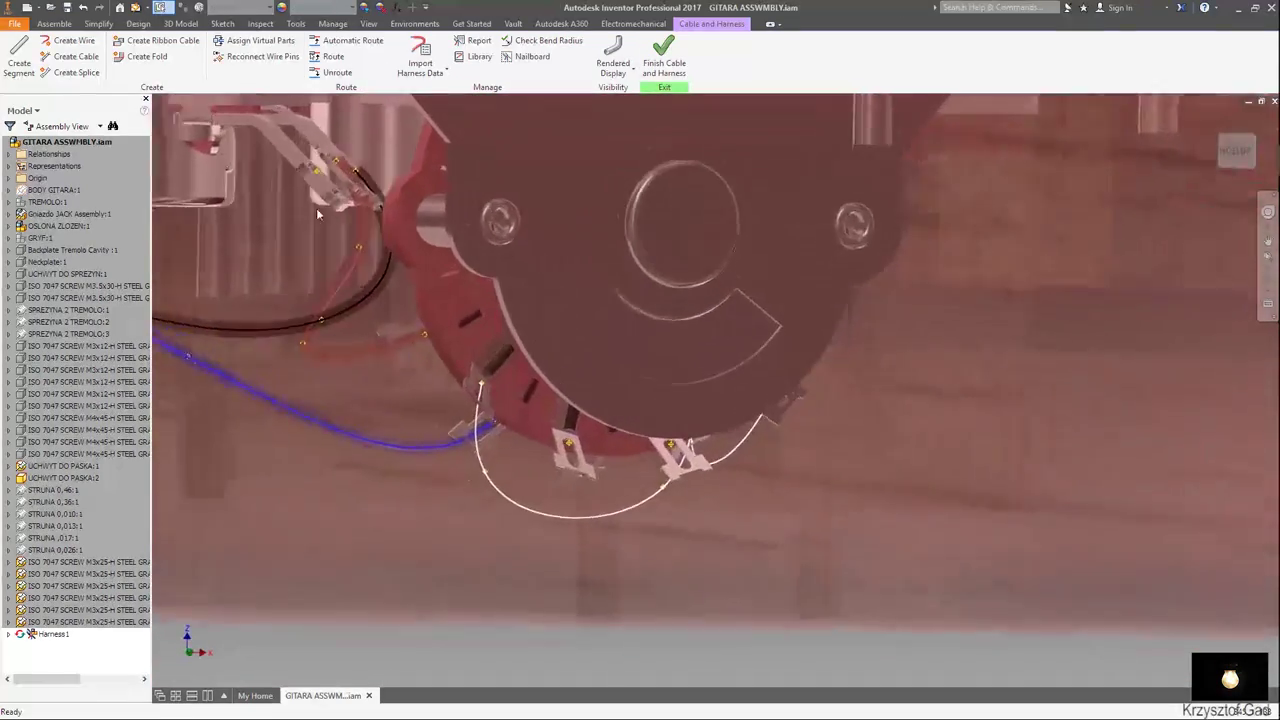
{"action": "scroll", "coordinate": [477, 412], "scroll_direction": "down", "scroll_amount": 3}
{"action": "scroll", "coordinate": [551, 442], "scroll_direction": "down", "scroll_amount": 2}
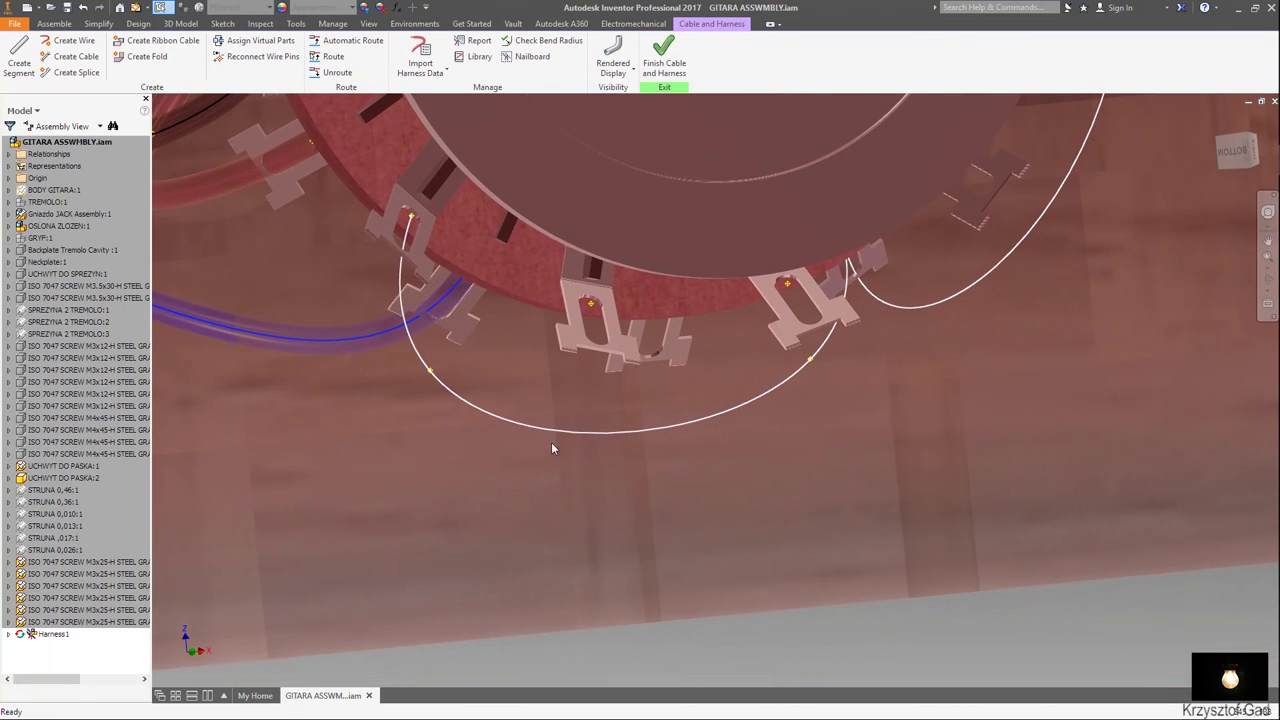
{"action": "right_click", "coordinate": [605, 430]}
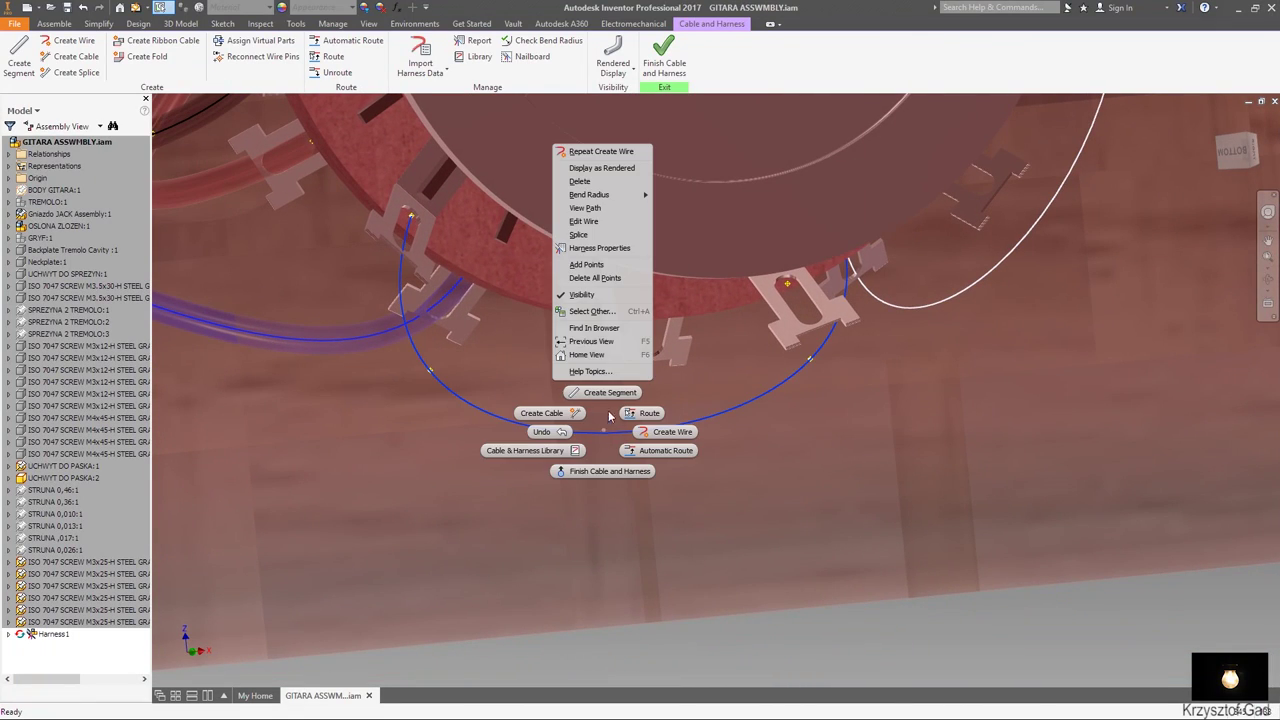
{"action": "left_click", "coordinate": [597, 277]}
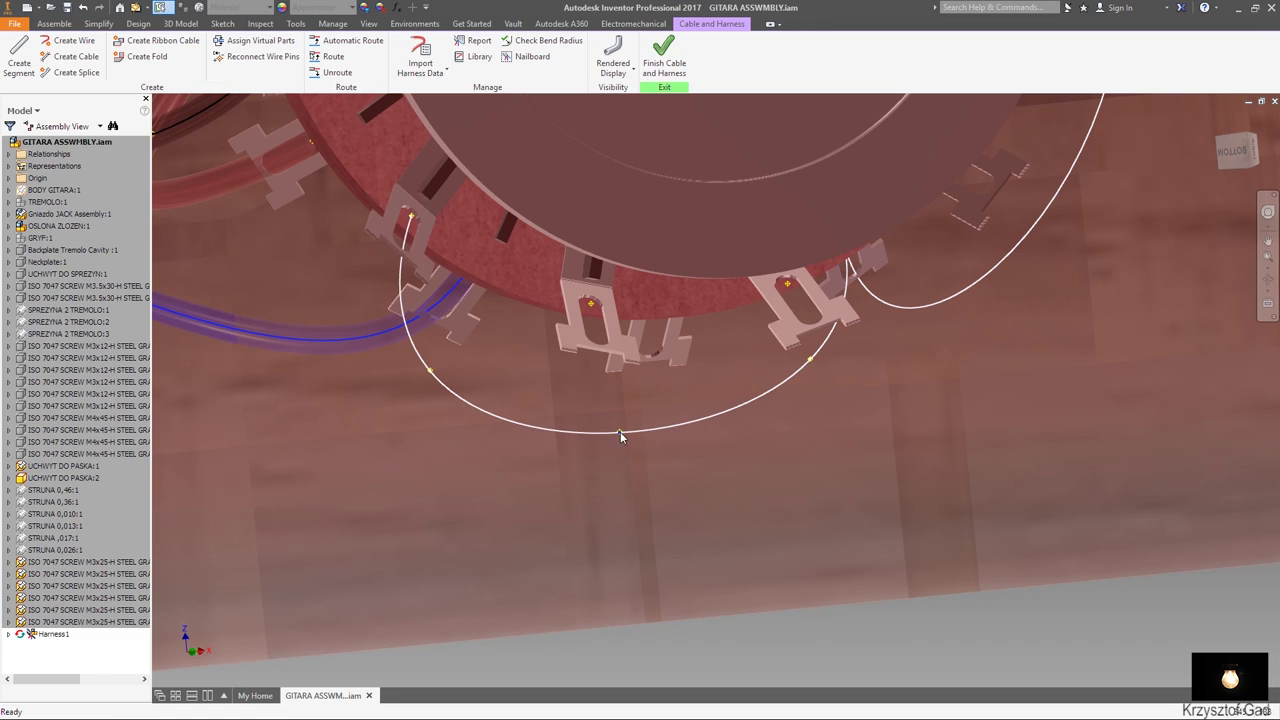
{"action": "right_click", "coordinate": [620, 431]}
{"action": "left_click", "coordinate": [614, 522]}
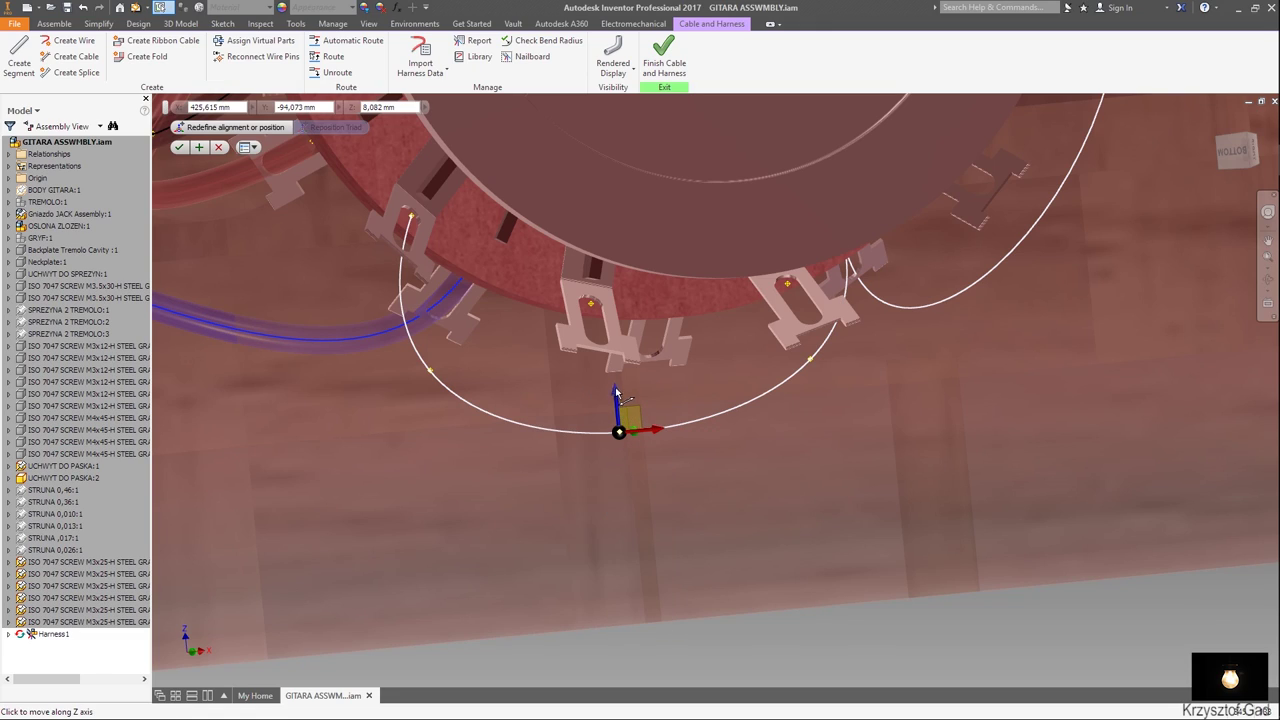
{"action": "left_click_drag", "start_coordinate": [617, 352], "coordinate": [617, 352]}
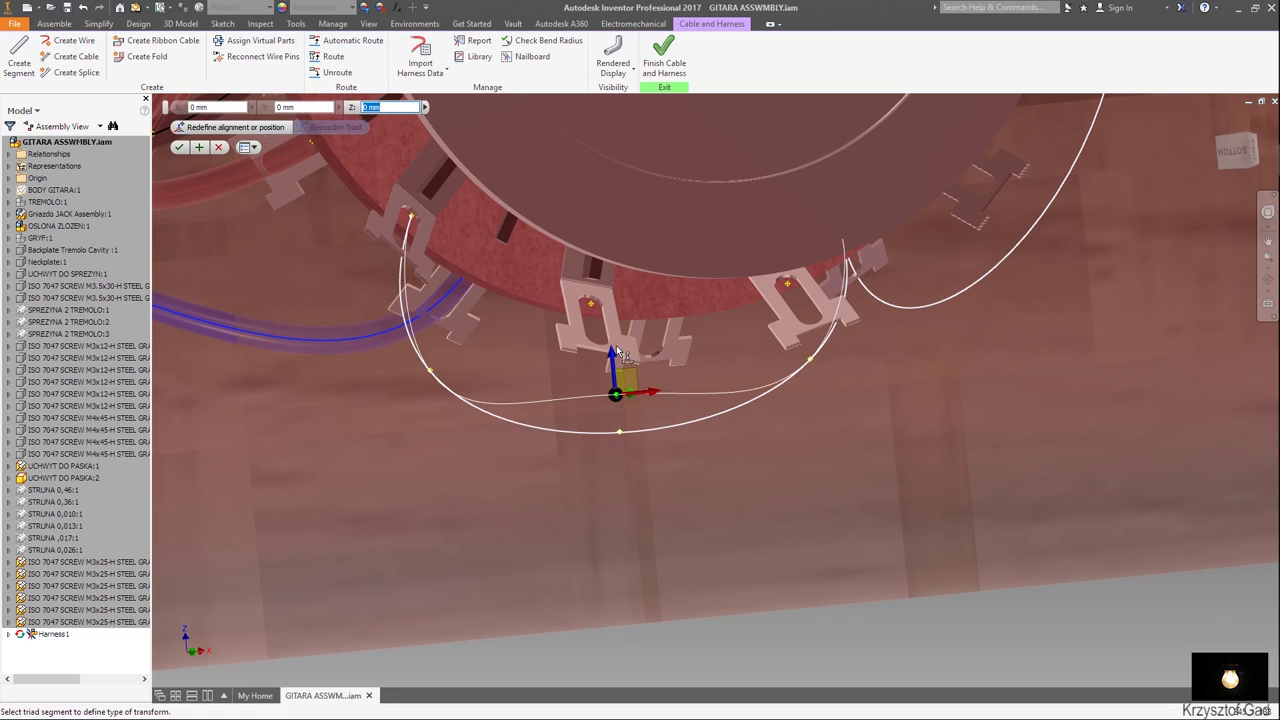
{"action": "left_click", "coordinate": [179, 147]}
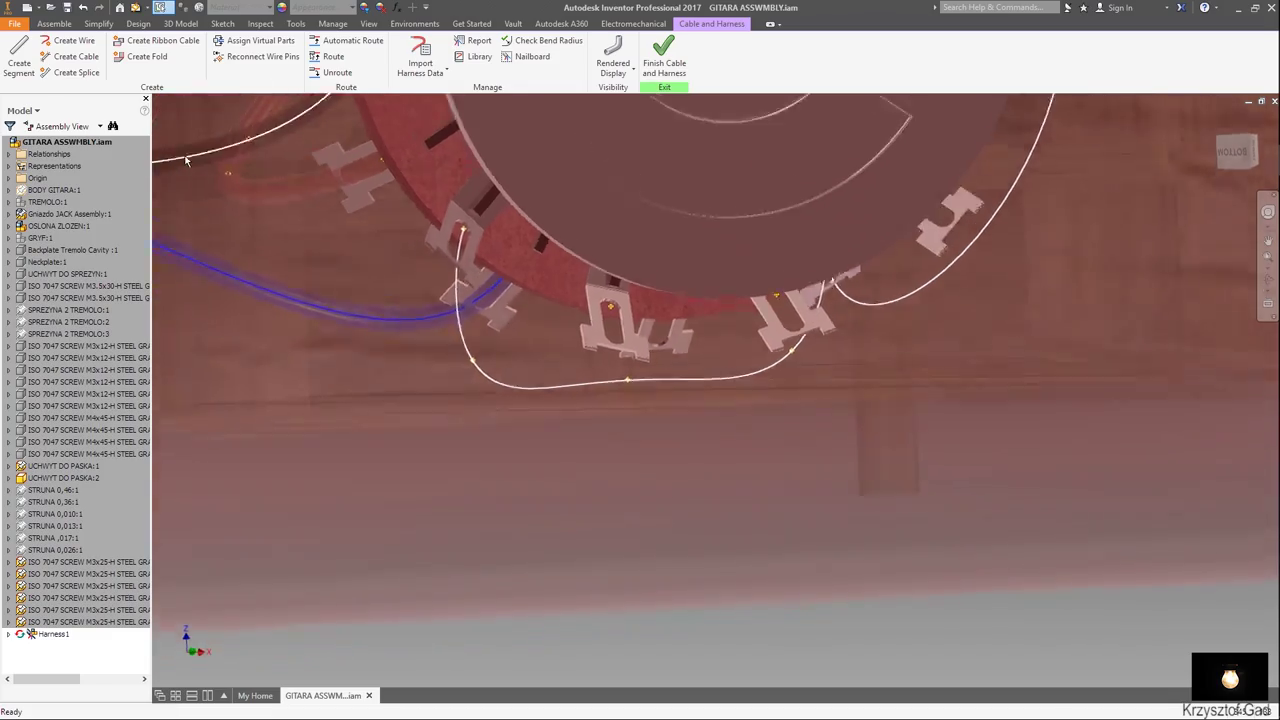
{"action": "scroll", "coordinate": [186, 156], "scroll_direction": "up", "scroll_amount": 6}
{"action": "scroll", "coordinate": [187, 156], "scroll_direction": "down", "scroll_amount": 5}
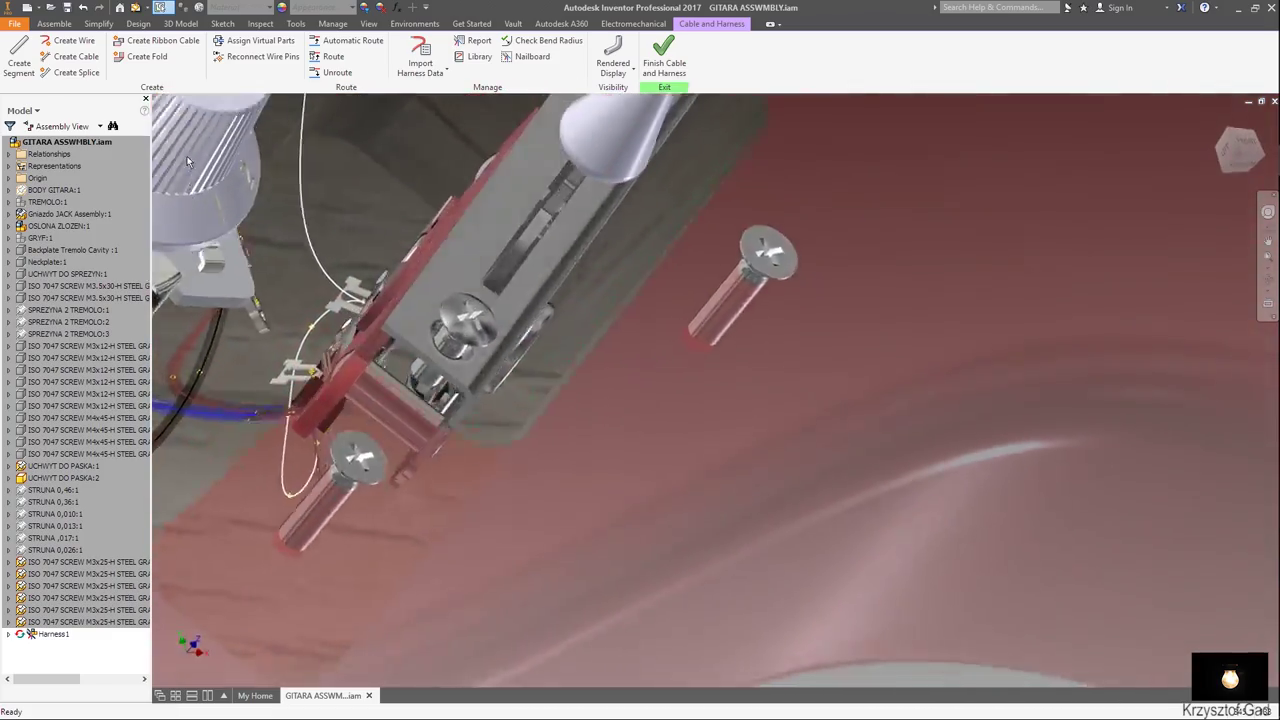
Review the knobs, jack and switch, then turn off visibility of BODY GITARA:1.
{"action": "key", "text": "F5"}
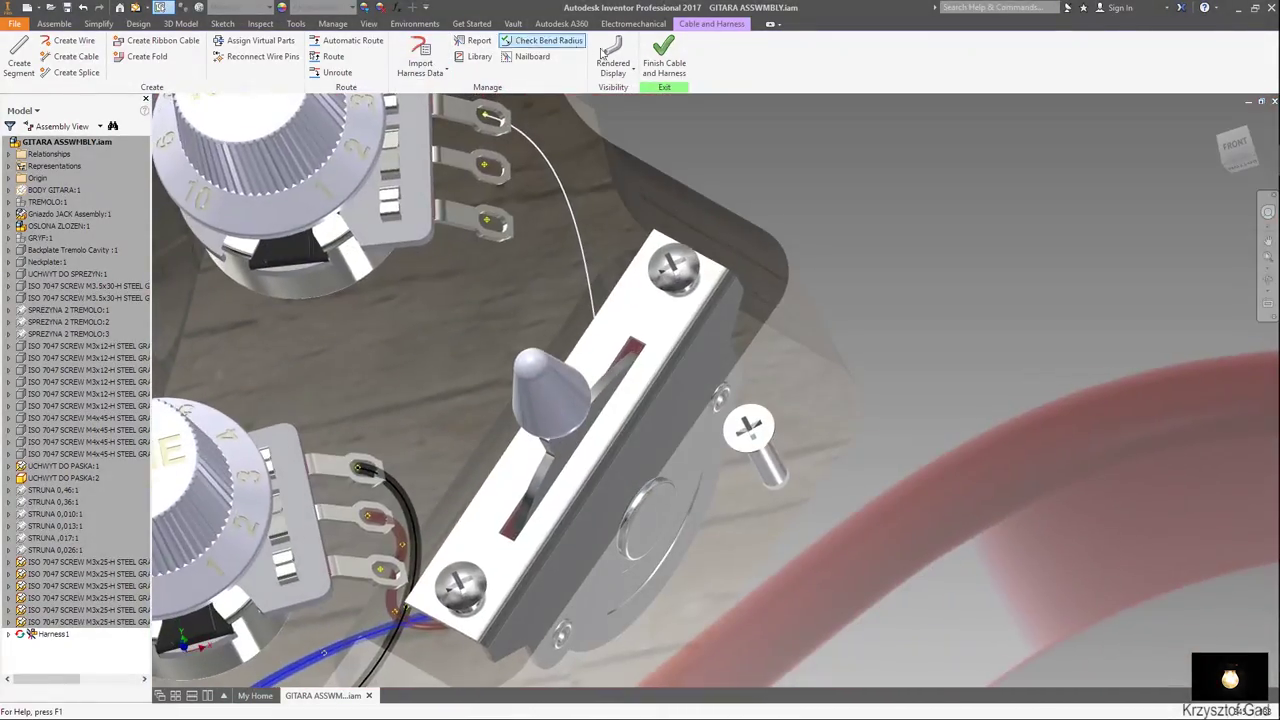
{"action": "key", "text": "F5"}
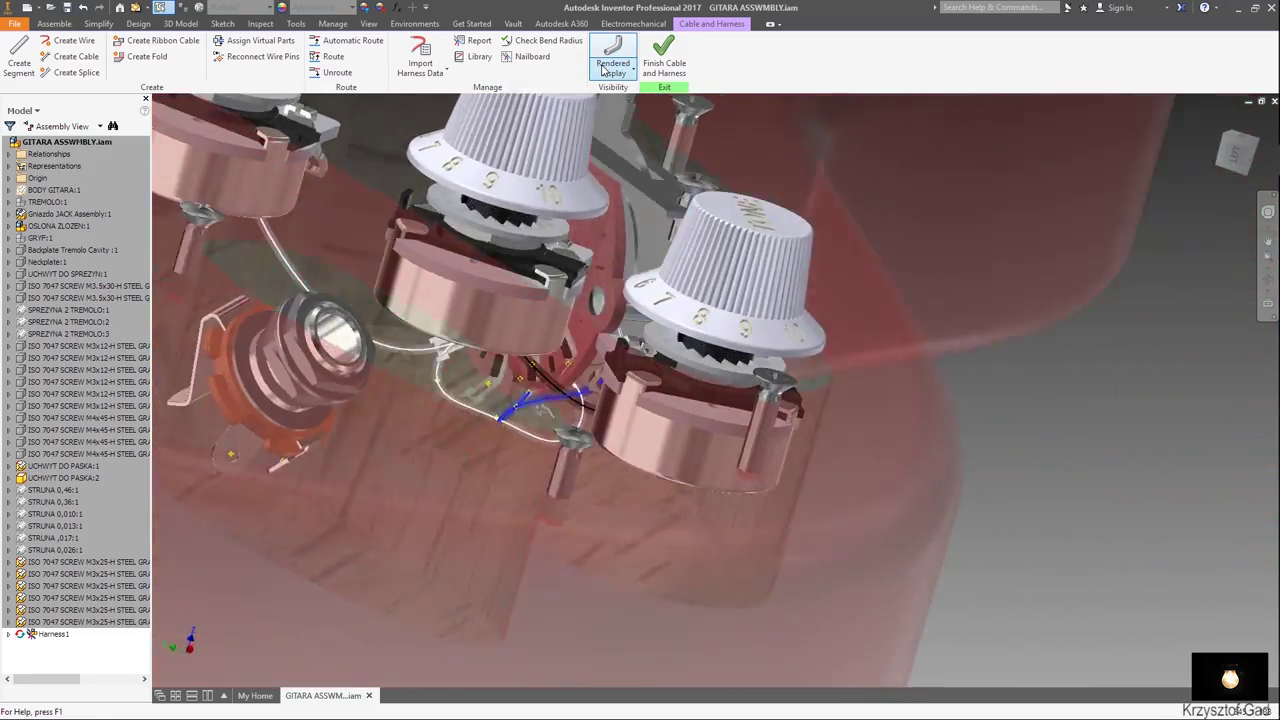
{"action": "key", "text": "F5"}
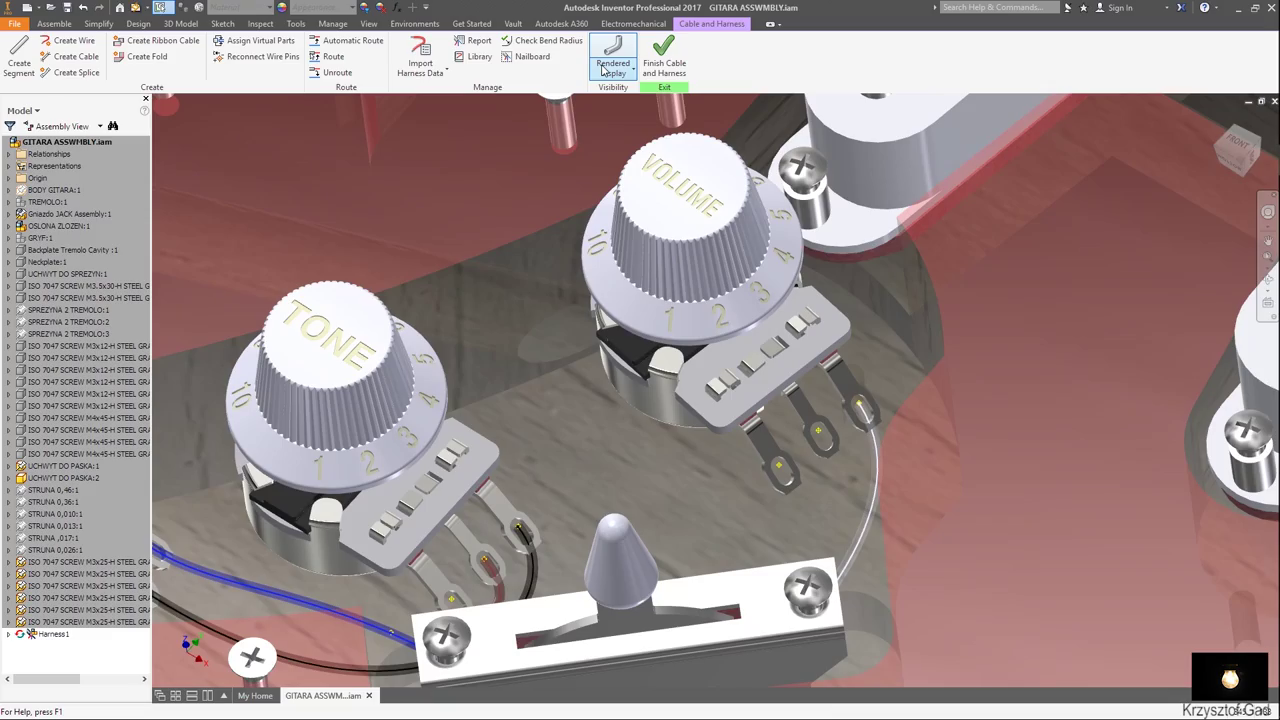
{"action": "key", "text": "F5"}
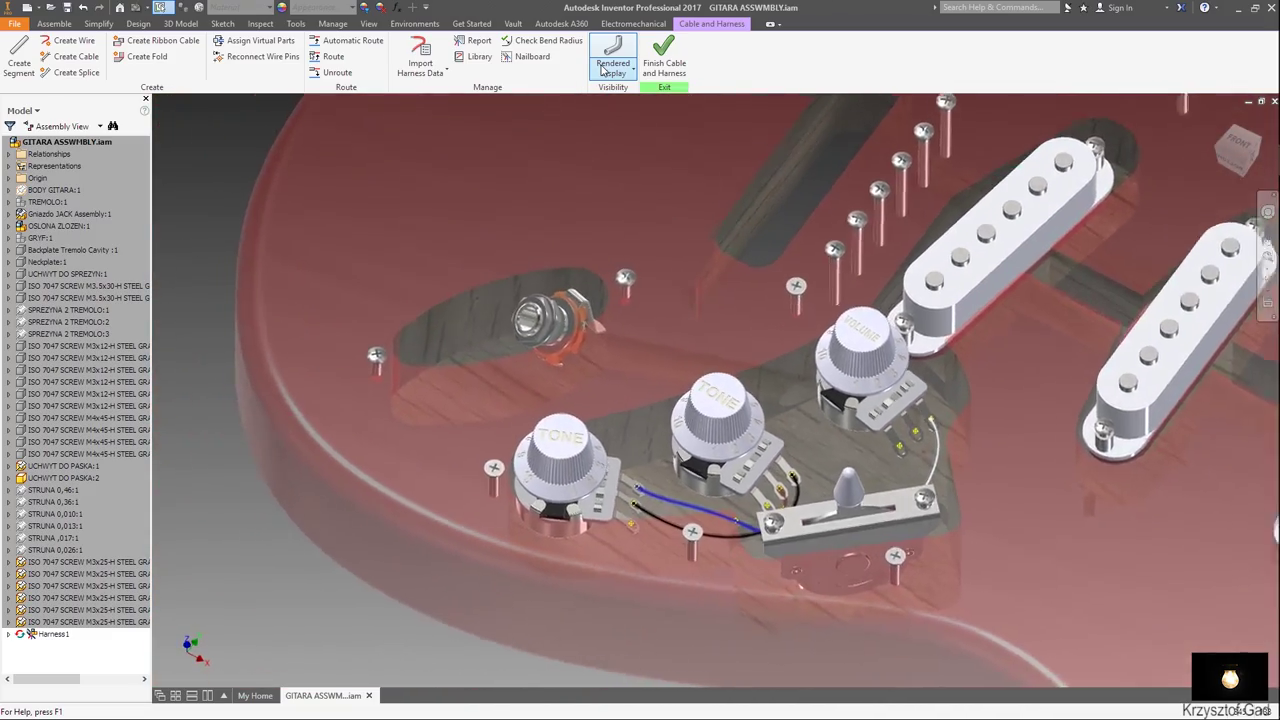
{"action": "key", "text": "F5"}
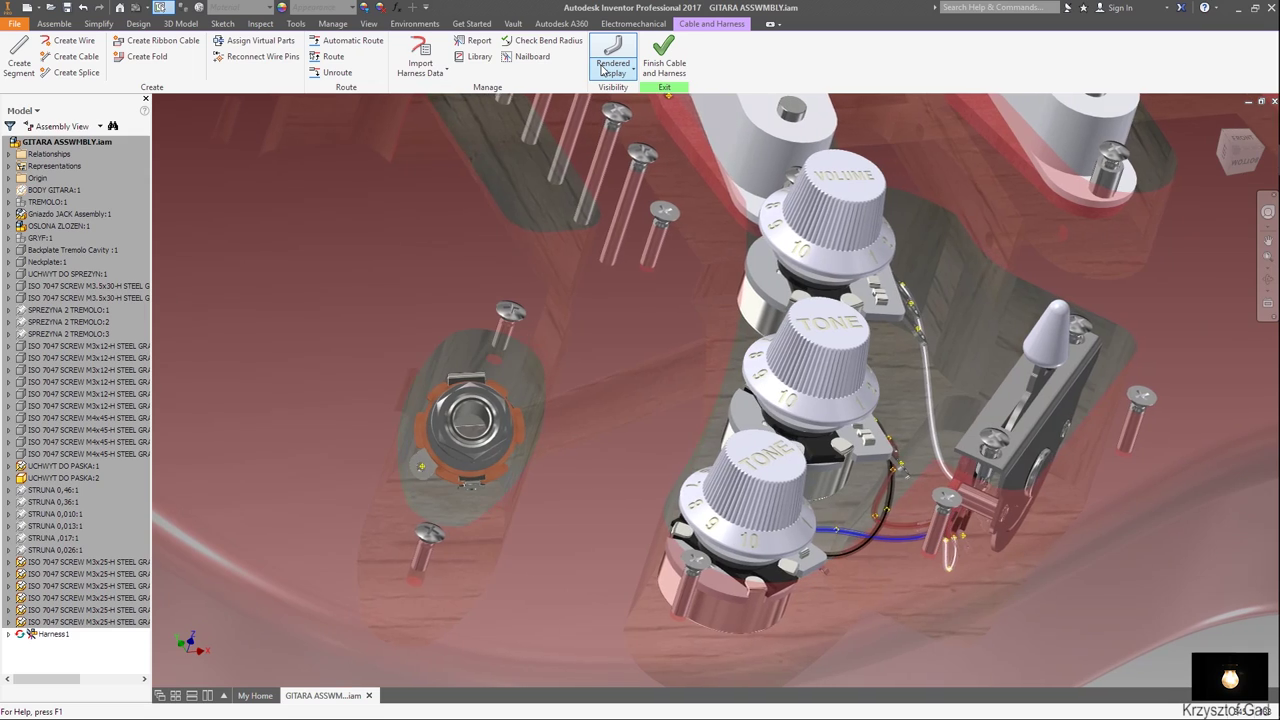
{"action": "key", "text": "F5"}
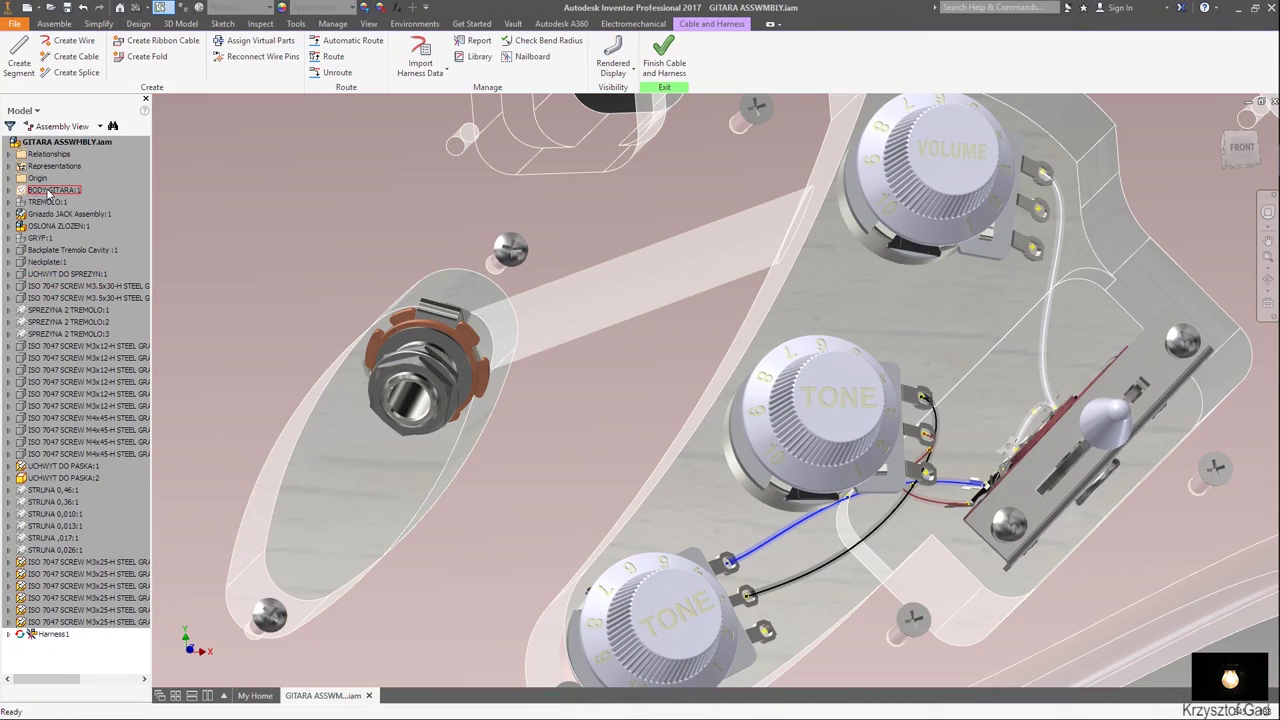
{"action": "right_click", "coordinate": [50, 190]}
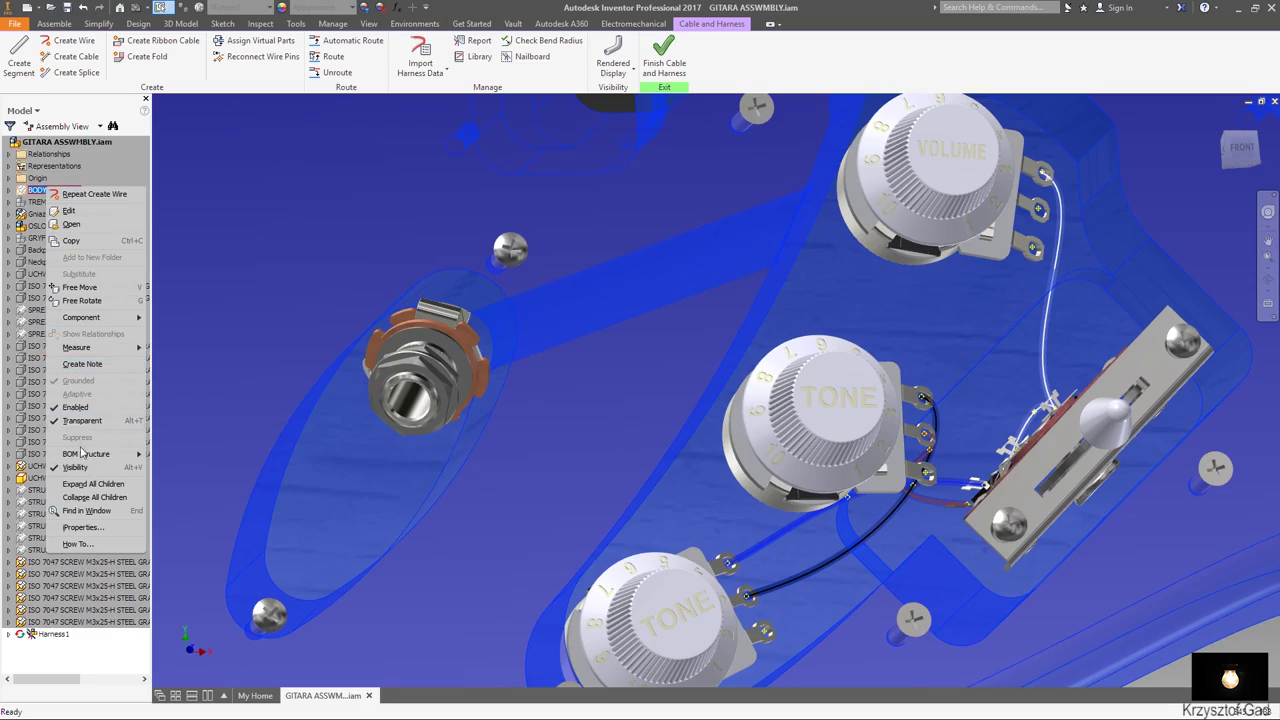
{"action": "left_click", "coordinate": [75, 467]}
{"action": "key", "text": "F5"}
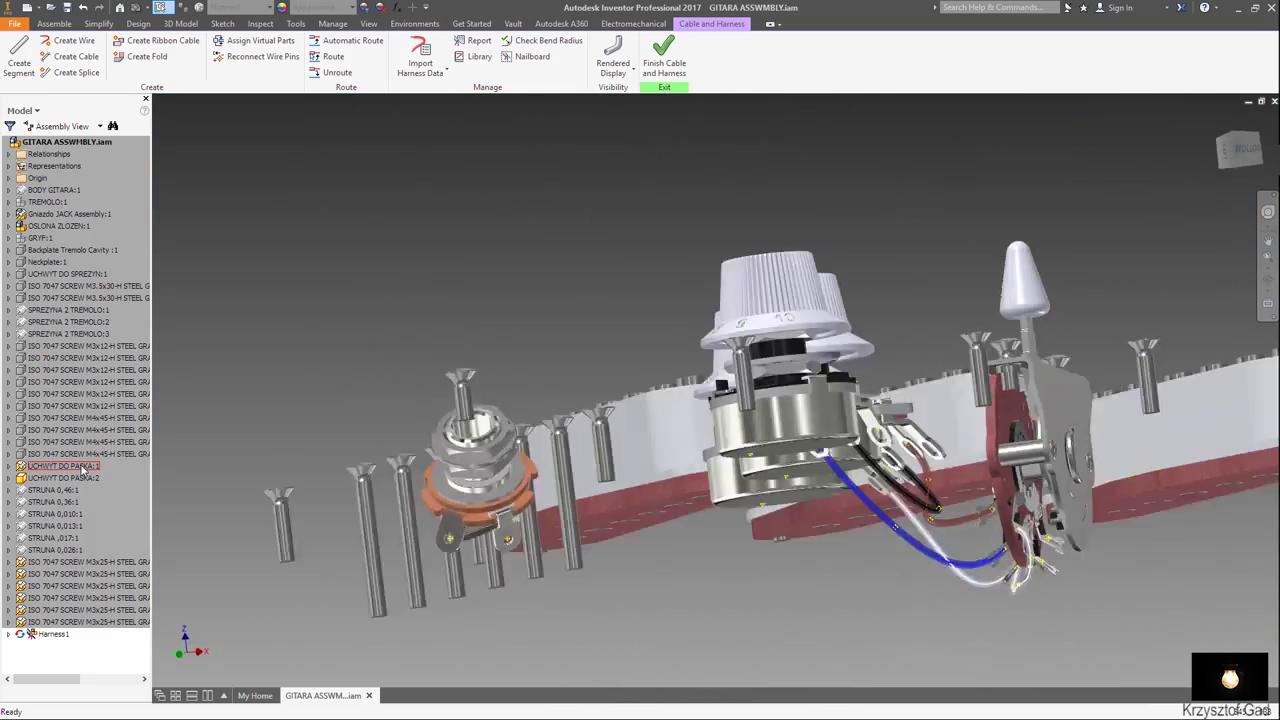
{"action": "key", "text": "F5"}
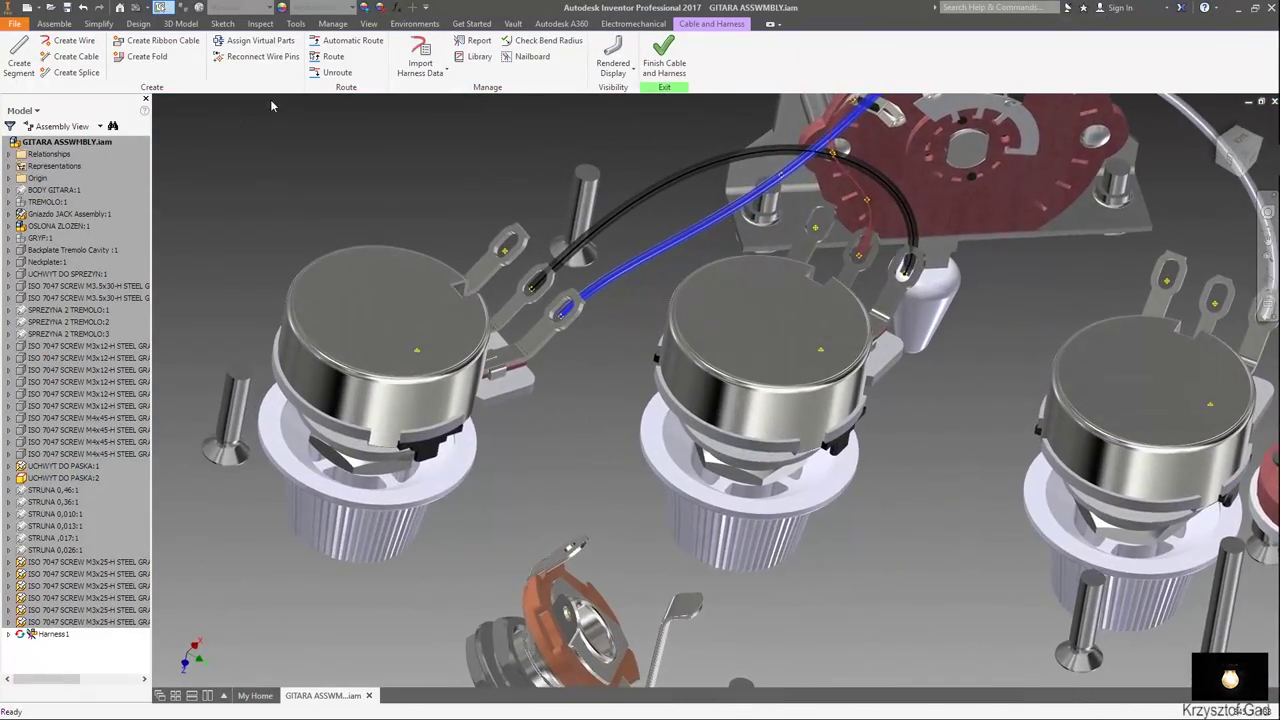
Chain the three pots with two 18AWG-RED wires, Wire6 and Wire7.
{"action": "left_click", "coordinate": [70, 41]}
{"action": "left_click", "coordinate": [250, 194]}
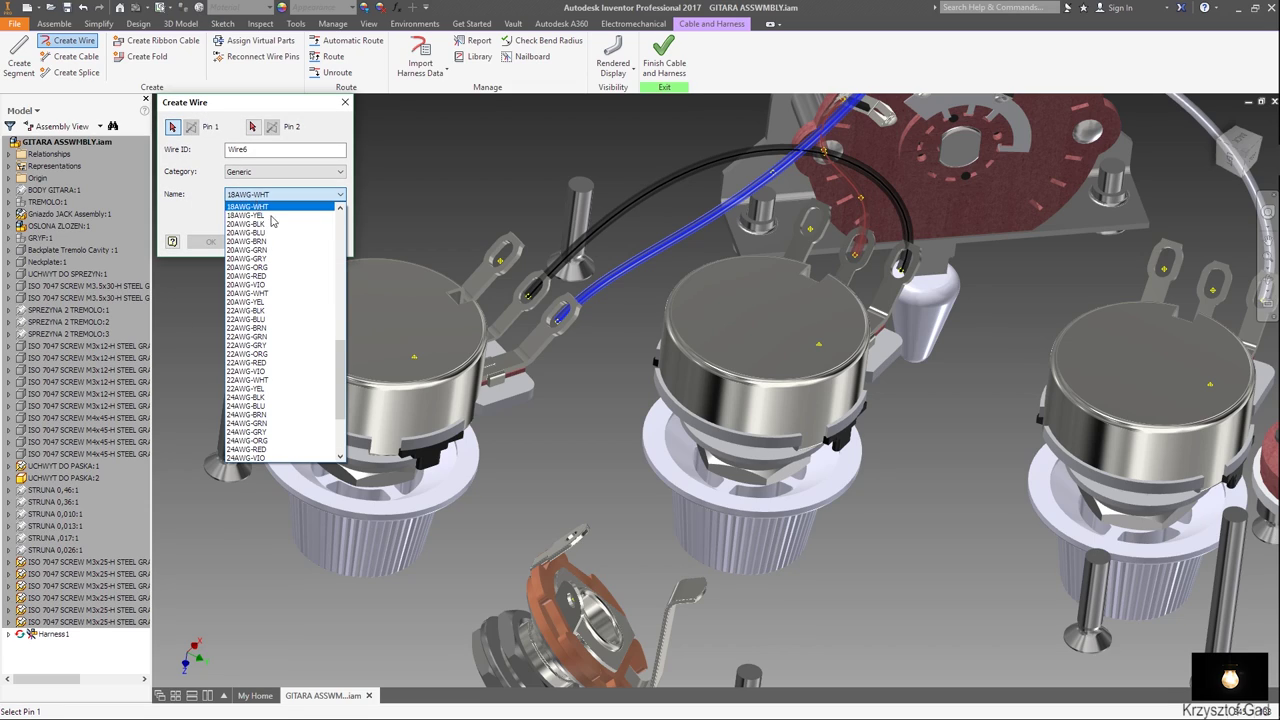
{"action": "scroll", "coordinate": [292, 258], "scroll_direction": "up", "scroll_amount": 3}
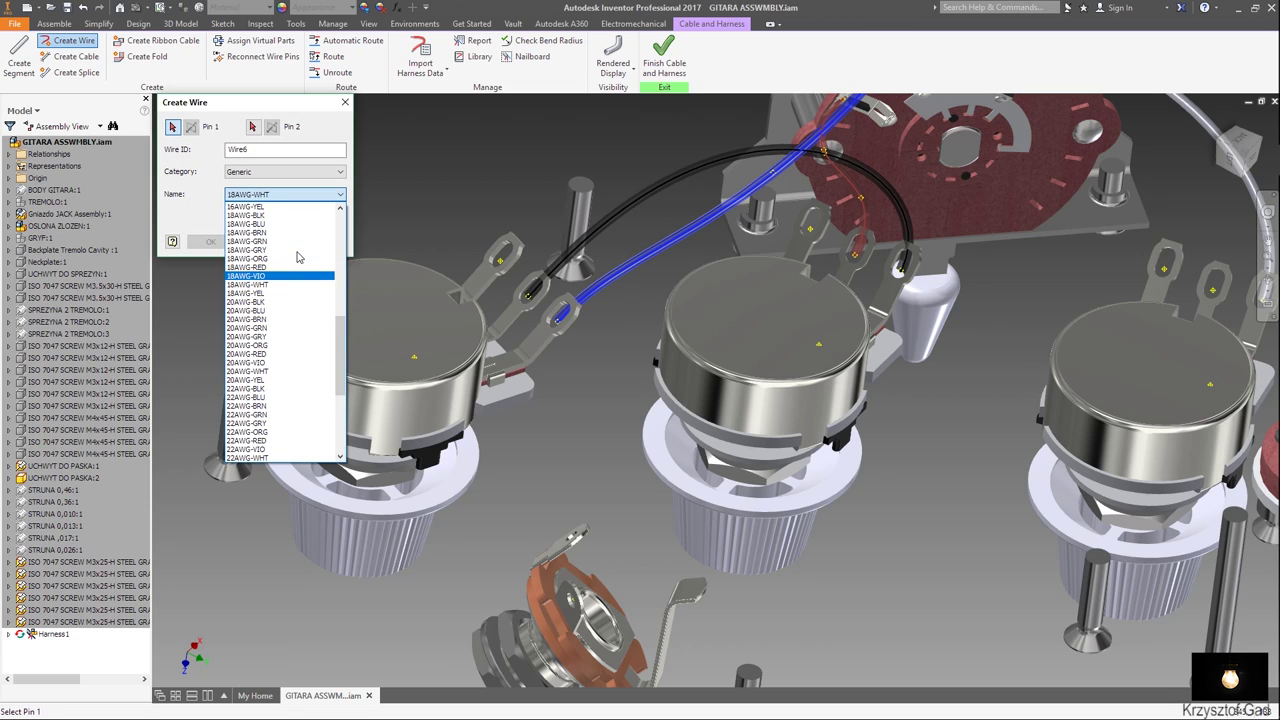
{"action": "scroll", "coordinate": [290, 250], "scroll_direction": "up", "scroll_amount": 1}
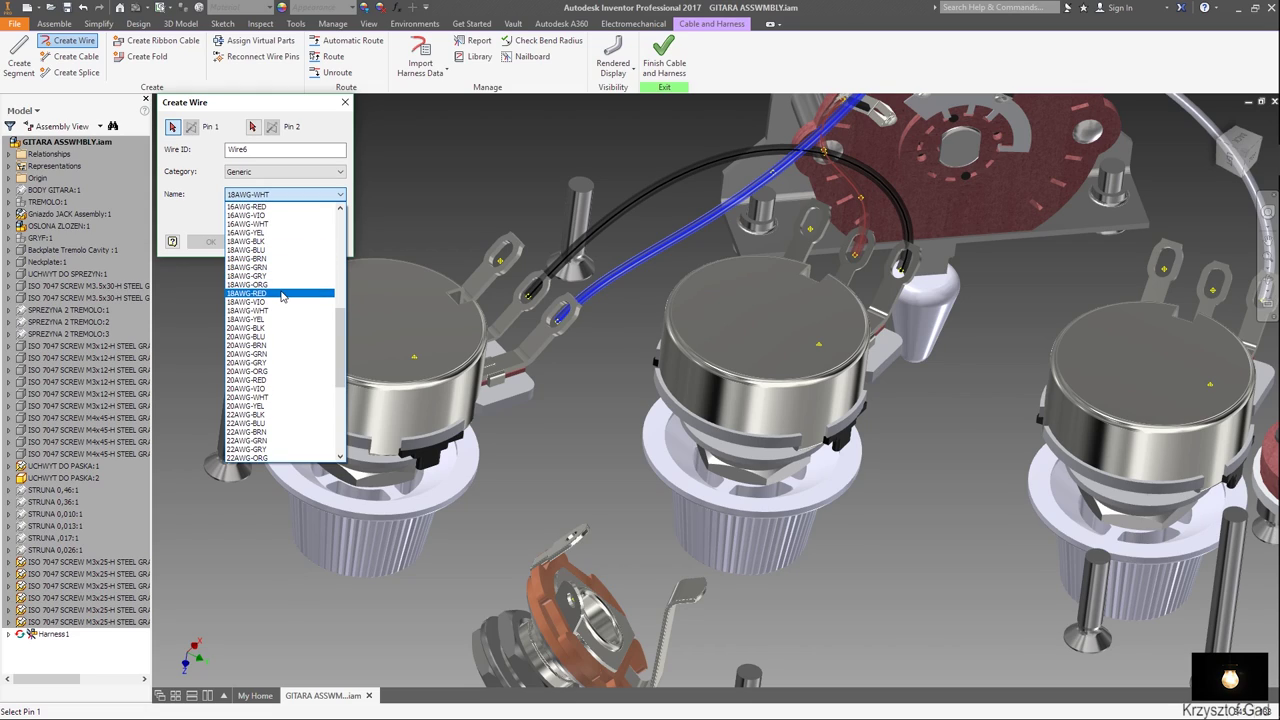
{"action": "left_click", "coordinate": [282, 293]}
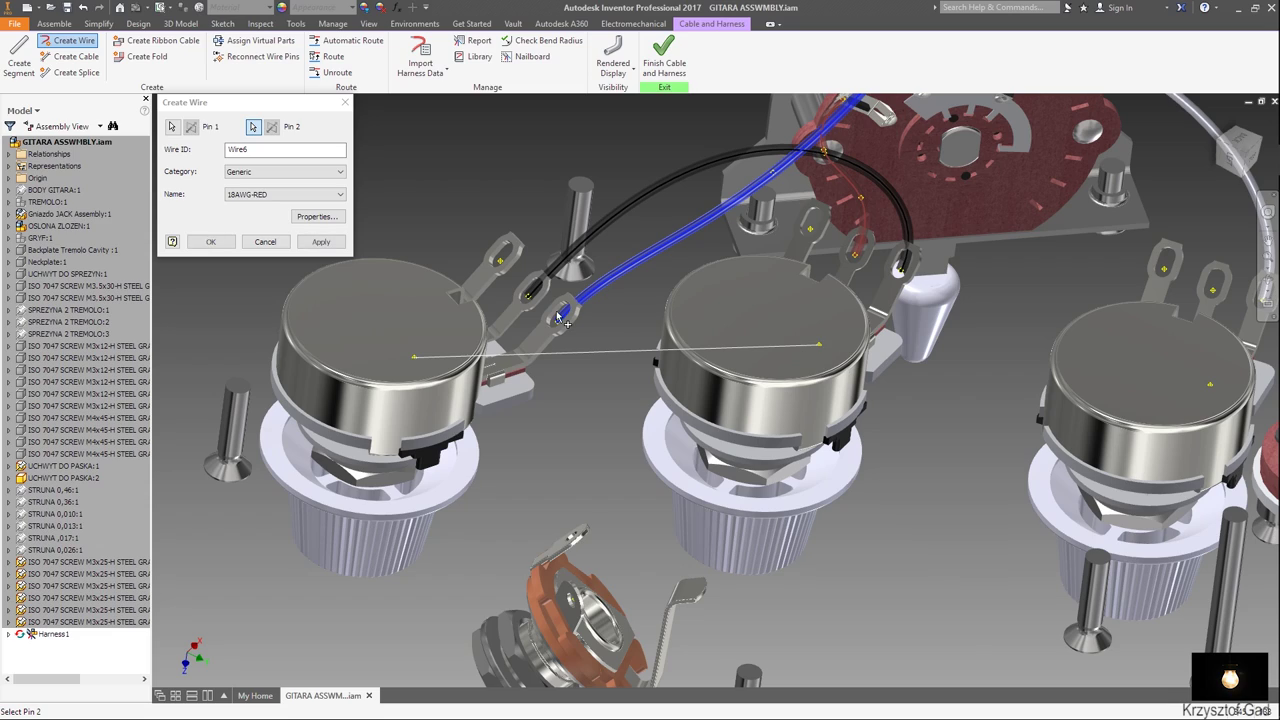
{"action": "left_click", "coordinate": [318, 243]}
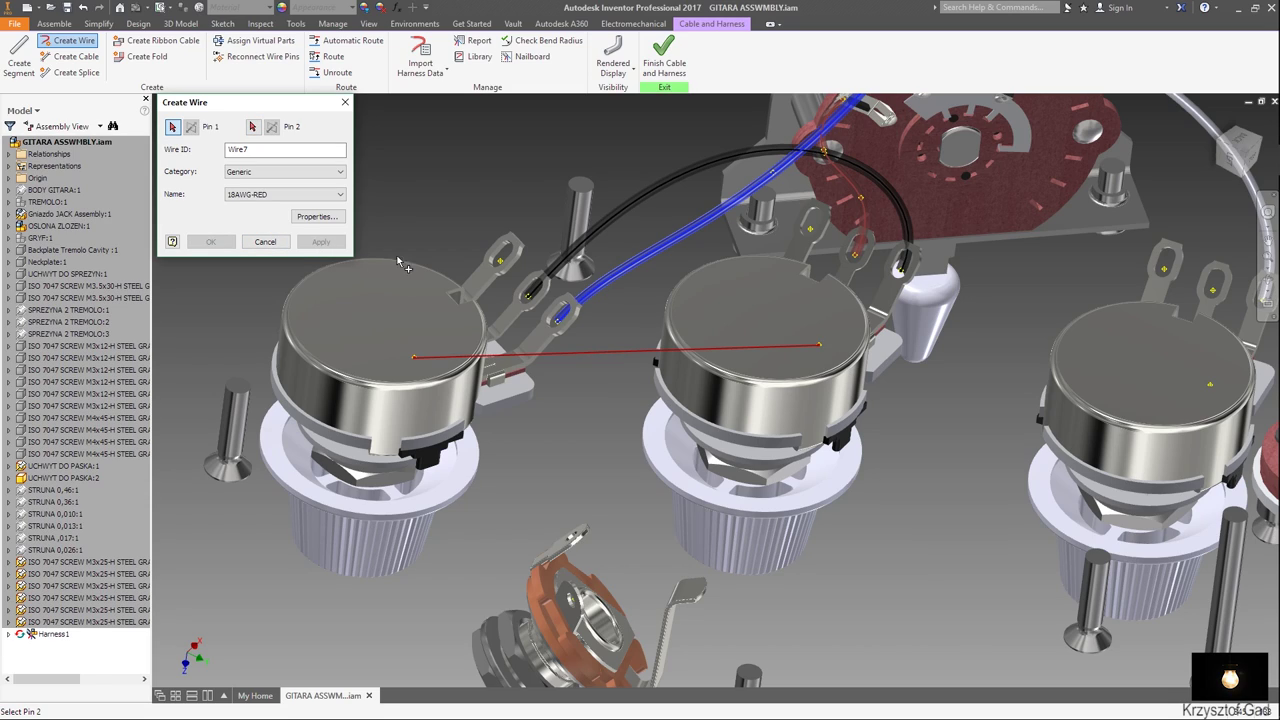
{"action": "left_click", "coordinate": [1210, 385]}
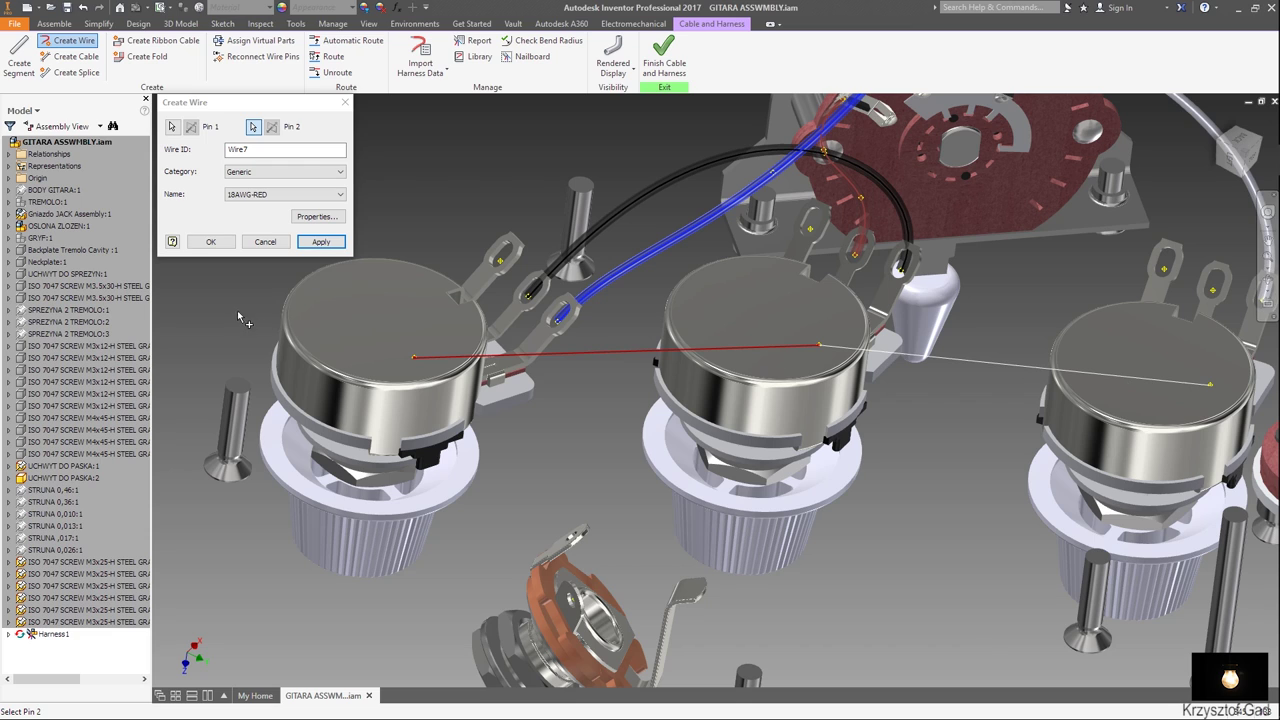
{"action": "left_click", "coordinate": [318, 245]}
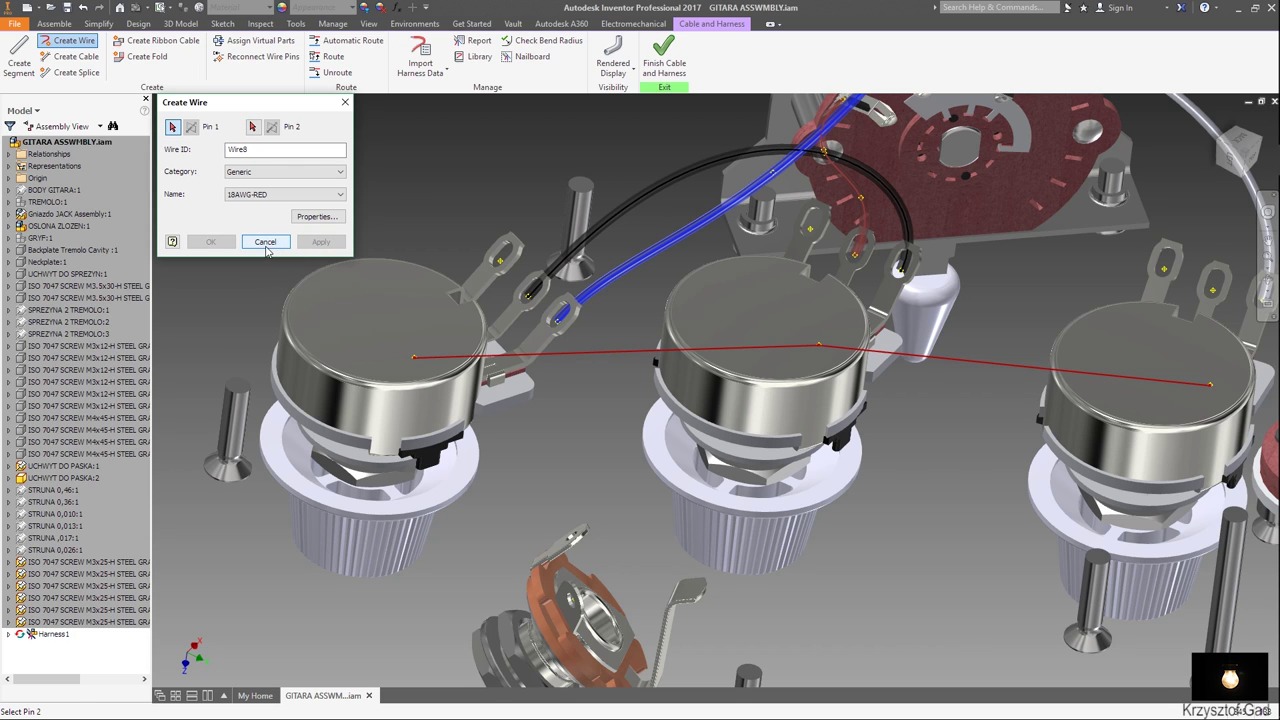
{"action": "left_click", "coordinate": [266, 248]}
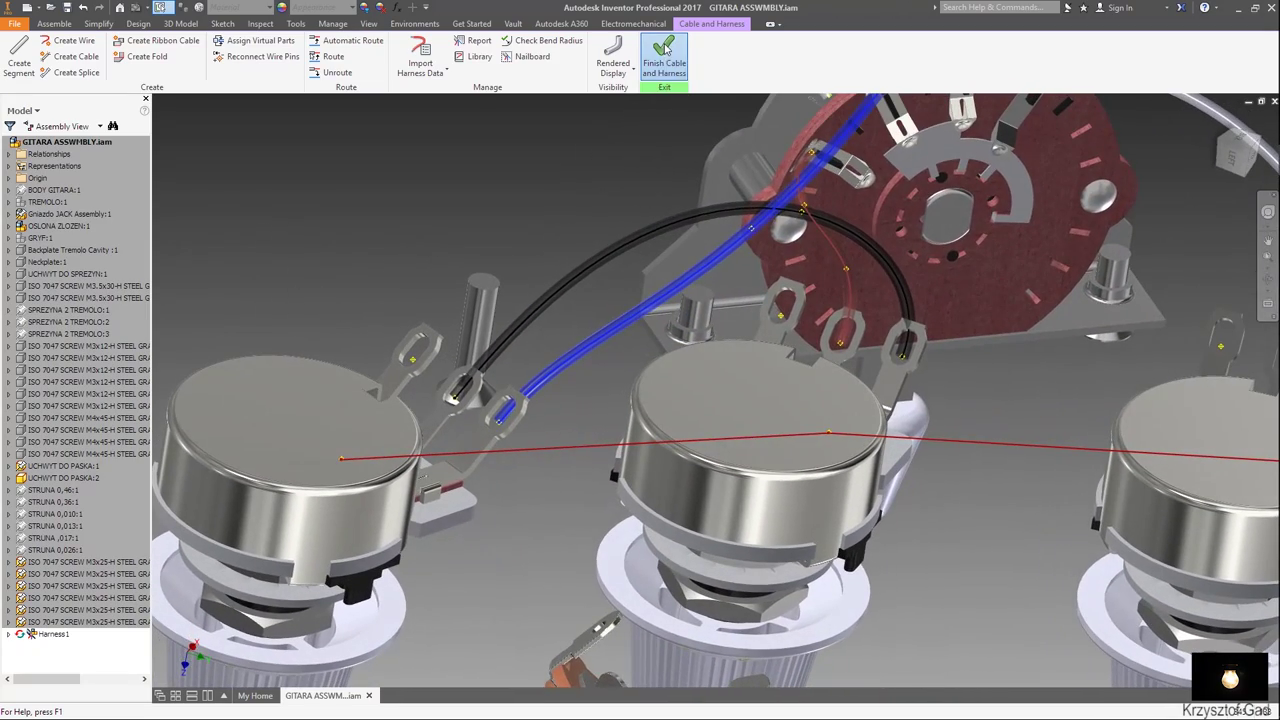
Author the potentiometer shell as a connector in place and return to the GITARA assembly.
{"action": "left_click", "coordinate": [663, 47]}
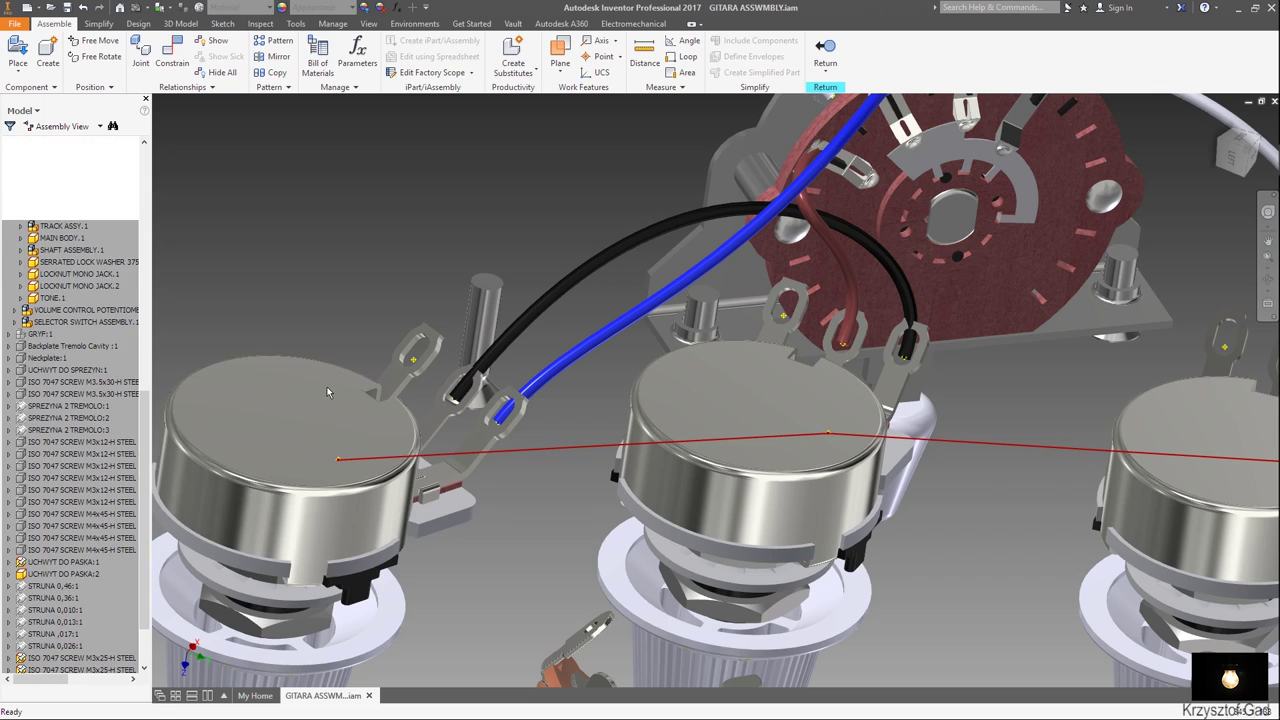
{"action": "double_click", "coordinate": [327, 391]}
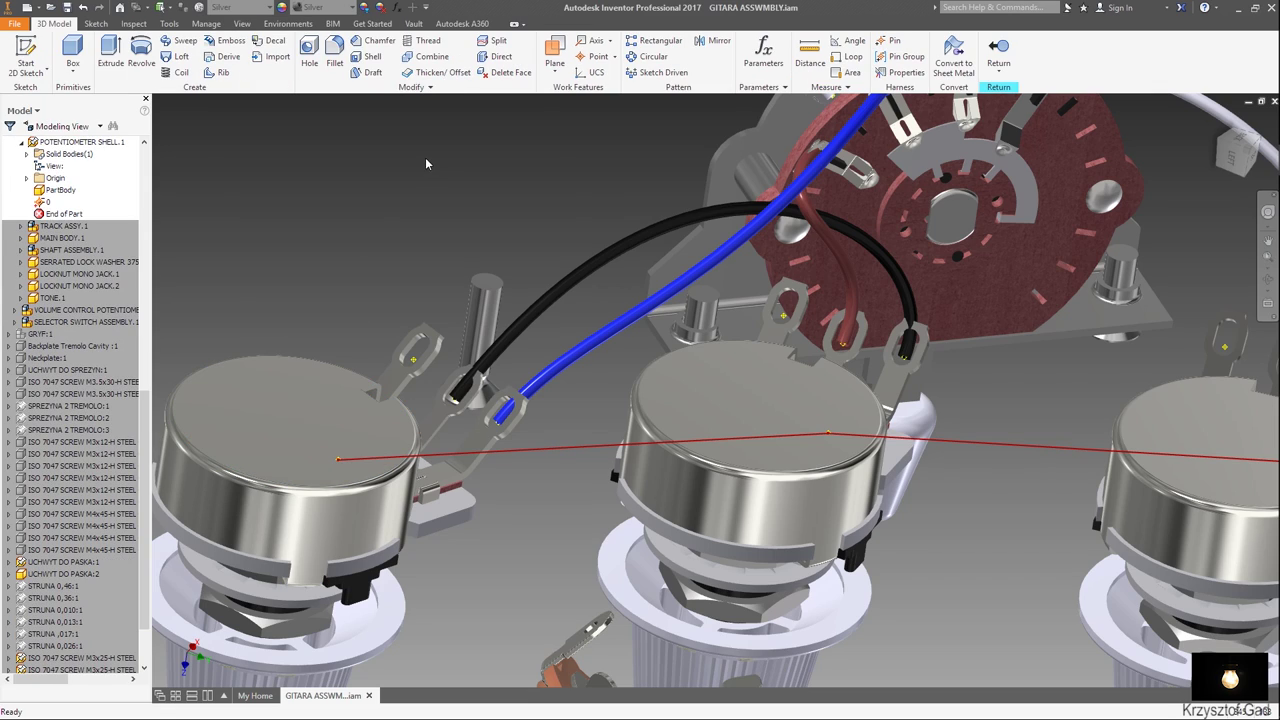
{"action": "left_click", "coordinate": [204, 26]}
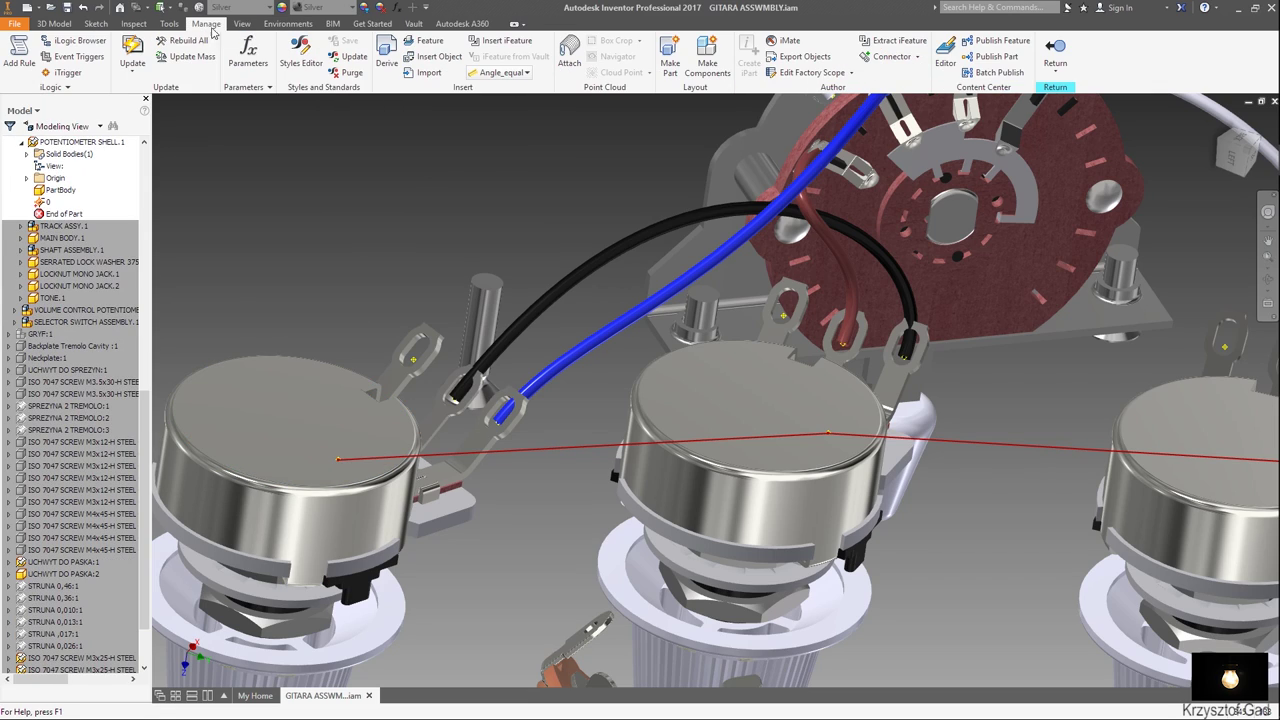
{"action": "left_click", "coordinate": [885, 56]}
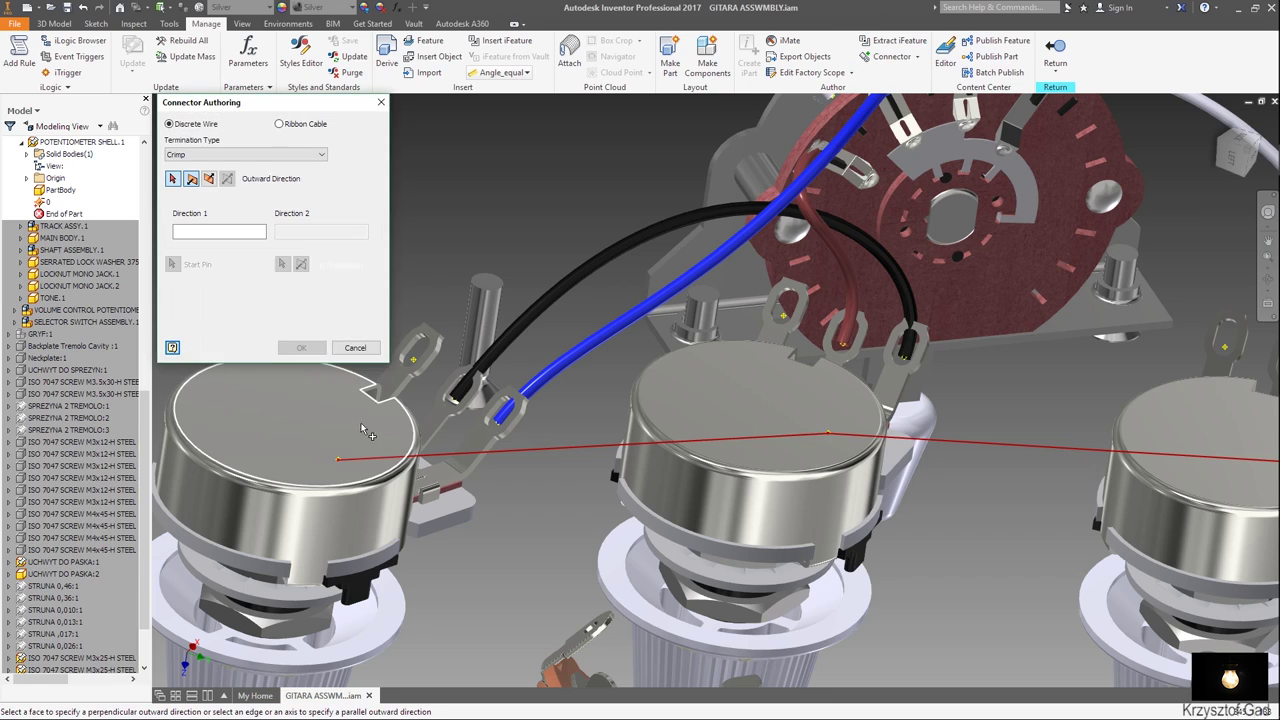
{"action": "left_click", "coordinate": [312, 353]}
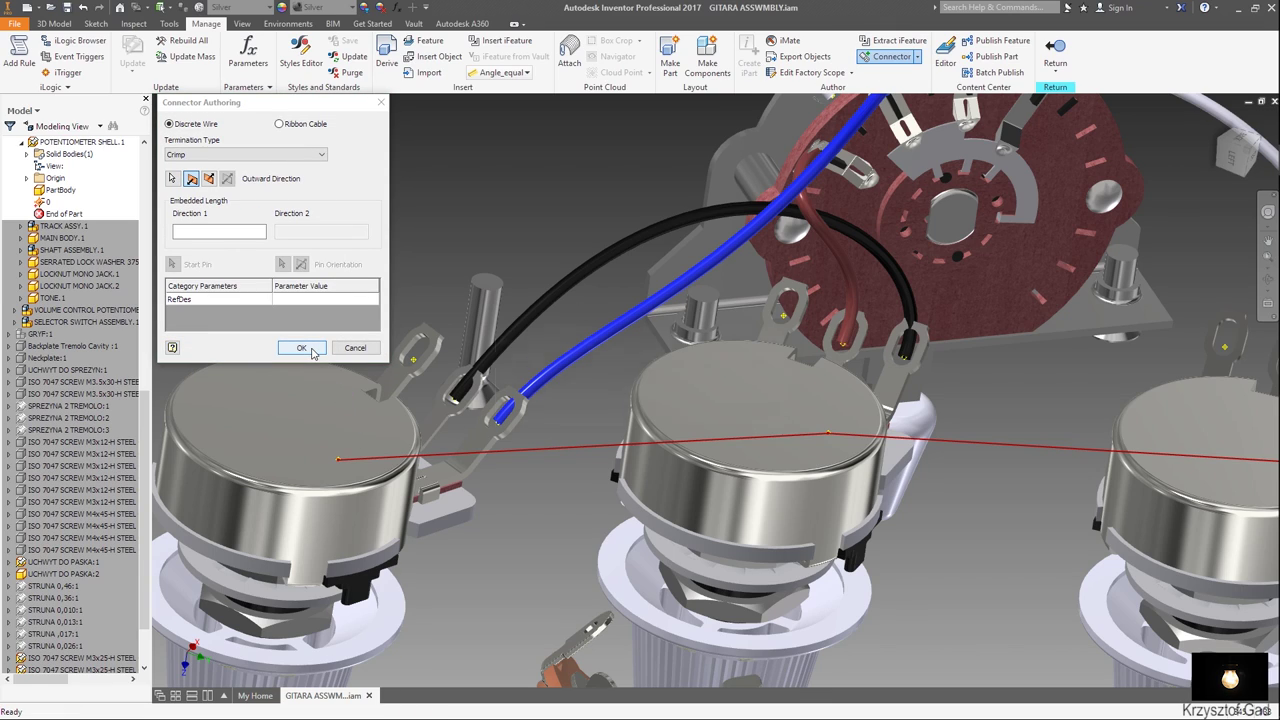
{"action": "left_click", "coordinate": [753, 413]}
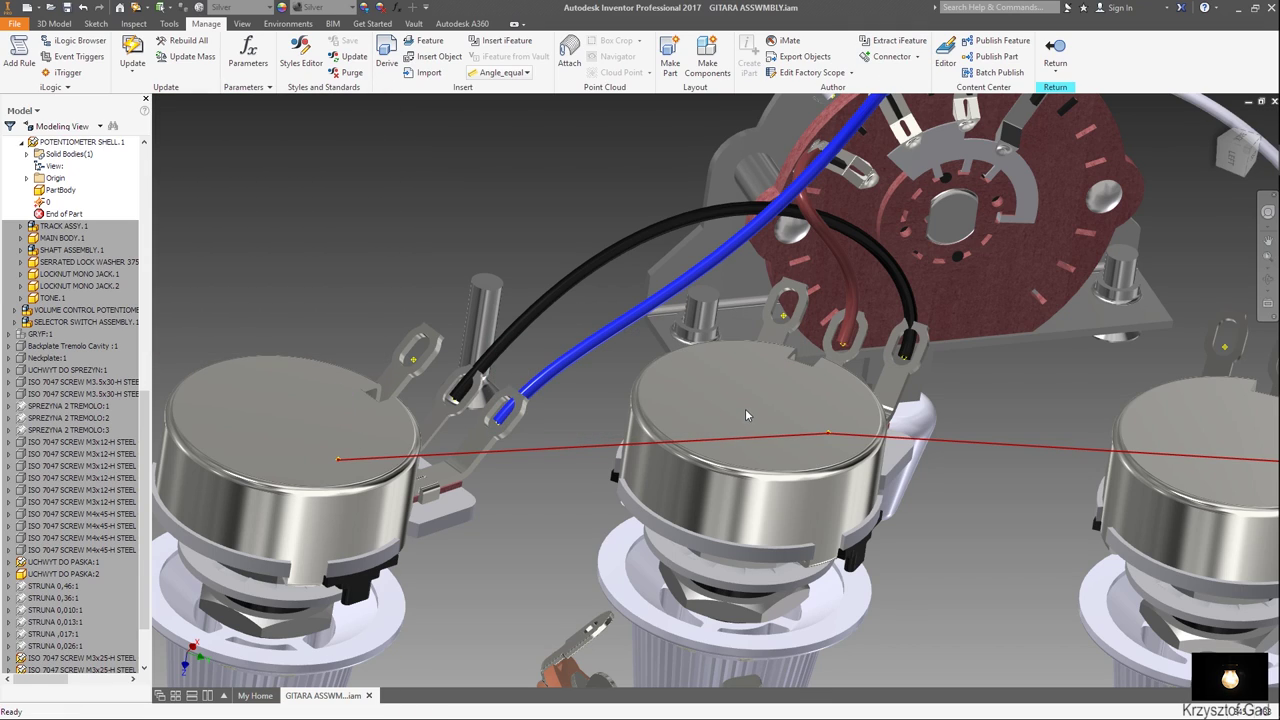
{"action": "left_click", "coordinate": [1056, 50]}
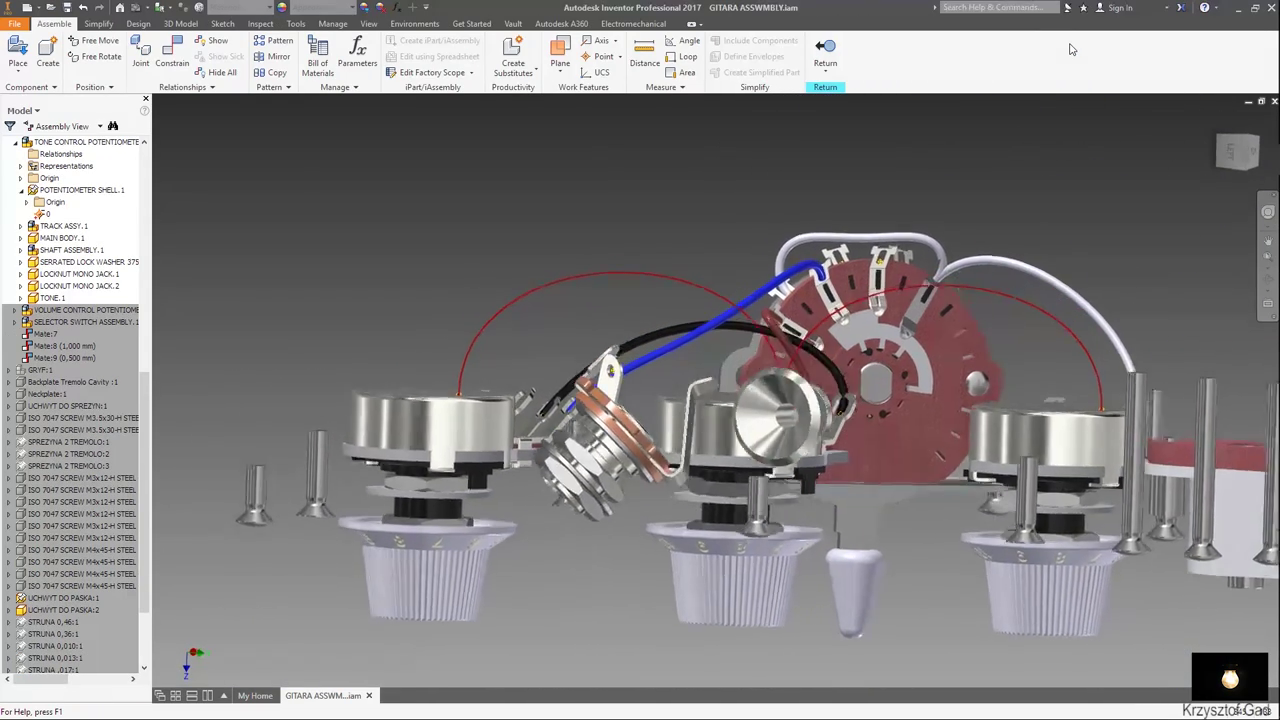
Return to the top-level assembly and open Harness1 for editing, dismissing the warning.
{"action": "left_click", "coordinate": [840, 57]}
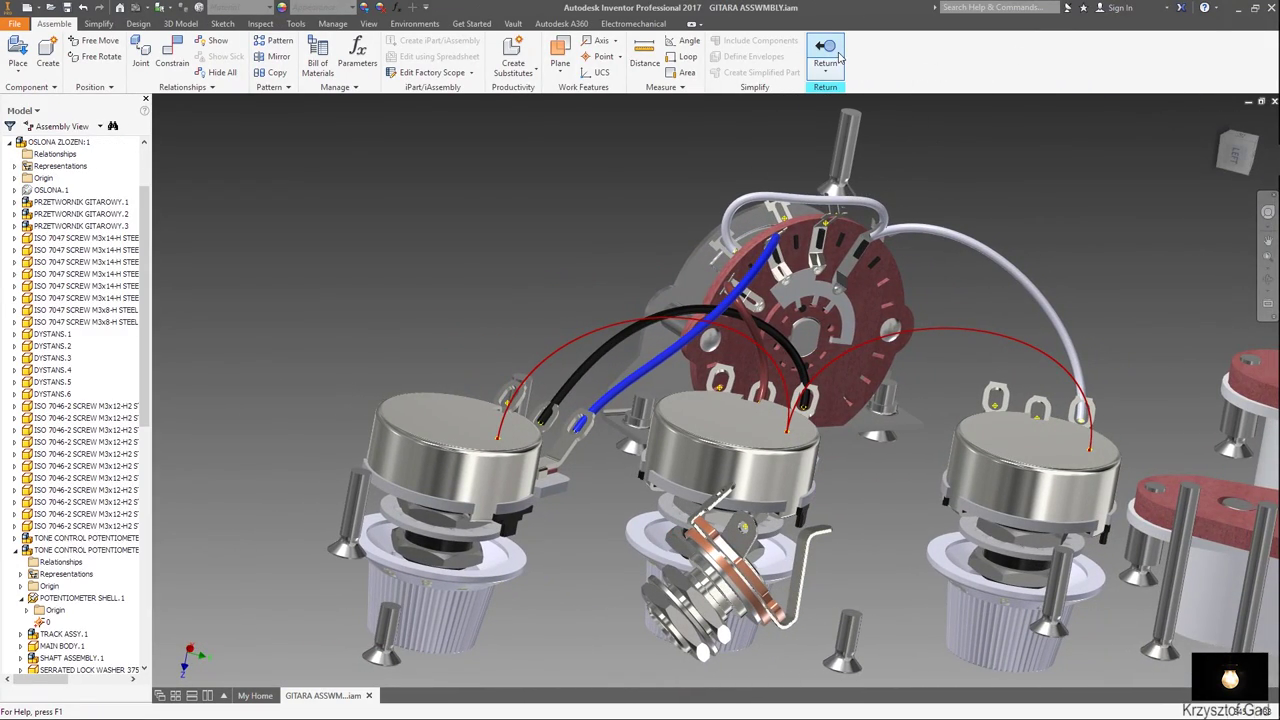
{"action": "left_click", "coordinate": [840, 55]}
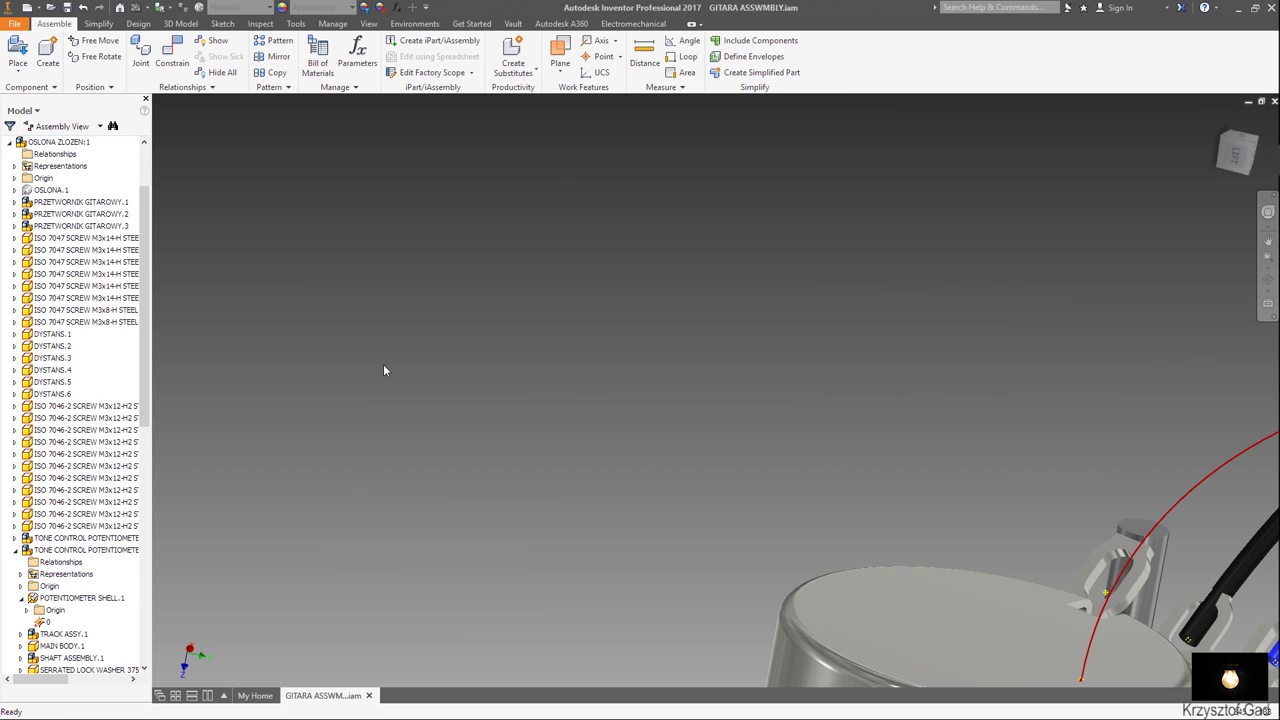
{"action": "scroll", "coordinate": [75, 608], "scroll_direction": "down", "scroll_amount": 10}
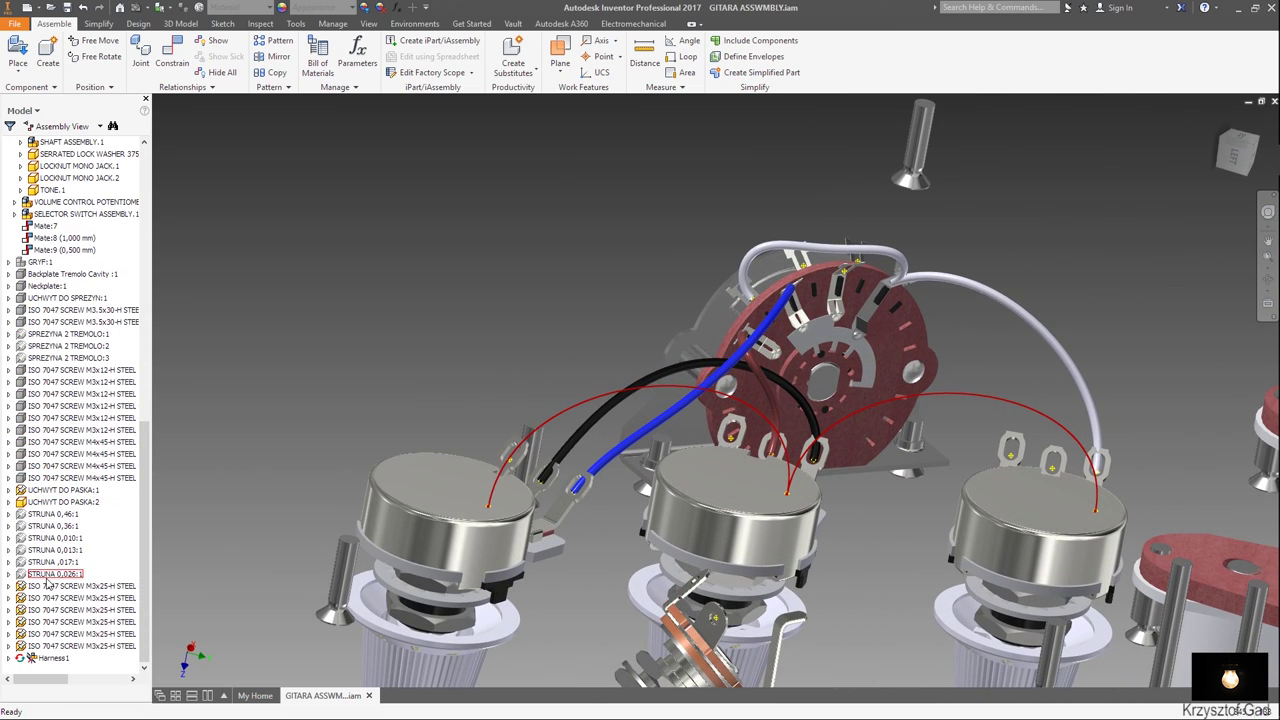
{"action": "double_click", "coordinate": [50, 661]}
{"action": "double_click", "coordinate": [52, 660]}
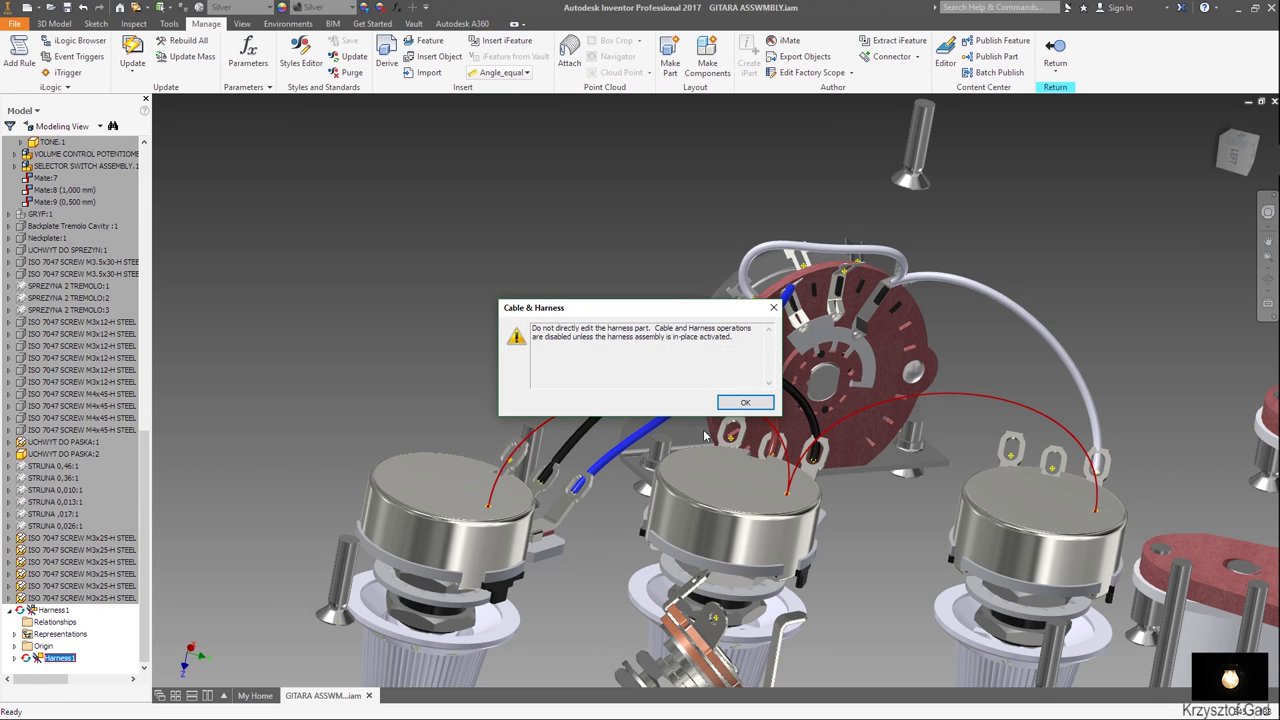
{"action": "left_click", "coordinate": [747, 402]}
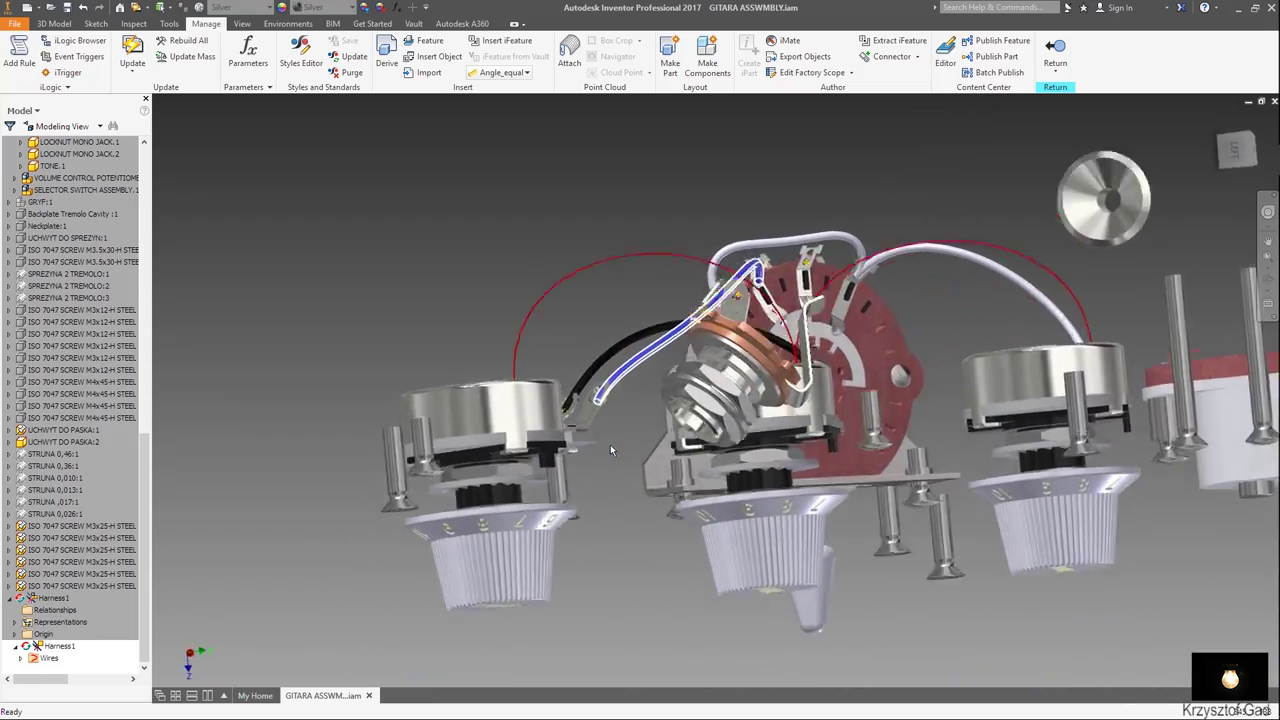
{"action": "middle_click_drag", "start_coordinate": [610, 450], "coordinate": [84, 310], "text": "shift"}
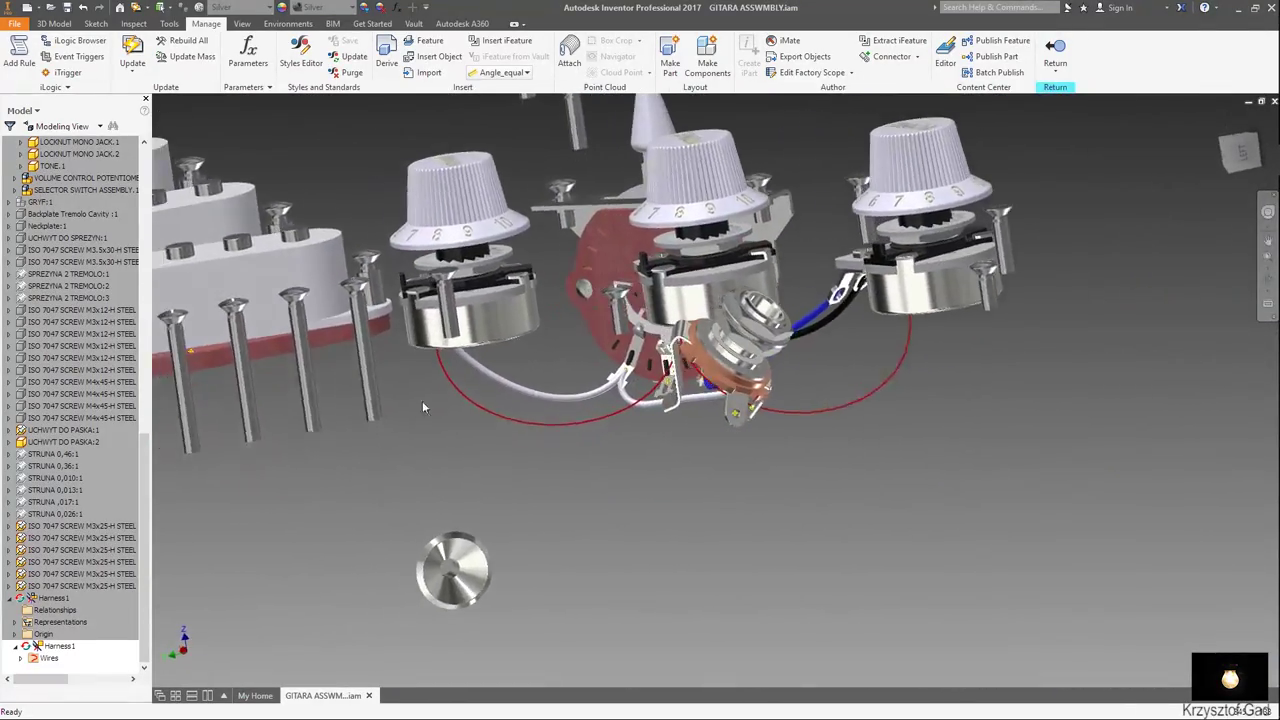
Make BODY GITARA:1 visible again and go back to Cable and Harness.
{"action": "double_click", "coordinate": [84, 310]}
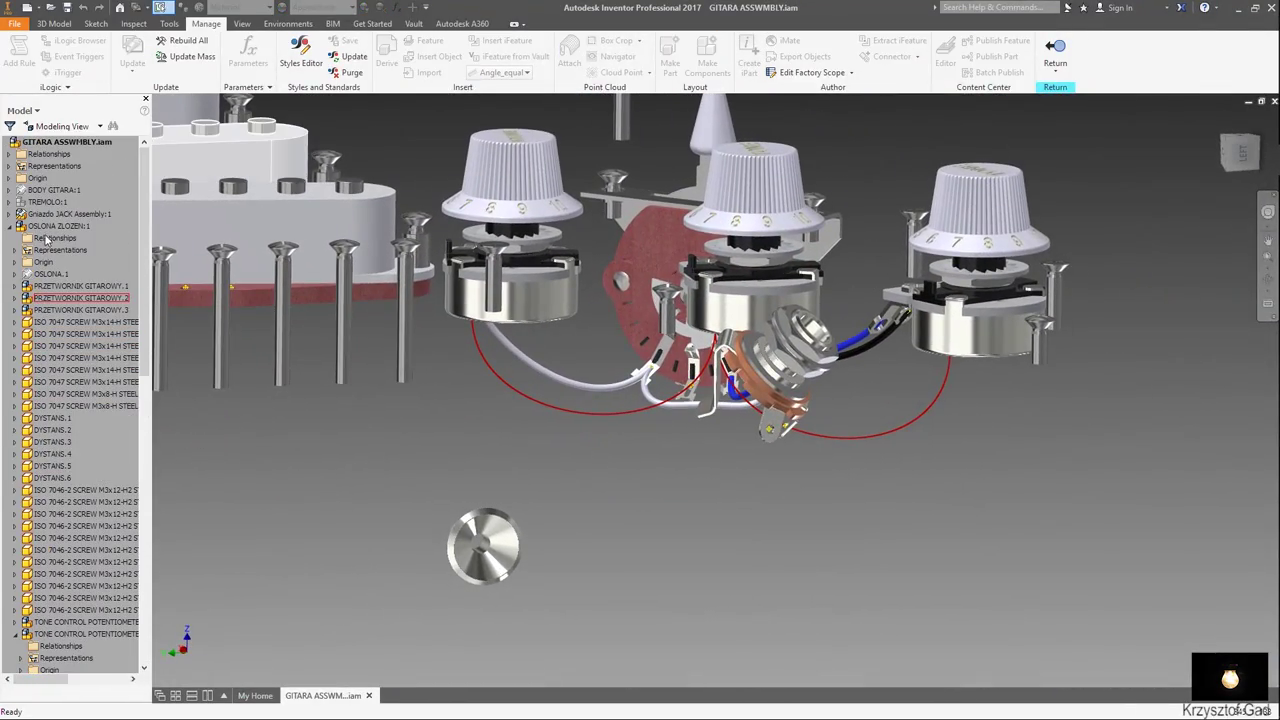
{"action": "right_click", "coordinate": [51, 191]}
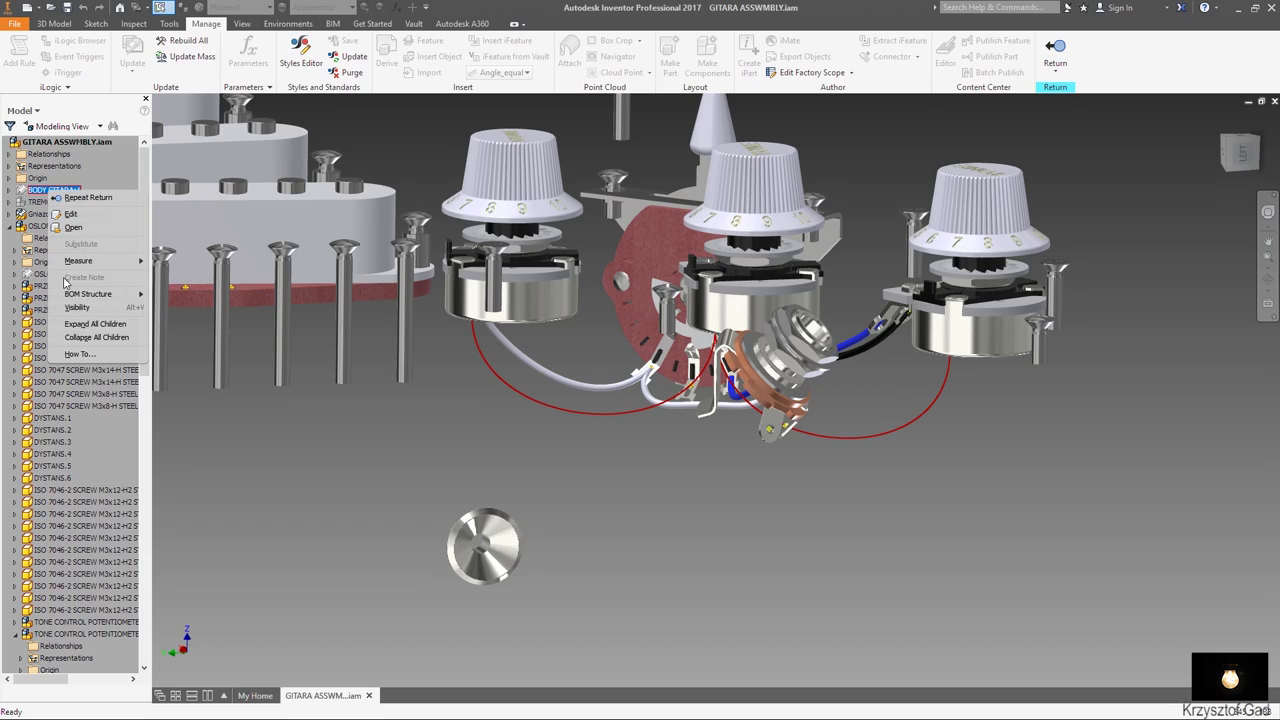
{"action": "left_click", "coordinate": [77, 308]}
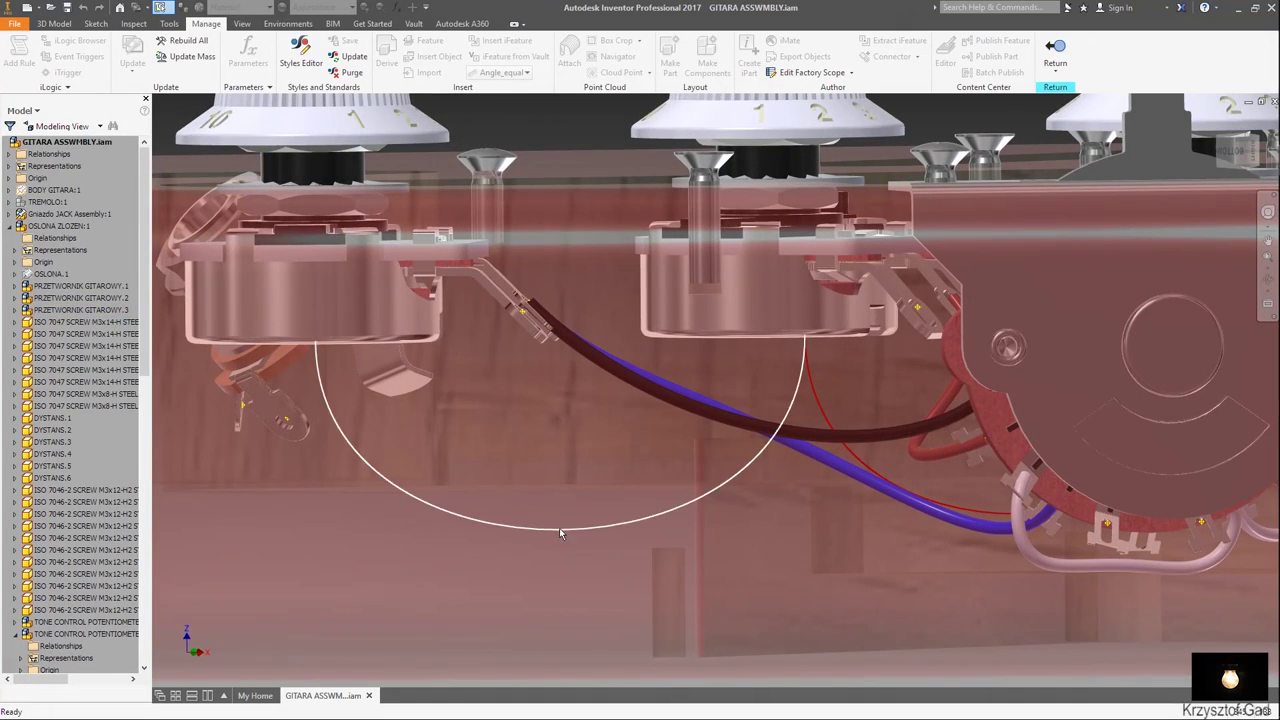
{"action": "left_click", "coordinate": [1054, 48]}
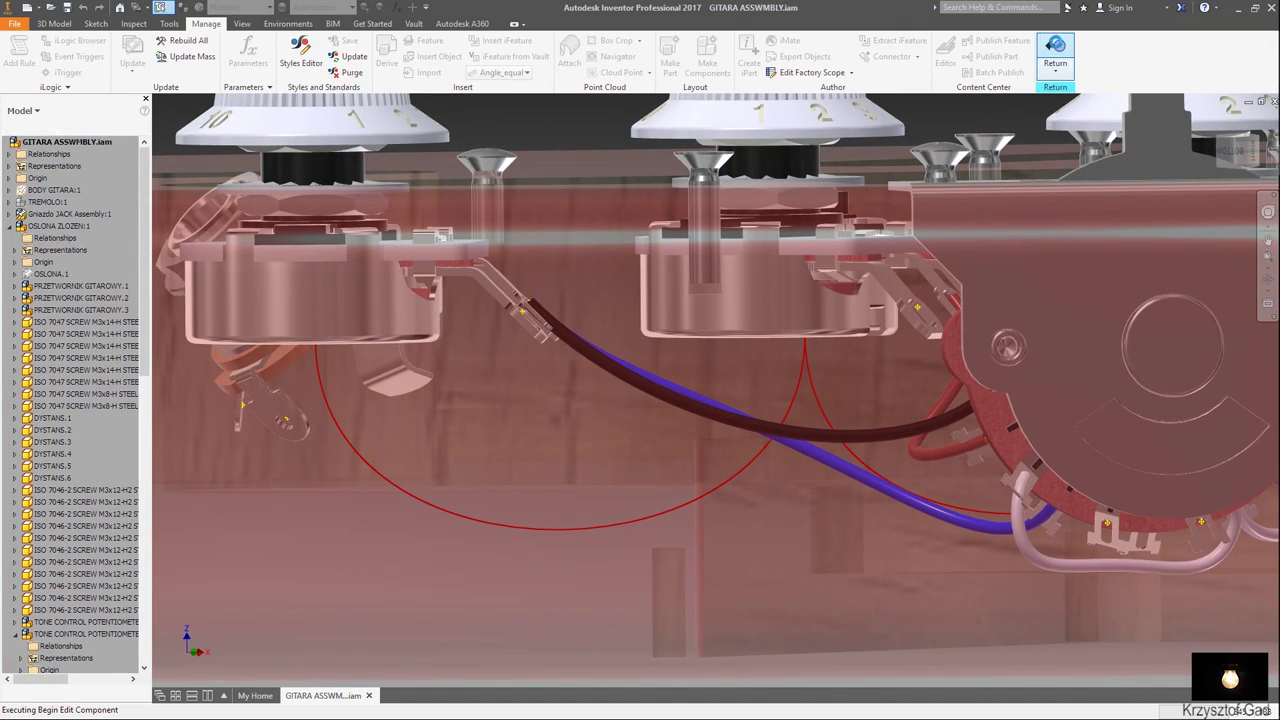
Add a point at the bottom of the red wire between the first two pots and raise it.
{"action": "right_click", "coordinate": [562, 532]}
{"action": "left_click", "coordinate": [566, 370]}
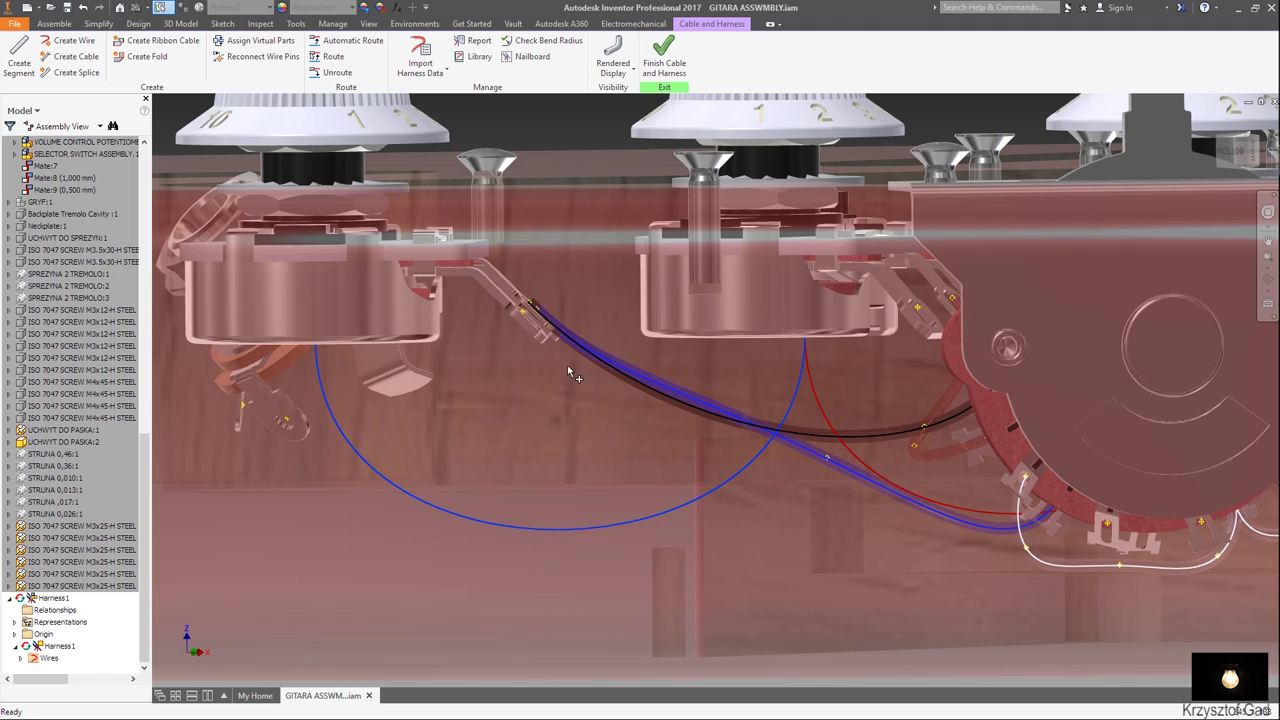
{"action": "left_click", "coordinate": [562, 532]}
{"action": "right_click", "coordinate": [560, 533]}
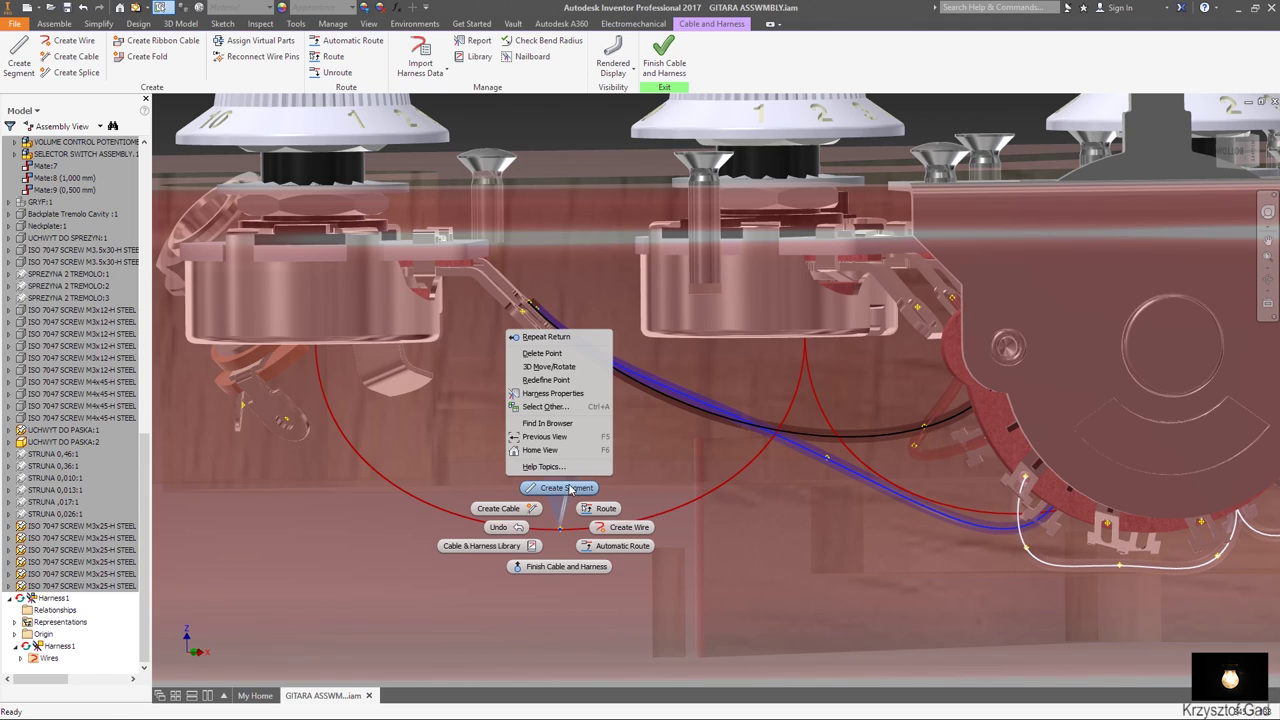
{"action": "left_click", "coordinate": [555, 368]}
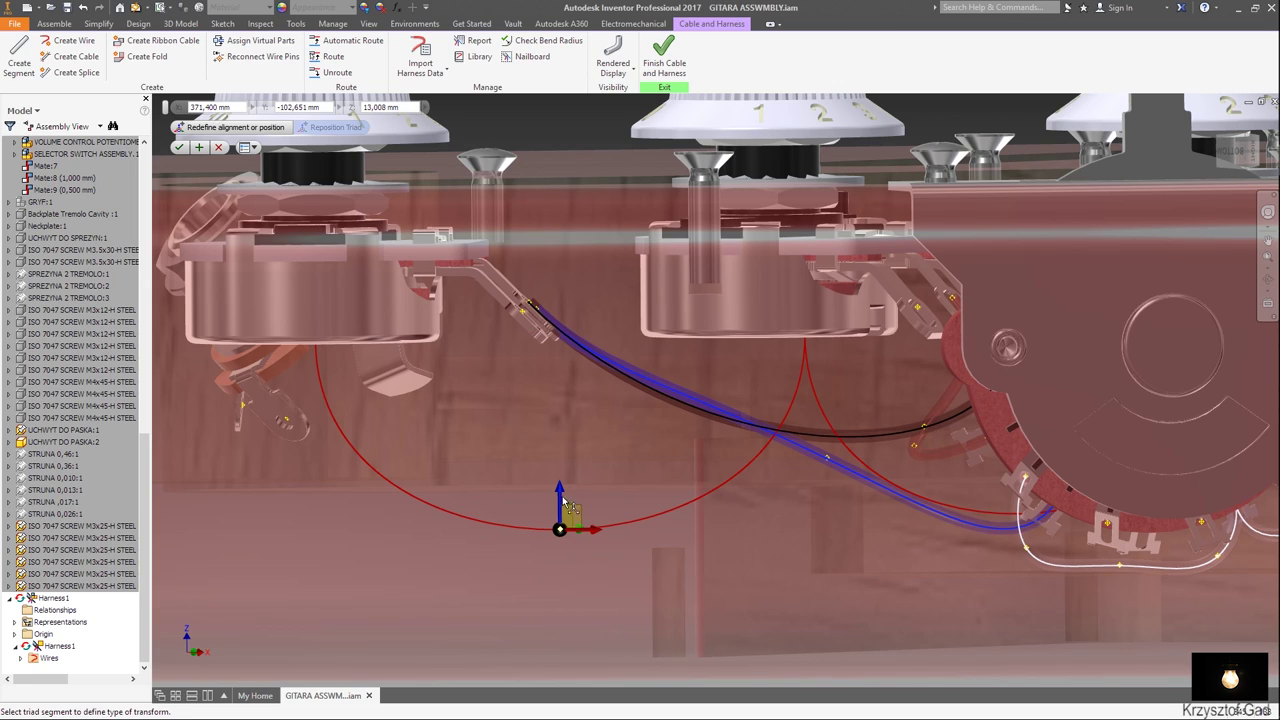
{"action": "left_click_drag", "start_coordinate": [562, 490], "coordinate": [559, 418]}
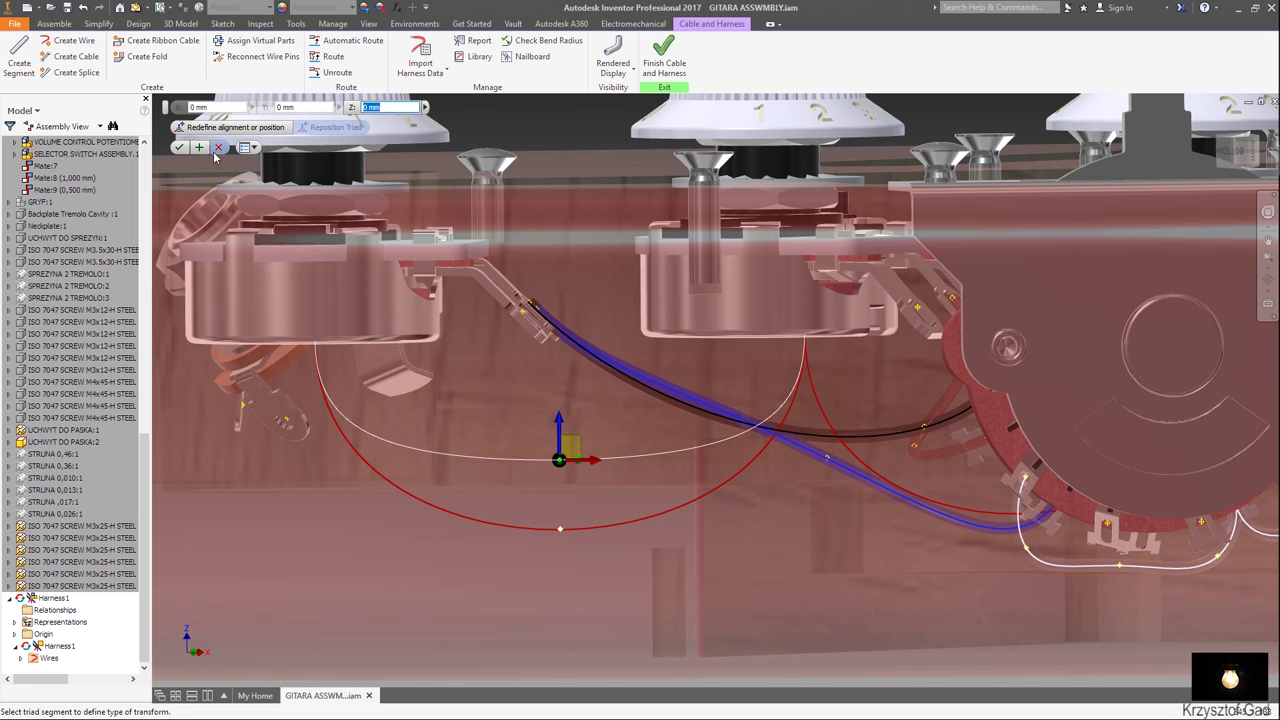
{"action": "left_click", "coordinate": [186, 147]}
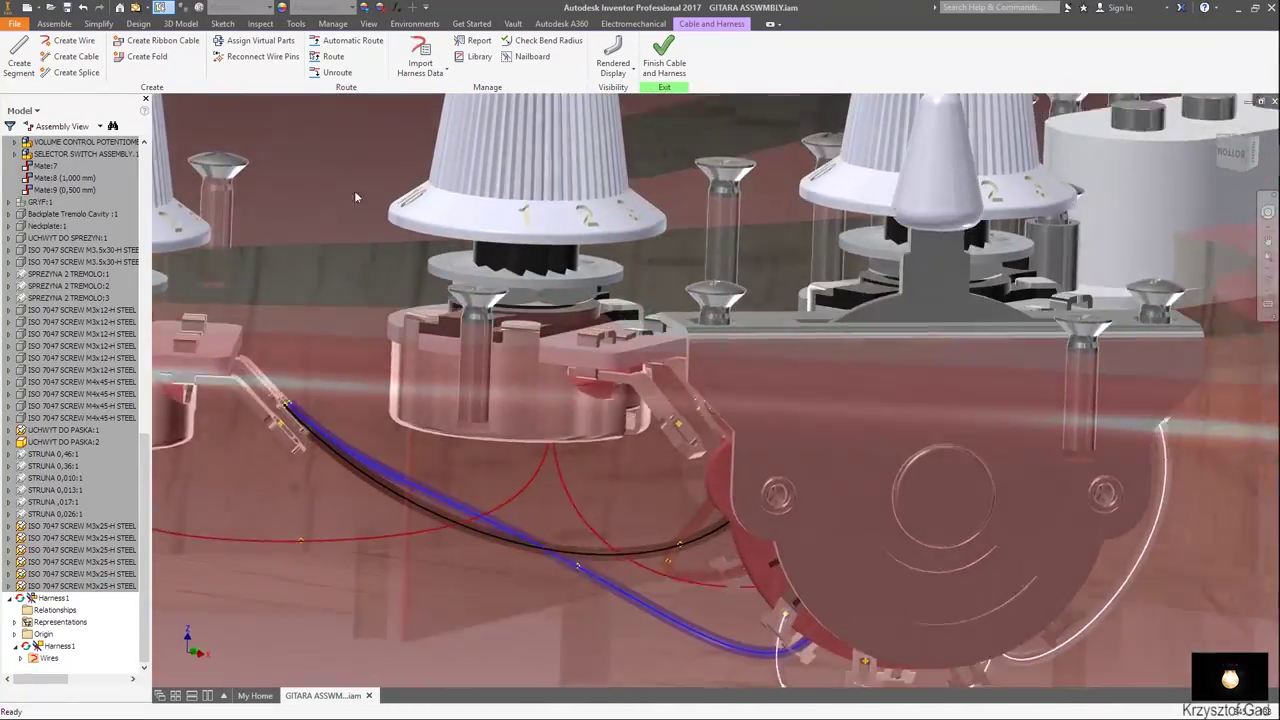
{"action": "middle_click_drag", "start_coordinate": [354, 196], "coordinate": [542, 483], "text": "shift"}
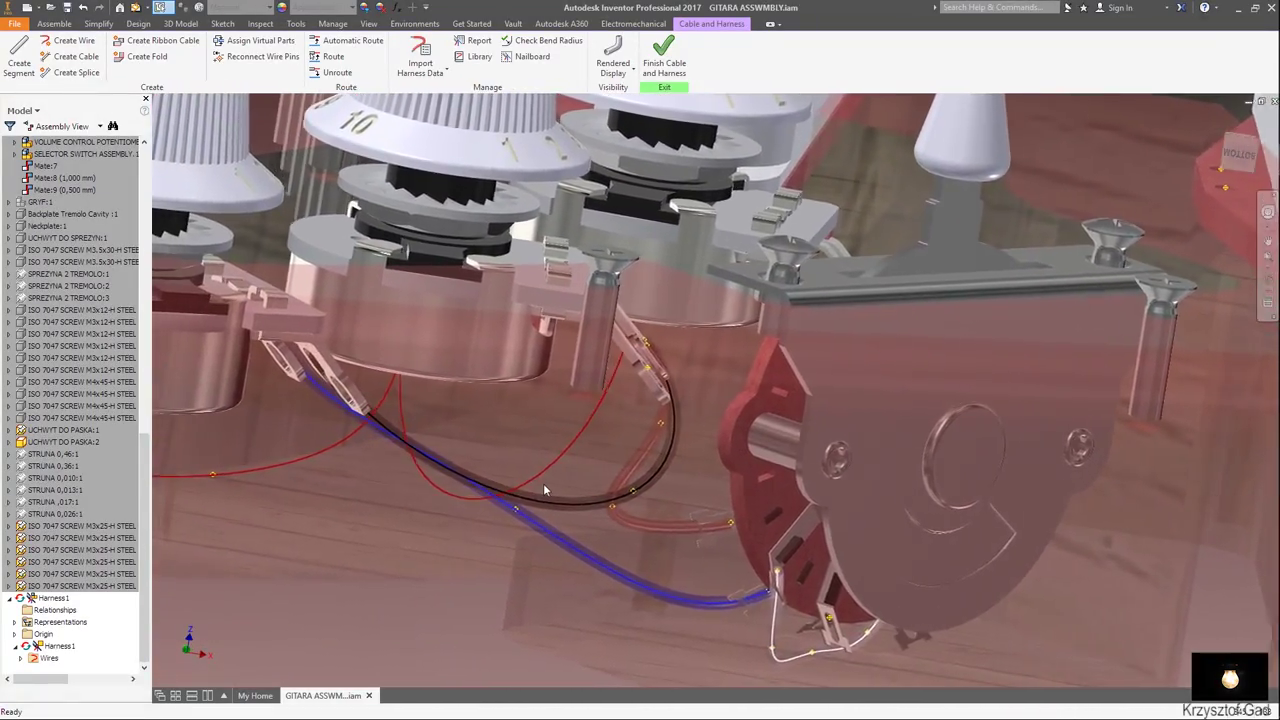
Delete all bends on the selector-switch wire and add one point raised to Z 4.763 mm.
{"action": "right_click", "coordinate": [530, 485]}
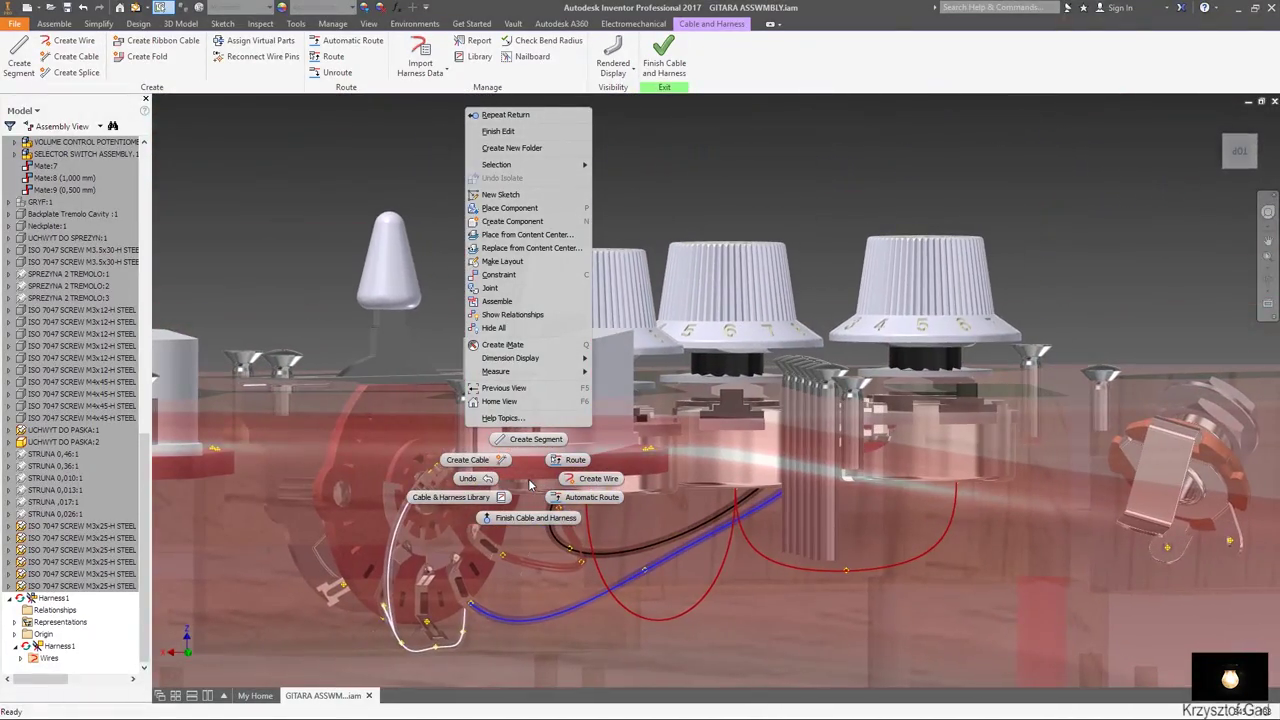
{"action": "key", "text": "Escape"}
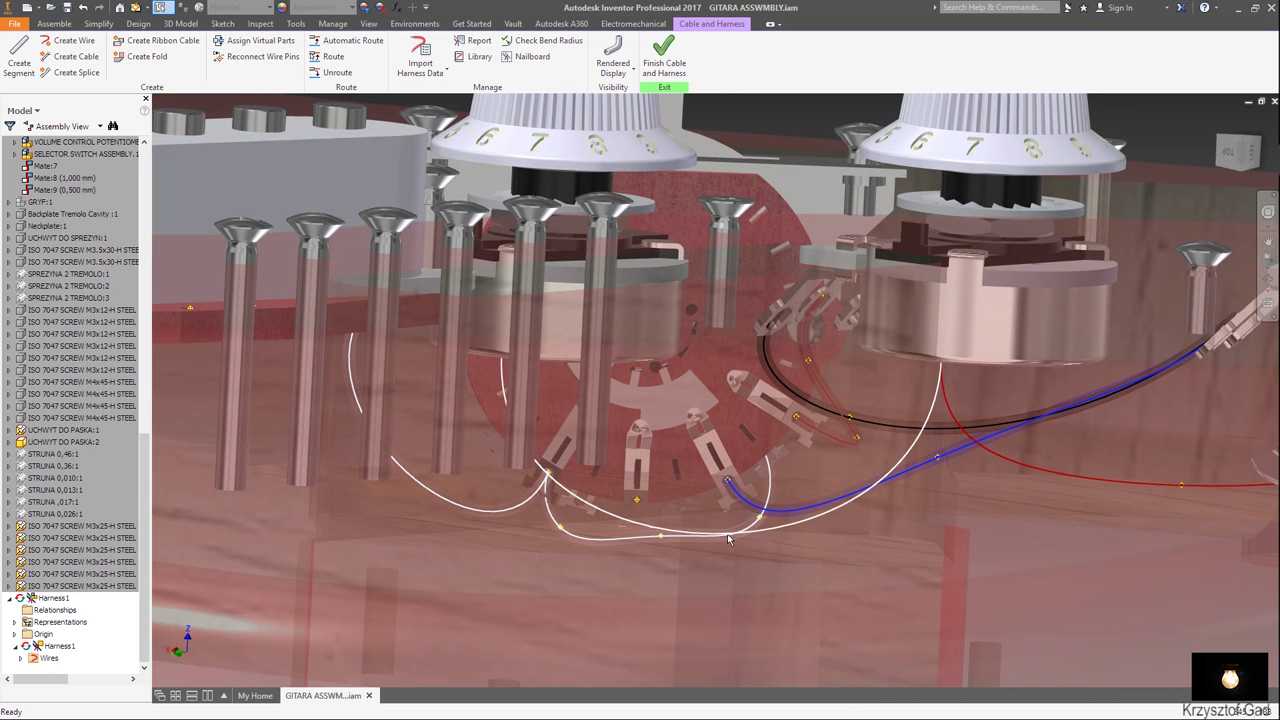
{"action": "right_click", "coordinate": [728, 539]}
{"action": "left_click", "coordinate": [729, 381]}
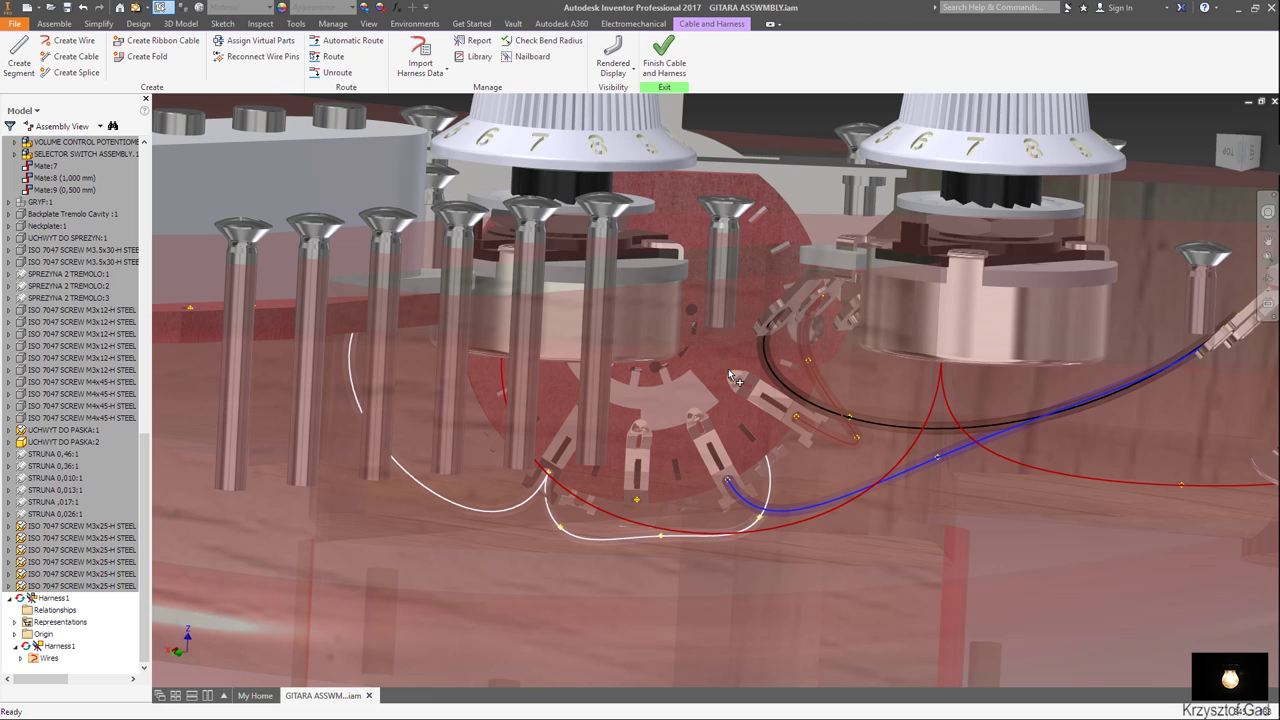
{"action": "left_click", "coordinate": [700, 535]}
{"action": "right_click", "coordinate": [700, 536]}
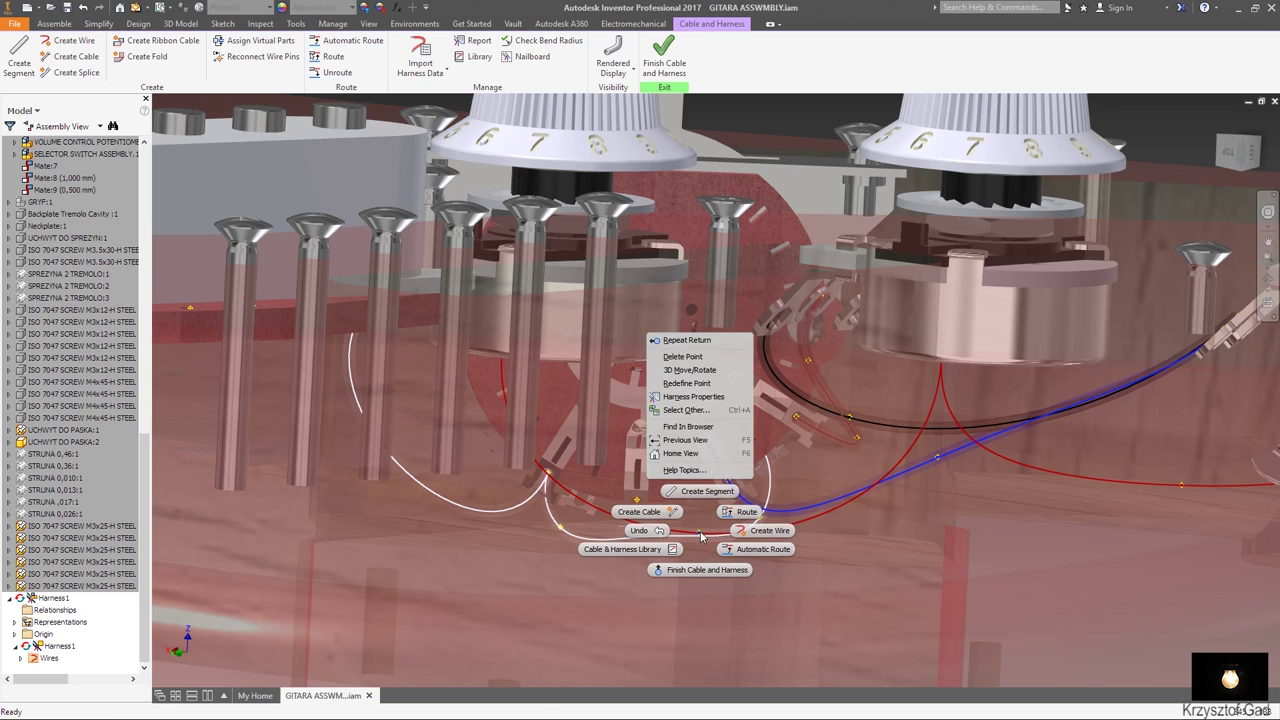
{"action": "left_click", "coordinate": [703, 372]}
{"action": "left_click_drag", "start_coordinate": [704, 470], "coordinate": [706, 425]}
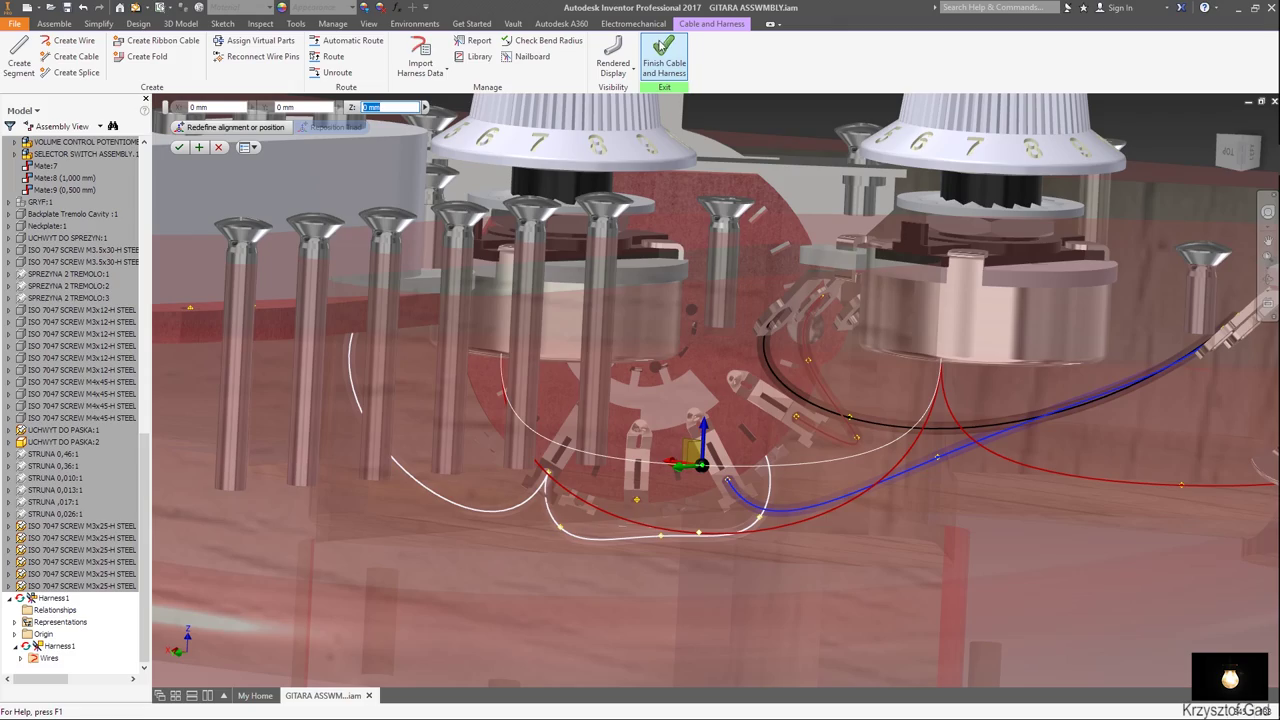
{"action": "left_click", "coordinate": [179, 148]}
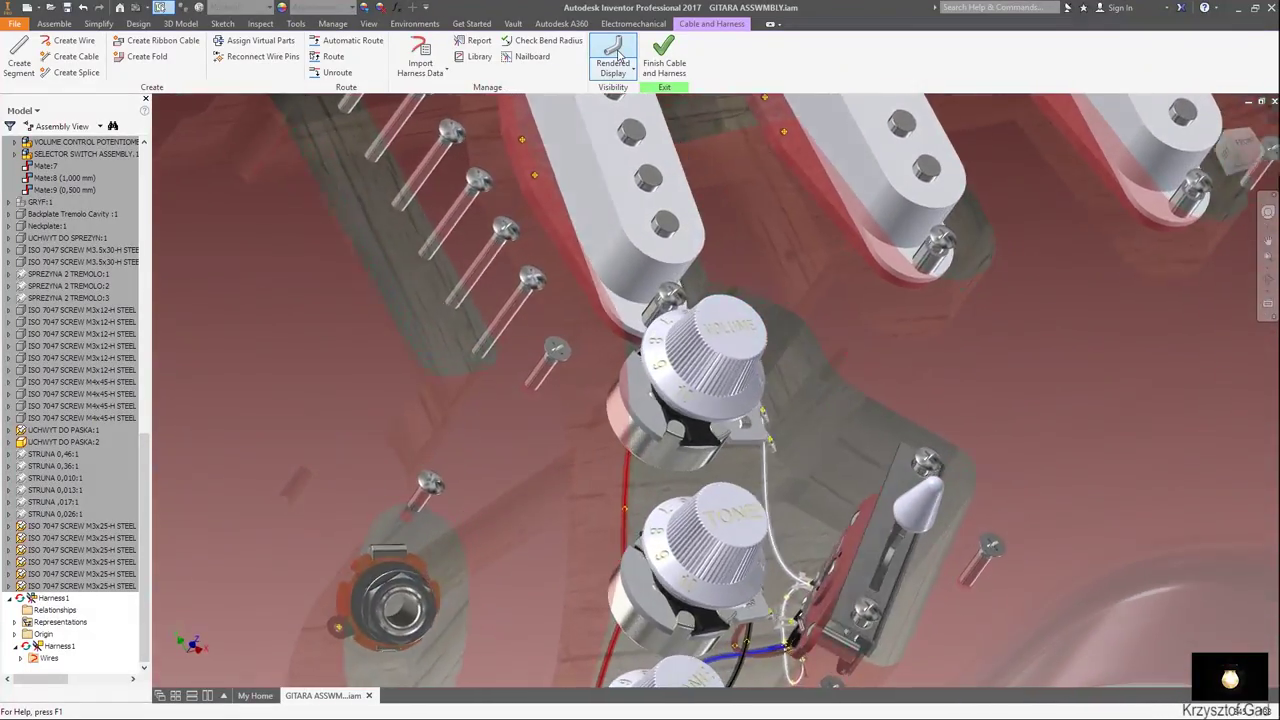
{"action": "left_click", "coordinate": [74, 41]}
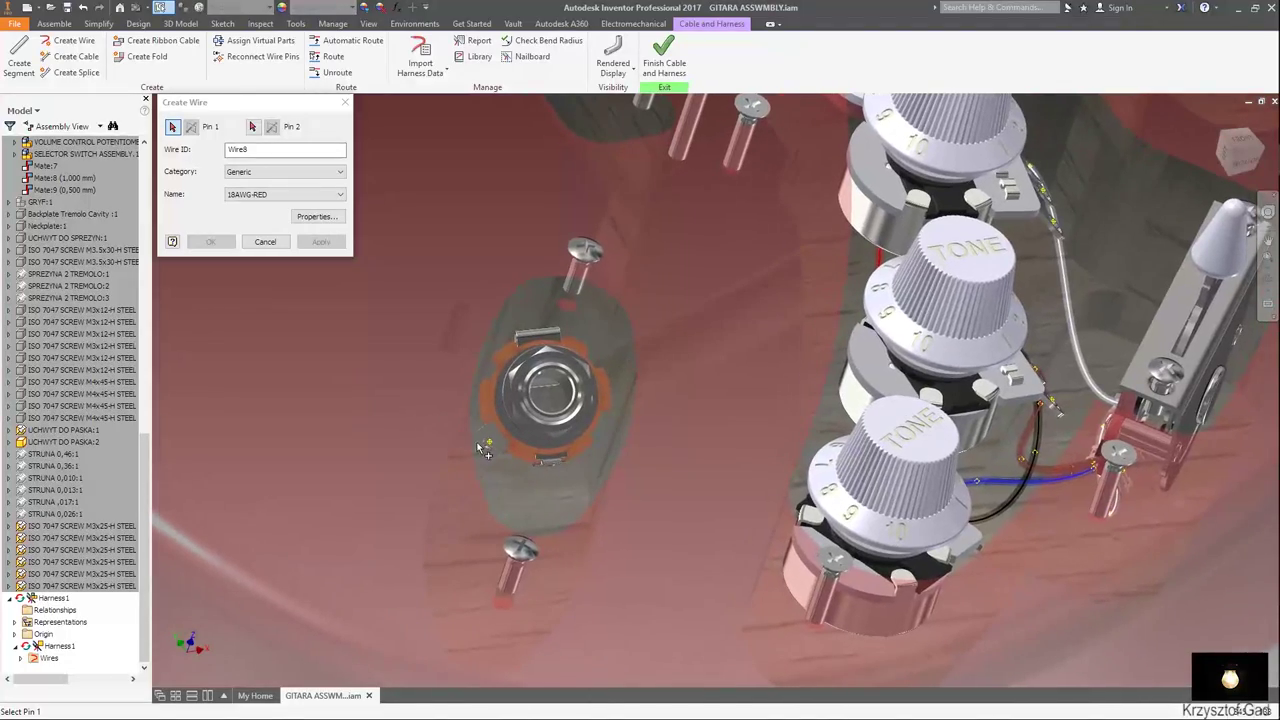
Create a red wire from the jack, then a yellow 18AWG-YEL wire from the jack to the Volume pot.
{"action": "left_click", "coordinate": [490, 448]}
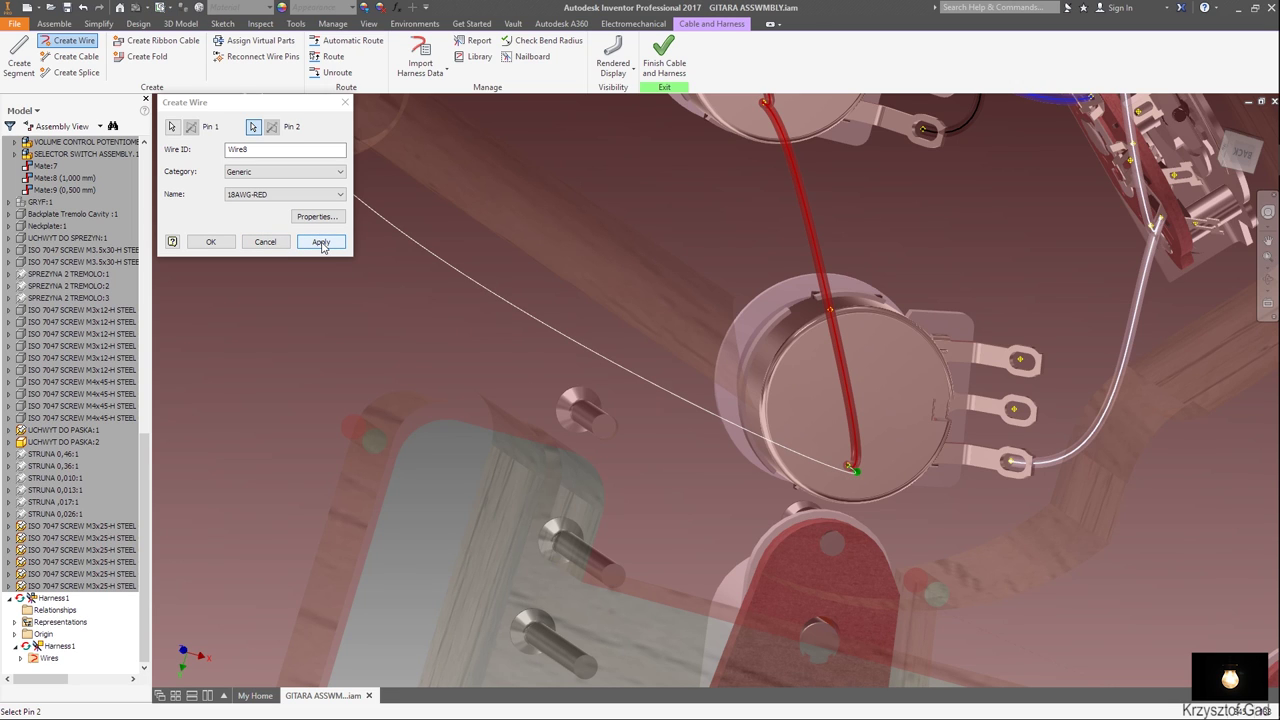
{"action": "left_click", "coordinate": [321, 244]}
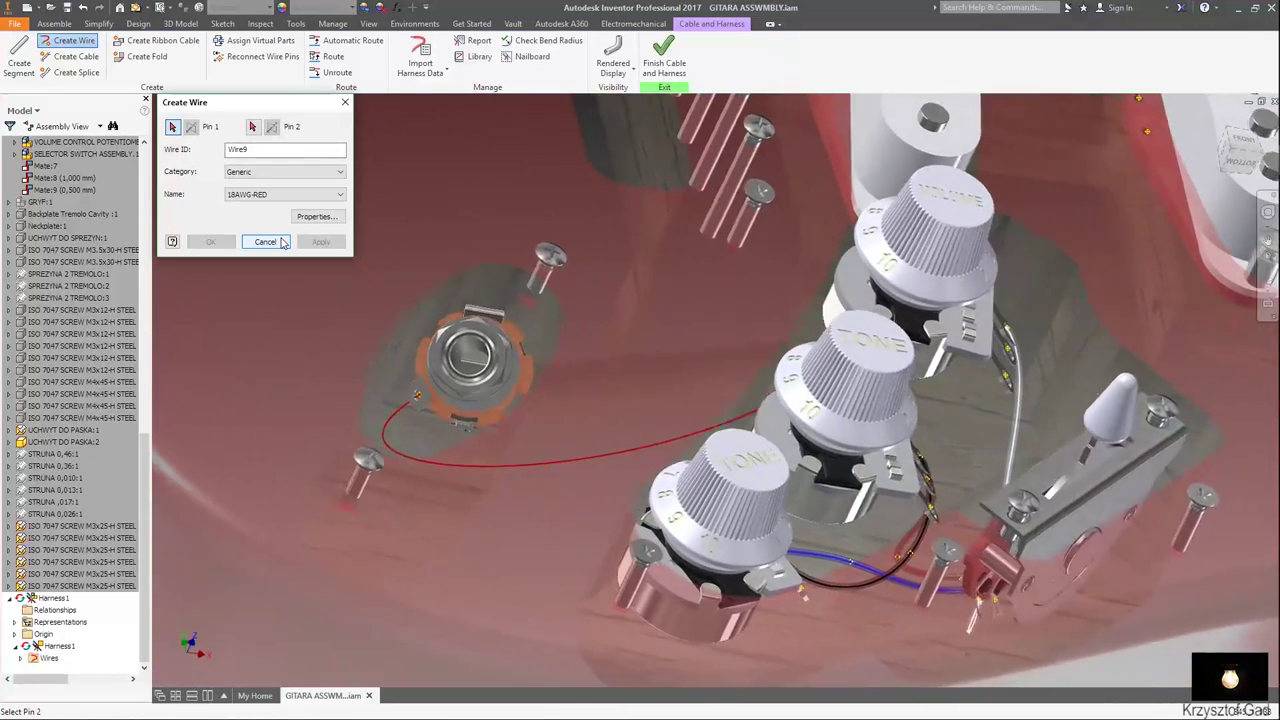
{"action": "left_click", "coordinate": [268, 196]}
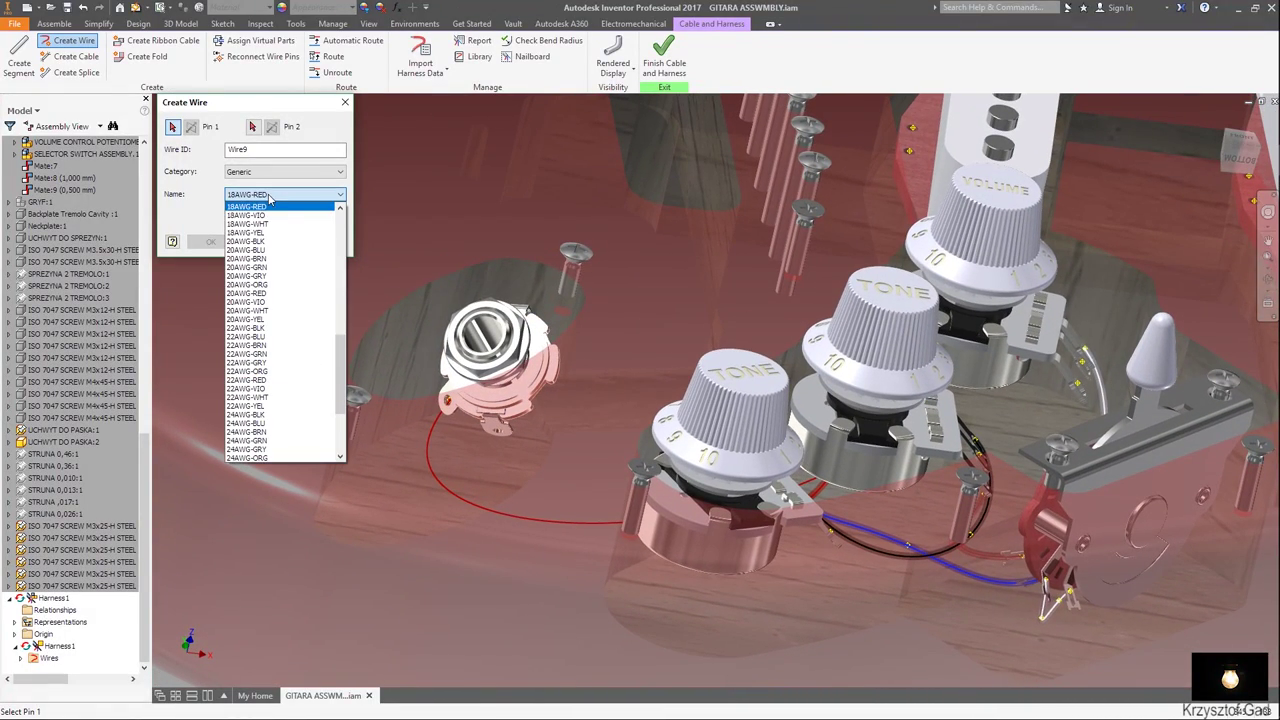
{"action": "left_click", "coordinate": [294, 233]}
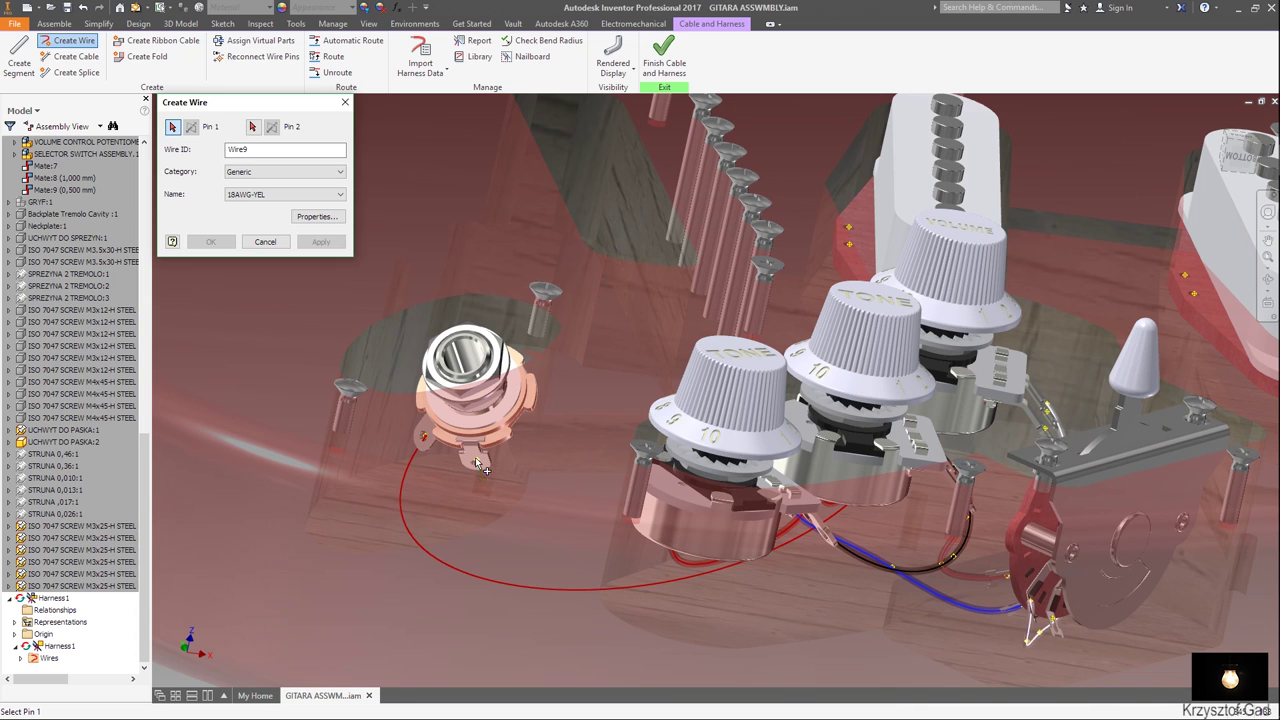
{"action": "left_click", "coordinate": [477, 462]}
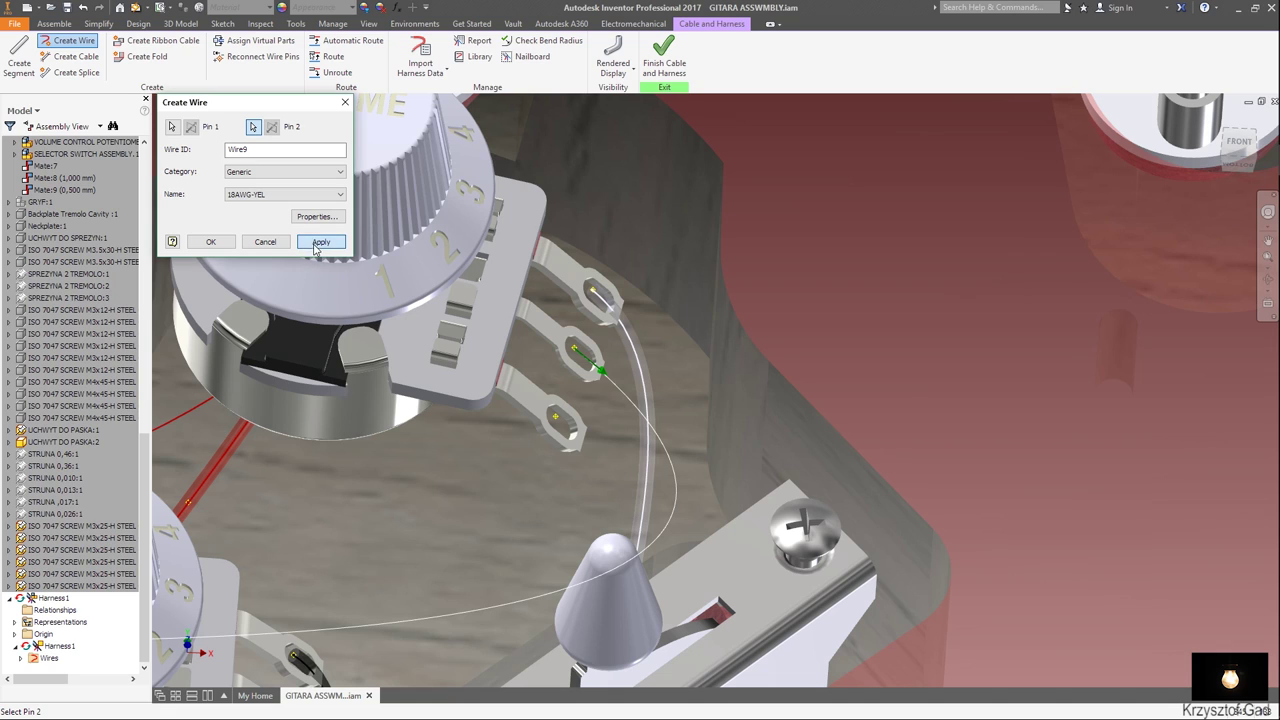
{"action": "left_click", "coordinate": [296, 244]}
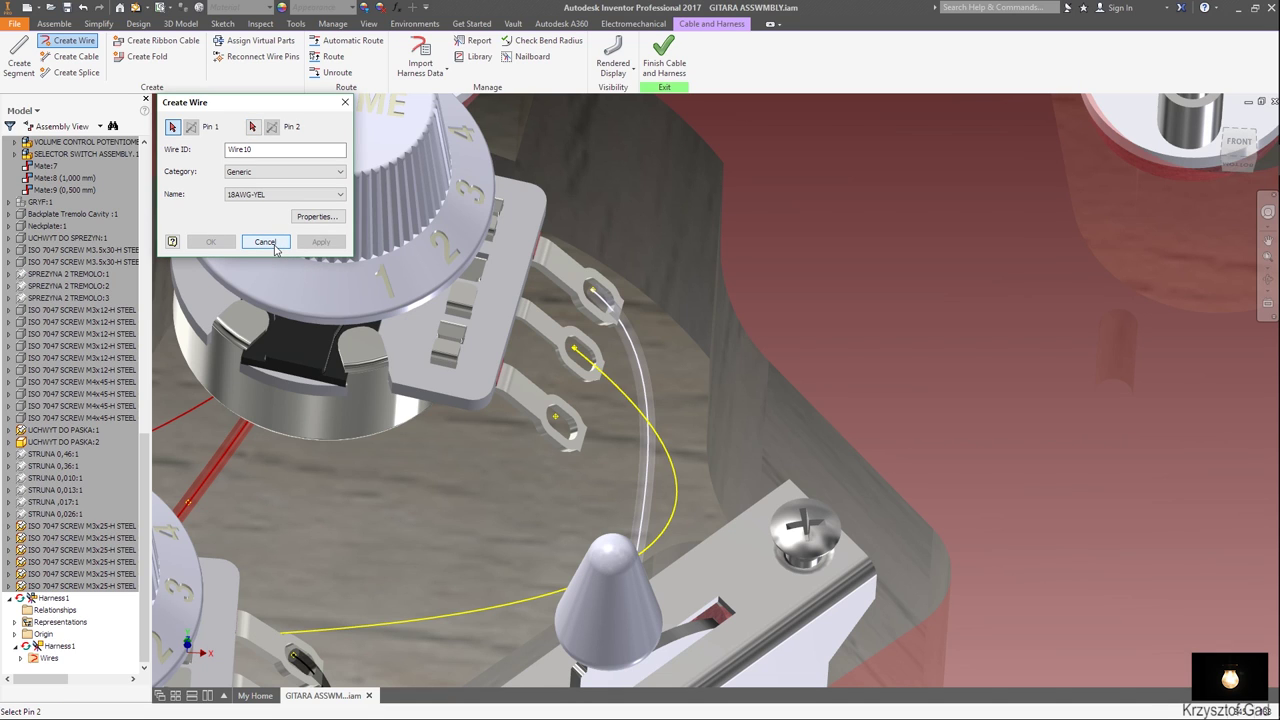
{"action": "left_click", "coordinate": [265, 242]}
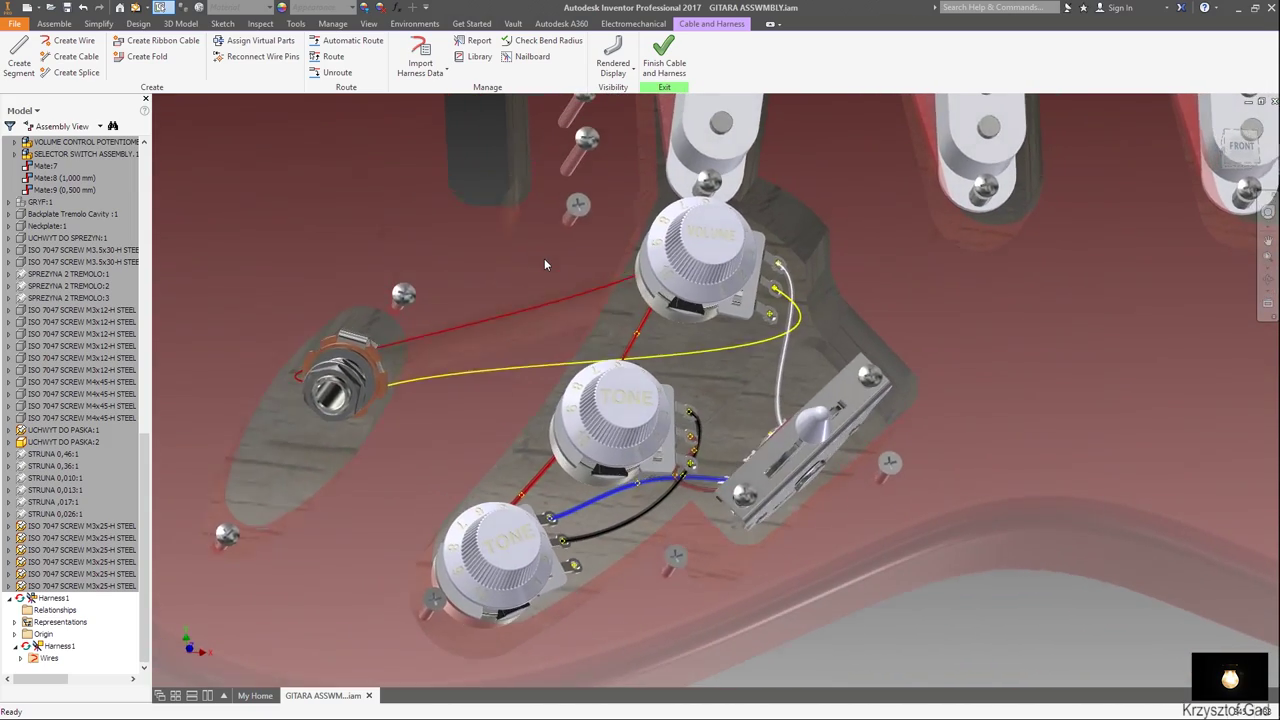
Start a harness segment at the output jack, offset 7 mm from the surface.
{"action": "left_click", "coordinate": [33, 63]}
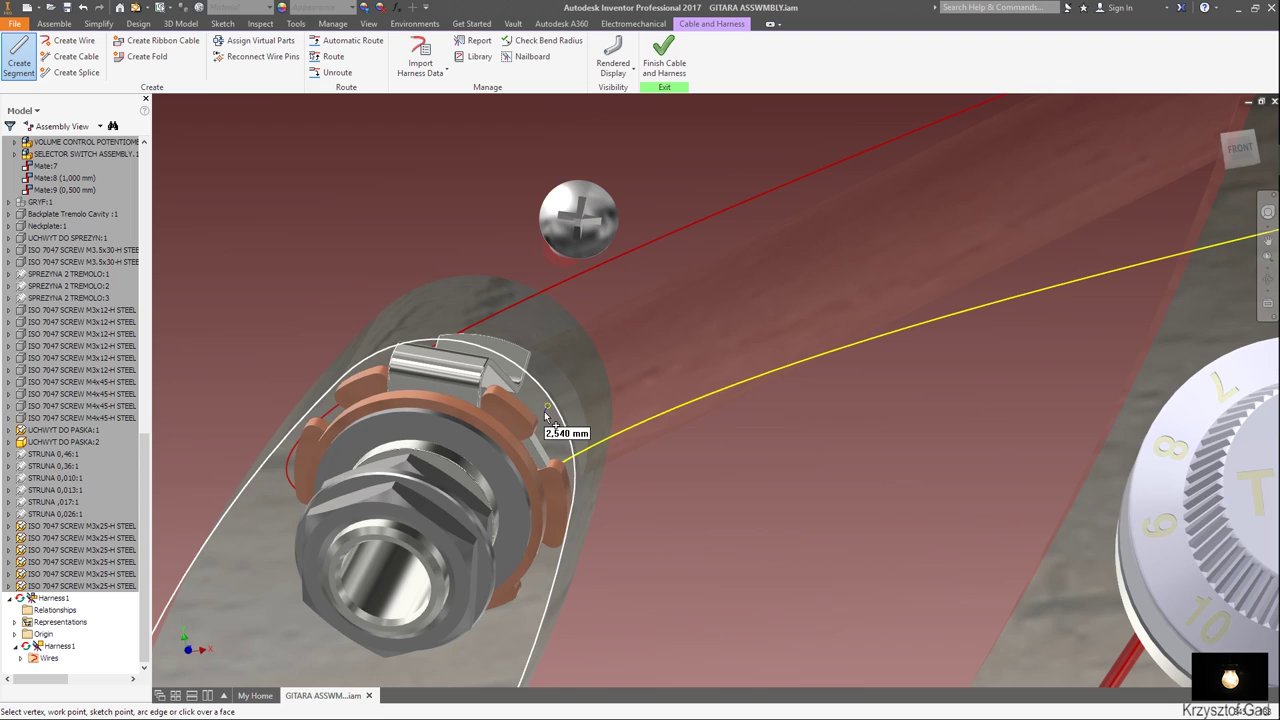
{"action": "right_click", "coordinate": [546, 416]}
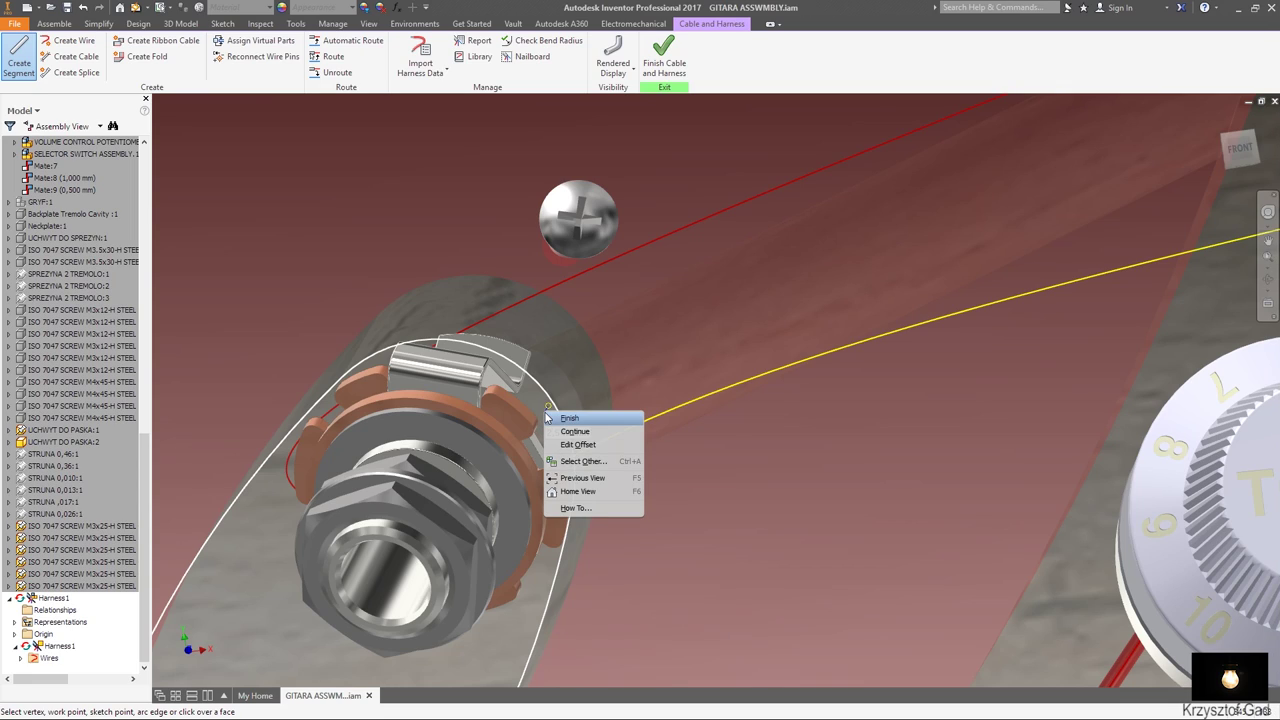
{"action": "left_click", "coordinate": [583, 446]}
{"action": "type", "text": "7"}
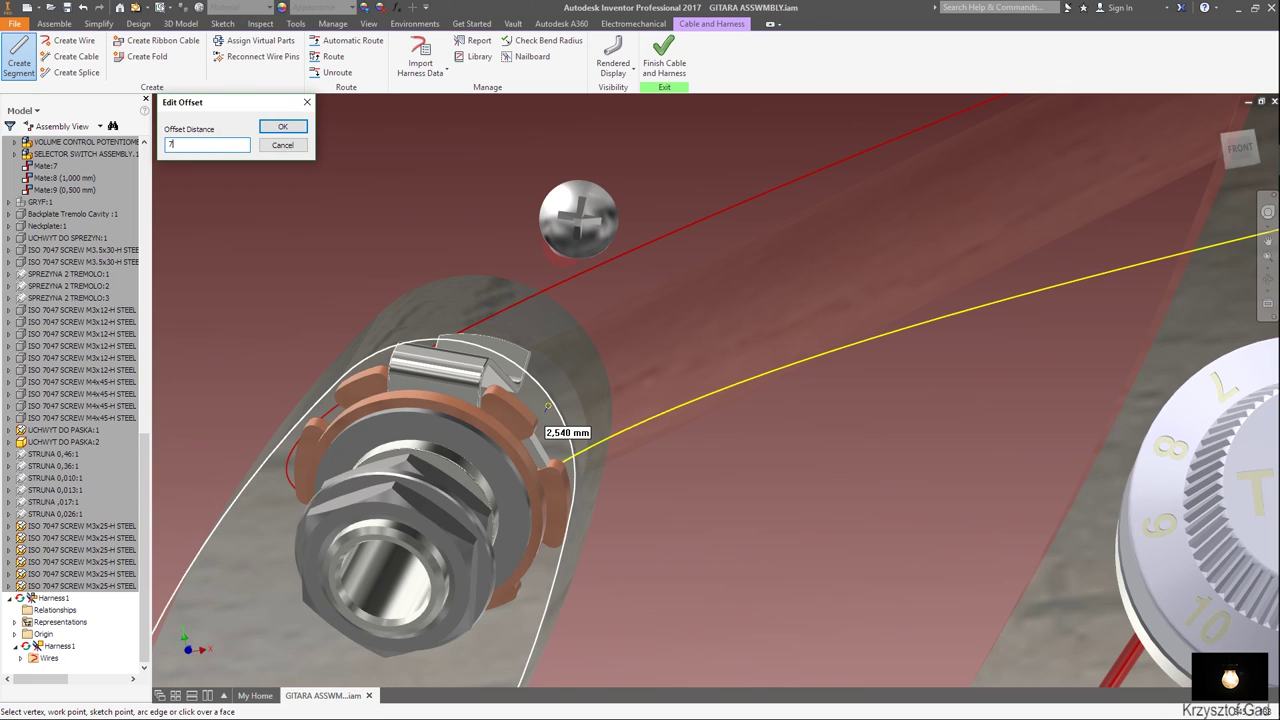
{"action": "key", "text": "Return"}
Place the segment points beside the Volume pot and finish the segment.
{"action": "mouse_move", "coordinate": [479, 398]}
{"action": "middle_mouse_down", "text": "shift"}
{"action": "mouse_move", "coordinate": [645, 508]}
{"action": "mouse_move", "coordinate": [574, 500]}
{"action": "mouse_move", "coordinate": [573, 347]}
{"action": "middle_mouse_up", "text": "shift"}
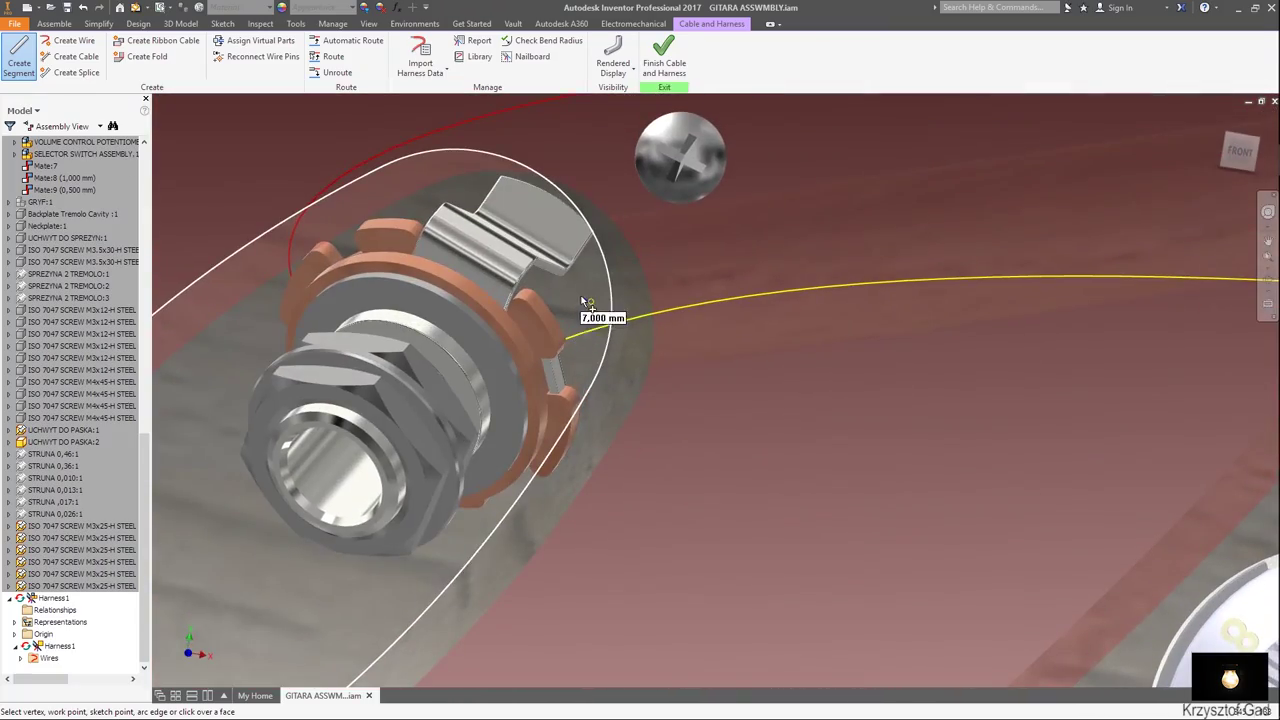
{"action": "mouse_move", "coordinate": [575, 297]}
{"action": "middle_mouse_down", "text": "shift"}
{"action": "mouse_move", "coordinate": [826, 258]}
{"action": "mouse_move", "coordinate": [812, 318]}
{"action": "mouse_move", "coordinate": [773, 360]}
{"action": "middle_mouse_up", "text": "shift"}
{"action": "left_click", "coordinate": [776, 363]}
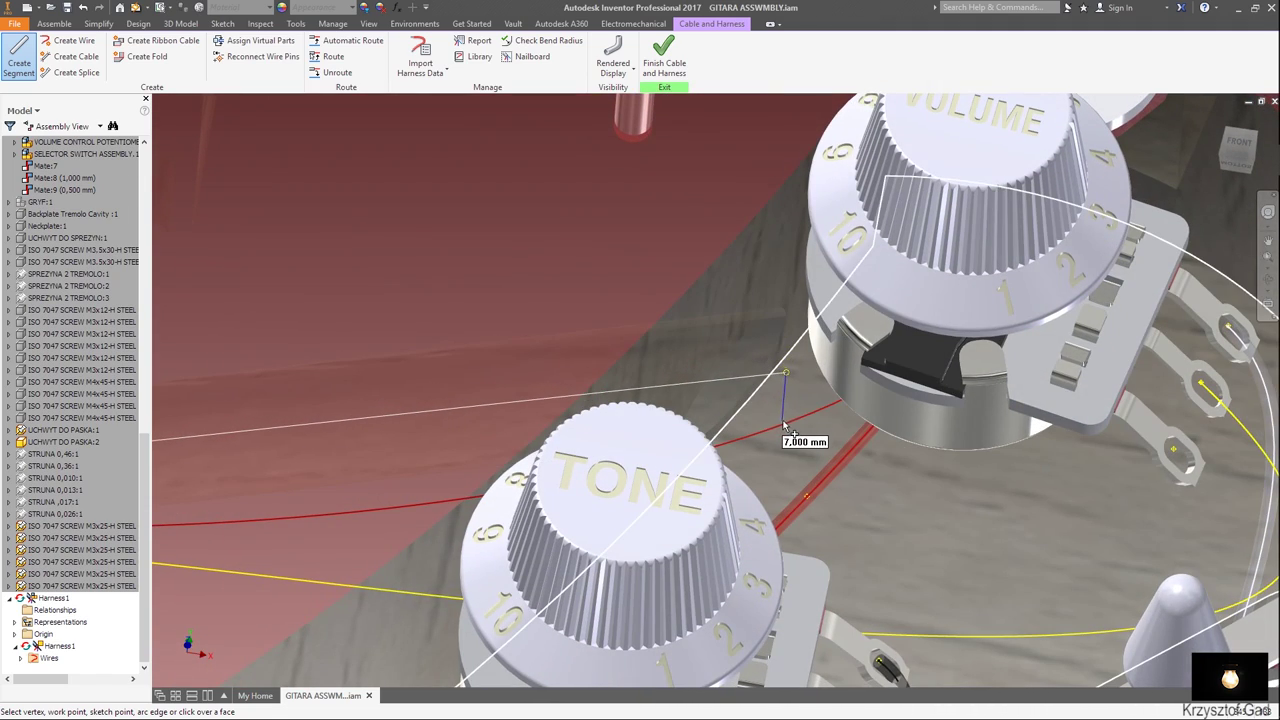
{"action": "mouse_move", "coordinate": [817, 351]}
{"action": "middle_mouse_down", "text": "shift"}
{"action": "mouse_move", "coordinate": [817, 434]}
{"action": "mouse_move", "coordinate": [799, 427]}
{"action": "middle_mouse_up", "text": "shift"}
{"action": "left_click", "coordinate": [799, 425]}
{"action": "right_click", "coordinate": [797, 427]}
{"action": "left_click", "coordinate": [802, 428]}
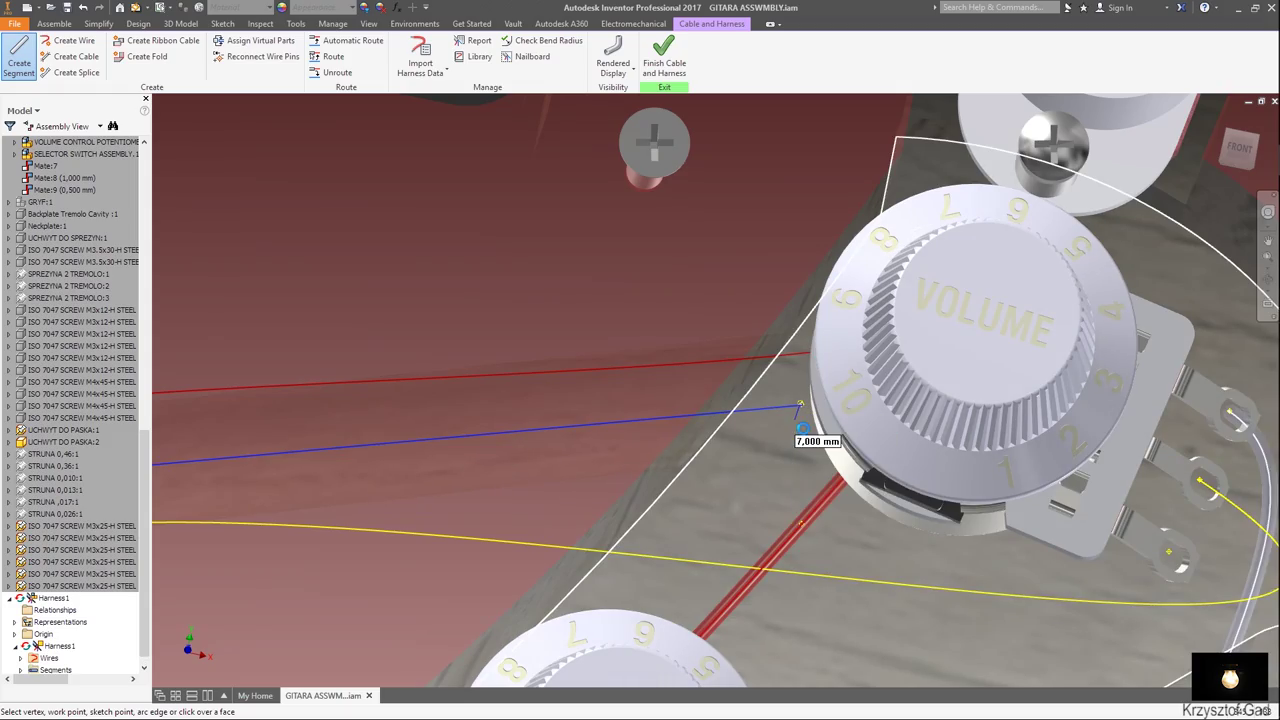
{"action": "key", "text": "F5"}
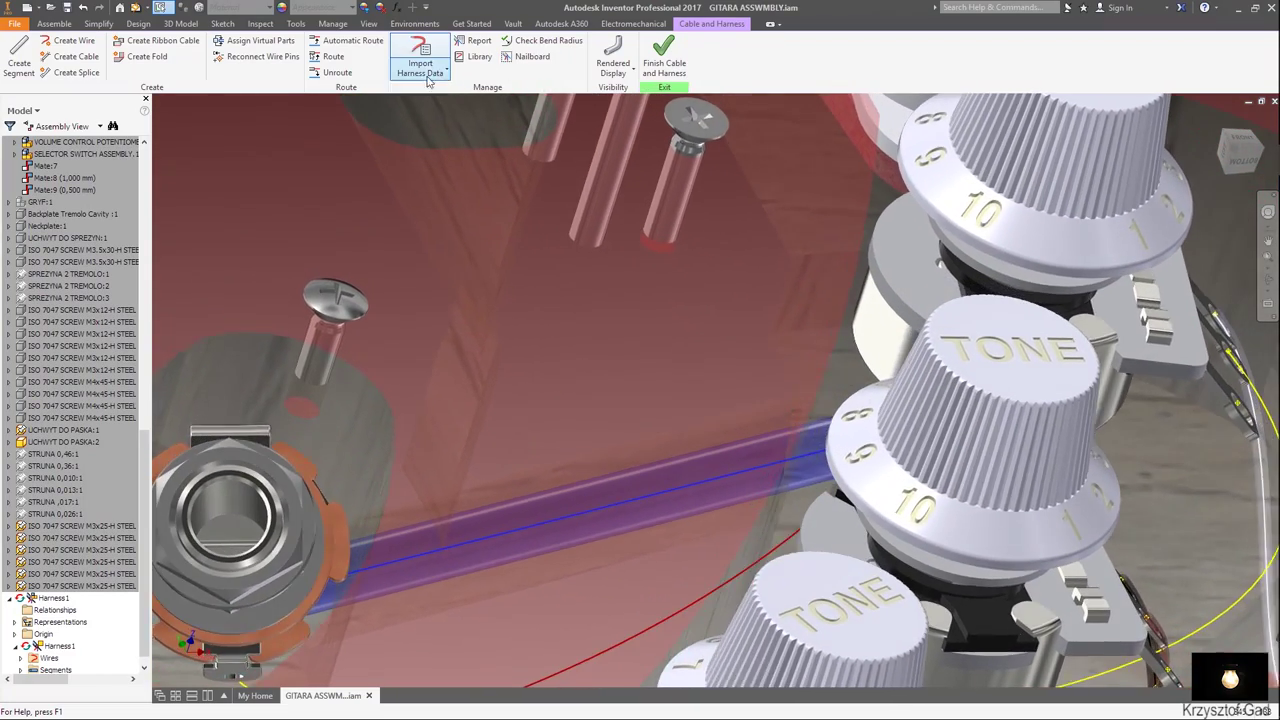
{"action": "left_click", "coordinate": [333, 56]}
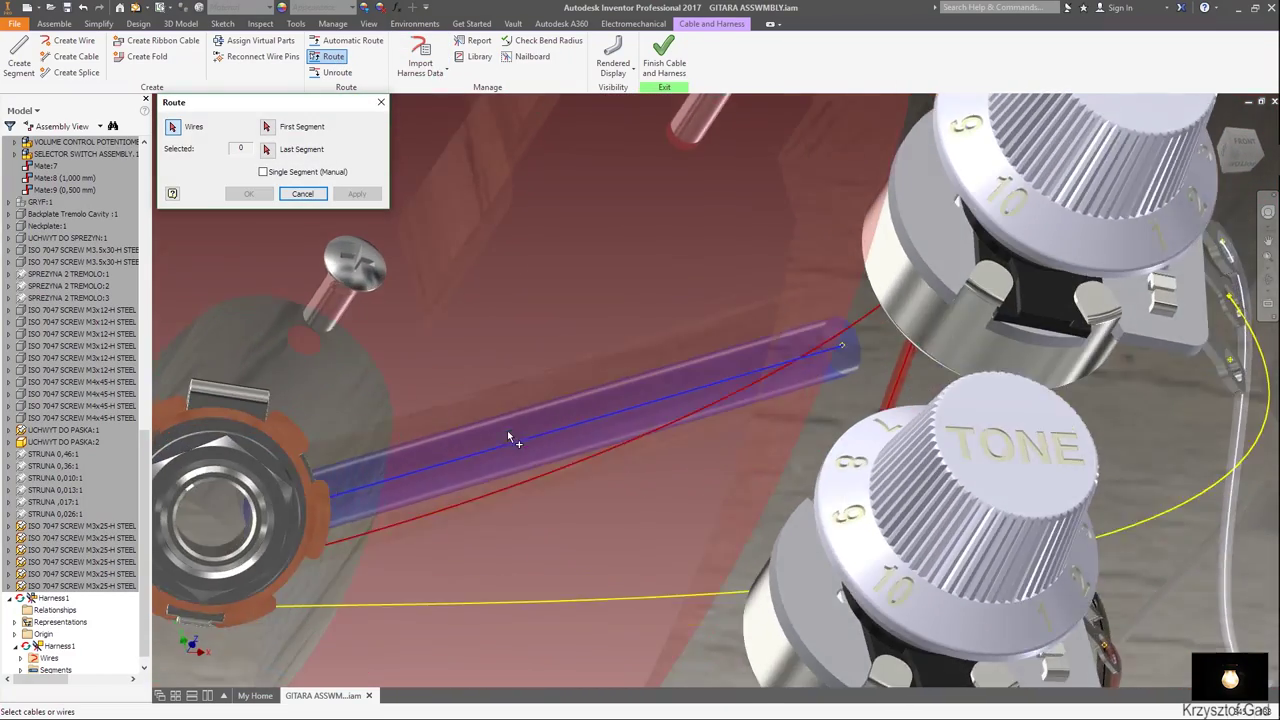
Route both jack wires through the jack-to-Volume harness segment and close routing.
{"action": "left_click", "coordinate": [558, 510]}
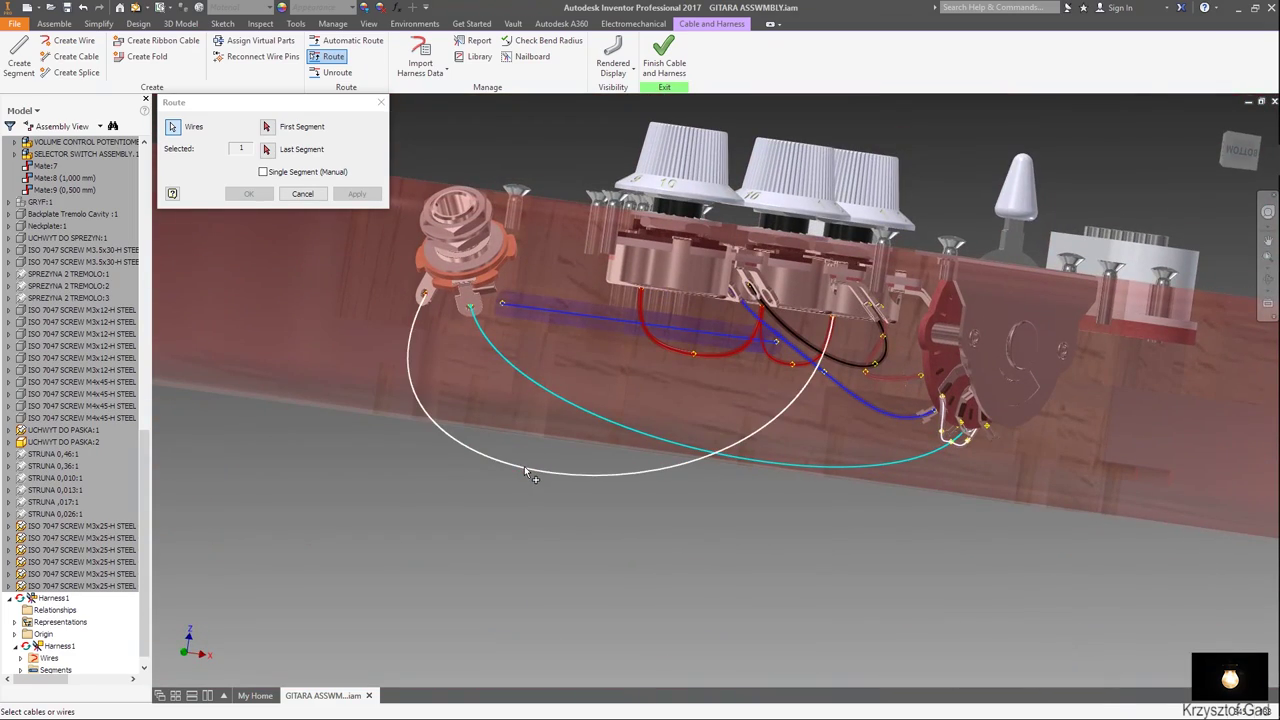
{"action": "left_click", "coordinate": [525, 470]}
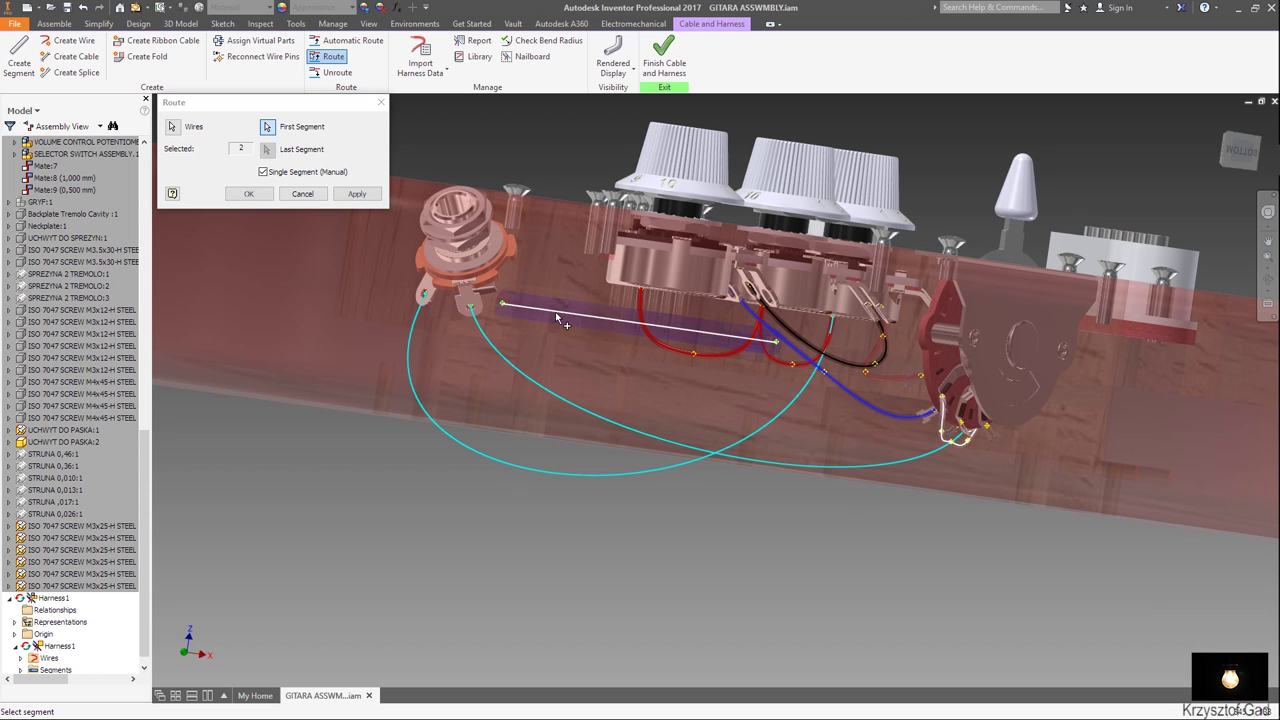
{"action": "left_click", "coordinate": [352, 196]}
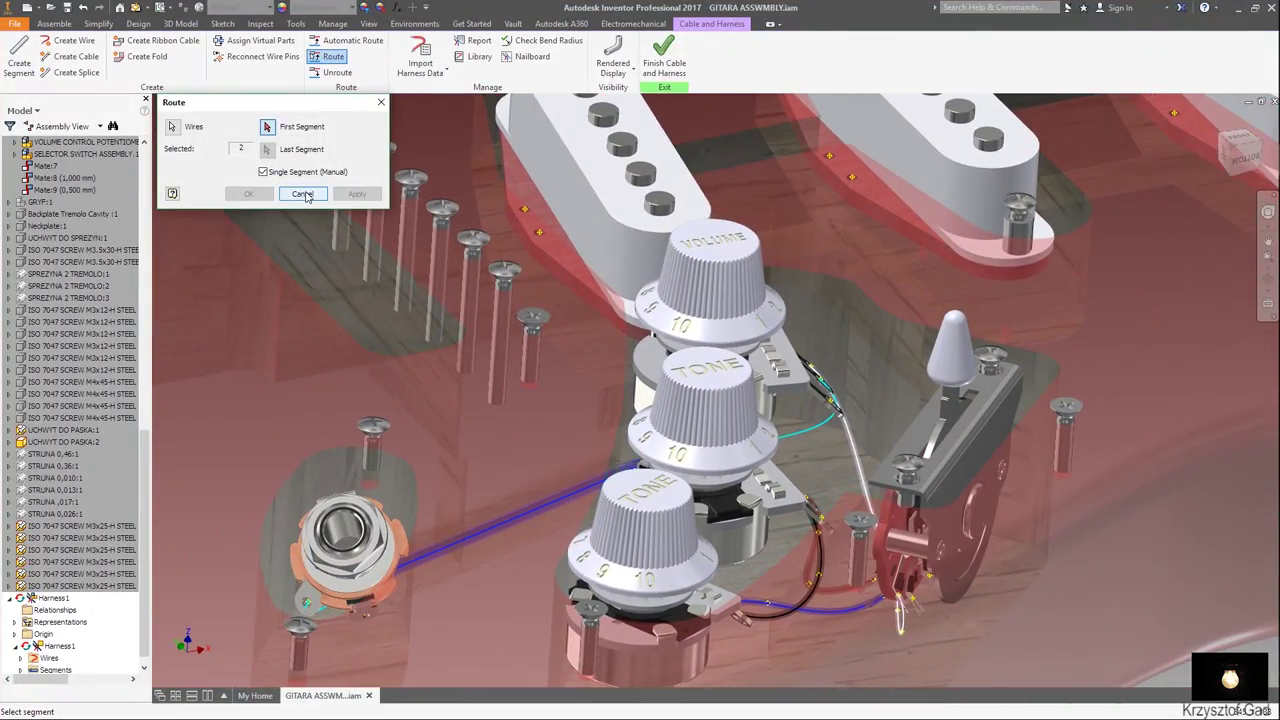
{"action": "left_click", "coordinate": [305, 193]}
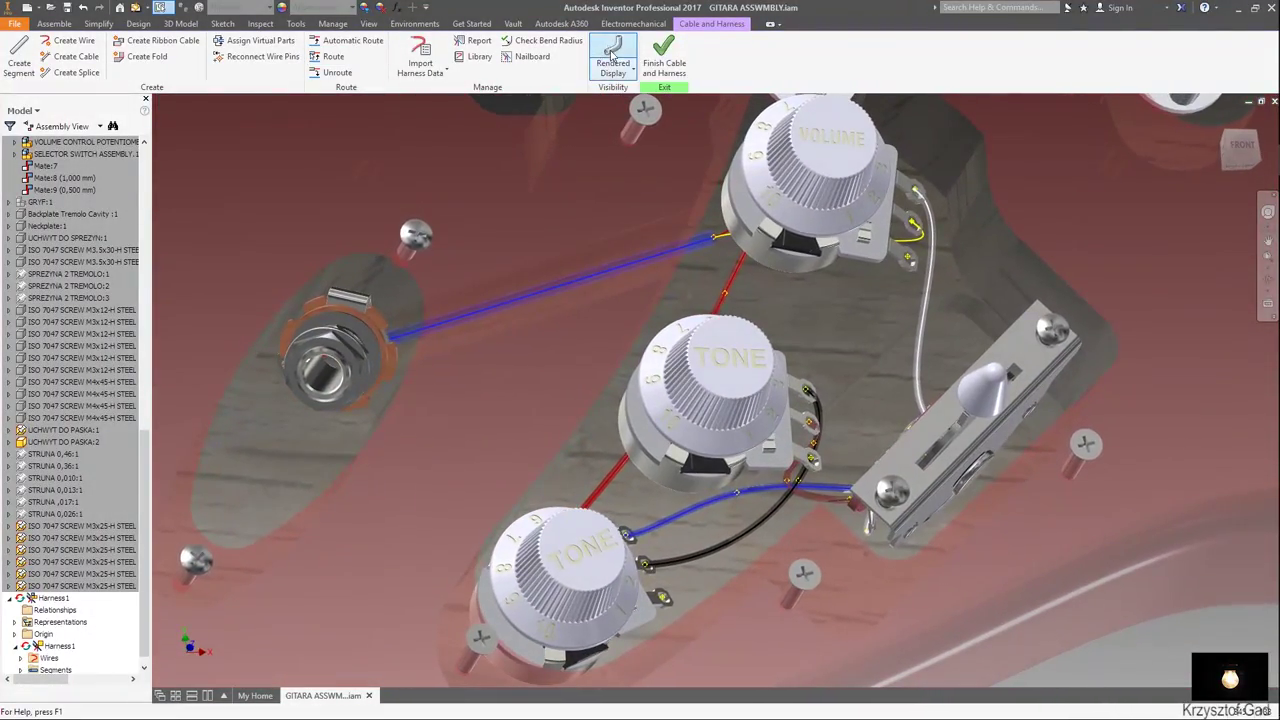
Hide BODY GITARA:1 and switch the harness to Rendered Display.
{"action": "scroll", "coordinate": [4, 232], "scroll_direction": "up", "scroll_amount": 5}
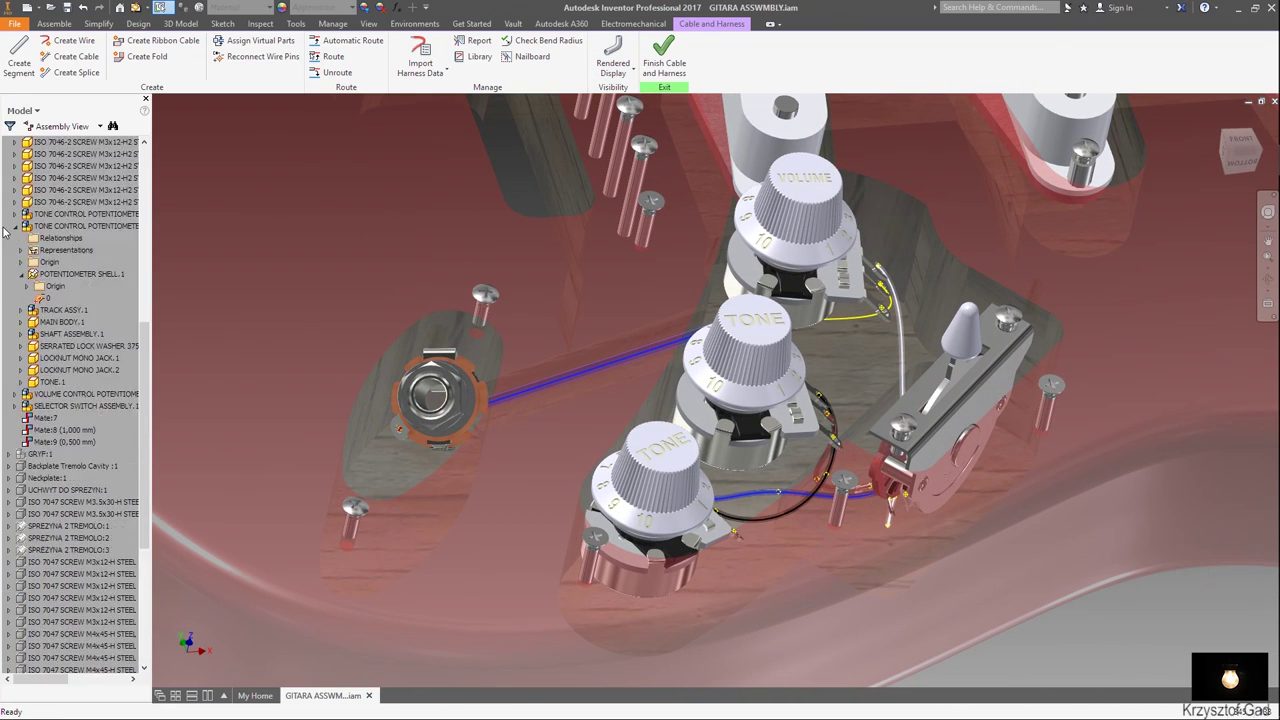
{"action": "scroll", "coordinate": [4, 232], "scroll_direction": "up", "scroll_amount": 5}
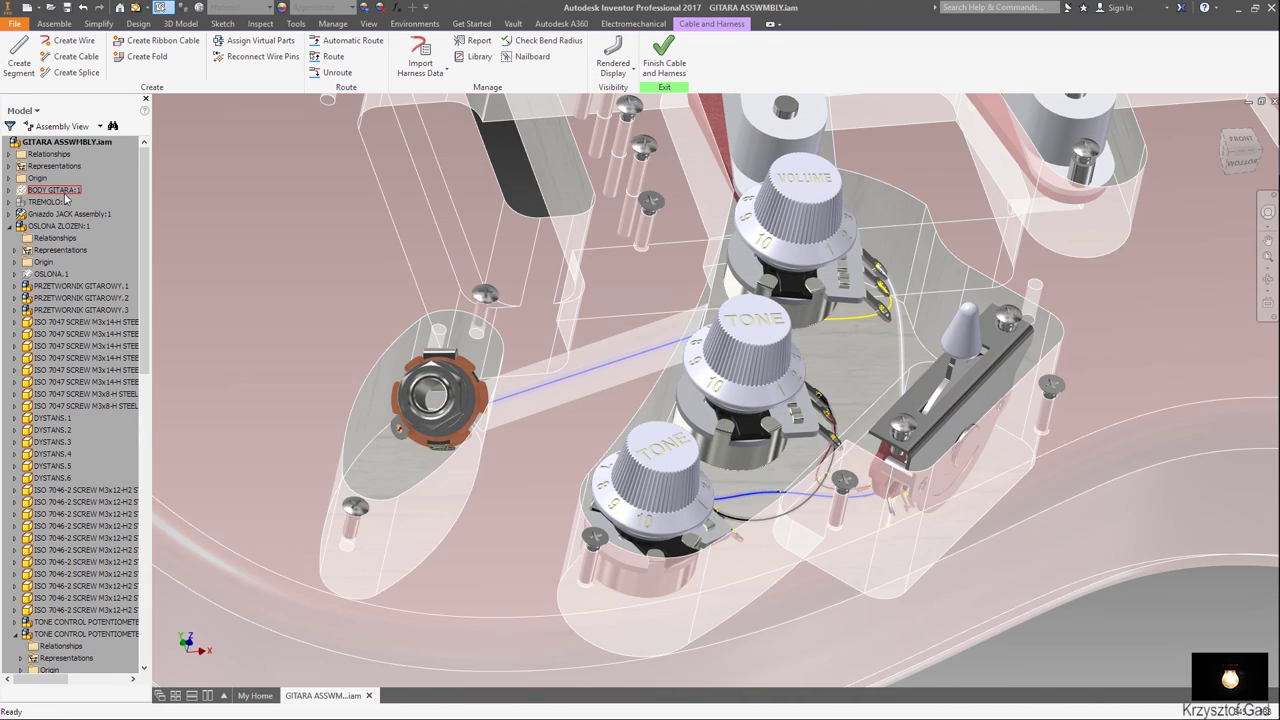
{"action": "right_click", "coordinate": [68, 190]}
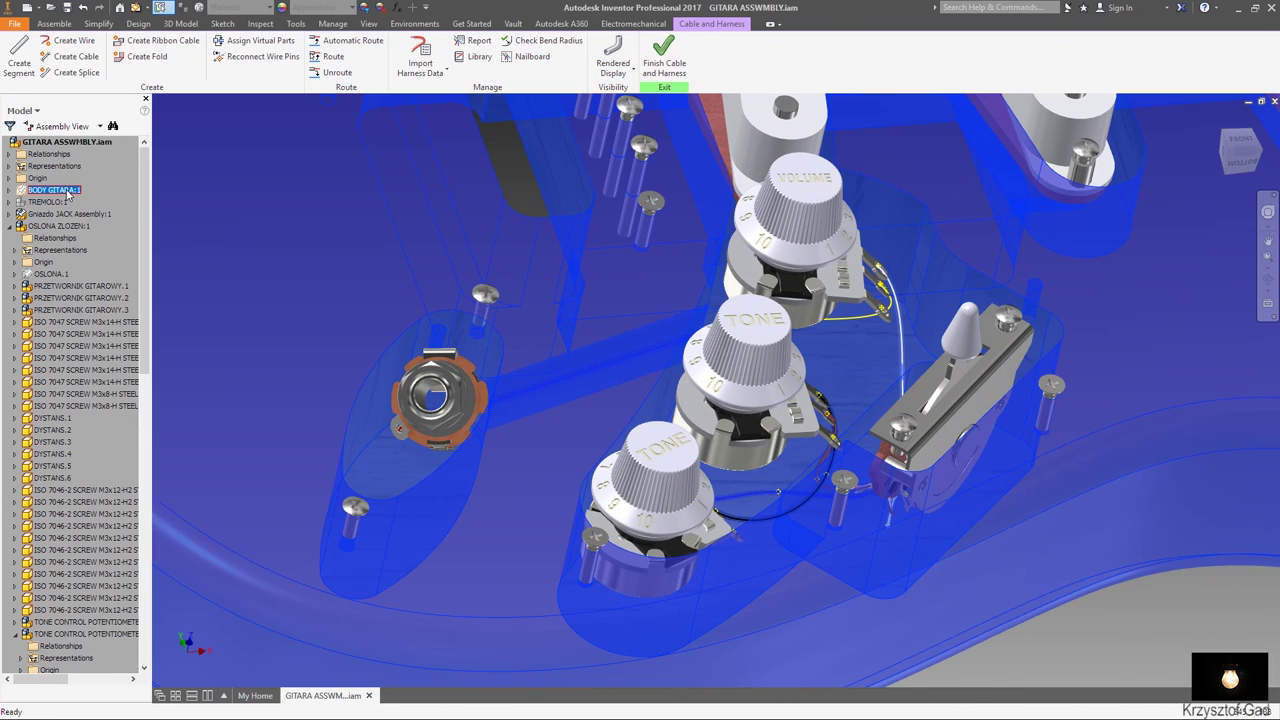
{"action": "left_click", "coordinate": [115, 468]}
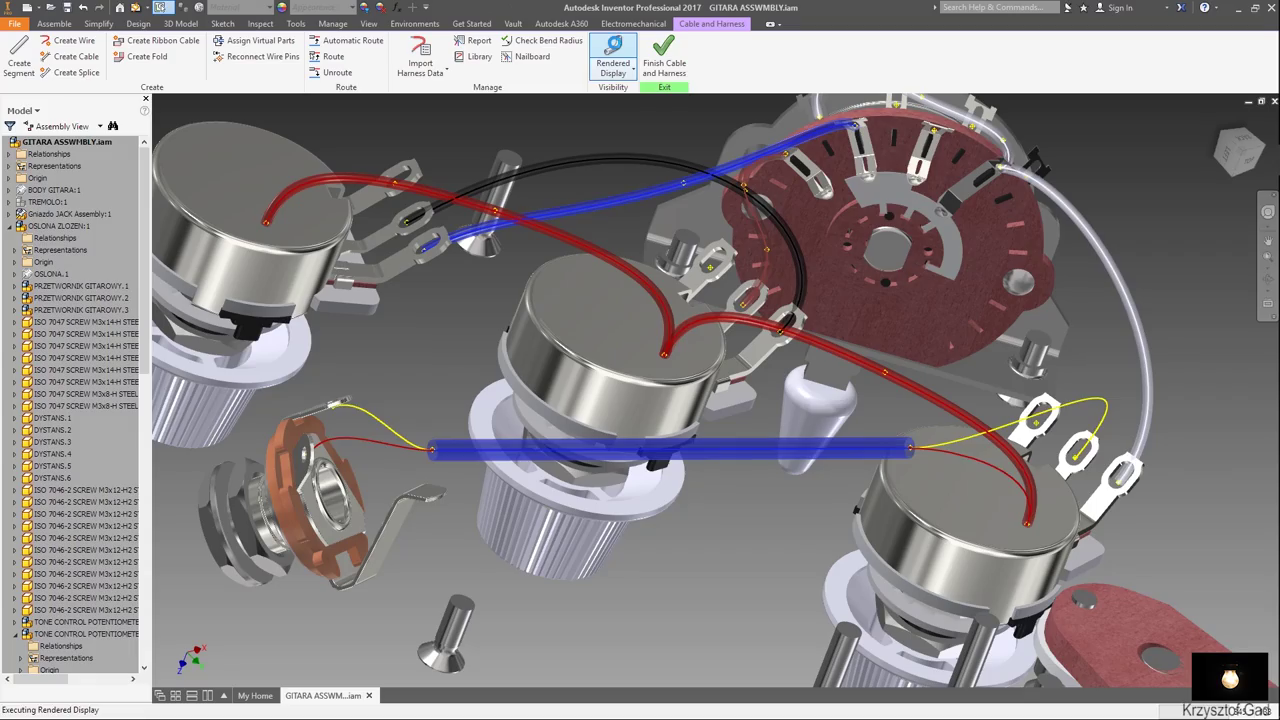
{"action": "left_click", "coordinate": [615, 47]}
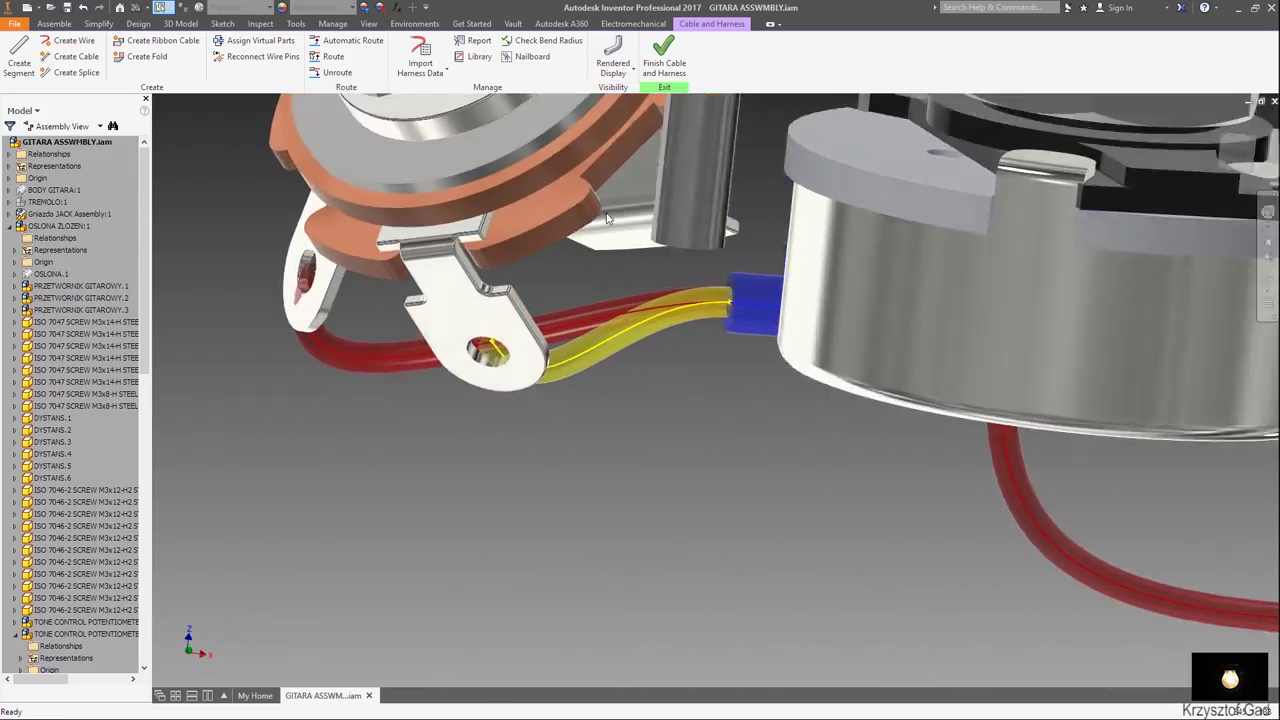
{"action": "left_click", "coordinate": [578, 355]}
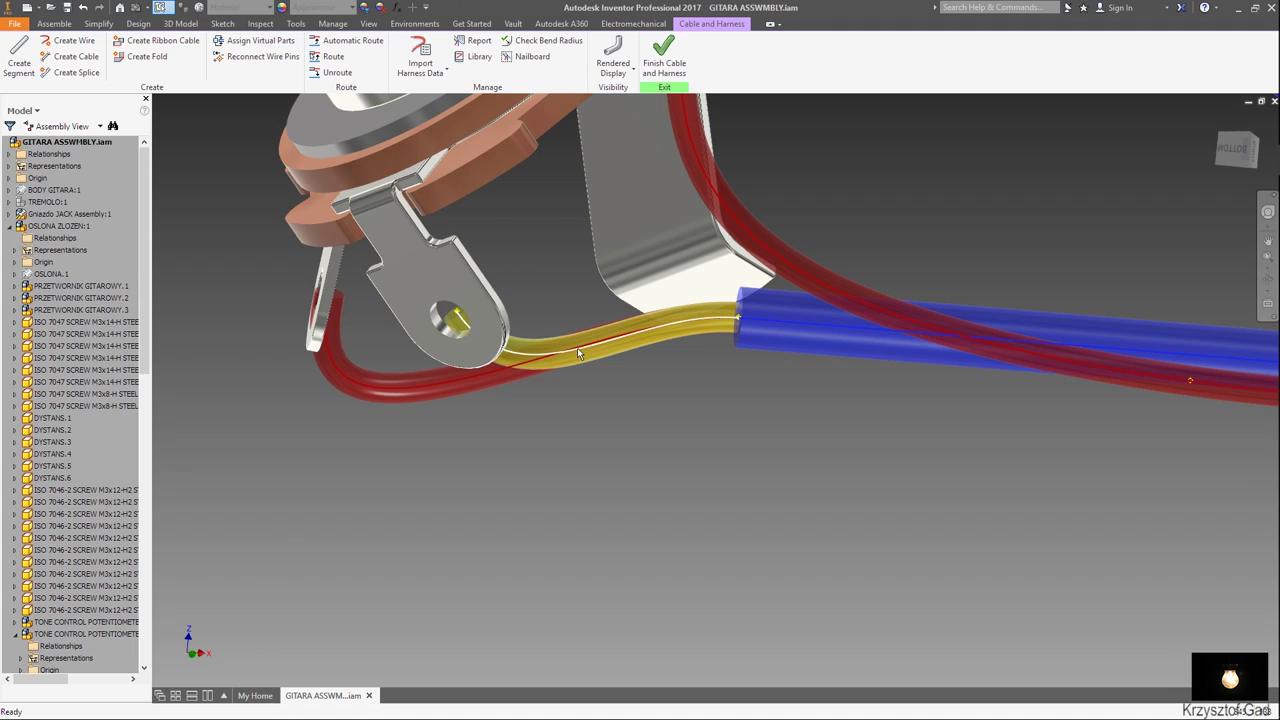
Add a point on the yellow wire near the jack lug and offset it vertically.
{"action": "right_click", "coordinate": [578, 352]}
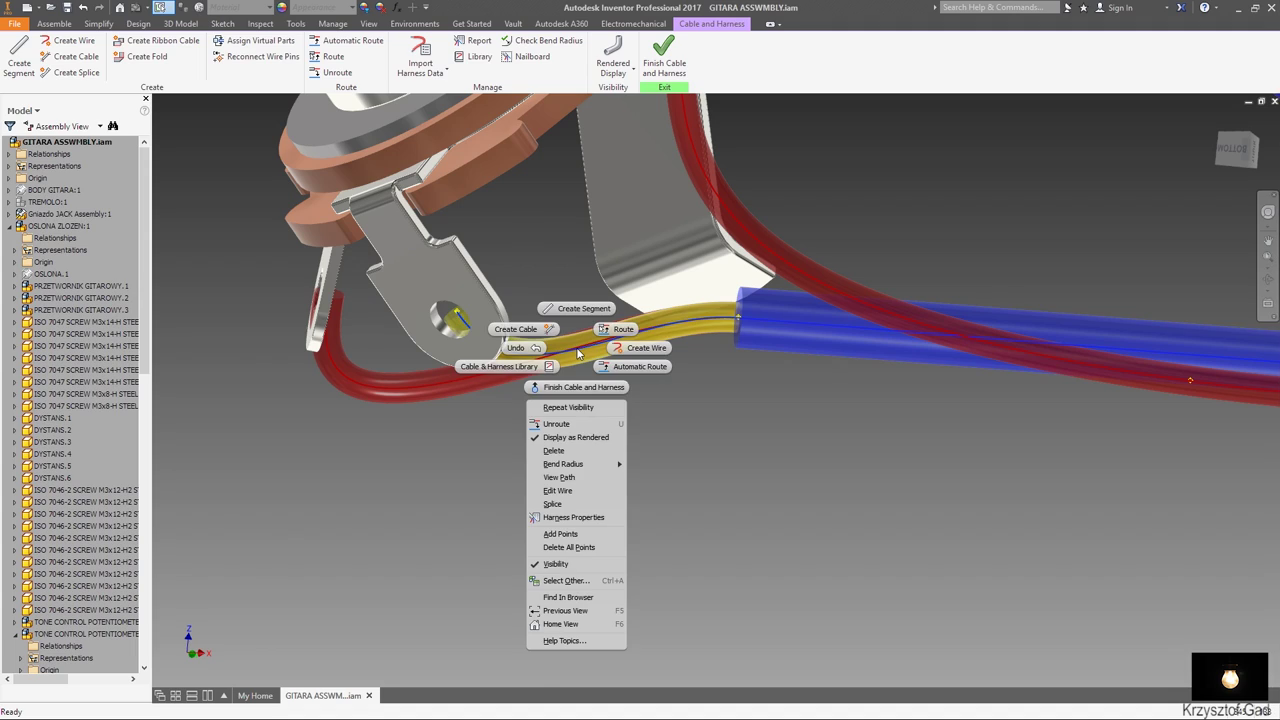
{"action": "left_click", "coordinate": [606, 534]}
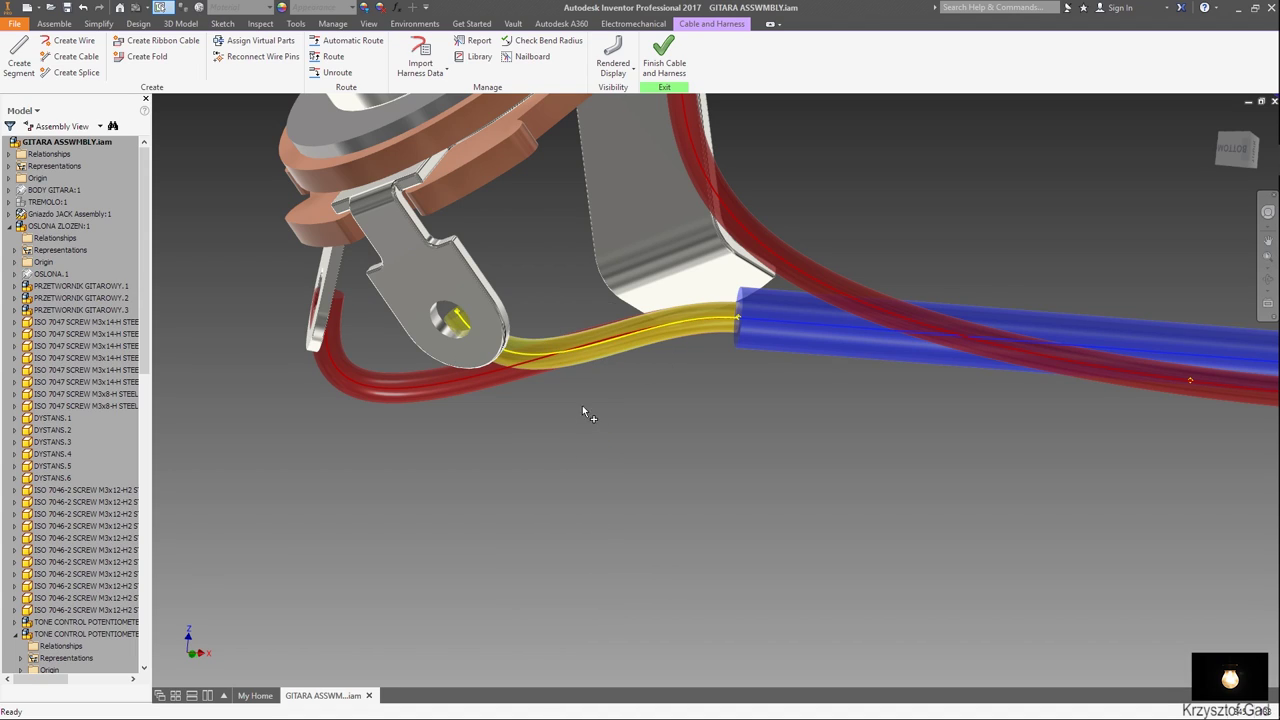
{"action": "left_click", "coordinate": [591, 344]}
{"action": "right_click", "coordinate": [591, 342]}
{"action": "left_click", "coordinate": [590, 432]}
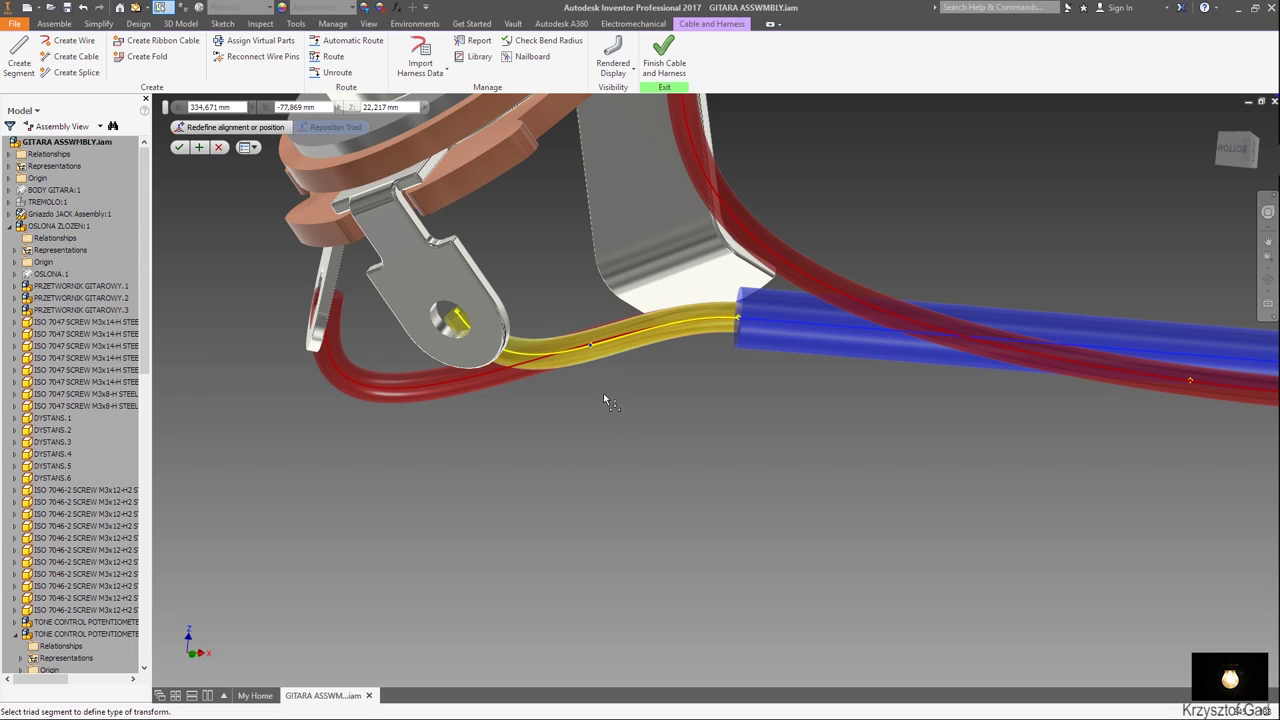
{"action": "left_click", "coordinate": [596, 310]}
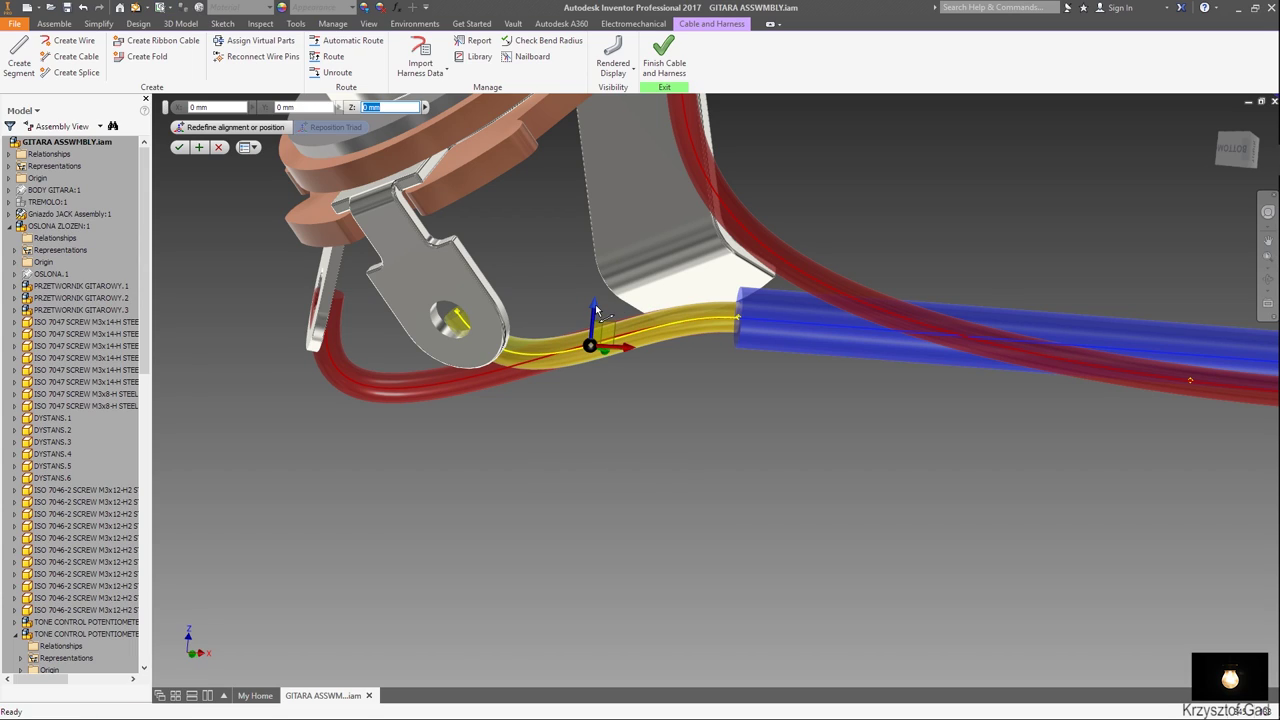
{"action": "key", "text": "Return"}
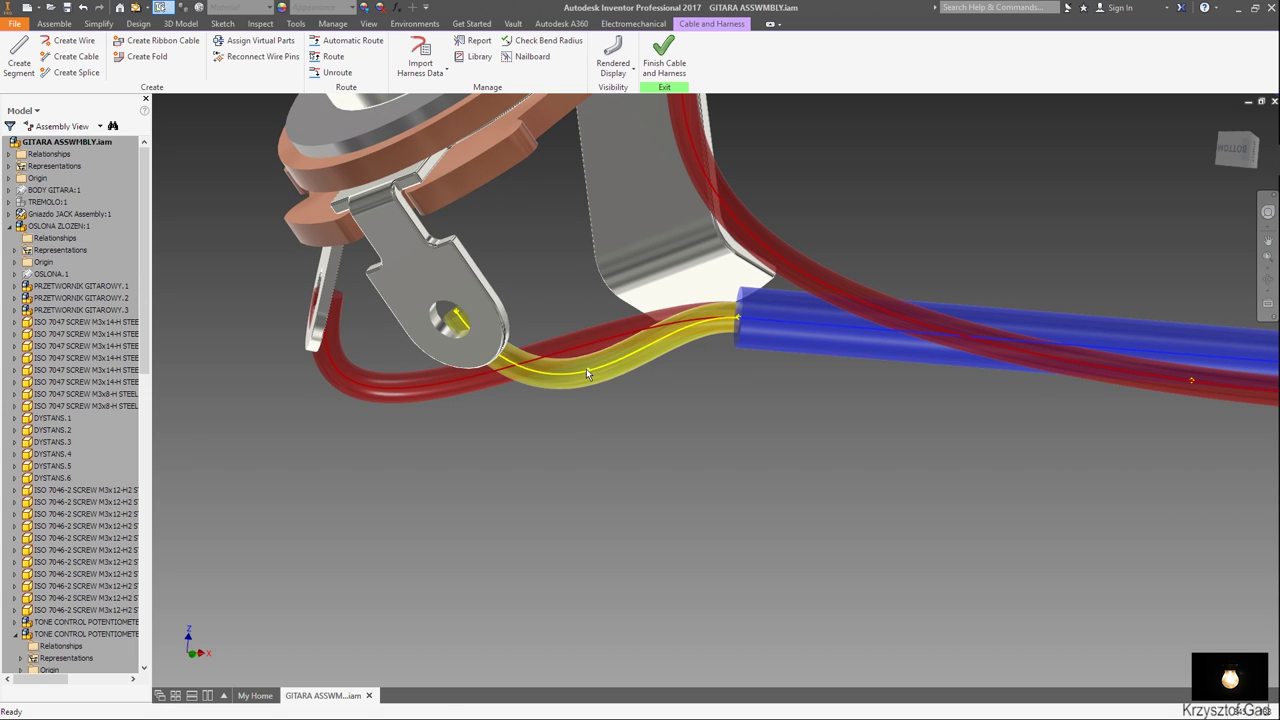
Move the yellow wire point down by -5 mm along Z.
{"action": "right_click", "coordinate": [590, 371]}
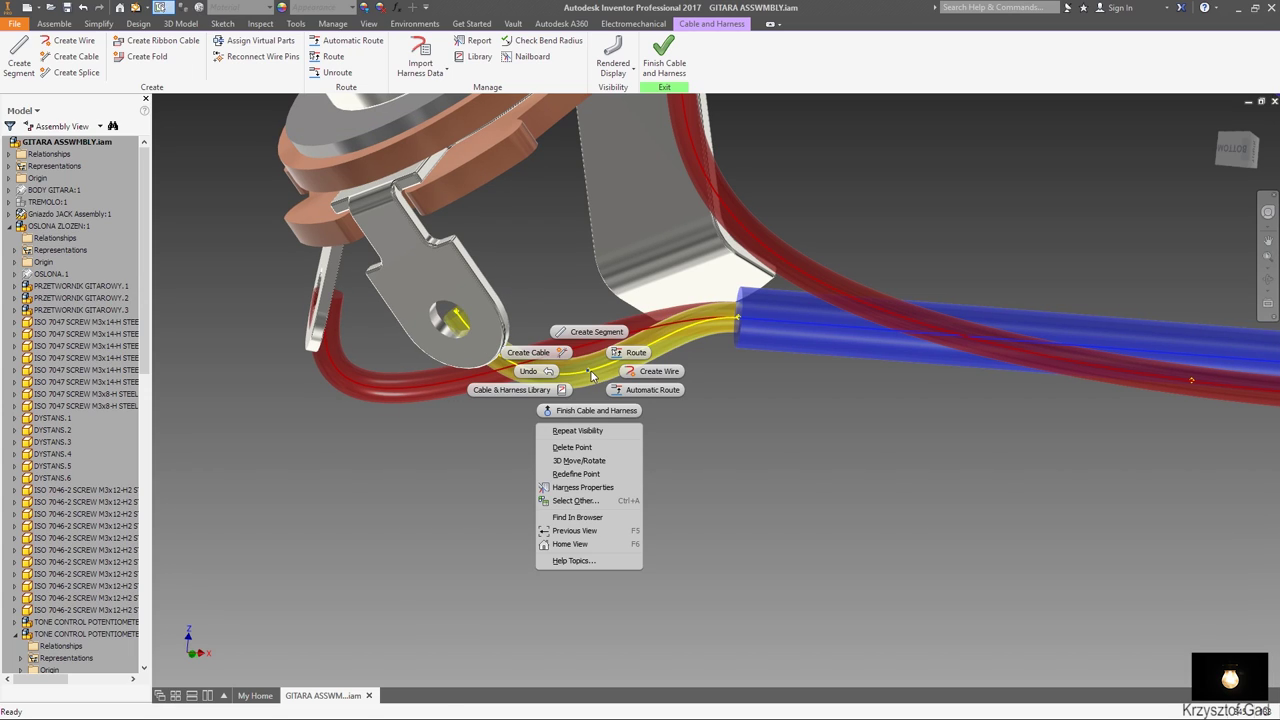
{"action": "left_click", "coordinate": [588, 457]}
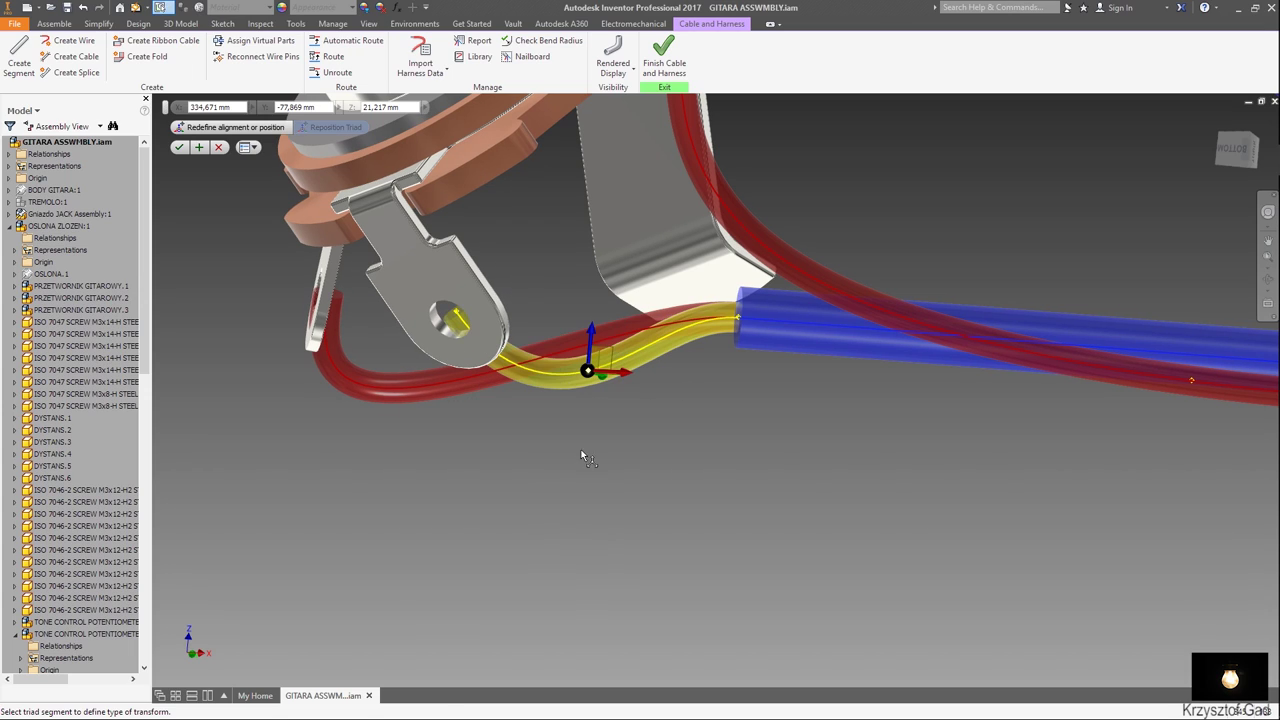
{"action": "left_click", "coordinate": [591, 333]}
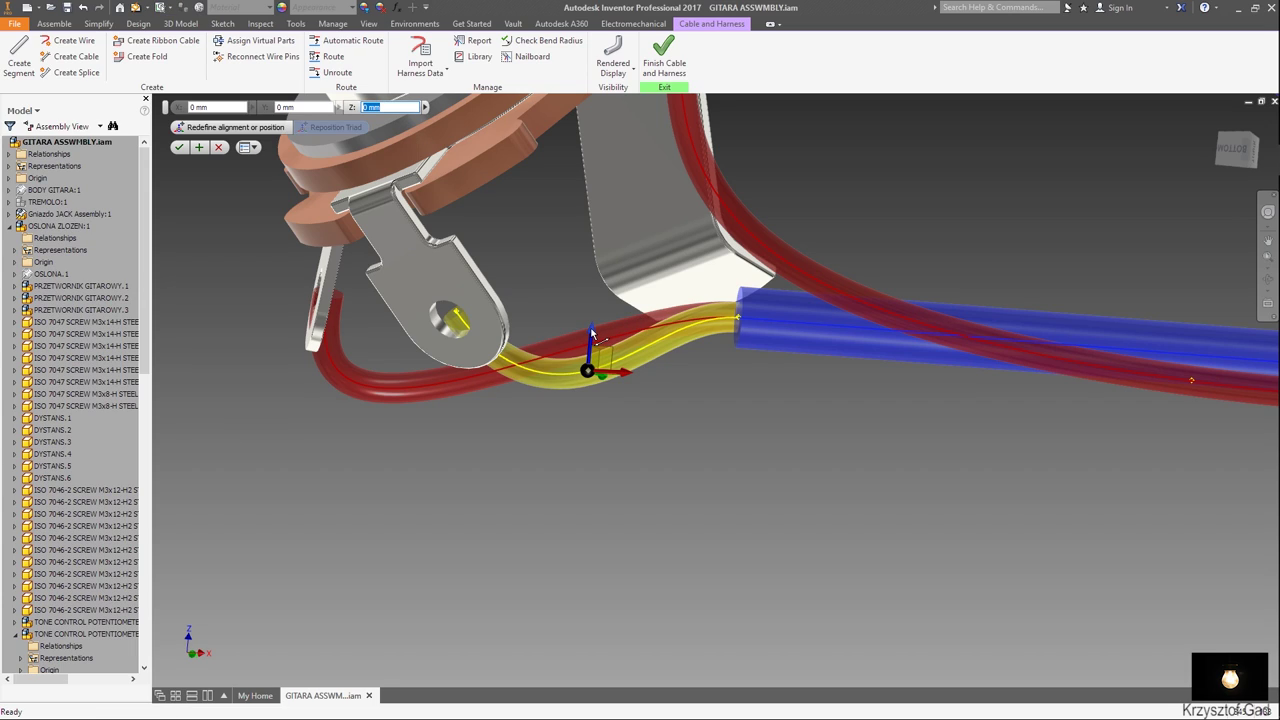
{"action": "type", "text": "-5"}
{"action": "key", "text": "Return"}
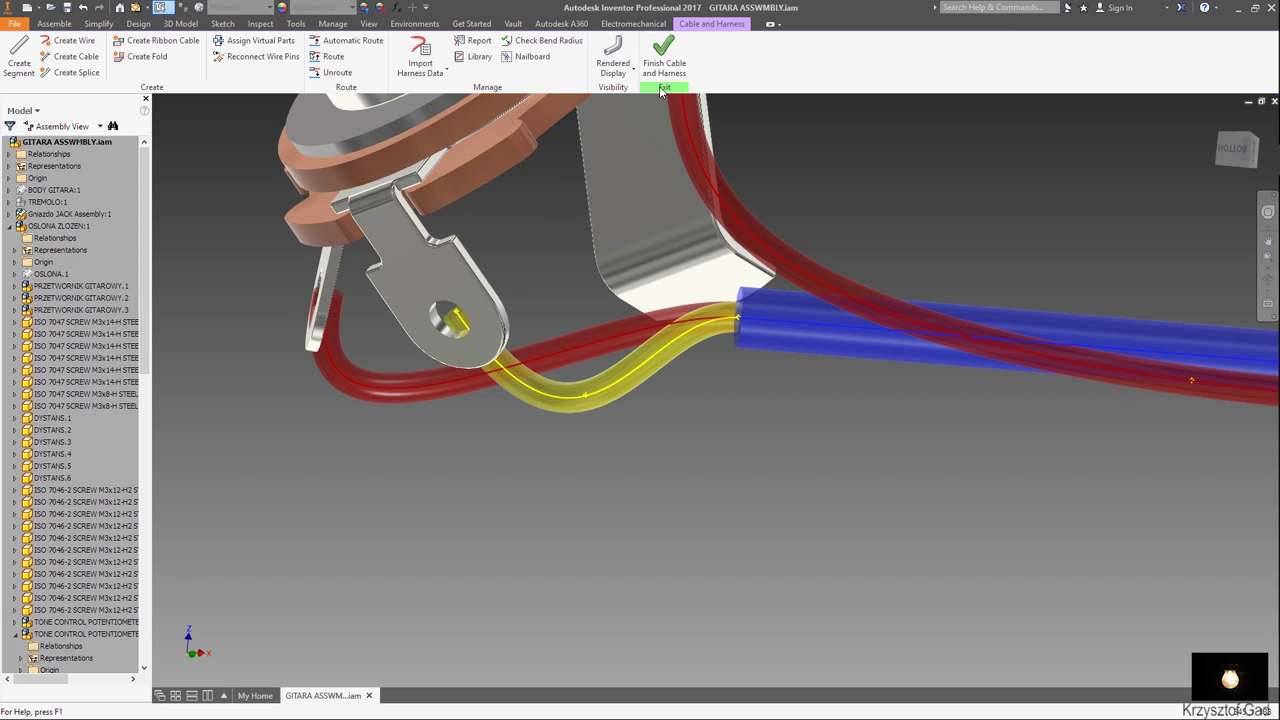
{"action": "mouse_move", "coordinate": [544, 188]}
{"action": "middle_mouse_down", "text": "shift"}
{"action": "mouse_move", "coordinate": [435, 414]}
{"action": "mouse_move", "coordinate": [440, 402]}
{"action": "middle_mouse_up", "text": "shift"}
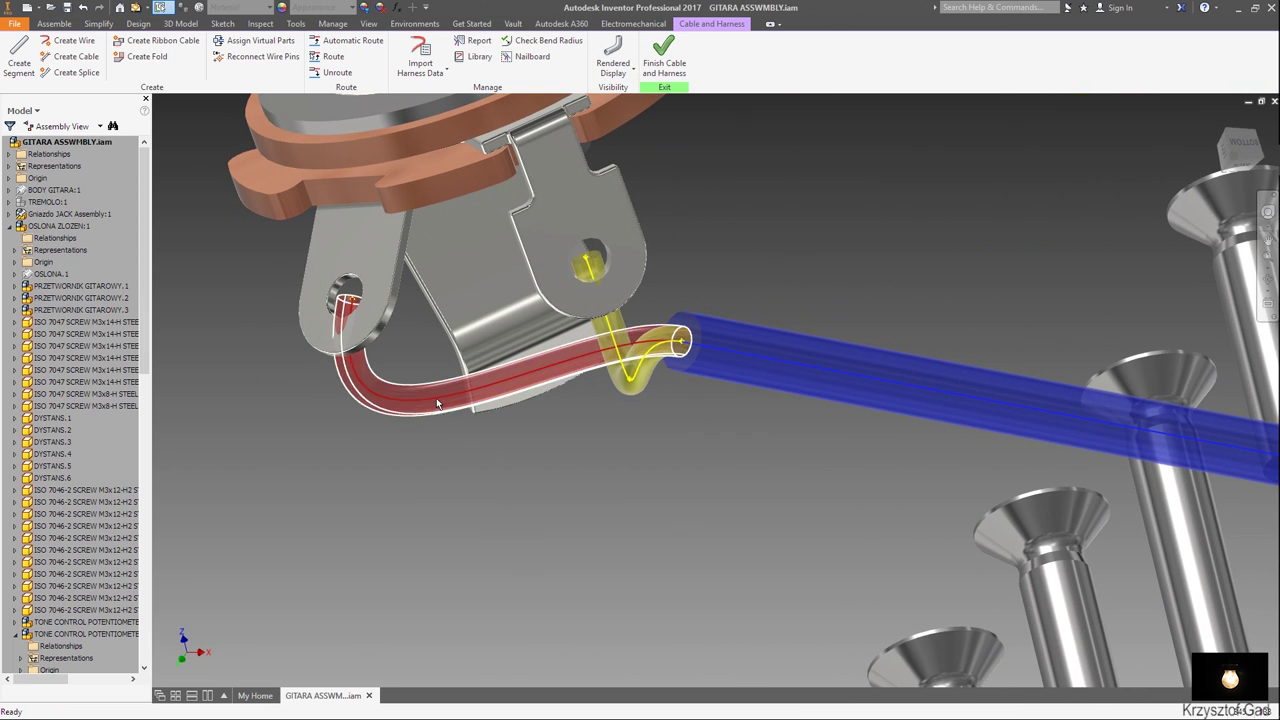
Add a point on the red wire's bend at the jack.
{"action": "right_click", "coordinate": [440, 402]}
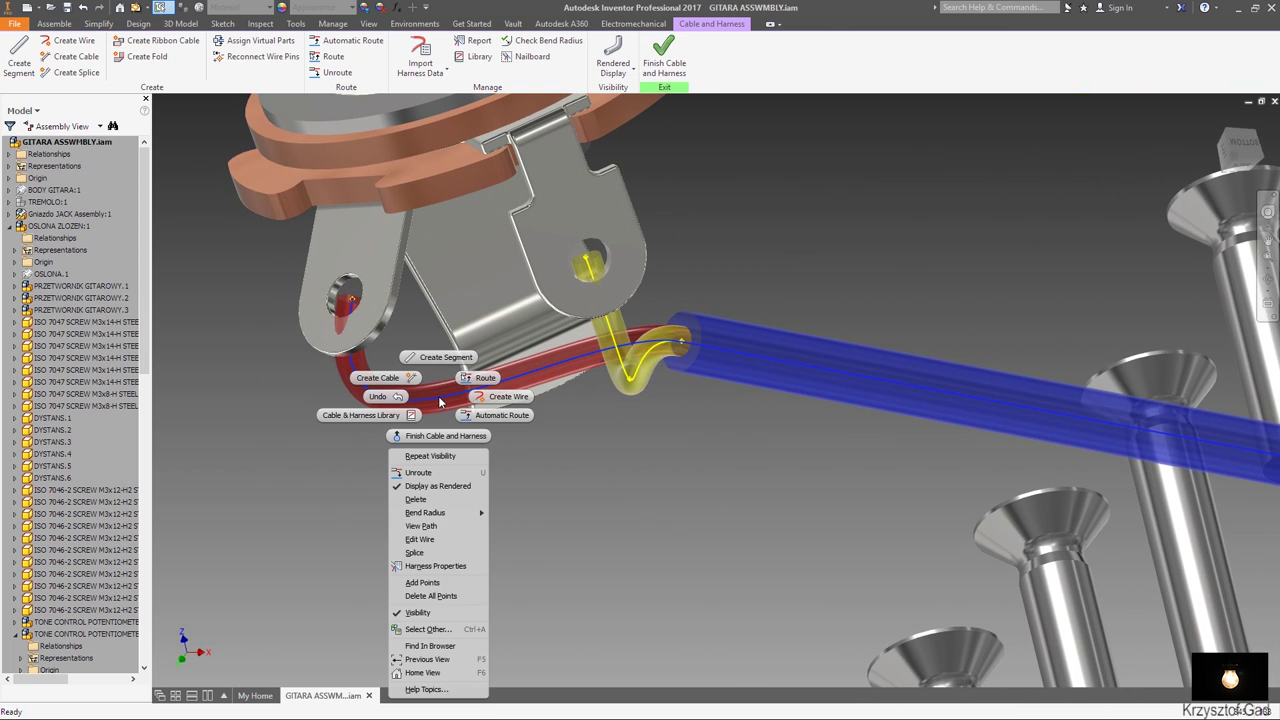
{"action": "left_click", "coordinate": [422, 582]}
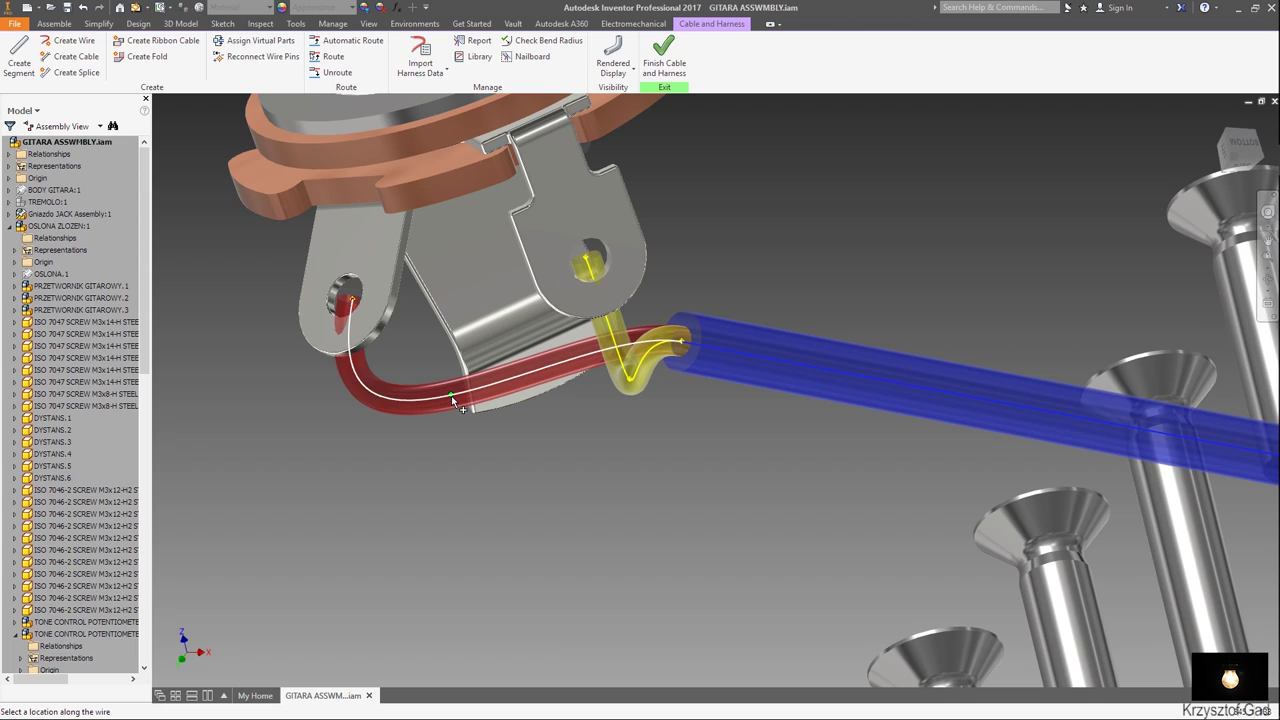
{"action": "left_click", "coordinate": [408, 400]}
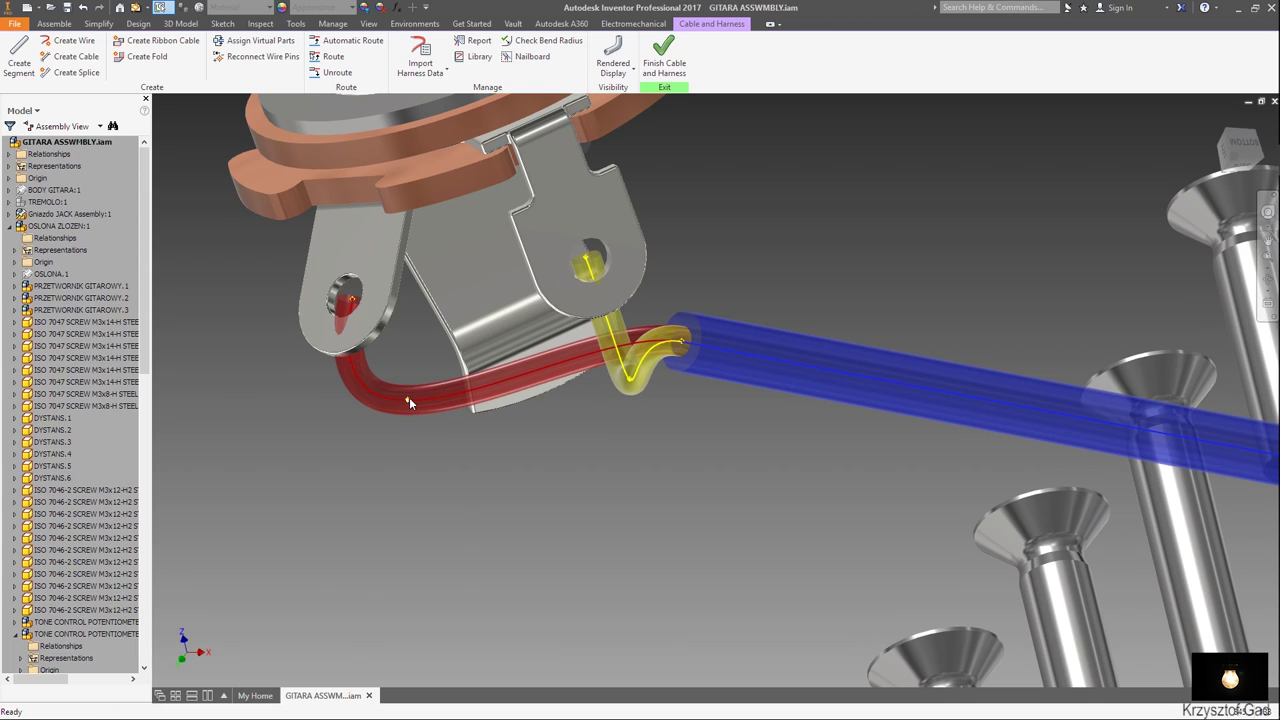
Redefine the new red wire point, lowering it about 1.588 mm along Z.
{"action": "right_click", "coordinate": [409, 398]}
{"action": "left_click", "coordinate": [425, 488]}
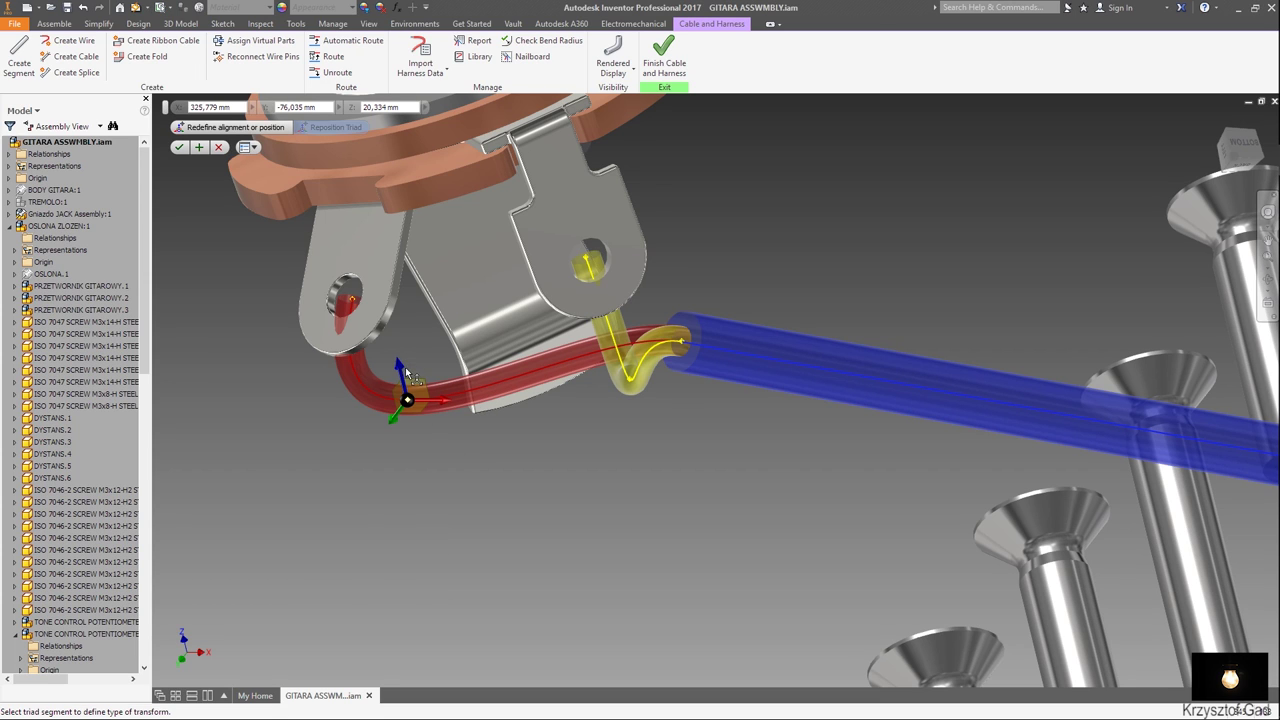
{"action": "mouse_move", "coordinate": [407, 372]}
{"action": "middle_mouse_down", "text": "shift"}
{"action": "mouse_move", "coordinate": [510, 460]}
{"action": "mouse_move", "coordinate": [522, 545]}
{"action": "middle_mouse_up", "text": "shift"}
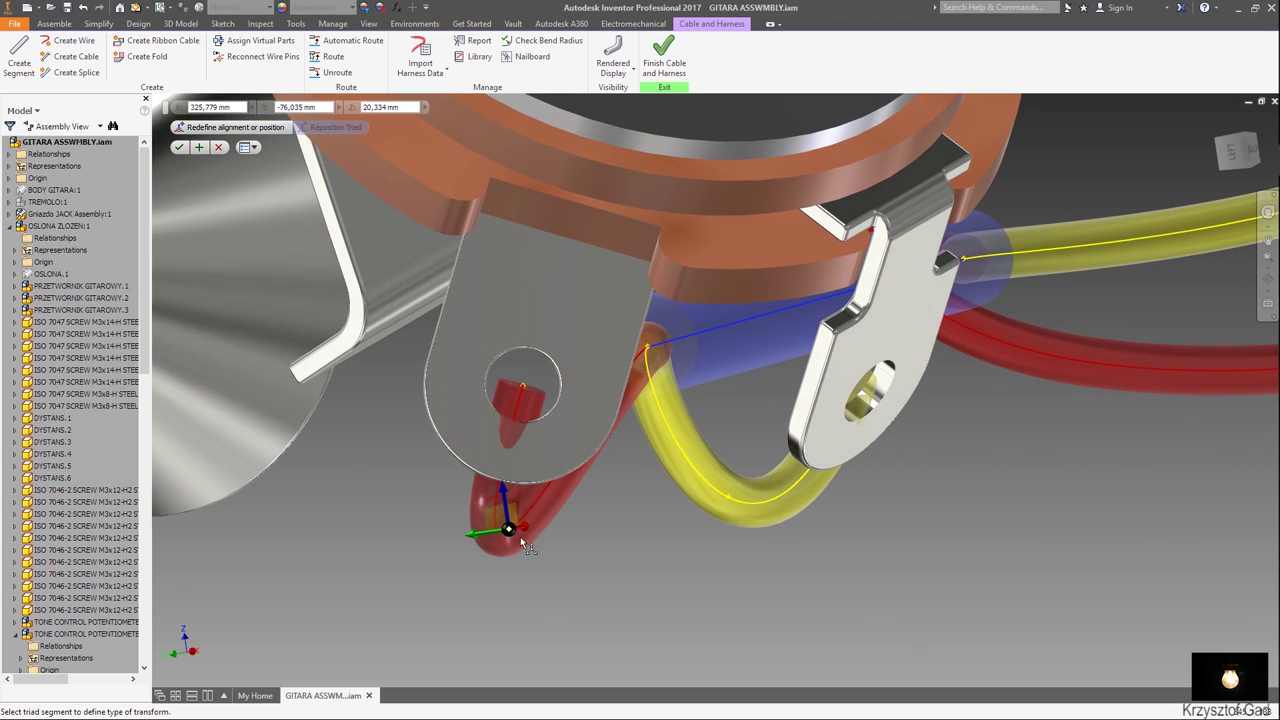
{"action": "left_click_drag", "start_coordinate": [521, 532], "coordinate": [533, 541]}
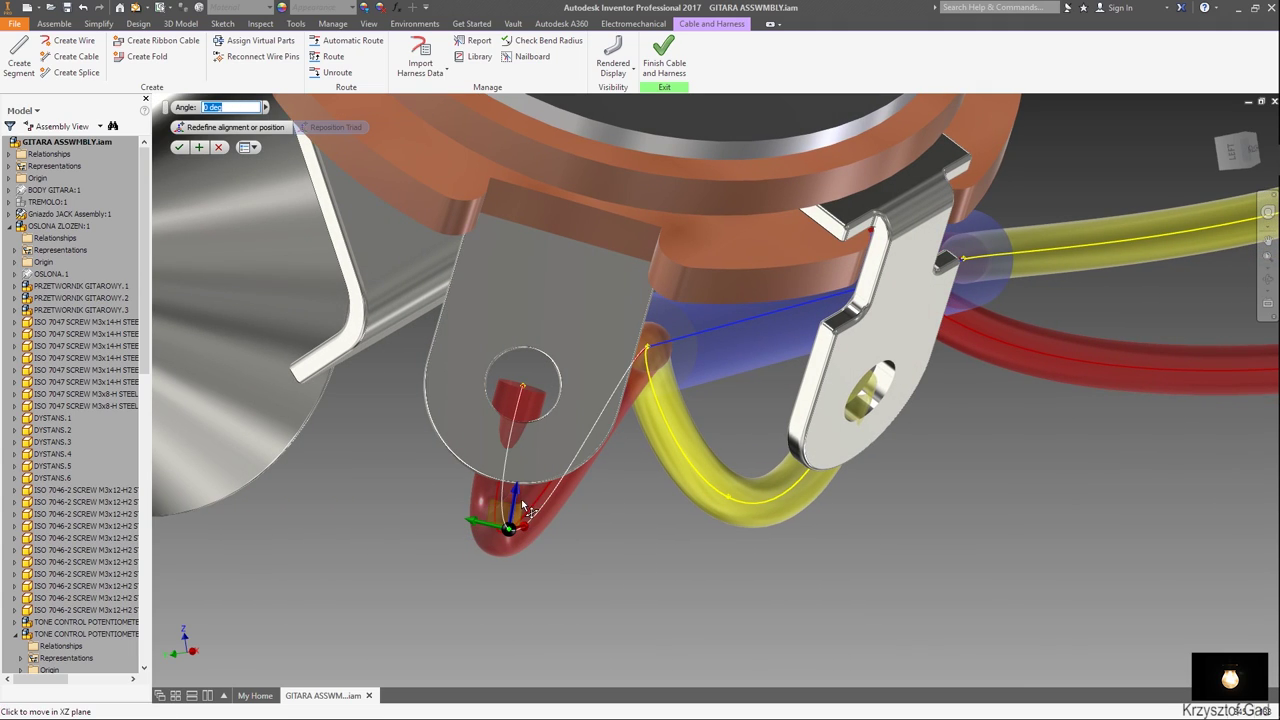
{"action": "left_click", "coordinate": [516, 494]}
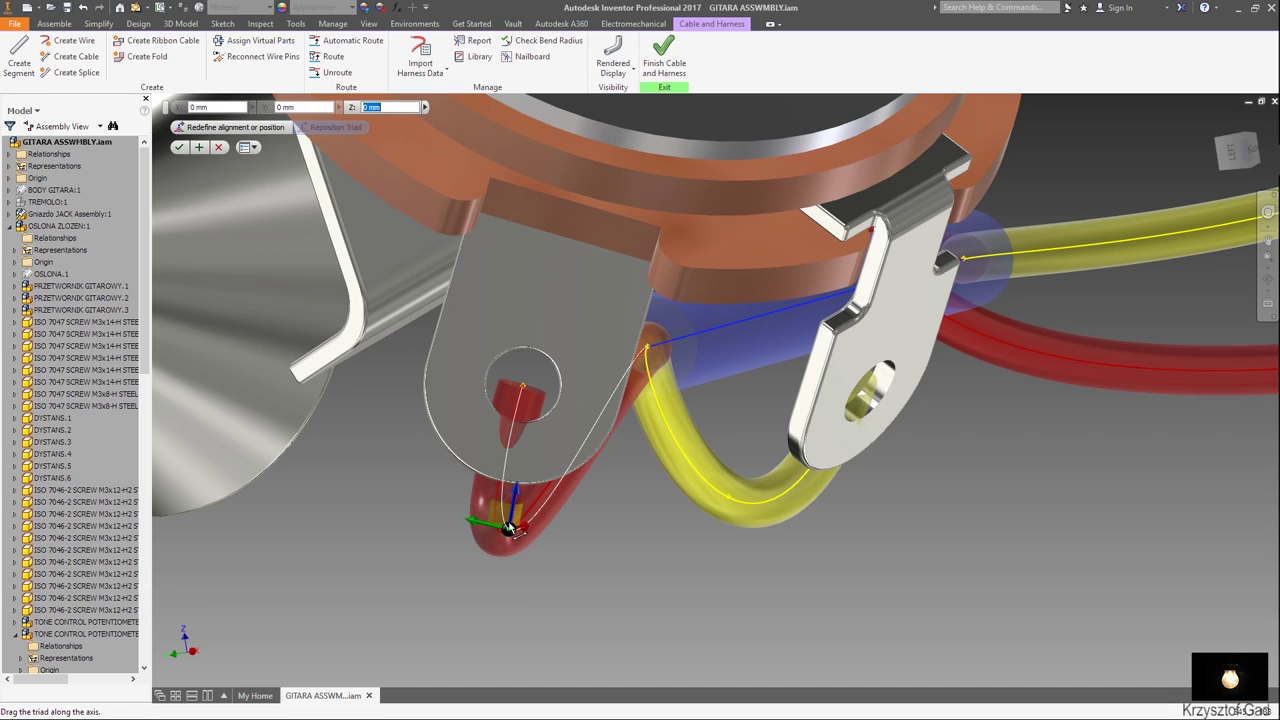
{"action": "left_click_drag", "start_coordinate": [510, 560], "coordinate": [512, 568]}
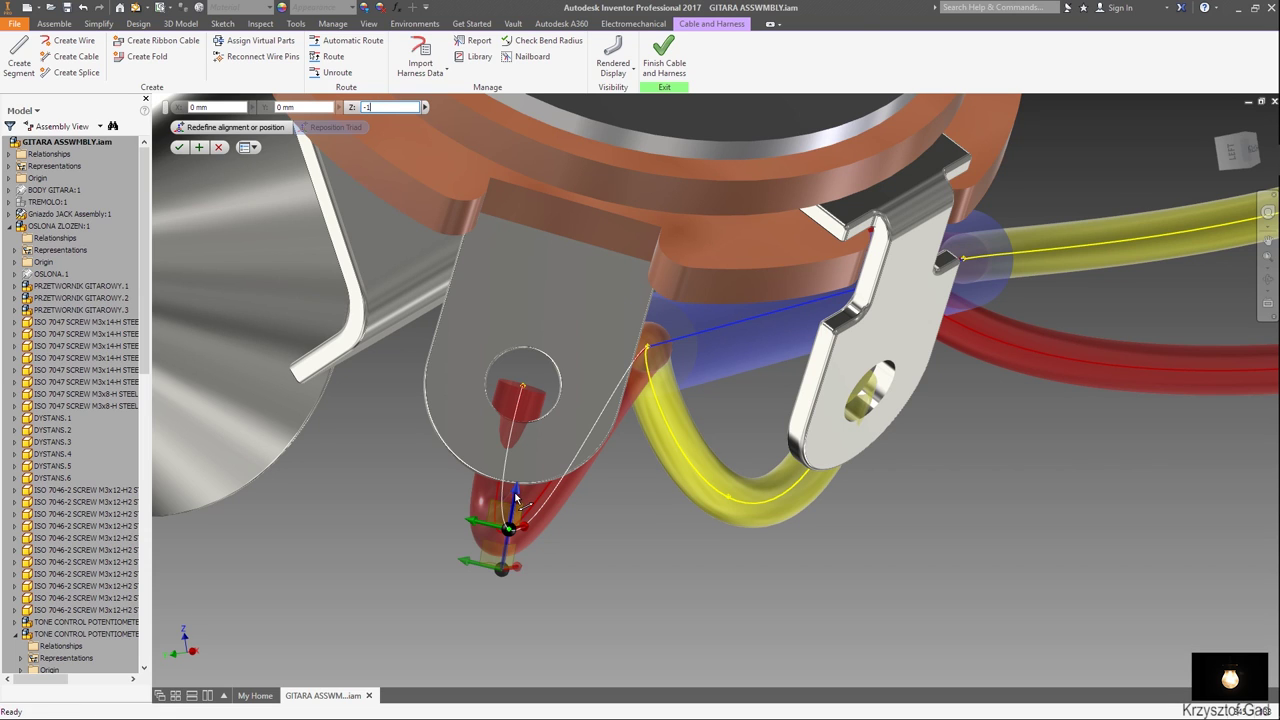
{"action": "key", "text": "Return"}
{"action": "key", "text": "F6"}
{"action": "key", "text": "F5"}
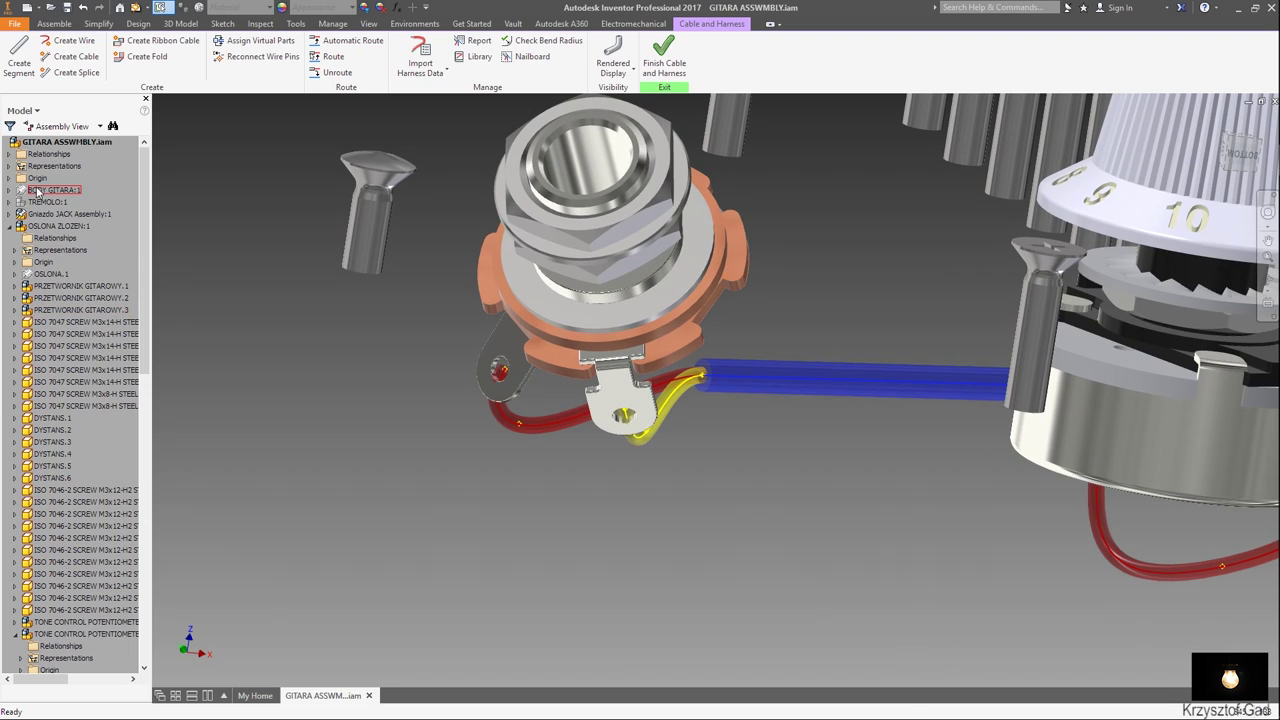
Turn BODY GITARA:1 visibility back on so it appears translucent.
{"action": "right_click", "coordinate": [48, 193]}
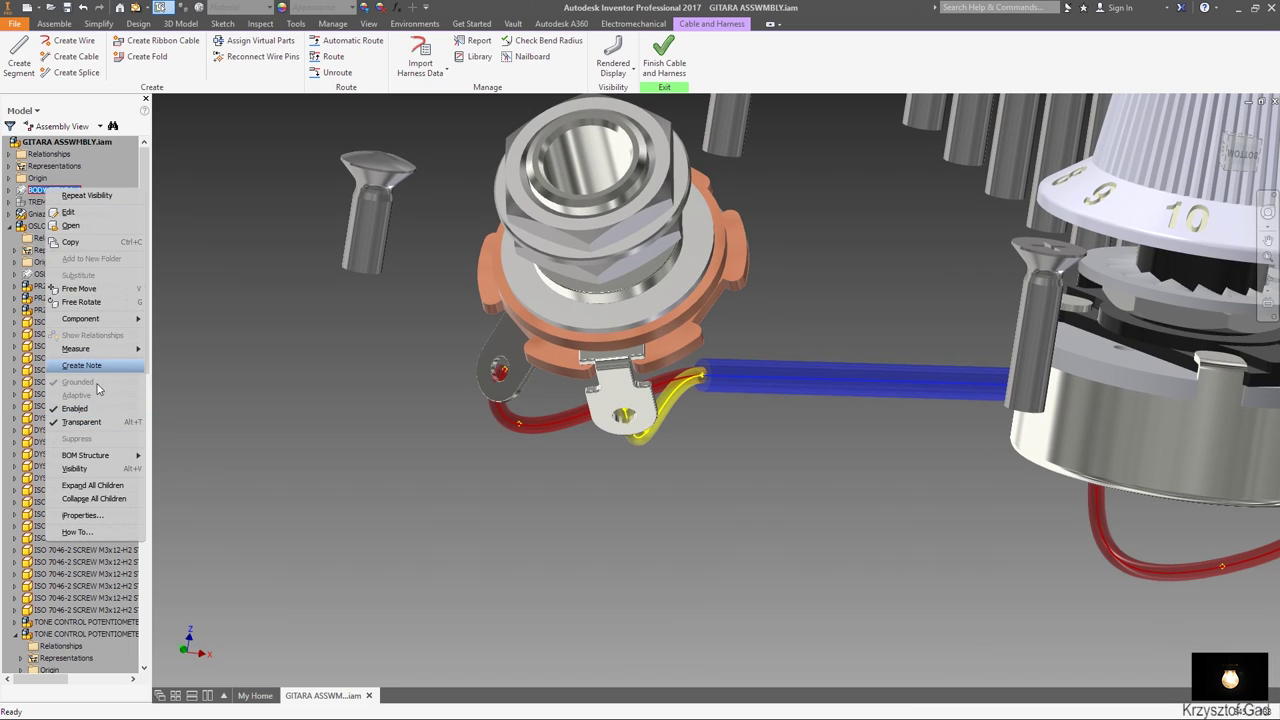
{"action": "left_click", "coordinate": [76, 469]}
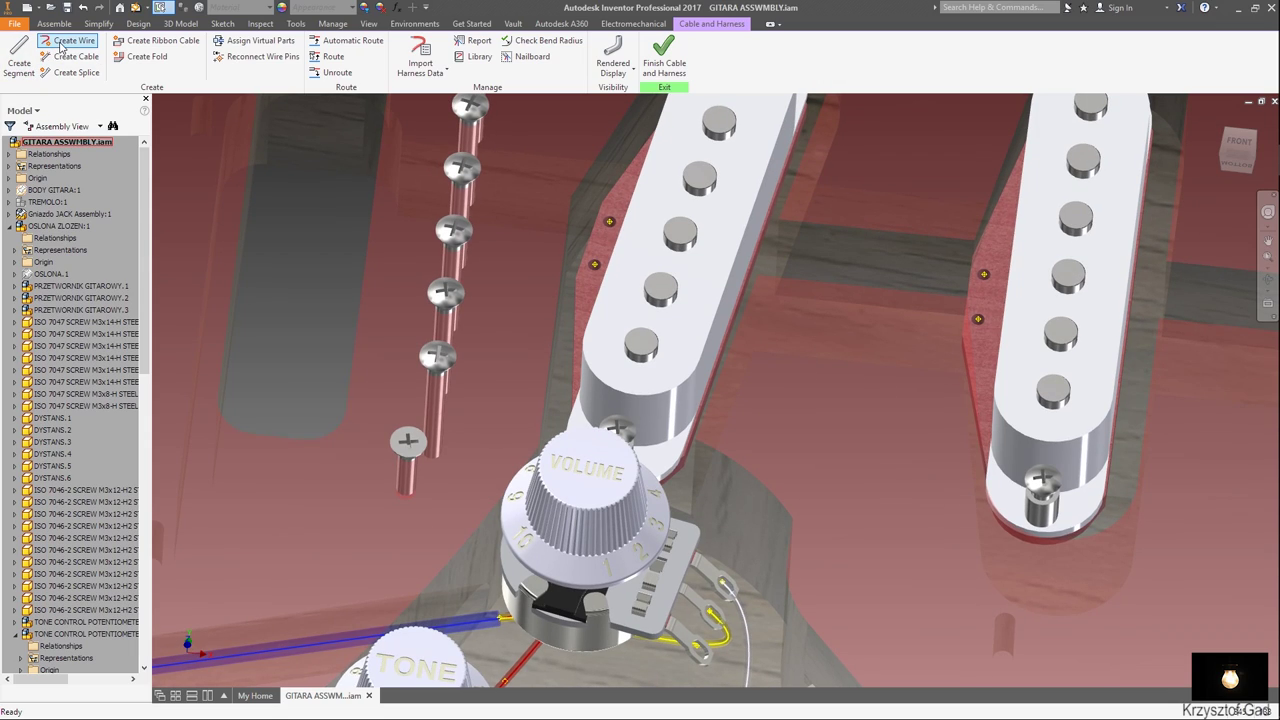
Create Wire10 as an 18AWG-RED wire from the pickup terminal to the Volume pot.
{"action": "left_click", "coordinate": [61, 45]}
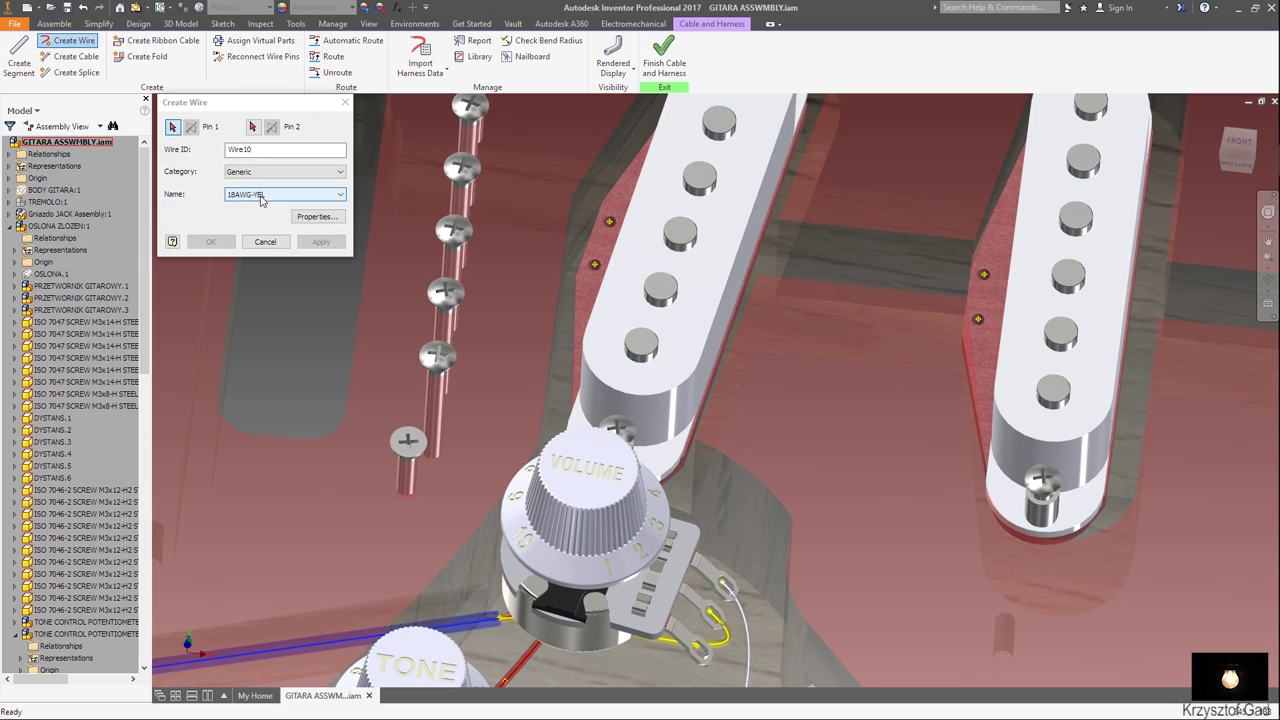
{"action": "left_click", "coordinate": [338, 194]}
{"action": "scroll", "coordinate": [305, 268], "scroll_direction": "up", "scroll_amount": 1}
{"action": "scroll", "coordinate": [311, 258], "scroll_direction": "up", "scroll_amount": 1}
{"action": "scroll", "coordinate": [313, 257], "scroll_direction": "up", "scroll_amount": 2}
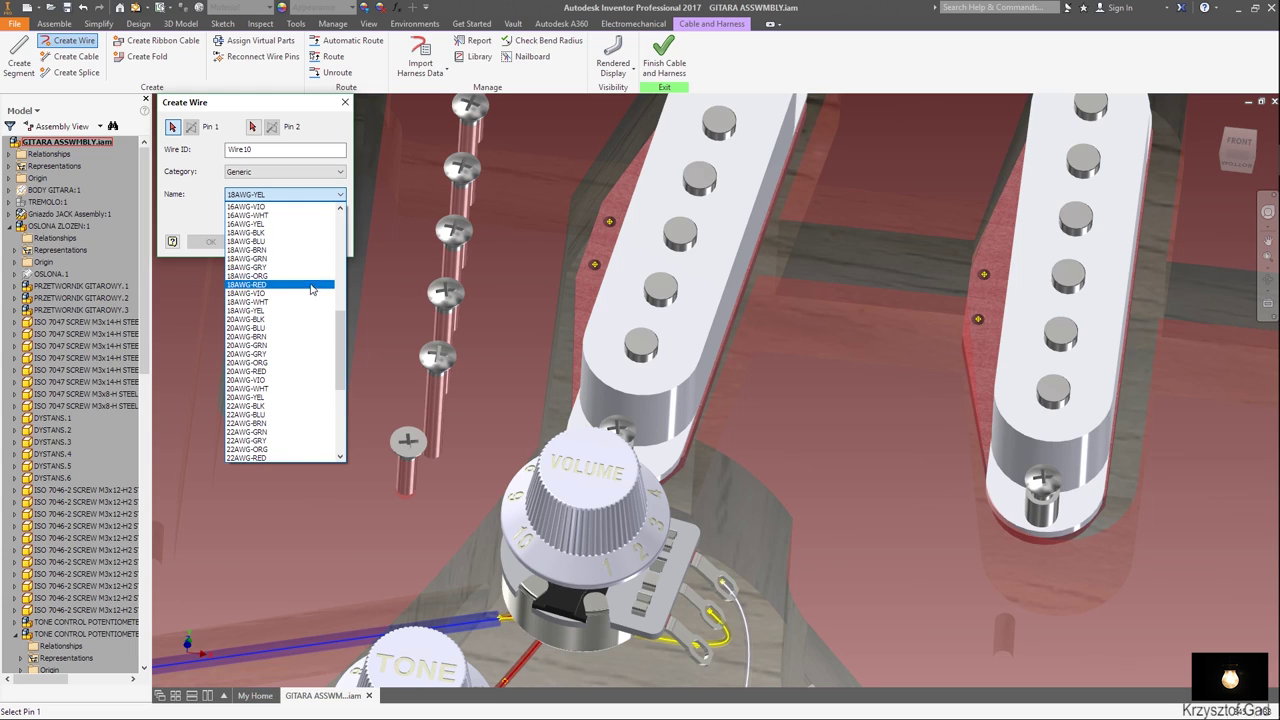
{"action": "left_click", "coordinate": [314, 285]}
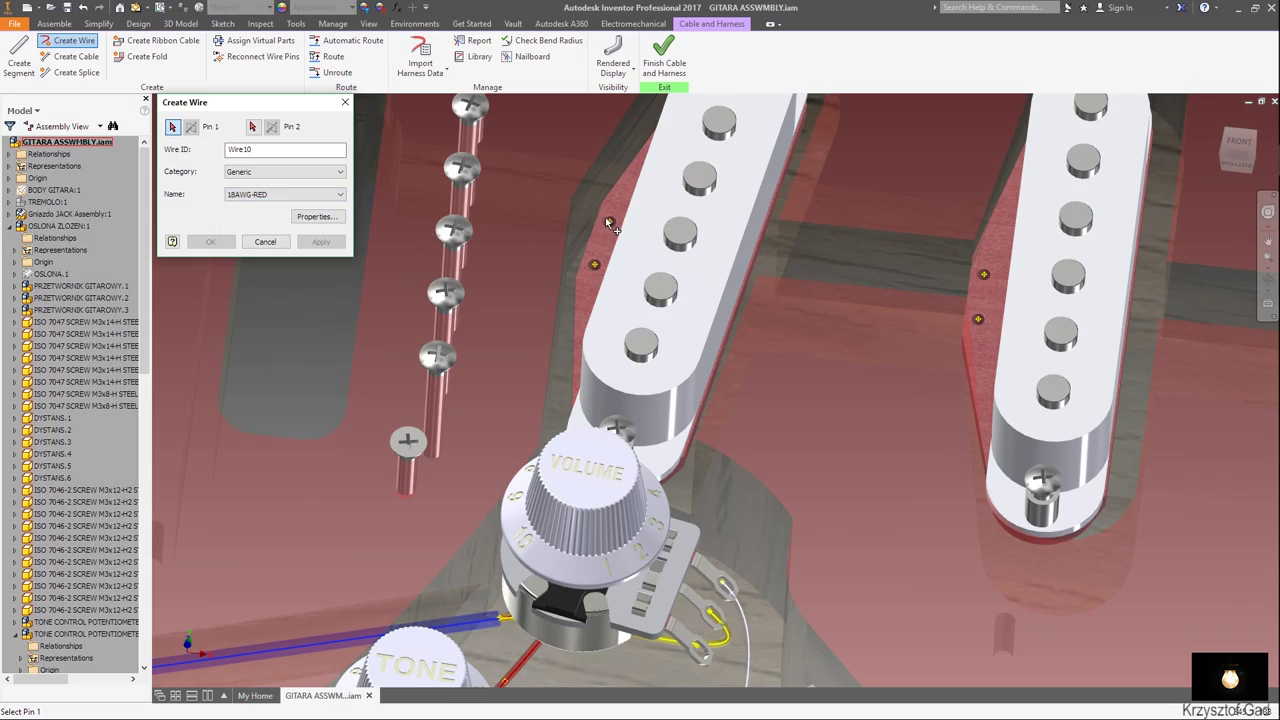
{"action": "middle_click_drag", "start_coordinate": [610, 226], "coordinate": [610, 295], "text": "shift"}
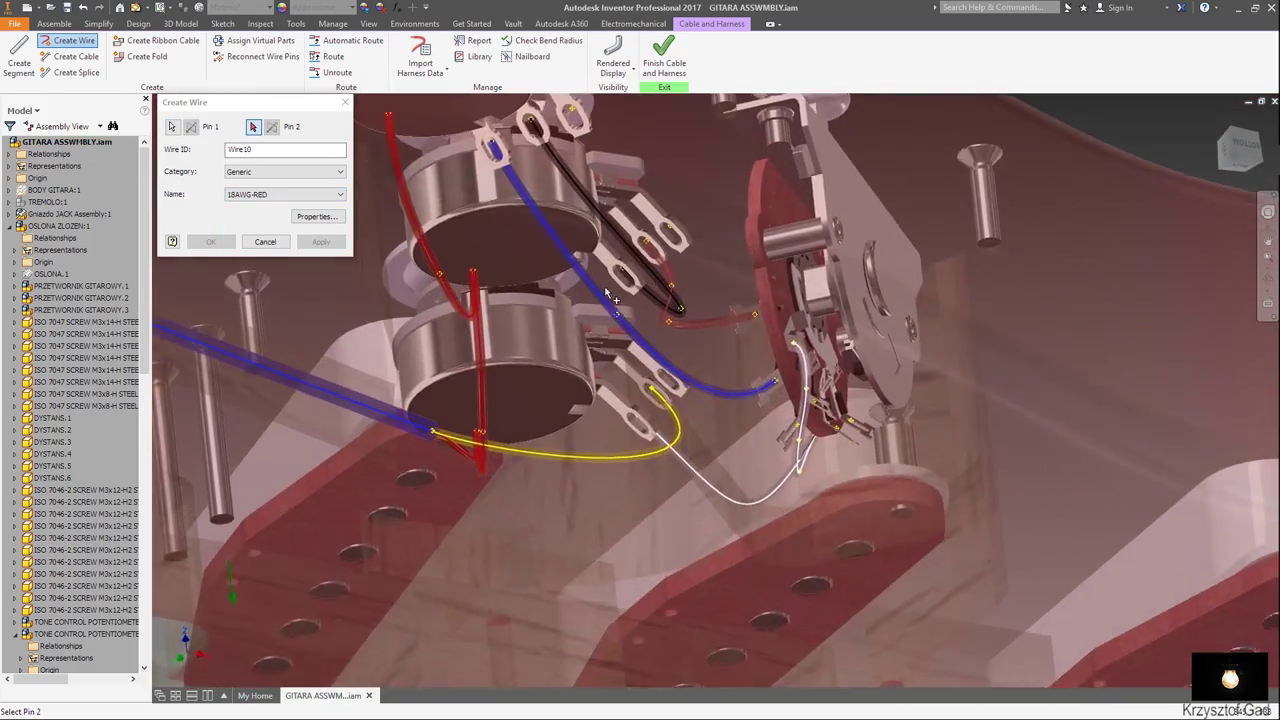
{"action": "scroll", "coordinate": [613, 297], "scroll_direction": "up", "scroll_amount": 5}
{"action": "middle_click_drag", "start_coordinate": [613, 297], "coordinate": [548, 425], "text": "shift"}
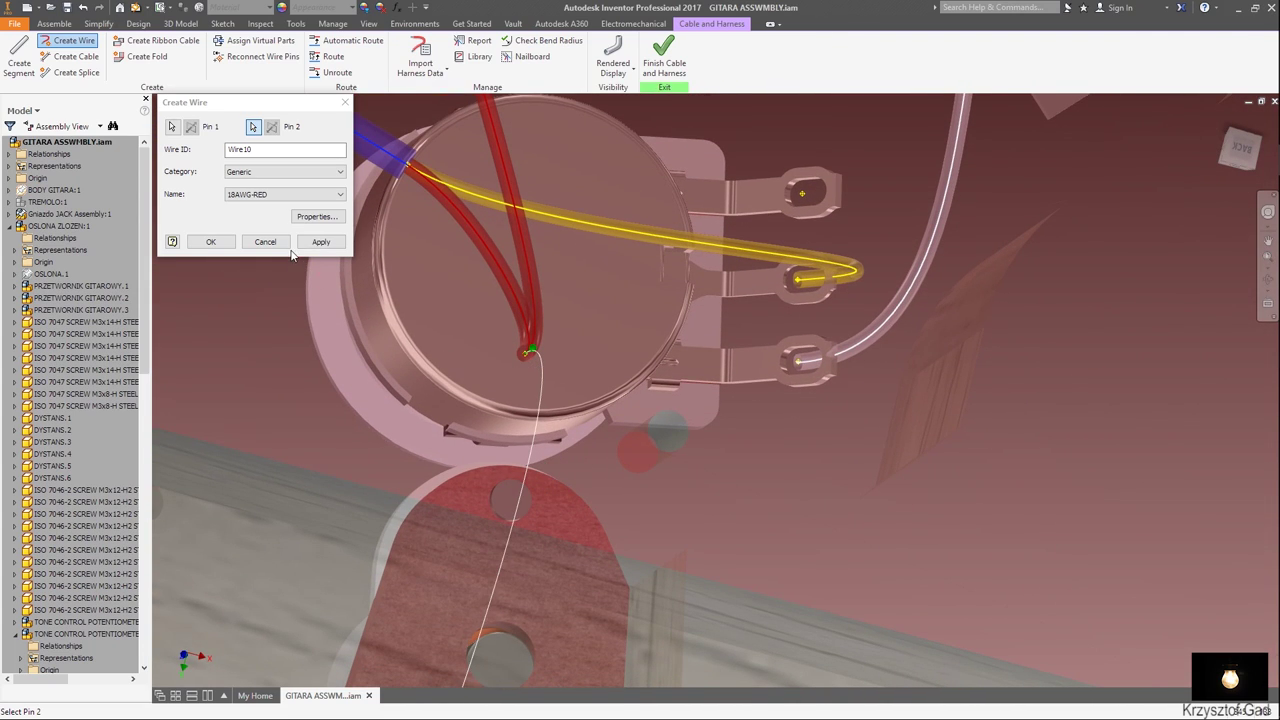
{"action": "left_click", "coordinate": [318, 243]}
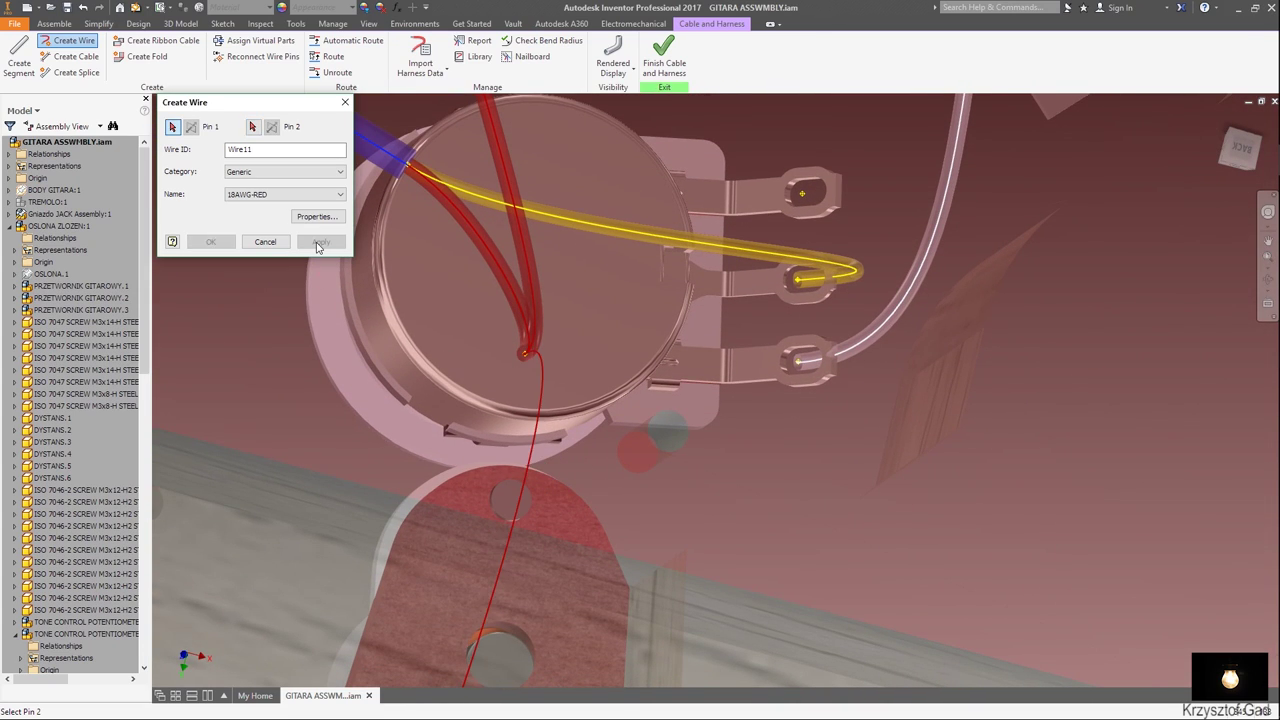
Create Wire11 as 18AWG-GRN from the other pickup terminal to the switch lug, then stop.
{"action": "left_click", "coordinate": [285, 197]}
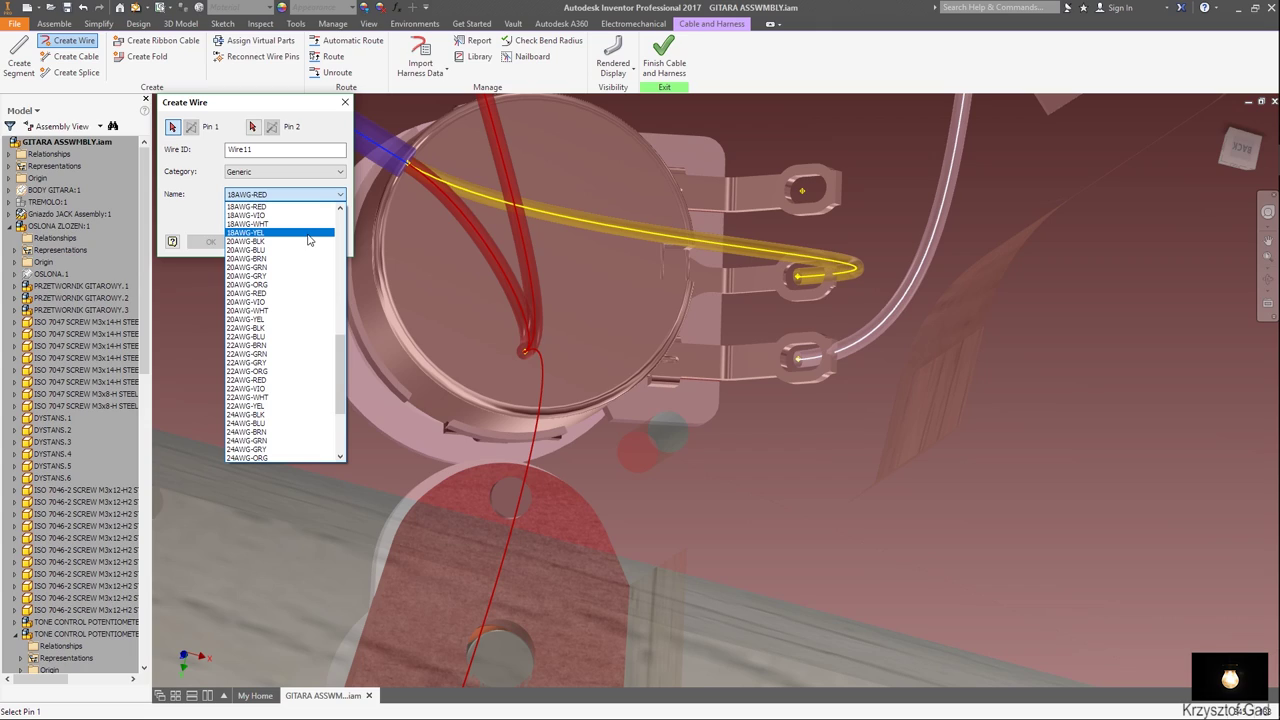
{"action": "scroll", "coordinate": [309, 239], "scroll_direction": "up", "scroll_amount": 1}
{"action": "scroll", "coordinate": [309, 239], "scroll_direction": "up", "scroll_amount": 1}
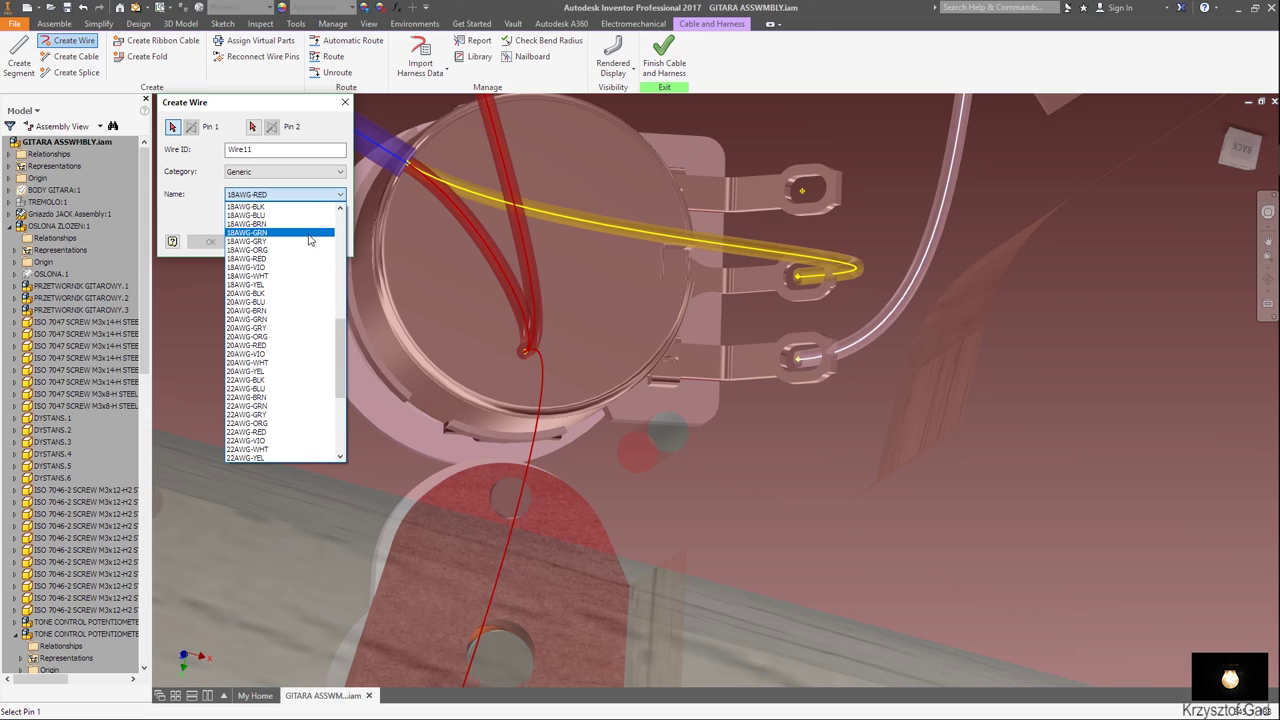
{"action": "left_click", "coordinate": [309, 239]}
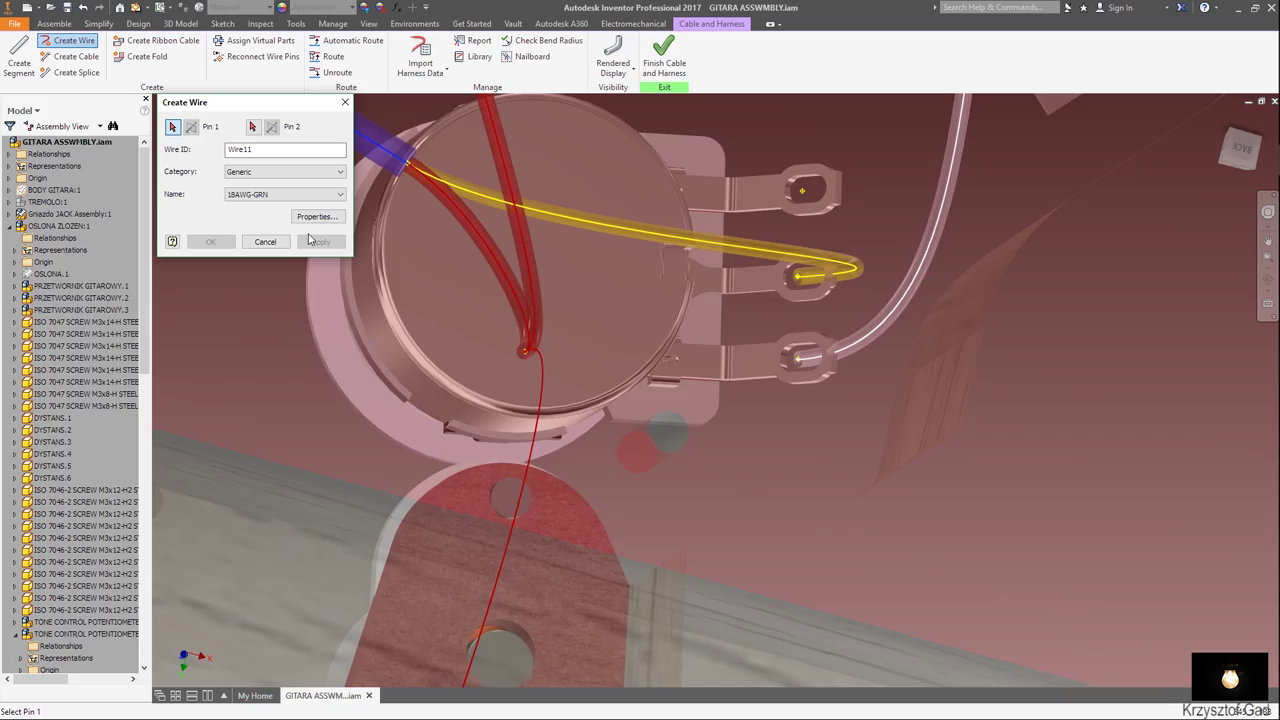
{"action": "scroll", "coordinate": [339, 404], "scroll_direction": "up", "scroll_amount": 3}
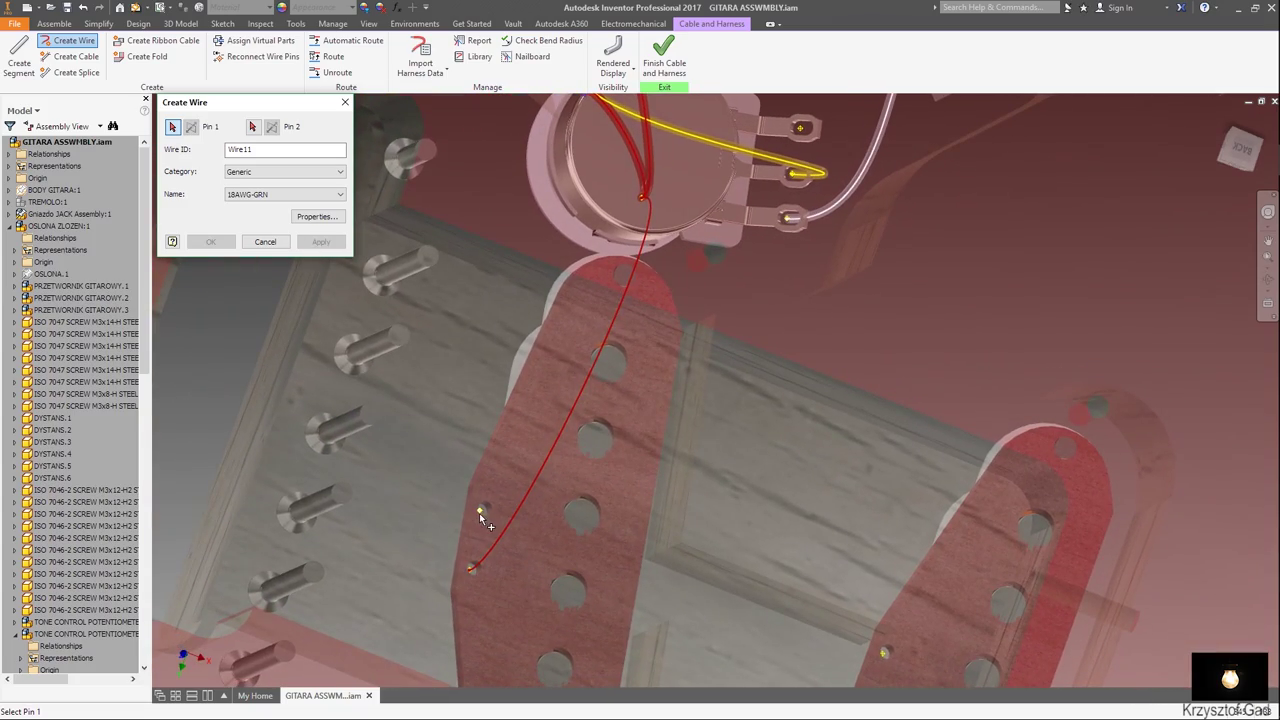
{"action": "left_click", "coordinate": [483, 512]}
{"action": "key", "text": "F5"}
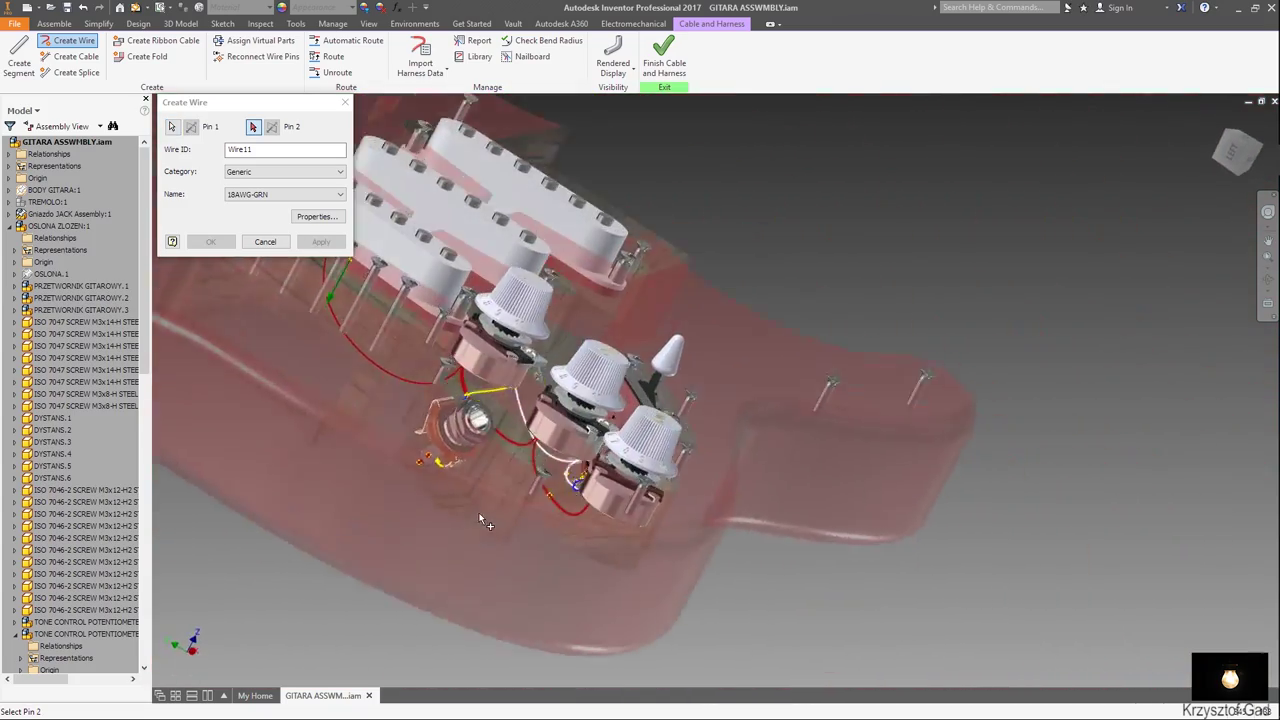
{"action": "key", "text": "F5"}
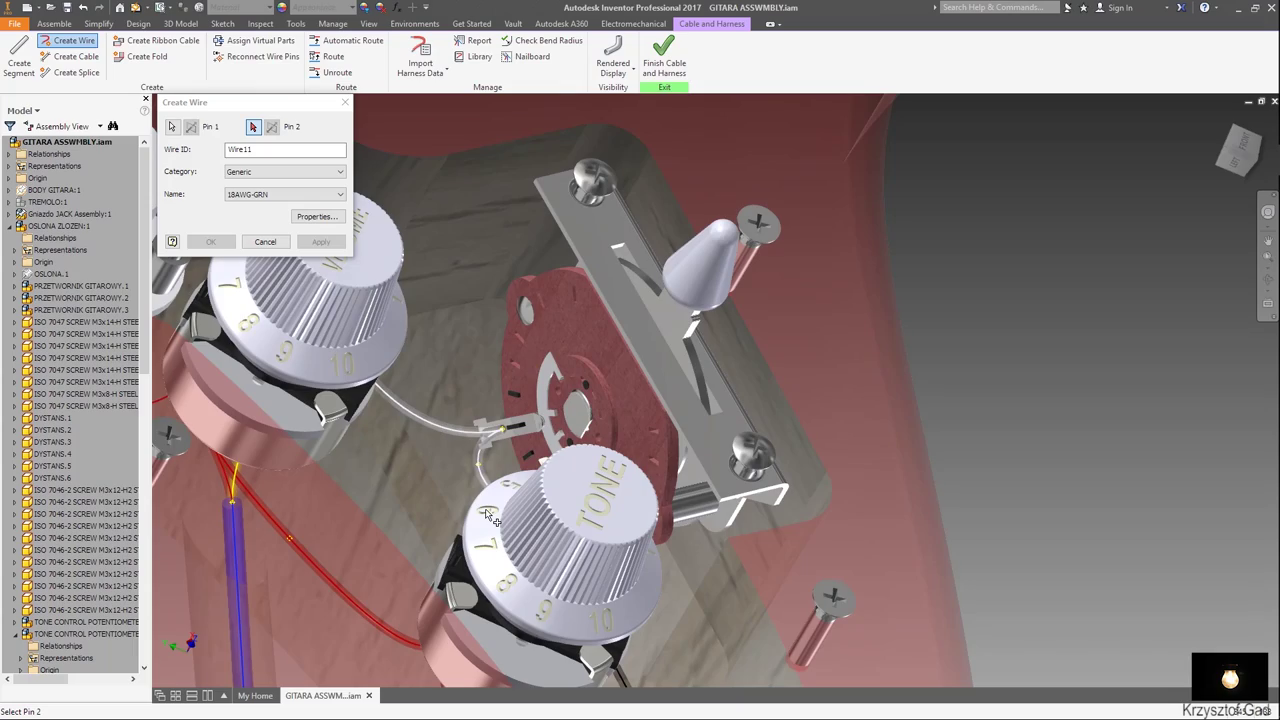
{"action": "key", "text": "F5"}
{"action": "key", "text": "F5"}
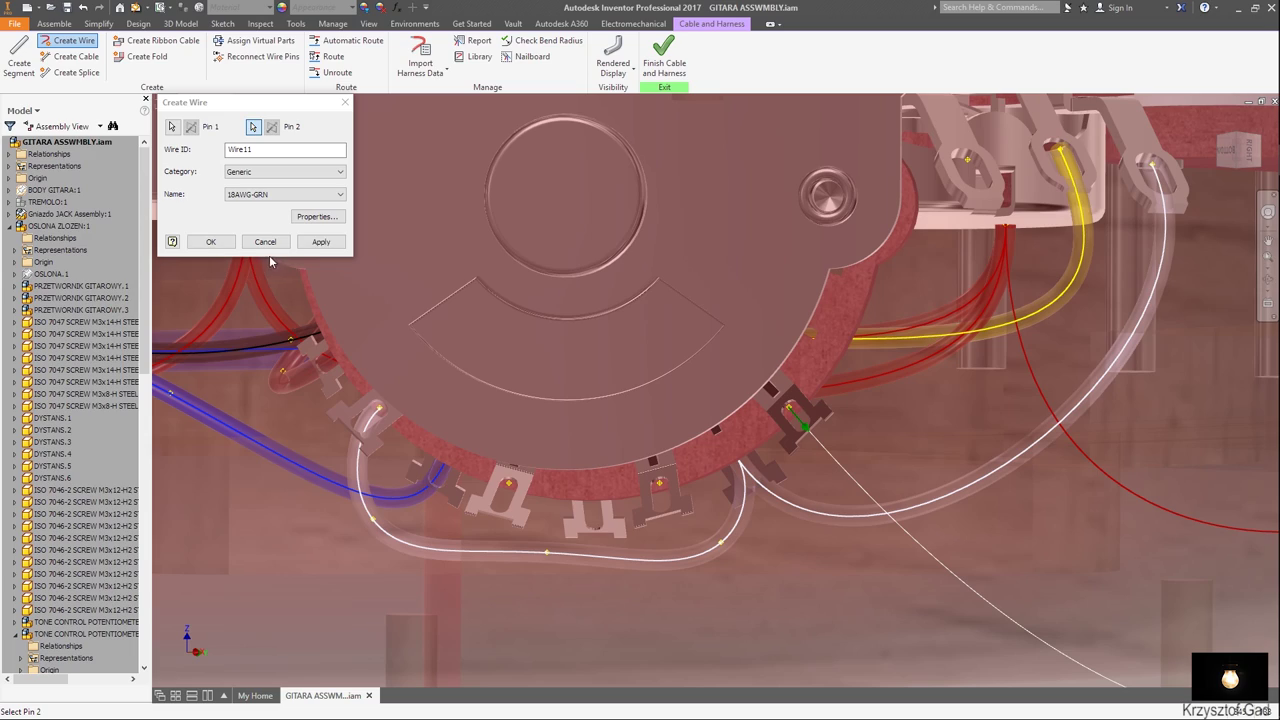
{"action": "left_click", "coordinate": [332, 247]}
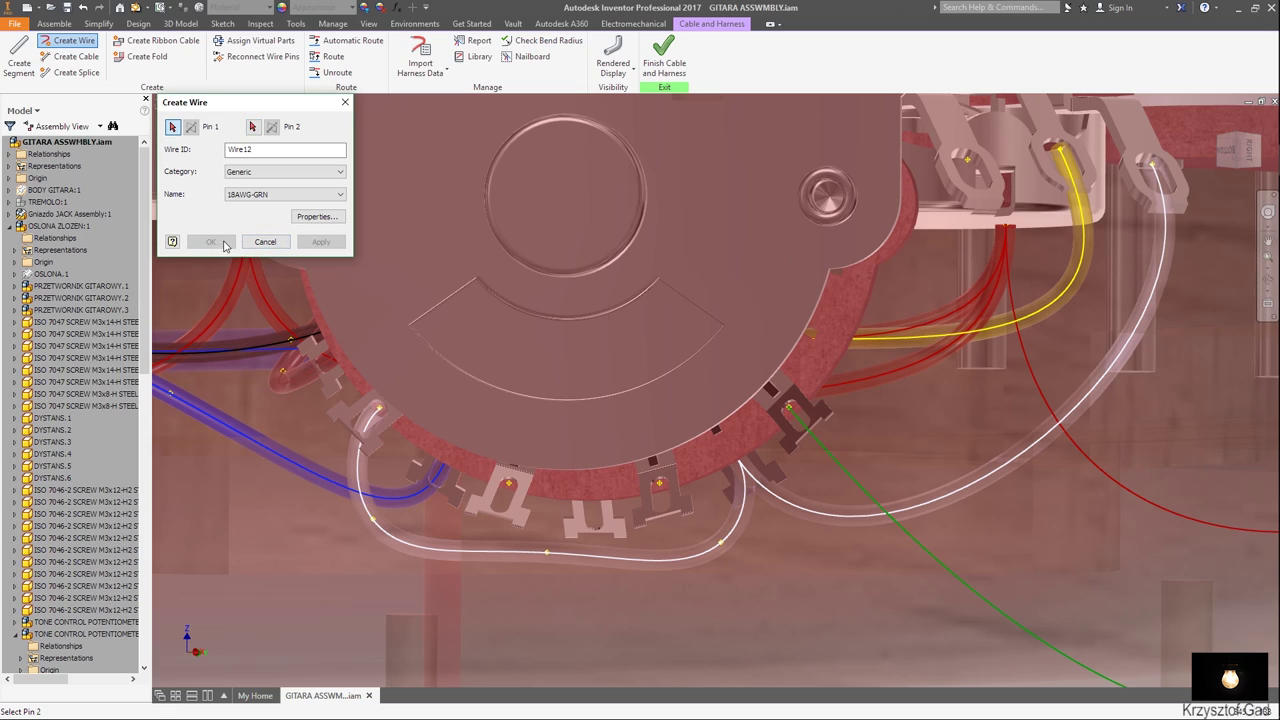
{"action": "left_click", "coordinate": [279, 243]}
{"action": "key", "text": "F5"}
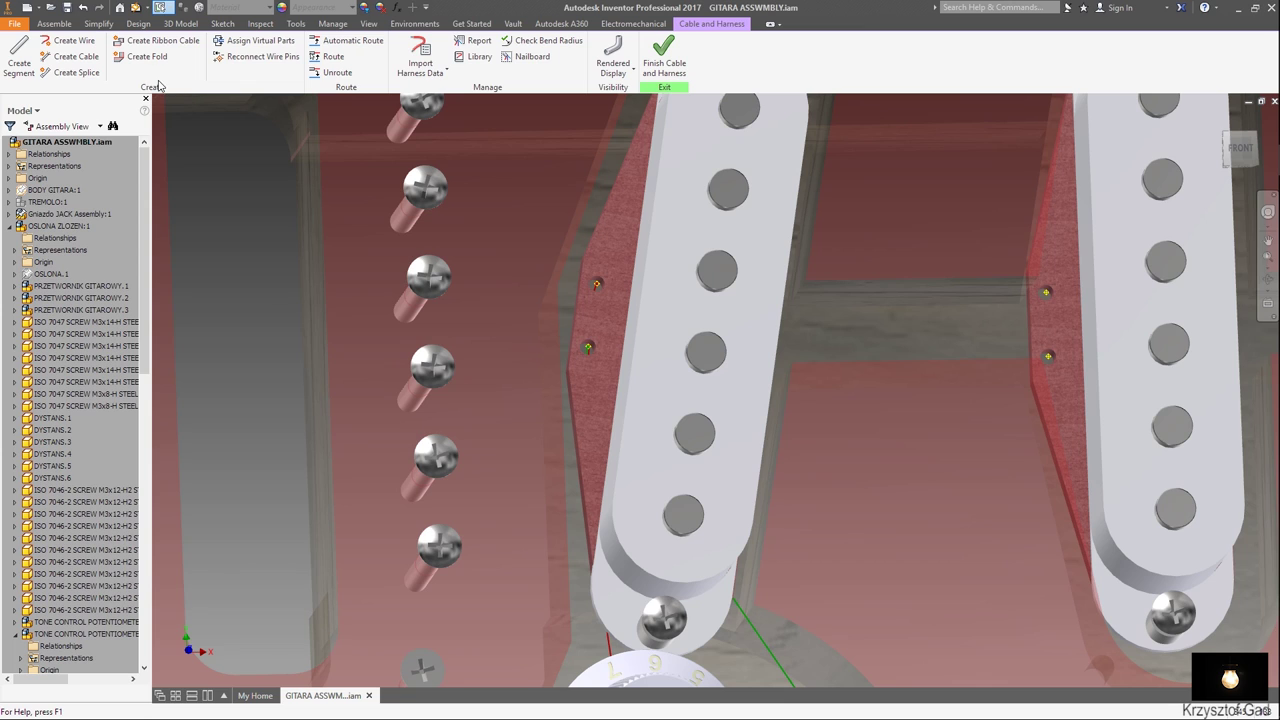
Create a harness segment from beside the Volume pot toward the pickups with 14 mm offset.
{"action": "left_click", "coordinate": [33, 62]}
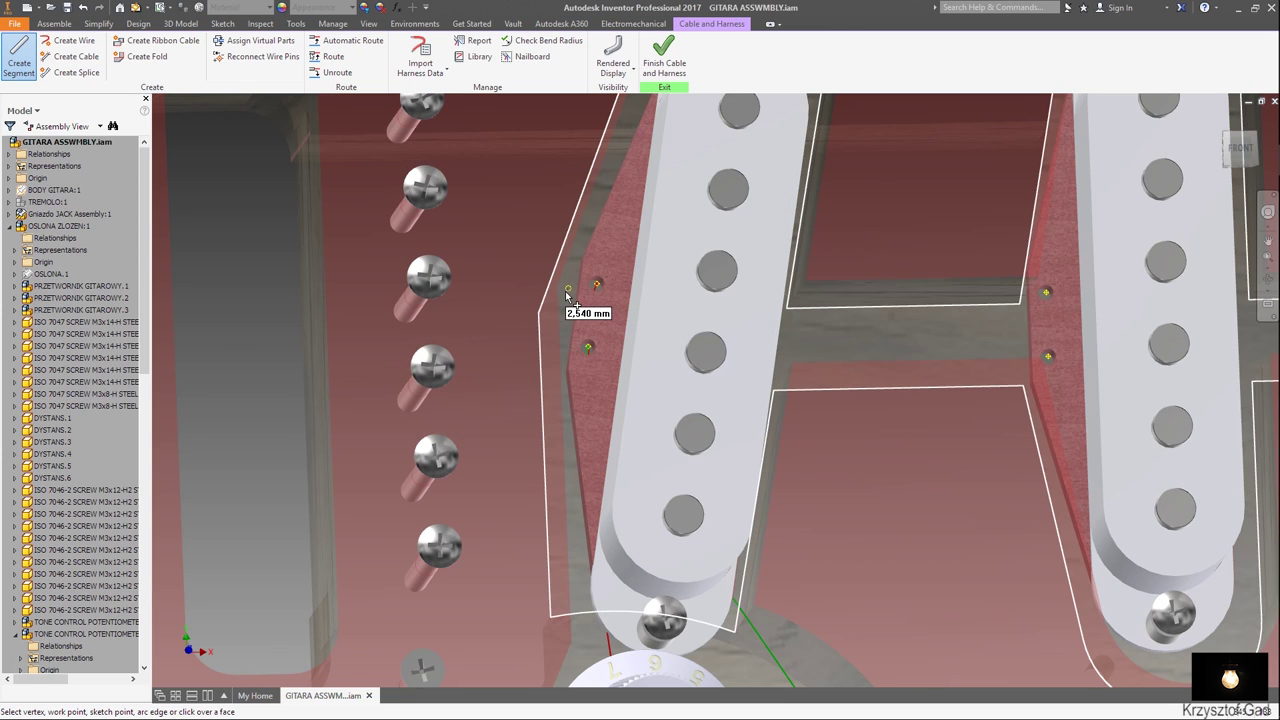
{"action": "scroll", "coordinate": [567, 299], "scroll_direction": "down", "scroll_amount": 3}
{"action": "scroll", "coordinate": [567, 299], "scroll_direction": "down", "scroll_amount": 3}
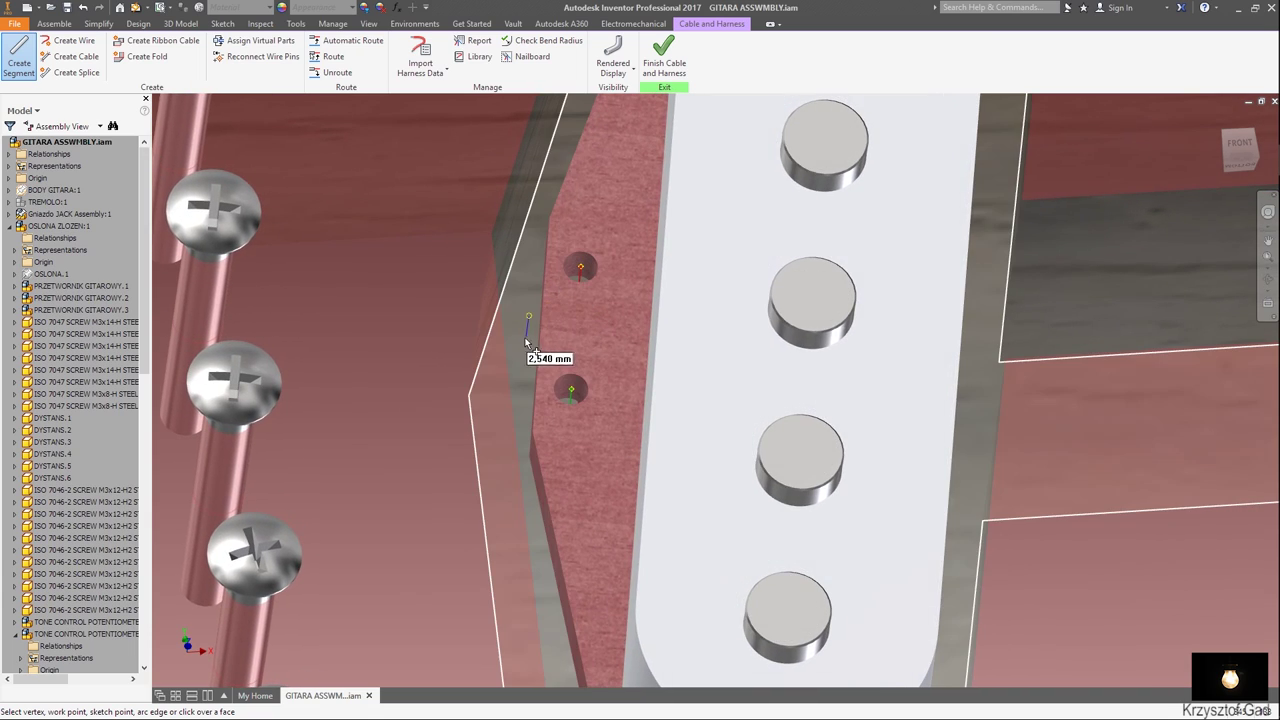
{"action": "mouse_move", "coordinate": [520, 341]}
{"action": "middle_mouse_down", "text": "shift"}
{"action": "mouse_move", "coordinate": [543, 363]}
{"action": "mouse_move", "coordinate": [549, 352]}
{"action": "mouse_move", "coordinate": [659, 395]}
{"action": "mouse_move", "coordinate": [646, 390]}
{"action": "mouse_move", "coordinate": [643, 414]}
{"action": "mouse_move", "coordinate": [651, 405]}
{"action": "mouse_move", "coordinate": [629, 405]}
{"action": "middle_mouse_up", "text": "shift"}
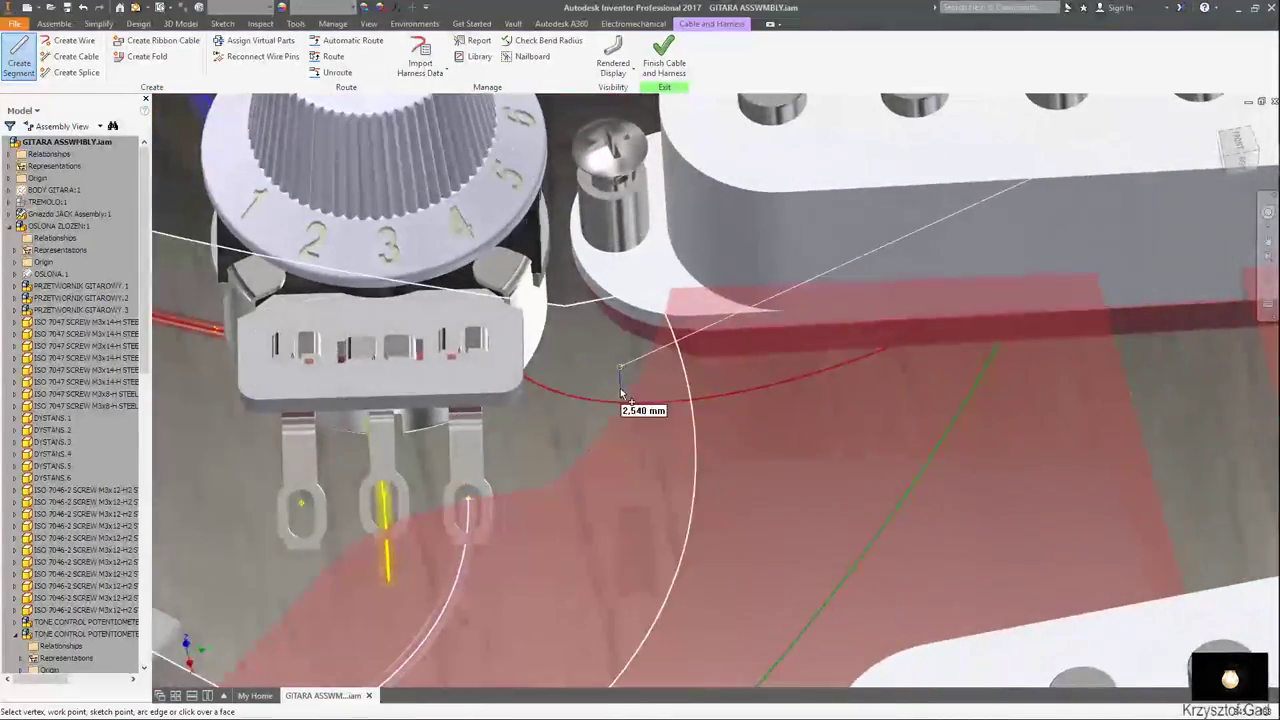
{"action": "right_click", "coordinate": [604, 382]}
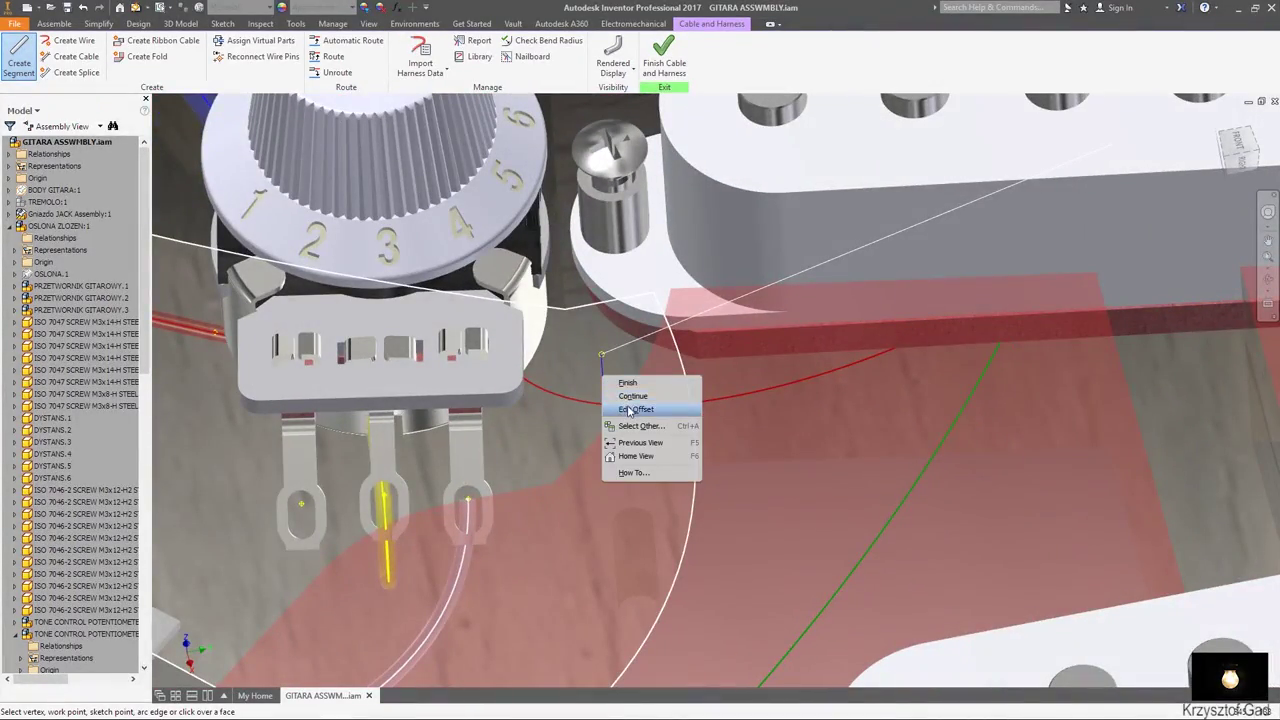
{"action": "left_click", "coordinate": [628, 408]}
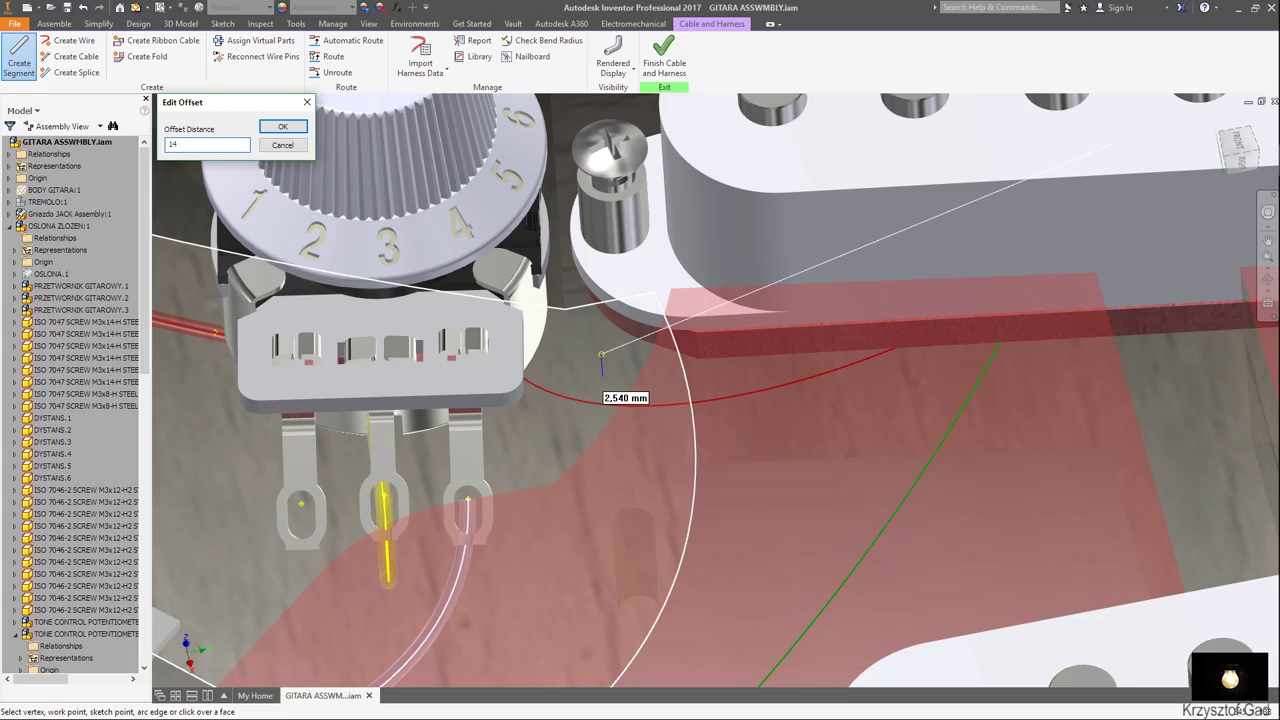
{"action": "key", "text": "Return"}
{"action": "middle_click_drag", "start_coordinate": [640, 420], "coordinate": [575, 400], "text": "shift"}
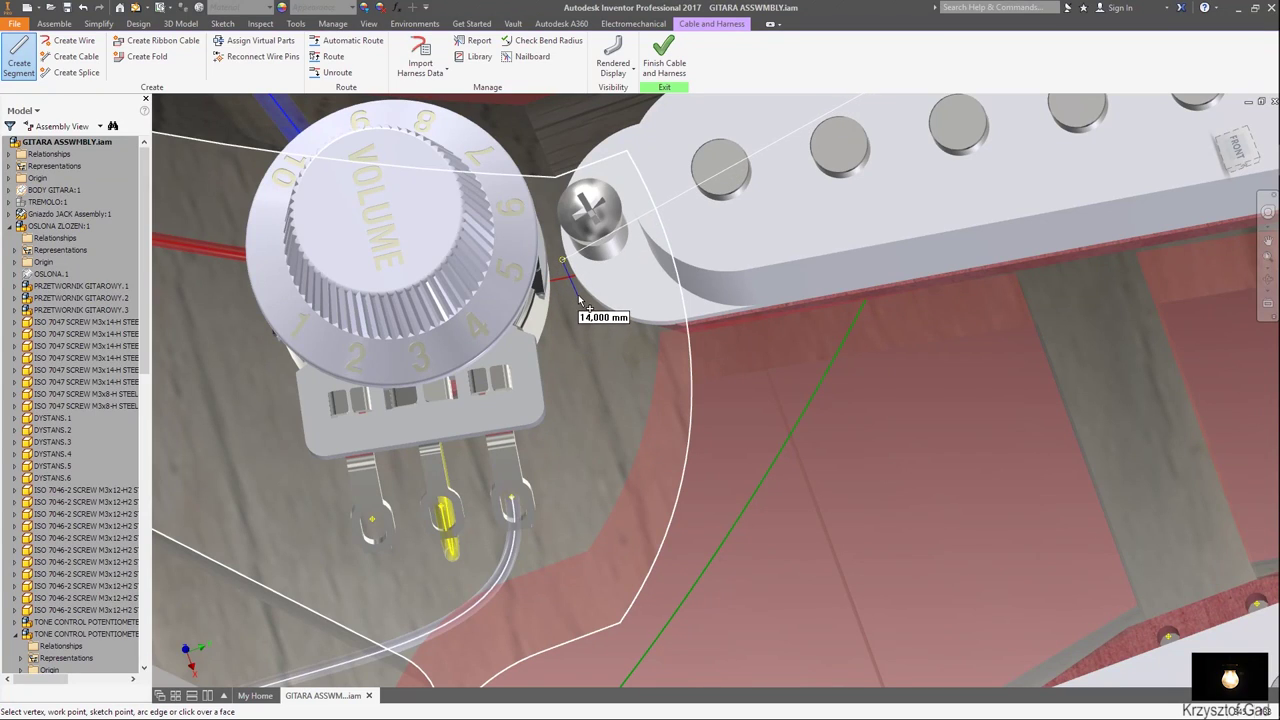
{"action": "middle_click_drag", "start_coordinate": [578, 300], "coordinate": [563, 293], "text": "shift"}
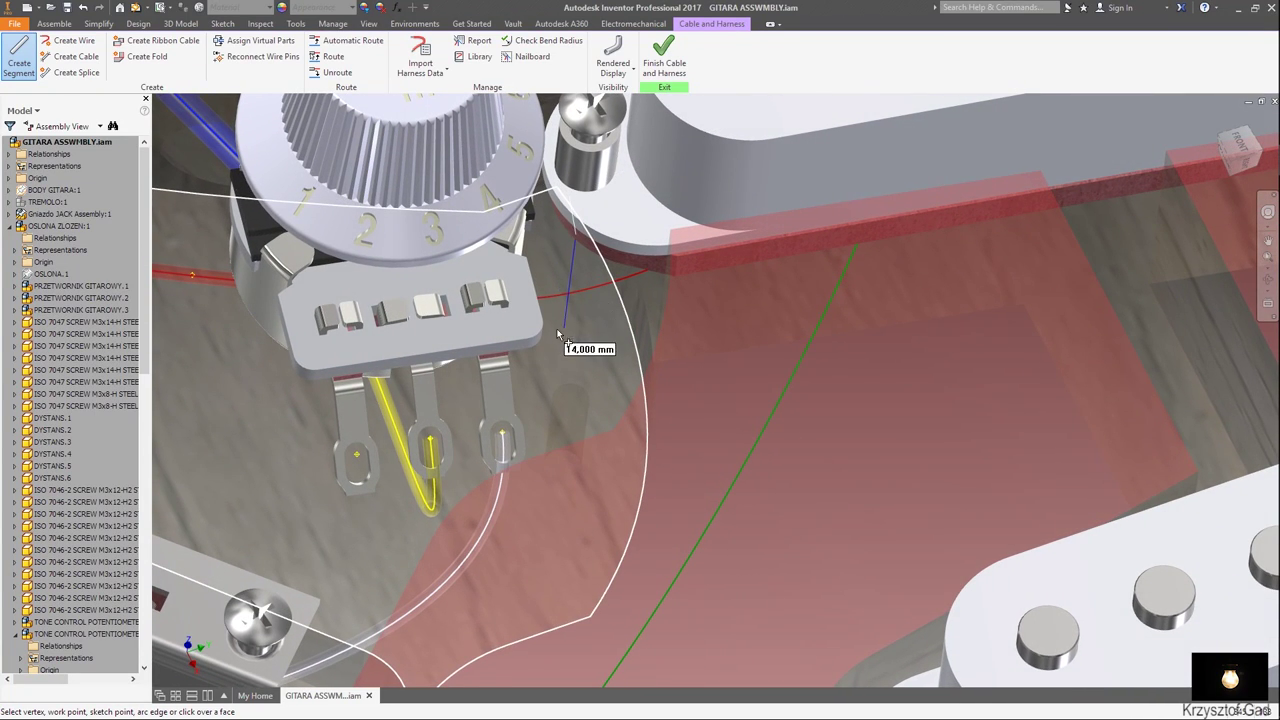
{"action": "right_click", "coordinate": [549, 319]}
{"action": "left_click", "coordinate": [564, 322]}
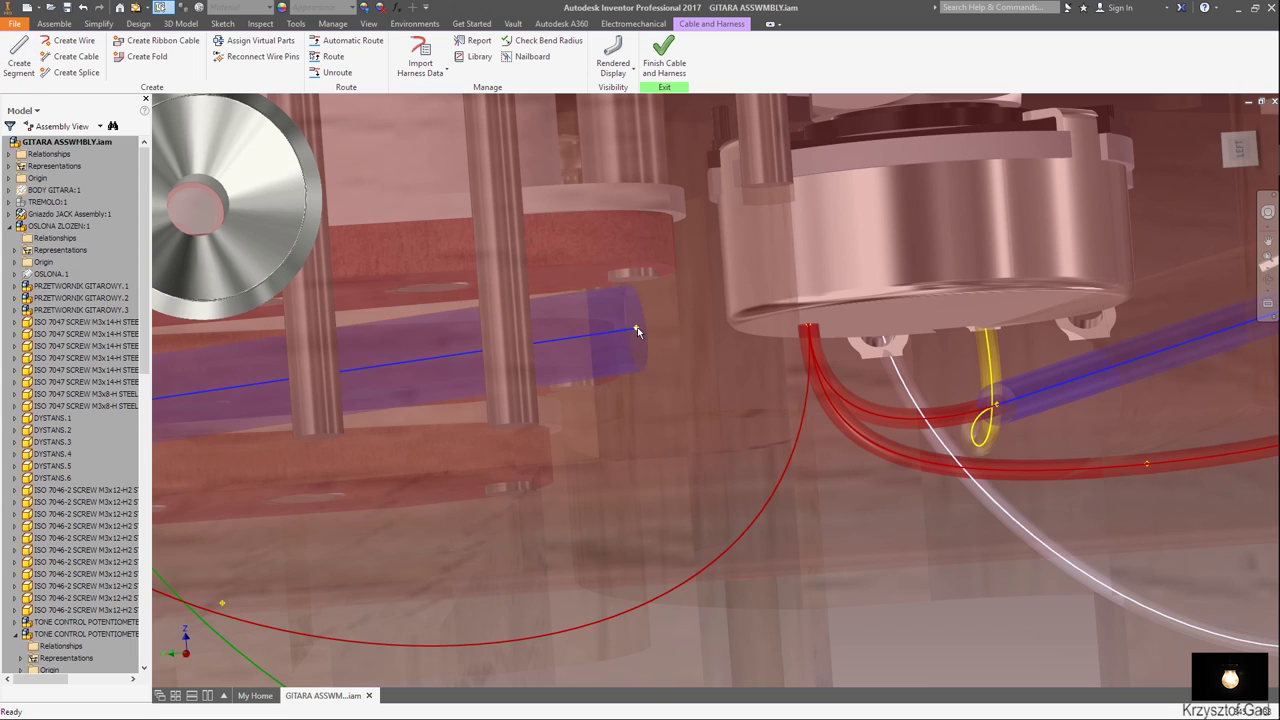
Lower the segment's end point about 1.6 mm along Z.
{"action": "right_click", "coordinate": [637, 331]}
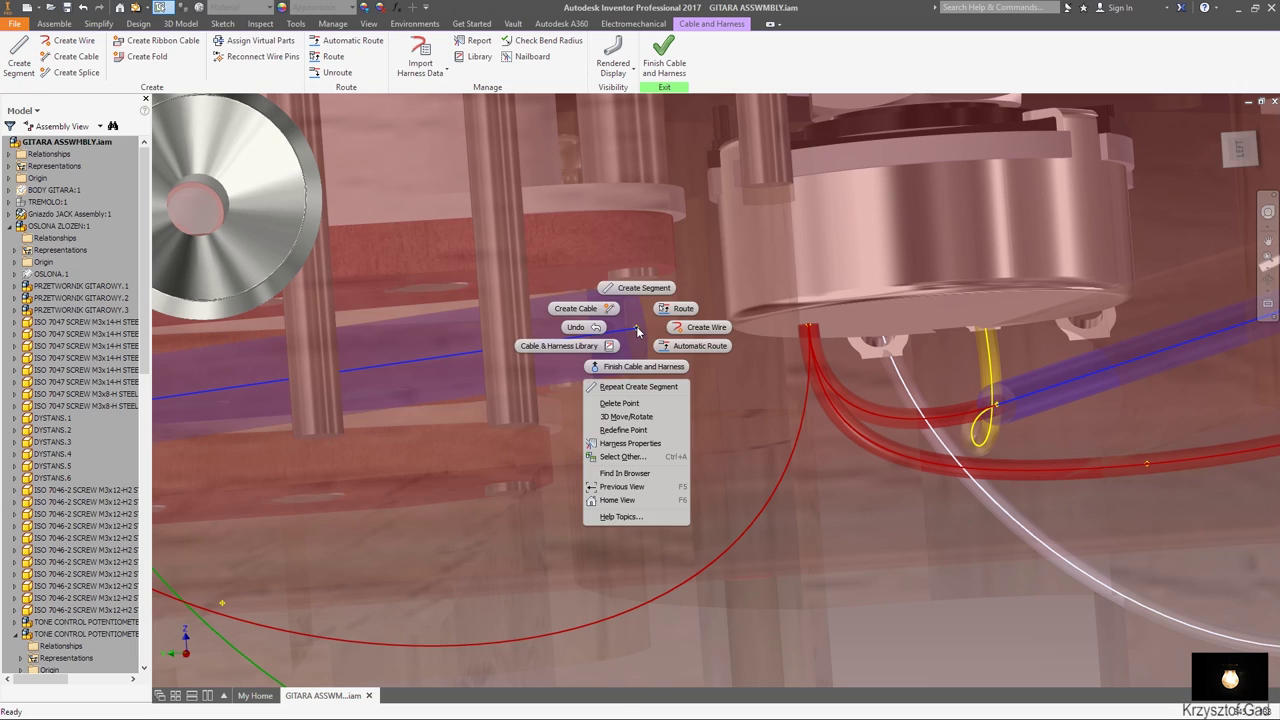
{"action": "left_click", "coordinate": [660, 418]}
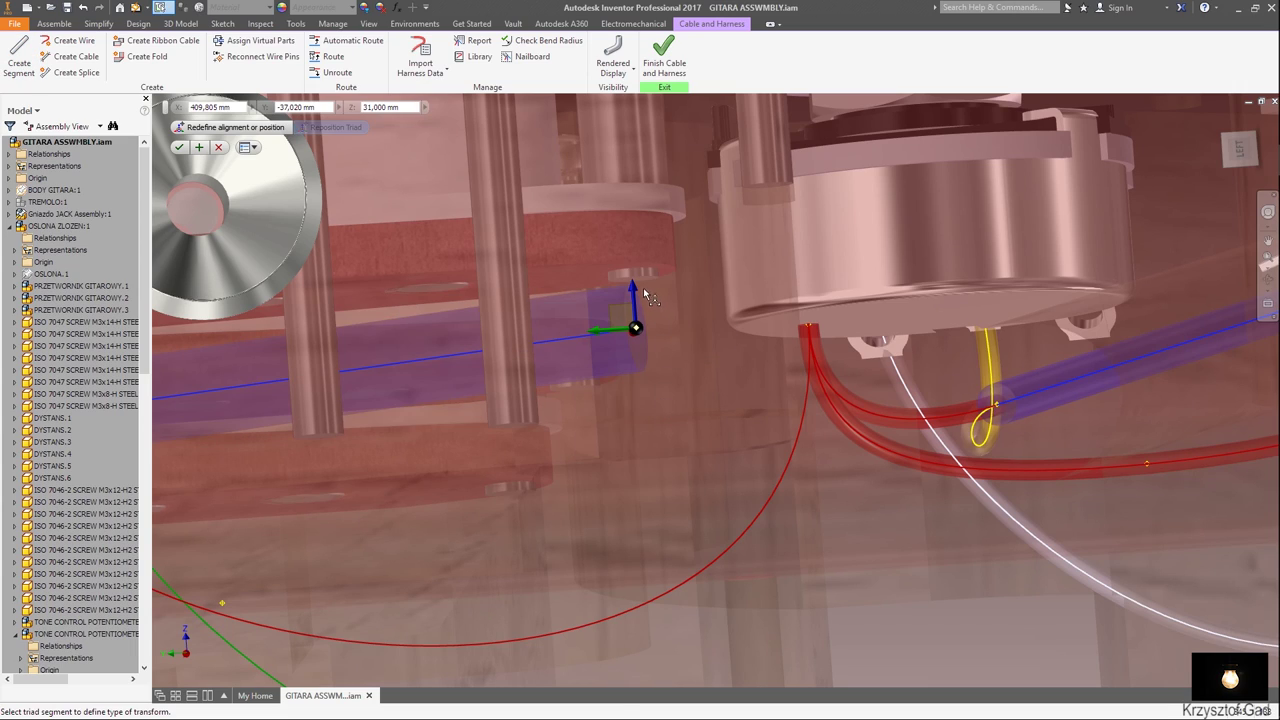
{"action": "left_click_drag", "start_coordinate": [637, 289], "coordinate": [652, 343]}
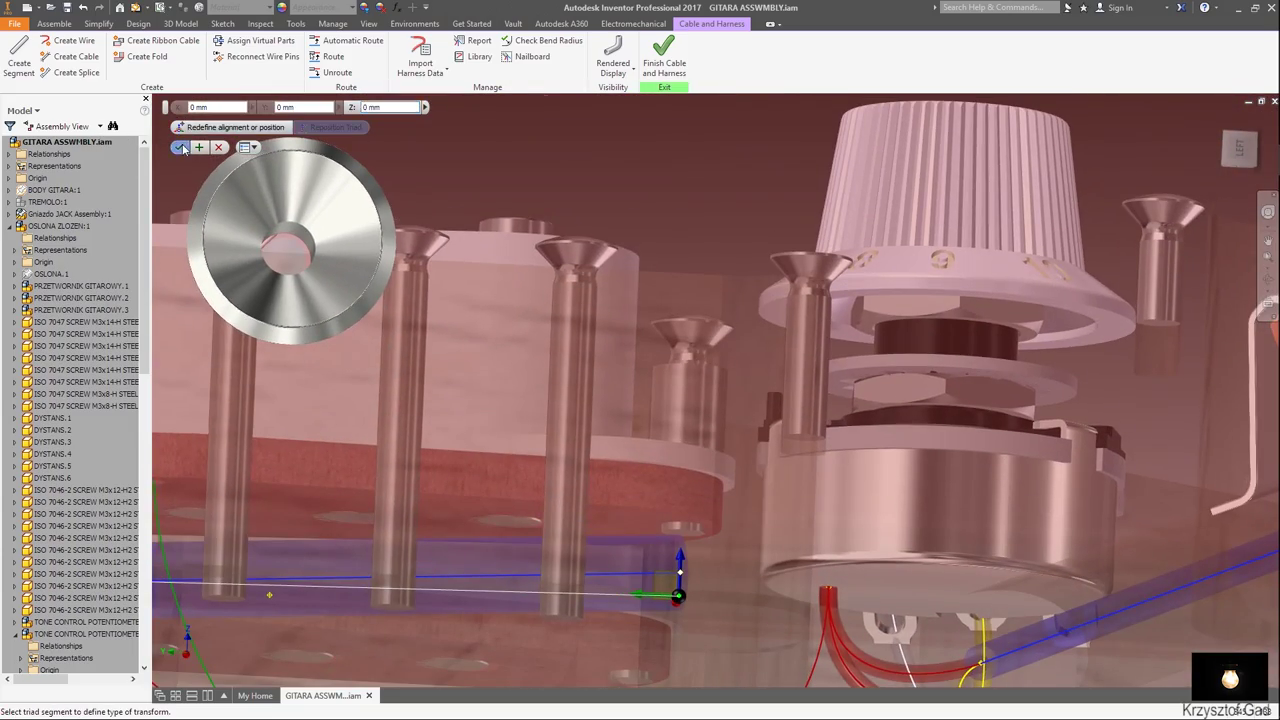
{"action": "left_click", "coordinate": [181, 147]}
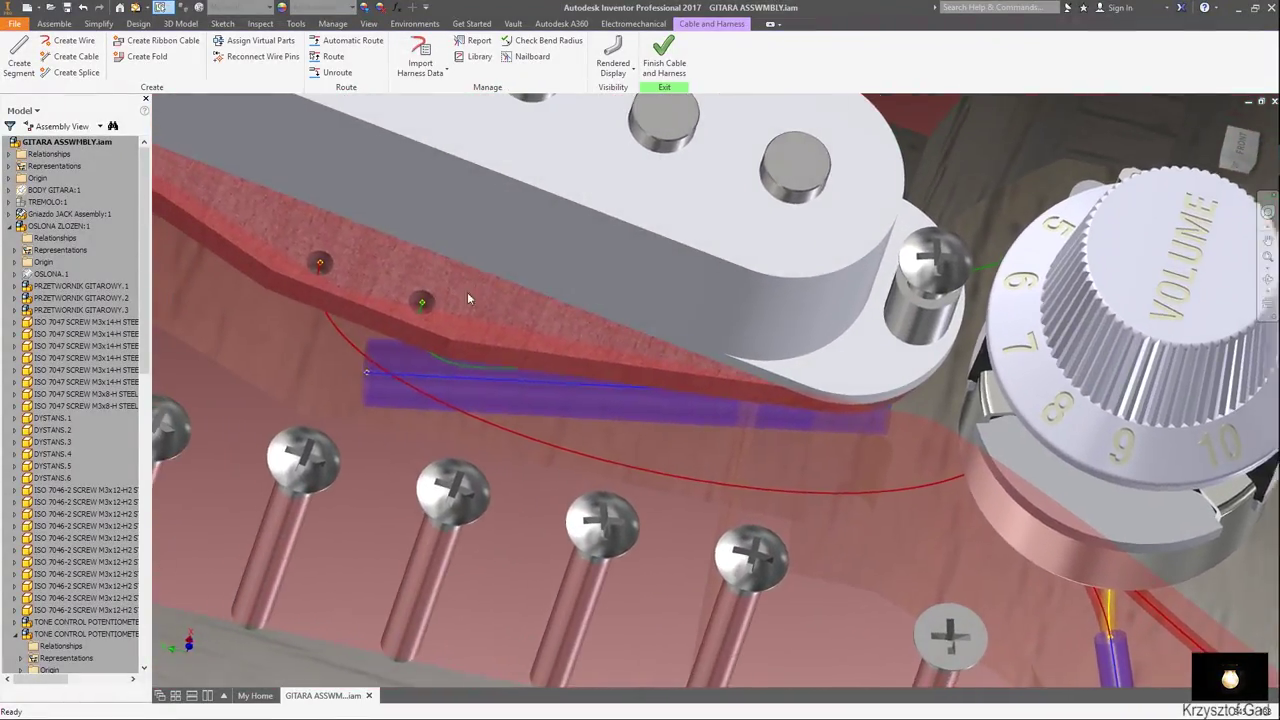
Slide the segment's other end point along the pickup edge to align with the wires.
{"action": "right_click", "coordinate": [383, 377]}
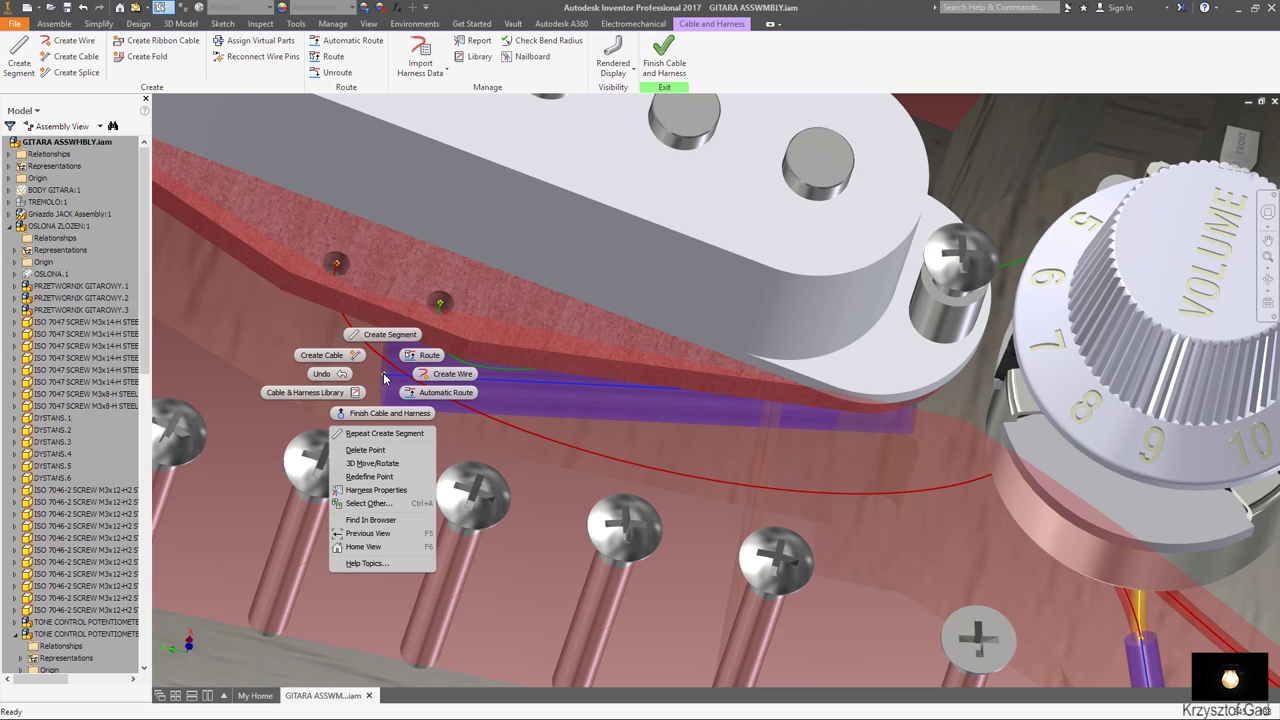
{"action": "left_click", "coordinate": [395, 465]}
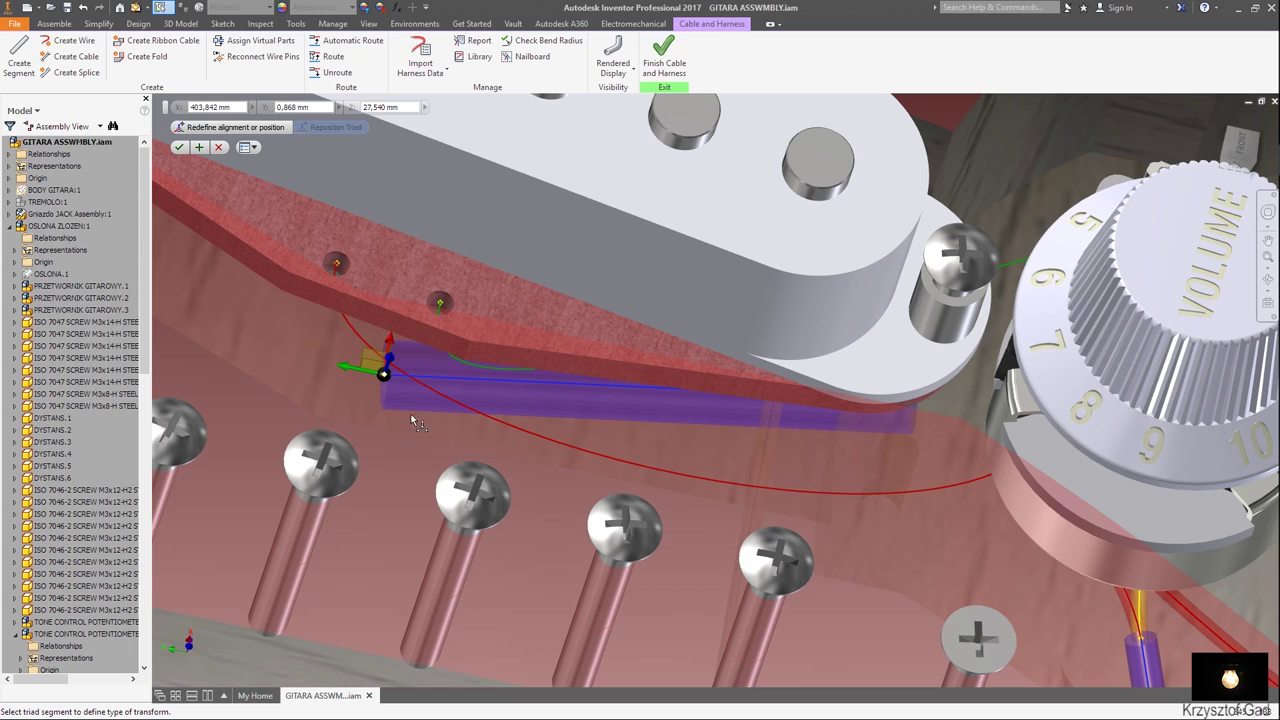
{"action": "left_click", "coordinate": [401, 315]}
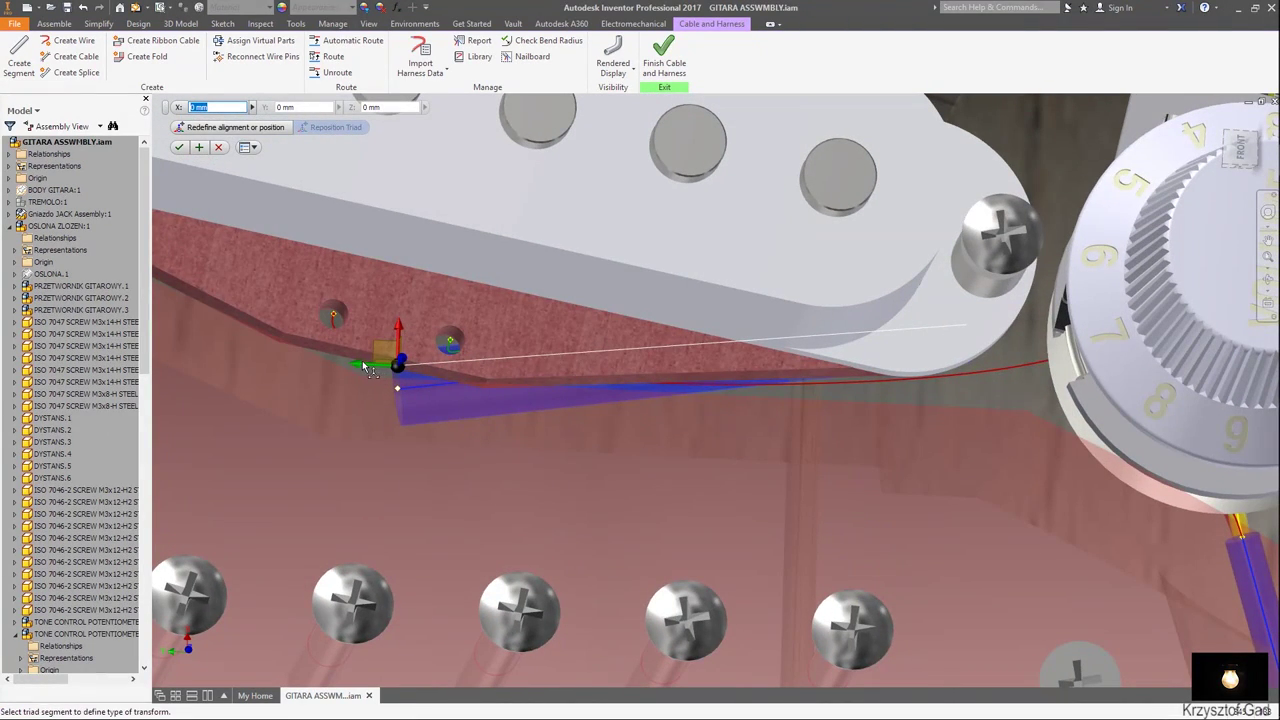
{"action": "left_click_drag", "start_coordinate": [365, 361], "coordinate": [472, 364]}
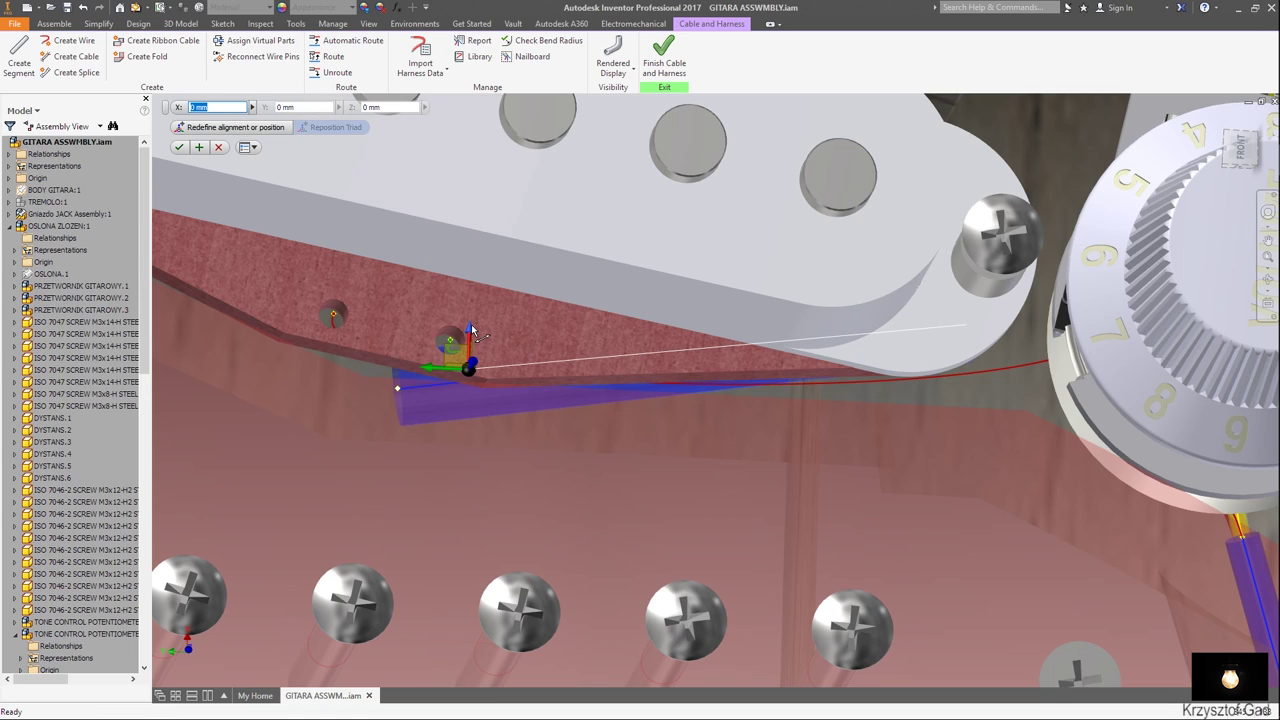
{"action": "type", "text": "1"}
{"action": "key", "text": "Return"}
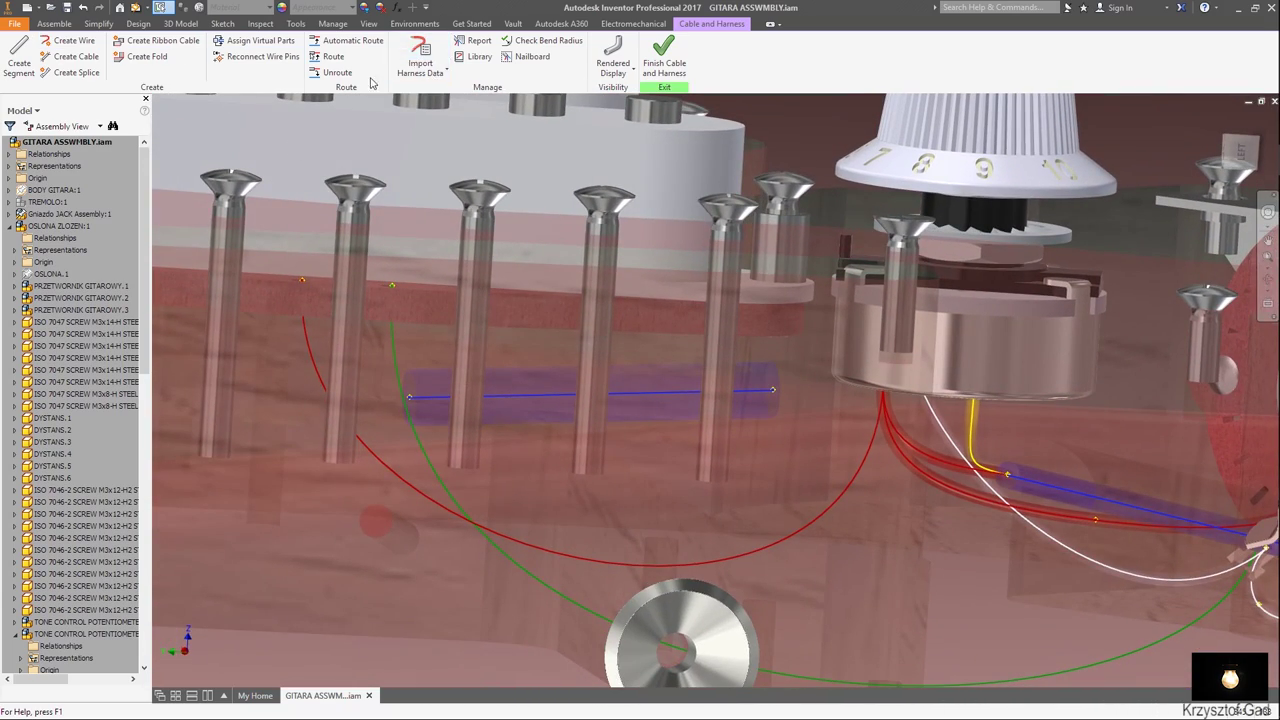
Route the red and green pickup wires into the new harness segment with Single Segment (Manual) routing.
{"action": "left_click", "coordinate": [340, 58]}
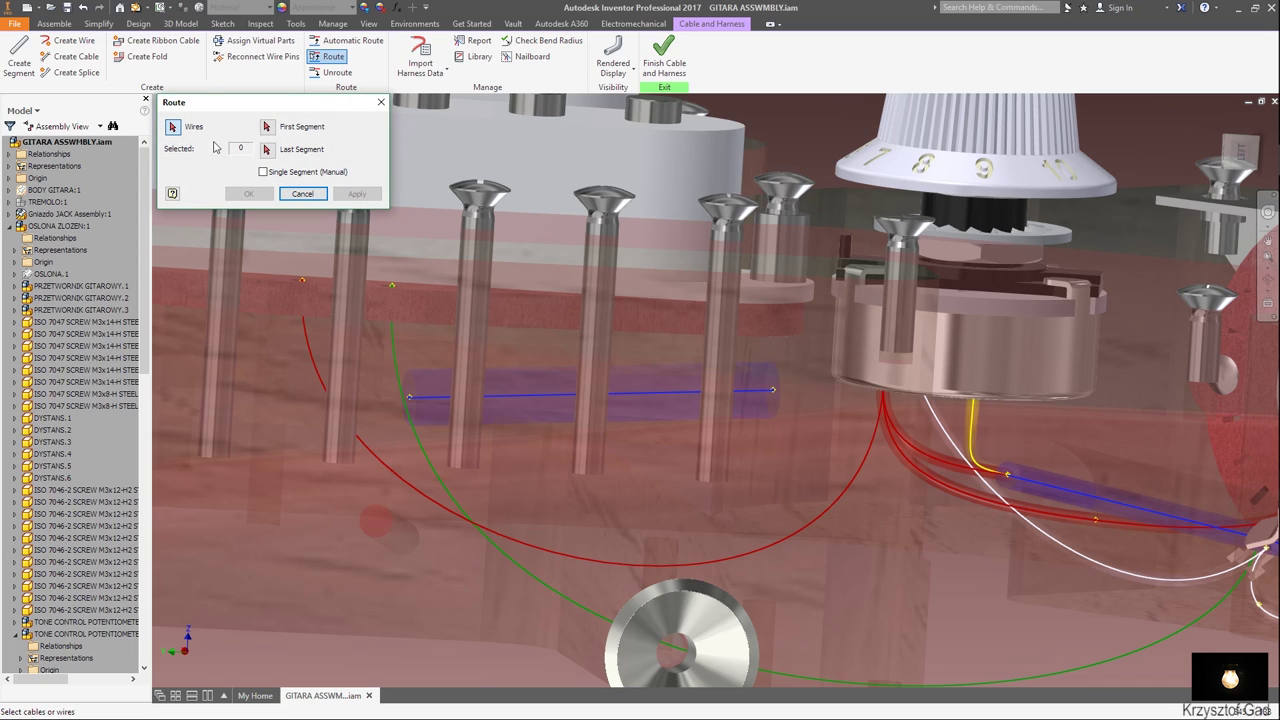
{"action": "left_click", "coordinate": [505, 556]}
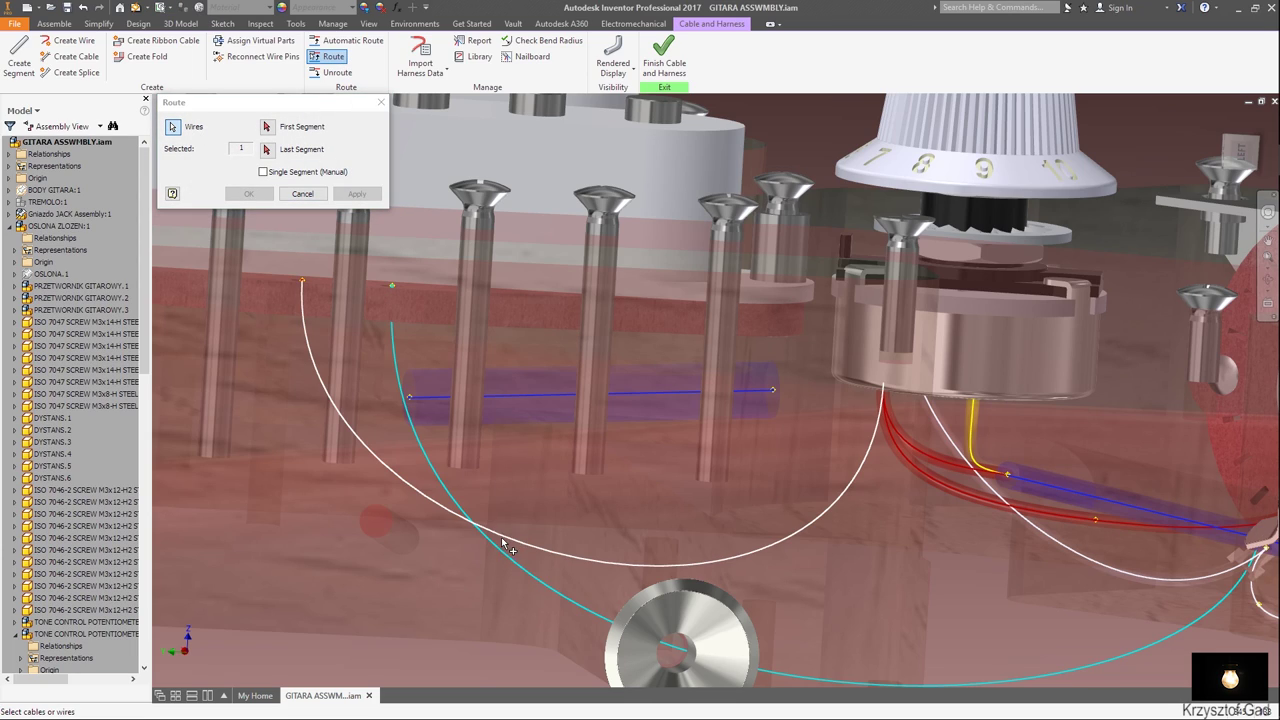
{"action": "left_click", "coordinate": [508, 543]}
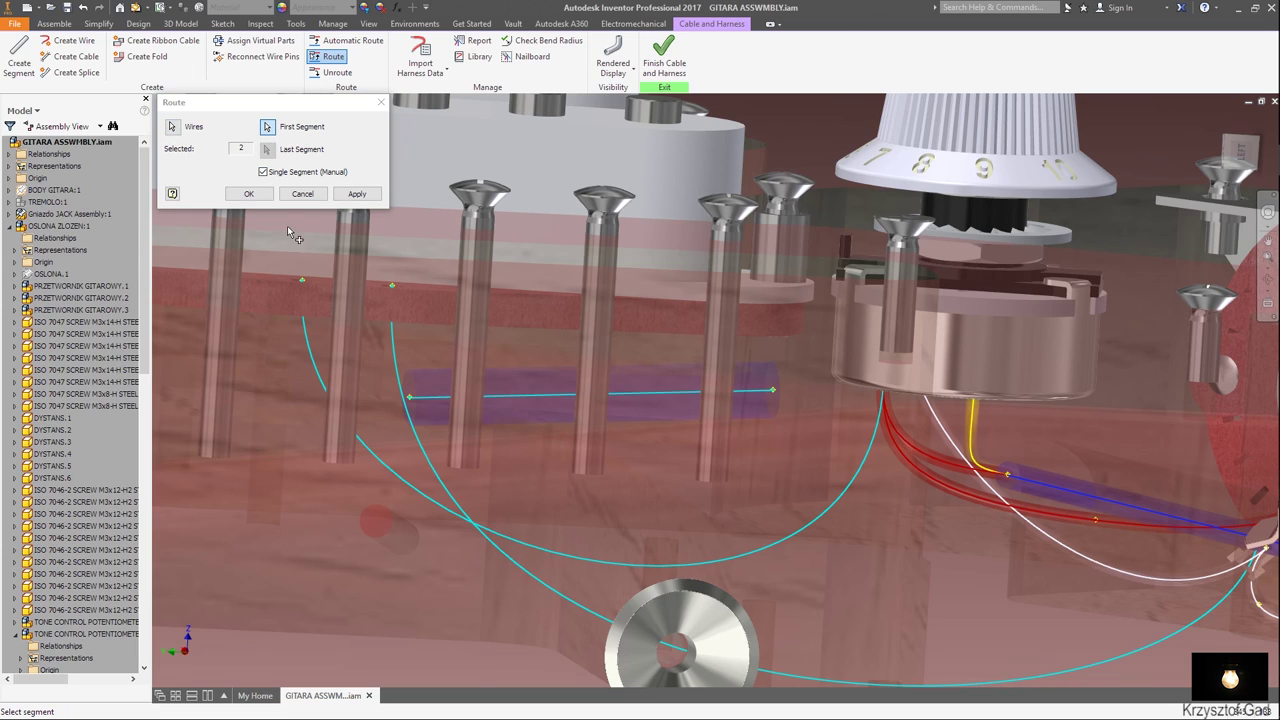
{"action": "left_click", "coordinate": [256, 199]}
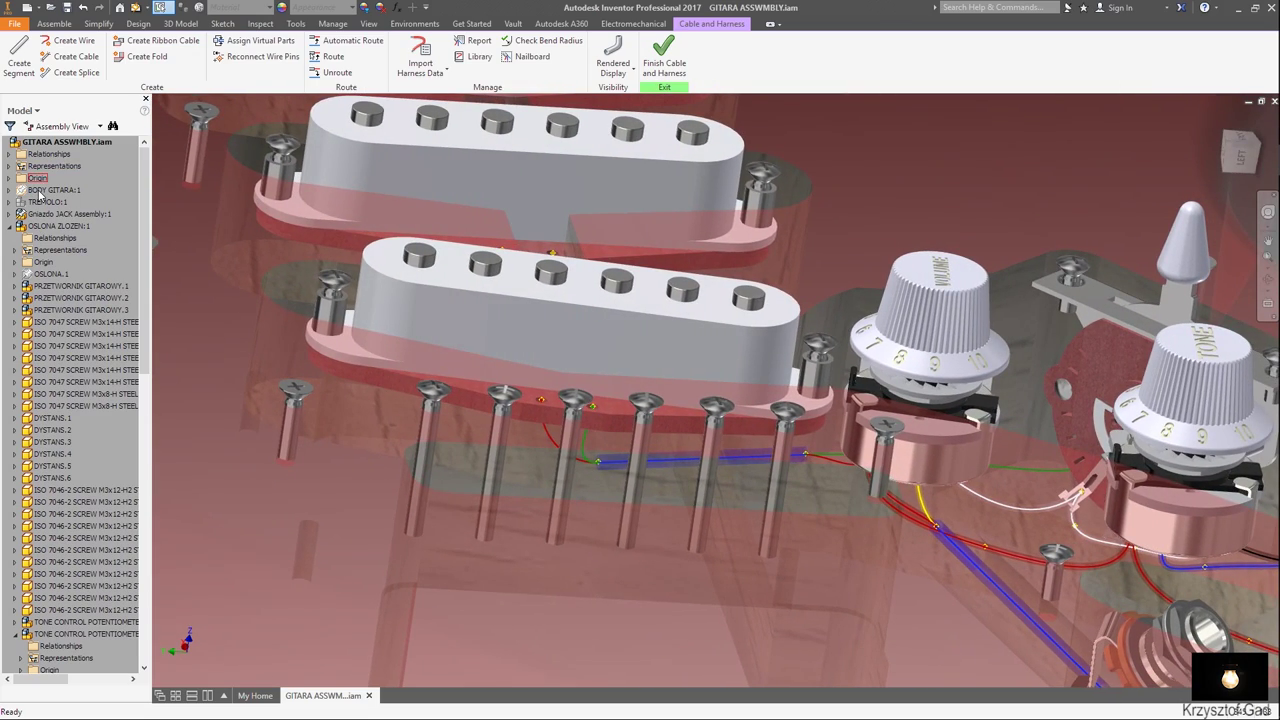
Hide BODY GITARA:1 and add a new point on the red wire where it leaves the pickup.
{"action": "right_click", "coordinate": [40, 192]}
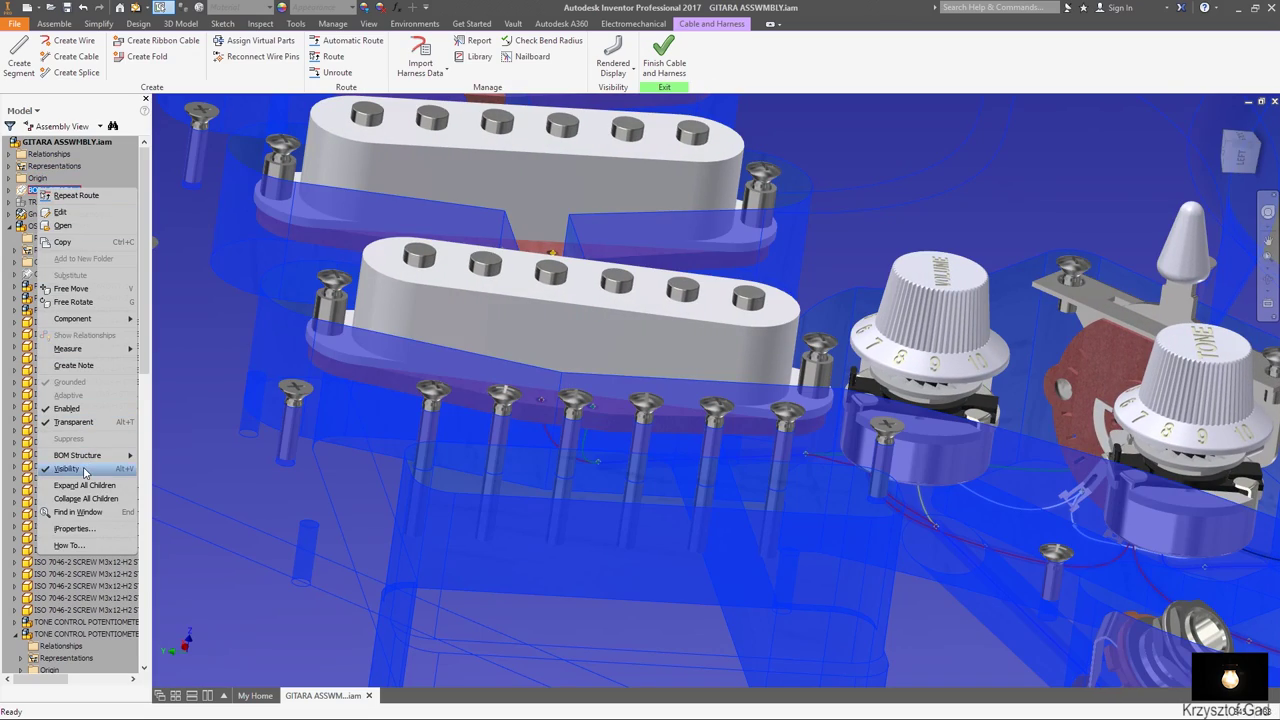
{"action": "left_click", "coordinate": [84, 469]}
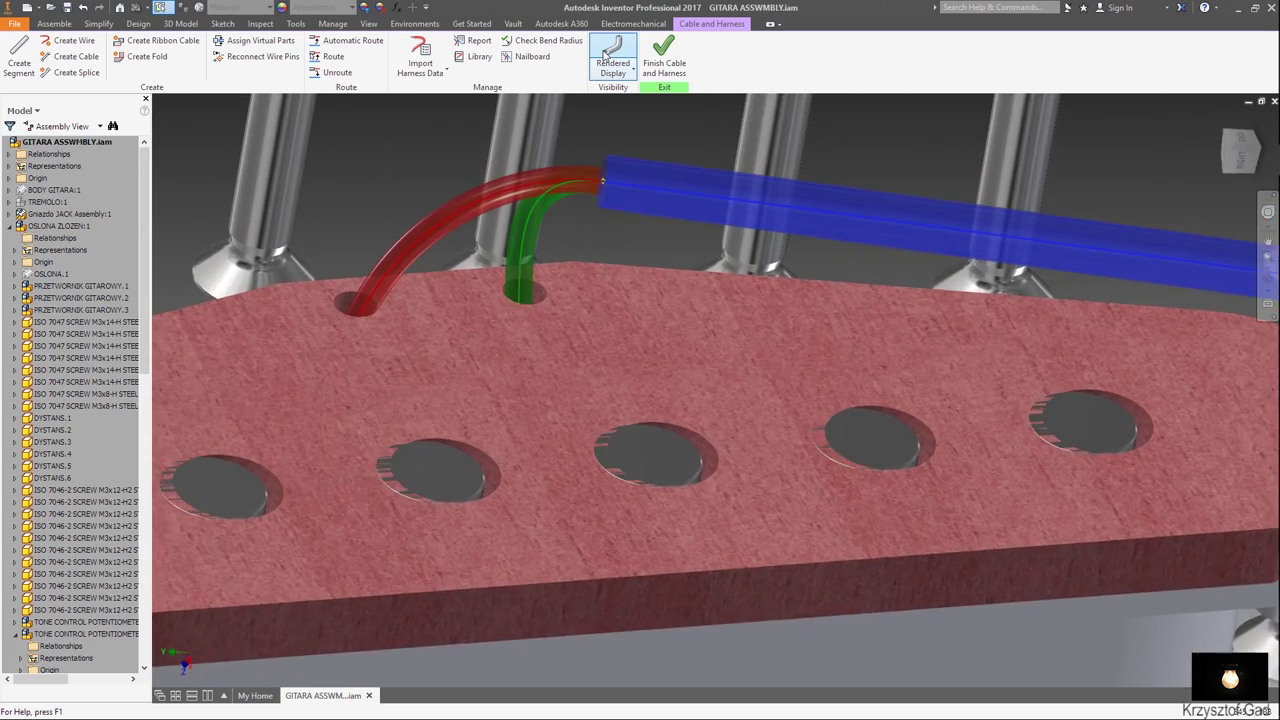
{"action": "right_click", "coordinate": [455, 288]}
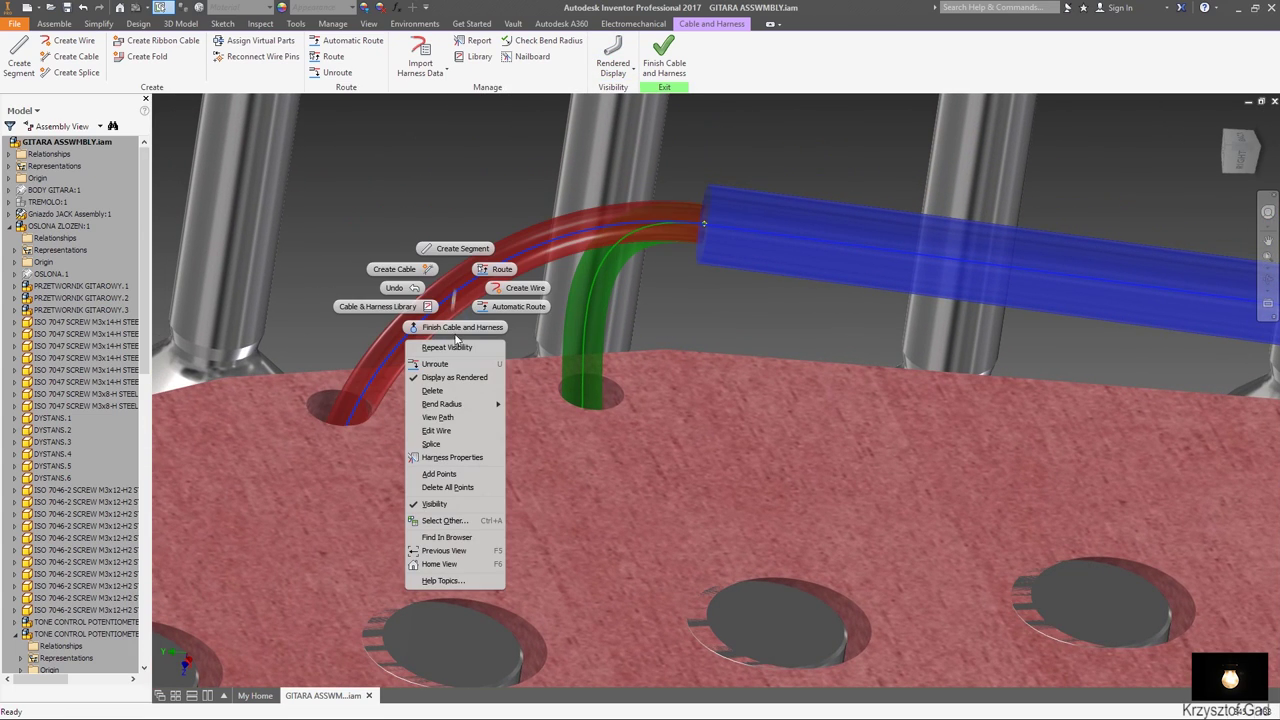
{"action": "left_click", "coordinate": [434, 503]}
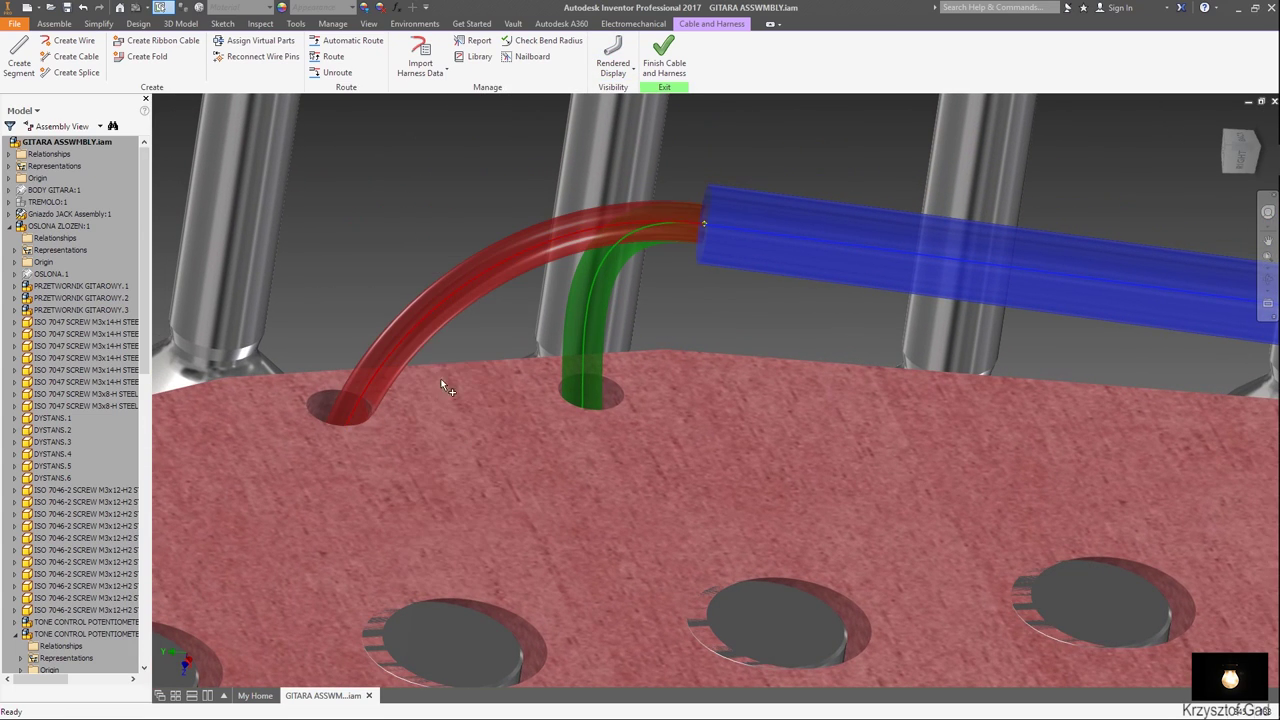
{"action": "left_click", "coordinate": [452, 290]}
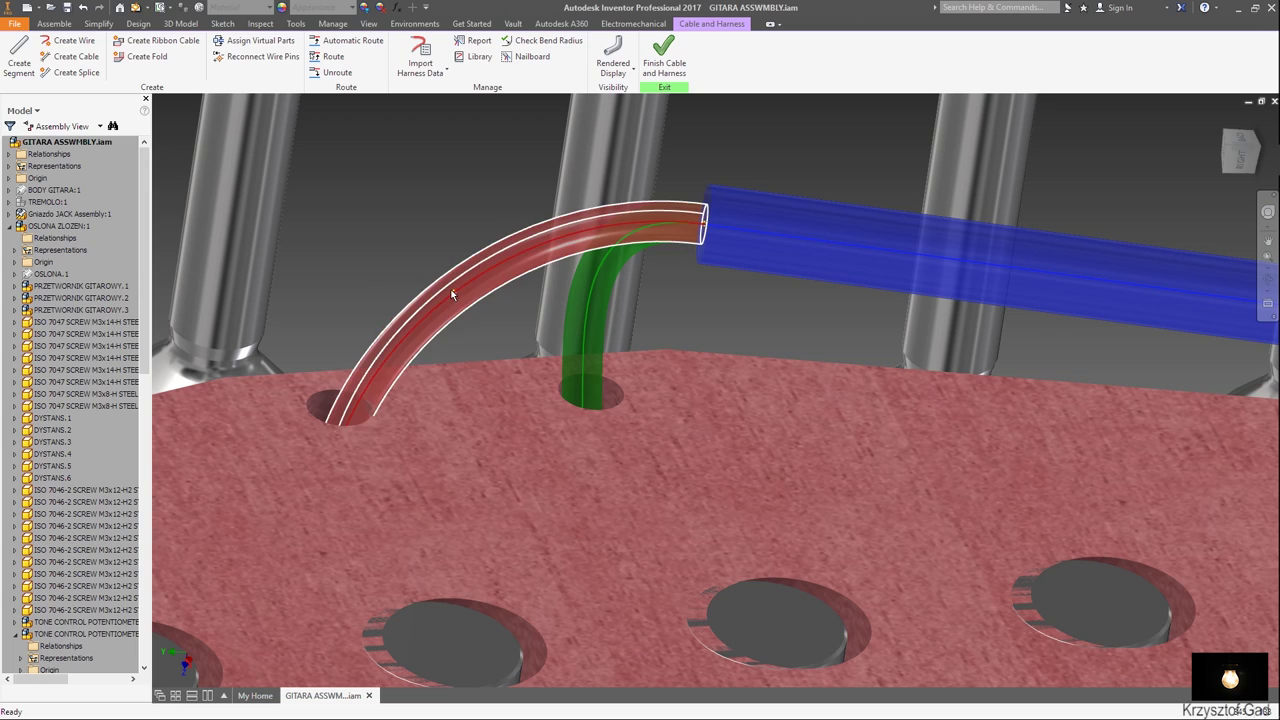
Move the new red-wire point slightly along one axis with 3D Move/Rotate to loosen the bend.
{"action": "right_click", "coordinate": [452, 293]}
{"action": "key", "text": "Escape"}
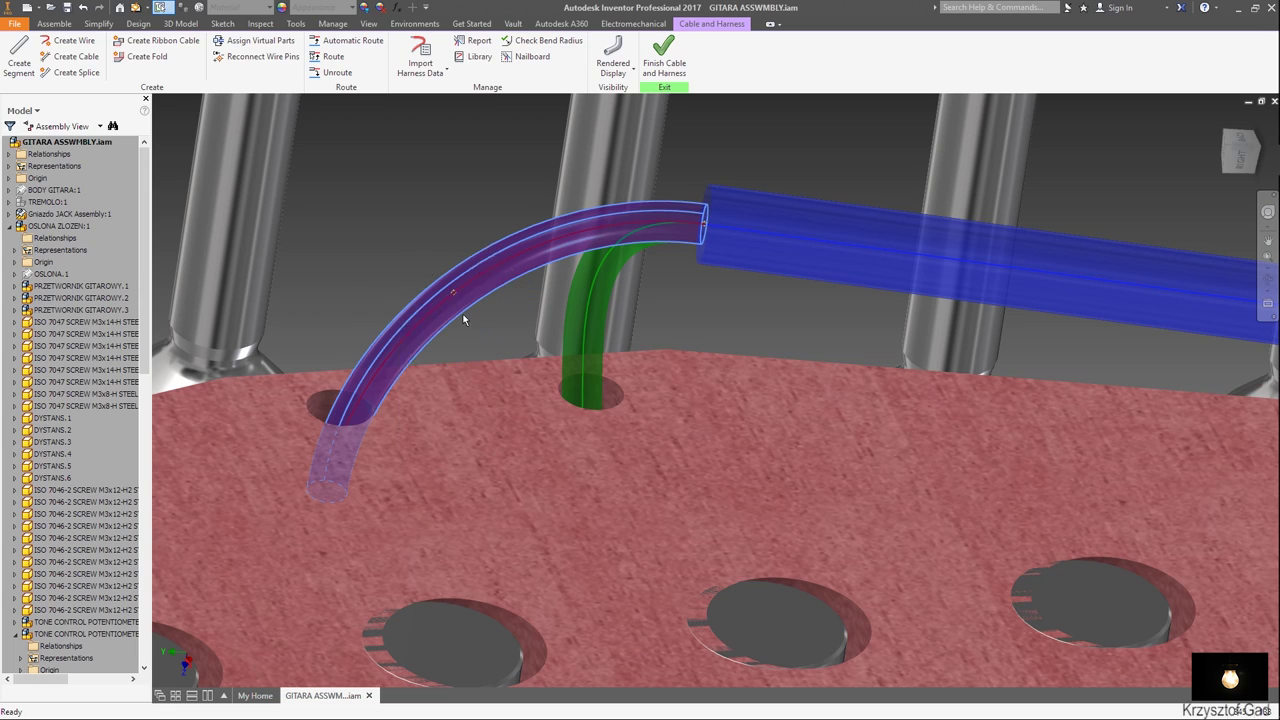
{"action": "right_click", "coordinate": [454, 293]}
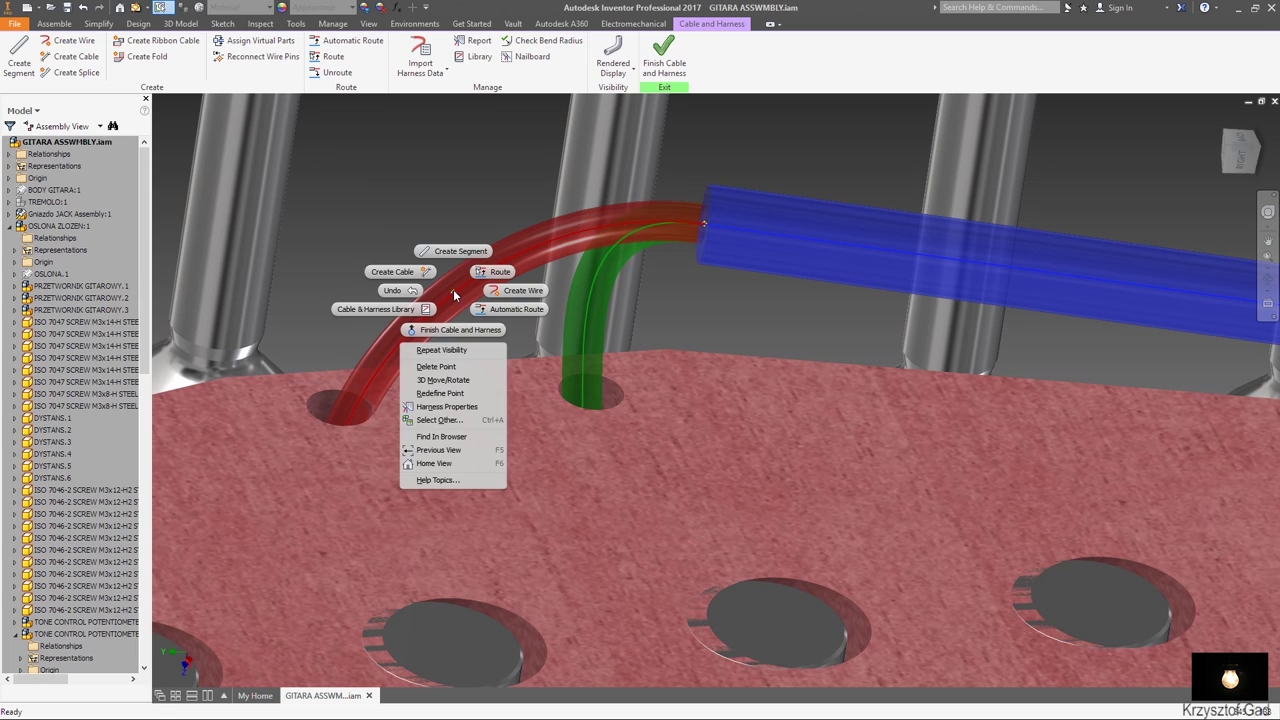
{"action": "left_click", "coordinate": [474, 380]}
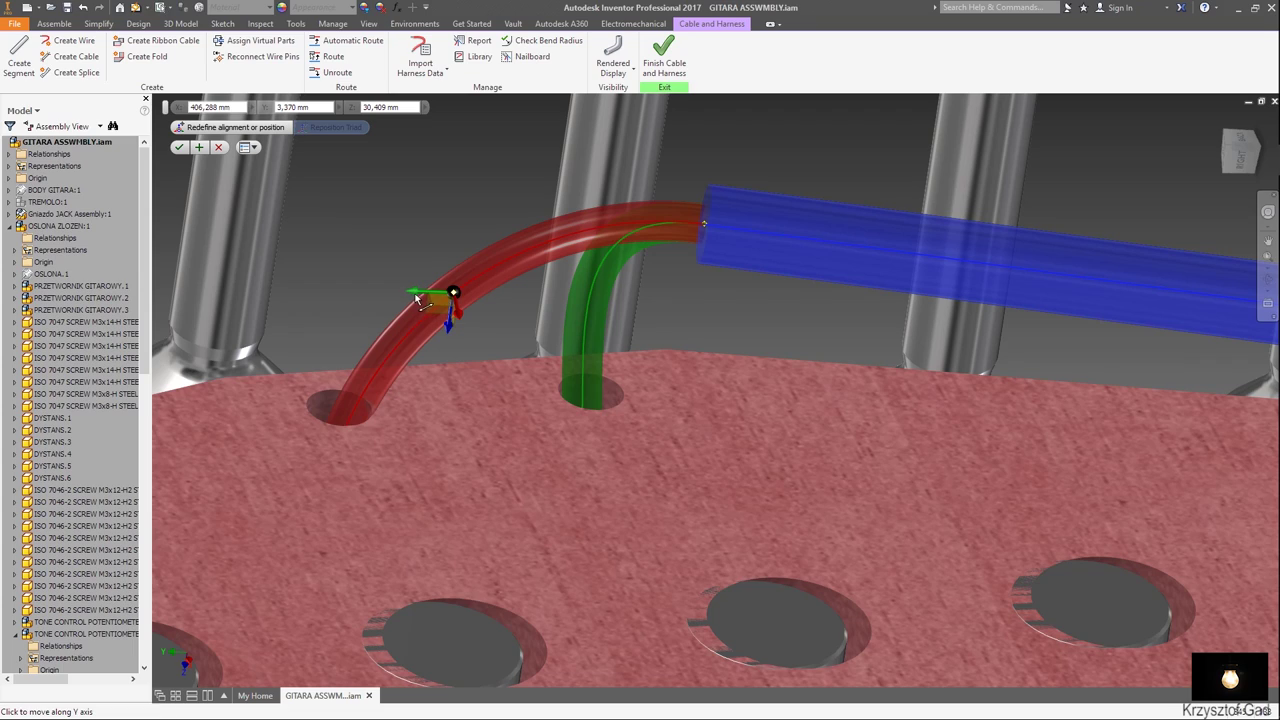
{"action": "left_click", "coordinate": [415, 294]}
{"action": "left_click_drag", "start_coordinate": [365, 293], "coordinate": [365, 295]}
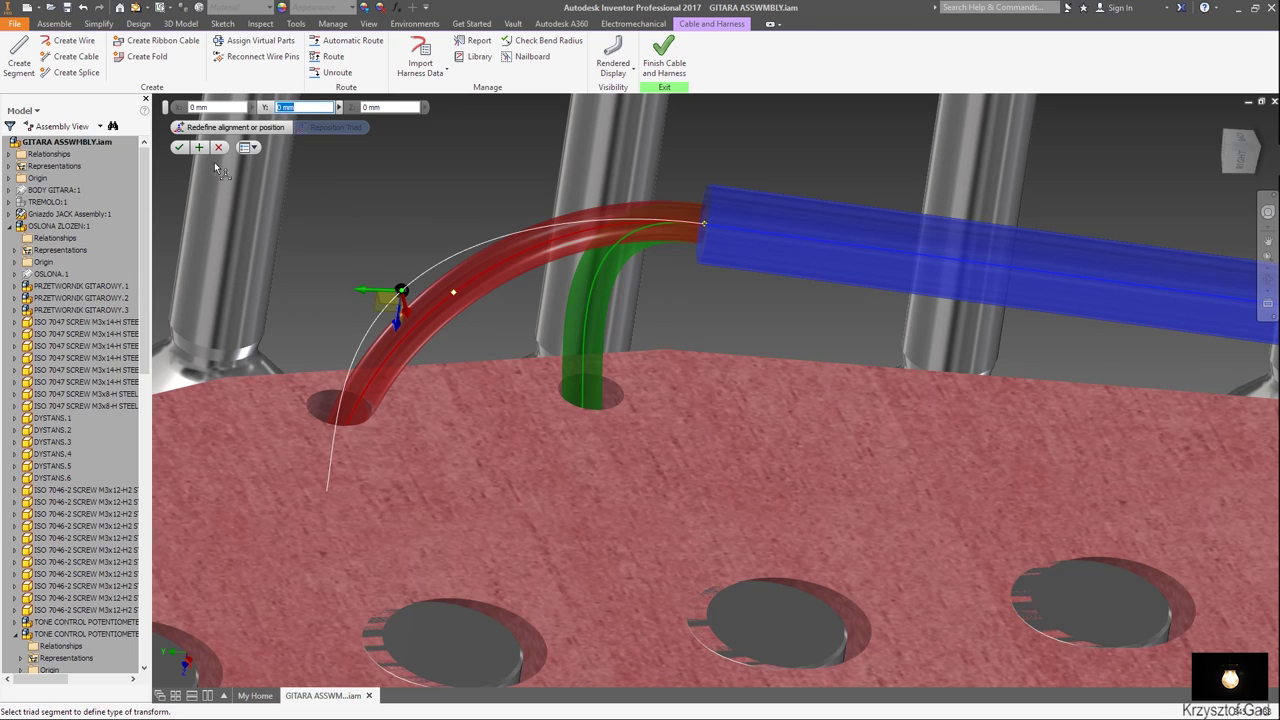
{"action": "left_click", "coordinate": [180, 147]}
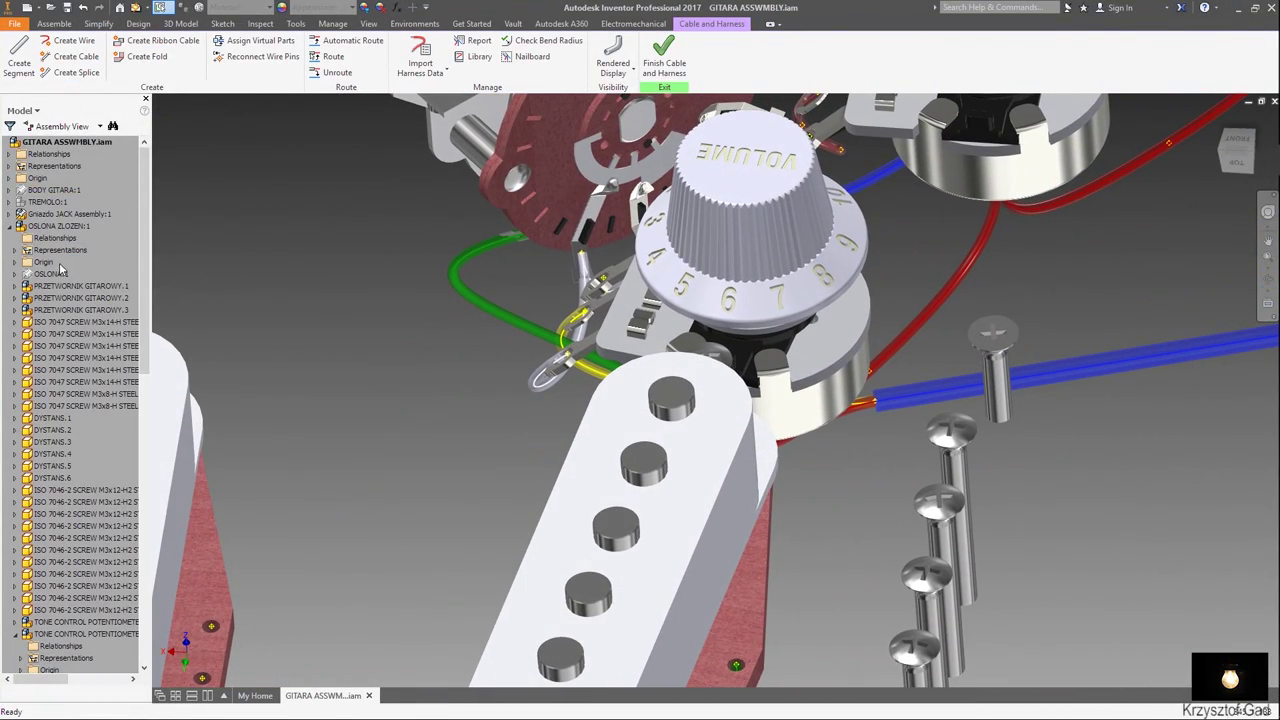
Show the guitar body again and add a new point on the green pickup wire.
{"action": "right_click", "coordinate": [60, 190]}
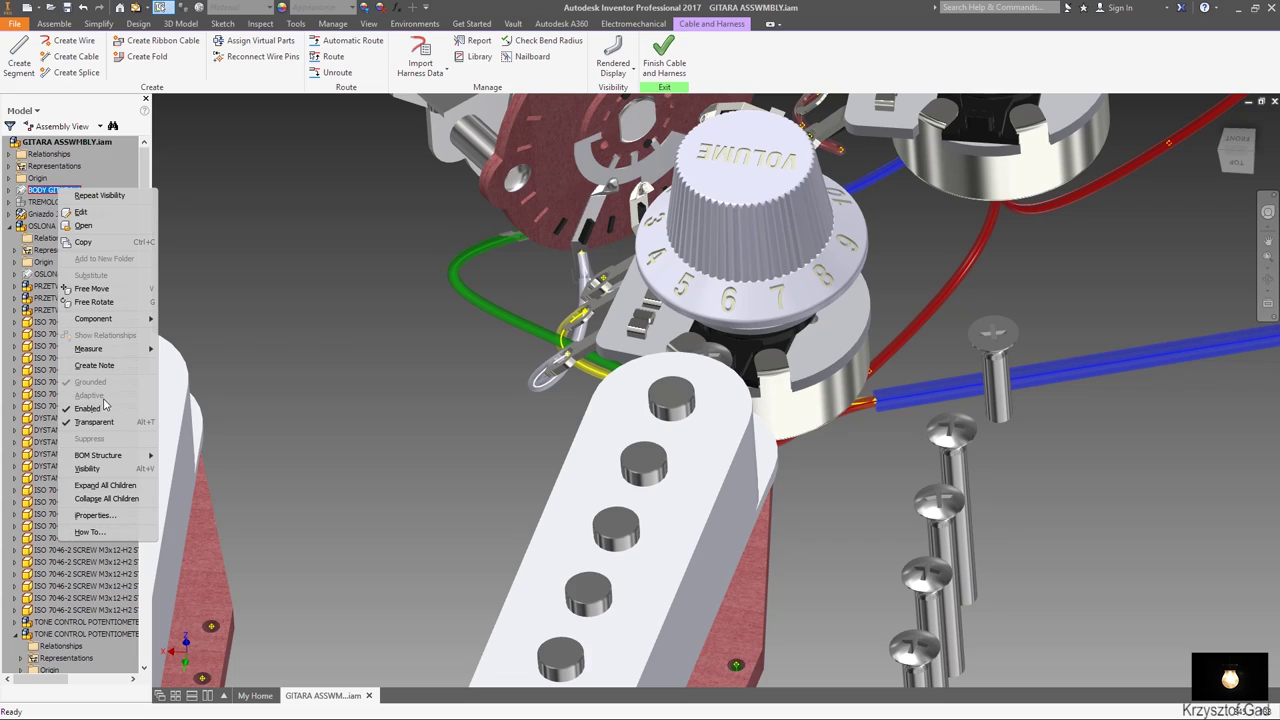
{"action": "left_click", "coordinate": [118, 468]}
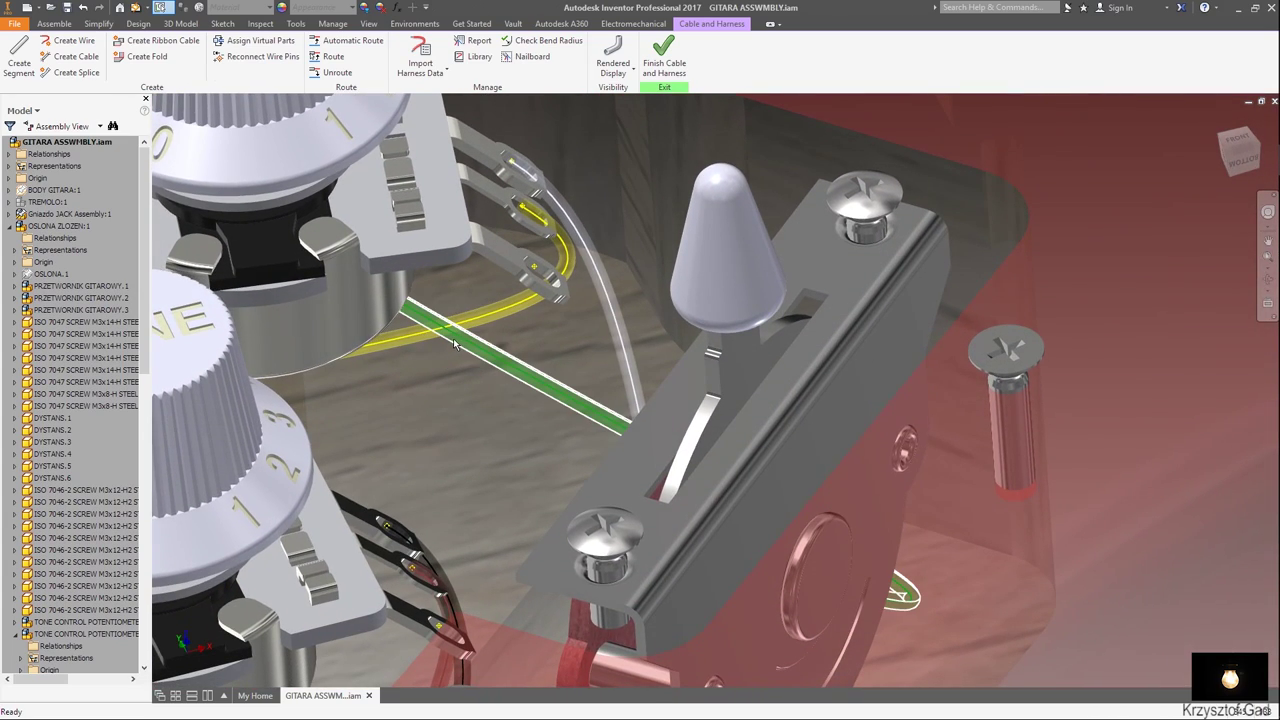
{"action": "right_click", "coordinate": [458, 342]}
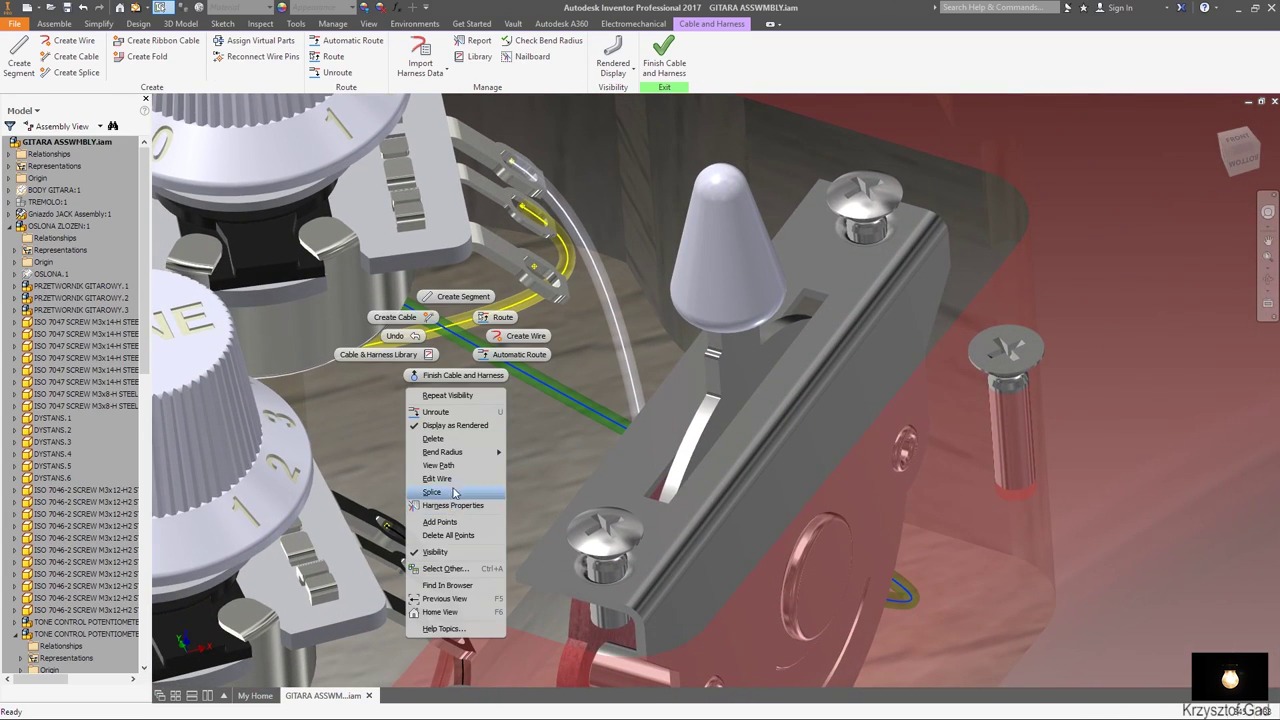
{"action": "left_click", "coordinate": [461, 524]}
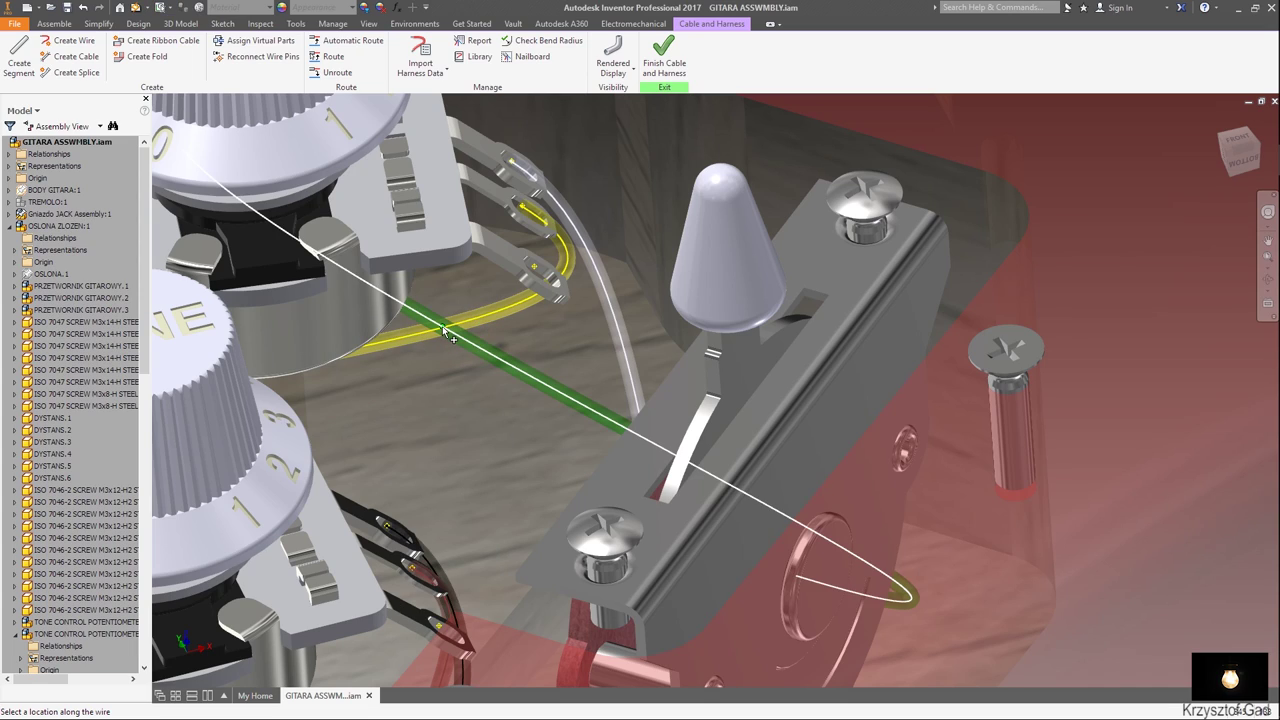
{"action": "left_click", "coordinate": [442, 326]}
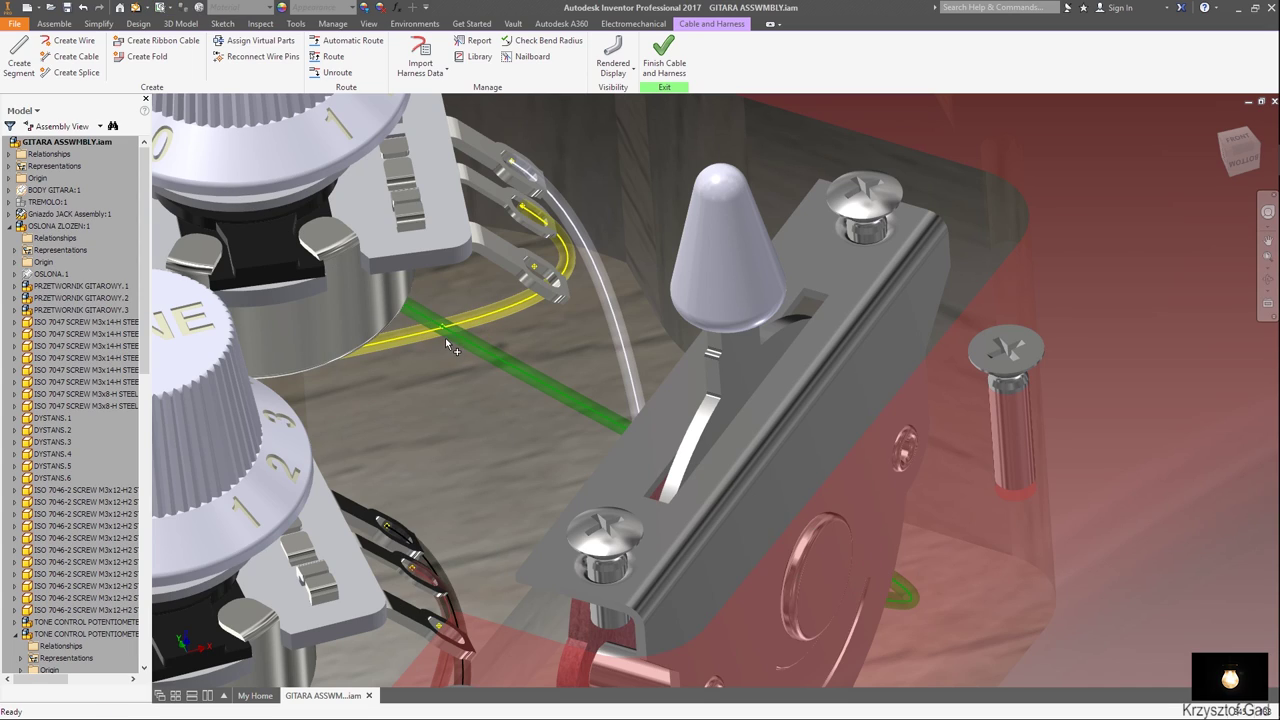
Move the green wire's new point 3 mm along Z and confirm.
{"action": "right_click", "coordinate": [444, 326]}
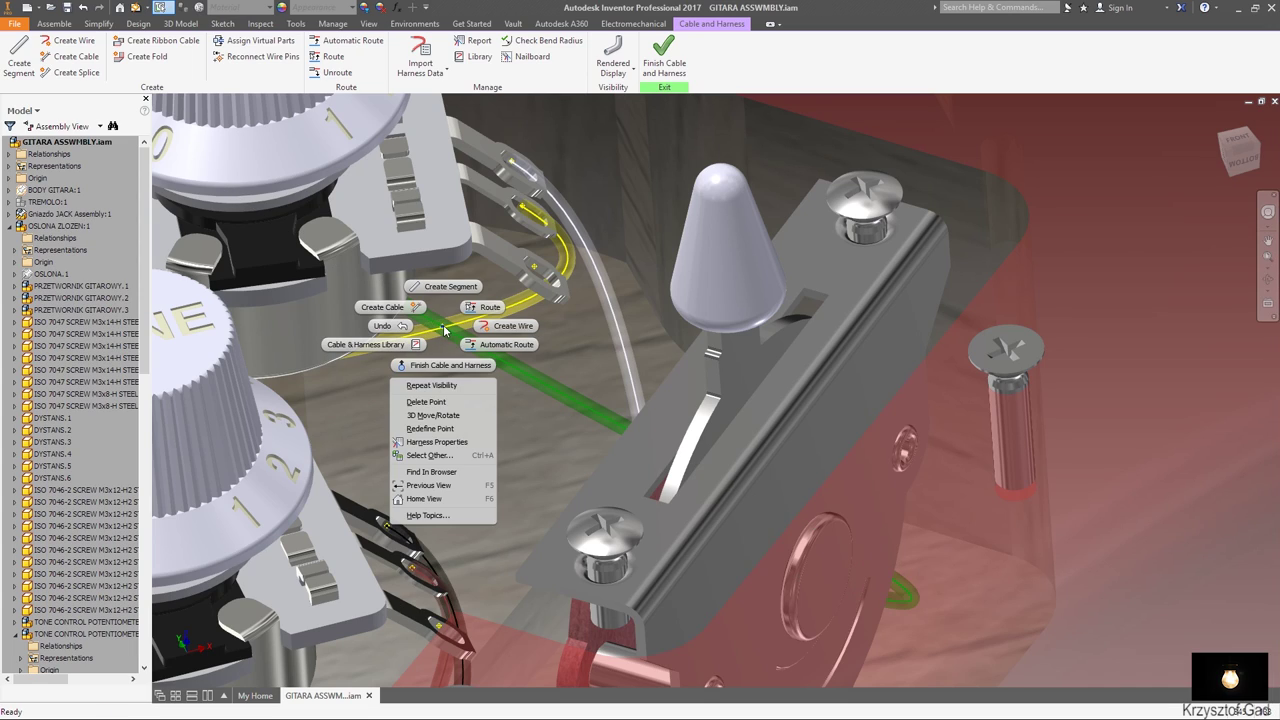
{"action": "left_click", "coordinate": [443, 412]}
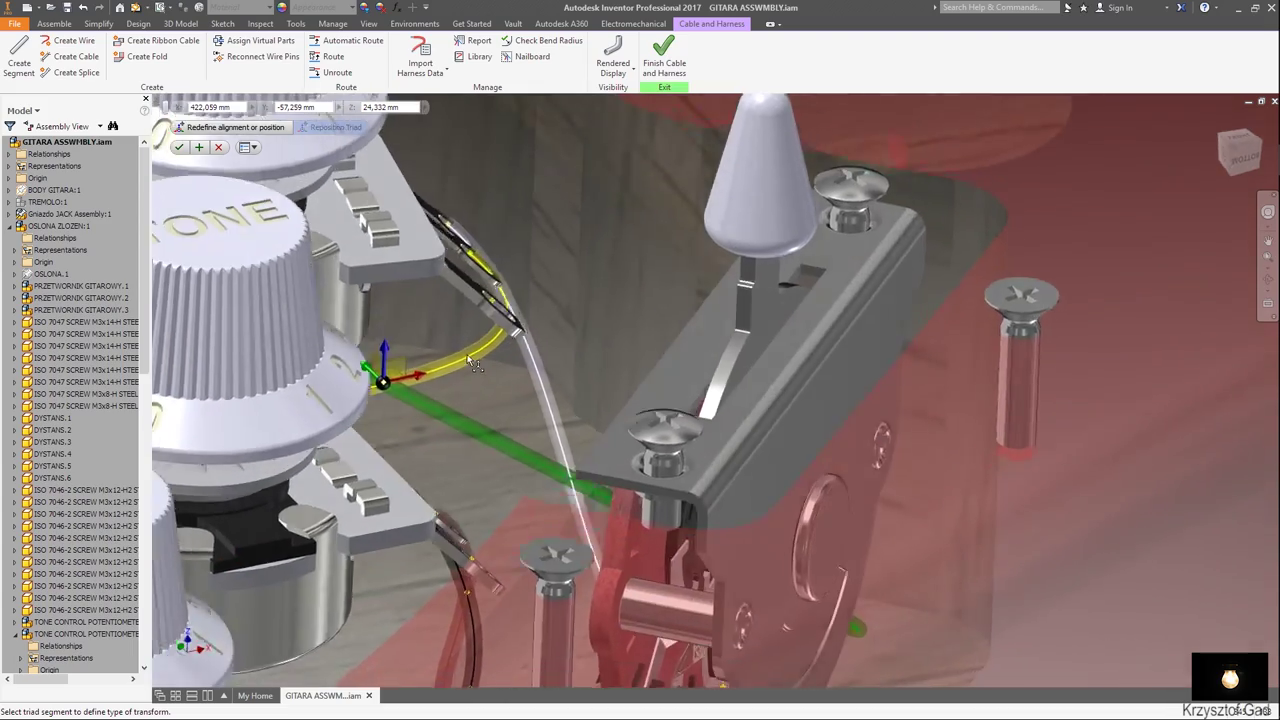
{"action": "middle_click_drag", "start_coordinate": [469, 351], "coordinate": [470, 462], "text": "shift"}
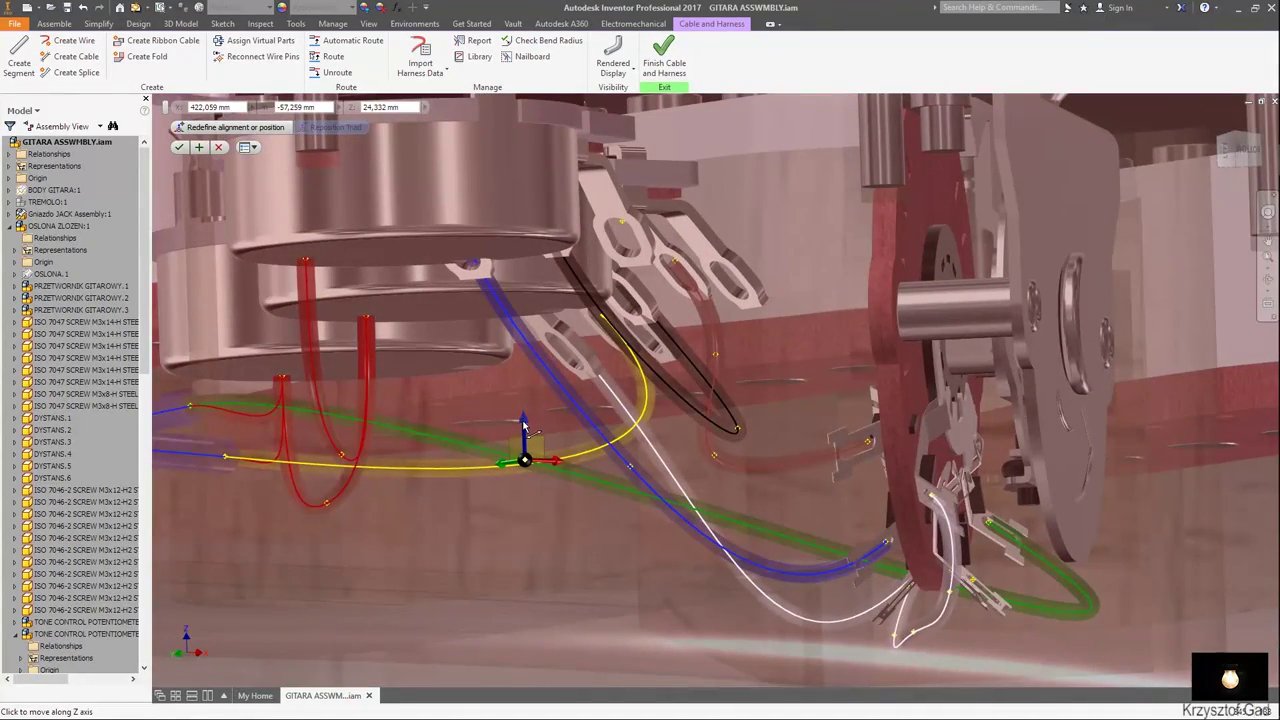
{"action": "left_click", "coordinate": [526, 398]}
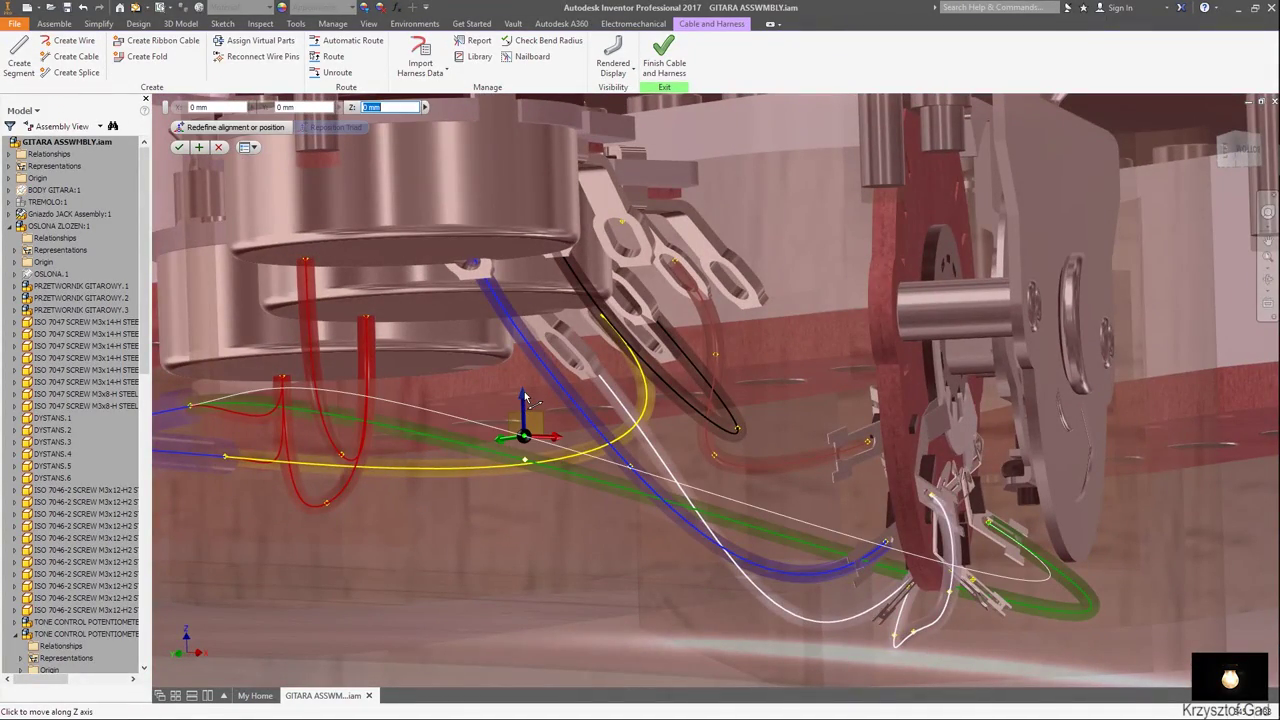
{"action": "key", "text": "F5"}
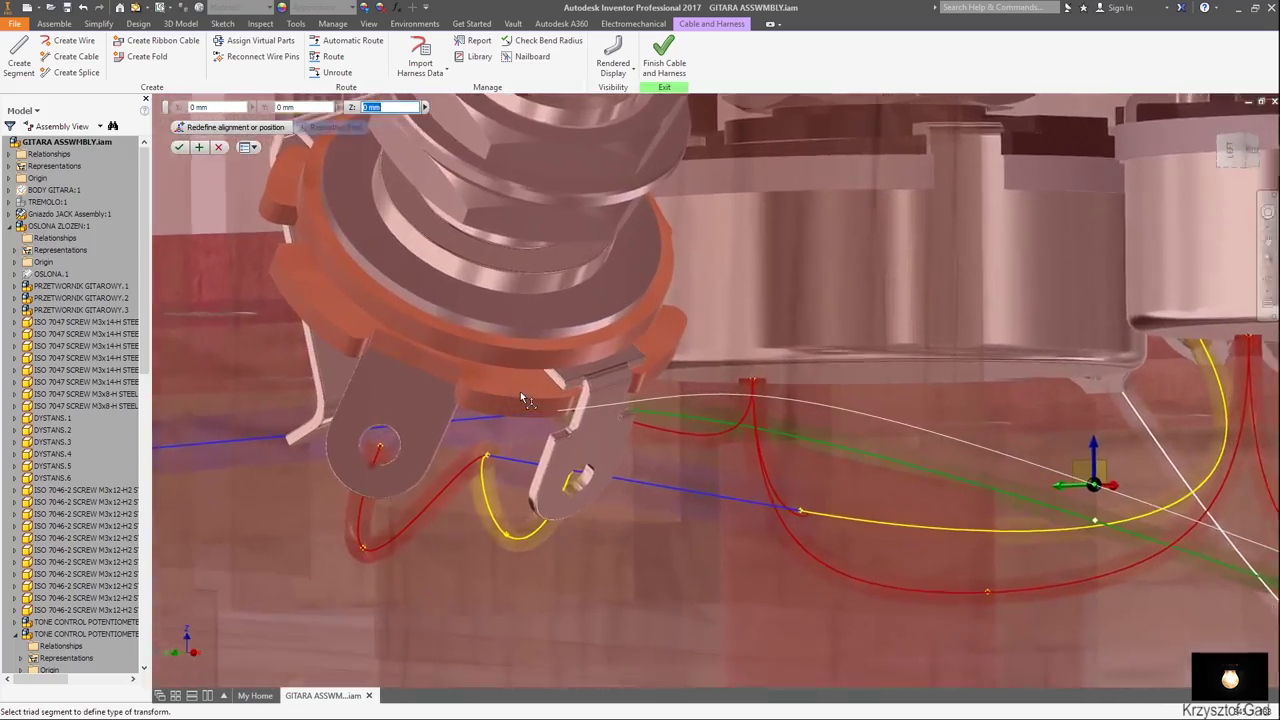
{"action": "key", "text": "F5"}
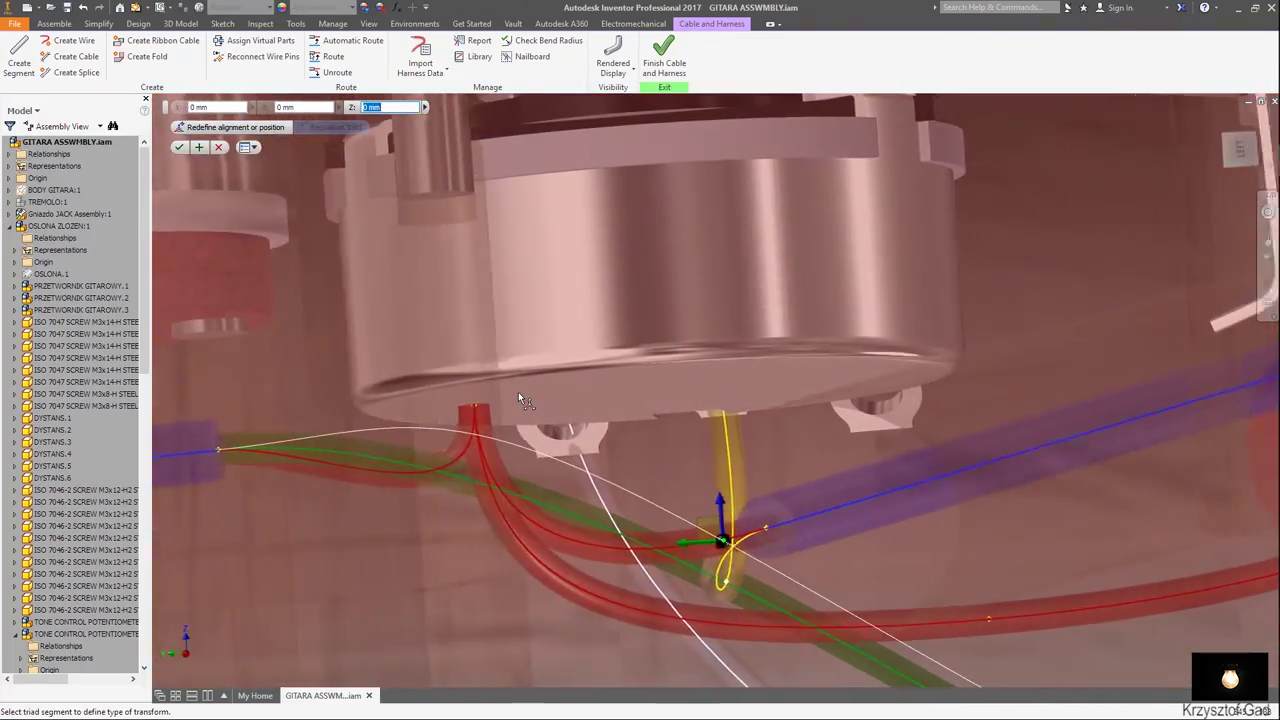
{"action": "key", "text": "F5"}
{"action": "key", "text": "F5"}
{"action": "key", "text": "F5"}
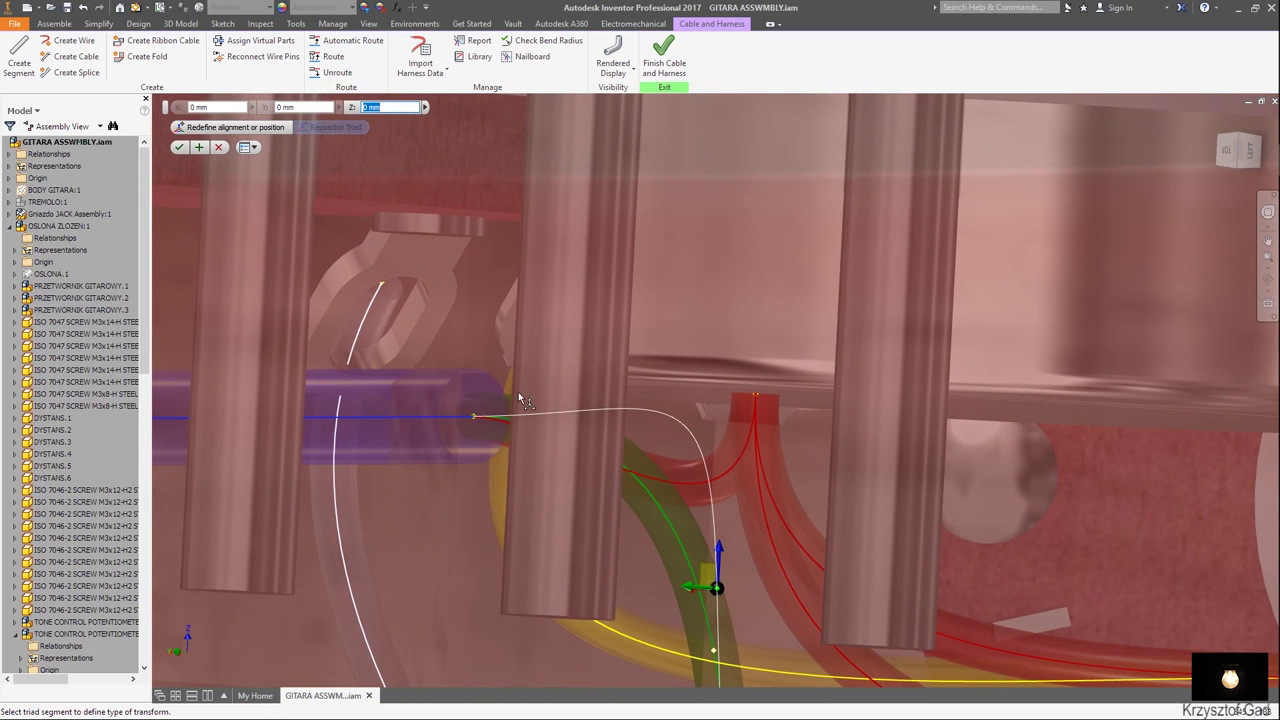
{"action": "left_click", "coordinate": [181, 148]}
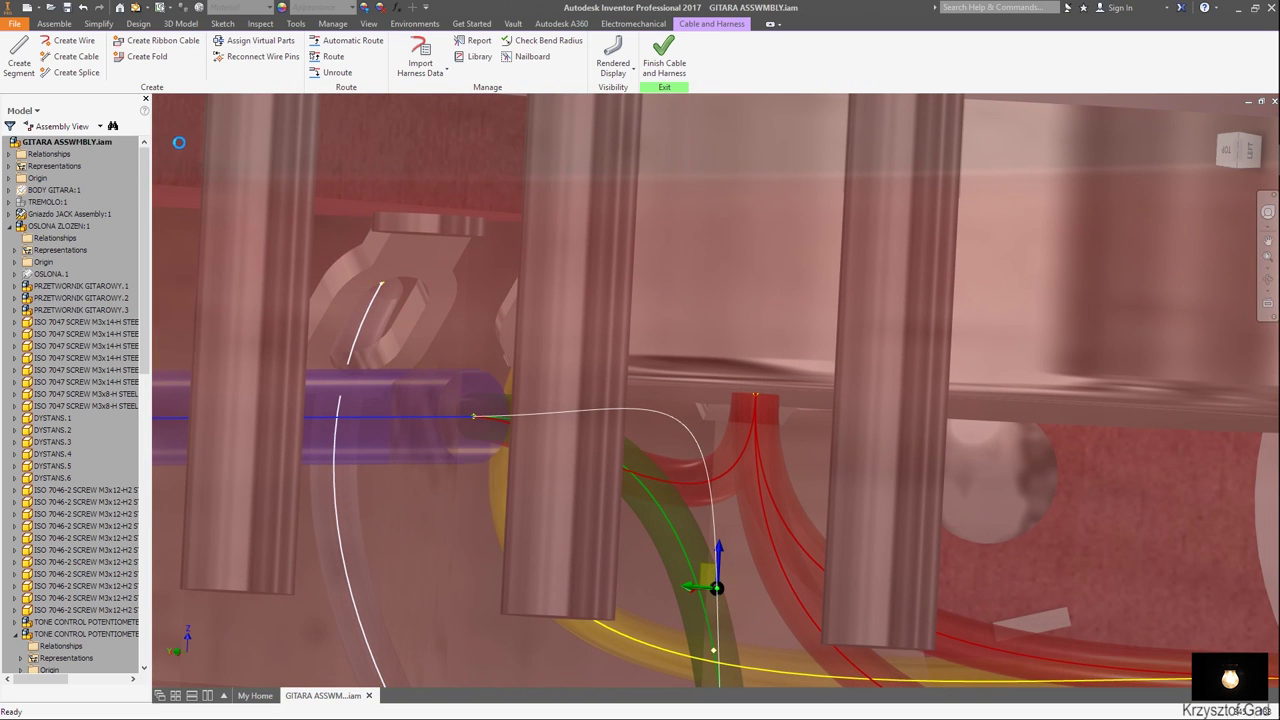
{"action": "key", "text": "F5"}
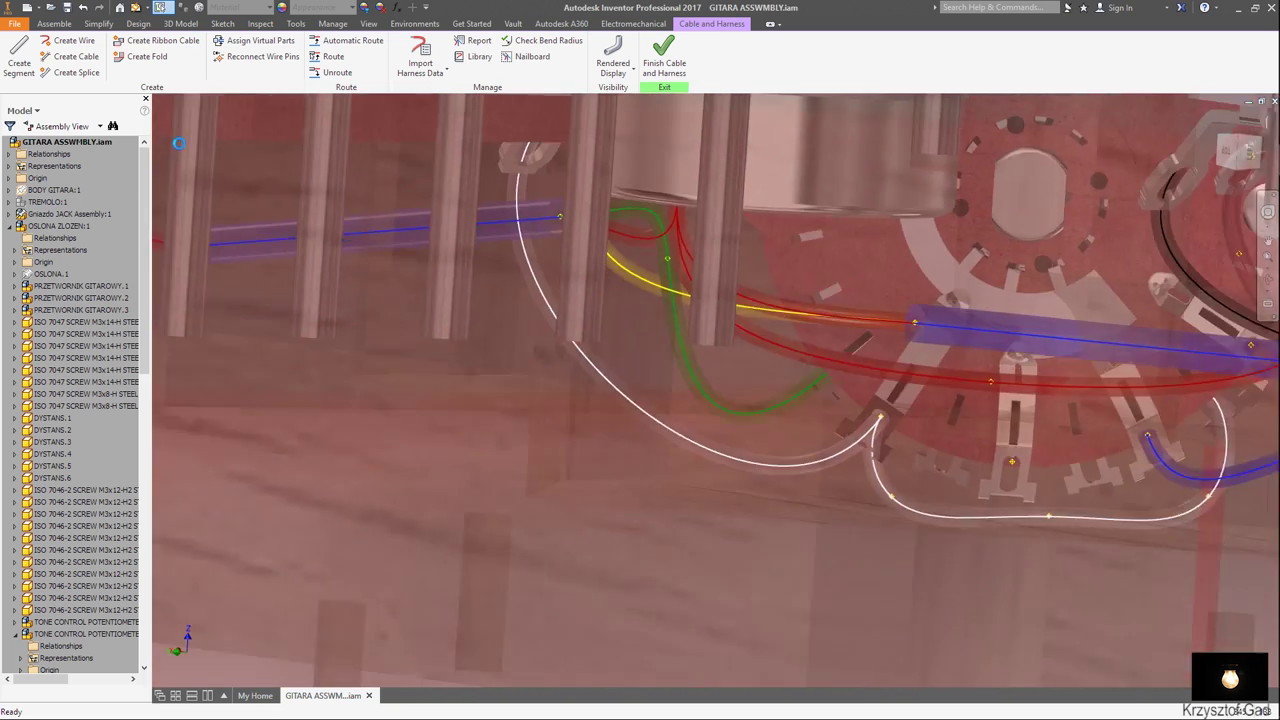
{"action": "key", "text": "F5"}
{"action": "key", "text": "F5"}
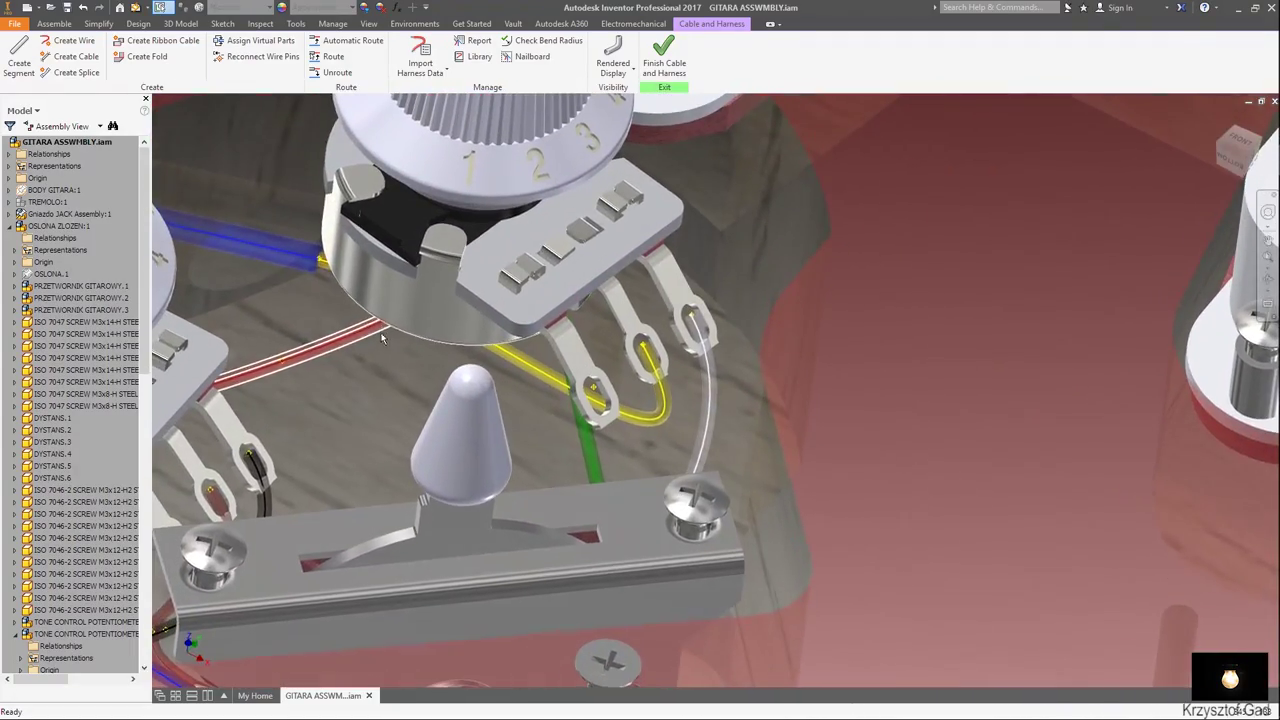
{"action": "key", "text": "F5"}
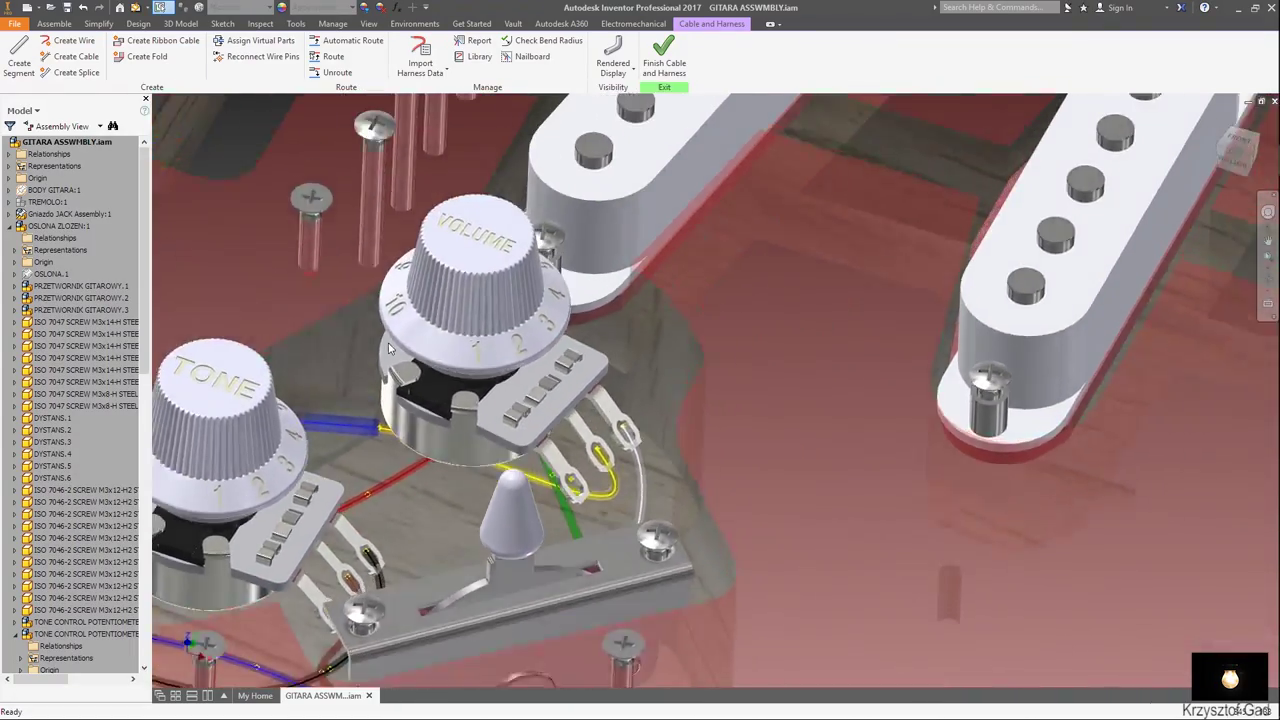
Create a green 18AWG-GRN wire between the middle pickup's Pin 1 and Pin 2.
{"action": "key", "text": "F5"}
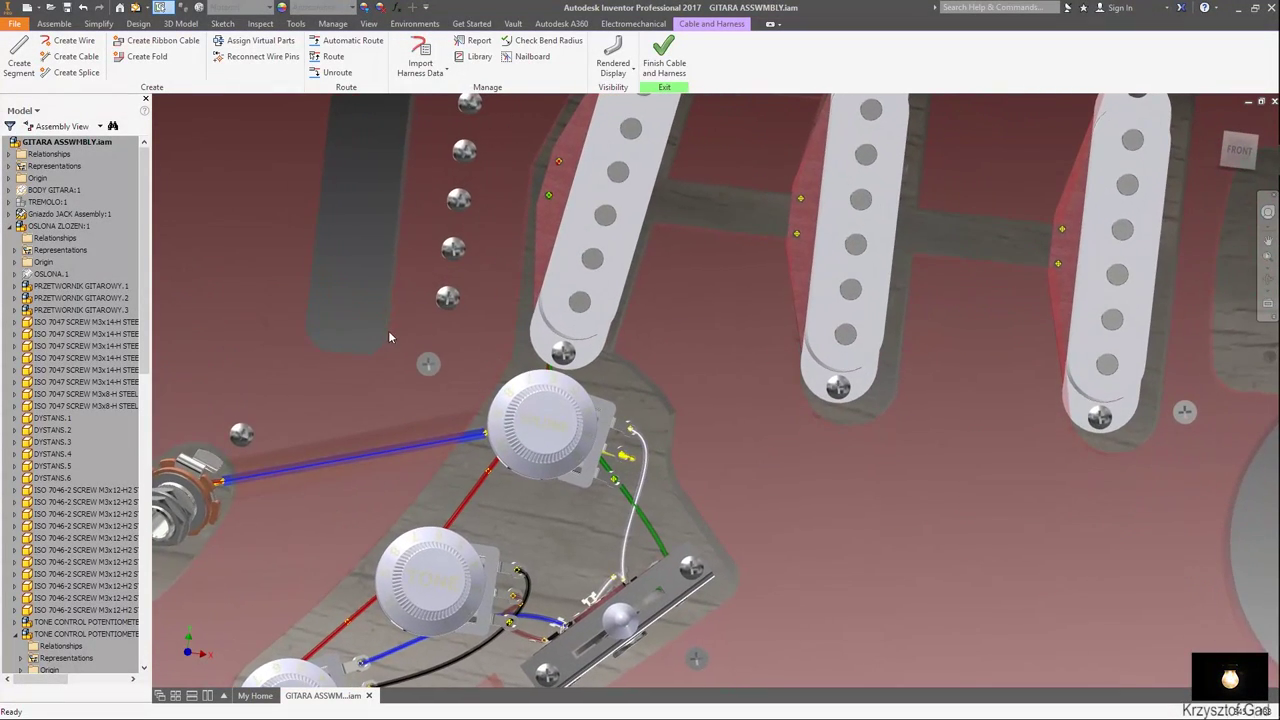
{"action": "left_click", "coordinate": [82, 44]}
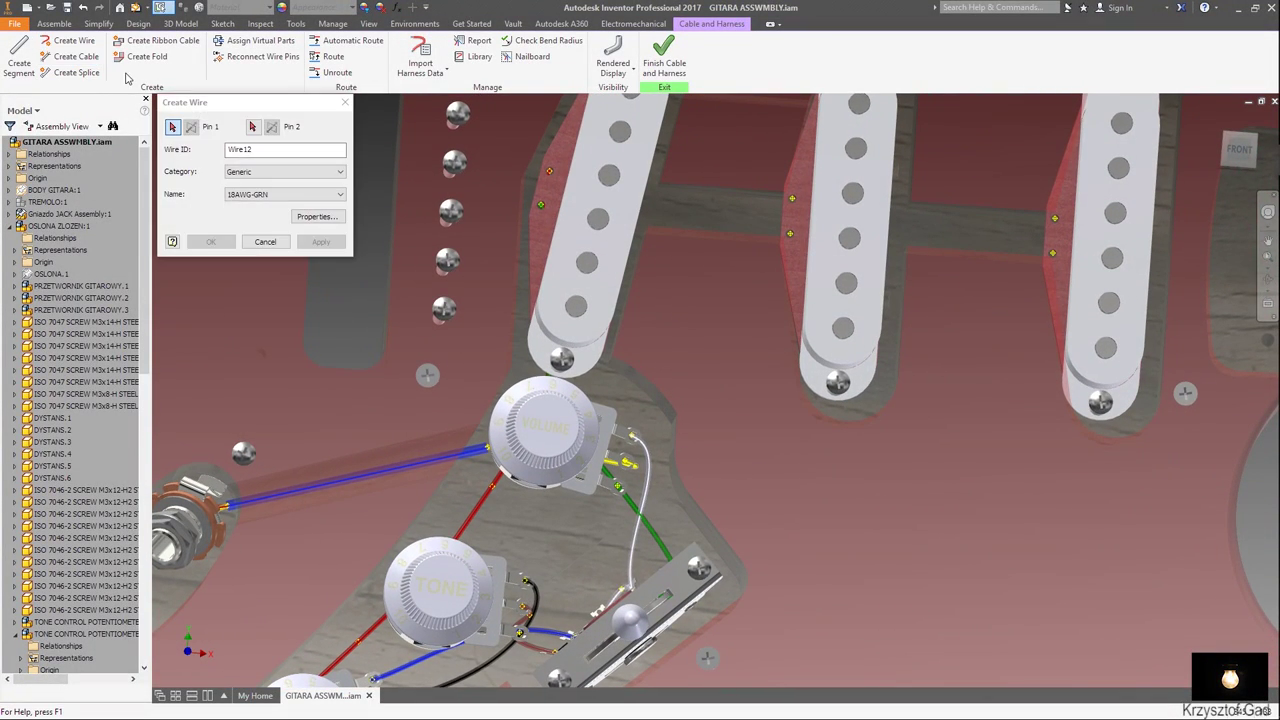
{"action": "scroll", "coordinate": [769, 194], "scroll_direction": "up", "scroll_amount": 3}
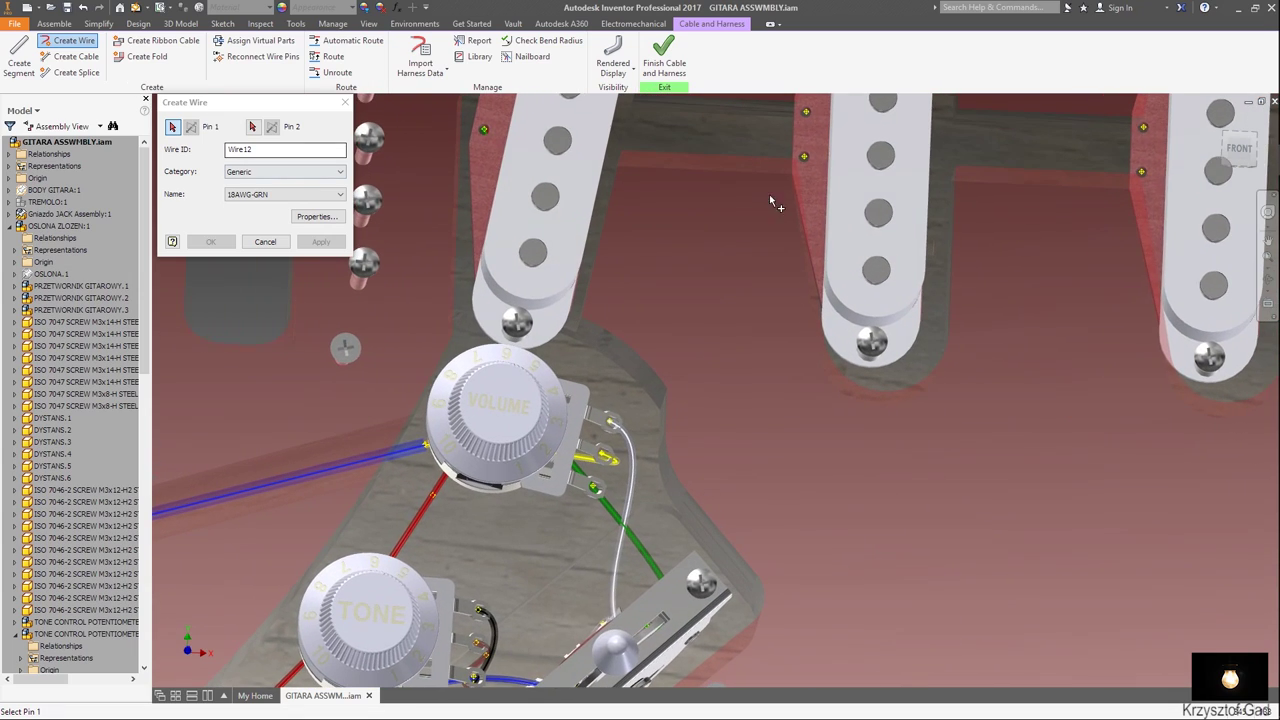
{"action": "mouse_move", "coordinate": [815, 177]}
{"action": "middle_mouse_down", "text": "shift"}
{"action": "mouse_move", "coordinate": [776, 278]}
{"action": "mouse_move", "coordinate": [692, 369]}
{"action": "mouse_move", "coordinate": [651, 471]}
{"action": "mouse_move", "coordinate": [565, 408]}
{"action": "middle_mouse_up", "text": "shift"}
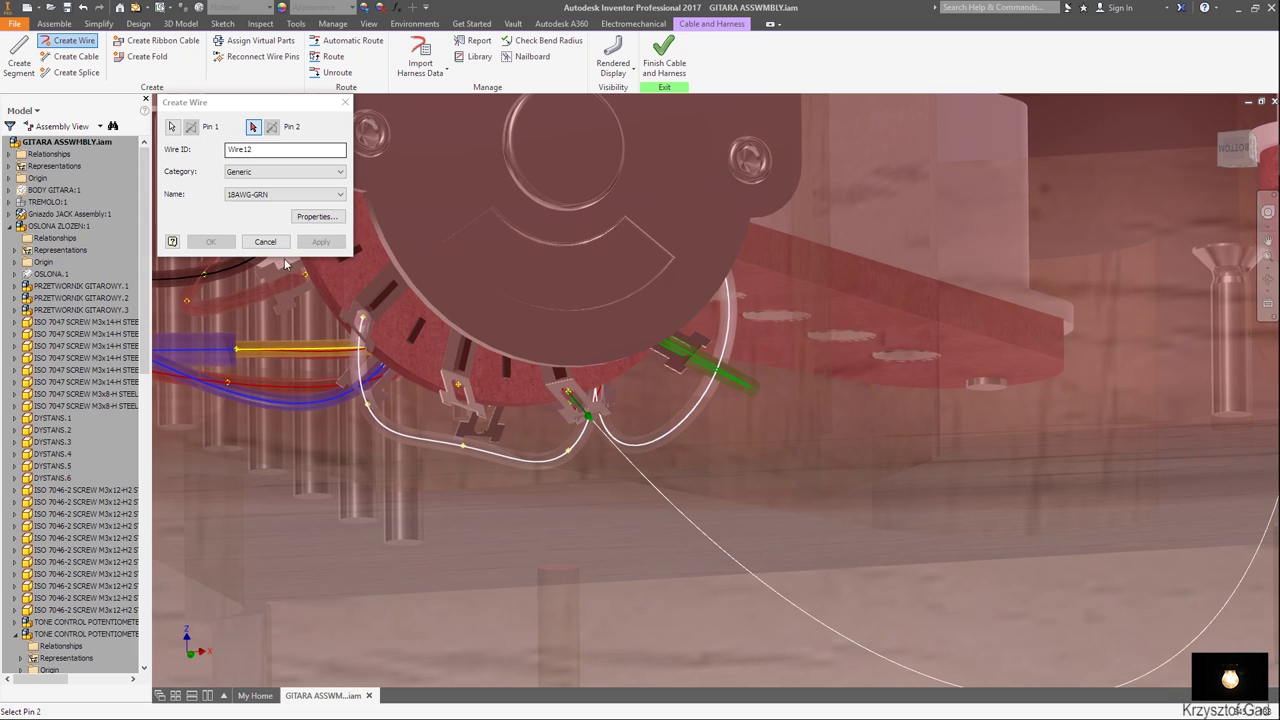
{"action": "left_click", "coordinate": [315, 241]}
Create a red 18AWG-RED wire (Wire13) from the middle pickup pin to the Volume pot terminal.
{"action": "left_click", "coordinate": [285, 194]}
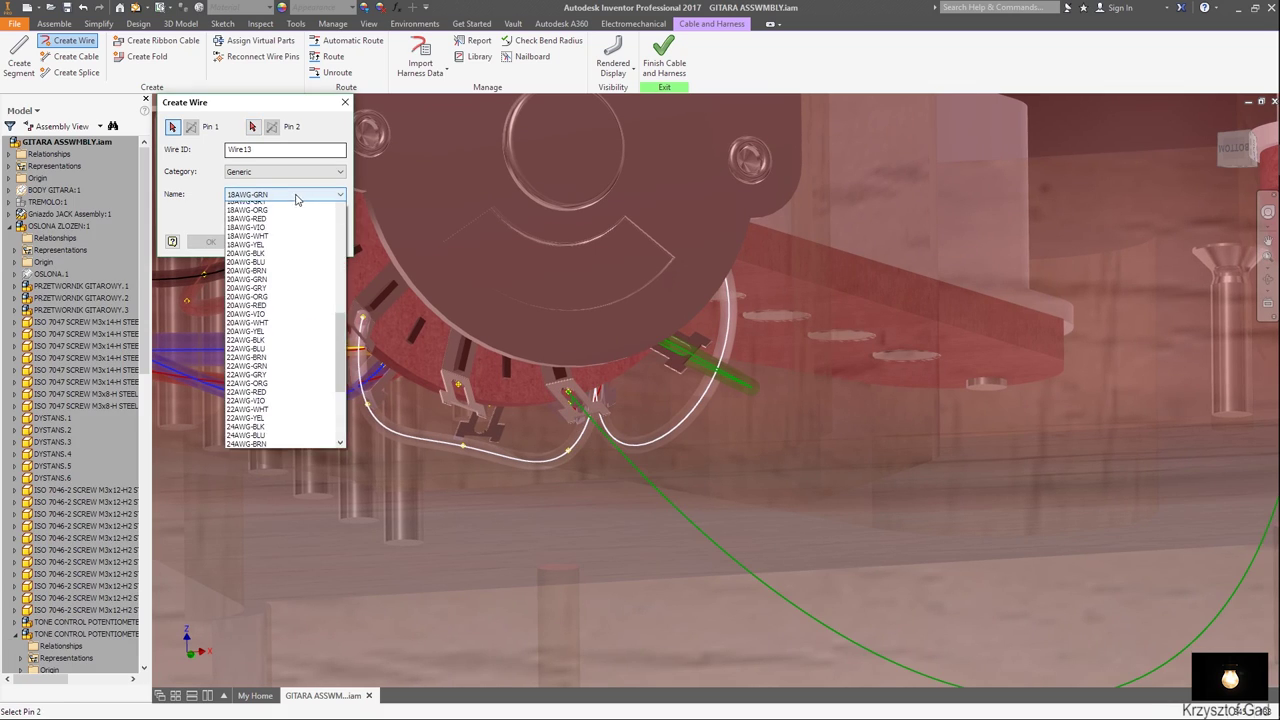
{"action": "left_click", "coordinate": [288, 233]}
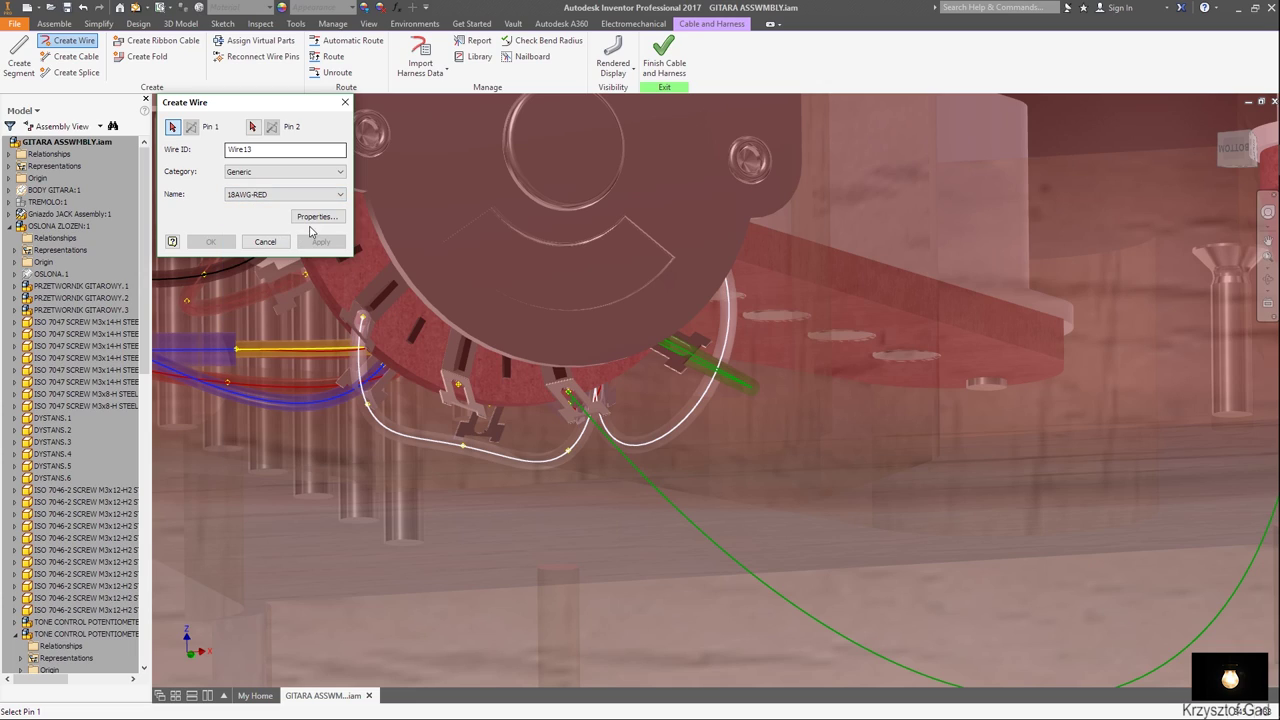
{"action": "key", "text": "F6"}
{"action": "scroll", "coordinate": [720, 300], "scroll_direction": "up", "scroll_amount": 3}
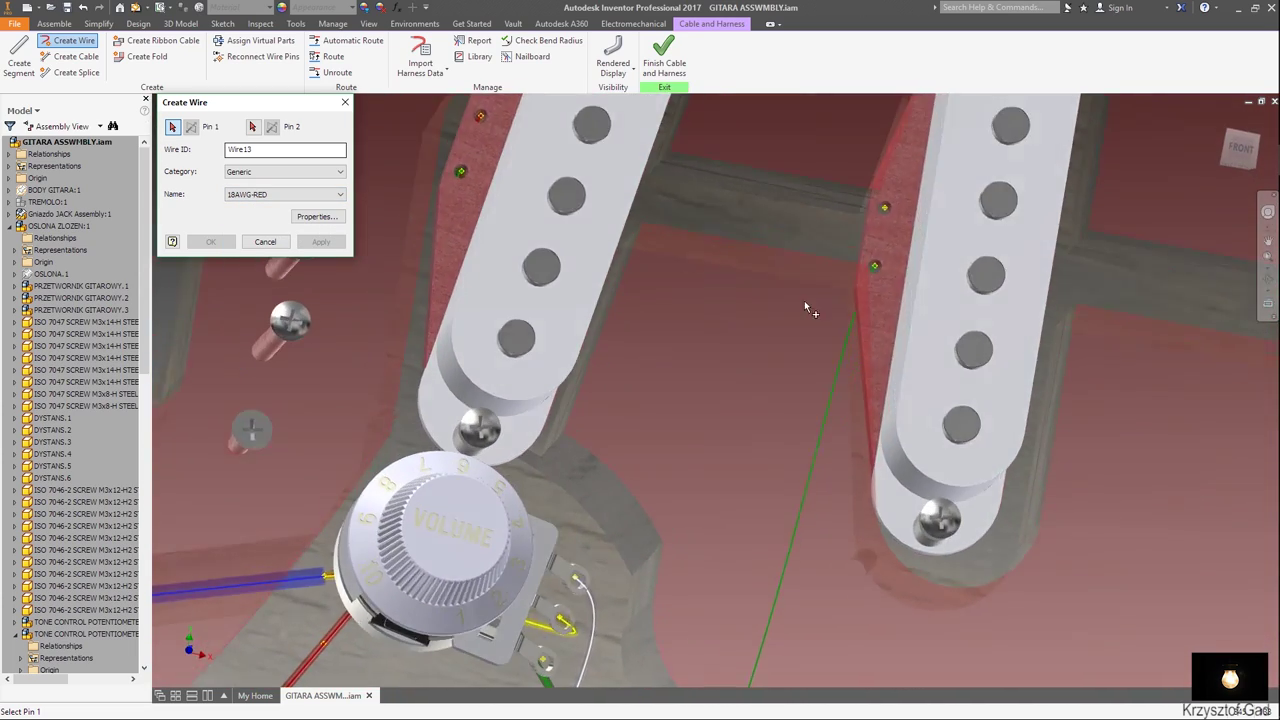
{"action": "left_click", "coordinate": [865, 150]}
{"action": "key", "text": "F5"}
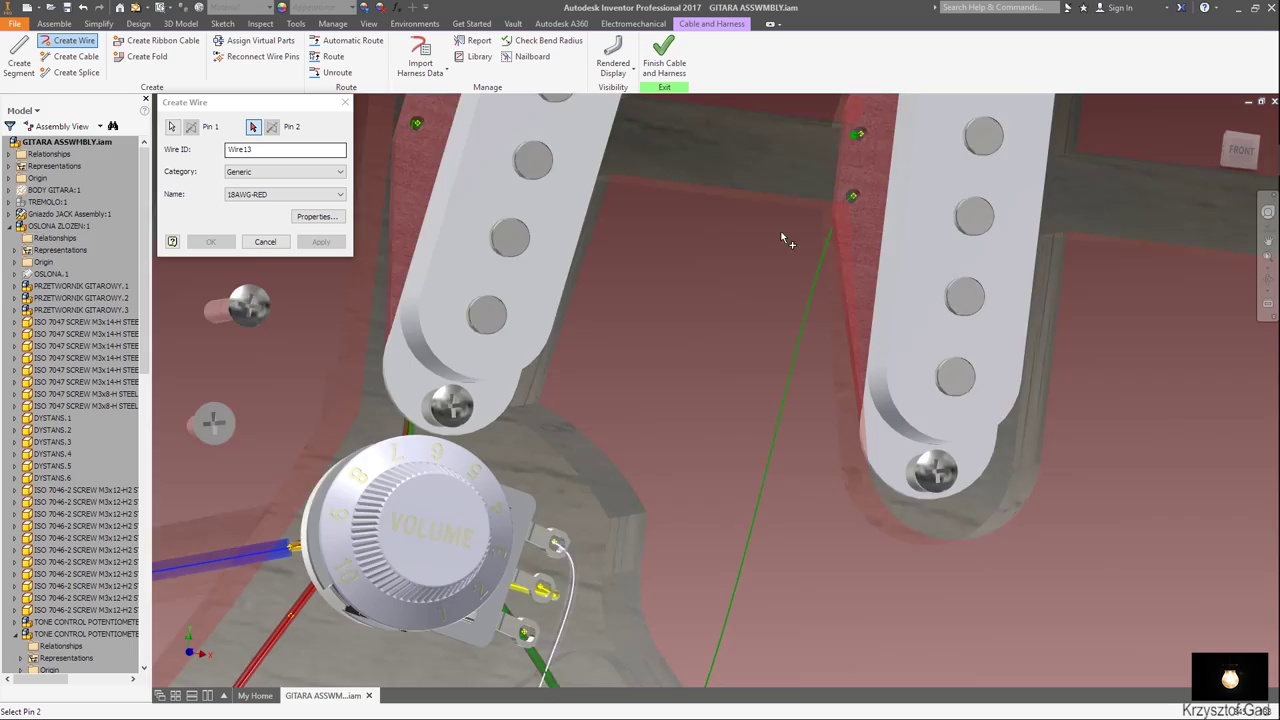
{"action": "key", "text": "F5"}
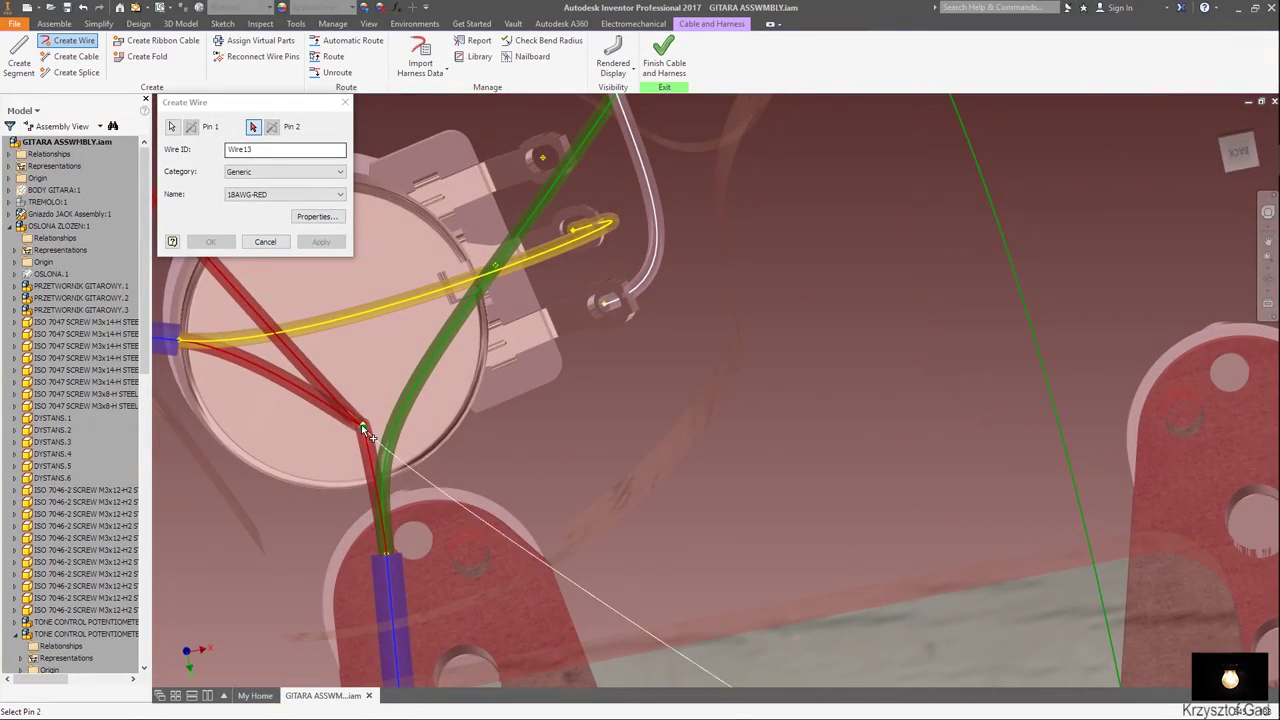
{"action": "left_click", "coordinate": [363, 428]}
{"action": "left_click", "coordinate": [333, 246]}
{"action": "left_click", "coordinate": [265, 242]}
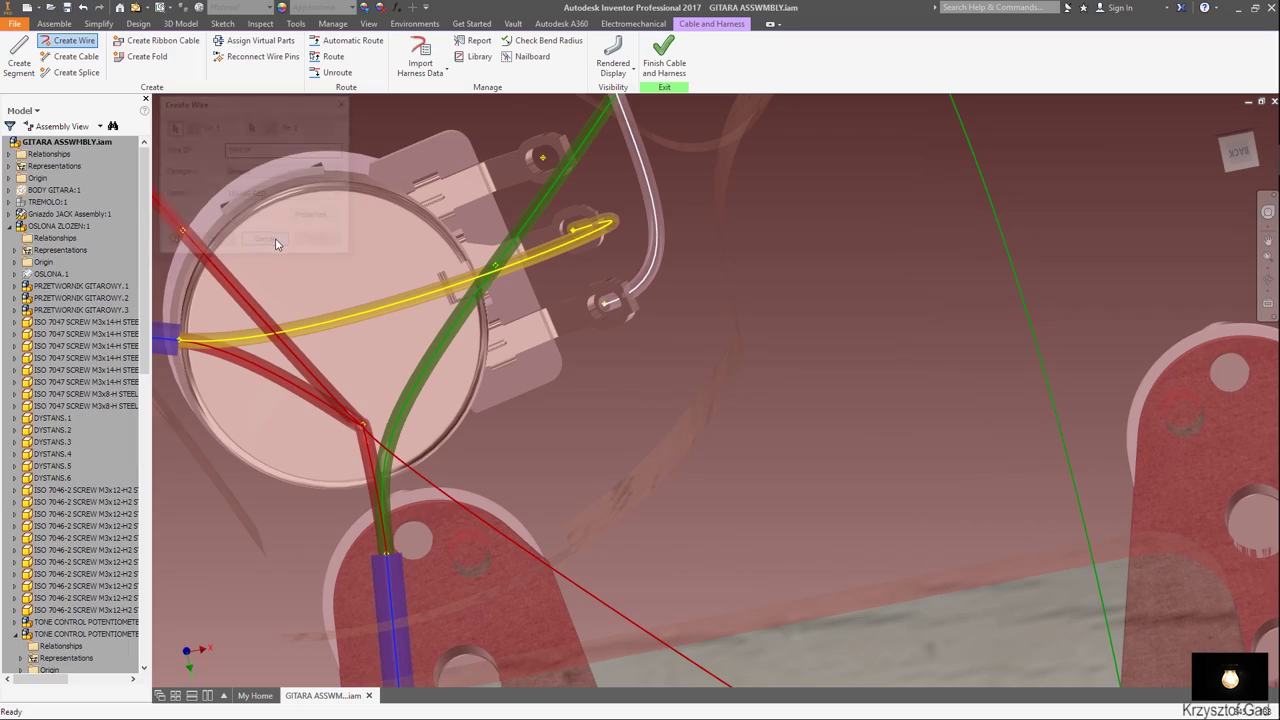
{"action": "key", "text": "F5"}
{"action": "key", "text": "F5"}
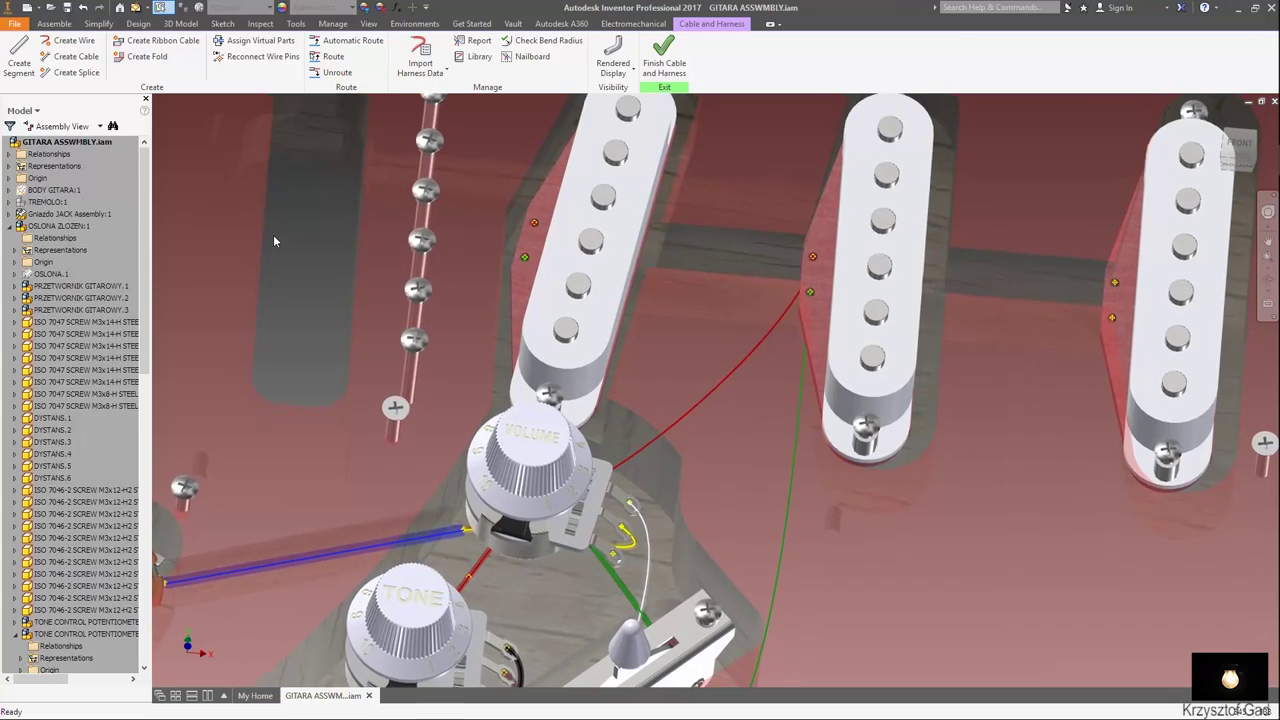
{"action": "left_click", "coordinate": [70, 66]}
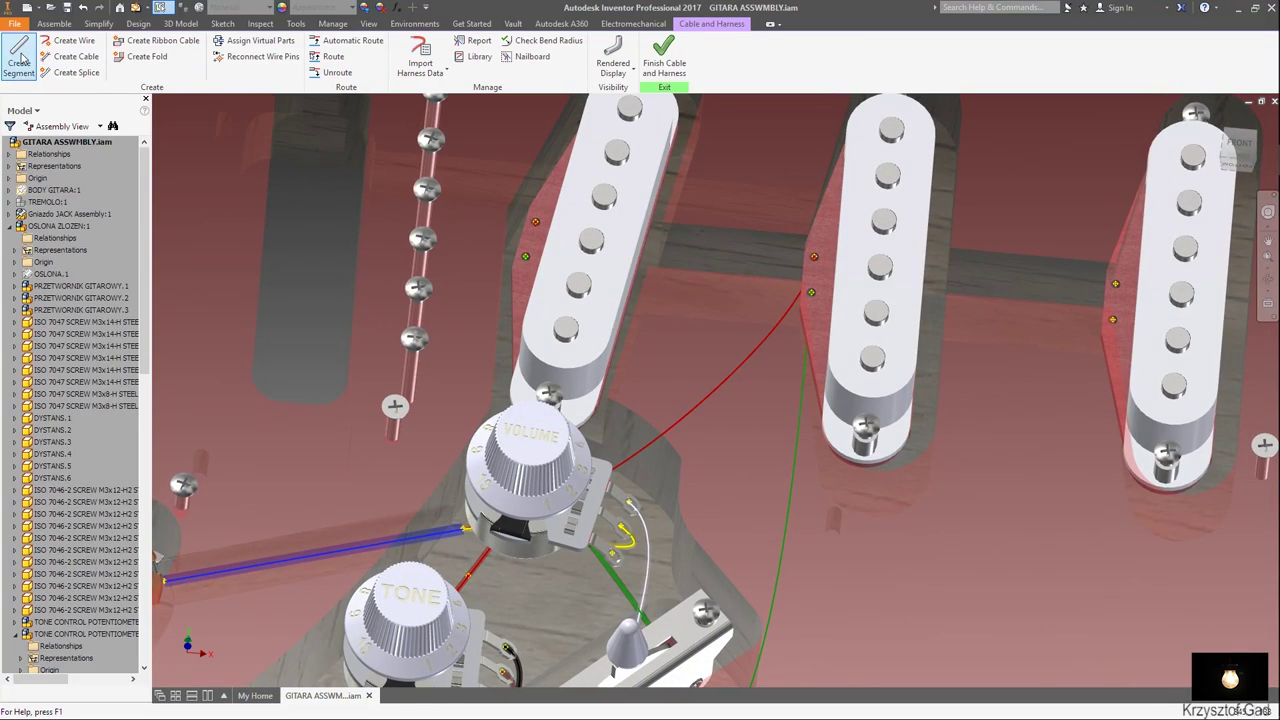
Place a new segment point near the pickguard edge beside the middle pickup.
{"action": "scroll", "coordinate": [643, 237], "scroll_direction": "up", "scroll_amount": 2}
{"action": "scroll", "coordinate": [823, 323], "scroll_direction": "up", "scroll_amount": 3}
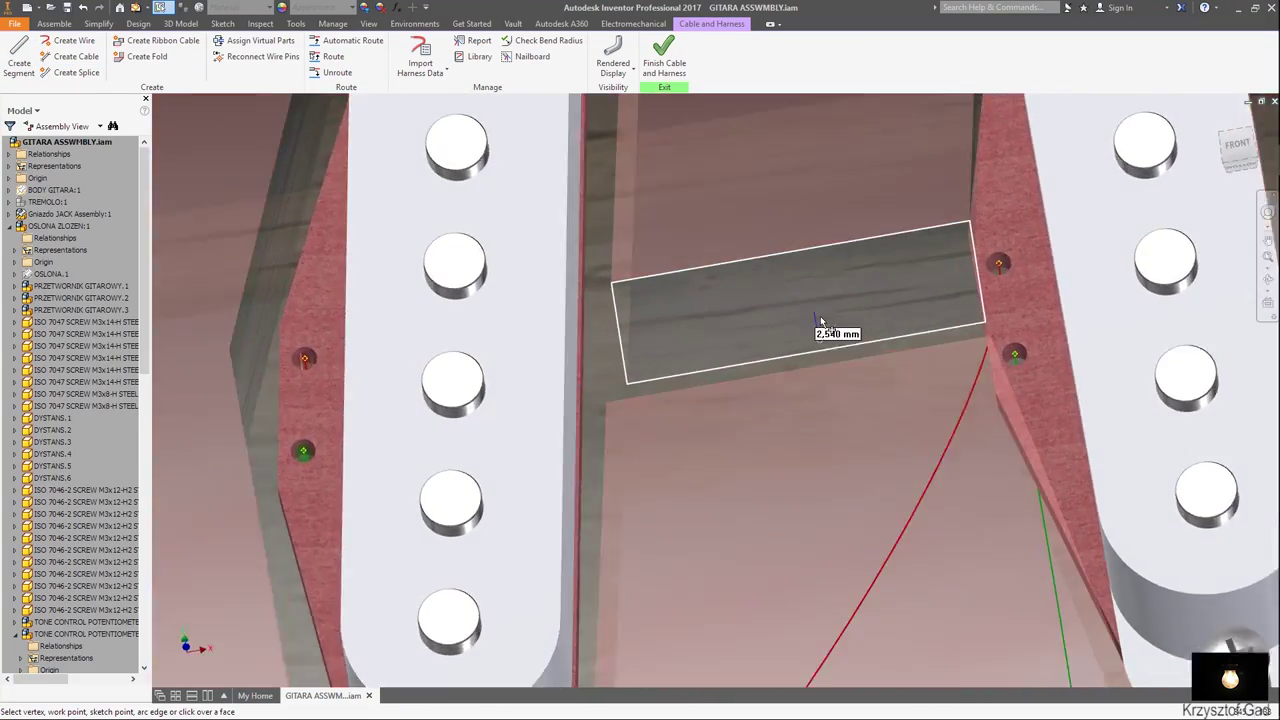
{"action": "scroll", "coordinate": [900, 309], "scroll_direction": "up", "scroll_amount": 3}
{"action": "scroll", "coordinate": [909, 309], "scroll_direction": "up", "scroll_amount": 3}
{"action": "scroll", "coordinate": [850, 313], "scroll_direction": "up", "scroll_amount": 2}
{"action": "middle_click_drag", "start_coordinate": [850, 313], "coordinate": [765, 316], "text": "shift"}
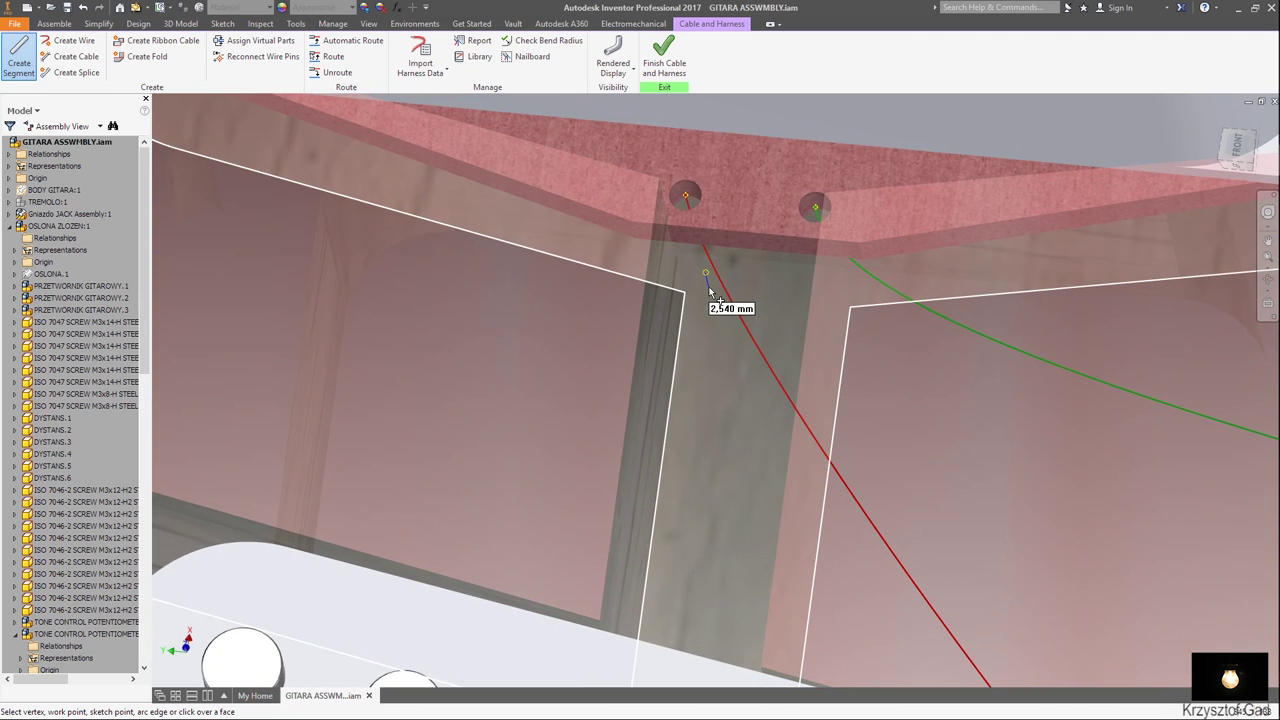
{"action": "mouse_move", "coordinate": [707, 284]}
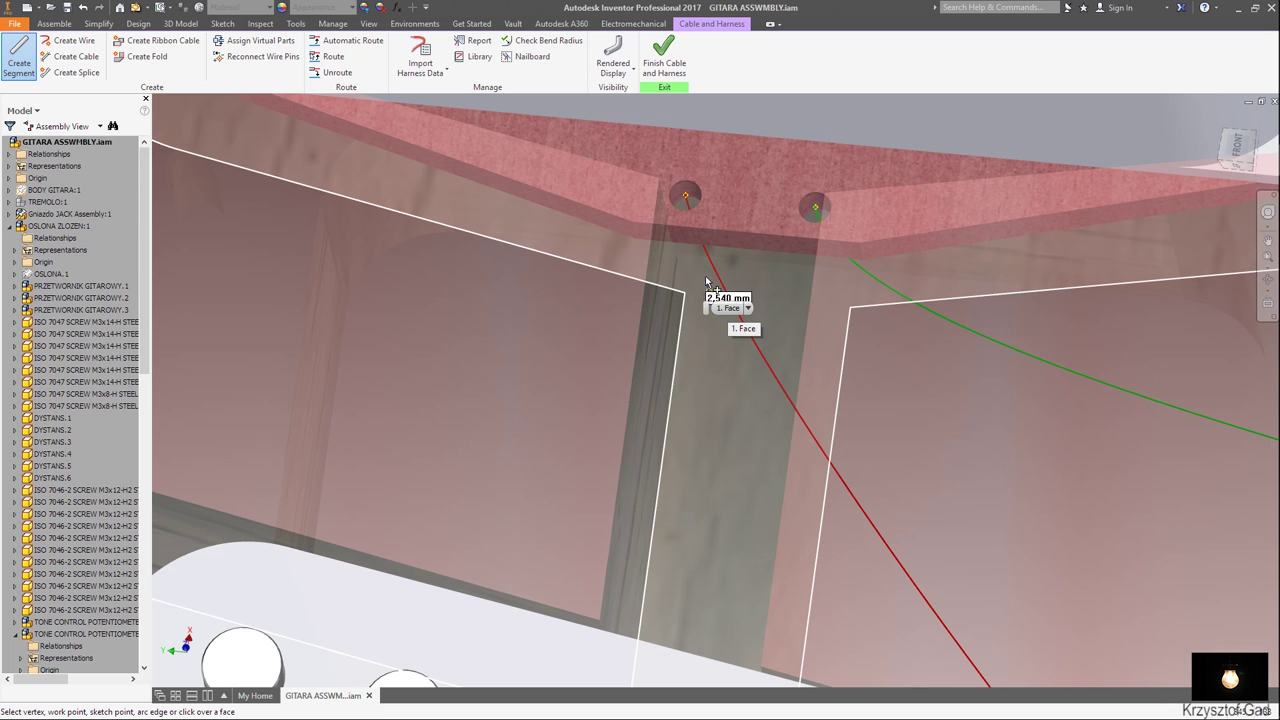
{"action": "scroll", "coordinate": [735, 330], "scroll_direction": "down", "scroll_amount": 5}
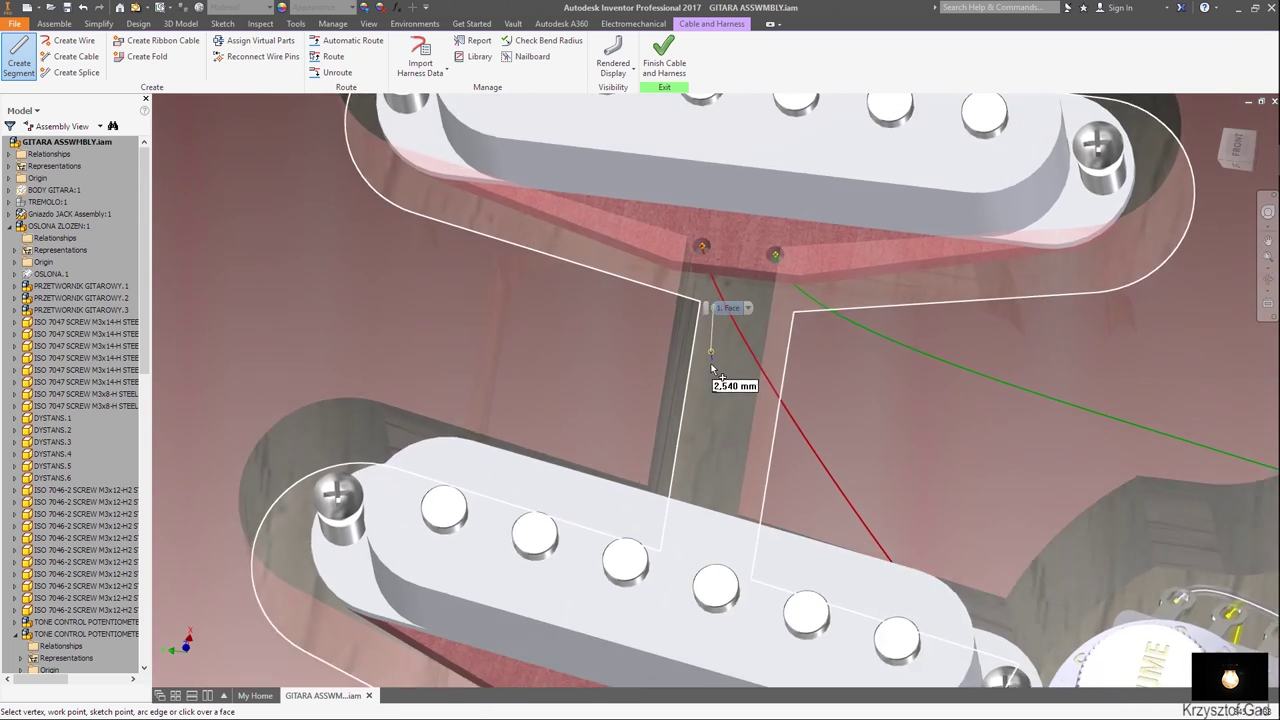
{"action": "middle_click_drag", "start_coordinate": [729, 343], "coordinate": [709, 386], "text": "shift"}
{"action": "scroll", "coordinate": [660, 390], "scroll_direction": "up", "scroll_amount": 3}
{"action": "scroll", "coordinate": [660, 388], "scroll_direction": "up", "scroll_amount": 3}
{"action": "mouse_move", "coordinate": [629, 337]}
{"action": "middle_mouse_down", "text": "shift"}
{"action": "mouse_move", "coordinate": [560, 251]}
{"action": "mouse_move", "coordinate": [555, 277]}
{"action": "middle_mouse_up", "text": "shift"}
{"action": "scroll", "coordinate": [560, 260], "scroll_direction": "up", "scroll_amount": 2}
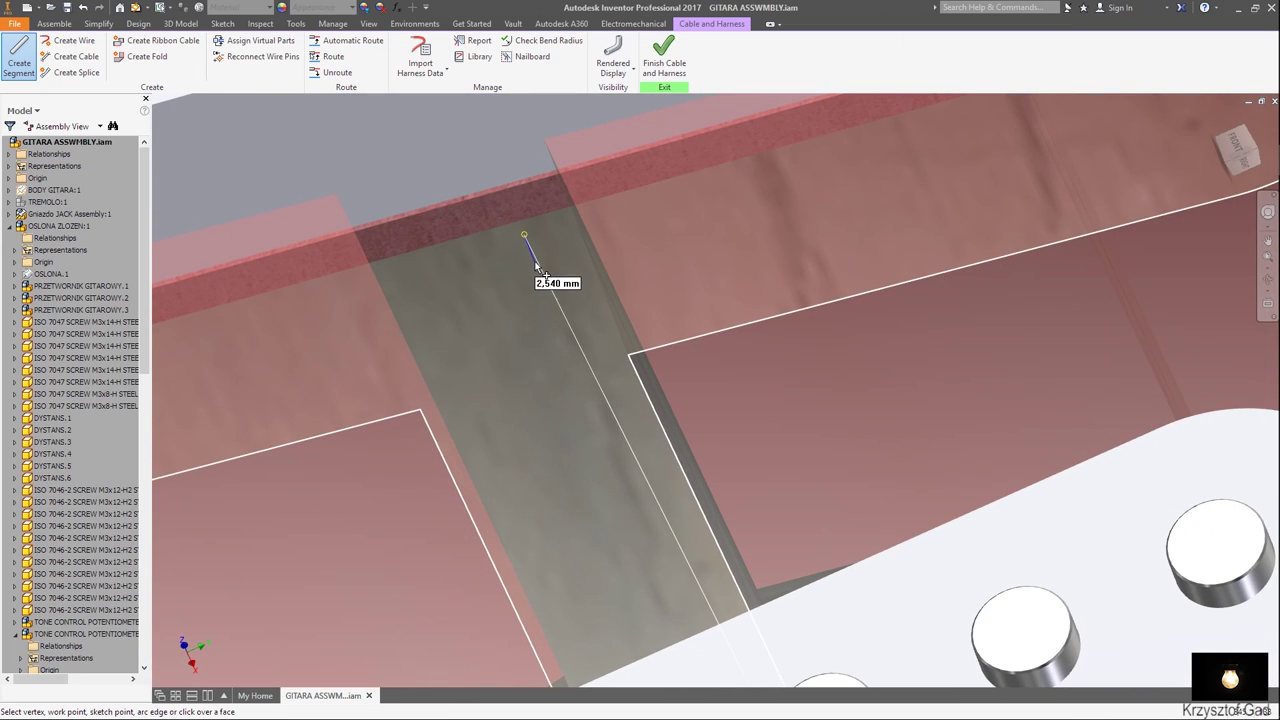
{"action": "left_click", "coordinate": [540, 267]}
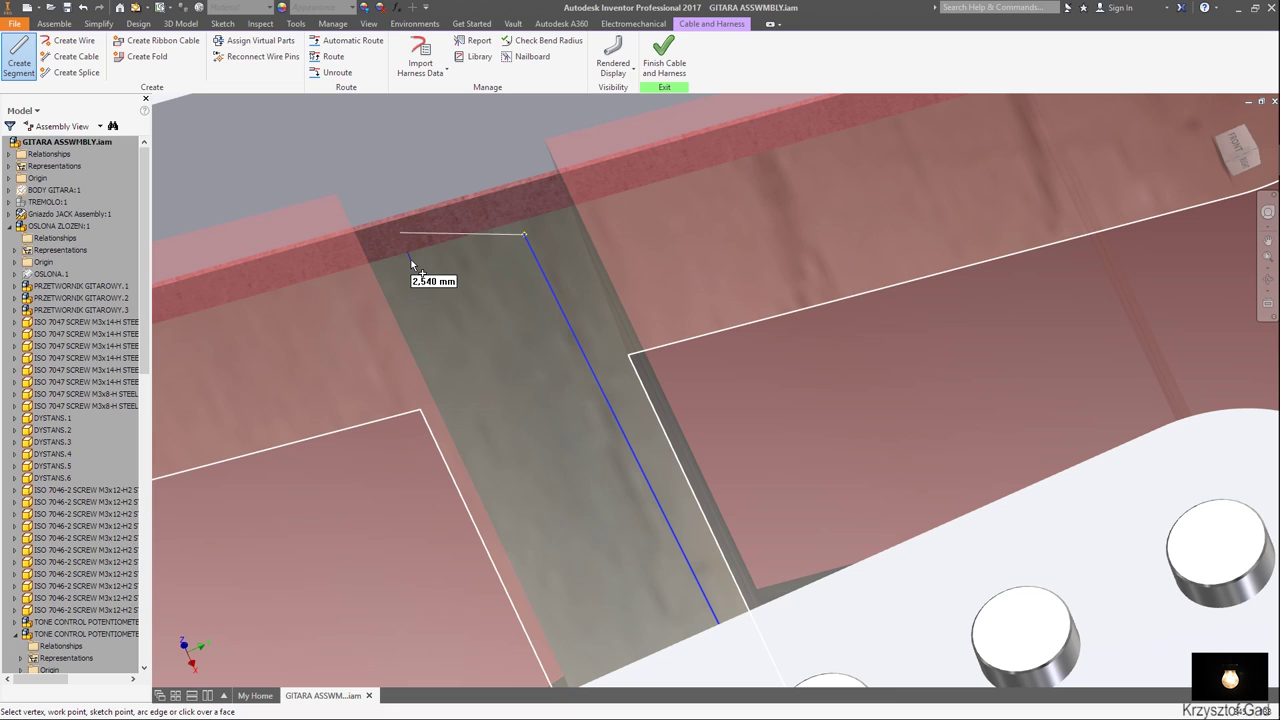
Set the current point's offset to 1 and finish the segment toward the Volume pot.
{"action": "key", "text": "F5"}
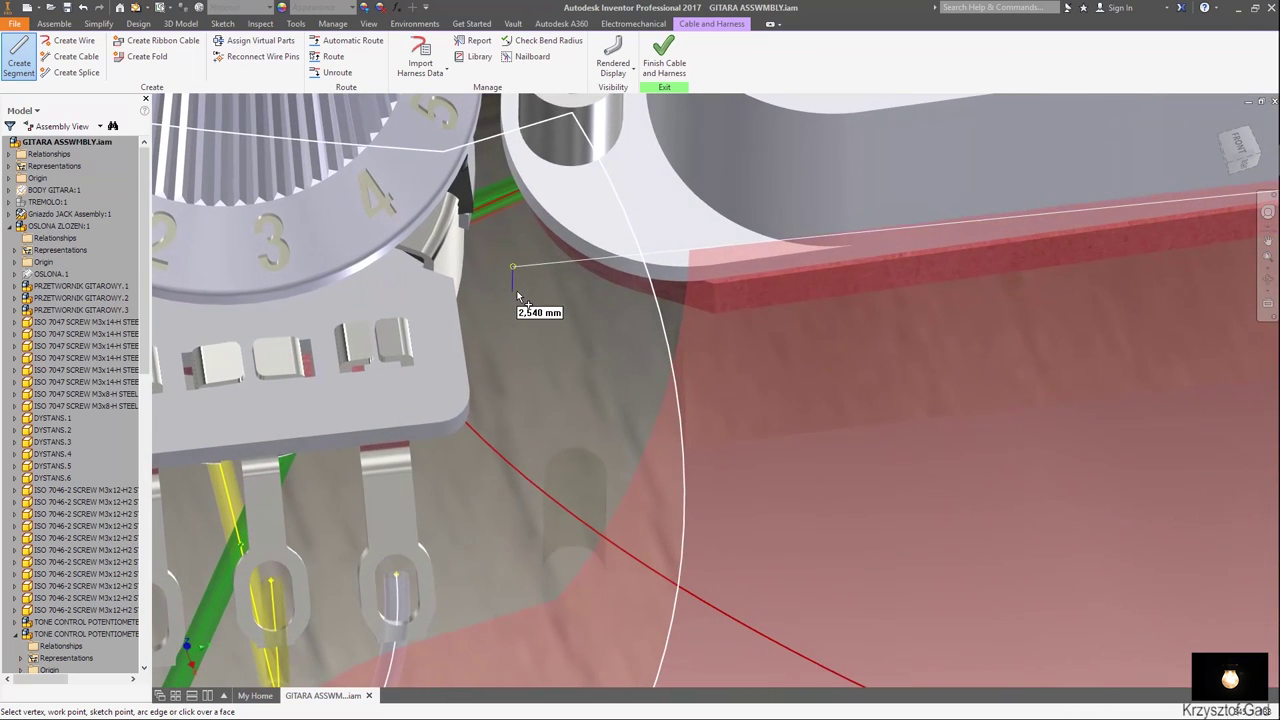
{"action": "right_click", "coordinate": [518, 292]}
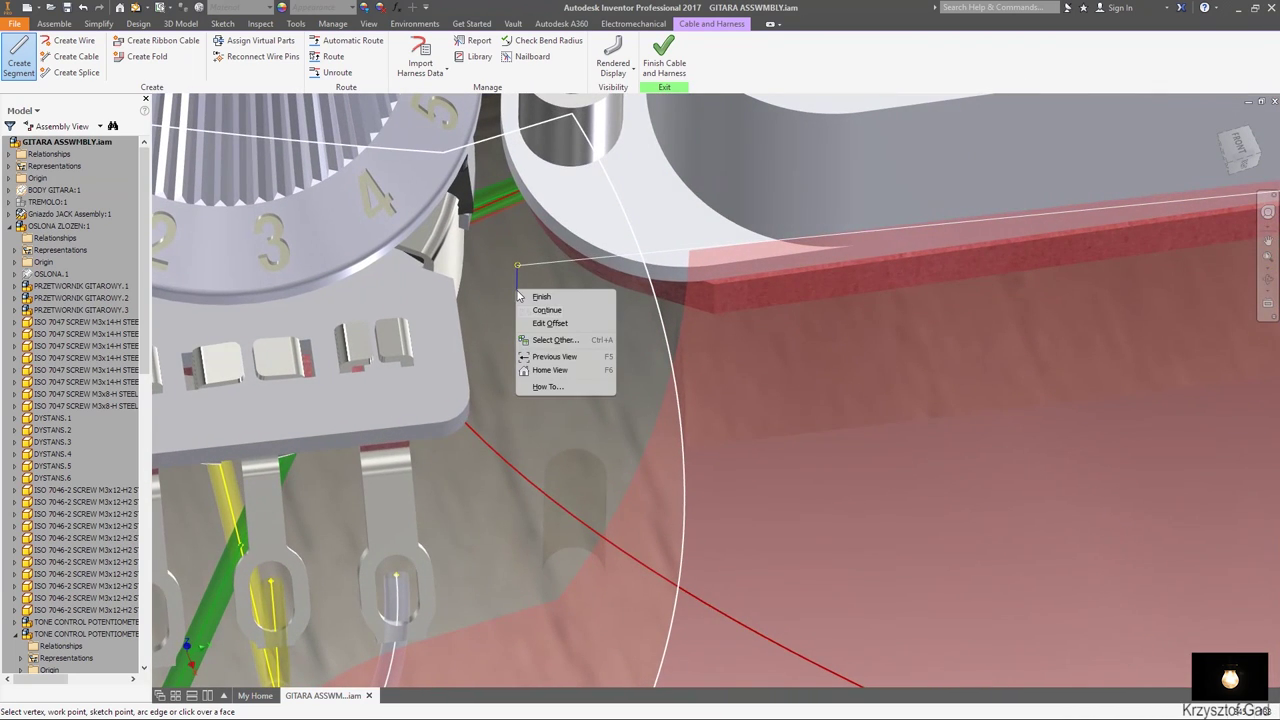
{"action": "left_click", "coordinate": [546, 324]}
{"action": "type", "text": "11"}
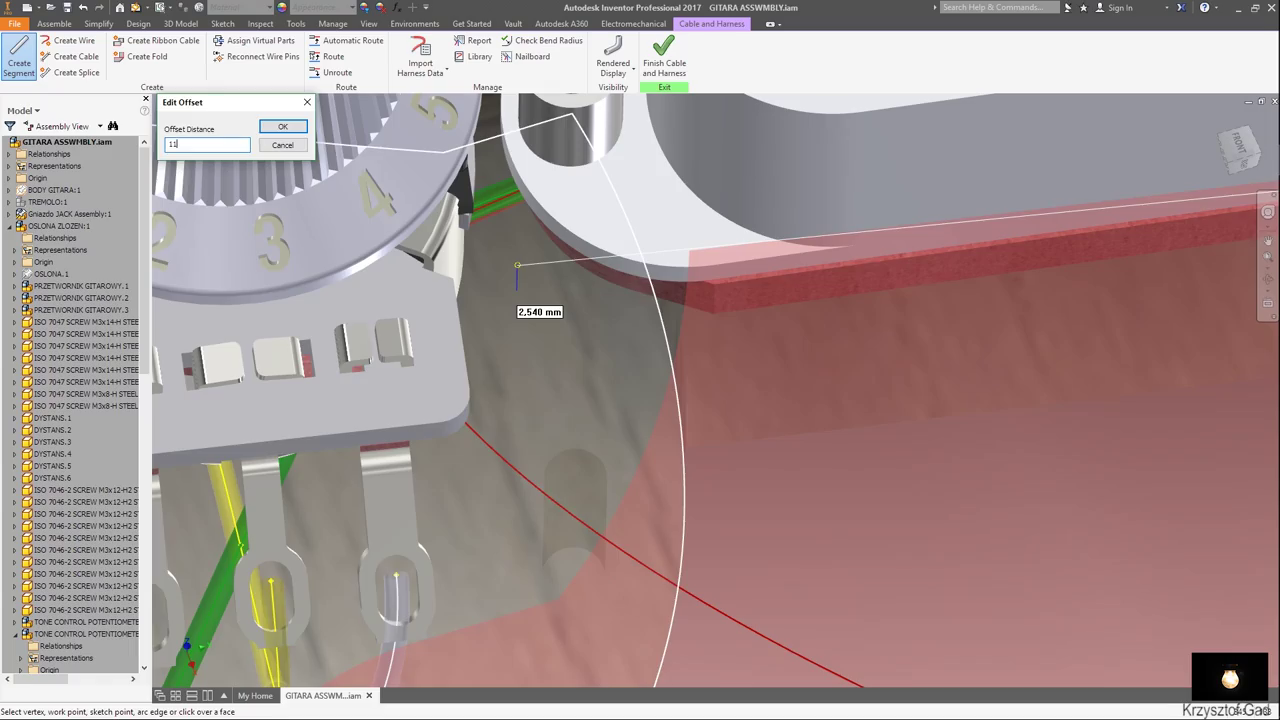
{"action": "key", "text": "Return"}
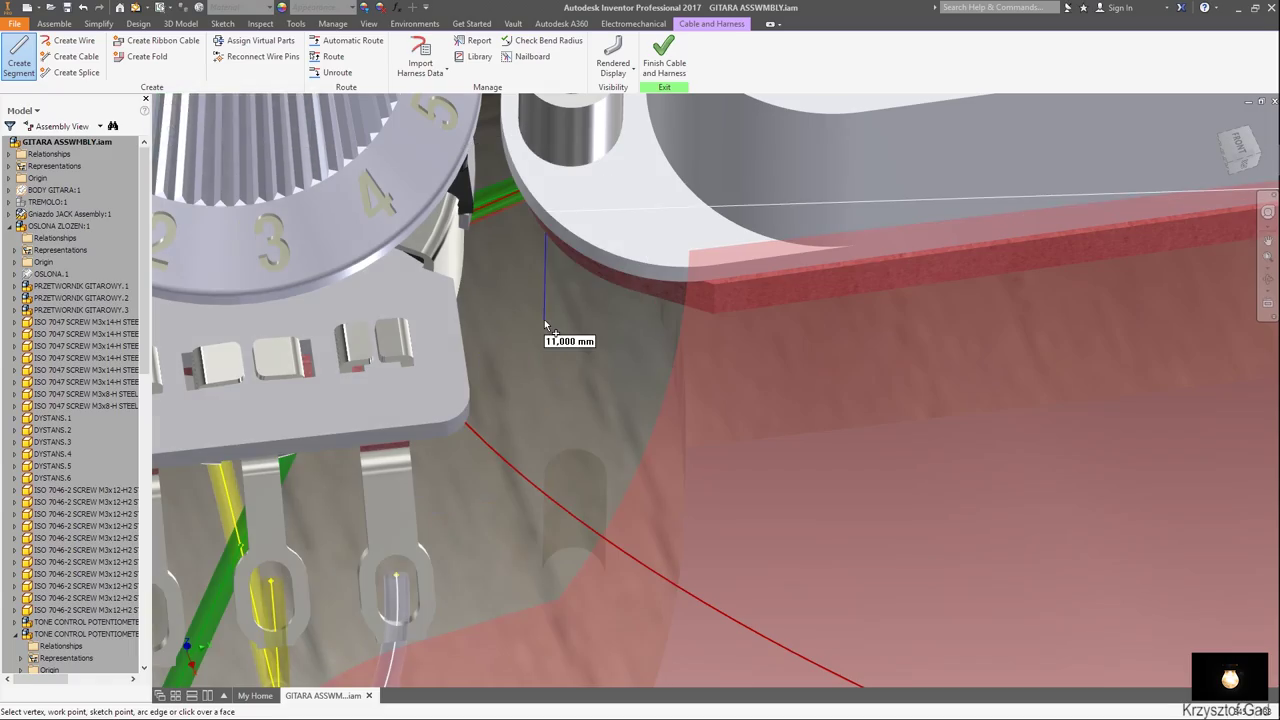
{"action": "mouse_move", "coordinate": [545, 330]}
{"action": "middle_mouse_down", "text": "shift"}
{"action": "mouse_move", "coordinate": [562, 367]}
{"action": "mouse_move", "coordinate": [534, 503]}
{"action": "mouse_move", "coordinate": [643, 503]}
{"action": "mouse_move", "coordinate": [610, 445]}
{"action": "mouse_move", "coordinate": [615, 485]}
{"action": "mouse_move", "coordinate": [612, 440]}
{"action": "middle_mouse_up", "text": "shift"}
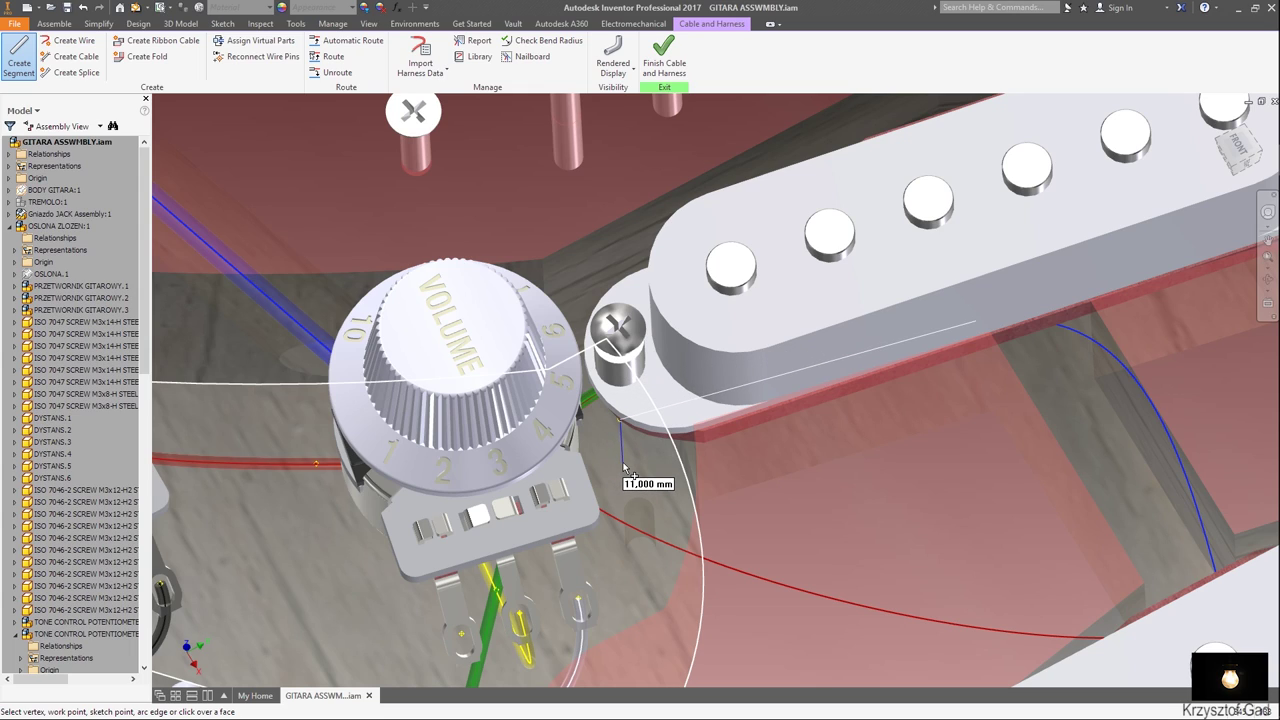
{"action": "right_click", "coordinate": [621, 468]}
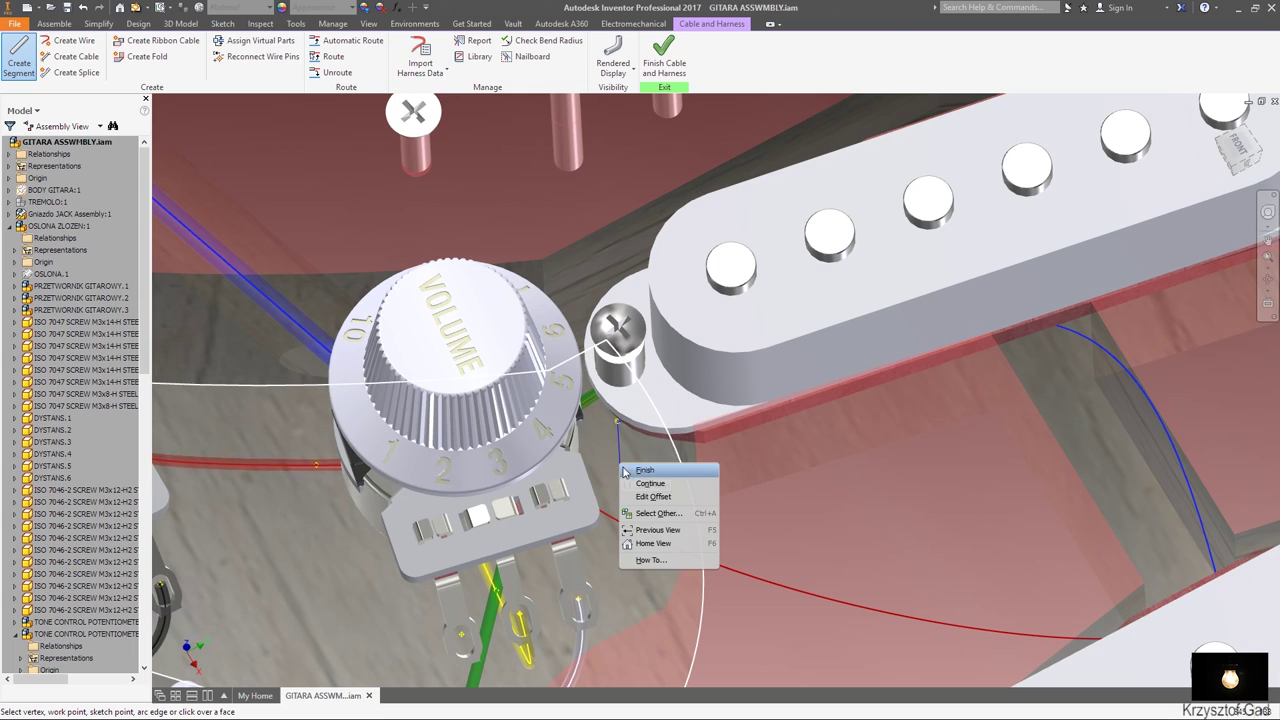
{"action": "left_click", "coordinate": [643, 472]}
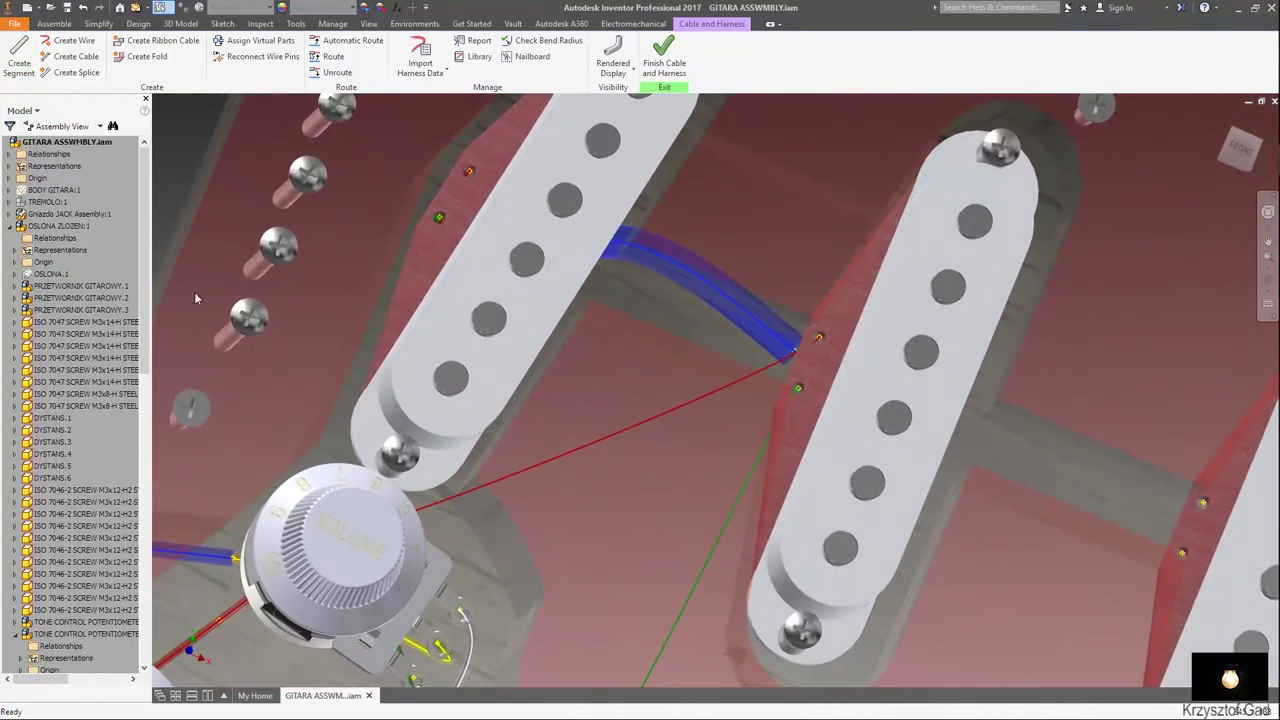
Hide the PRZETWORNIK GITAROWY:1 pickup to expose the new segment.
{"action": "left_click", "coordinate": [10, 227]}
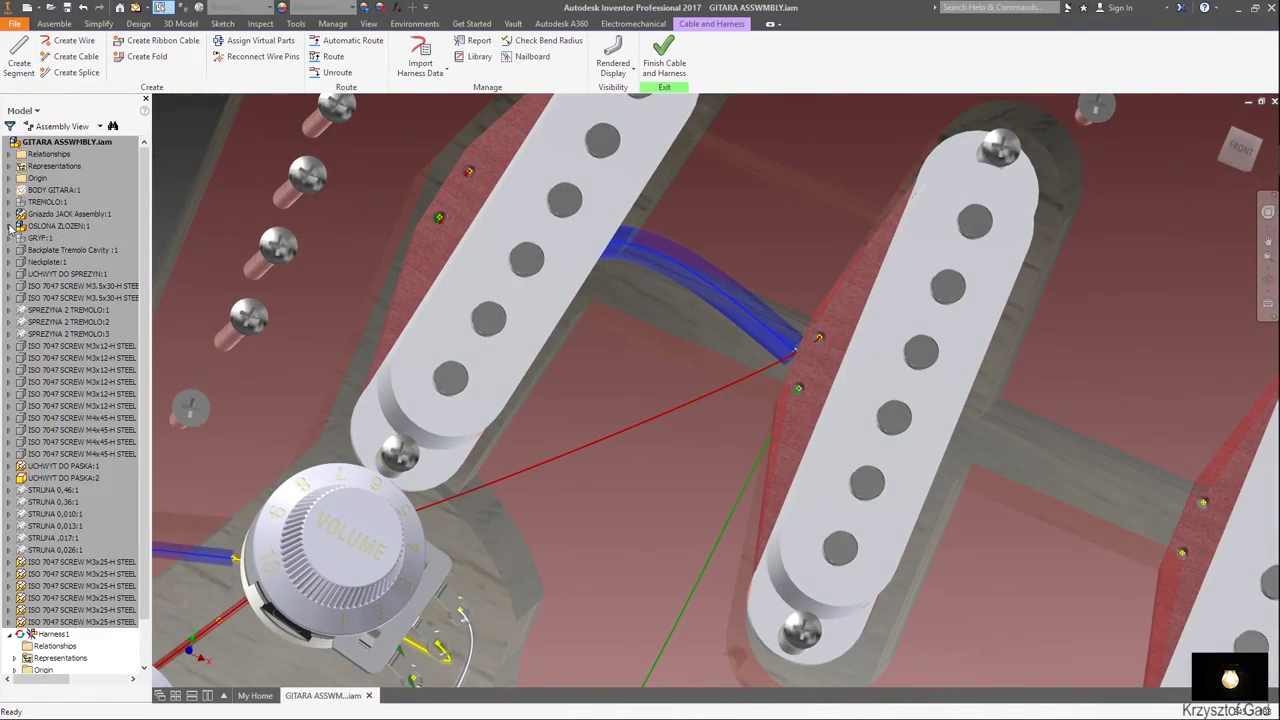
{"action": "scroll", "coordinate": [60, 300], "scroll_direction": "down", "scroll_amount": 5}
{"action": "left_click", "coordinate": [97, 172]}
{"action": "right_click", "coordinate": [97, 174]}
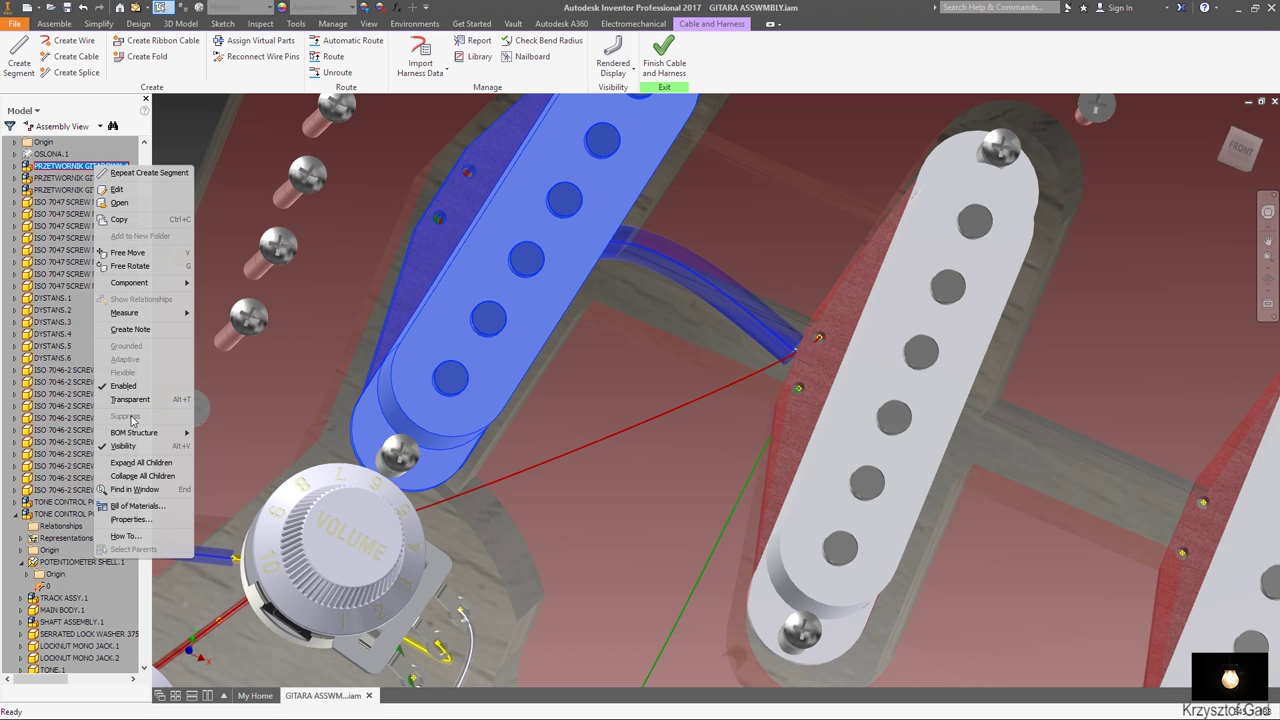
{"action": "left_click", "coordinate": [124, 446]}
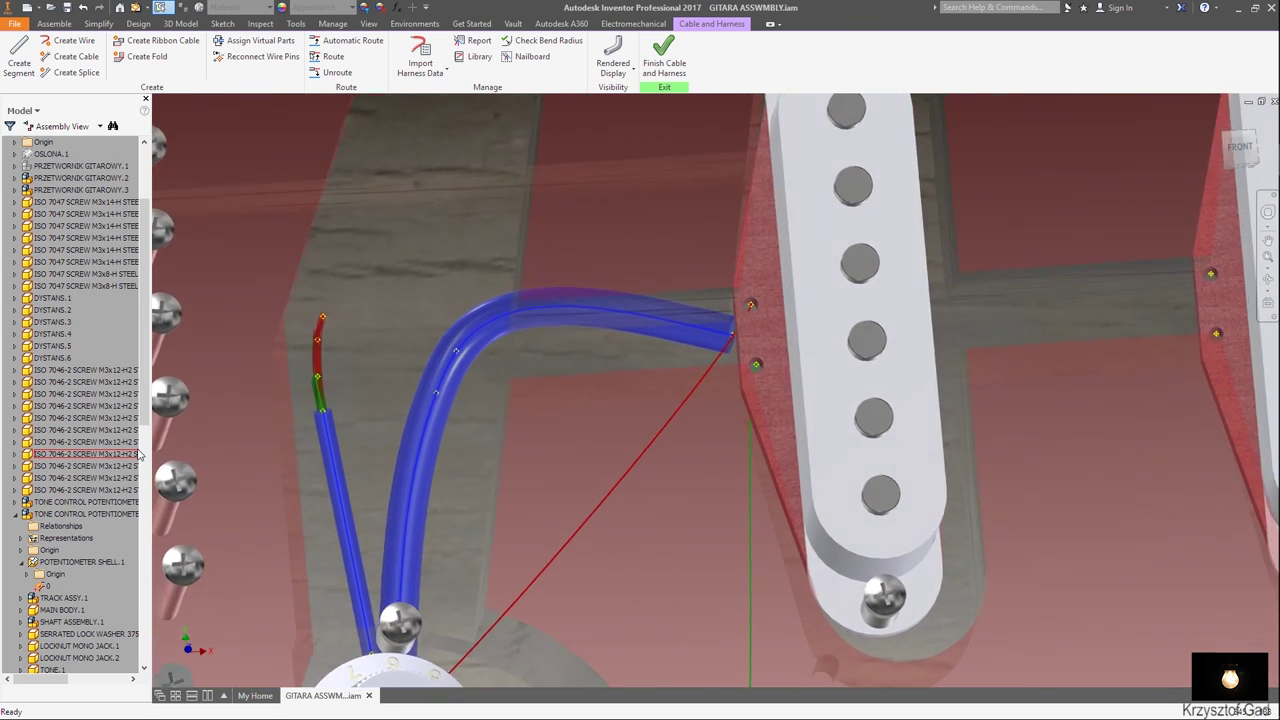
{"action": "scroll", "coordinate": [440, 345], "scroll_direction": "down", "scroll_amount": 5}
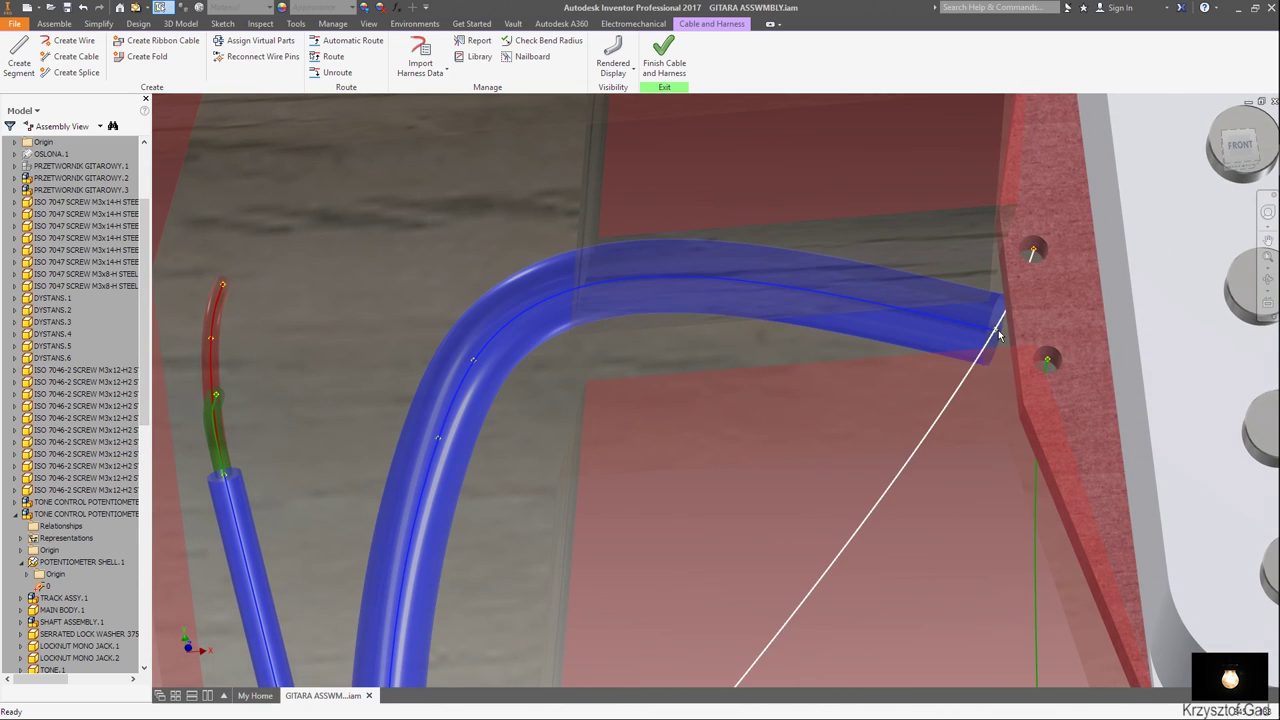
Move the segment's lower and upper bend points with 3D Move/Rotate to smooth its curve.
{"action": "right_click", "coordinate": [438, 441]}
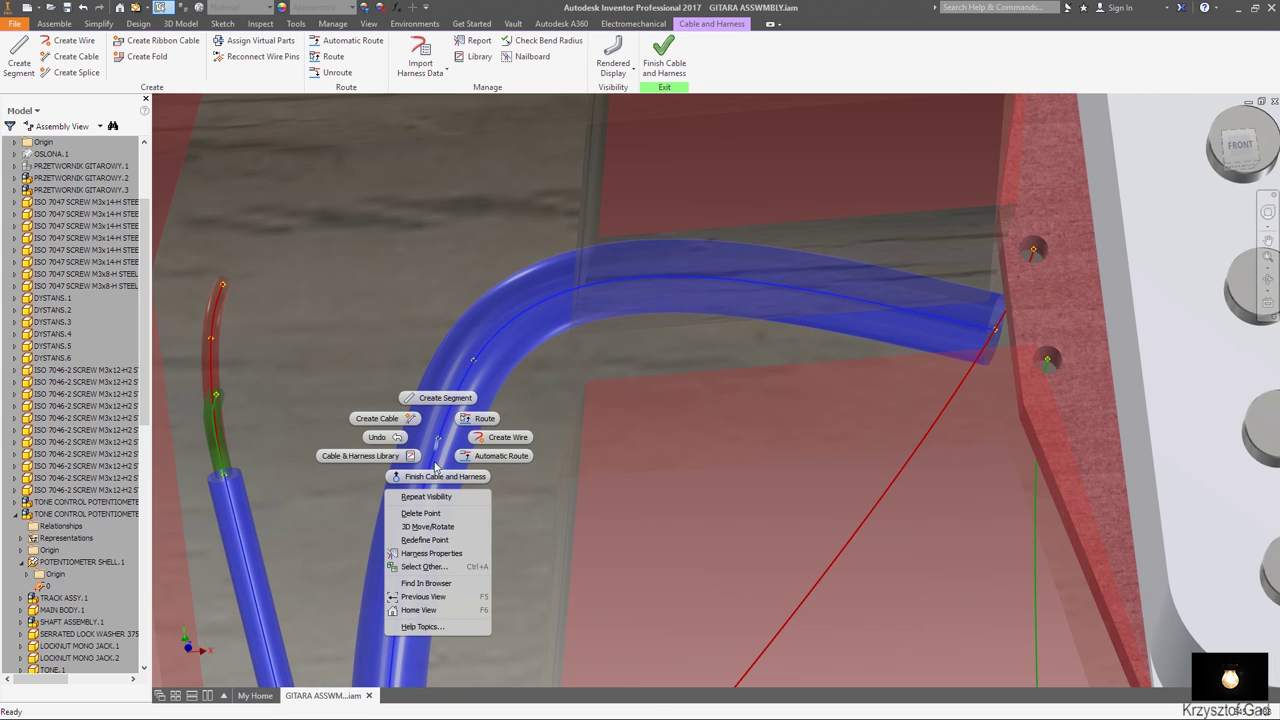
{"action": "left_click", "coordinate": [432, 527]}
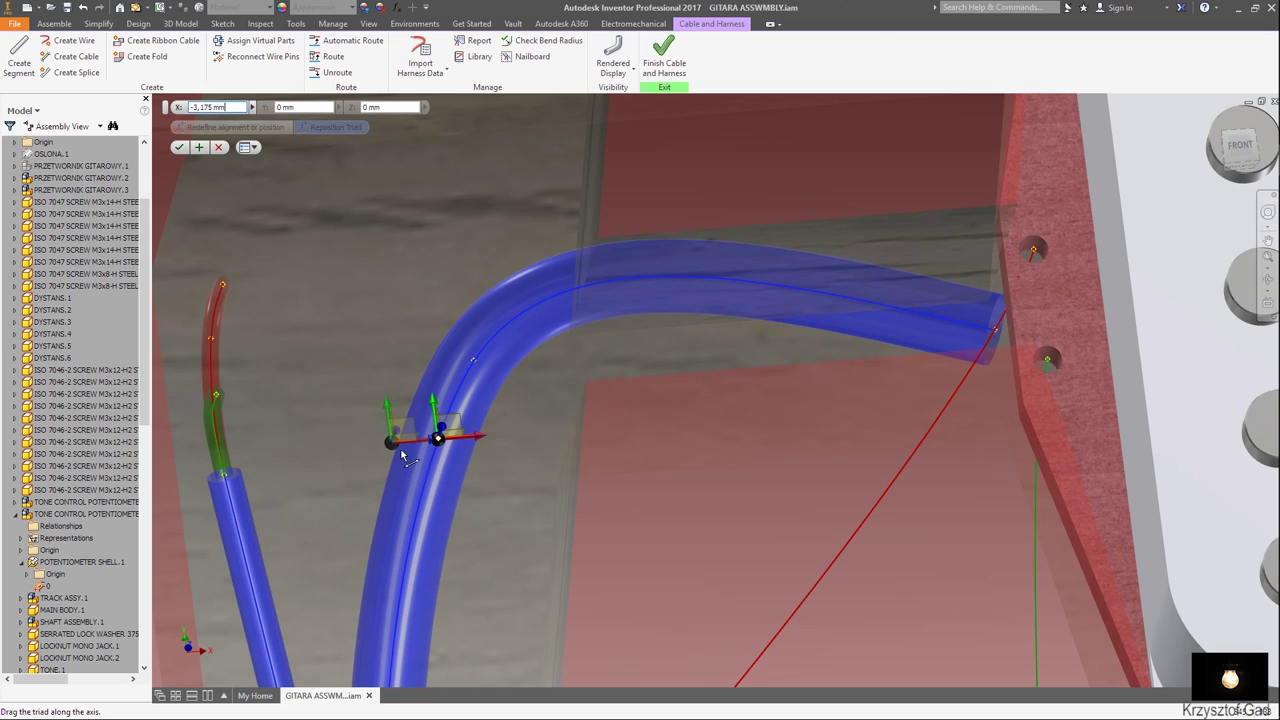
{"action": "left_click_drag", "start_coordinate": [396, 452], "coordinate": [405, 460]}
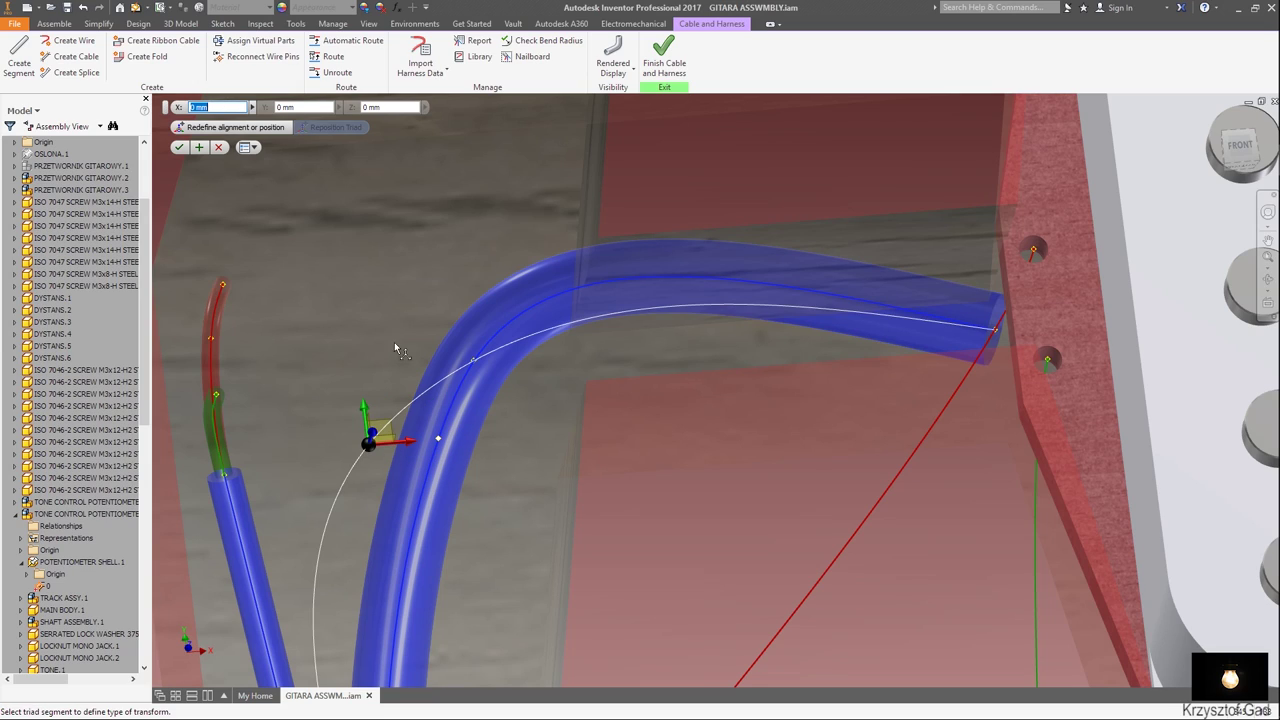
{"action": "left_click", "coordinate": [179, 147]}
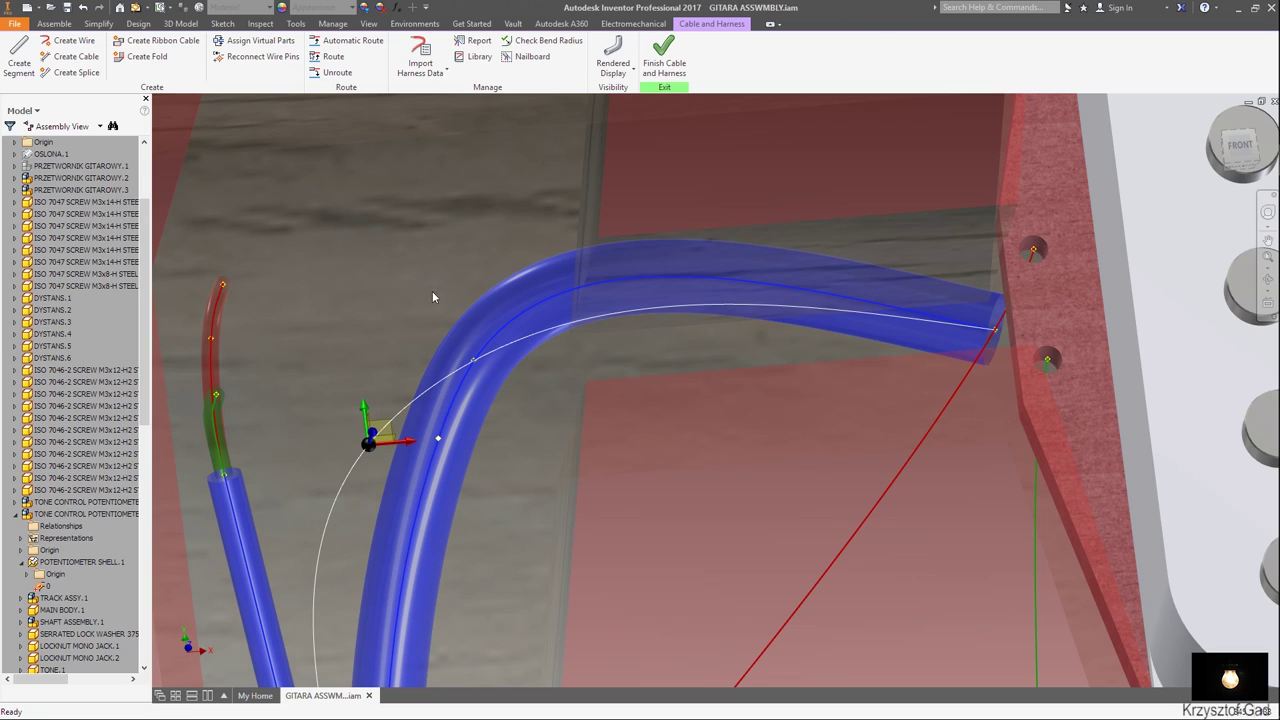
{"action": "right_click", "coordinate": [476, 366]}
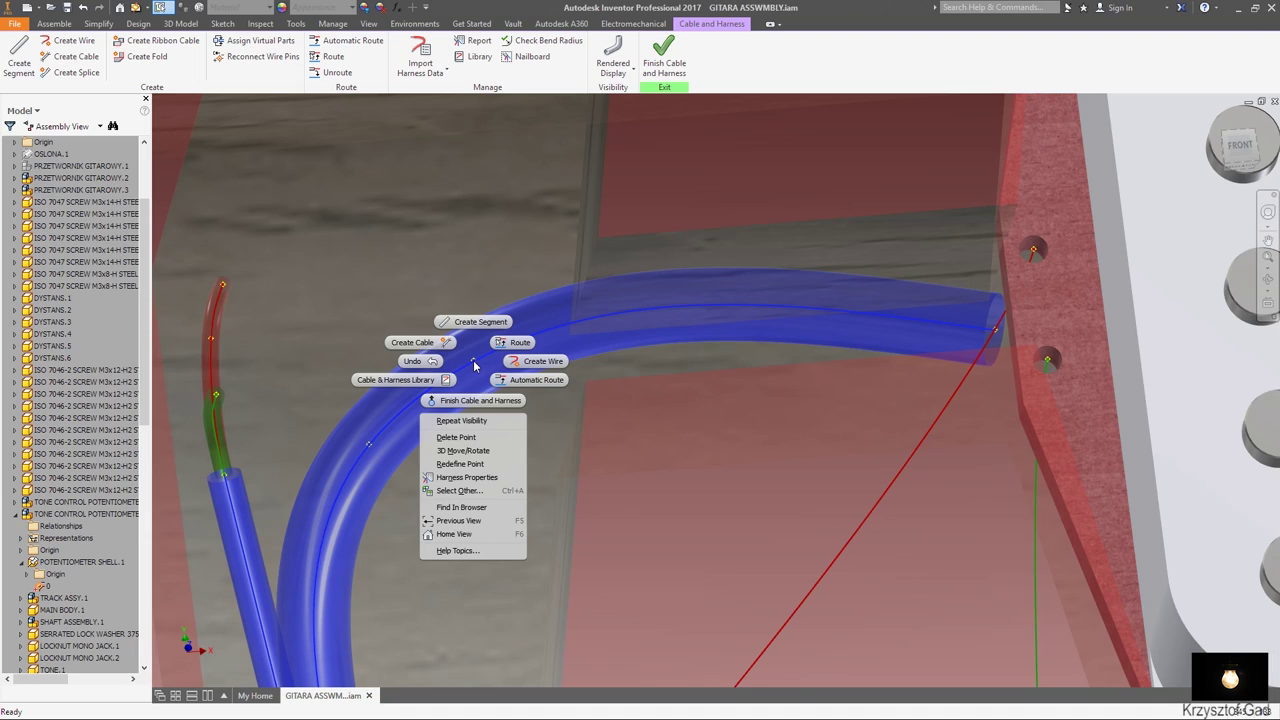
{"action": "left_click", "coordinate": [485, 453]}
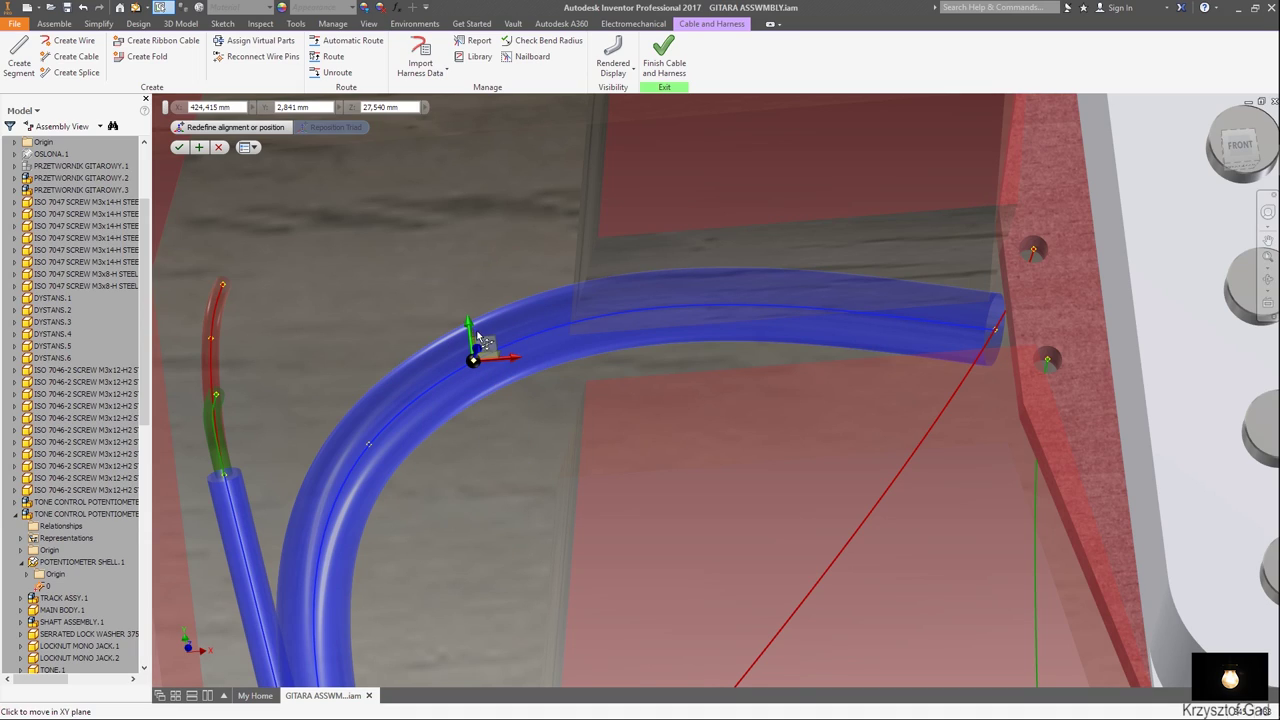
{"action": "left_click_drag", "start_coordinate": [472, 343], "coordinate": [474, 357]}
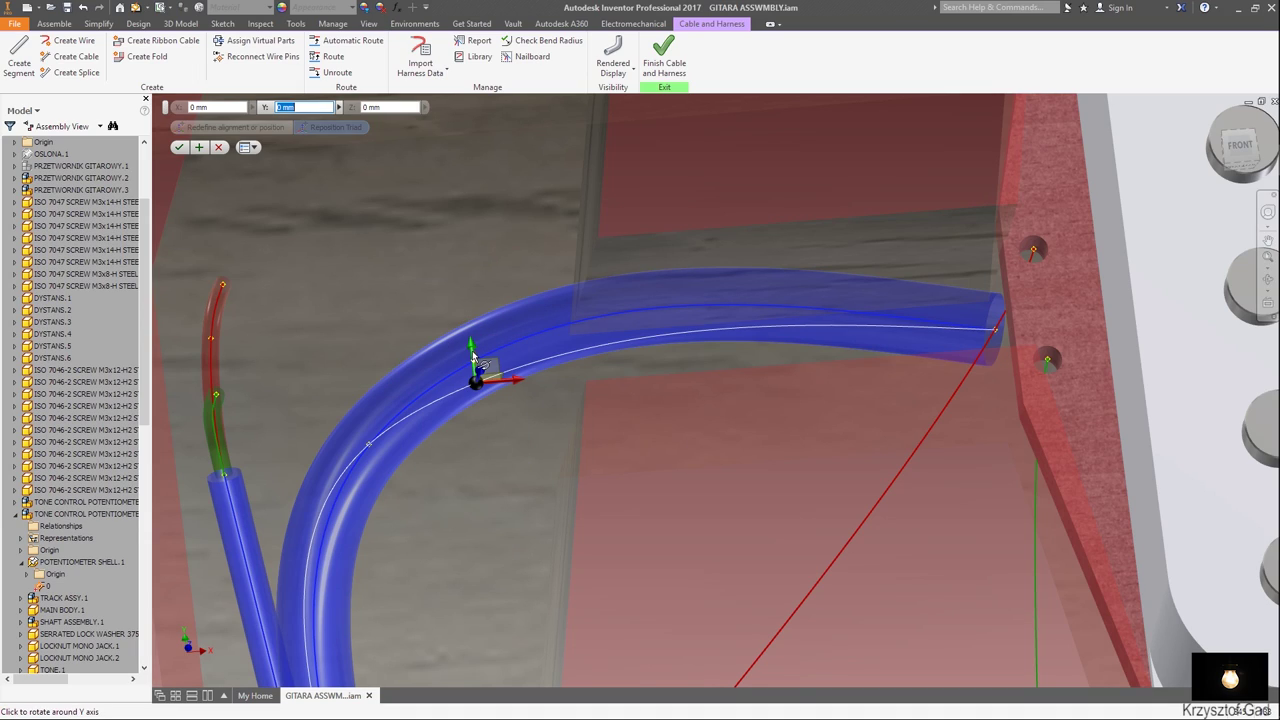
{"action": "left_click", "coordinate": [180, 147]}
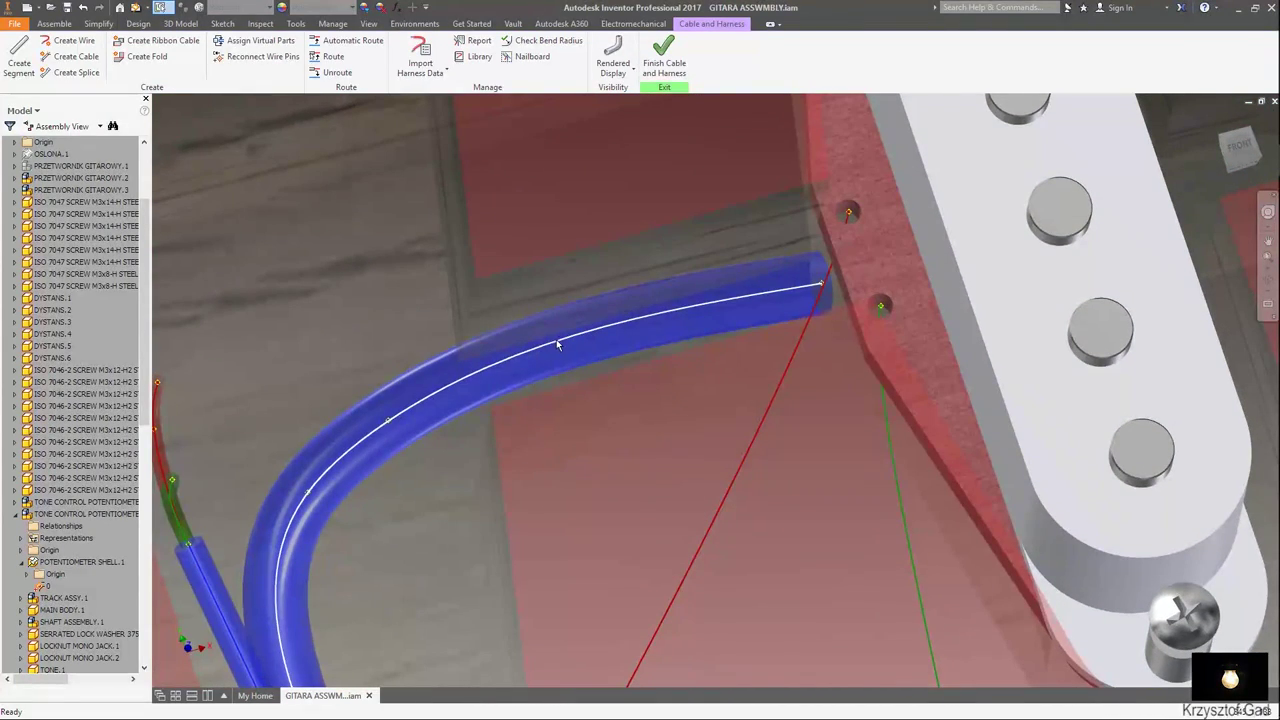
Add a point partway along the middle-pickup segment and reposition it with 3D Move/Rotate.
{"action": "right_click", "coordinate": [556, 341]}
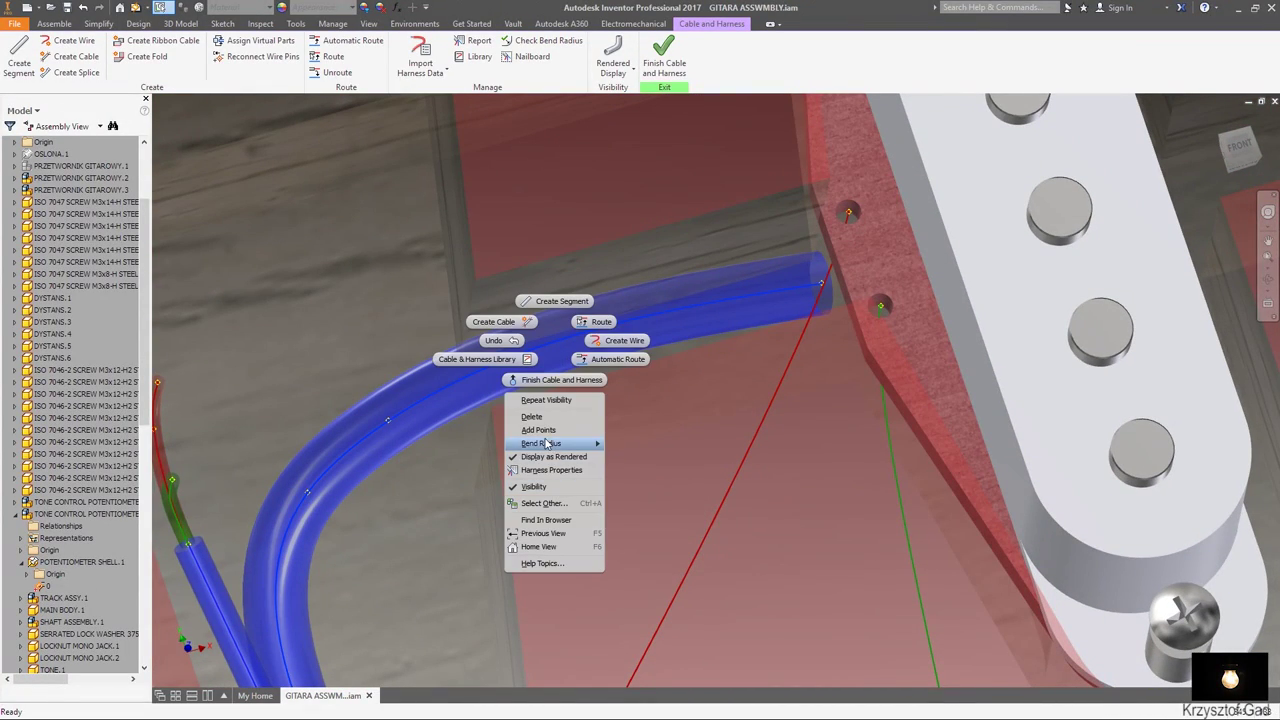
{"action": "left_click", "coordinate": [546, 431]}
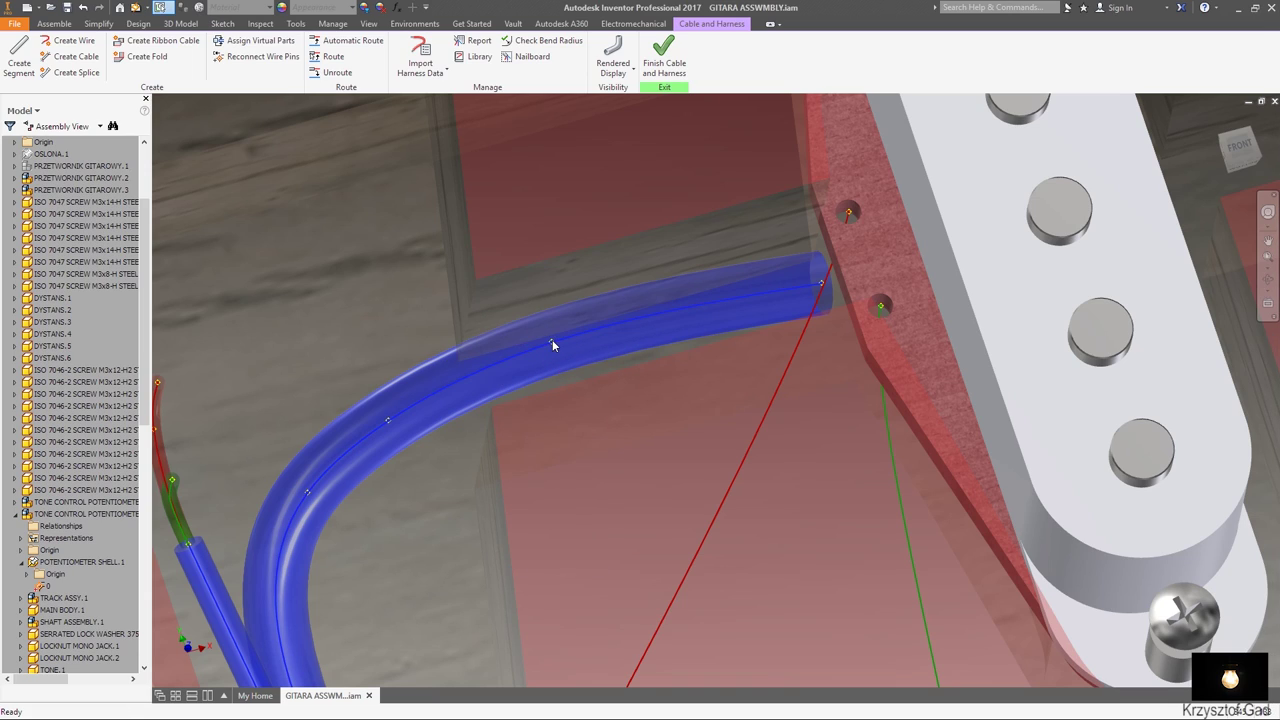
{"action": "right_click", "coordinate": [555, 342]}
{"action": "left_click", "coordinate": [568, 430]}
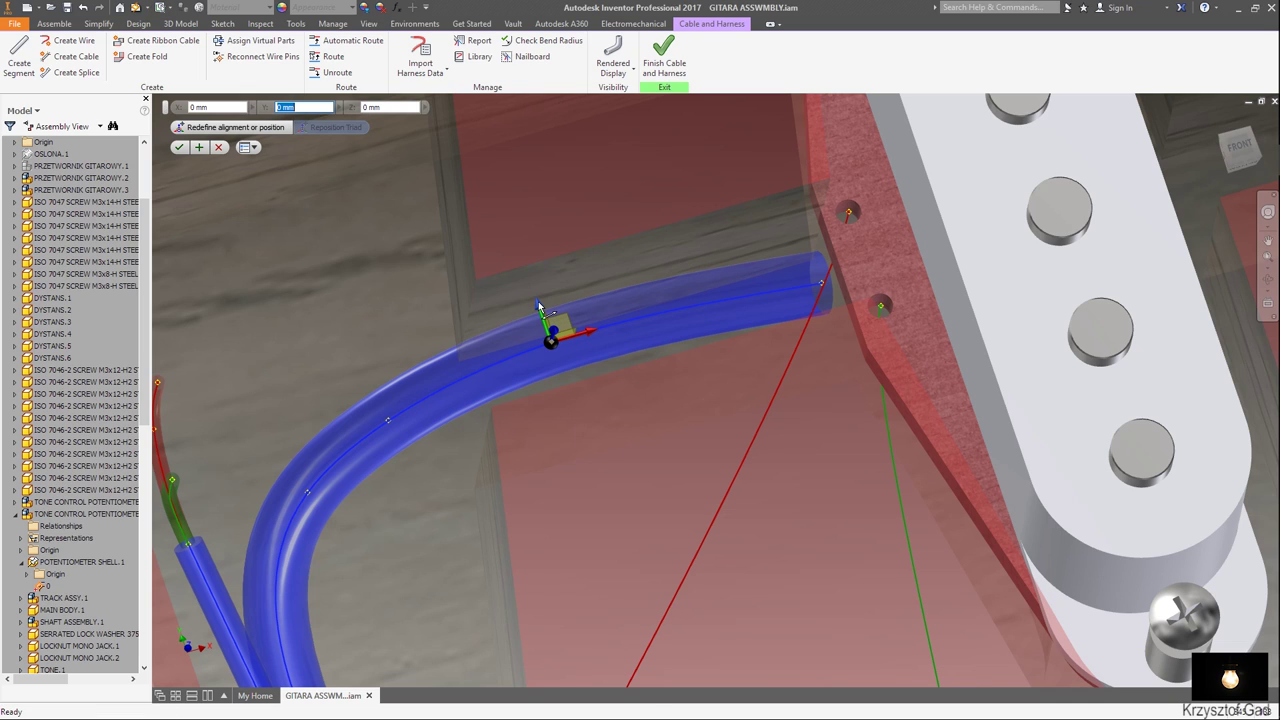
{"action": "key", "text": "Return"}
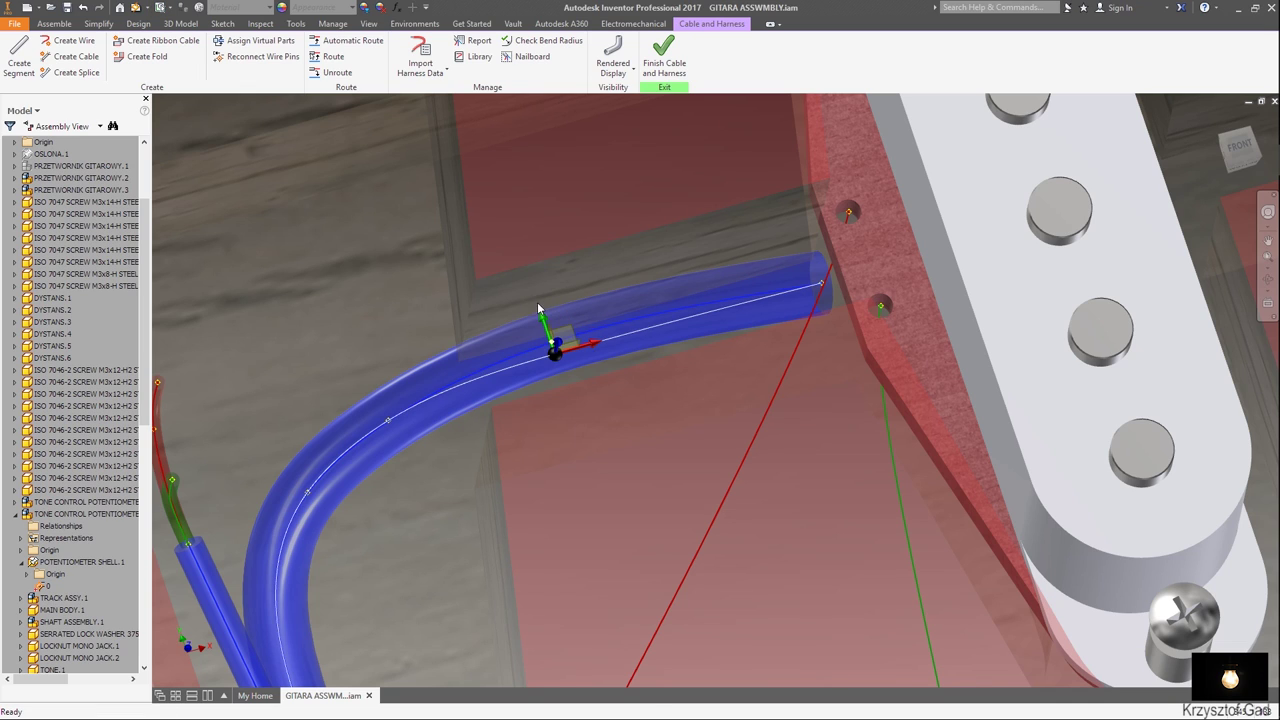
{"action": "key", "text": "F5"}
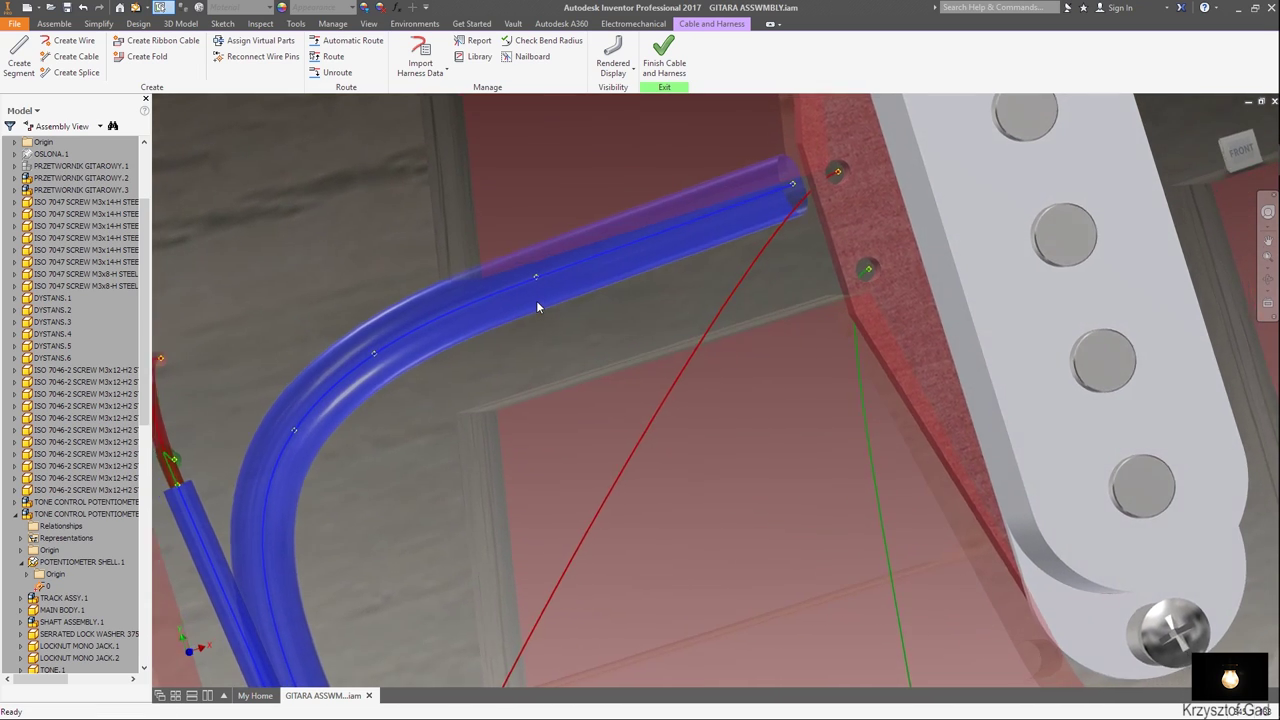
{"action": "key", "text": "F5"}
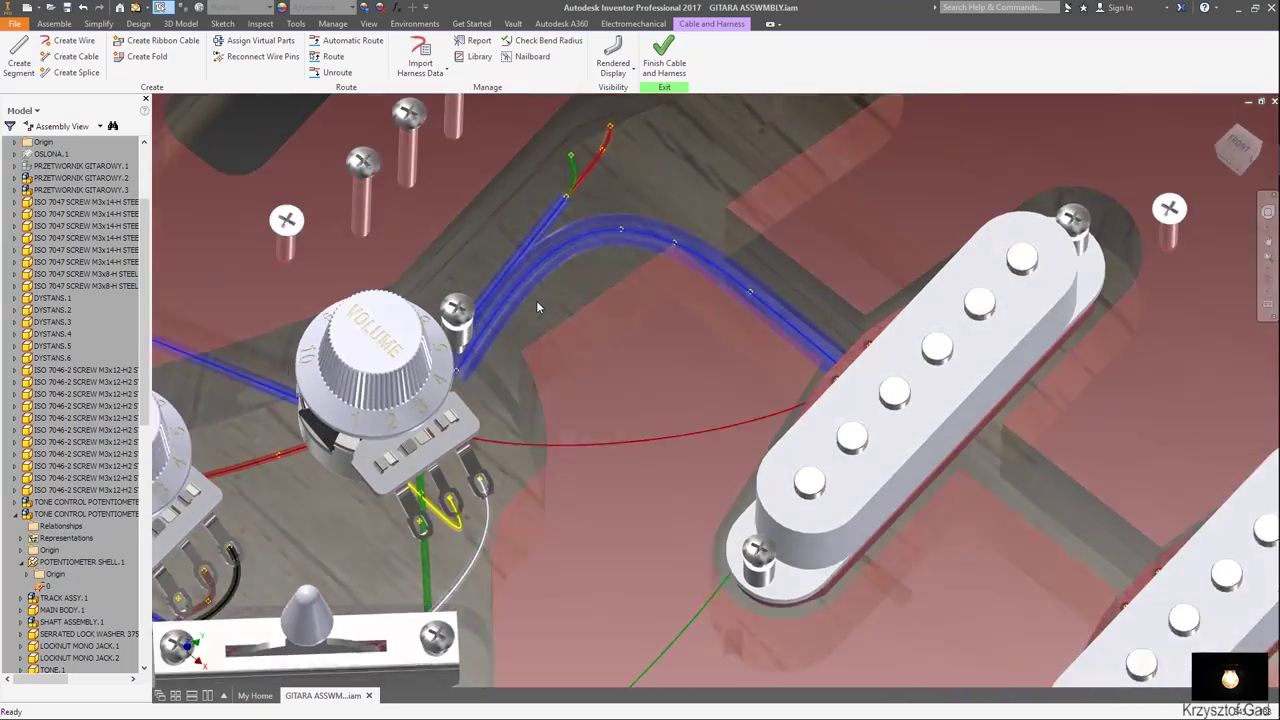
Route the middle pickup's green and red wires through its harness segment.
{"action": "left_click", "coordinate": [331, 62]}
{"action": "key", "text": "F5"}
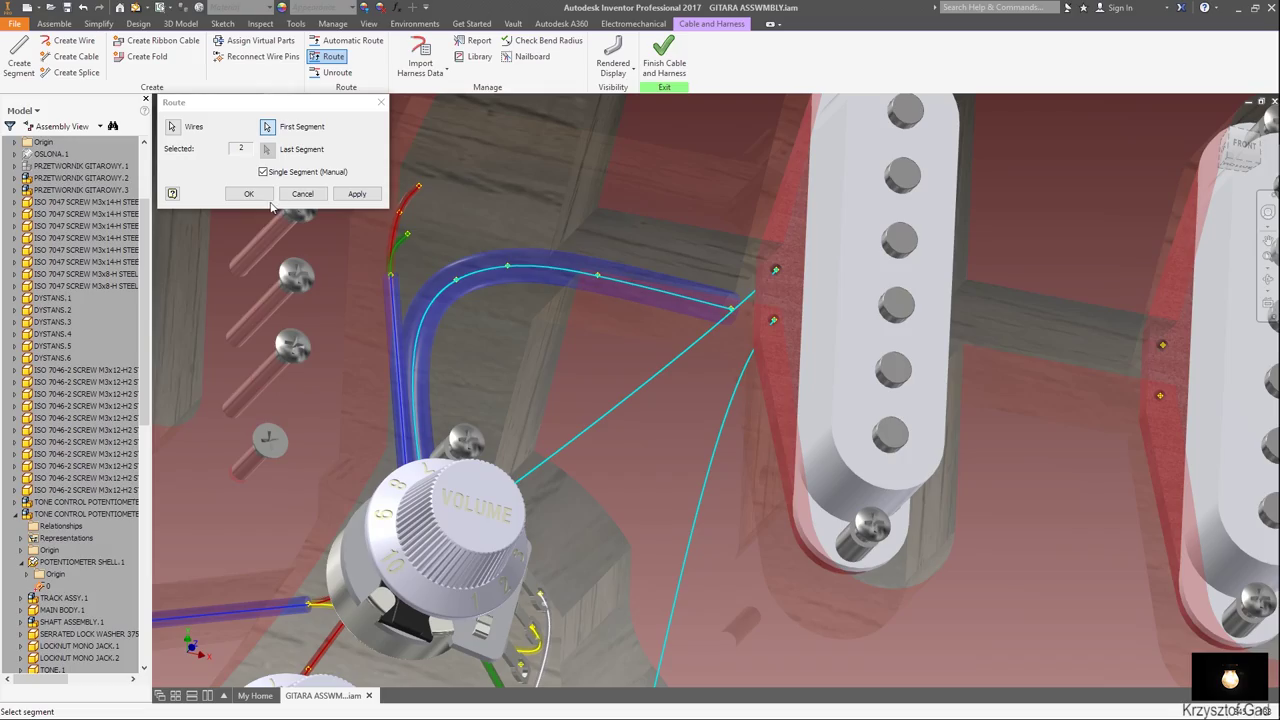
{"action": "left_click", "coordinate": [250, 194]}
{"action": "key", "text": "F5"}
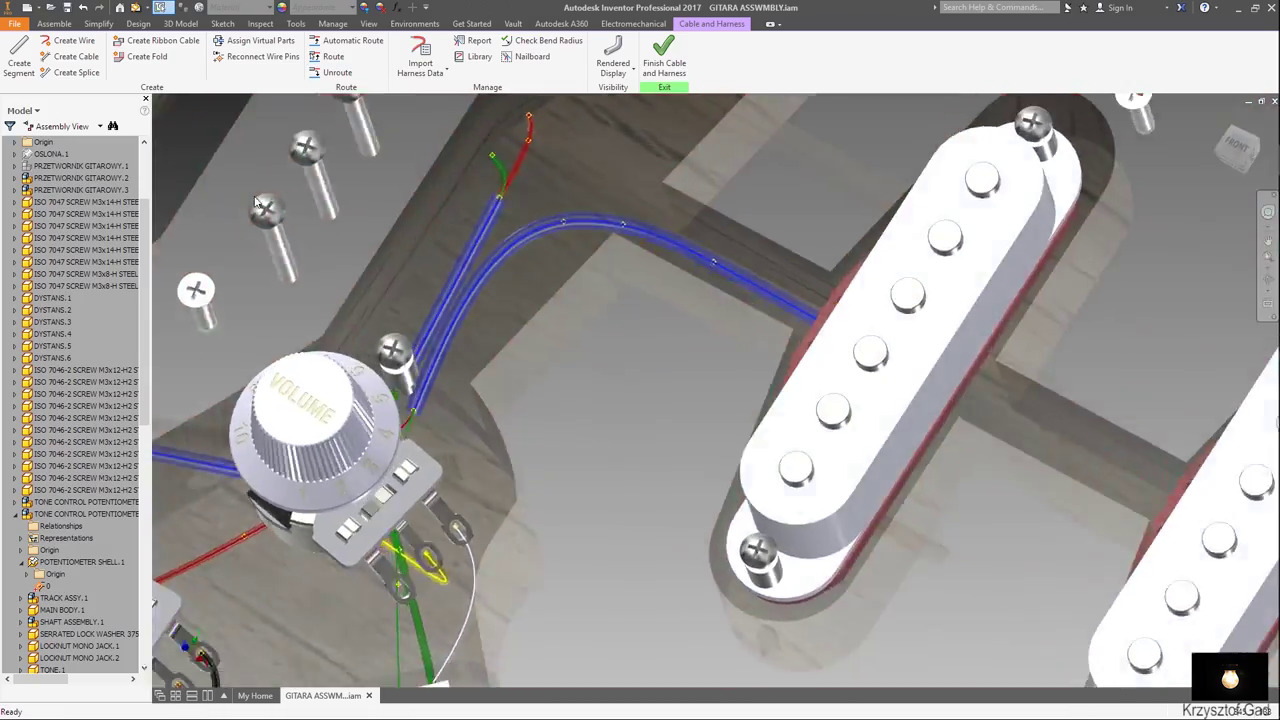
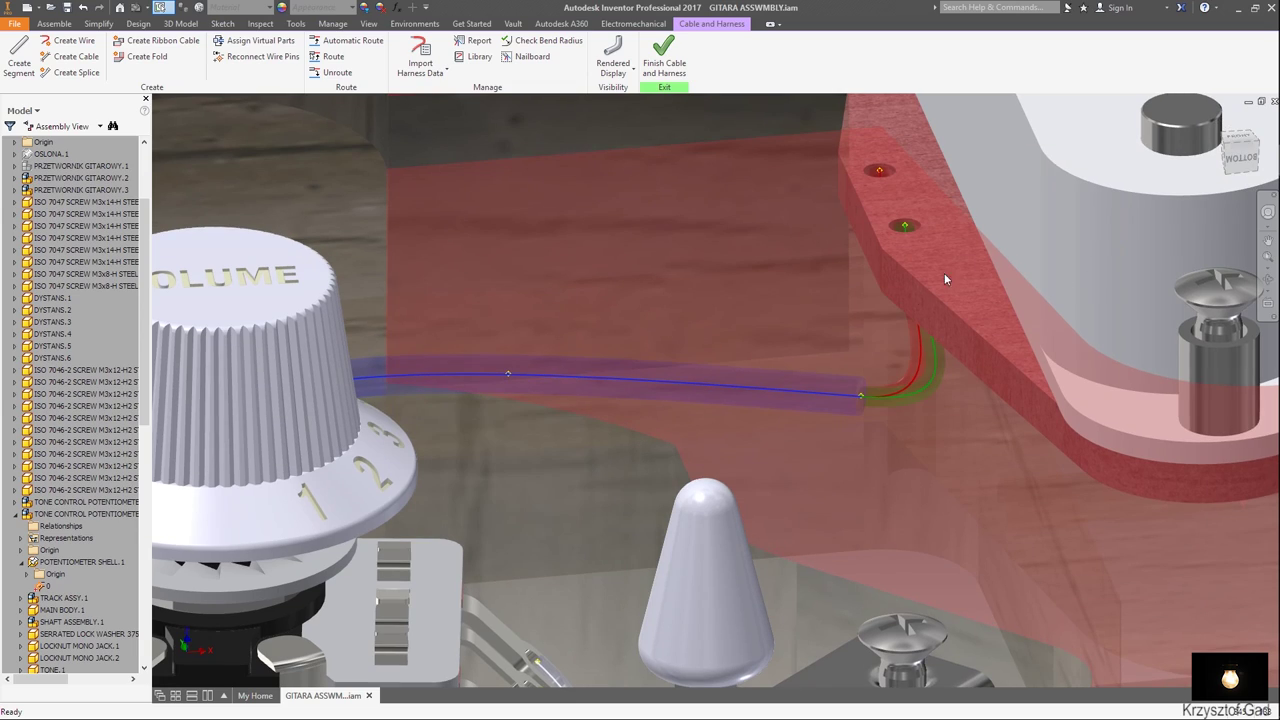
Lift the blue cable's end point 3 mm along Z with 3D Move/Rotate.
{"action": "right_click", "coordinate": [862, 397]}
{"action": "left_click", "coordinate": [839, 484]}
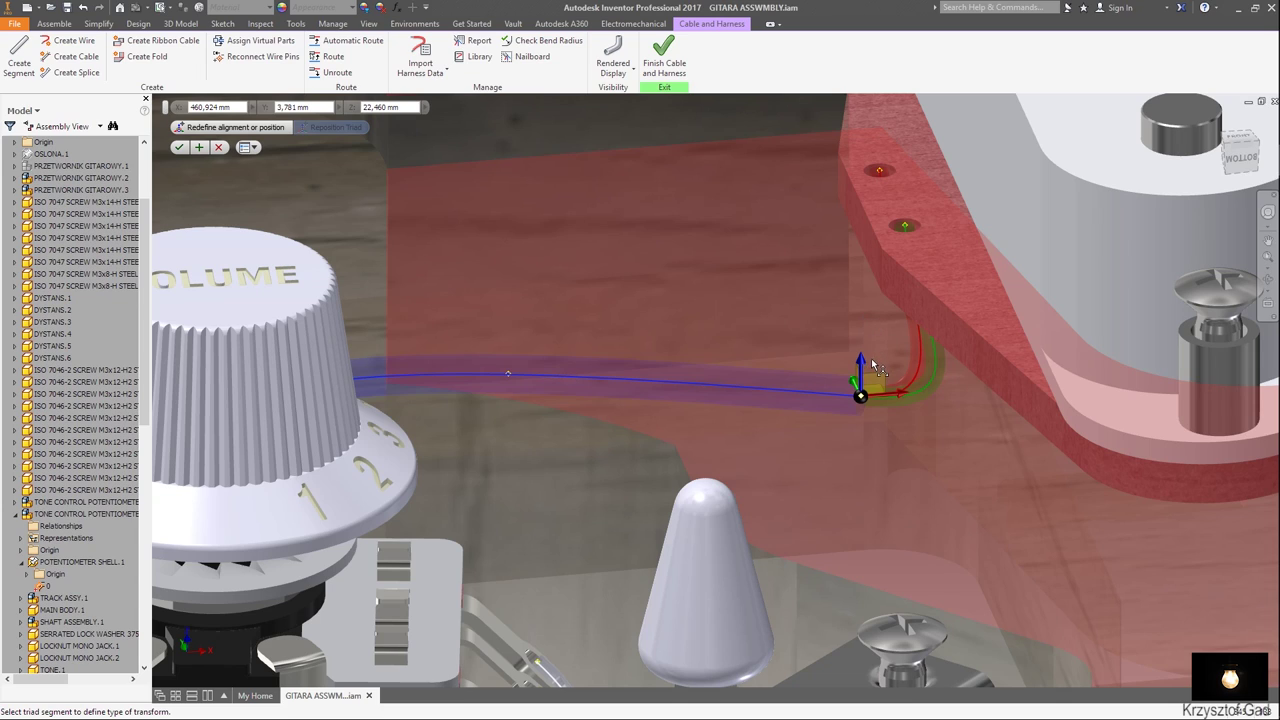
{"action": "left_click_drag", "start_coordinate": [862, 355], "coordinate": [860, 306]}
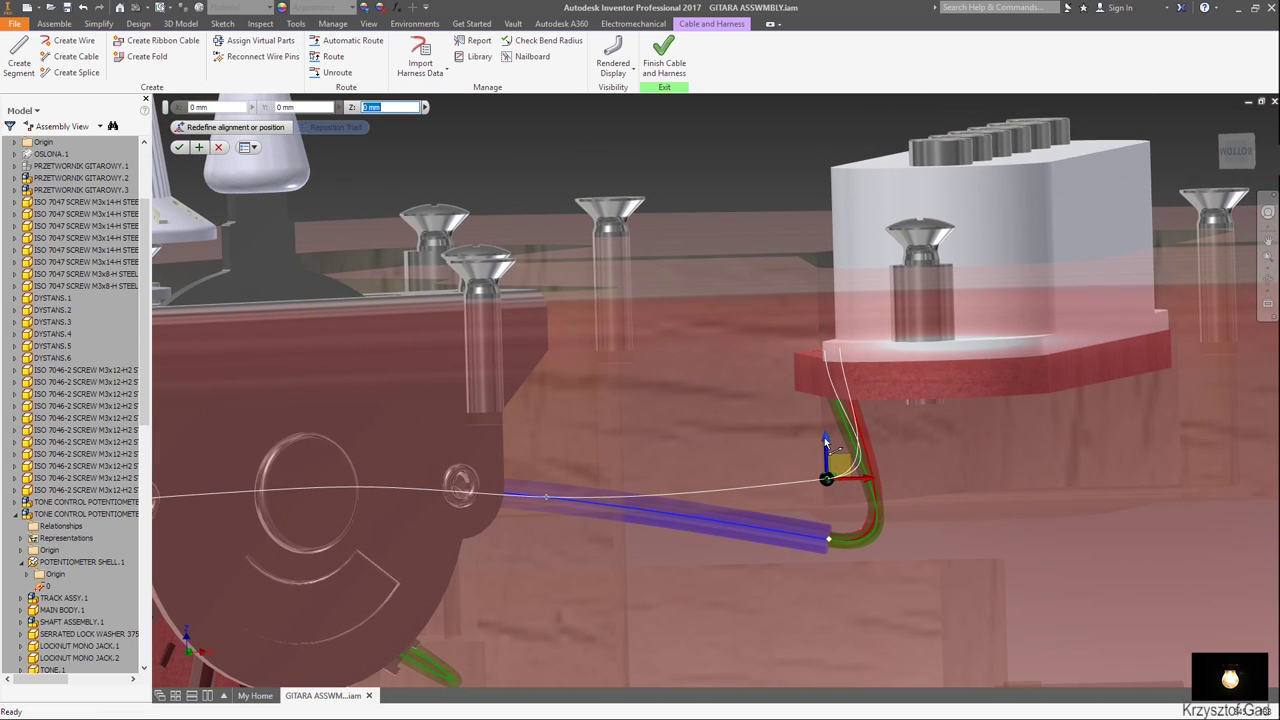
{"action": "type", "text": "-1"}
{"action": "key", "text": "Return"}
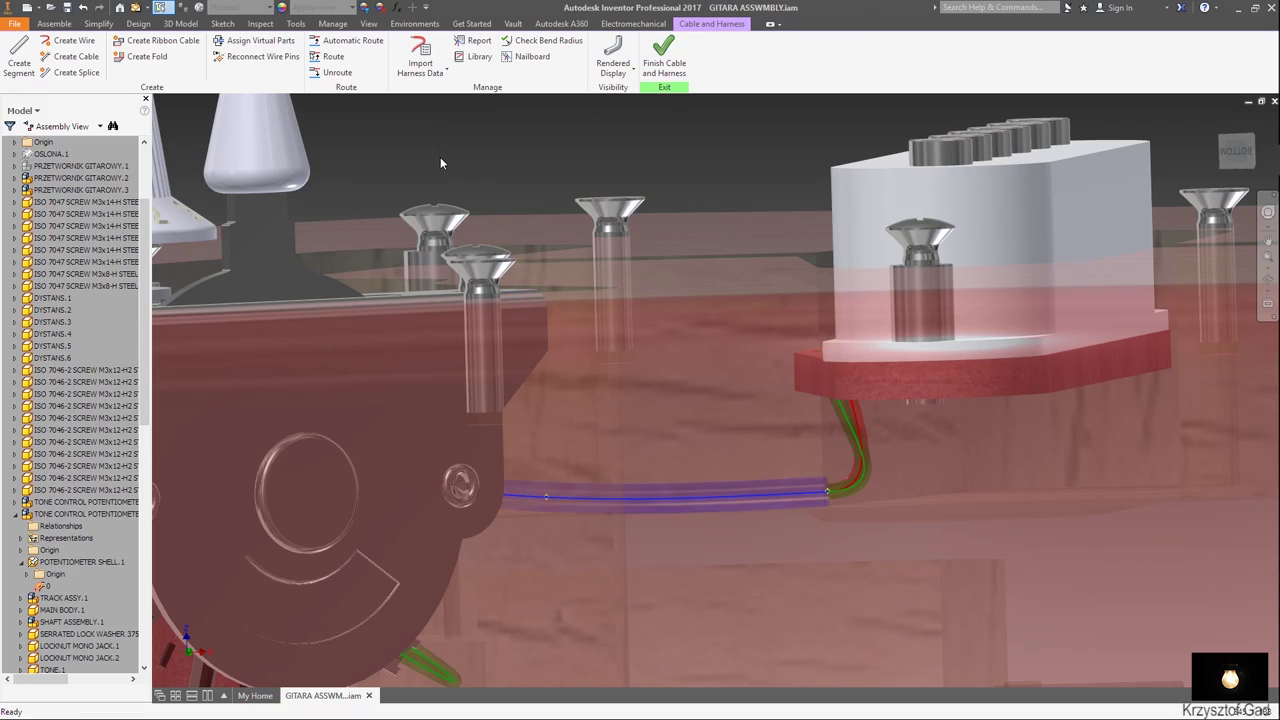
Cycle through saved views, then switch off Transparent on BODY GITARA:1 so the body is opaque.
{"action": "key", "text": "F5"}
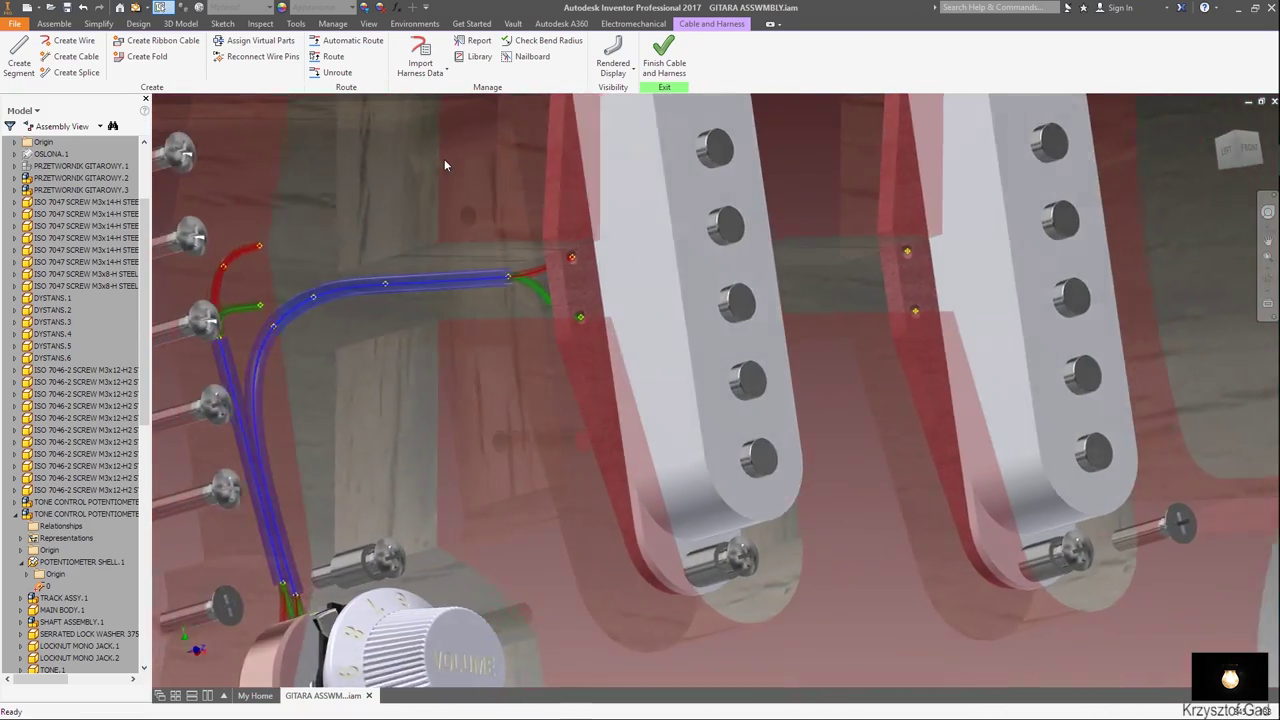
{"action": "key", "text": "F5"}
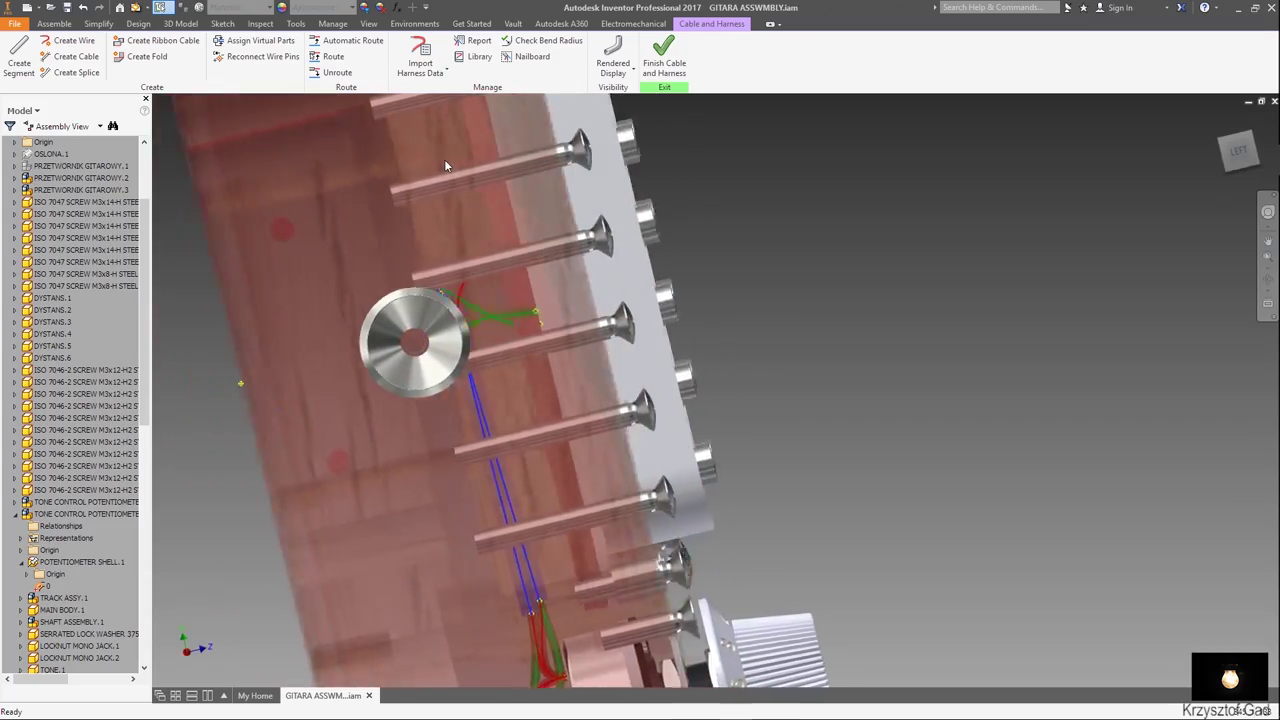
{"action": "key", "text": "F5"}
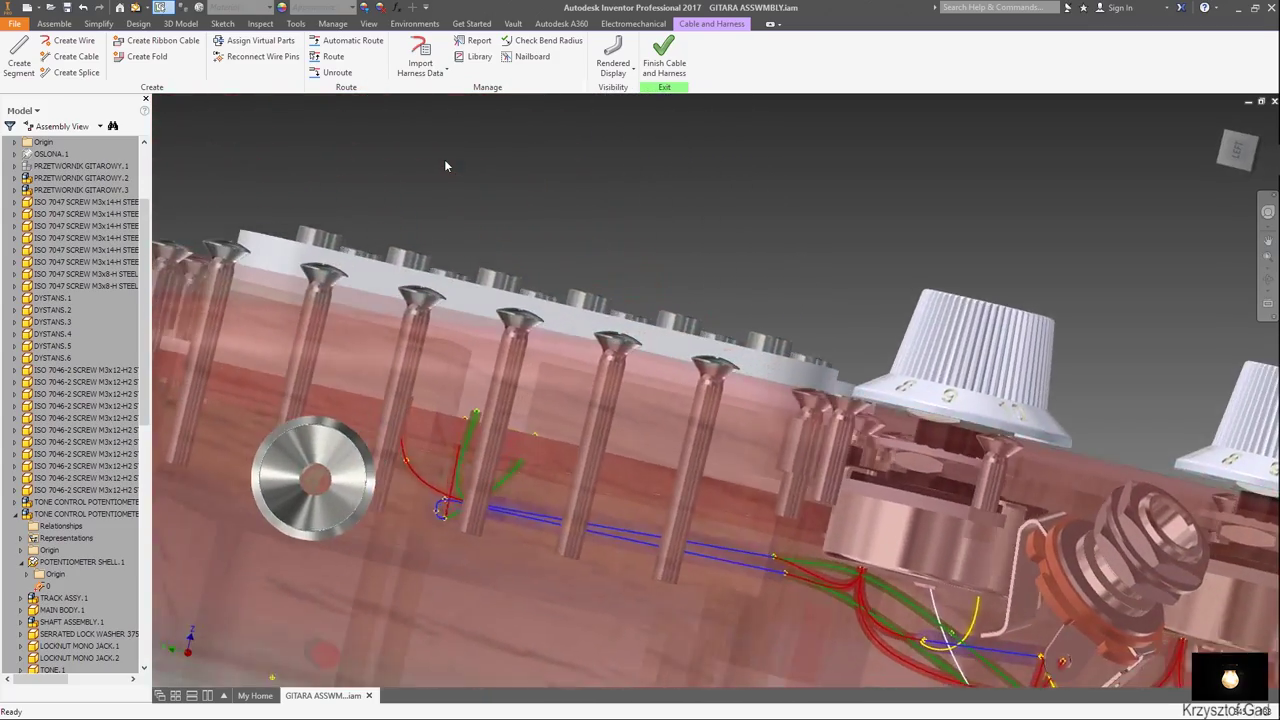
{"action": "key", "text": "F5"}
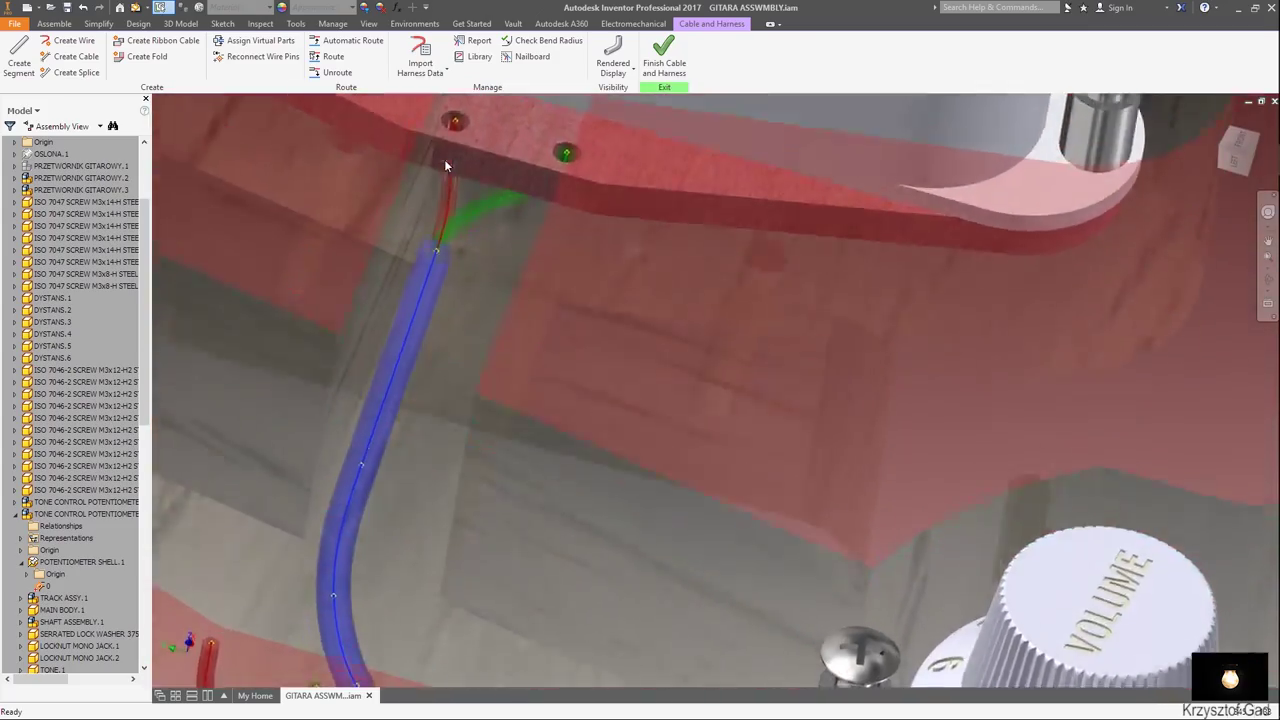
{"action": "key", "text": "F5"}
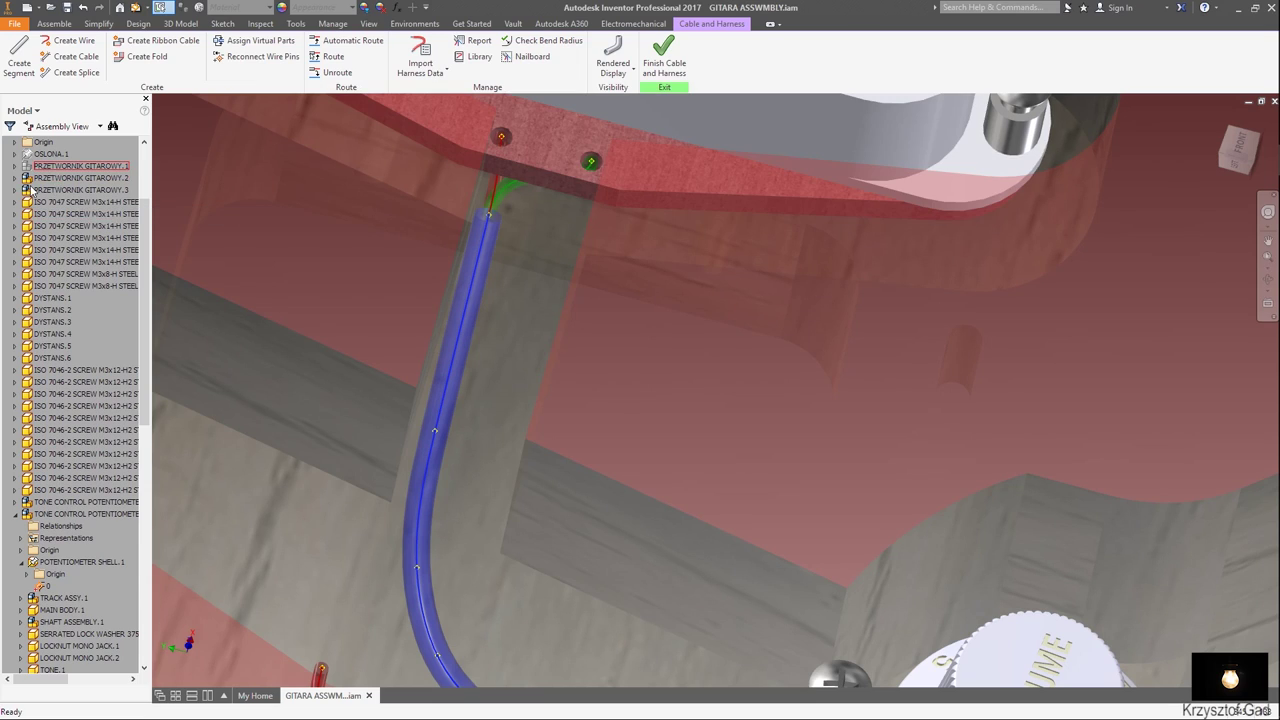
{"action": "scroll", "coordinate": [30, 187], "scroll_direction": "up", "scroll_amount": 3}
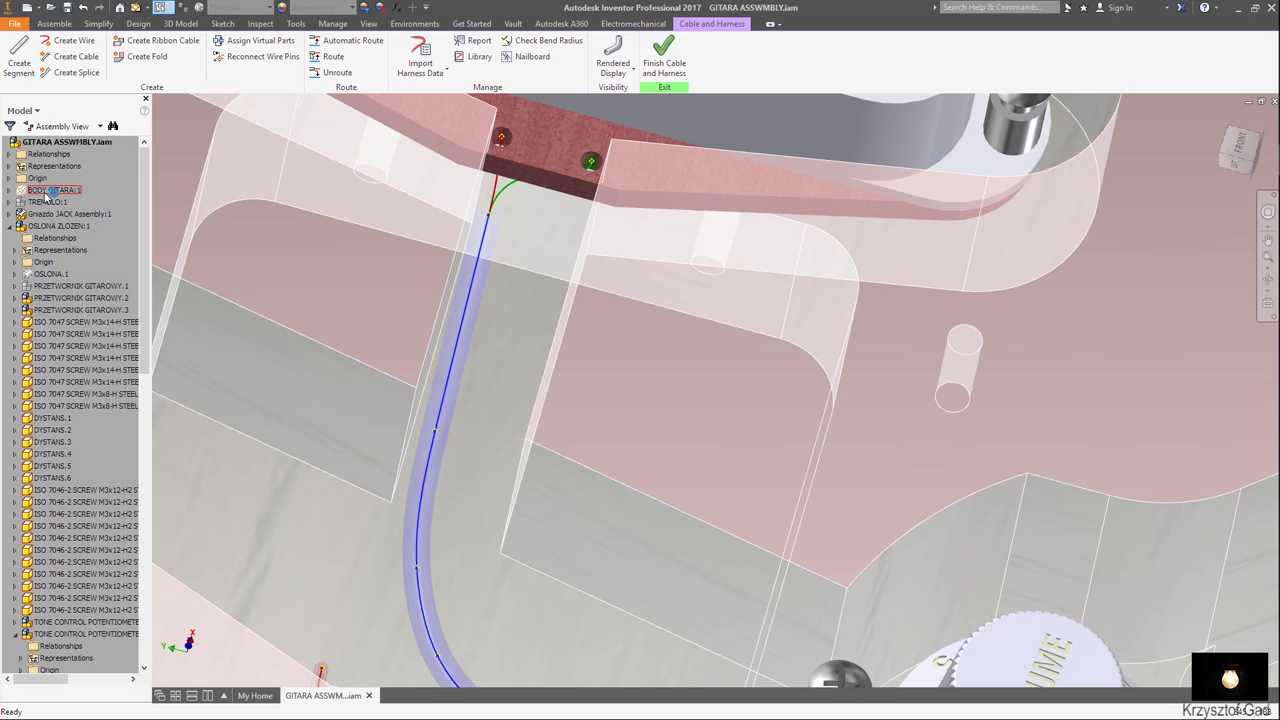
{"action": "right_click", "coordinate": [46, 196]}
{"action": "left_click", "coordinate": [92, 422]}
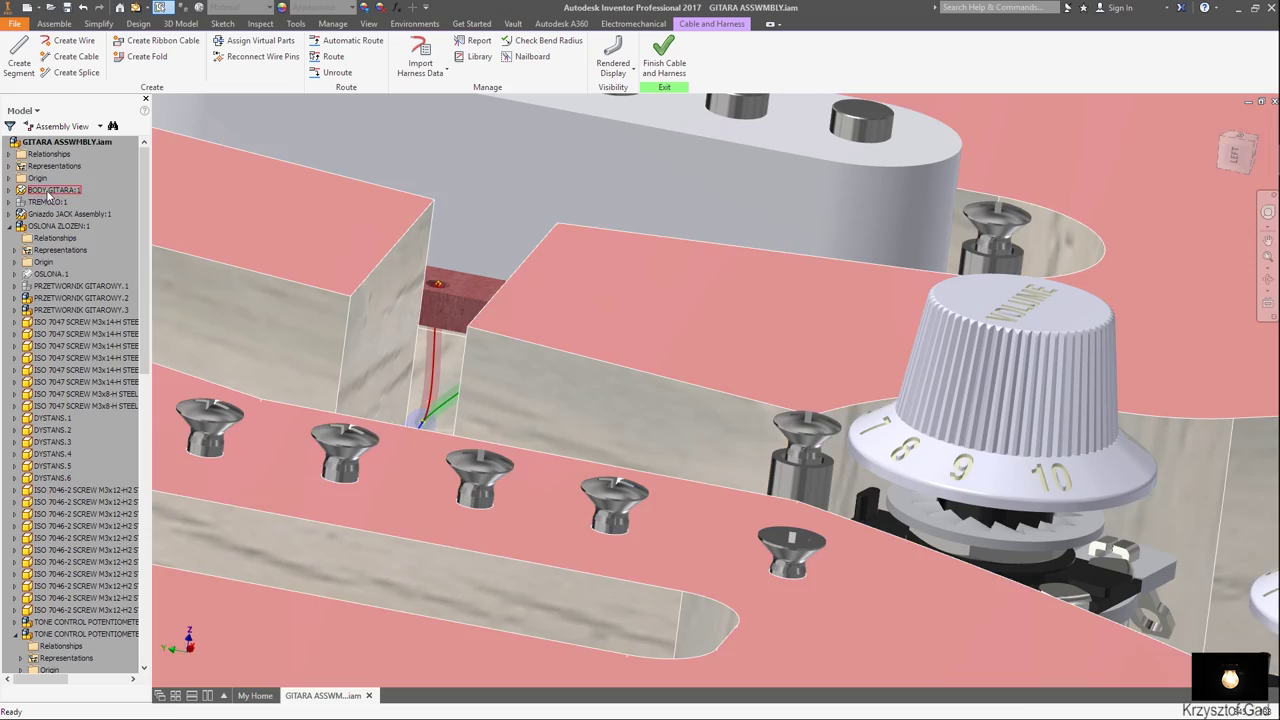
Hide BODY GITARA and reposition the blue cable's other end point with X offset 0 mm.
{"action": "right_click", "coordinate": [46, 190]}
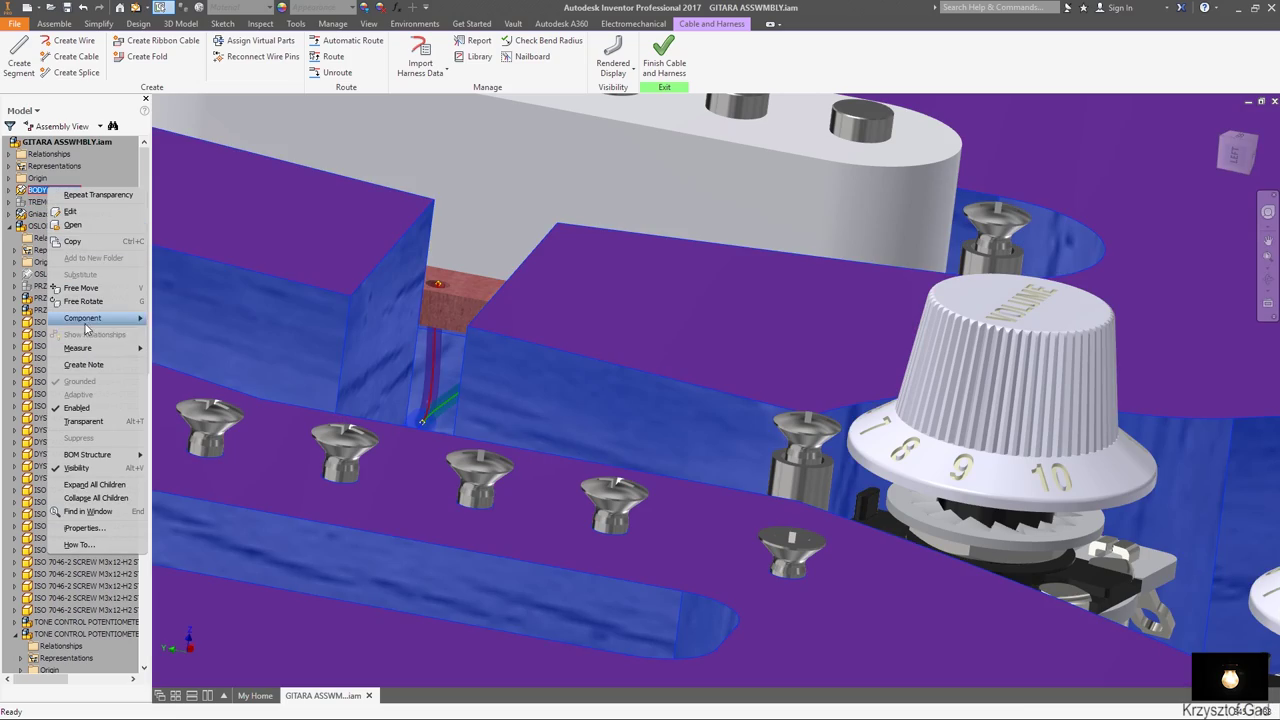
{"action": "left_click", "coordinate": [85, 468]}
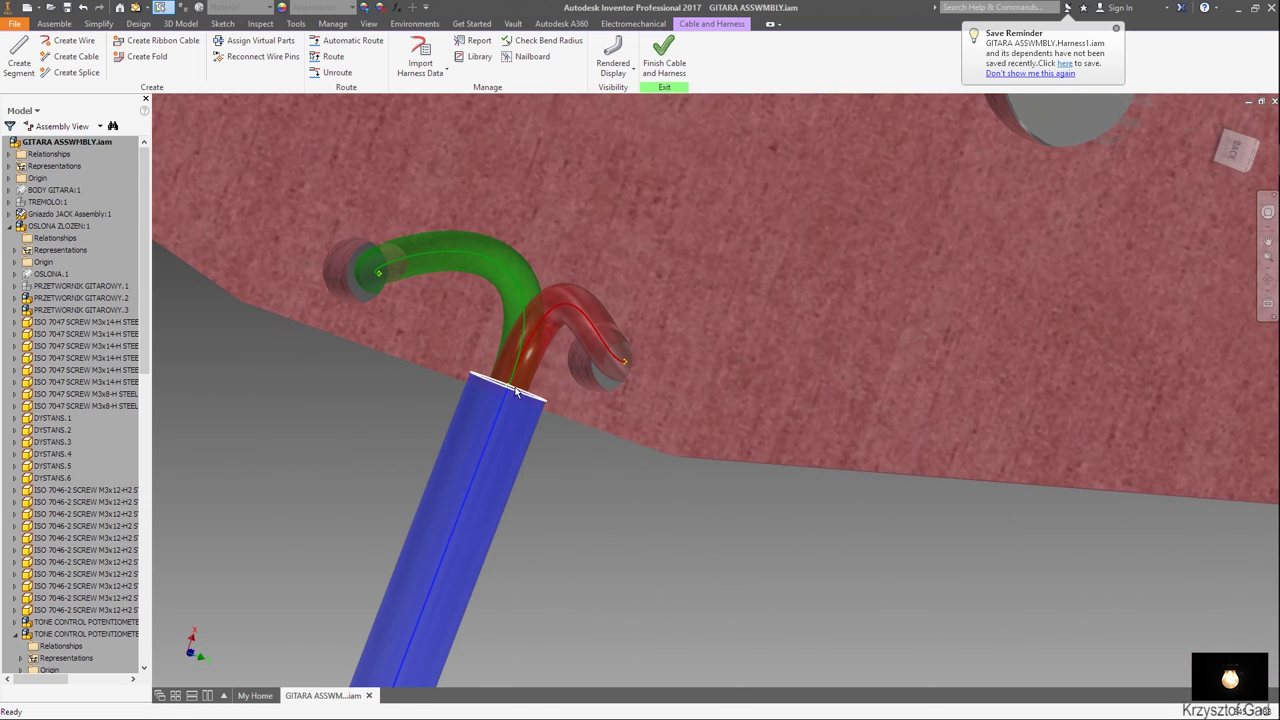
{"action": "right_click", "coordinate": [509, 390]}
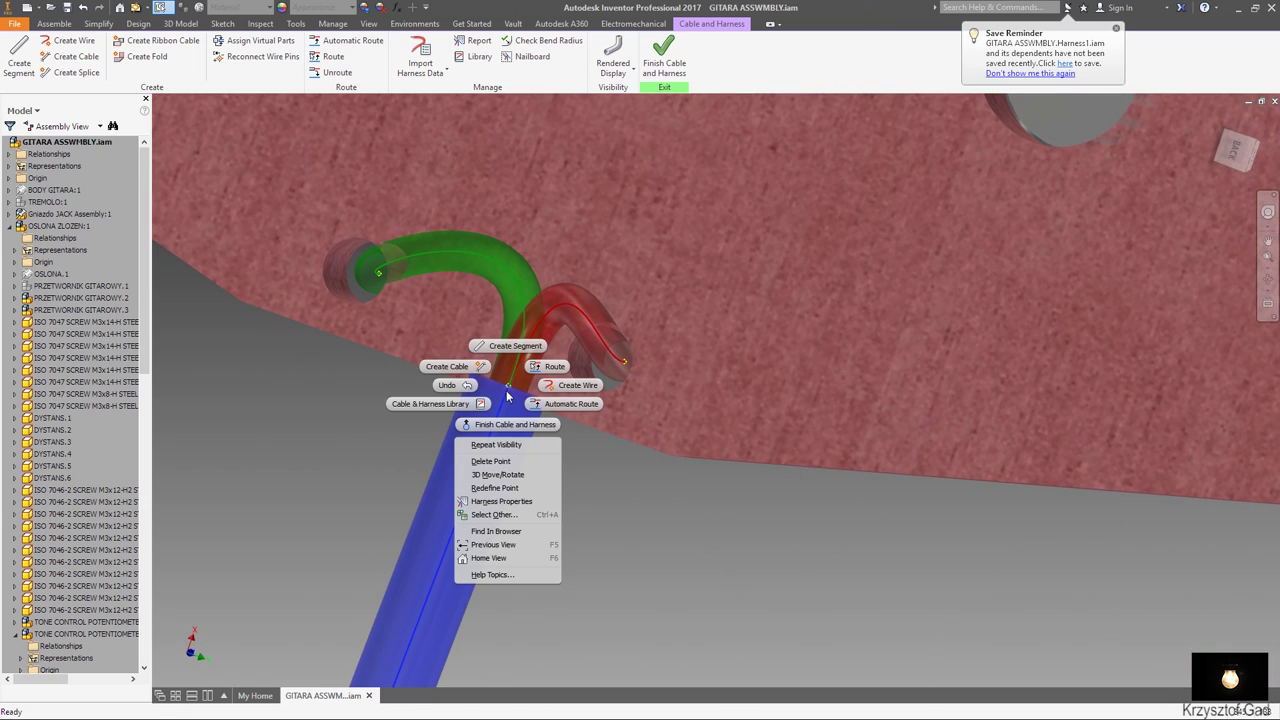
{"action": "left_click", "coordinate": [508, 478]}
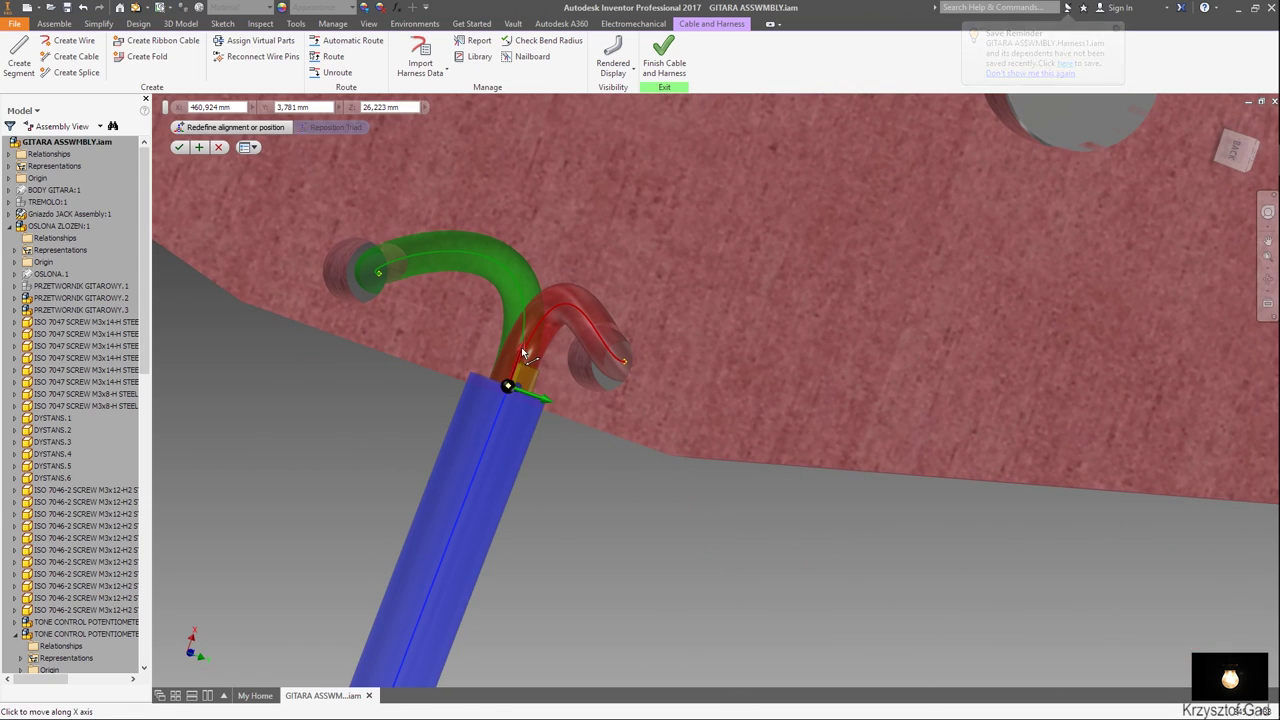
{"action": "left_click_drag", "start_coordinate": [512, 408], "coordinate": [518, 413]}
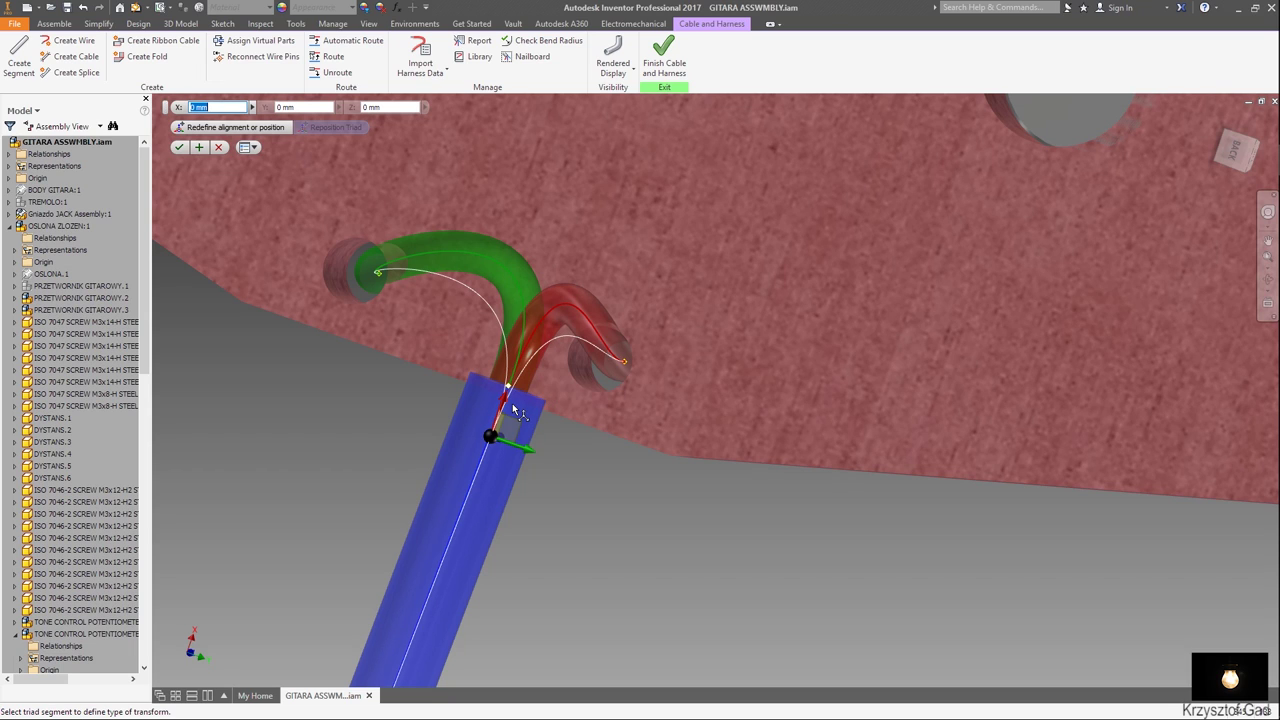
{"action": "left_click", "coordinate": [177, 148]}
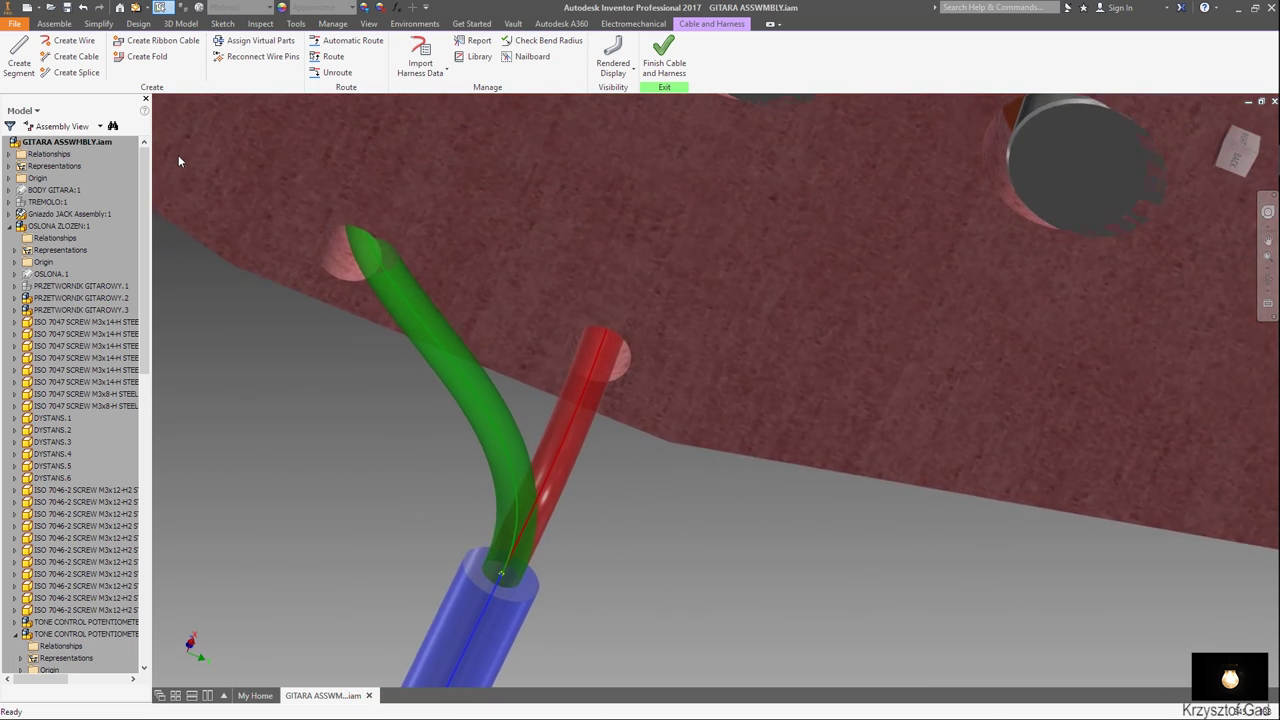
Add a point midway on the green lead and shift it about -1.588 mm along Y.
{"action": "right_click", "coordinate": [482, 297]}
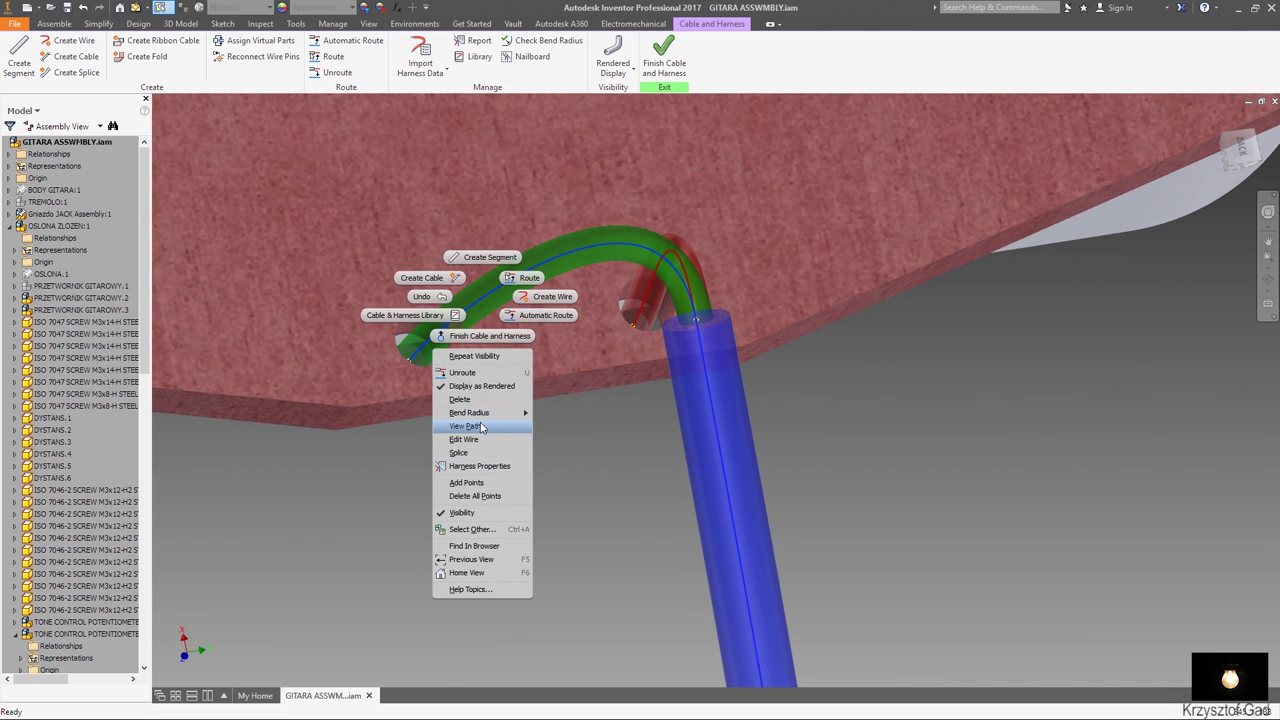
{"action": "left_click", "coordinate": [481, 483]}
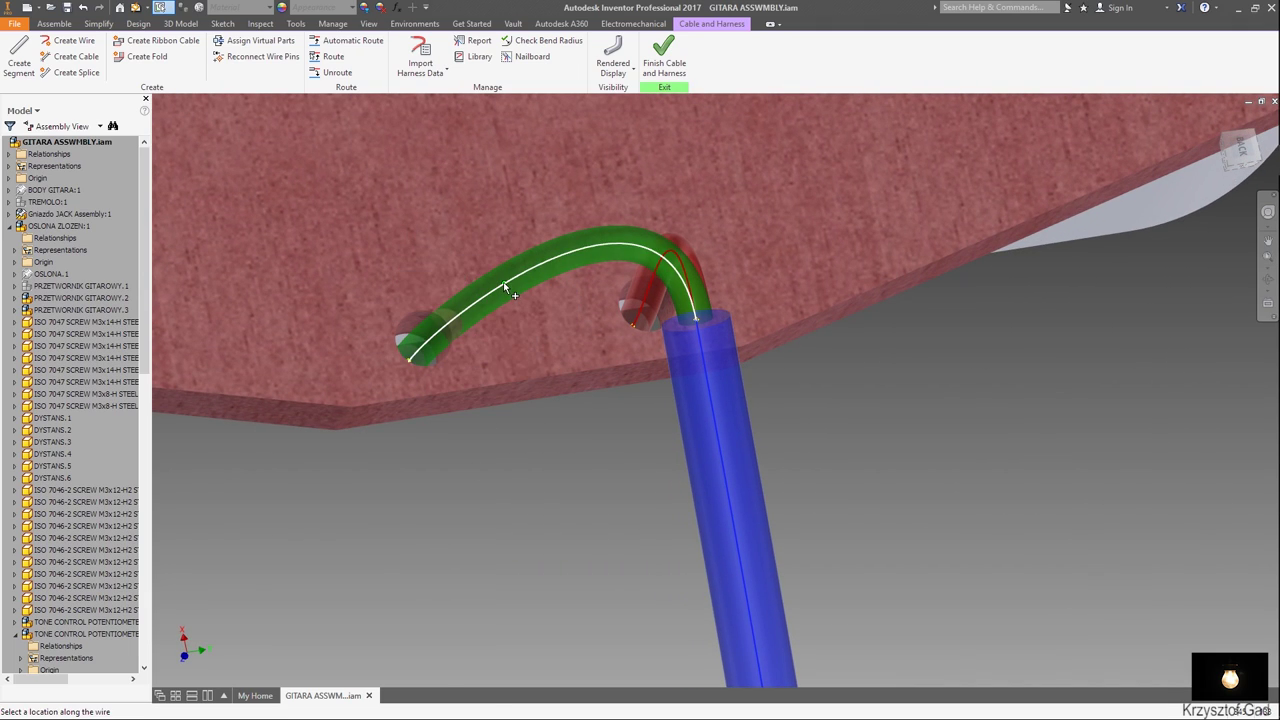
{"action": "left_click", "coordinate": [505, 287]}
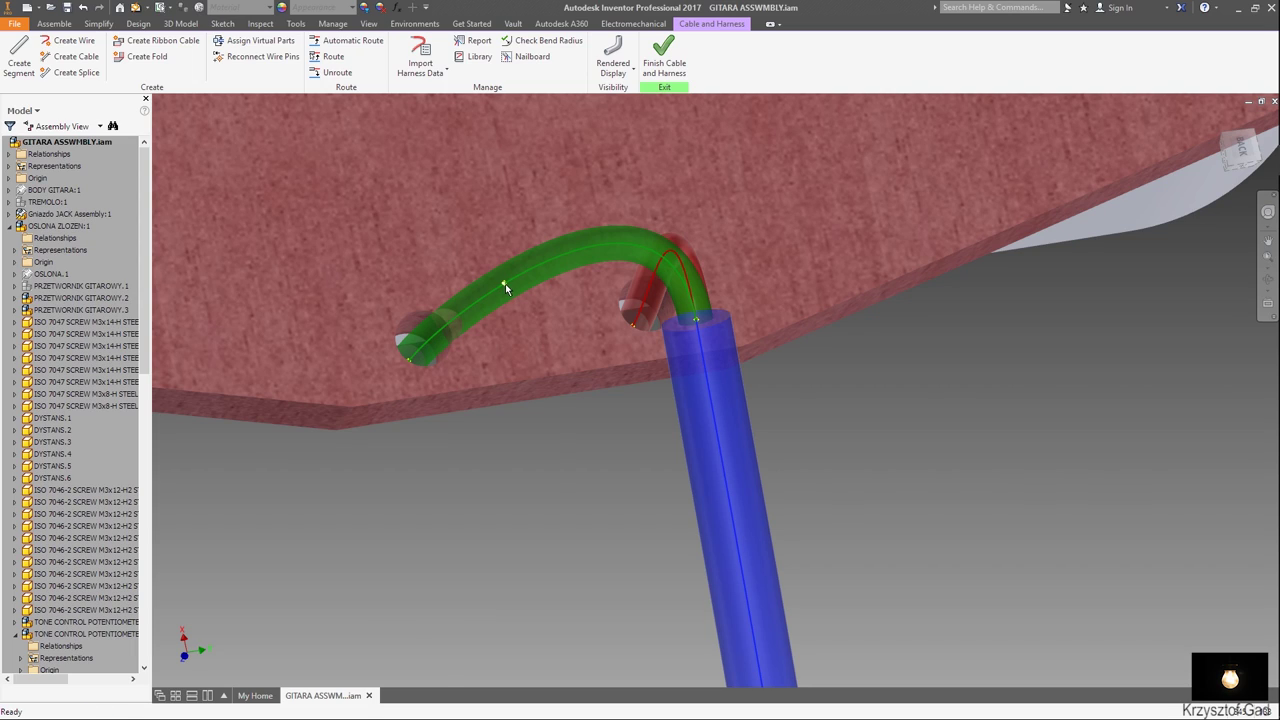
{"action": "right_click", "coordinate": [505, 288]}
{"action": "left_click", "coordinate": [517, 373]}
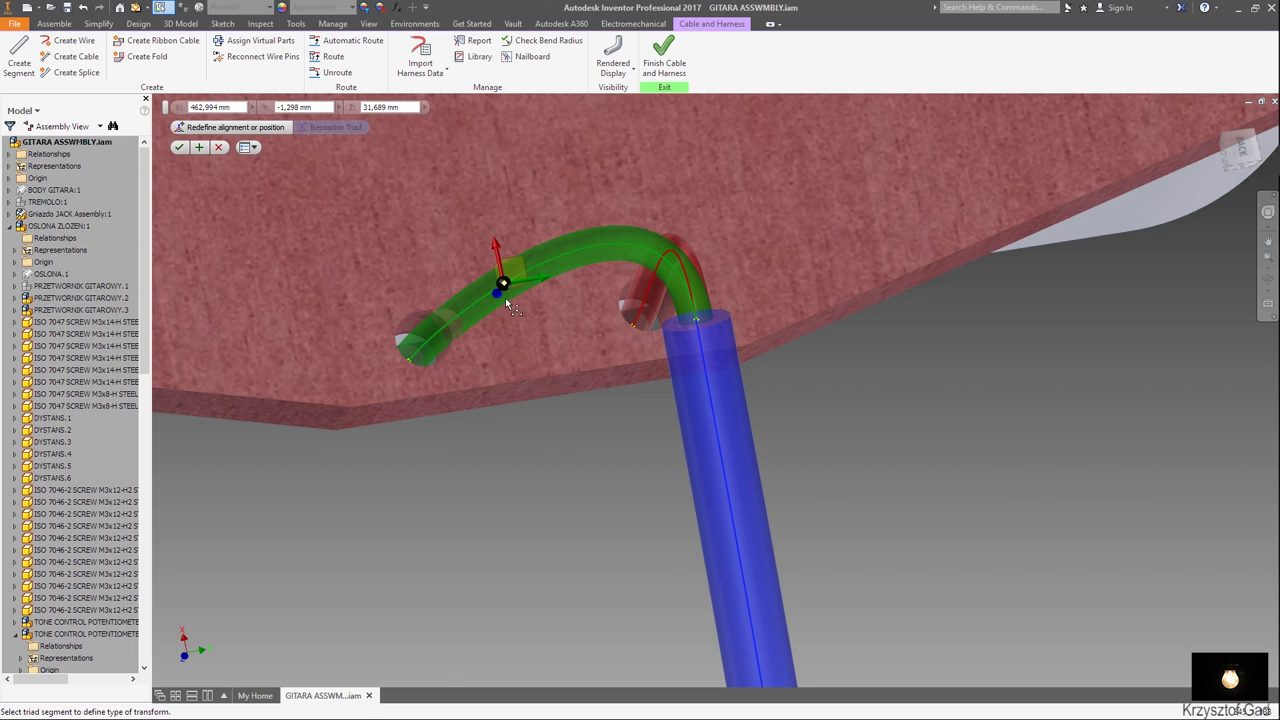
{"action": "left_click_drag", "start_coordinate": [544, 282], "coordinate": [488, 300]}
{"action": "left_click", "coordinate": [177, 147]}
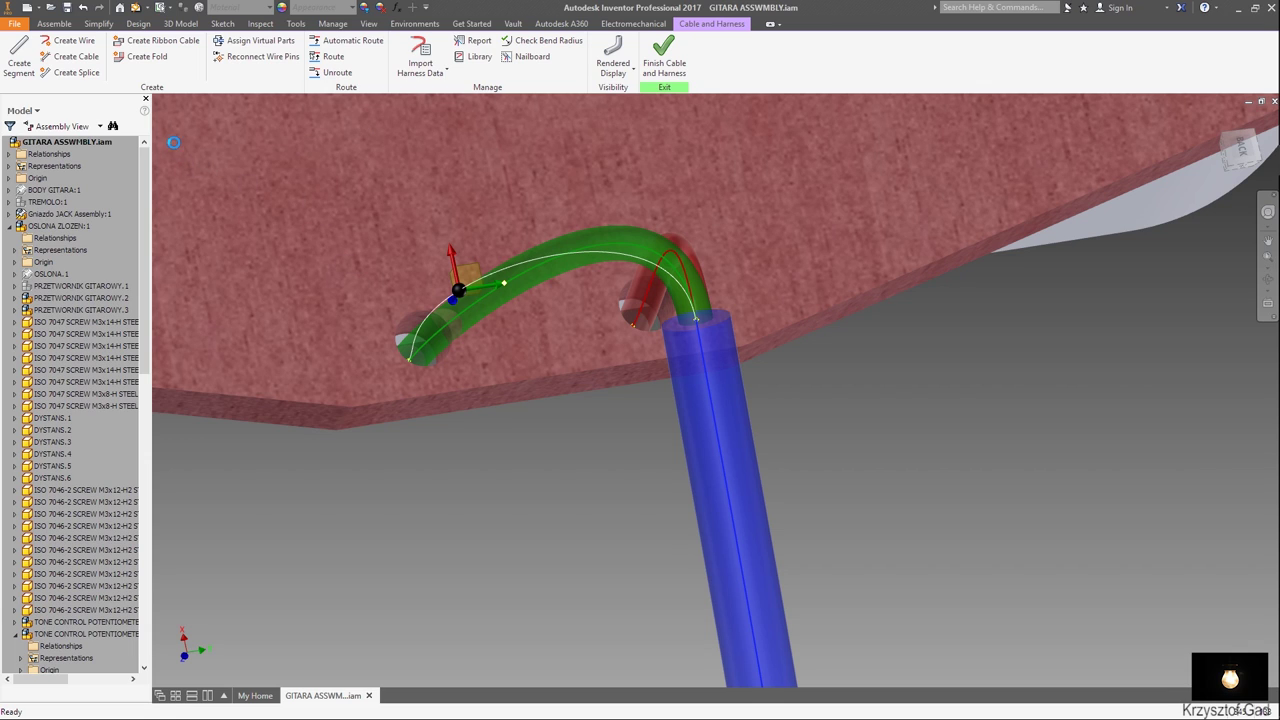
{"action": "key", "text": "F6"}
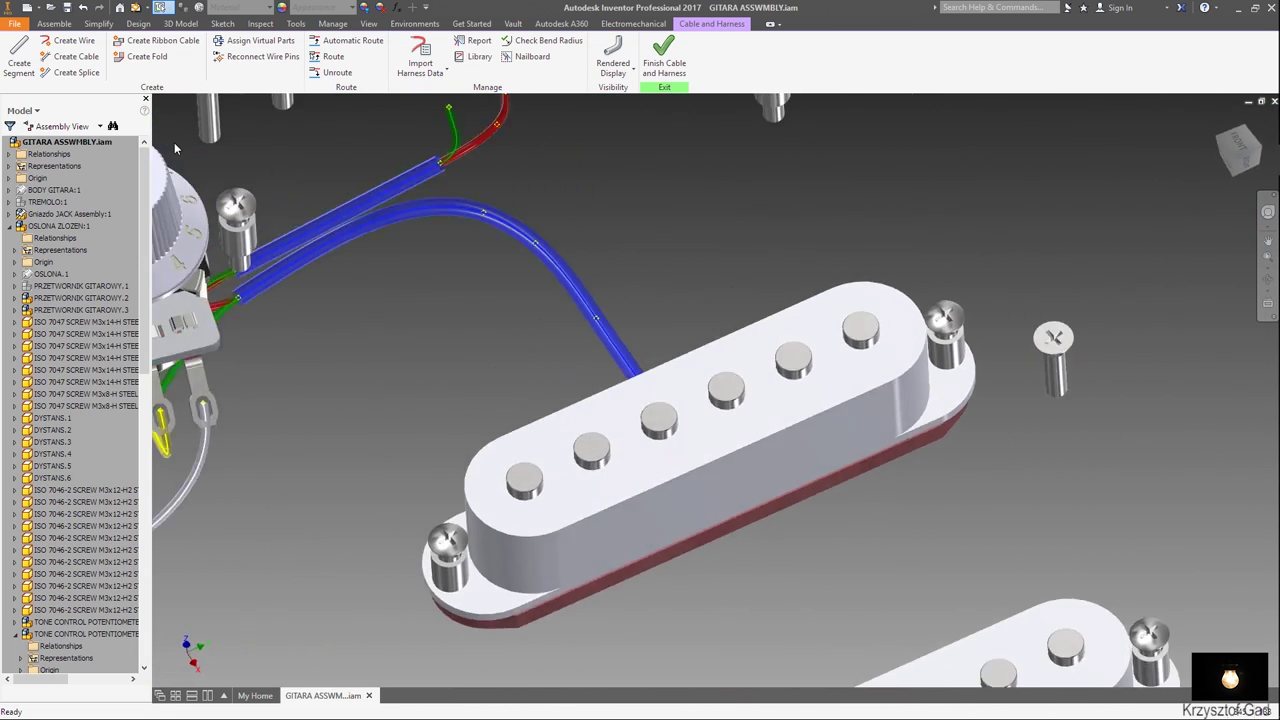
Show the guitar body again and remove all intermediate points from the green wire.
{"action": "right_click", "coordinate": [43, 191]}
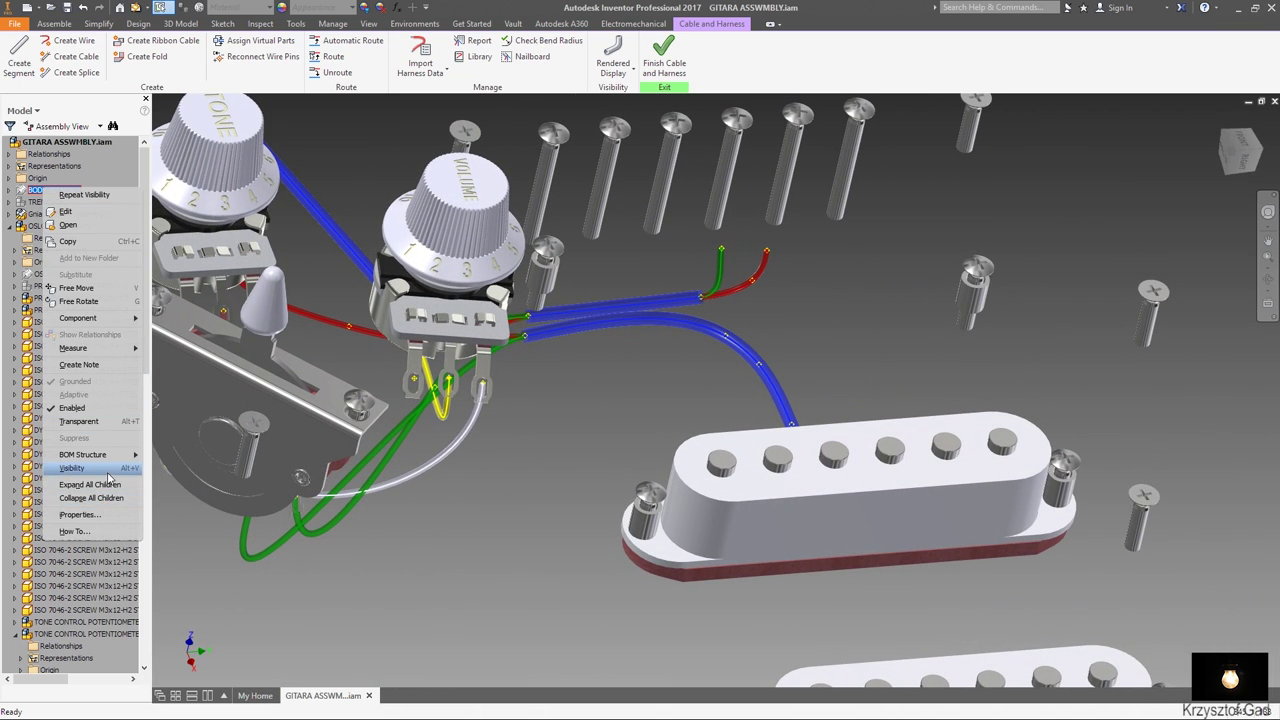
{"action": "left_click", "coordinate": [105, 468]}
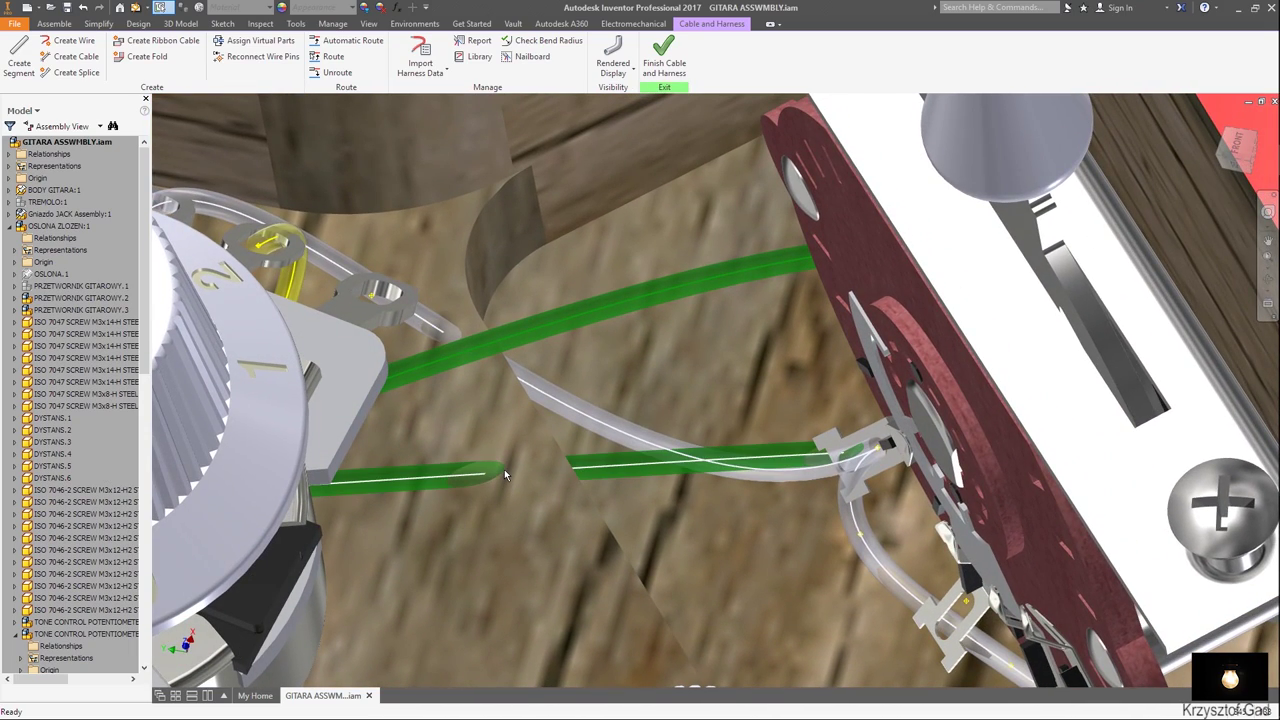
{"action": "right_click", "coordinate": [504, 469]}
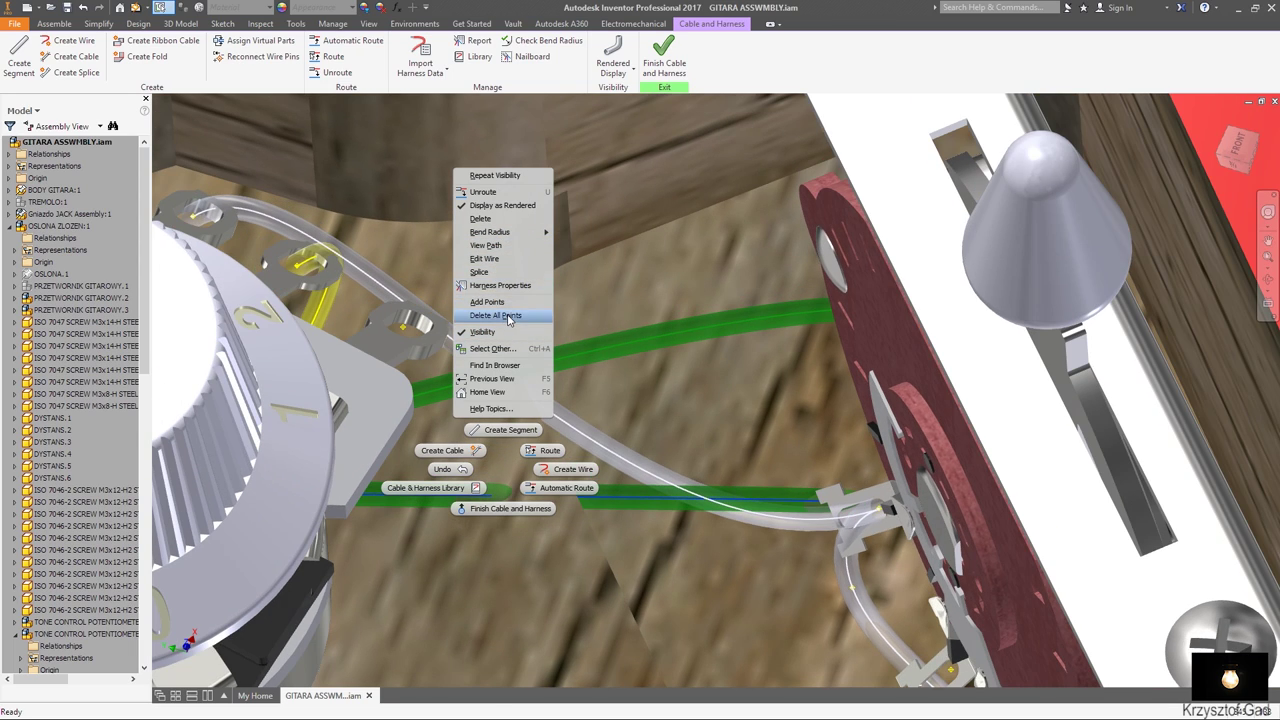
{"action": "left_click", "coordinate": [509, 316]}
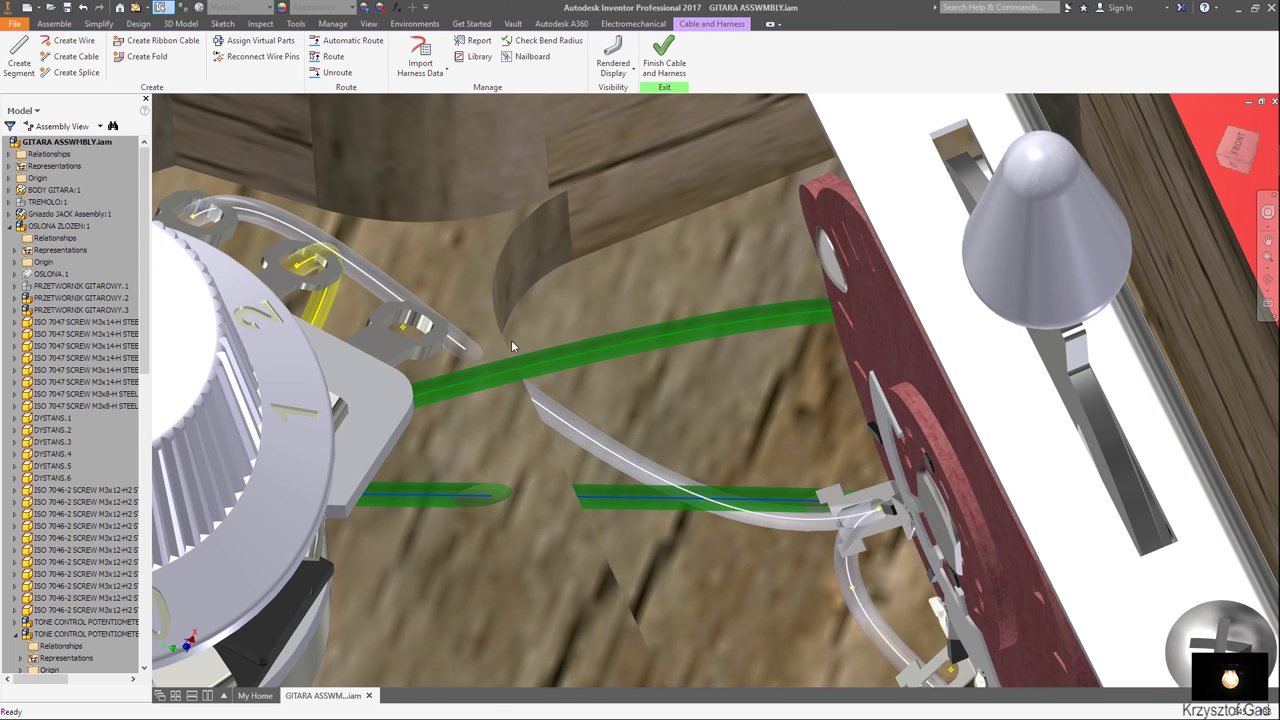
Add a new point on the green wire and raise it a few millimetres along Z.
{"action": "right_click", "coordinate": [589, 502]}
{"action": "left_click", "coordinate": [582, 331]}
{"action": "left_click", "coordinate": [587, 500]}
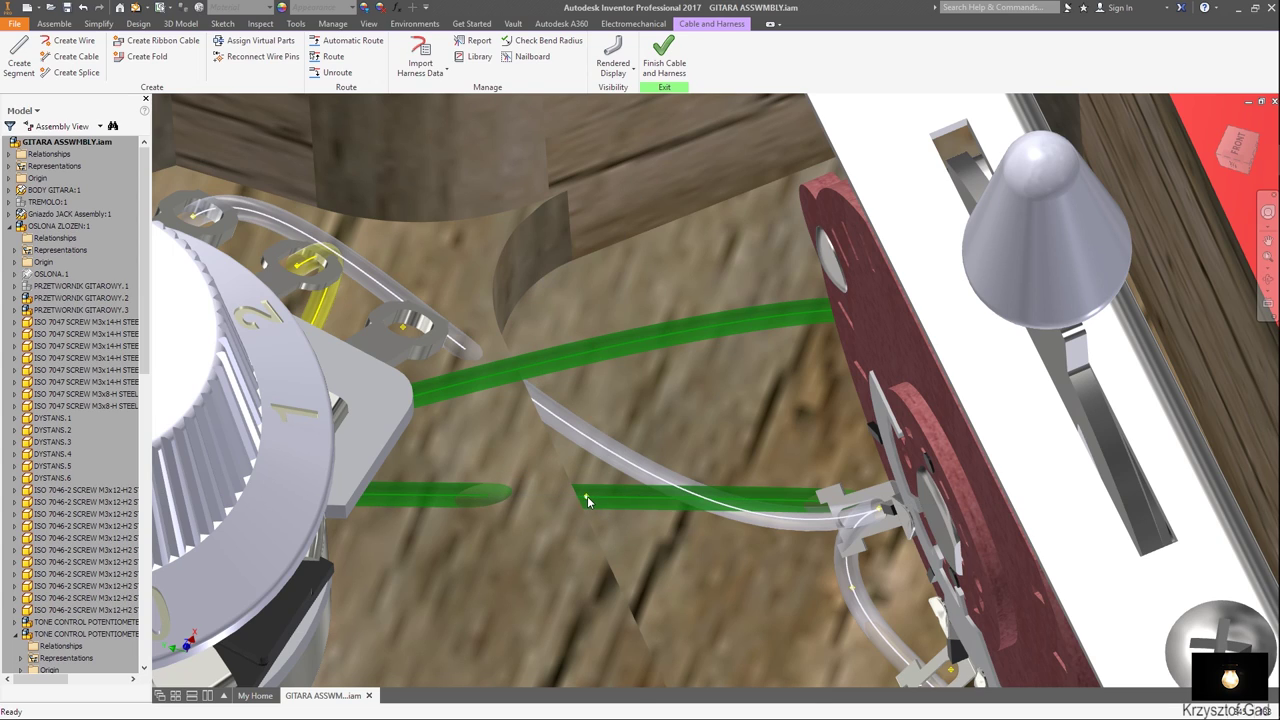
{"action": "right_click", "coordinate": [587, 500]}
{"action": "left_click", "coordinate": [596, 585]}
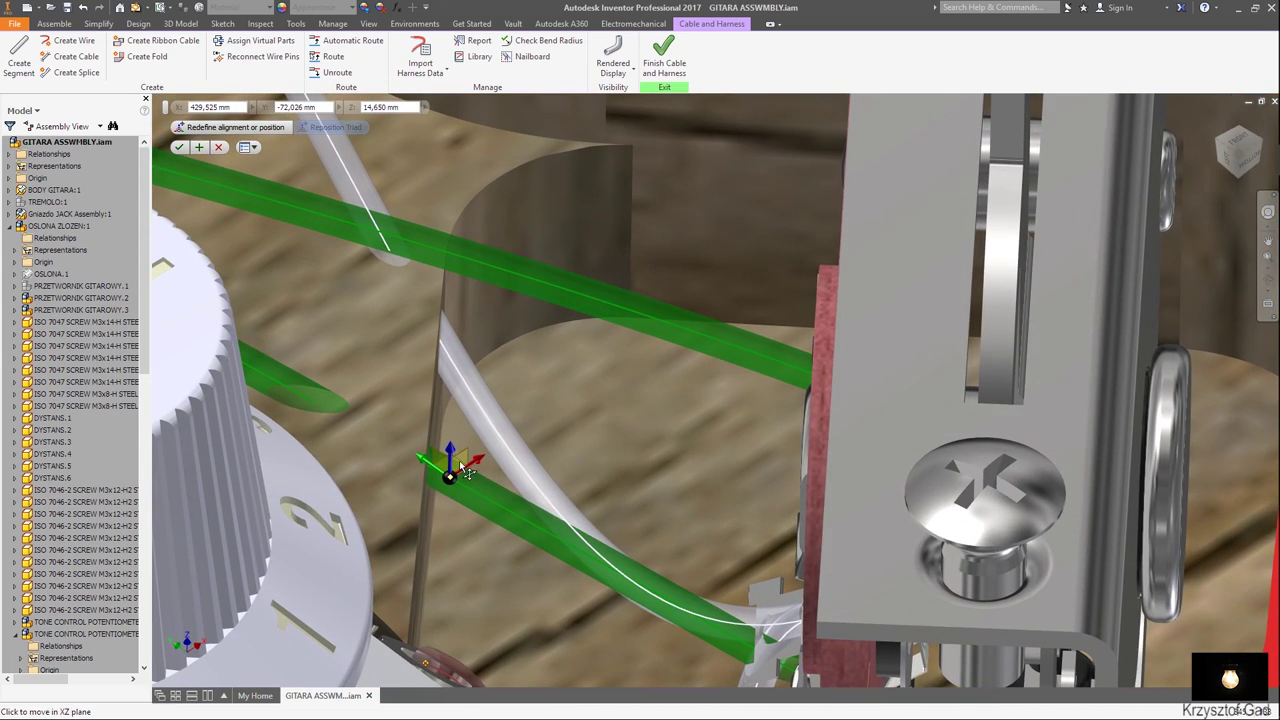
{"action": "left_click", "coordinate": [458, 384]}
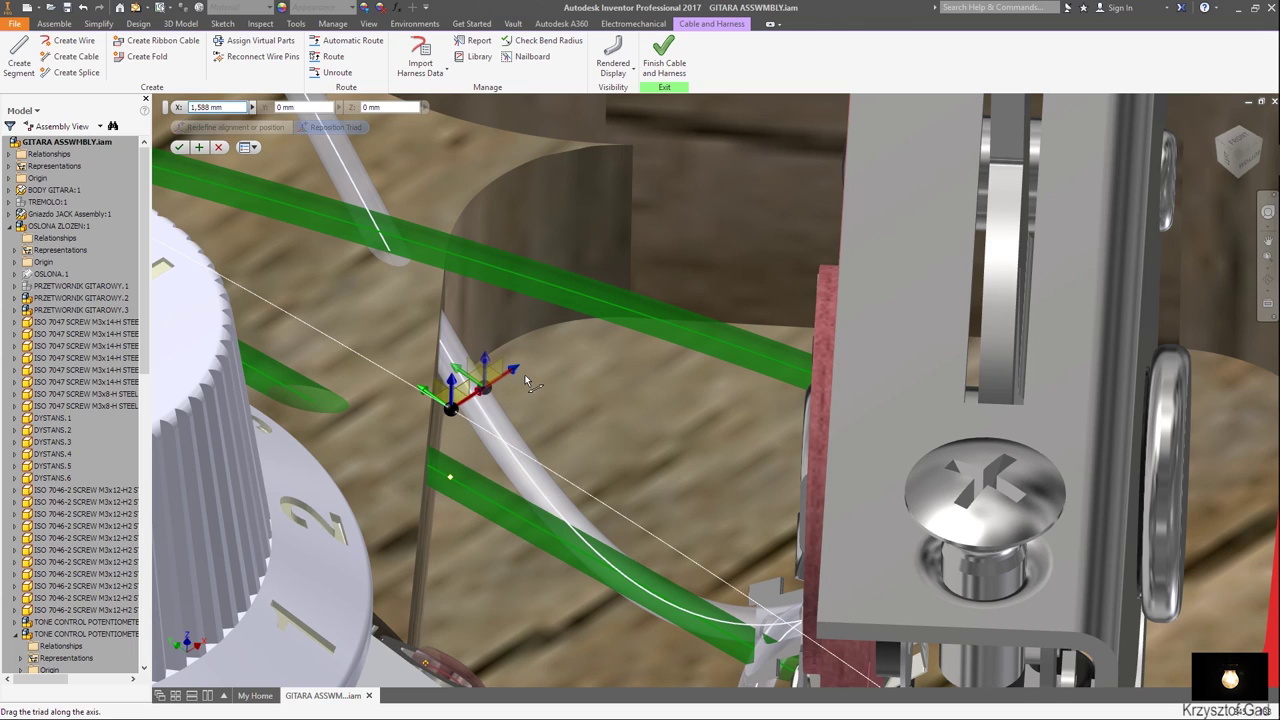
{"action": "left_click_drag", "start_coordinate": [527, 381], "coordinate": [530, 386]}
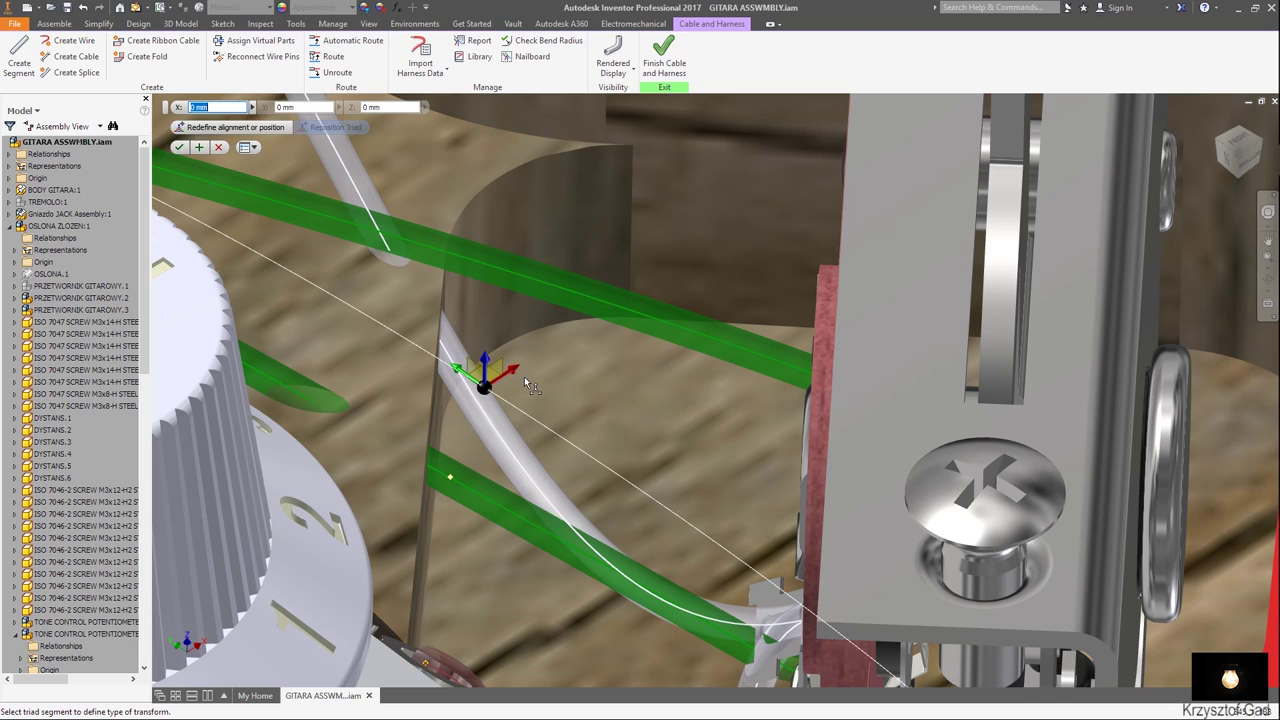
{"action": "left_click", "coordinate": [181, 146]}
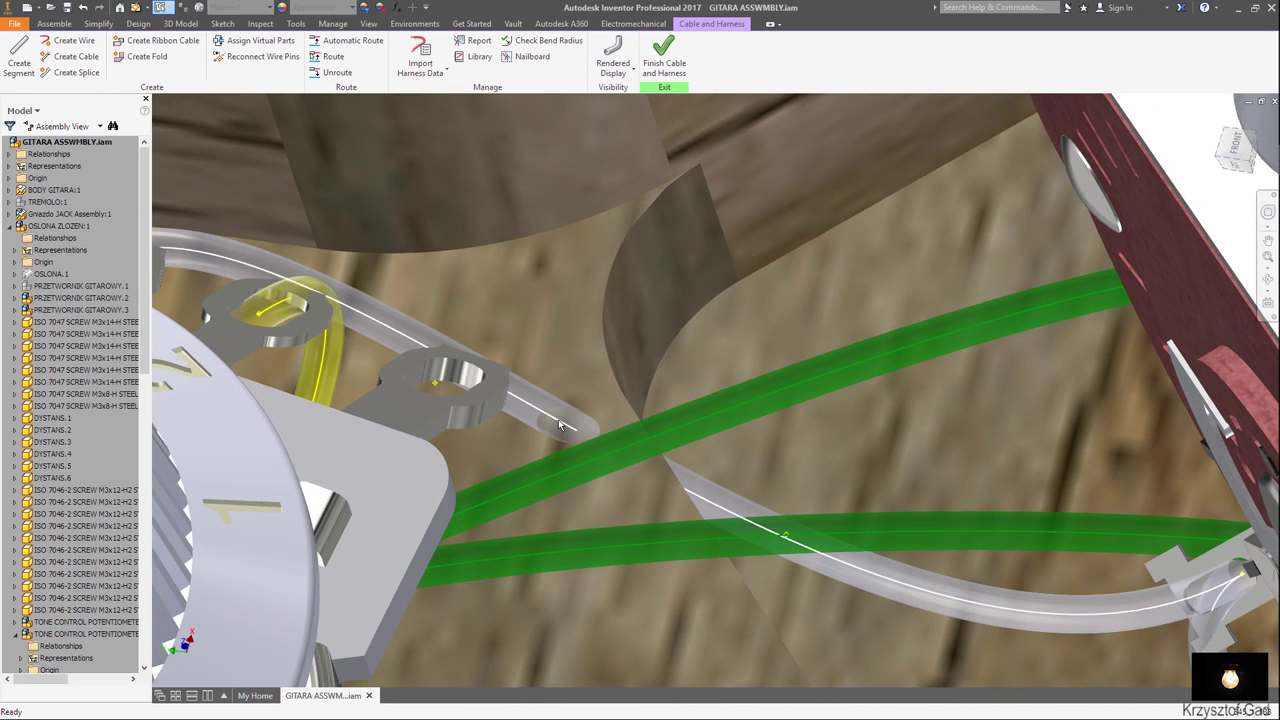
Add a point on the white wire near the solder lug and raise it slightly along Z.
{"action": "right_click", "coordinate": [560, 422]}
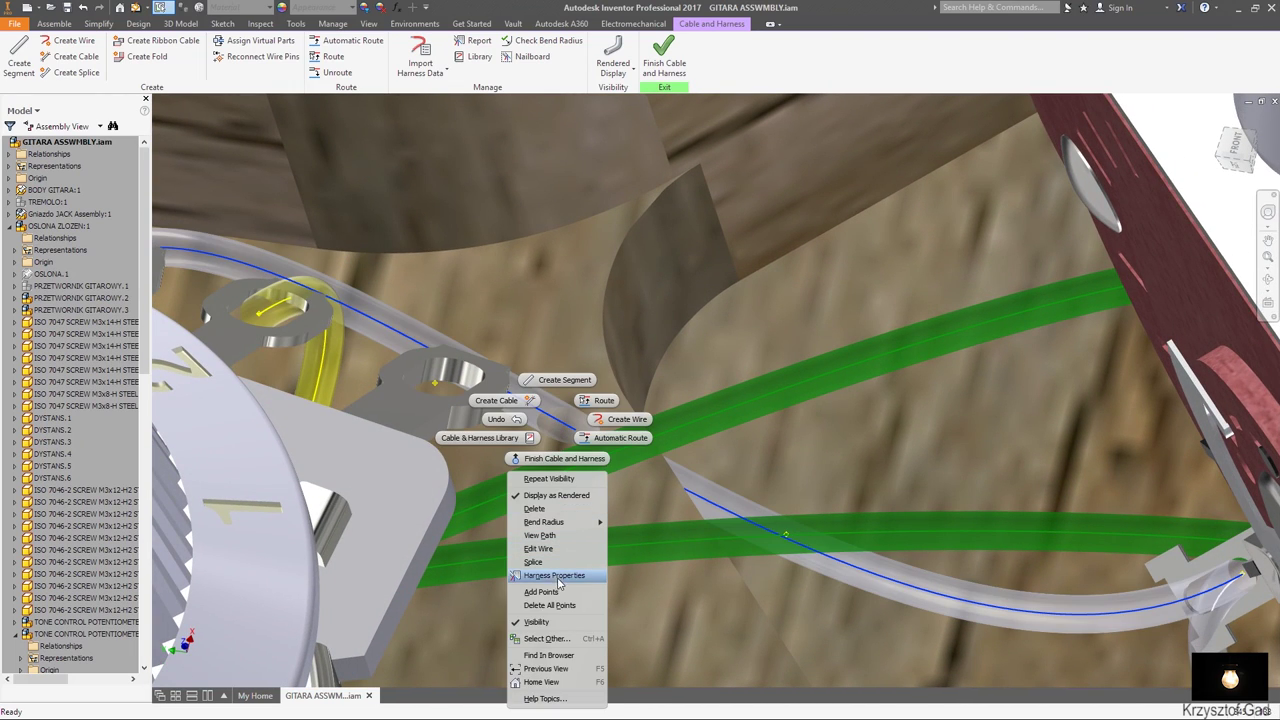
{"action": "left_click", "coordinate": [561, 594]}
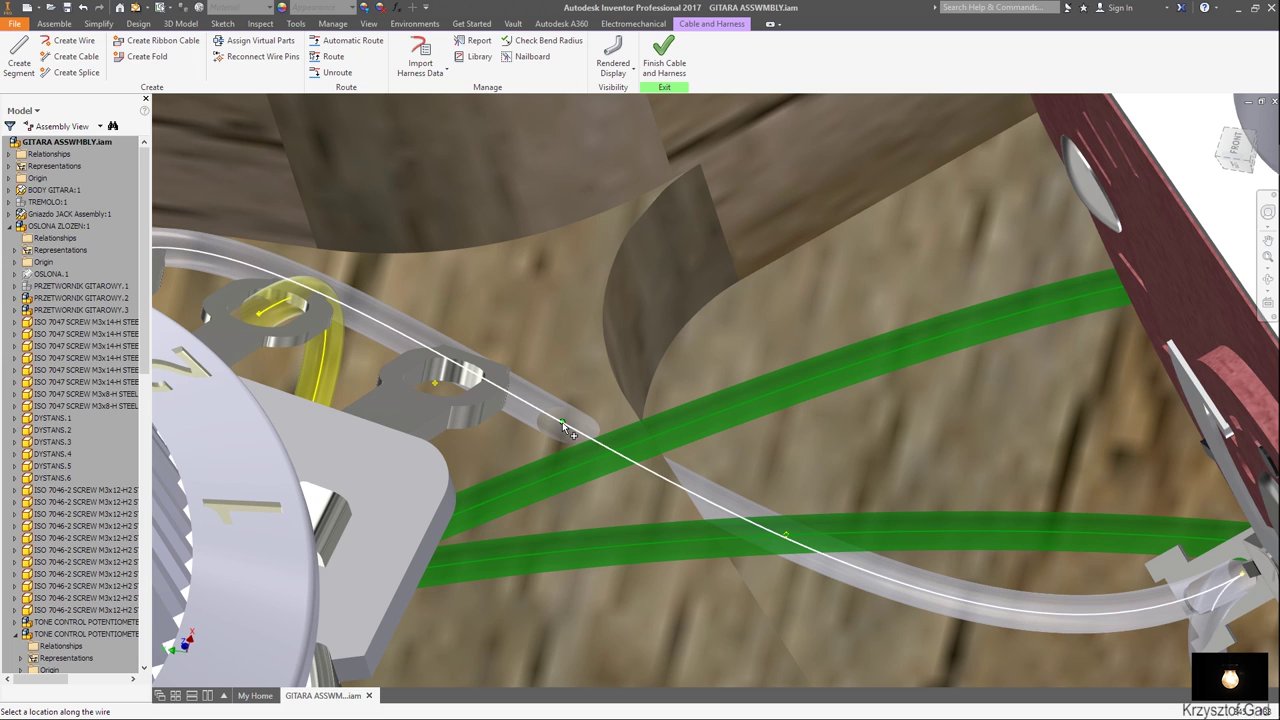
{"action": "right_click", "coordinate": [563, 423]}
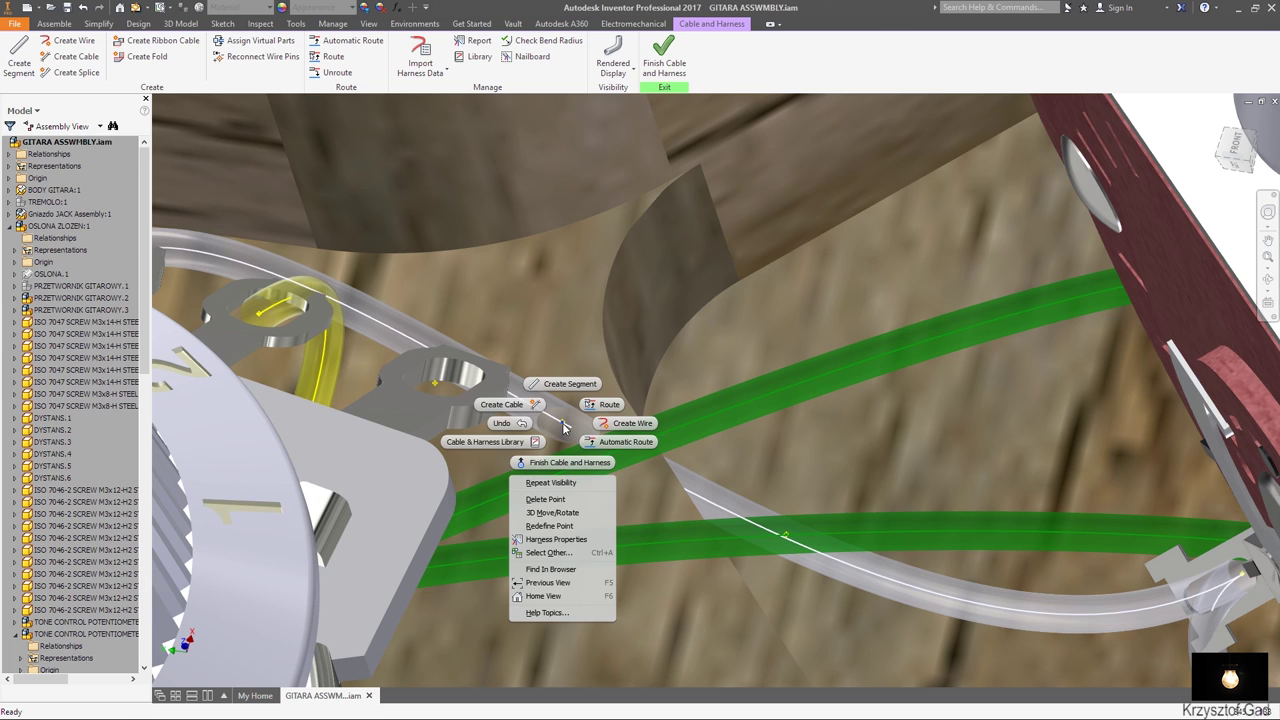
{"action": "left_click", "coordinate": [558, 513]}
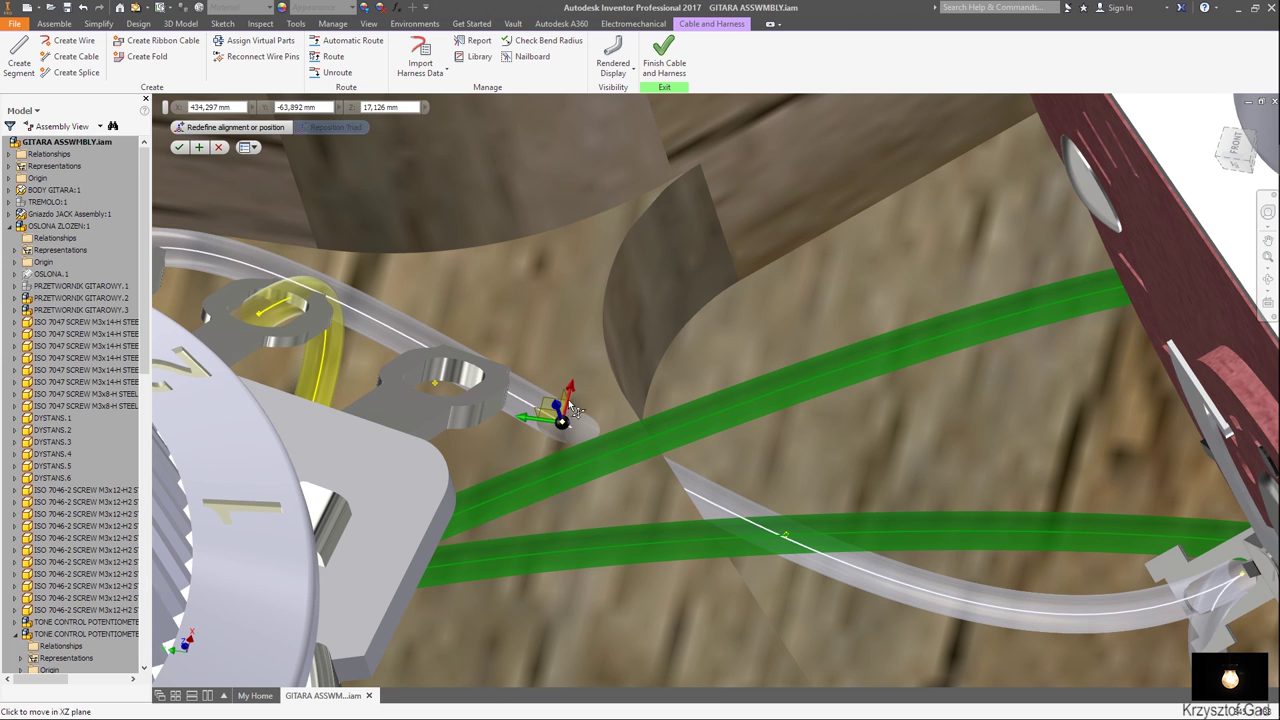
{"action": "key", "text": "F5"}
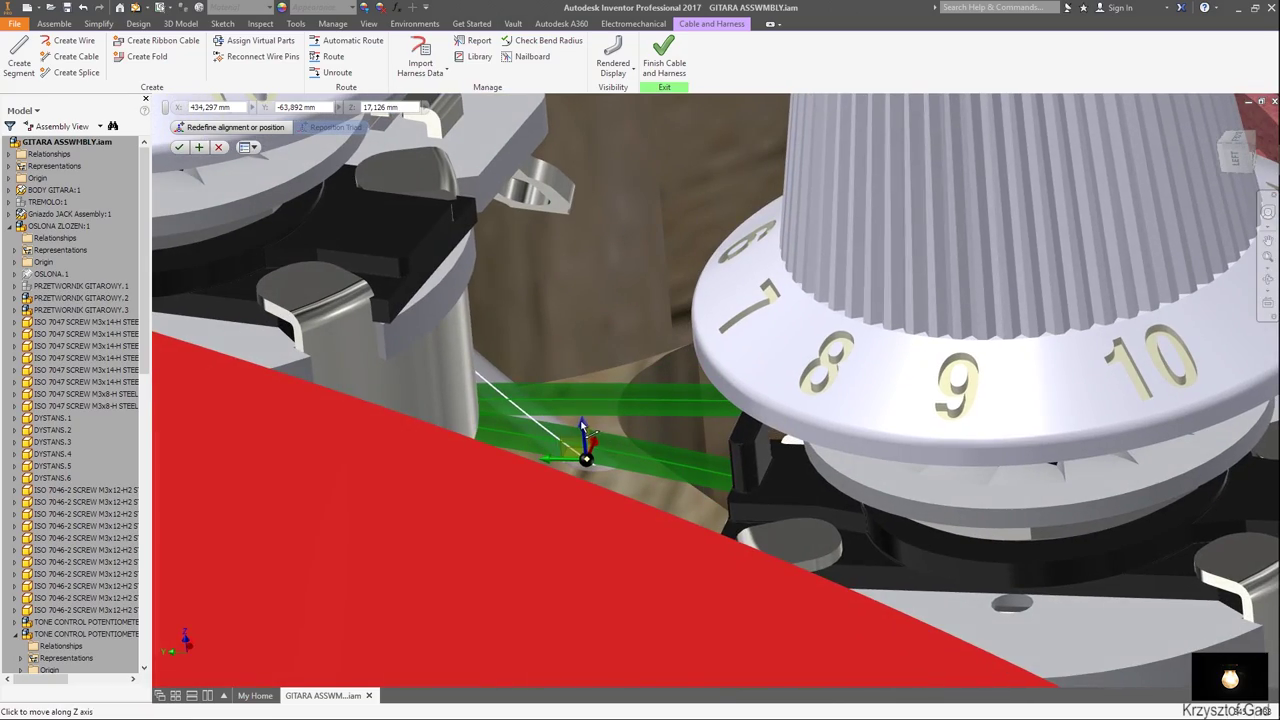
{"action": "left_click_drag", "start_coordinate": [586, 400], "coordinate": [590, 326]}
{"action": "key", "text": "F5"}
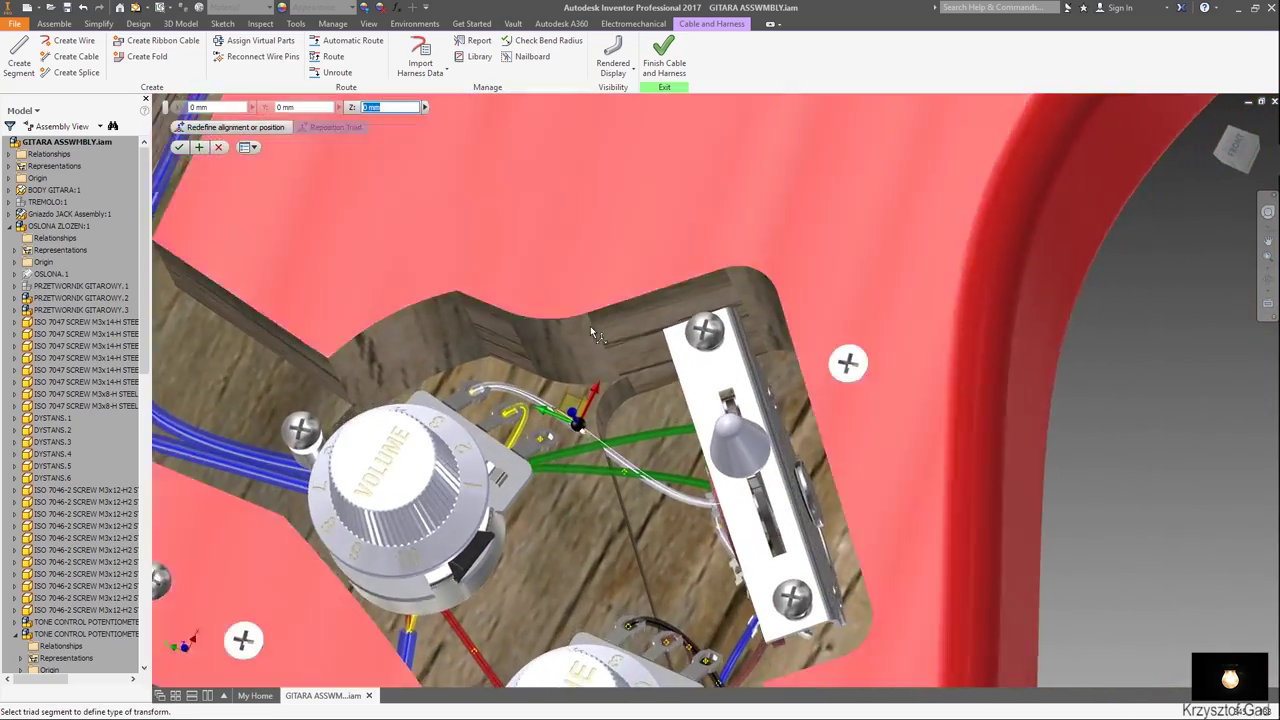
{"action": "key", "text": "F5"}
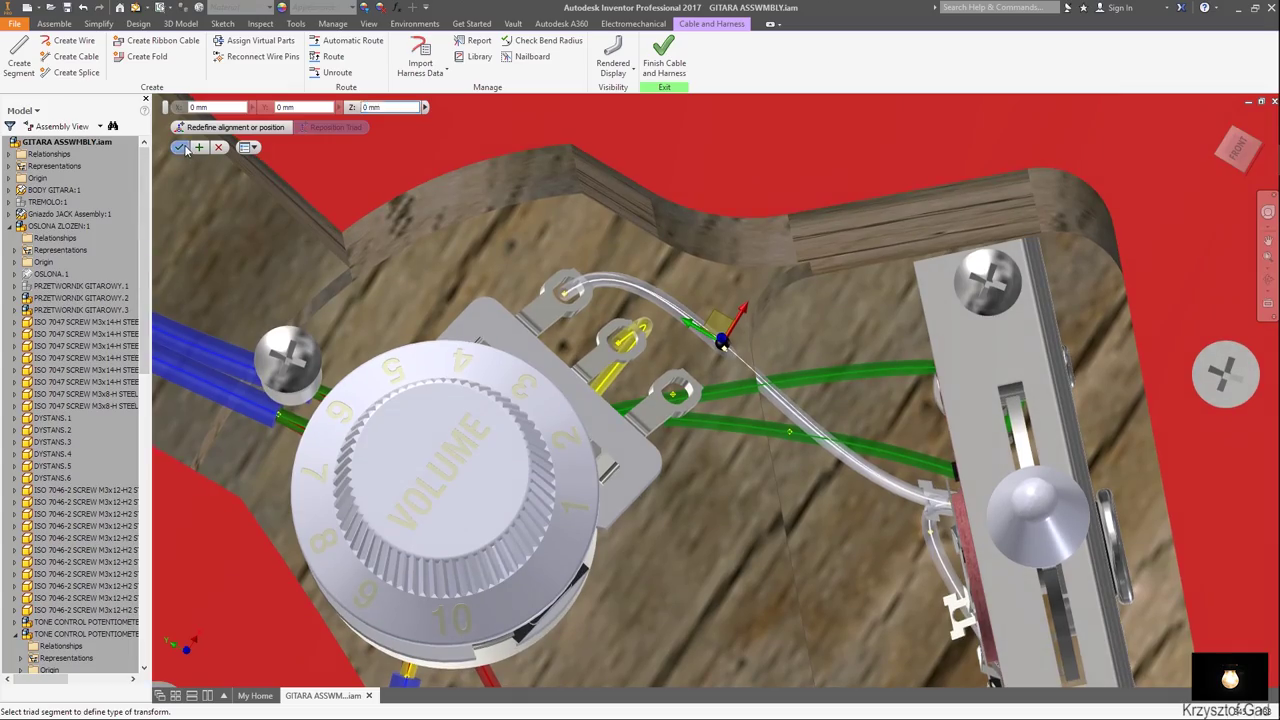
{"action": "left_click", "coordinate": [182, 147]}
{"action": "key", "text": "F5"}
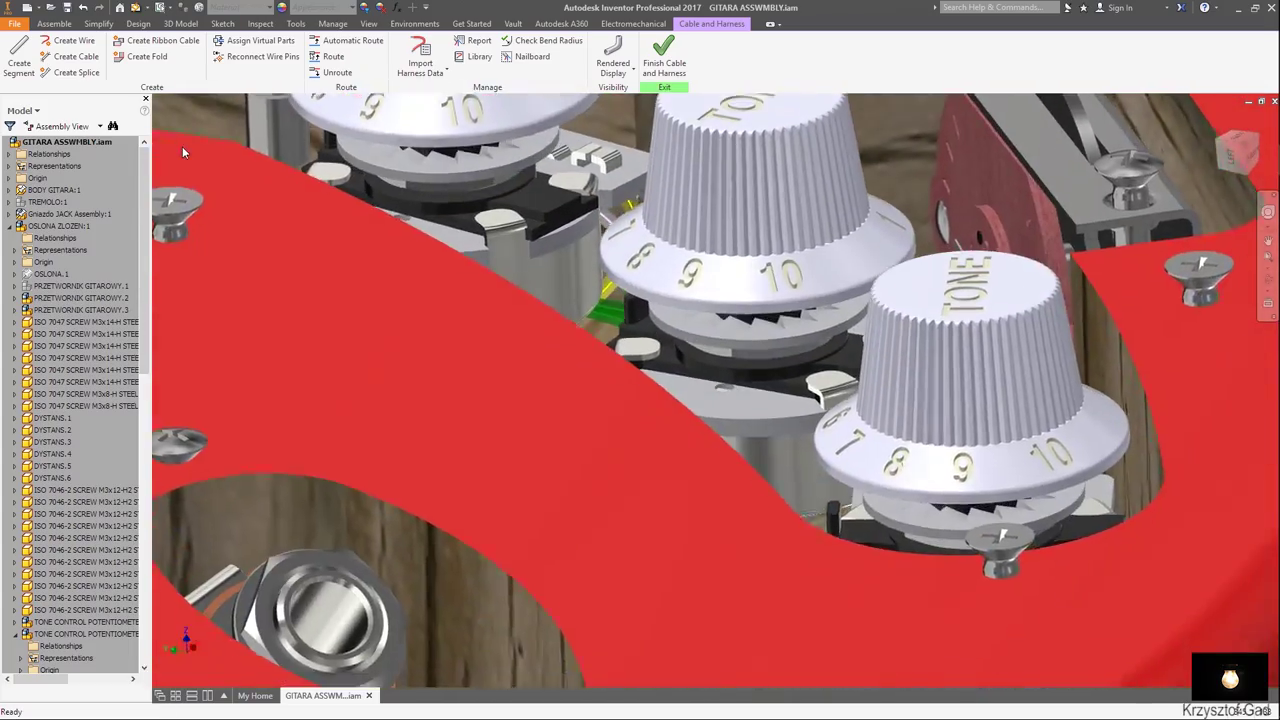
Step back through saved views until the pickups and the blue cable in the body channel show.
{"action": "key", "text": "F5"}
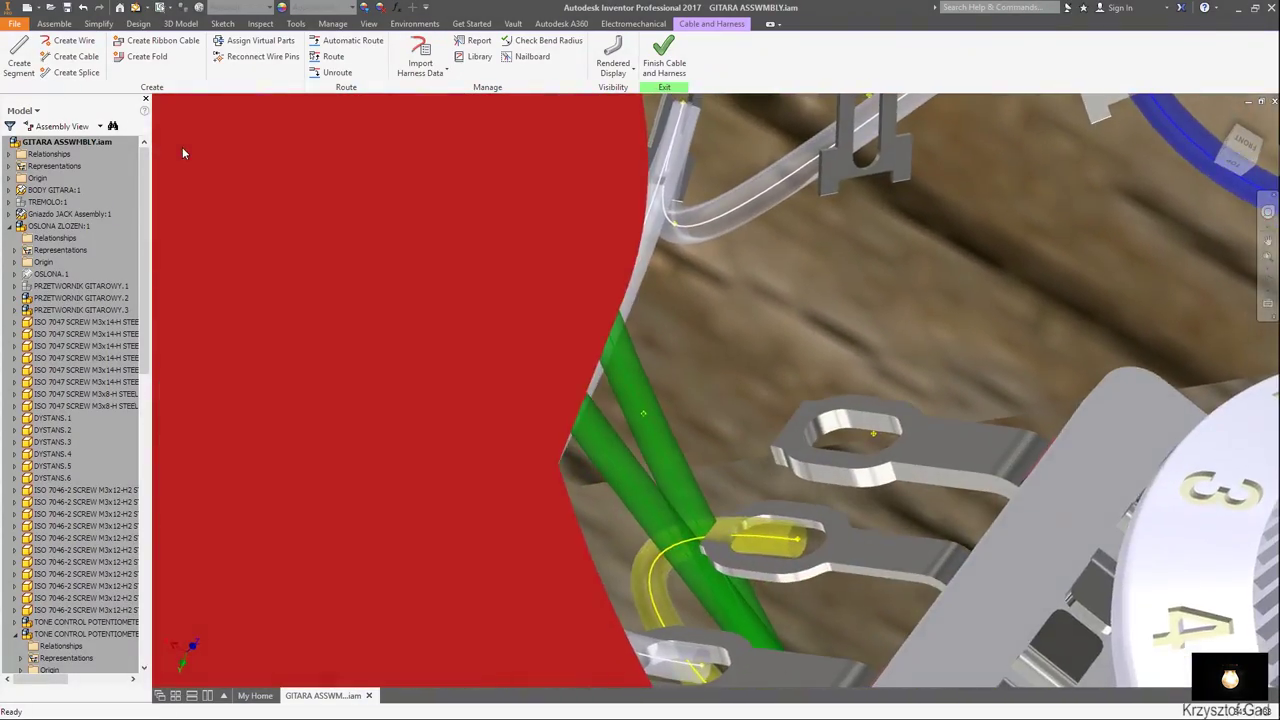
{"action": "key", "text": "F5"}
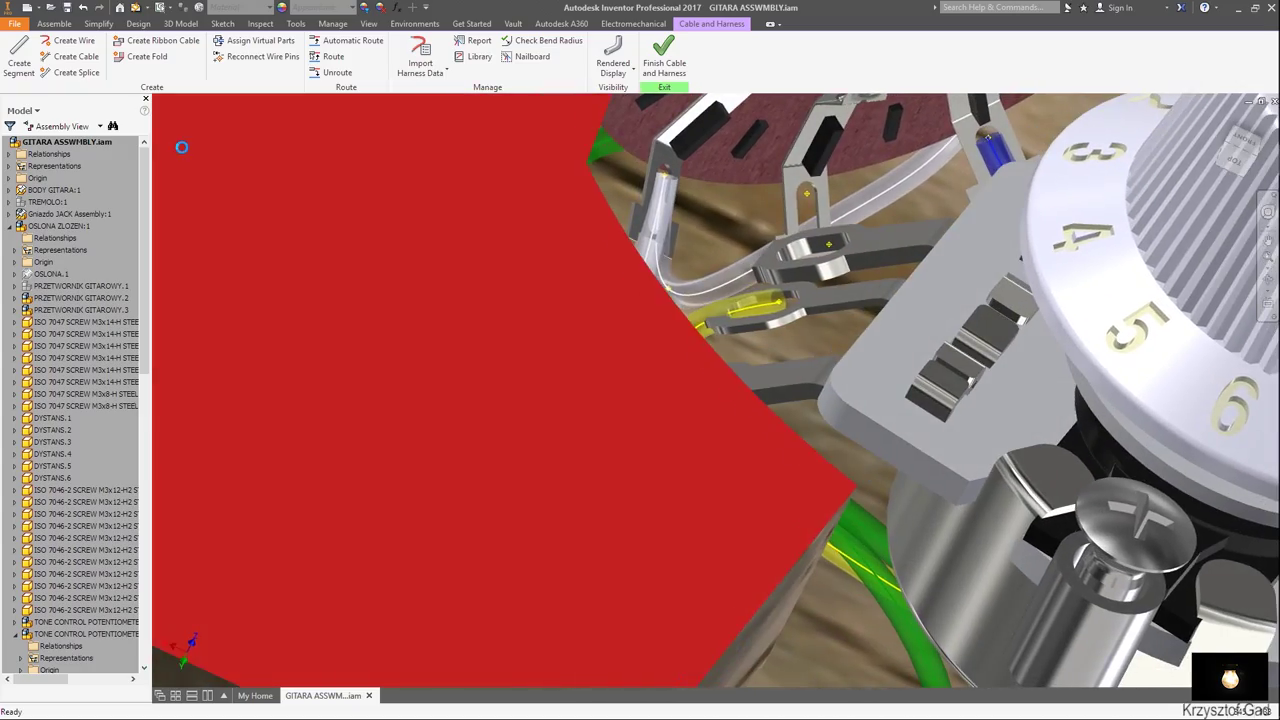
{"action": "key", "text": "F5"}
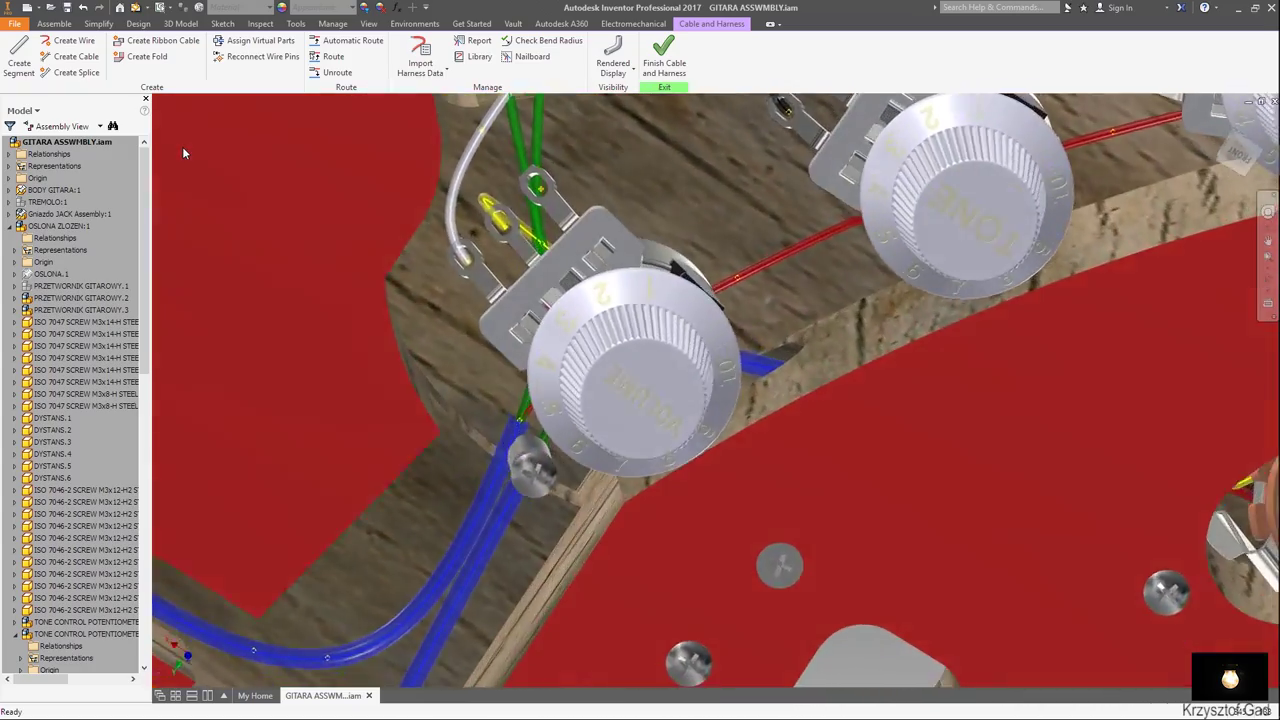
{"action": "key", "text": "F5"}
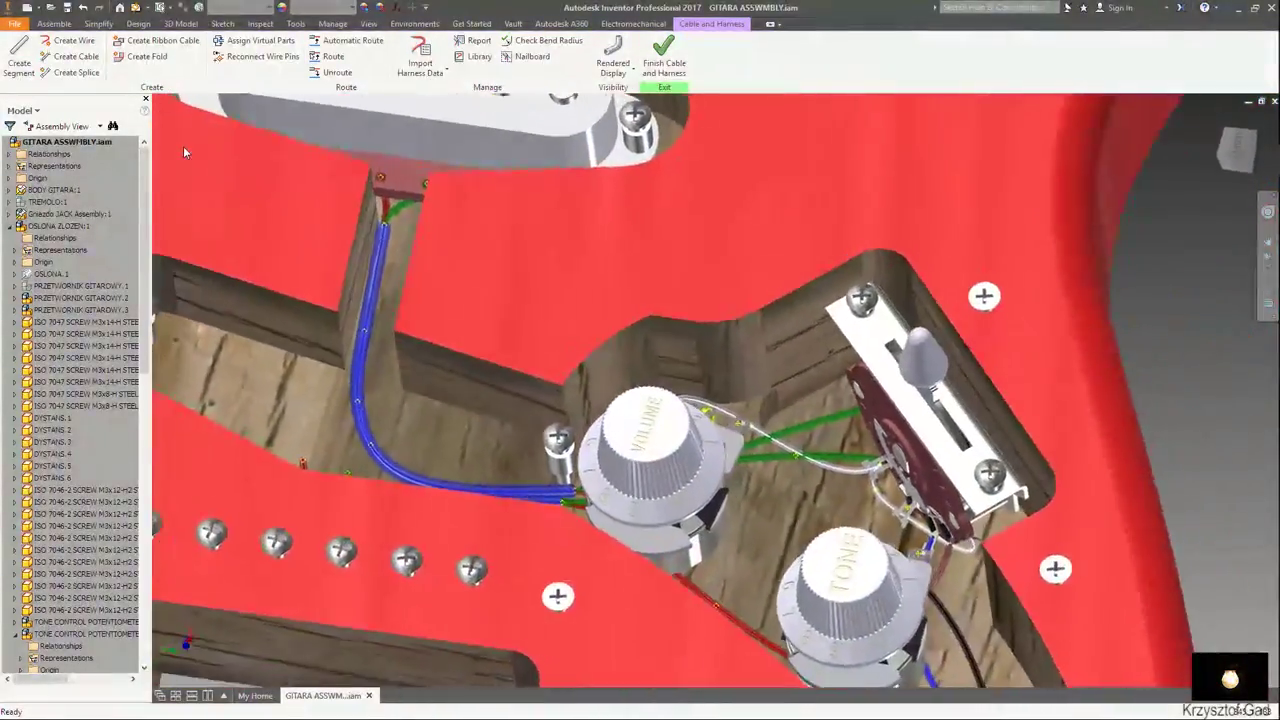
{"action": "key", "text": "F5"}
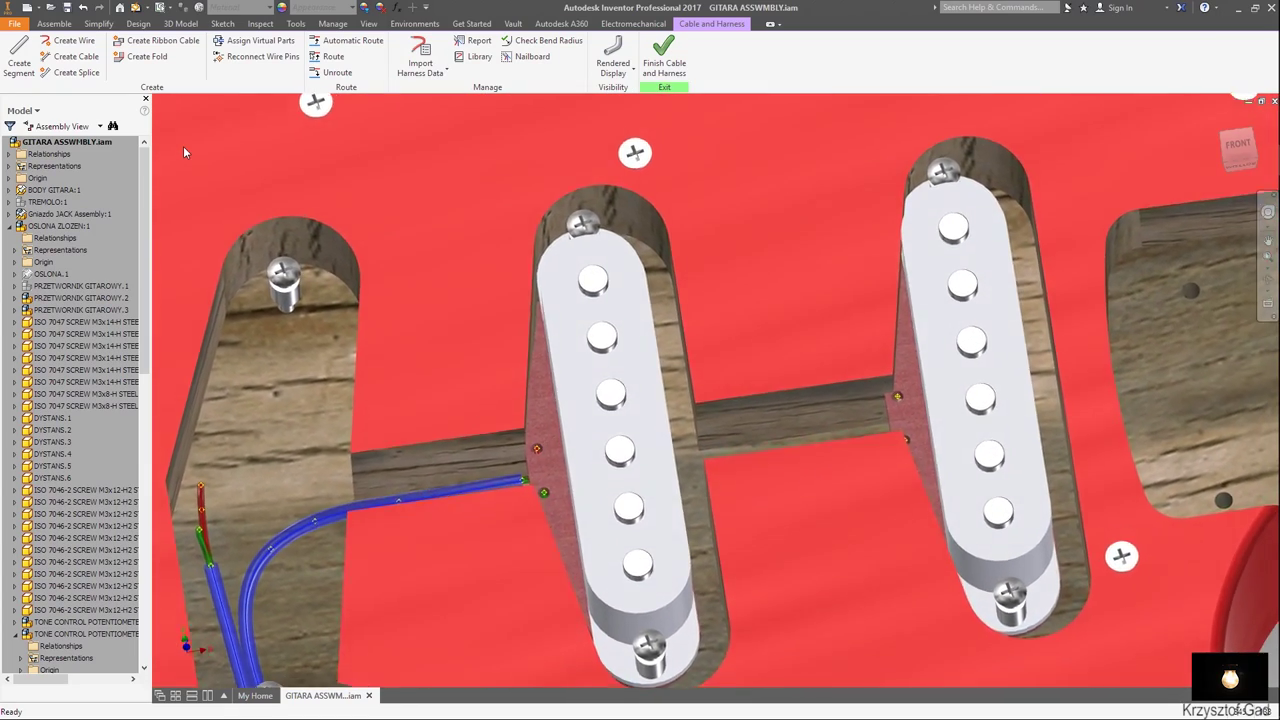
{"action": "key", "text": "F5"}
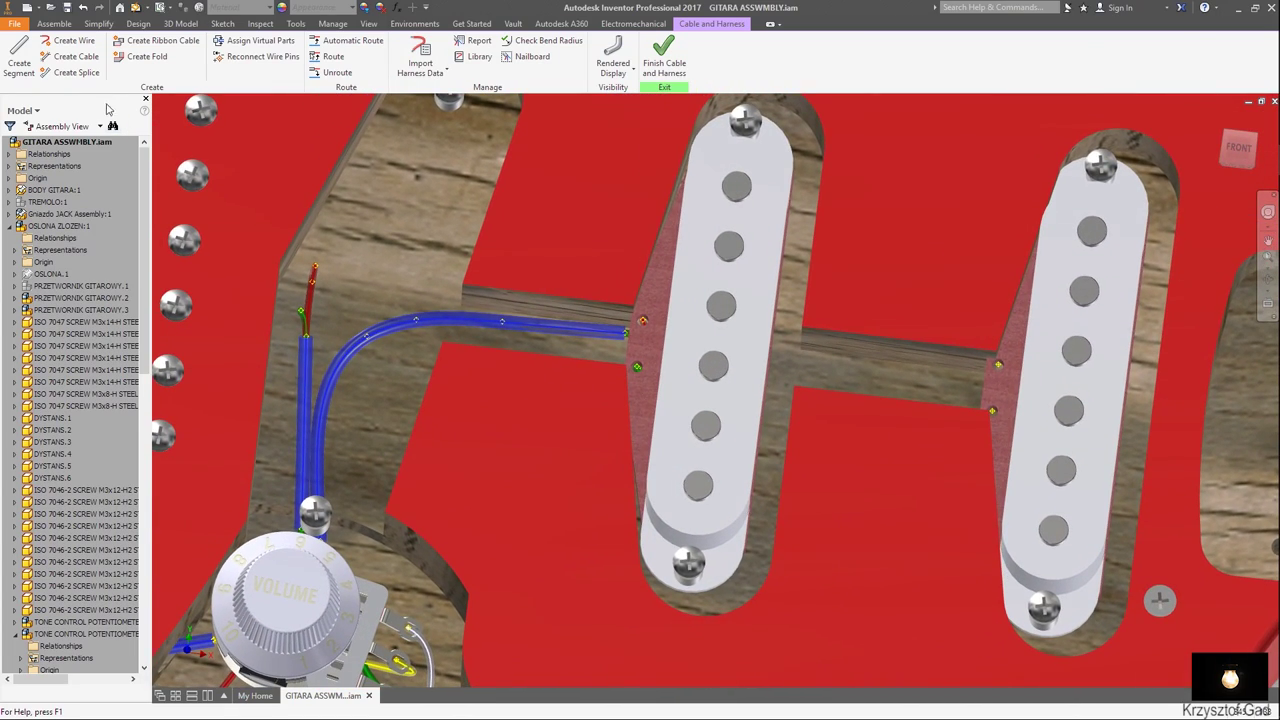
{"action": "left_click", "coordinate": [76, 45]}
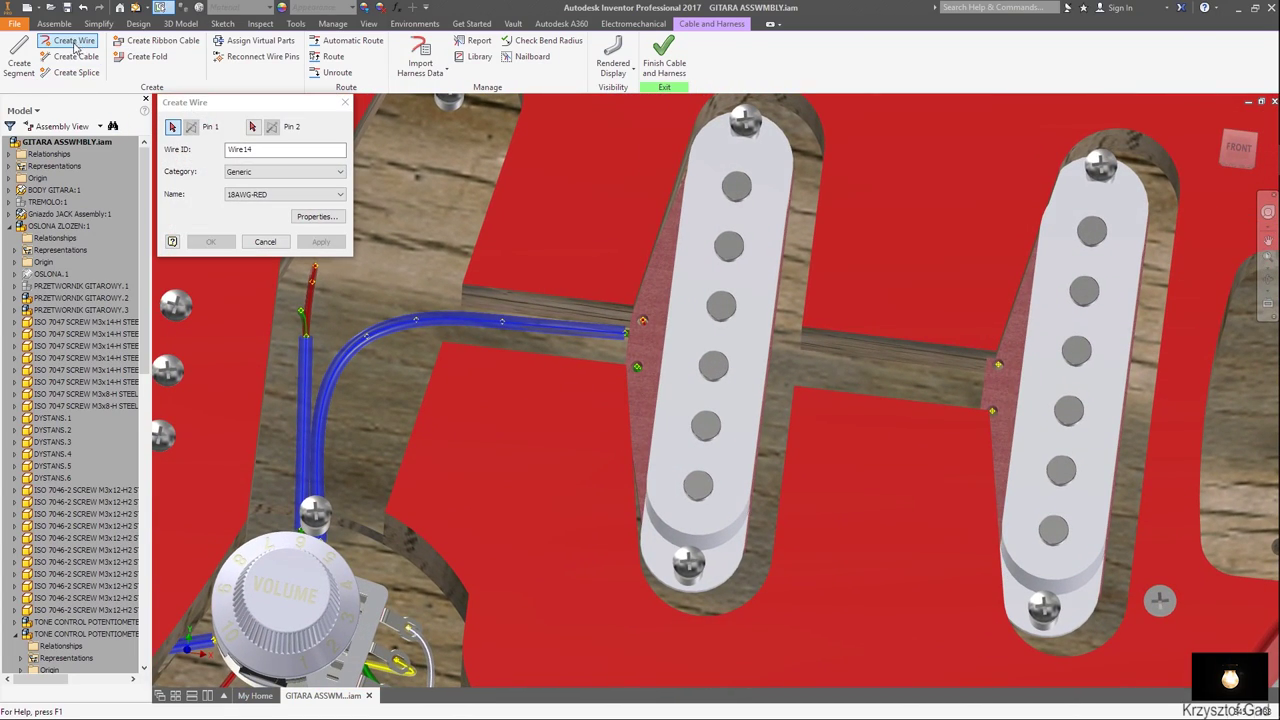
{"action": "left_click", "coordinate": [1000, 365]}
{"action": "mouse_move", "coordinate": [937, 374]}
{"action": "middle_mouse_down", "text": "shift"}
{"action": "mouse_move", "coordinate": [688, 444]}
{"action": "mouse_move", "coordinate": [273, 443]}
{"action": "middle_mouse_up", "text": "shift"}
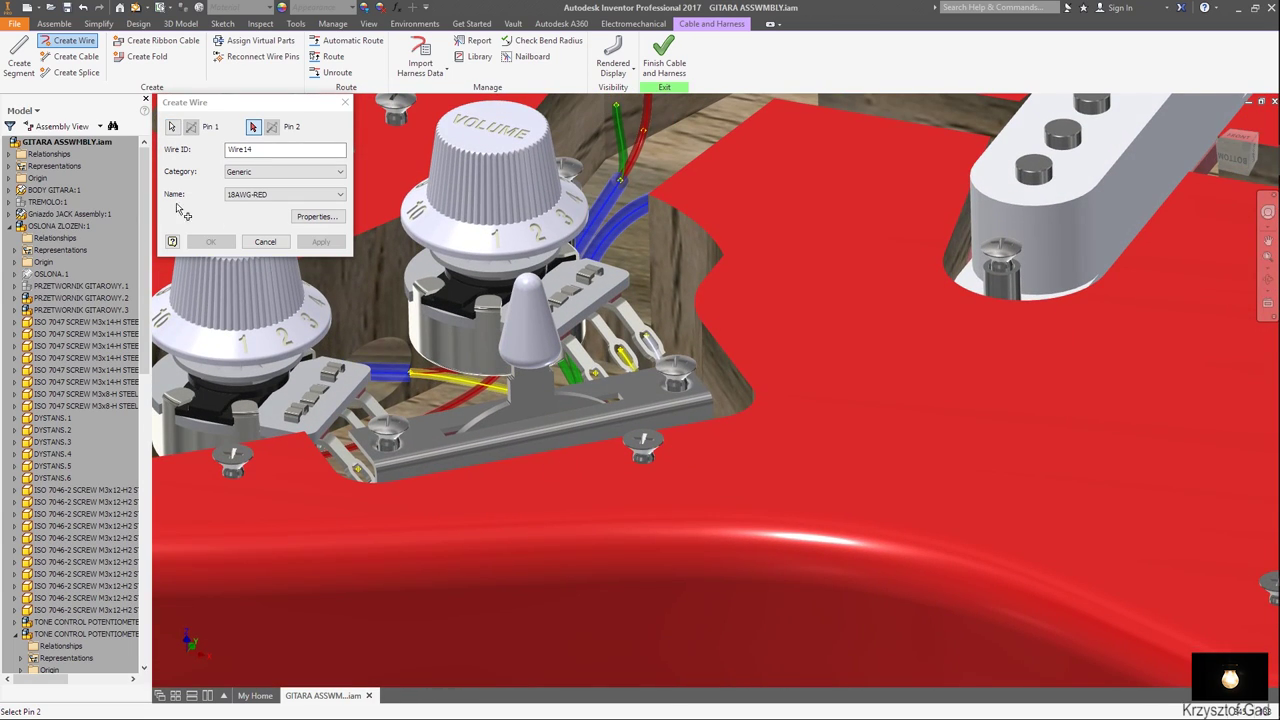
{"action": "middle_click_drag", "start_coordinate": [177, 209], "coordinate": [531, 438], "text": "shift"}
{"action": "scroll", "coordinate": [531, 438], "scroll_direction": "up", "scroll_amount": 3}
{"action": "scroll", "coordinate": [531, 438], "scroll_direction": "up", "scroll_amount": 5}
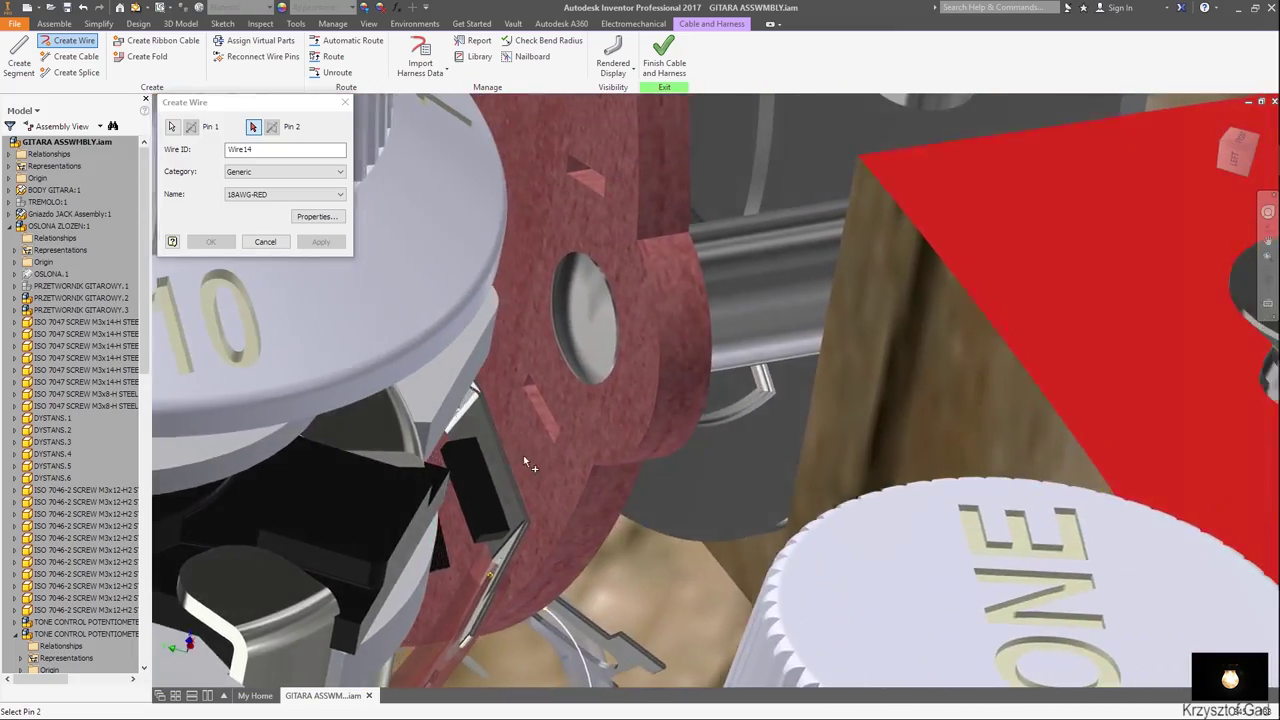
{"action": "scroll", "coordinate": [524, 480], "scroll_direction": "up", "scroll_amount": 3}
{"action": "scroll", "coordinate": [529, 491], "scroll_direction": "up", "scroll_amount": 2}
{"action": "scroll", "coordinate": [500, 514], "scroll_direction": "up", "scroll_amount": 2}
{"action": "scroll", "coordinate": [480, 540], "scroll_direction": "up", "scroll_amount": 2}
{"action": "scroll", "coordinate": [490, 520], "scroll_direction": "up", "scroll_amount": 2}
{"action": "scroll", "coordinate": [490, 478], "scroll_direction": "up", "scroll_amount": 2}
{"action": "scroll", "coordinate": [502, 487], "scroll_direction": "up", "scroll_amount": 2}
{"action": "scroll", "coordinate": [503, 489], "scroll_direction": "up", "scroll_amount": 2}
{"action": "scroll", "coordinate": [614, 531], "scroll_direction": "up", "scroll_amount": 1}
{"action": "scroll", "coordinate": [329, 313], "scroll_direction": "up", "scroll_amount": 1}
{"action": "scroll", "coordinate": [329, 313], "scroll_direction": "up", "scroll_amount": 1}
{"action": "key", "text": "Escape"}
{"action": "right_click", "coordinate": [36, 178]}
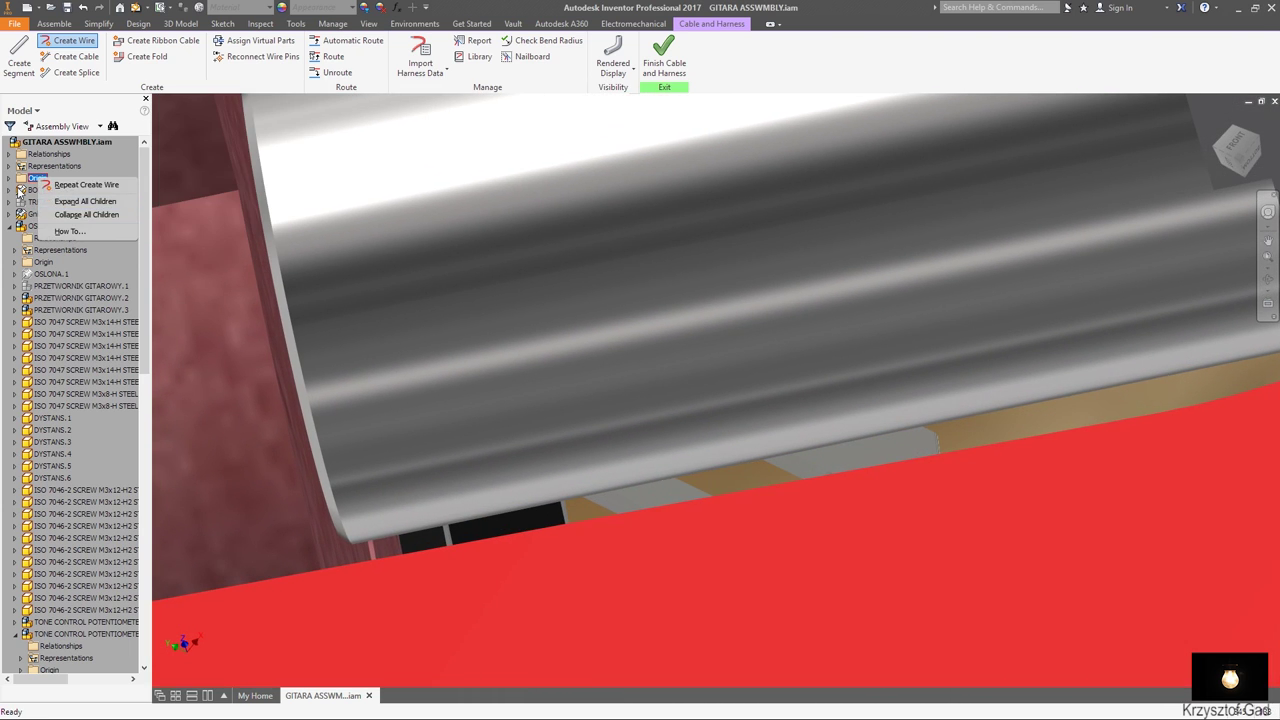
Make BODY GITARA transparent and create a red wire from the switch to the rear pickup.
{"action": "left_click", "coordinate": [20, 190]}
{"action": "right_click", "coordinate": [40, 190]}
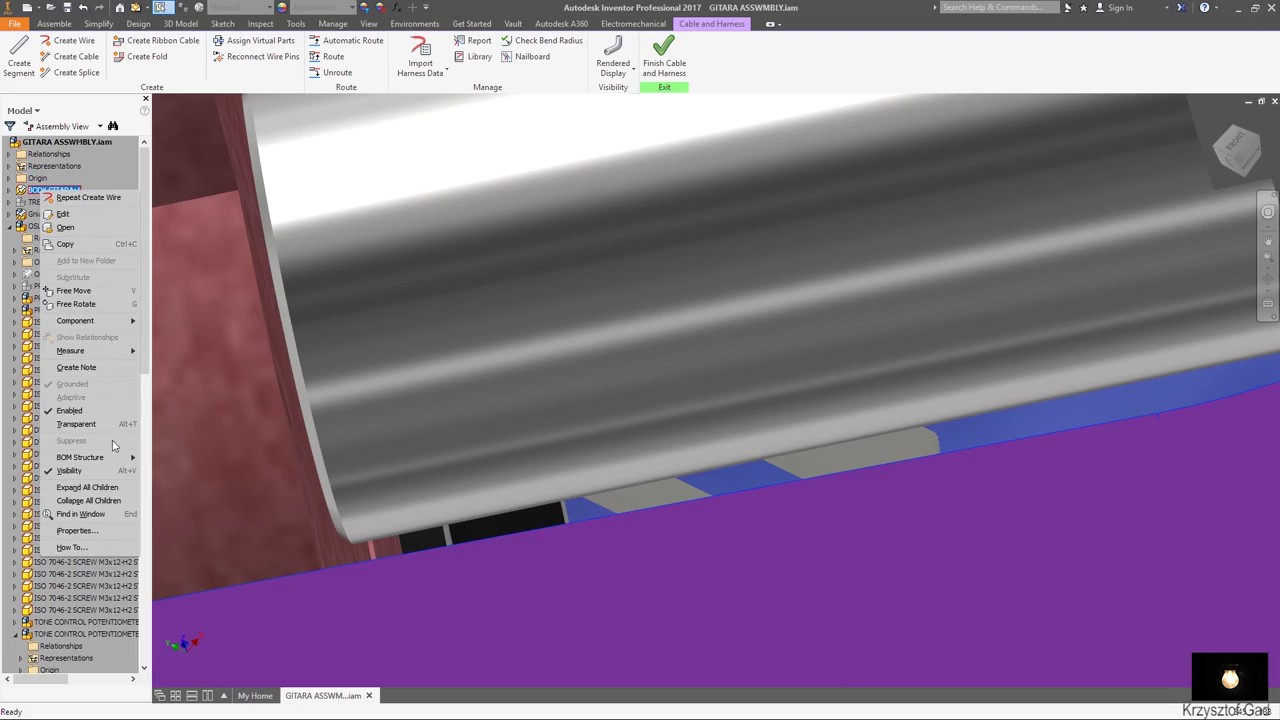
{"action": "left_click", "coordinate": [99, 425]}
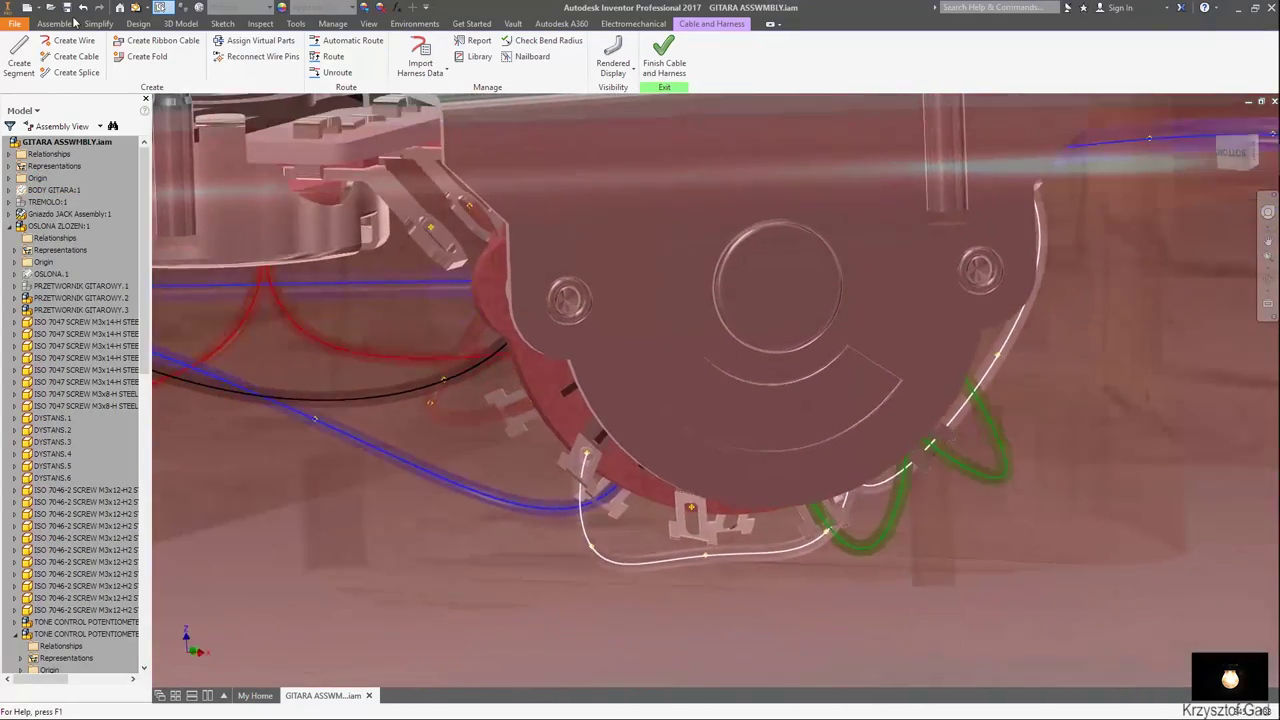
{"action": "left_click", "coordinate": [74, 44]}
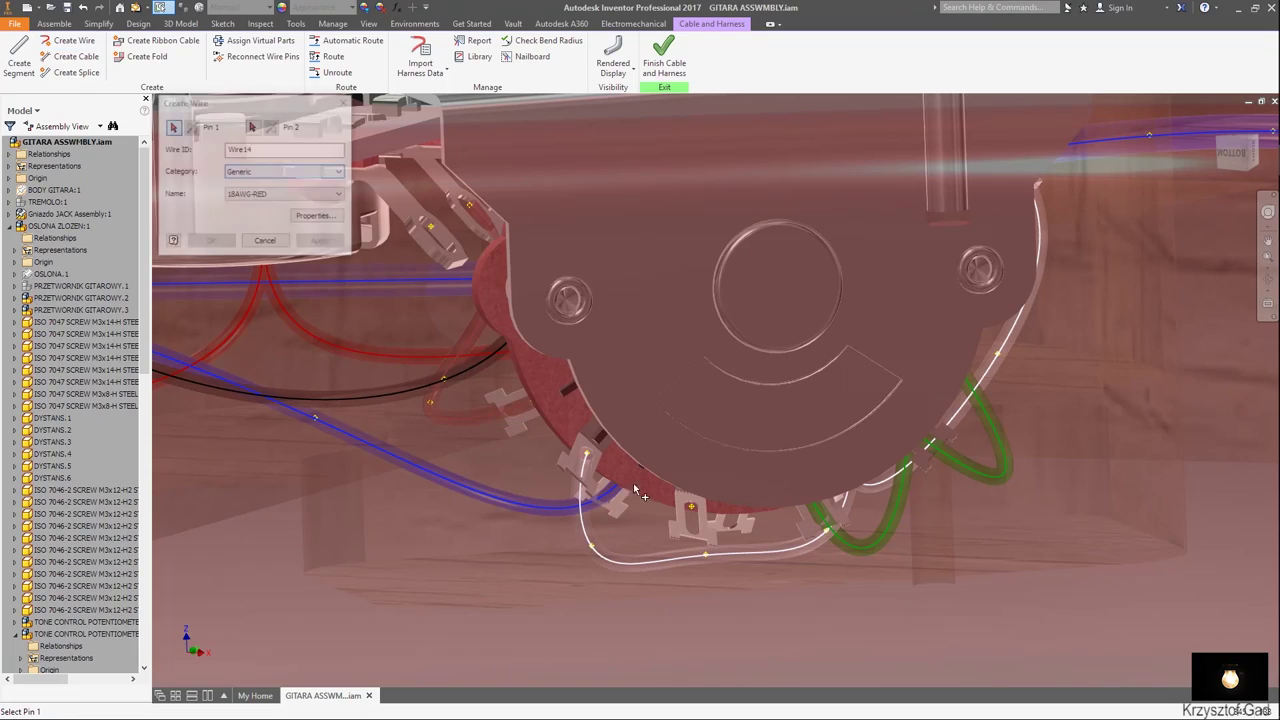
{"action": "left_click", "coordinate": [691, 509]}
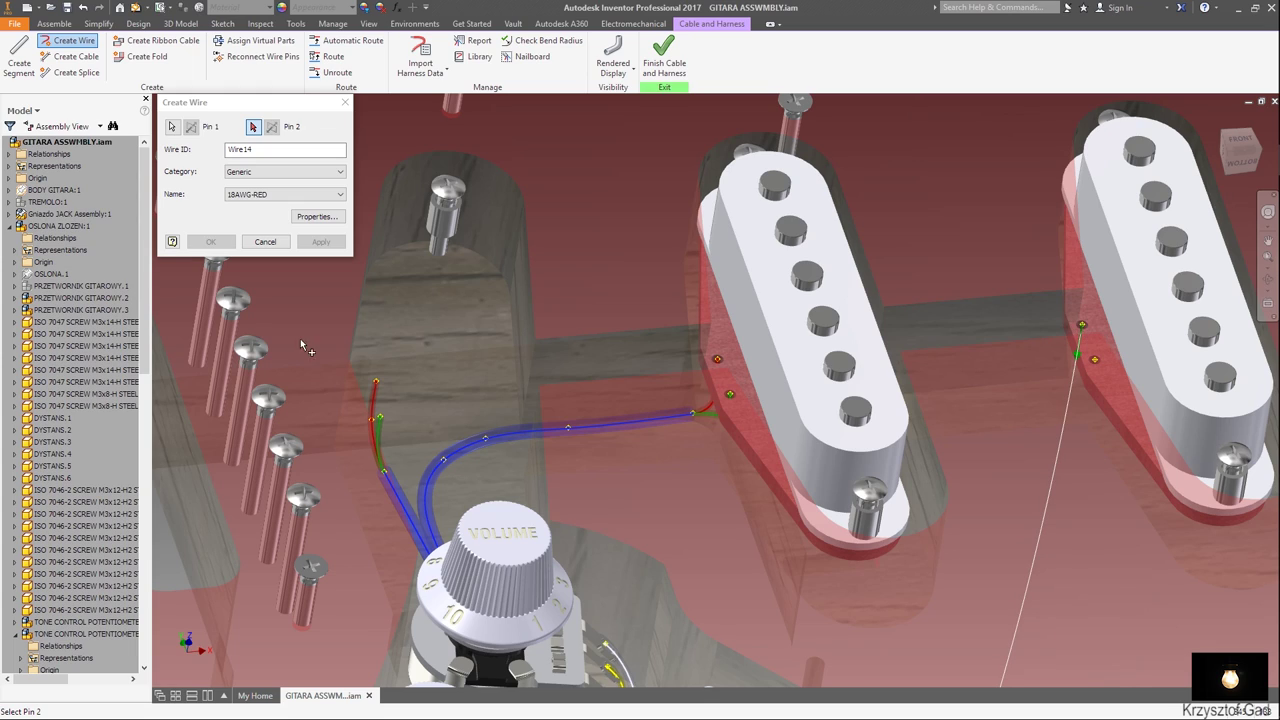
{"action": "left_click", "coordinate": [305, 244]}
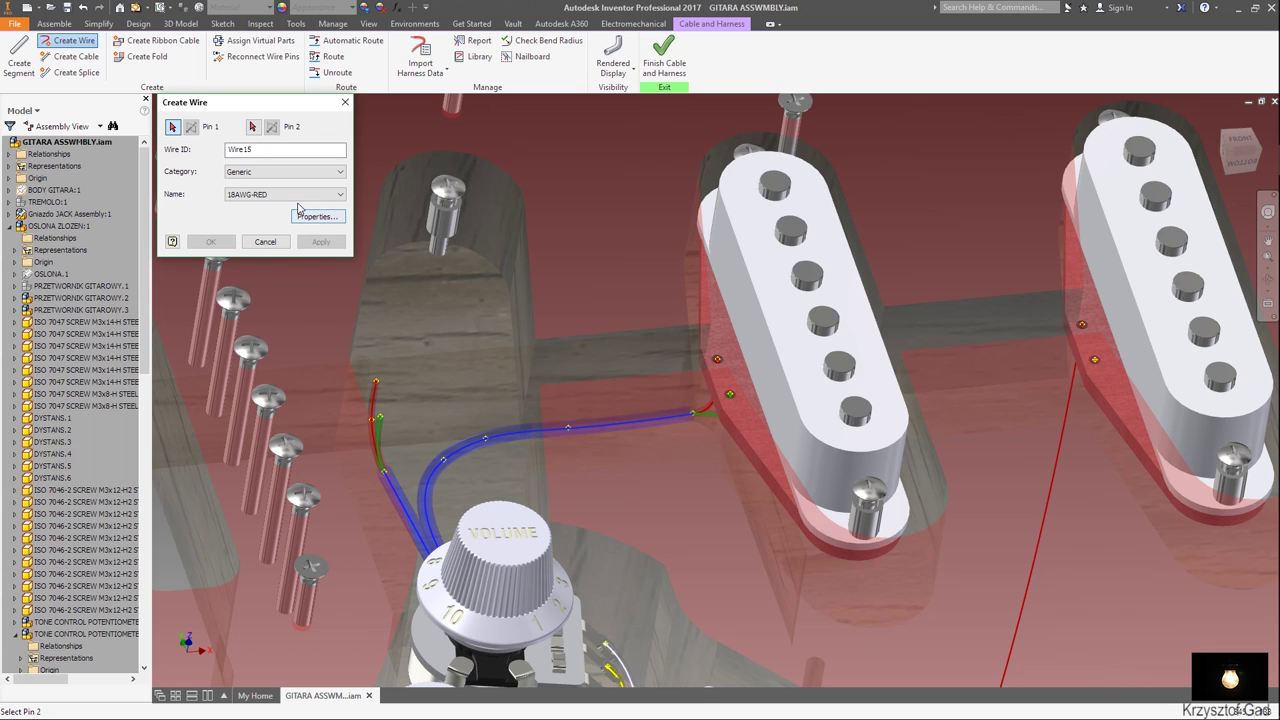
Set the next wire to 18AWG-GRN, pick a pickup pin, then cancel wire creation.
{"action": "left_click", "coordinate": [296, 196]}
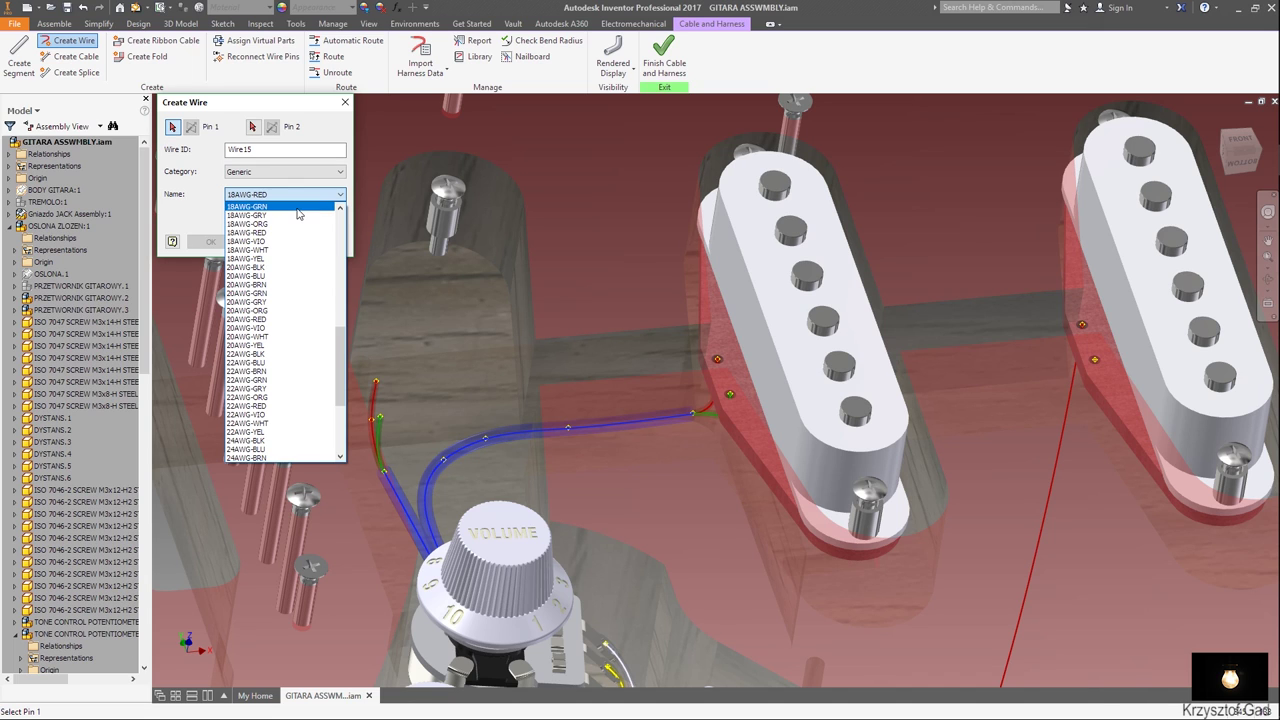
{"action": "left_click", "coordinate": [297, 207]}
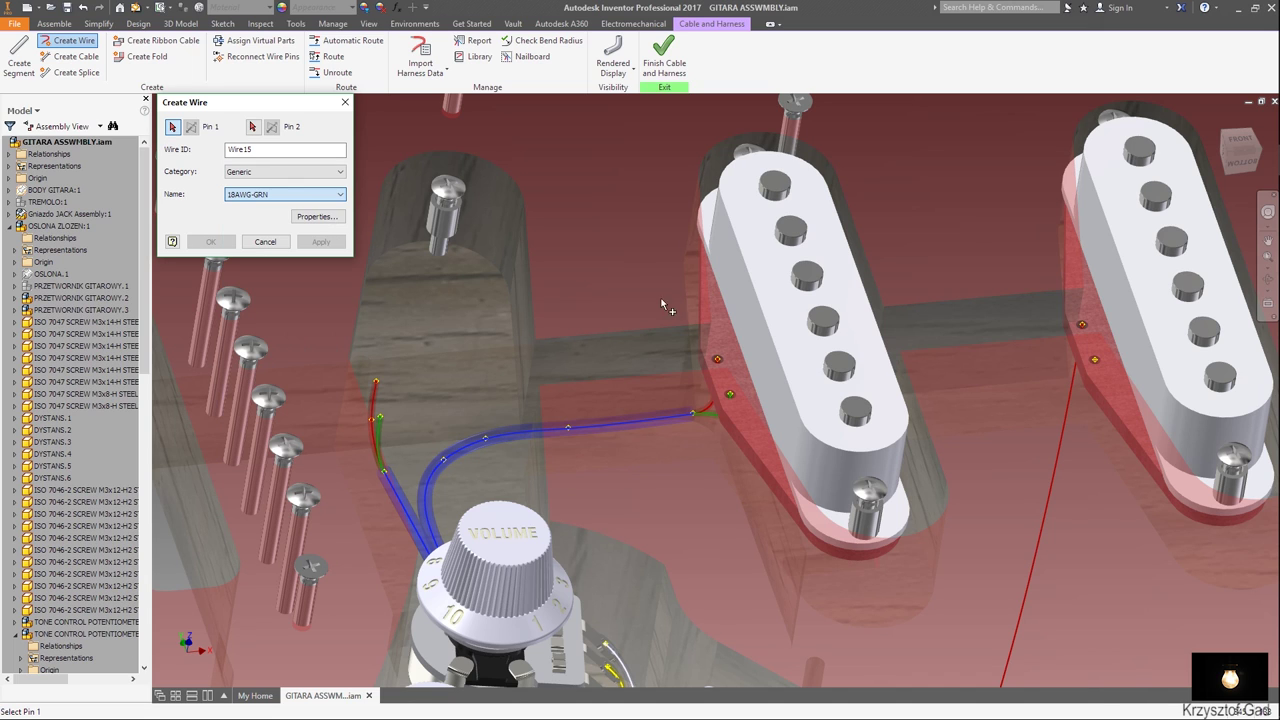
{"action": "left_click", "coordinate": [1096, 359]}
{"action": "middle_click_drag", "start_coordinate": [1096, 359], "coordinate": [741, 477], "text": "shift"}
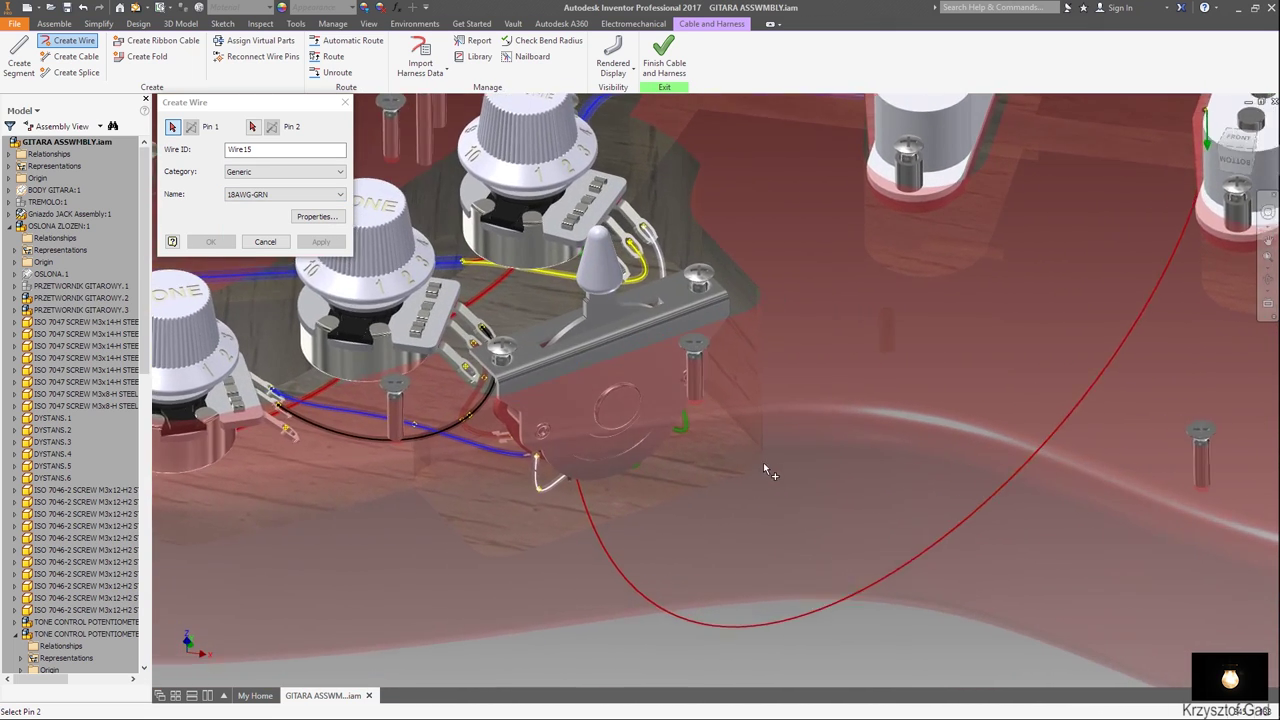
{"action": "key", "text": "F5"}
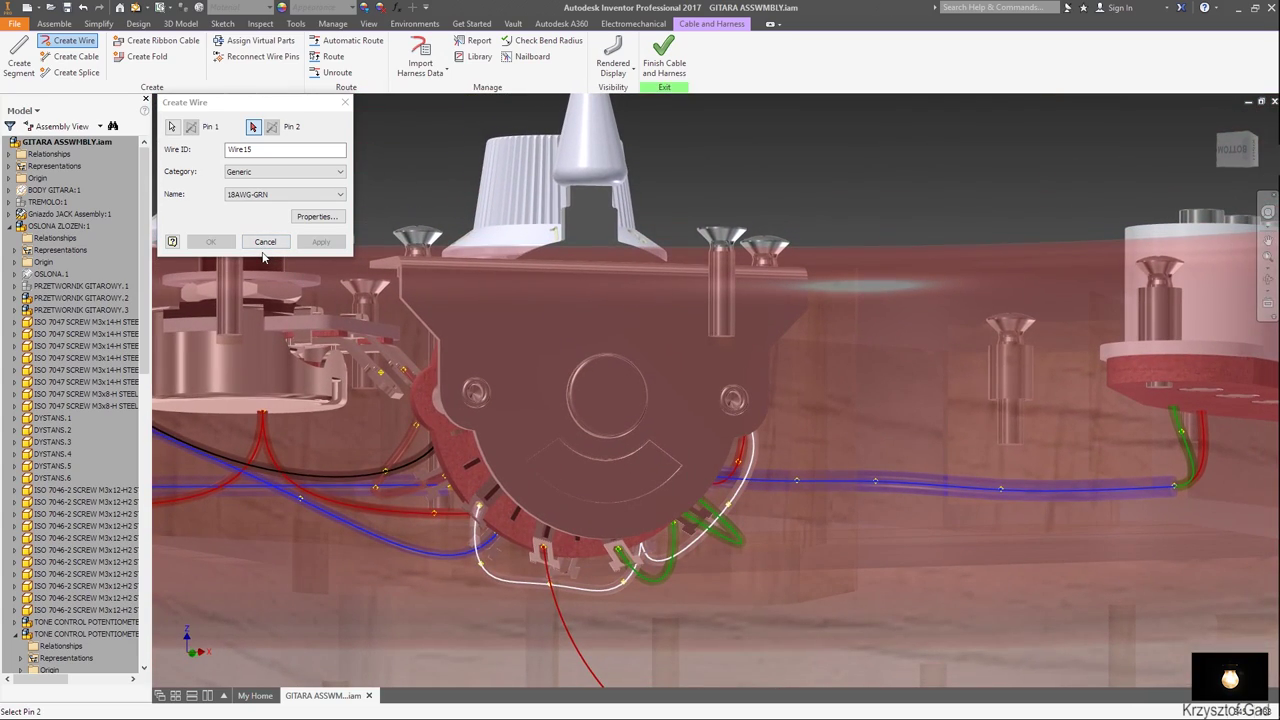
{"action": "key", "text": "F5"}
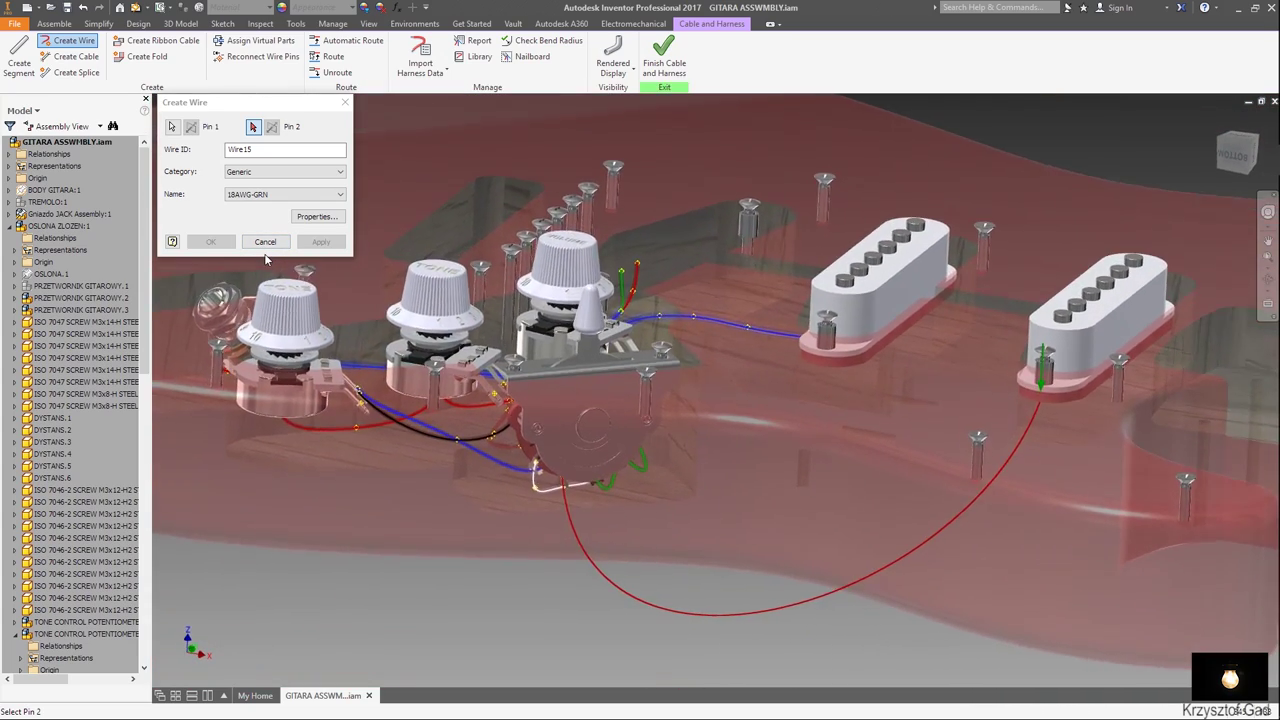
{"action": "left_click", "coordinate": [265, 242]}
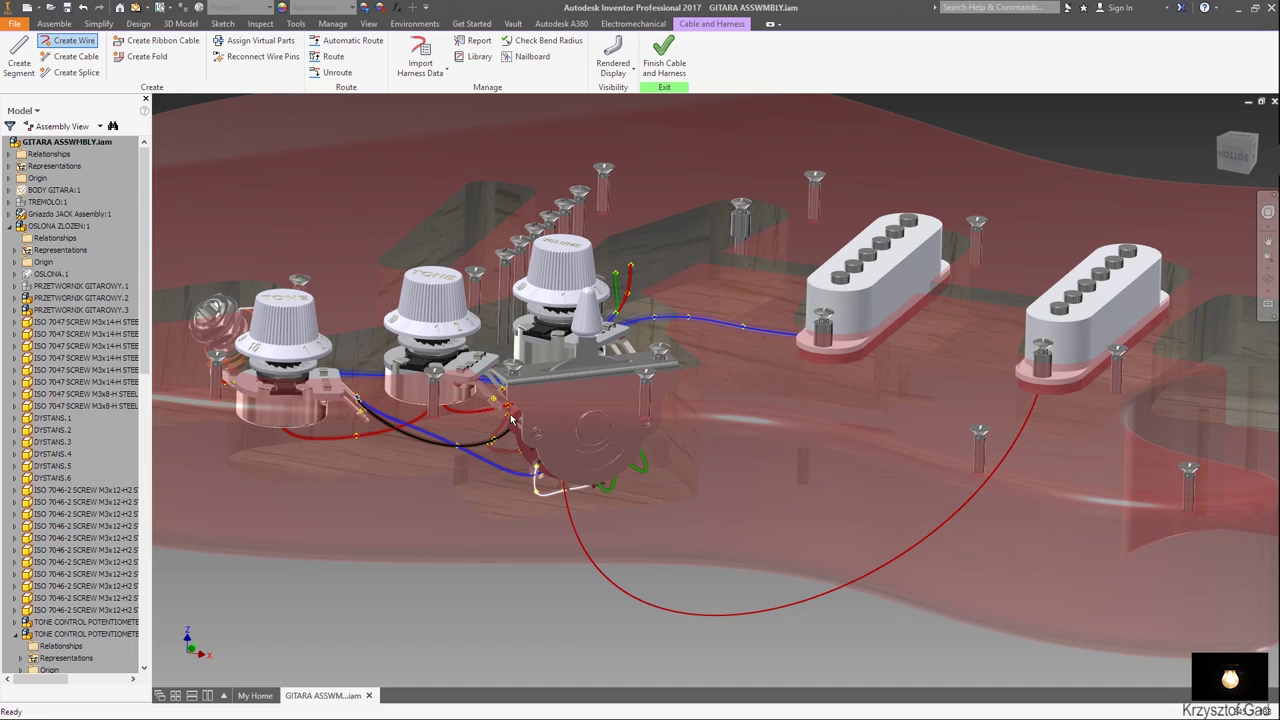
{"action": "right_click", "coordinate": [752, 613]}
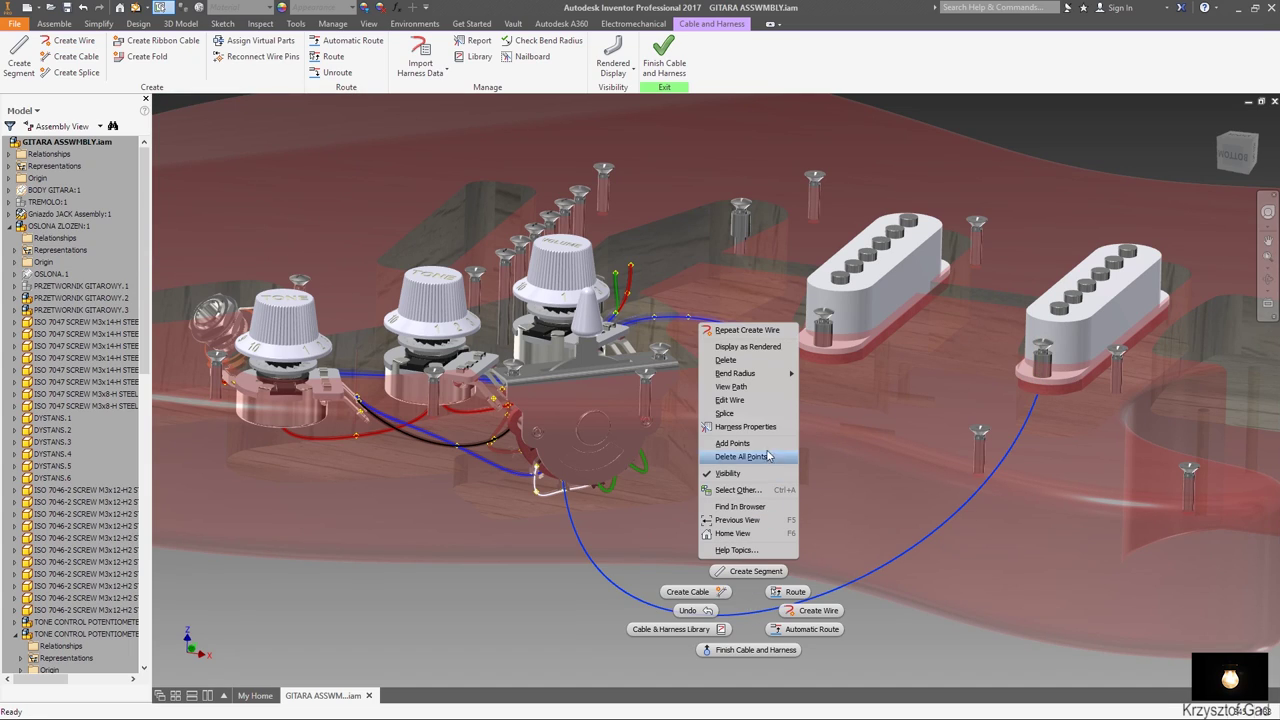
Delete the old red pickup wire and create a new 18AWG-RED wire from the rear pickup to the switch.
{"action": "left_click", "coordinate": [744, 359]}
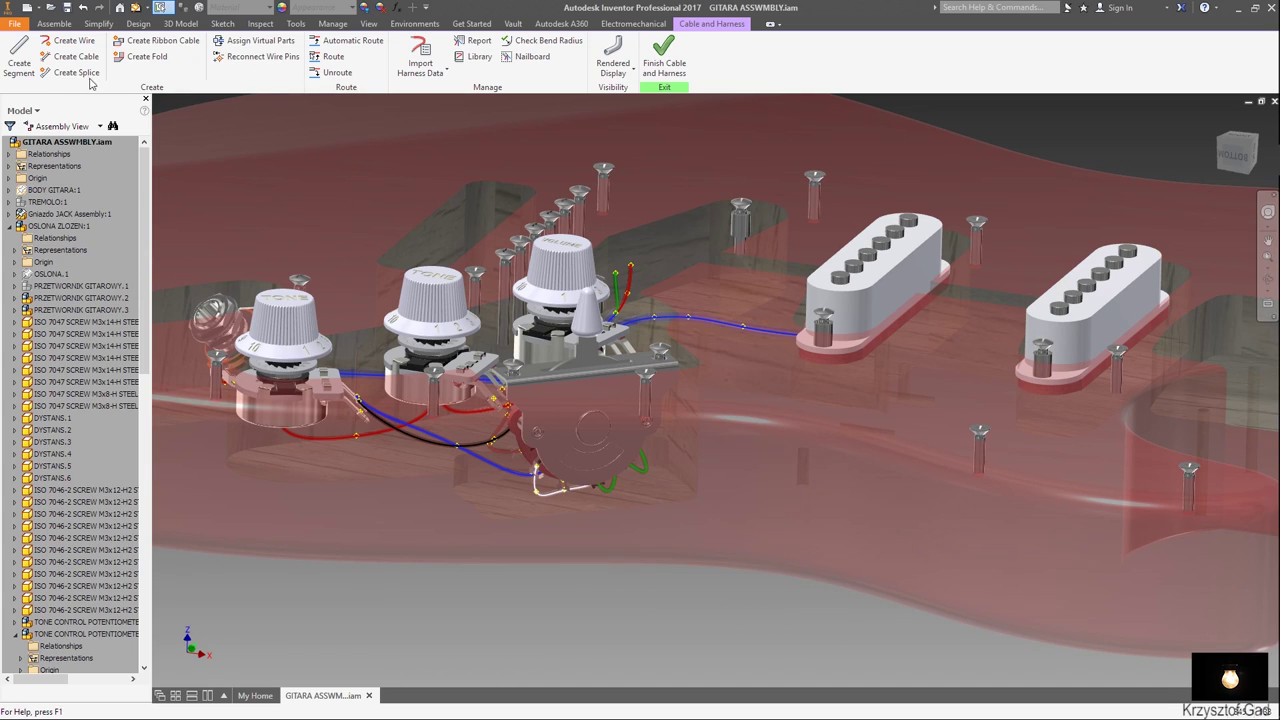
{"action": "left_click", "coordinate": [76, 44]}
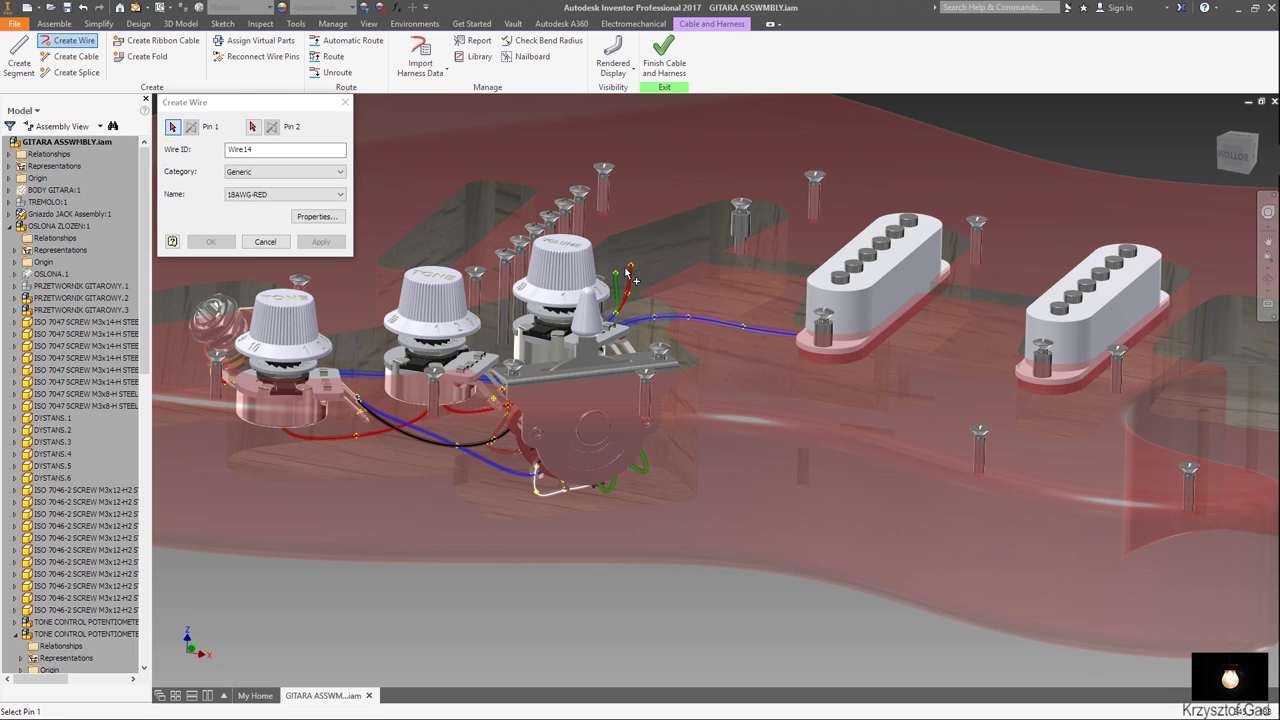
{"action": "middle_click_drag", "start_coordinate": [941, 337], "coordinate": [950, 370], "text": "shift"}
{"action": "scroll", "coordinate": [950, 370], "scroll_direction": "up", "scroll_amount": 3}
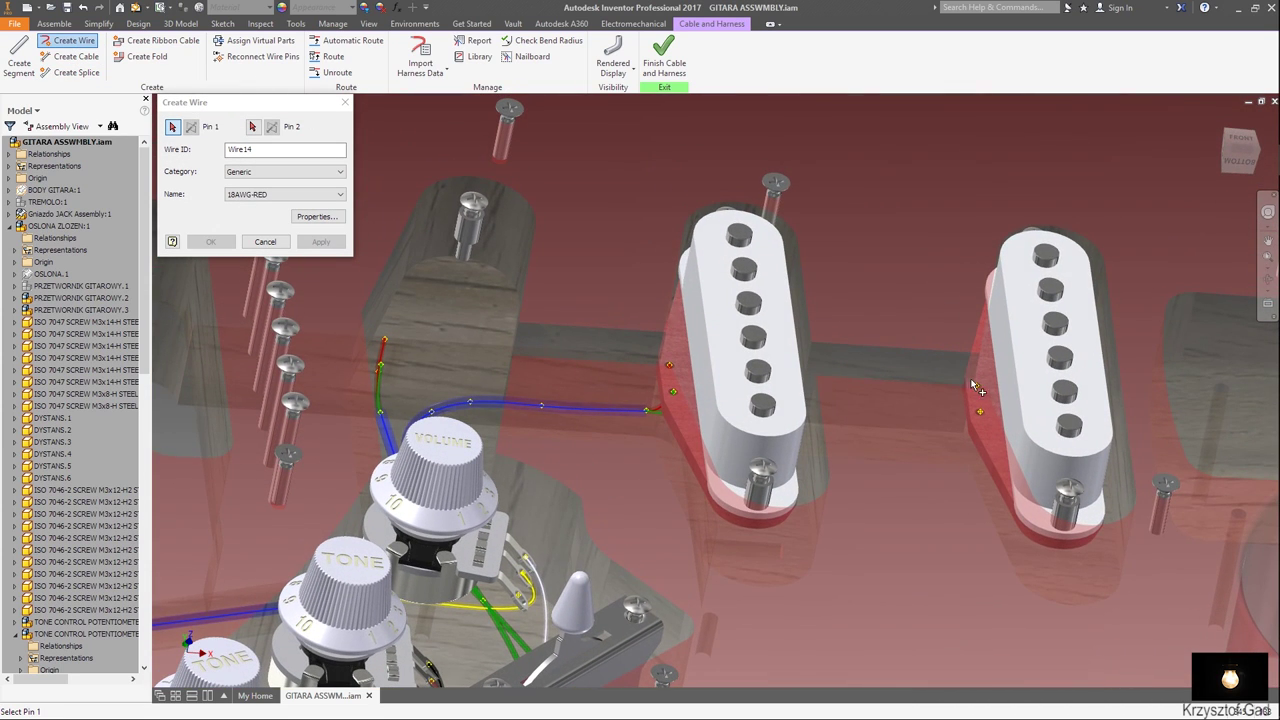
{"action": "left_click", "coordinate": [977, 384]}
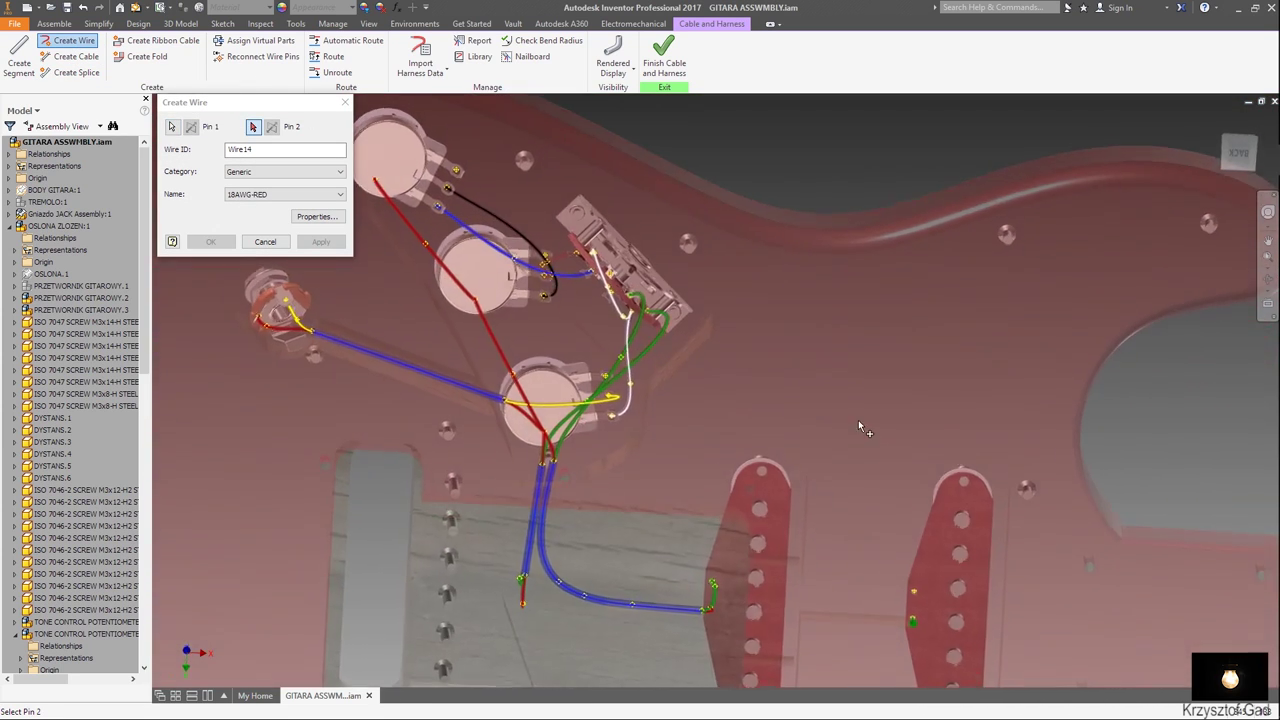
{"action": "middle_click_drag", "start_coordinate": [977, 382], "coordinate": [677, 503], "text": "shift"}
{"action": "scroll", "coordinate": [677, 503], "scroll_direction": "up", "scroll_amount": 1}
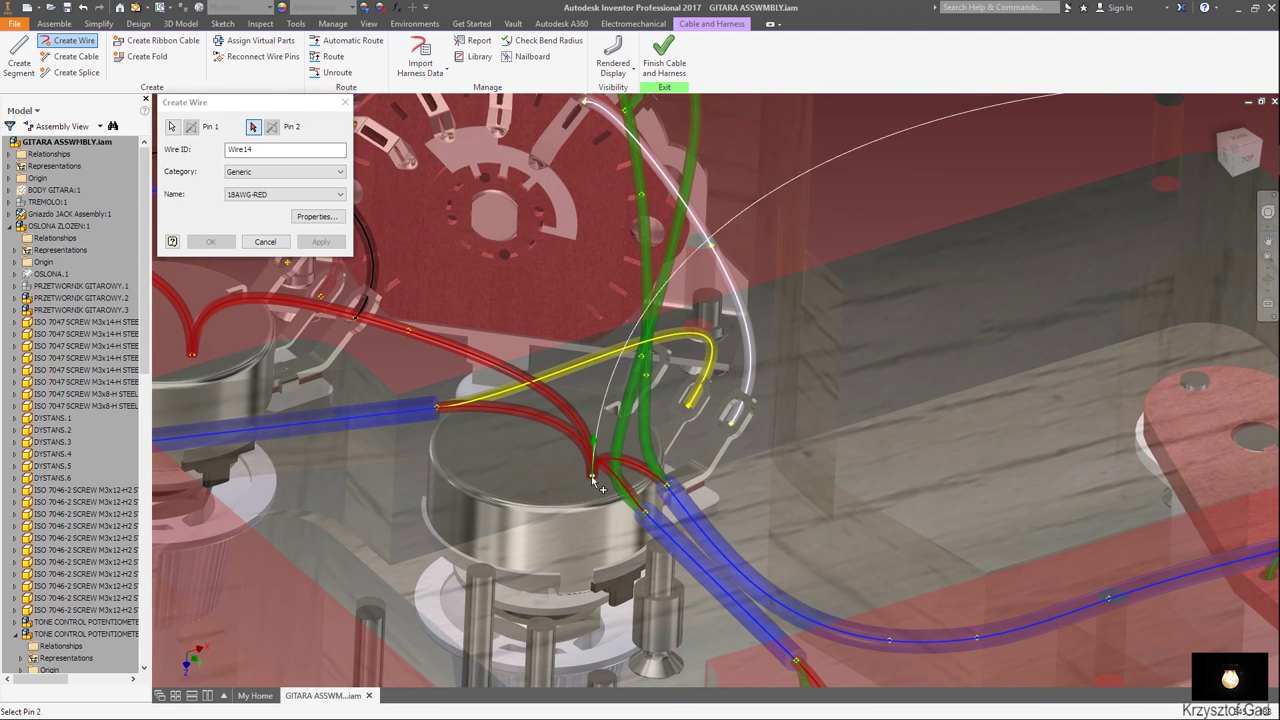
{"action": "left_click", "coordinate": [315, 241]}
Add an 18AWG-GRN green wire from the rear pickup to the switch and close wire creation.
{"action": "left_click", "coordinate": [285, 194]}
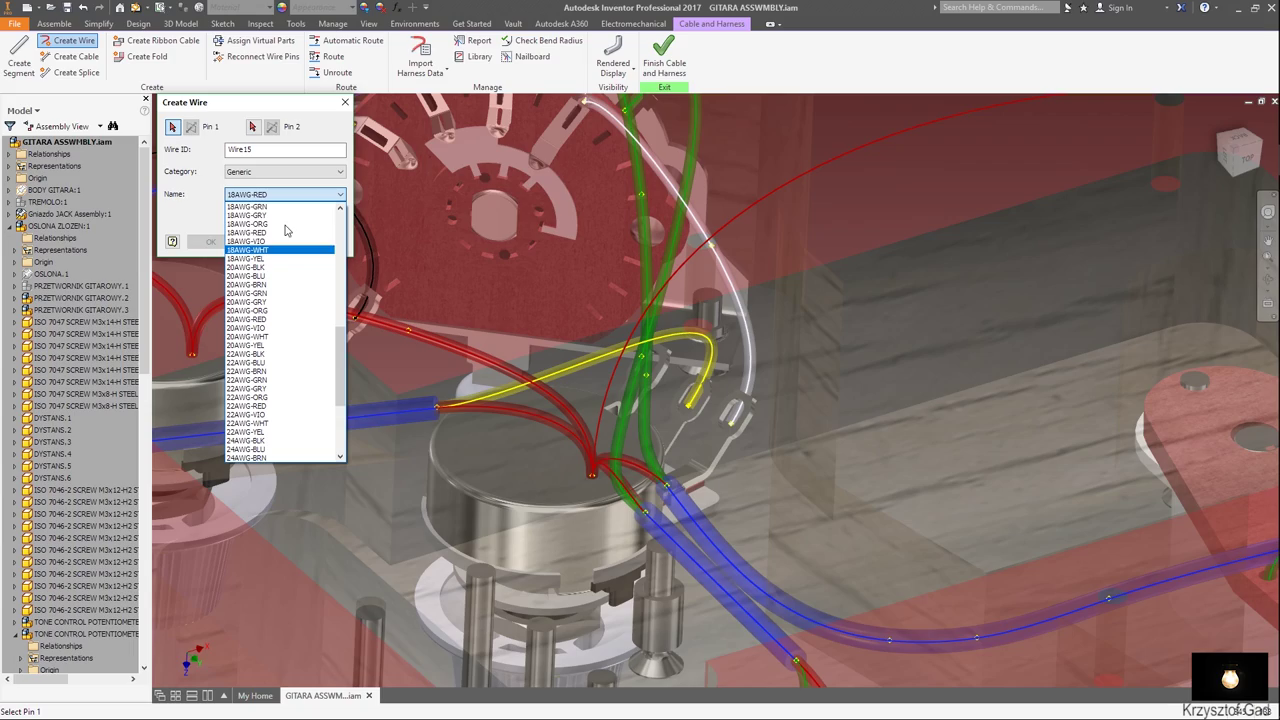
{"action": "left_click", "coordinate": [287, 207]}
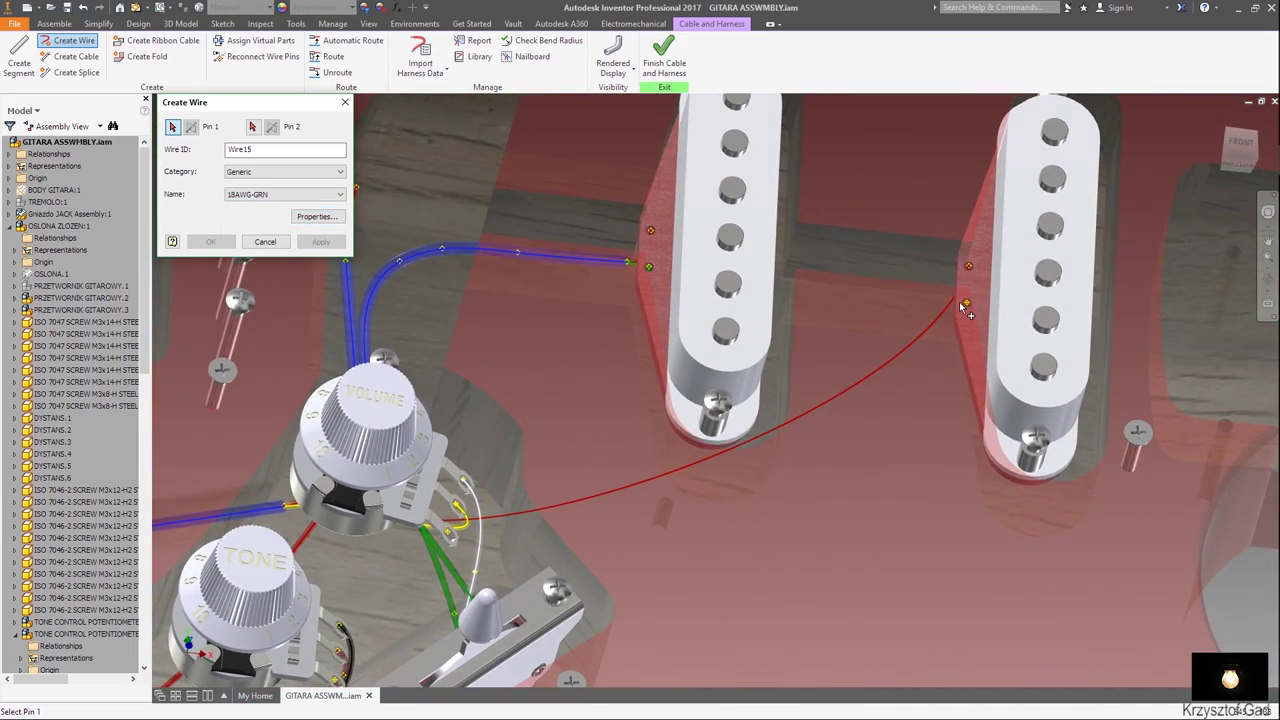
{"action": "mouse_move", "coordinate": [966, 304]}
{"action": "middle_mouse_down", "text": "shift"}
{"action": "mouse_move", "coordinate": [686, 419]}
{"action": "mouse_move", "coordinate": [604, 414]}
{"action": "middle_mouse_up", "text": "shift"}
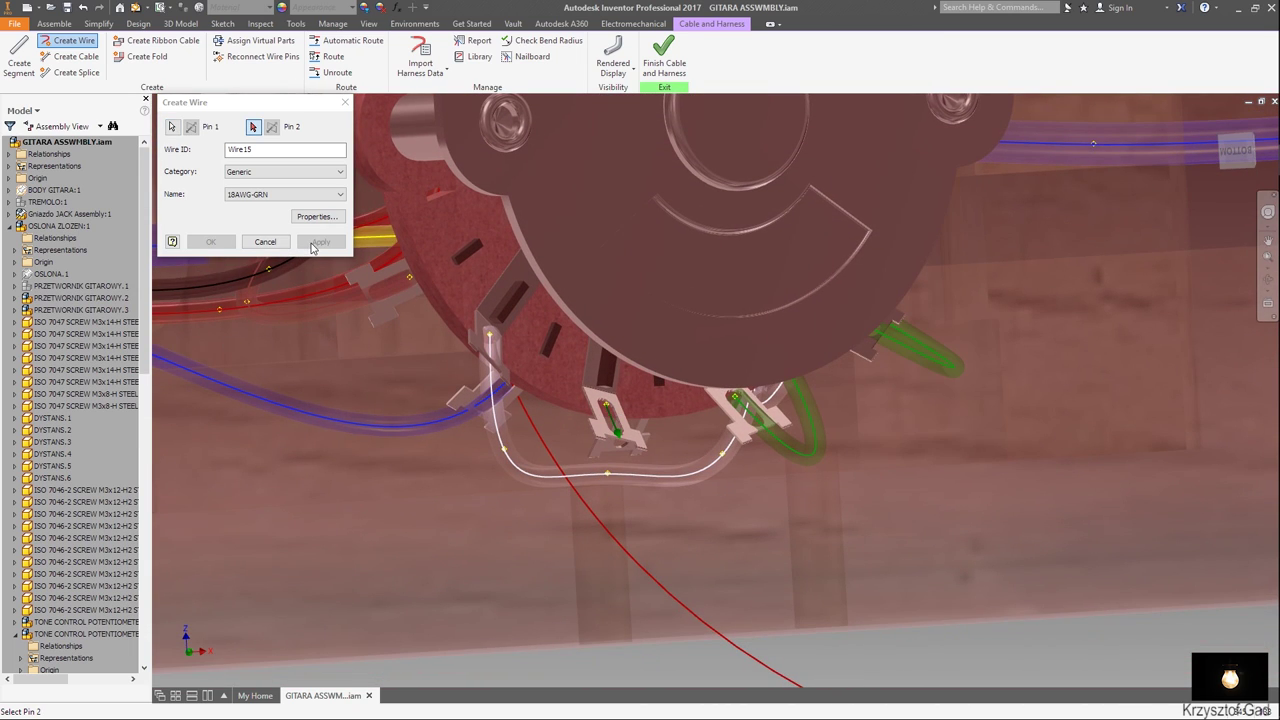
{"action": "key", "text": "F6"}
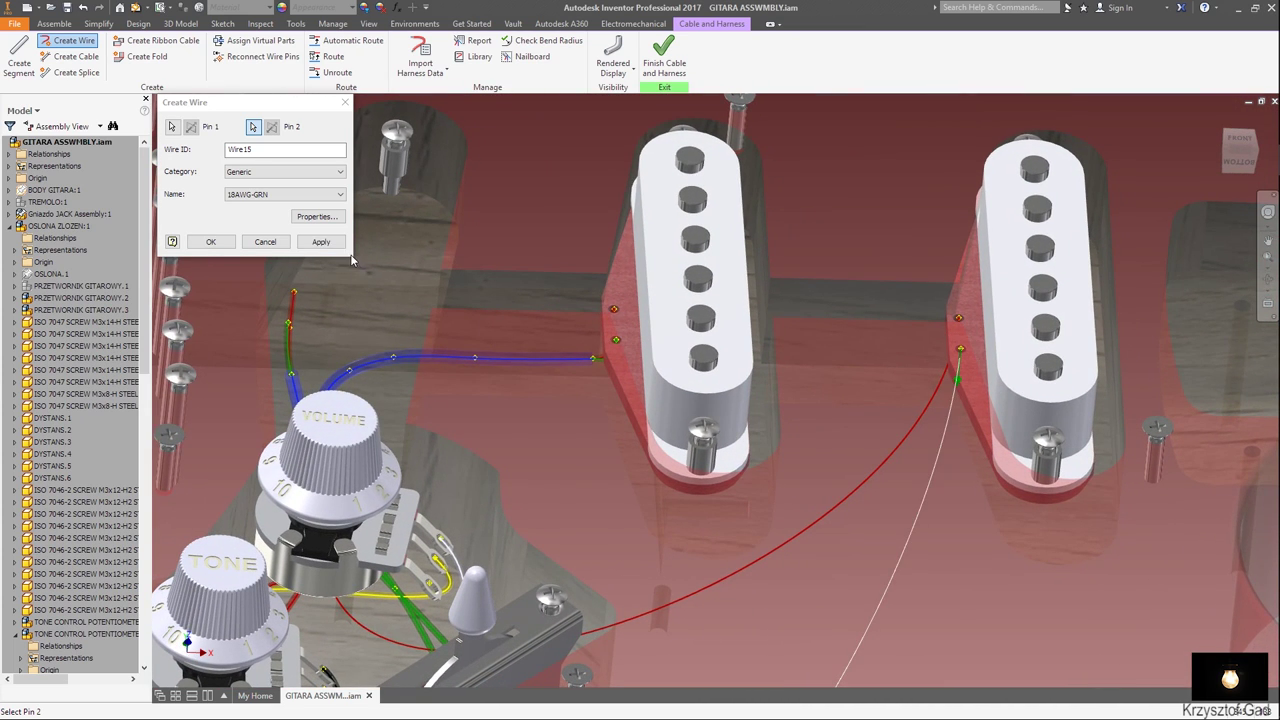
{"action": "left_click", "coordinate": [333, 244]}
{"action": "left_click", "coordinate": [274, 242]}
{"action": "key", "text": "F6"}
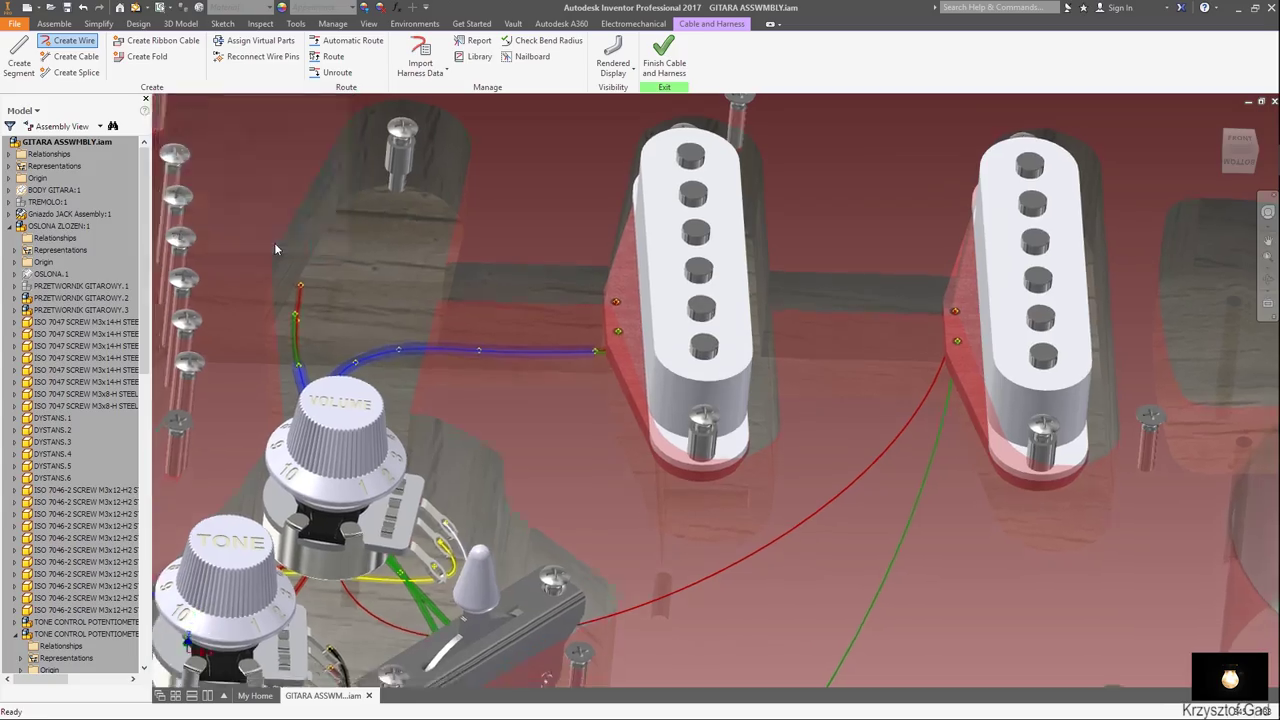
{"action": "key", "text": "F5"}
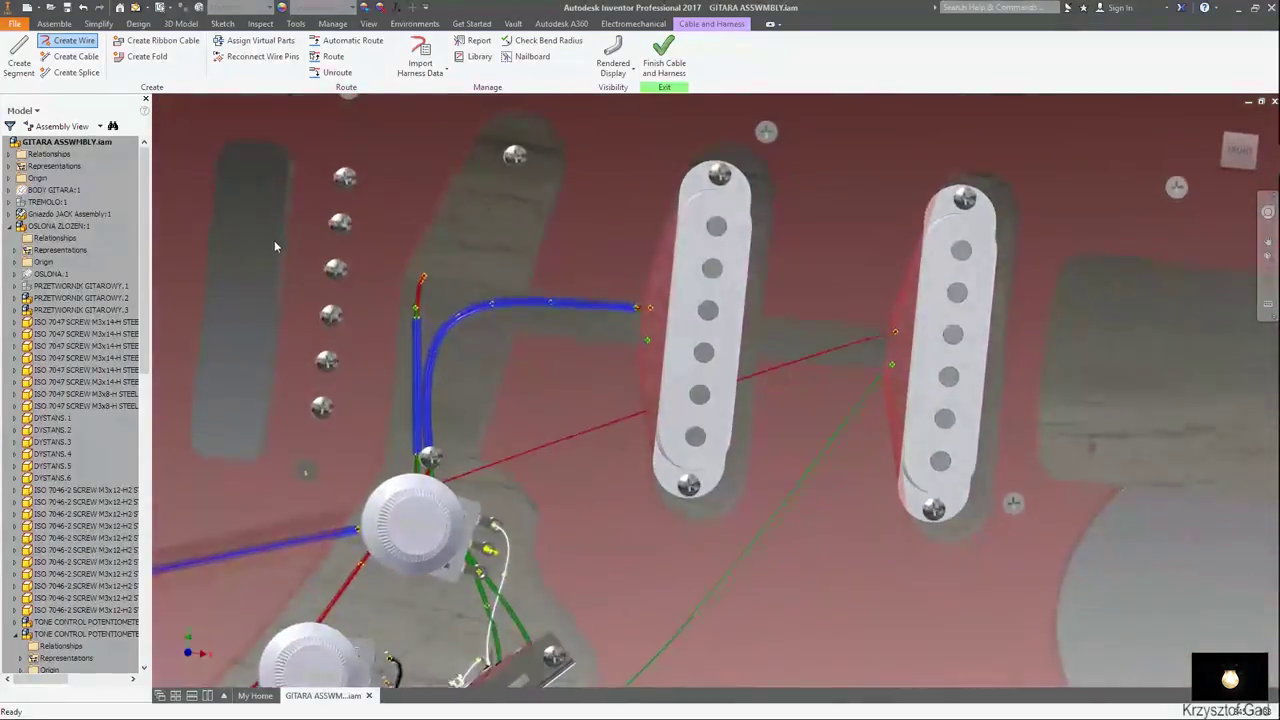
Place the new segment's points from the rear pickup along the cavity channel.
{"action": "scroll", "coordinate": [757, 351], "scroll_direction": "up", "scroll_amount": 3}
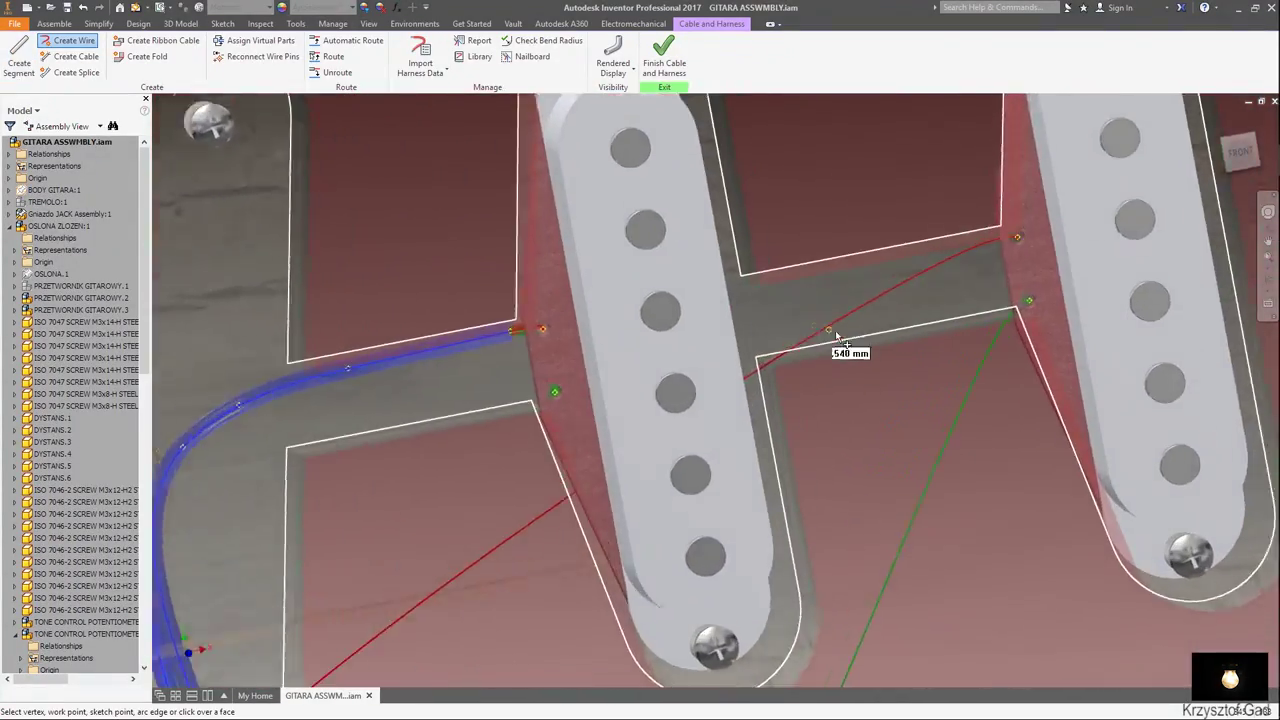
{"action": "scroll", "coordinate": [891, 357], "scroll_direction": "up", "scroll_amount": 3}
{"action": "scroll", "coordinate": [934, 391], "scroll_direction": "up", "scroll_amount": 2}
{"action": "mouse_move", "coordinate": [996, 393]}
{"action": "middle_mouse_down", "text": "shift"}
{"action": "mouse_move", "coordinate": [790, 385]}
{"action": "mouse_move", "coordinate": [866, 362]}
{"action": "mouse_move", "coordinate": [846, 365]}
{"action": "mouse_move", "coordinate": [823, 514]}
{"action": "mouse_move", "coordinate": [818, 452]}
{"action": "middle_mouse_up", "text": "shift"}
{"action": "scroll", "coordinate": [832, 357], "scroll_direction": "down", "scroll_amount": 3}
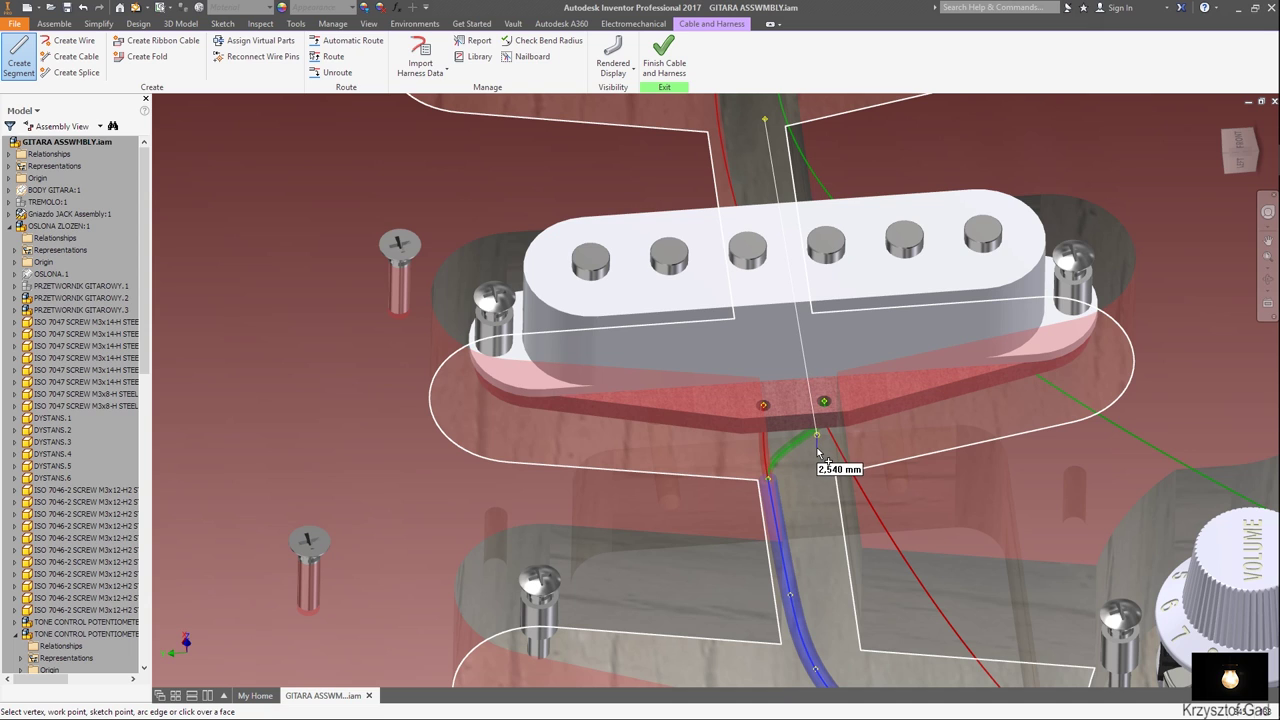
{"action": "scroll", "coordinate": [816, 470], "scroll_direction": "down", "scroll_amount": 3}
{"action": "scroll", "coordinate": [825, 460], "scroll_direction": "up", "scroll_amount": 3}
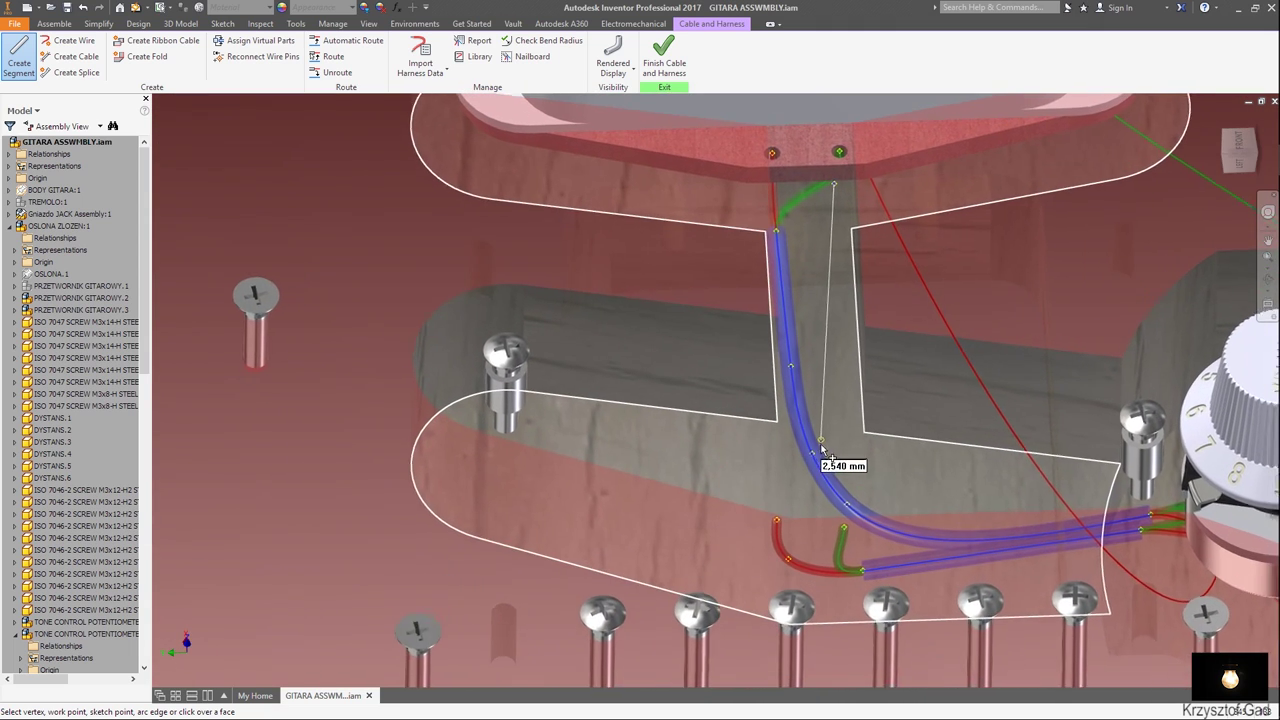
{"action": "scroll", "coordinate": [840, 445], "scroll_direction": "up", "scroll_amount": 2}
{"action": "left_click", "coordinate": [842, 433]}
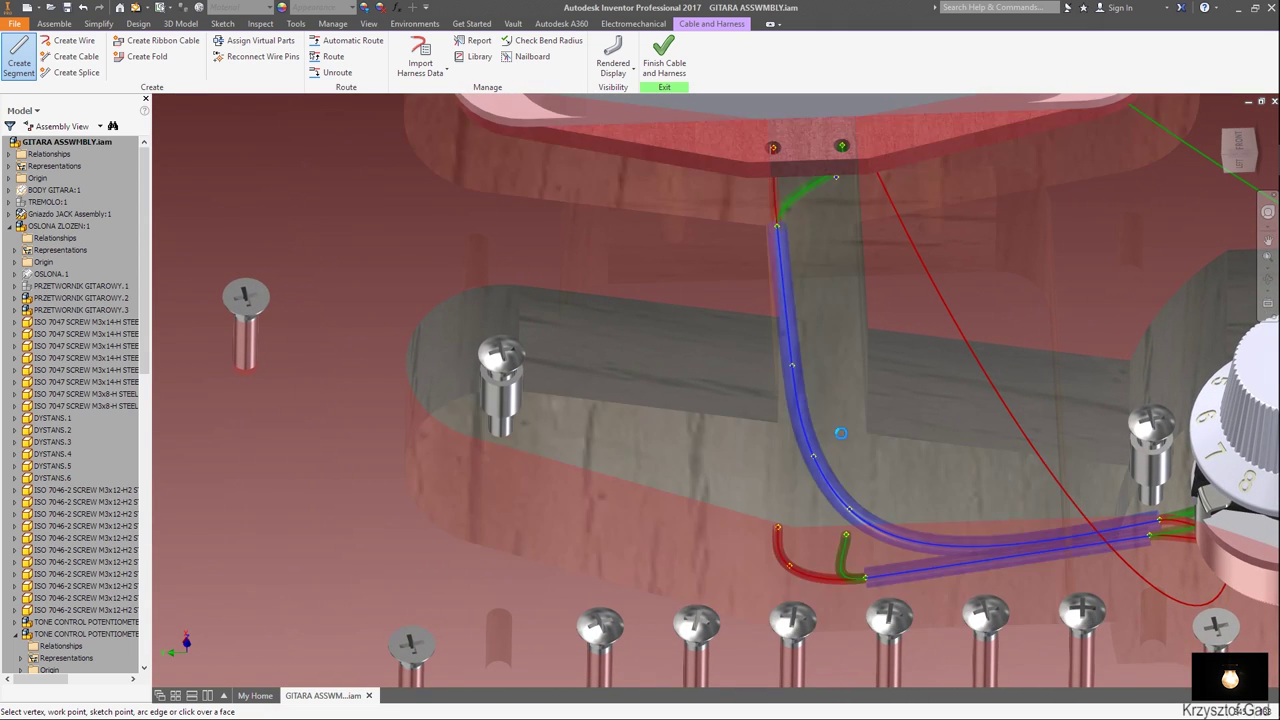
{"action": "left_click", "coordinate": [865, 483]}
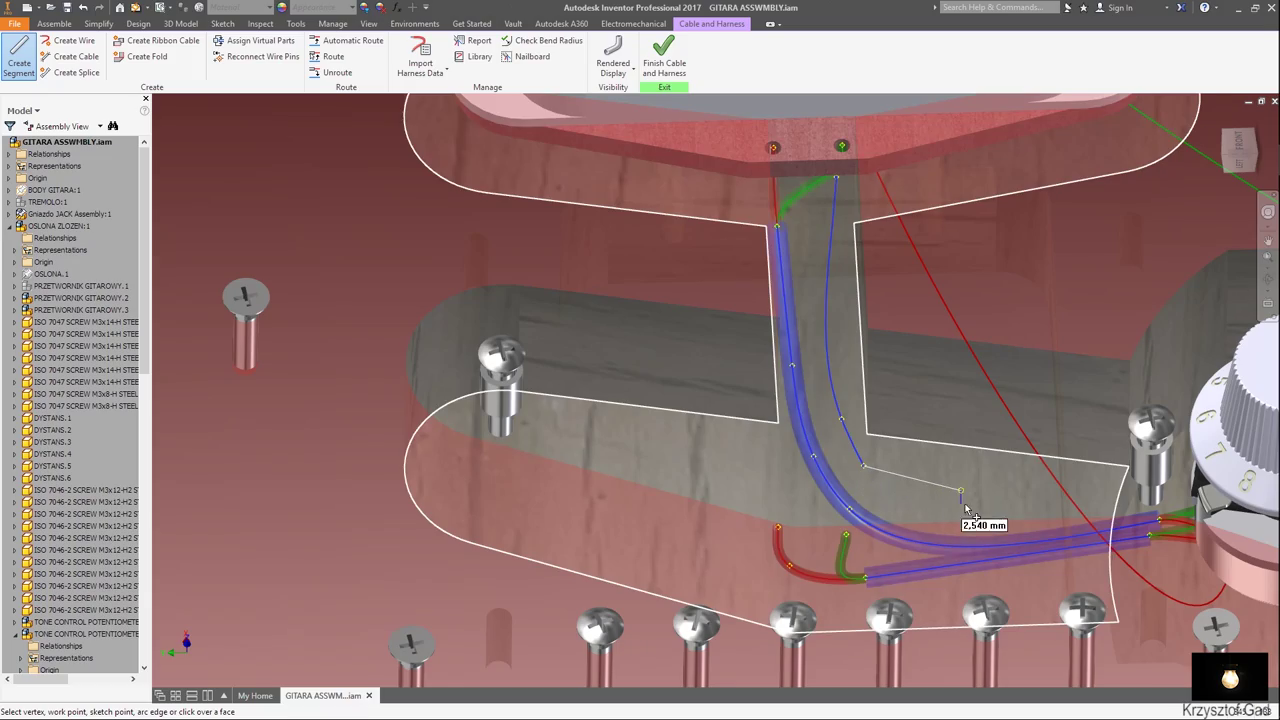
{"action": "left_click", "coordinate": [982, 505]}
Give a segment point near the VOLUME pot an 11 mm offset and finish the segment.
{"action": "mouse_move", "coordinate": [1090, 512]}
{"action": "middle_mouse_down", "text": "shift"}
{"action": "mouse_move", "coordinate": [1102, 497]}
{"action": "mouse_move", "coordinate": [804, 396]}
{"action": "middle_mouse_up", "text": "shift"}
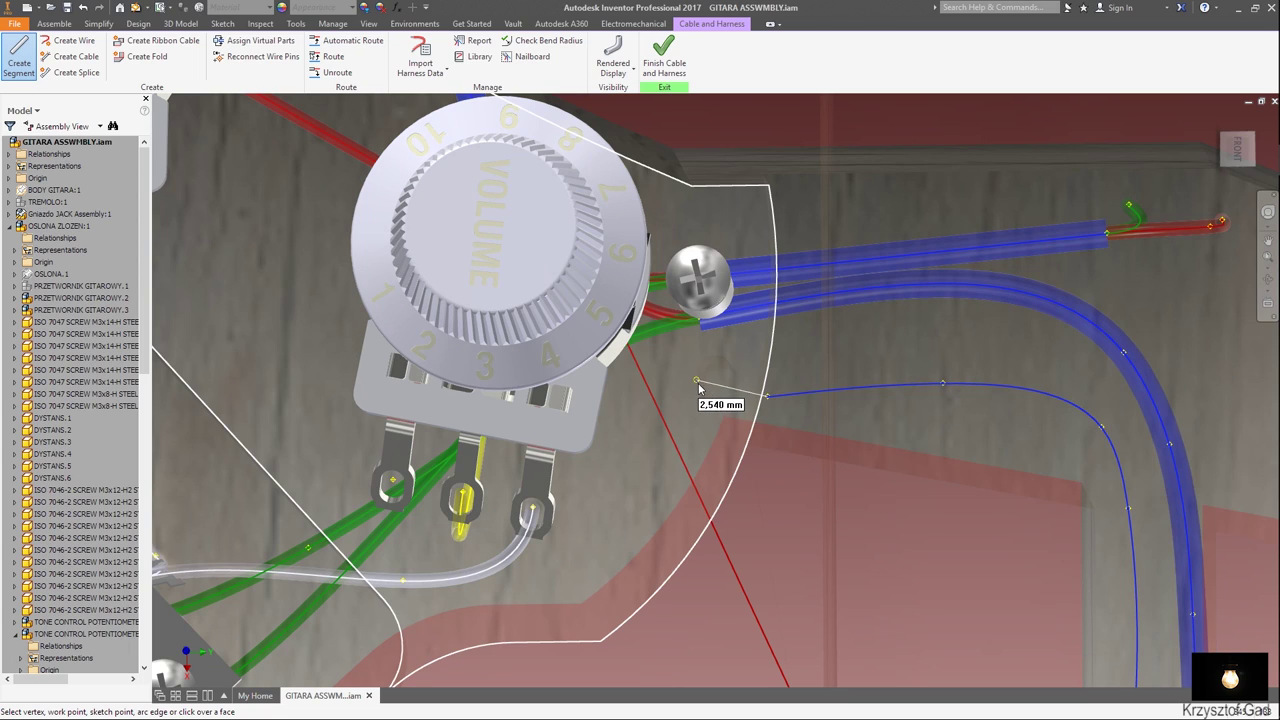
{"action": "right_click", "coordinate": [698, 384]}
{"action": "left_click", "coordinate": [729, 416]}
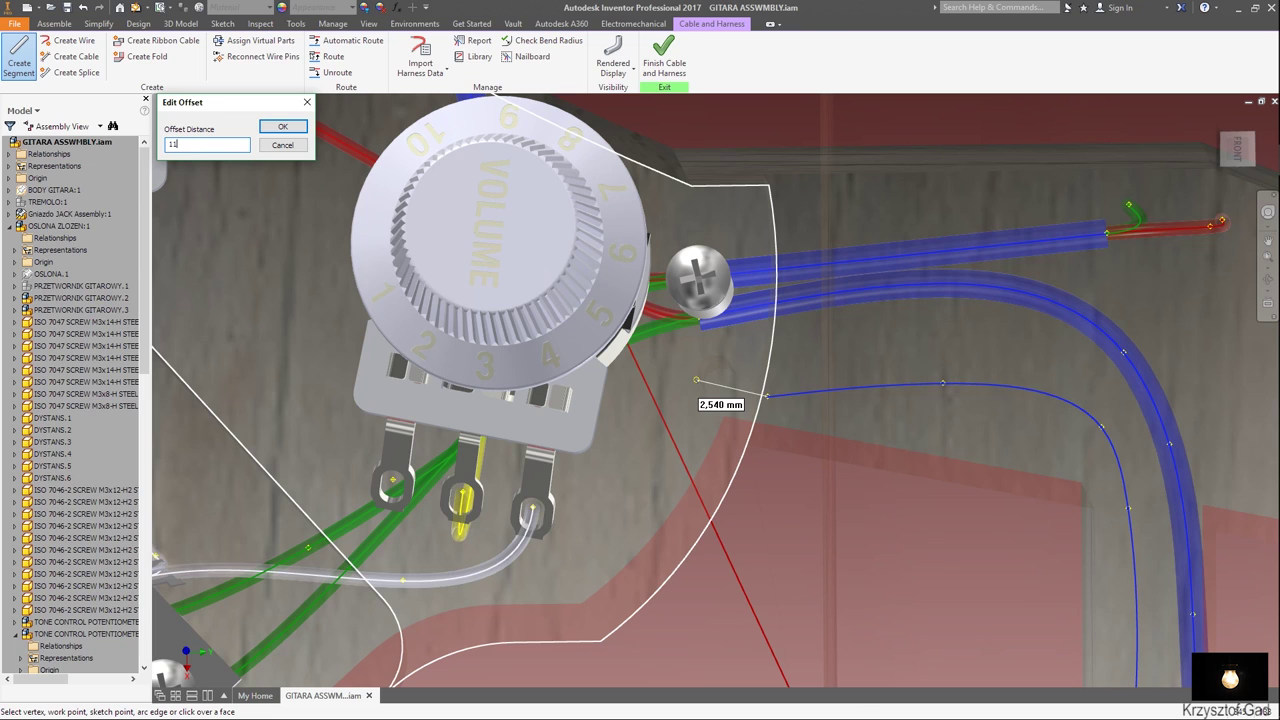
{"action": "key", "text": "Return"}
{"action": "mouse_move", "coordinate": [640, 420]}
{"action": "middle_mouse_down", "text": "shift"}
{"action": "mouse_move", "coordinate": [705, 392]}
{"action": "mouse_move", "coordinate": [705, 445]}
{"action": "middle_mouse_up", "text": "shift"}
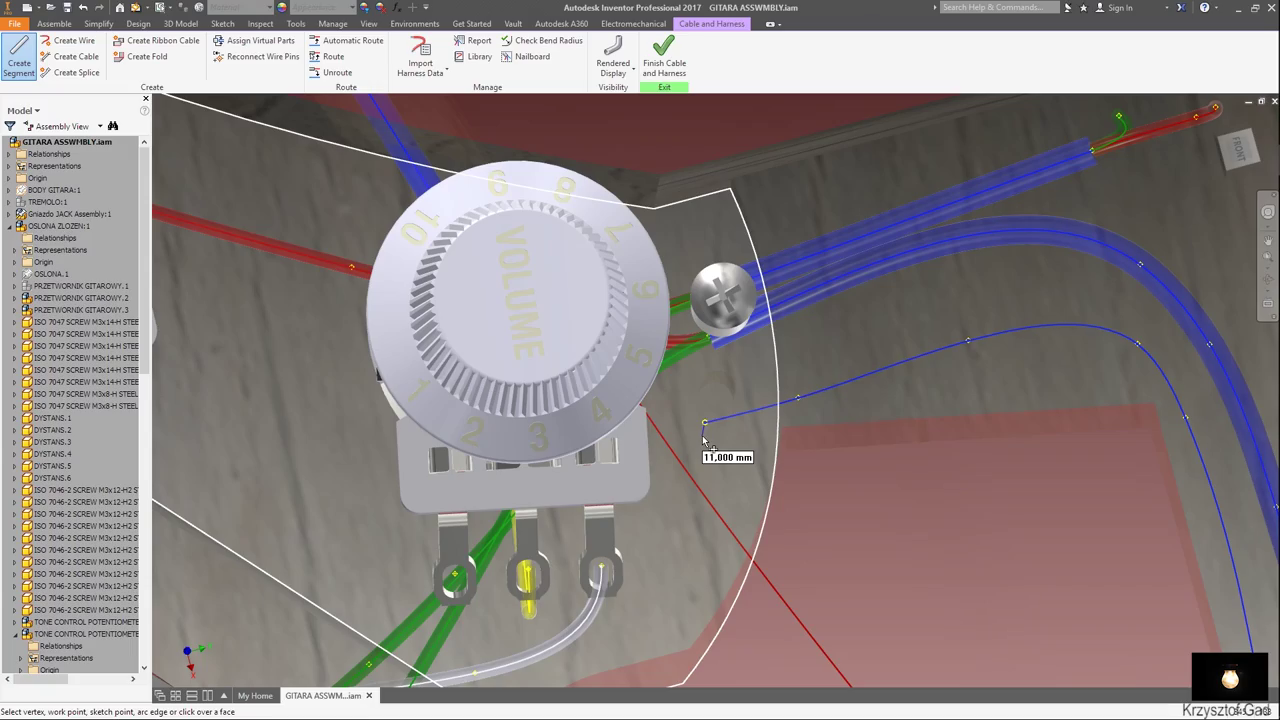
{"action": "right_click", "coordinate": [706, 440]}
{"action": "left_click", "coordinate": [721, 443]}
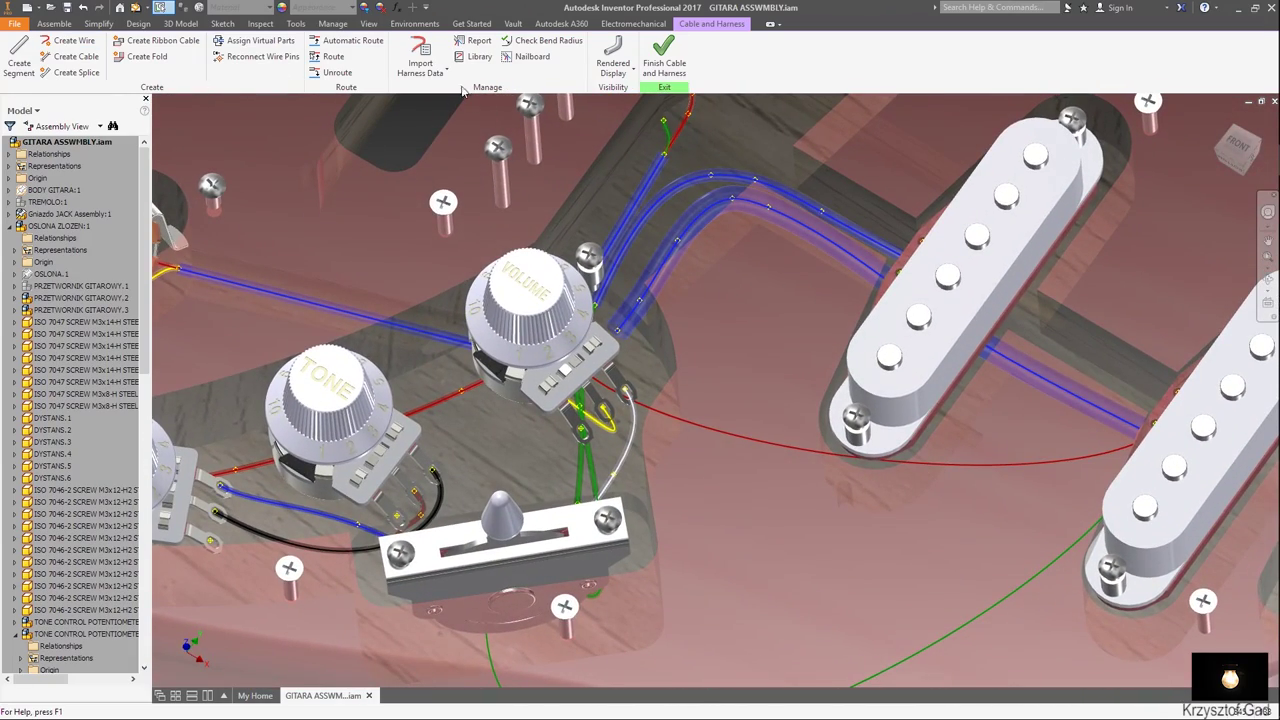
Route the white and red wires through to the last segment and turn on rendered display.
{"action": "left_click", "coordinate": [340, 60]}
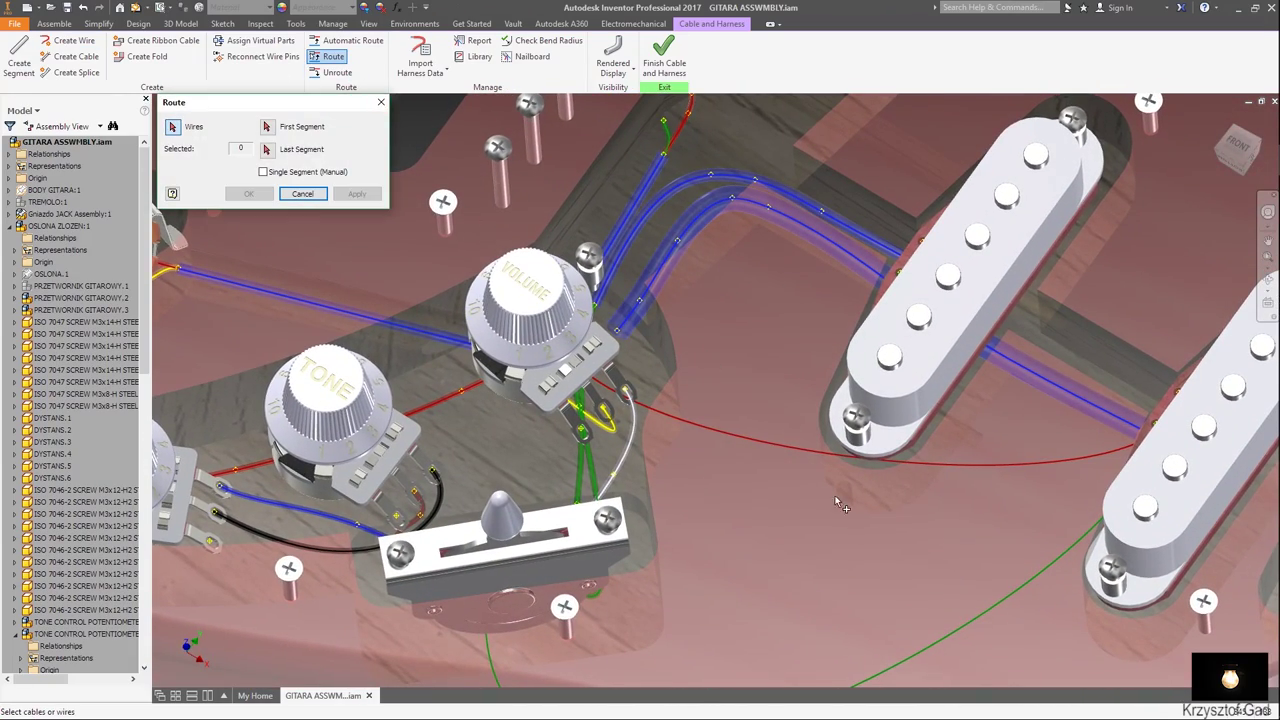
{"action": "left_click", "coordinate": [1008, 605]}
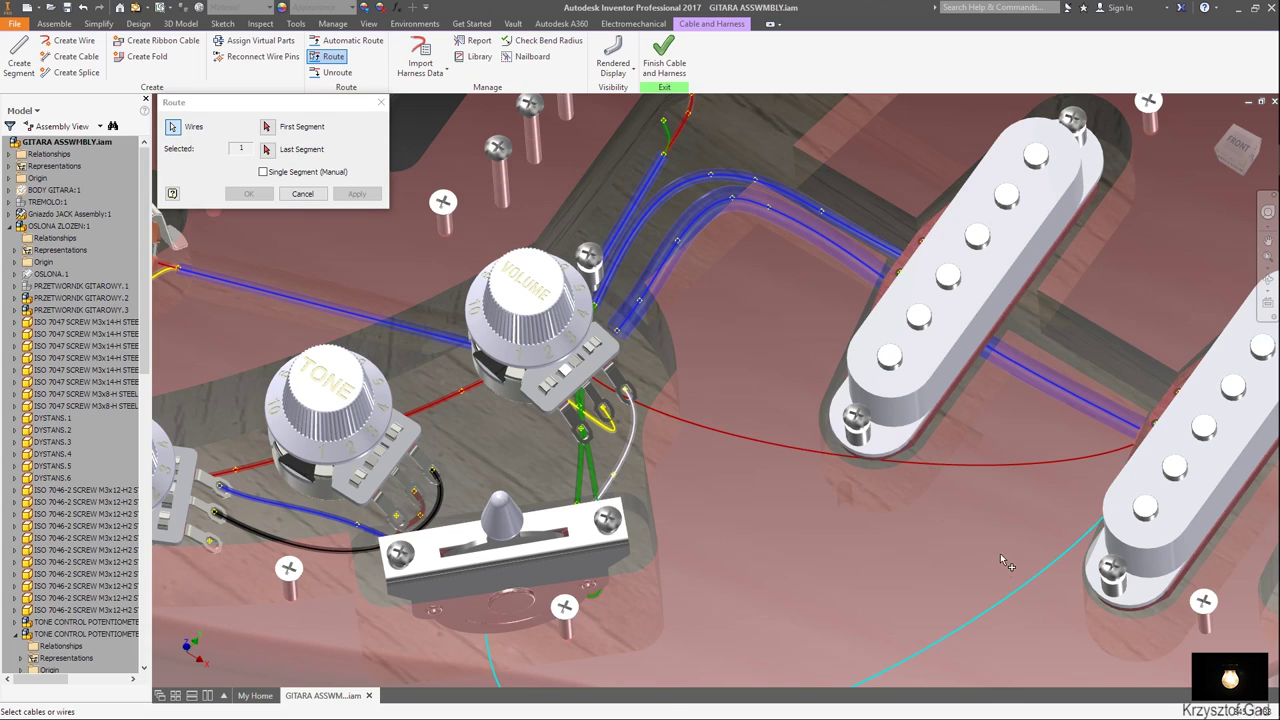
{"action": "left_click", "coordinate": [997, 468]}
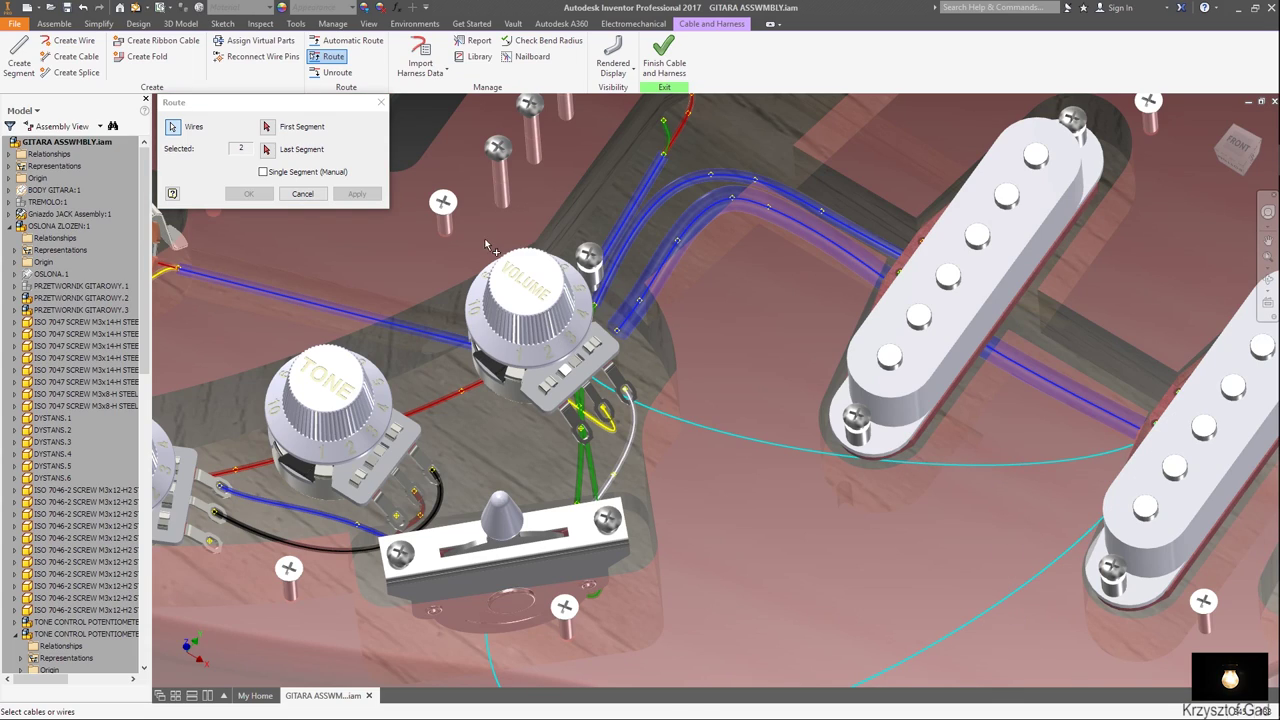
{"action": "left_click", "coordinate": [815, 230]}
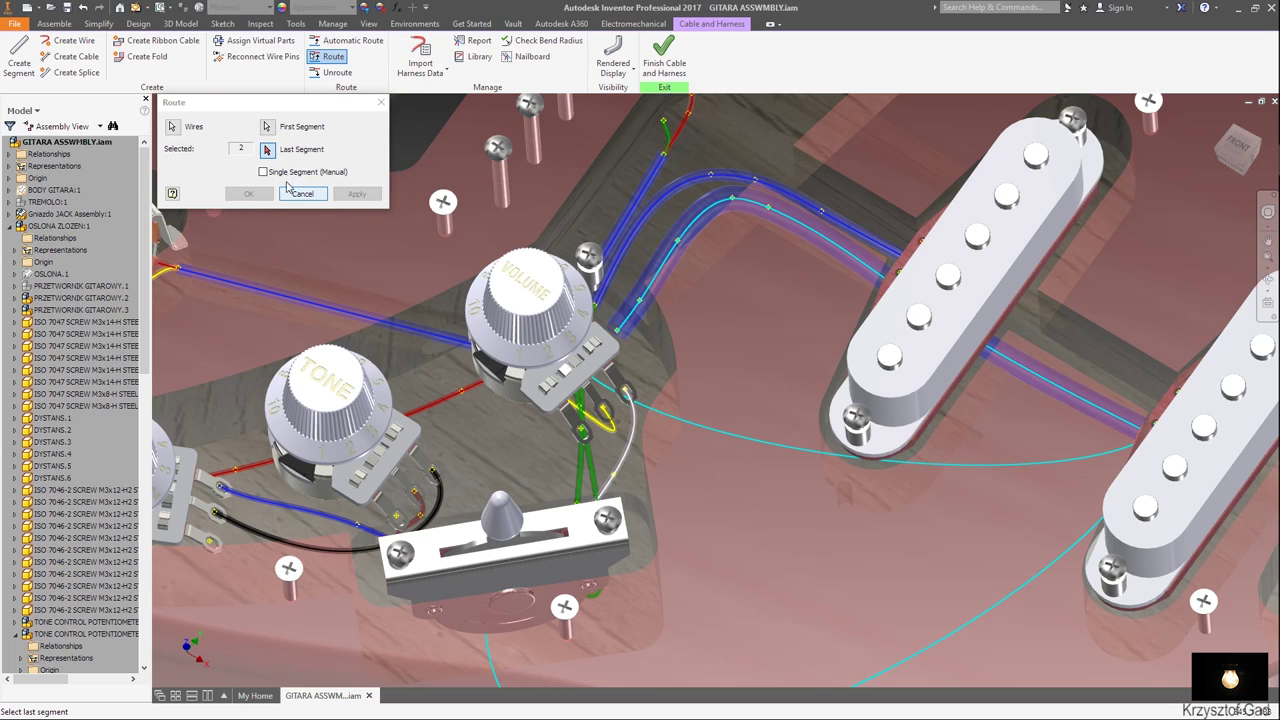
{"action": "left_click", "coordinate": [249, 194]}
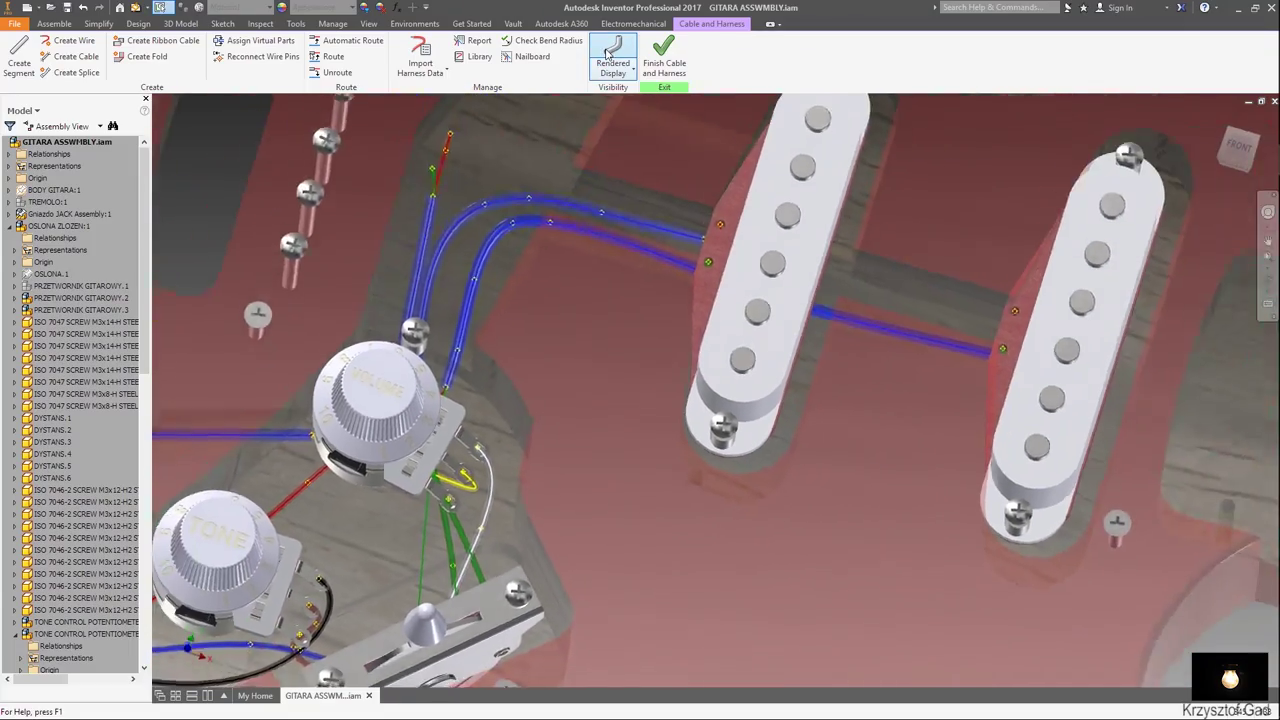
{"action": "left_click", "coordinate": [606, 50]}
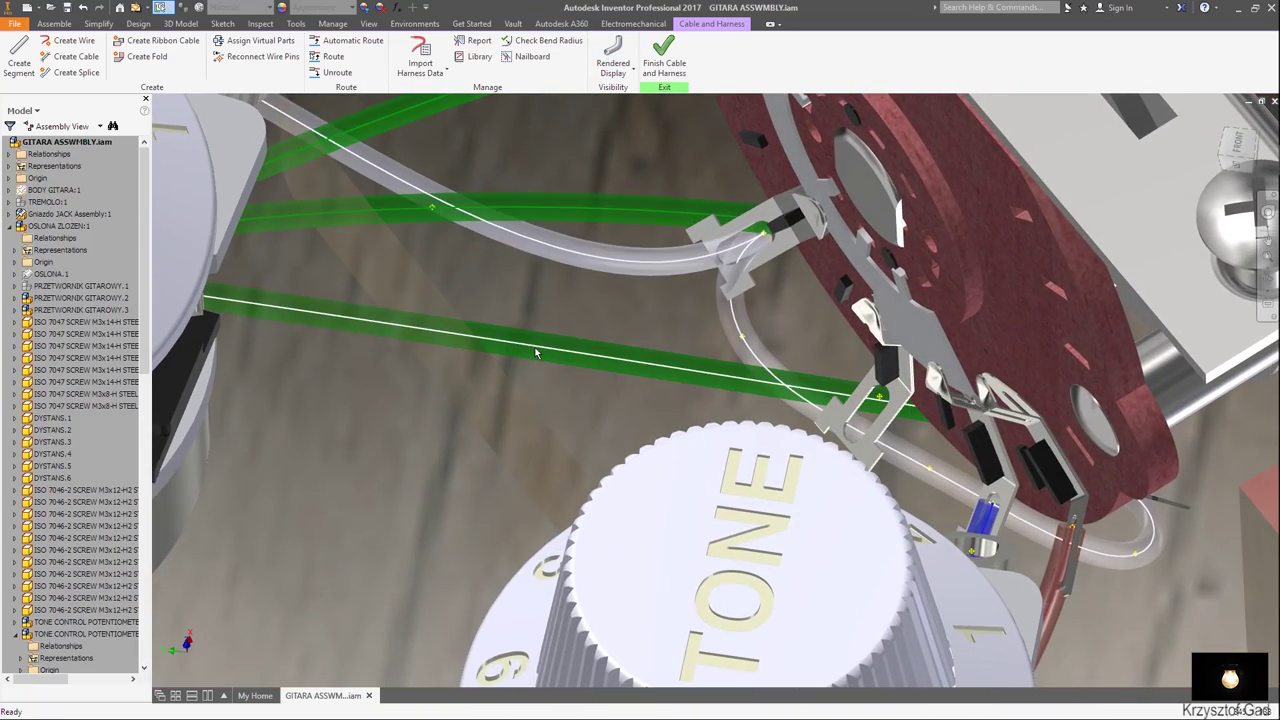
Add a point on the wire near the tone knob, raise it 1.588 mm, and make the body opaque.
{"action": "right_click", "coordinate": [535, 352]}
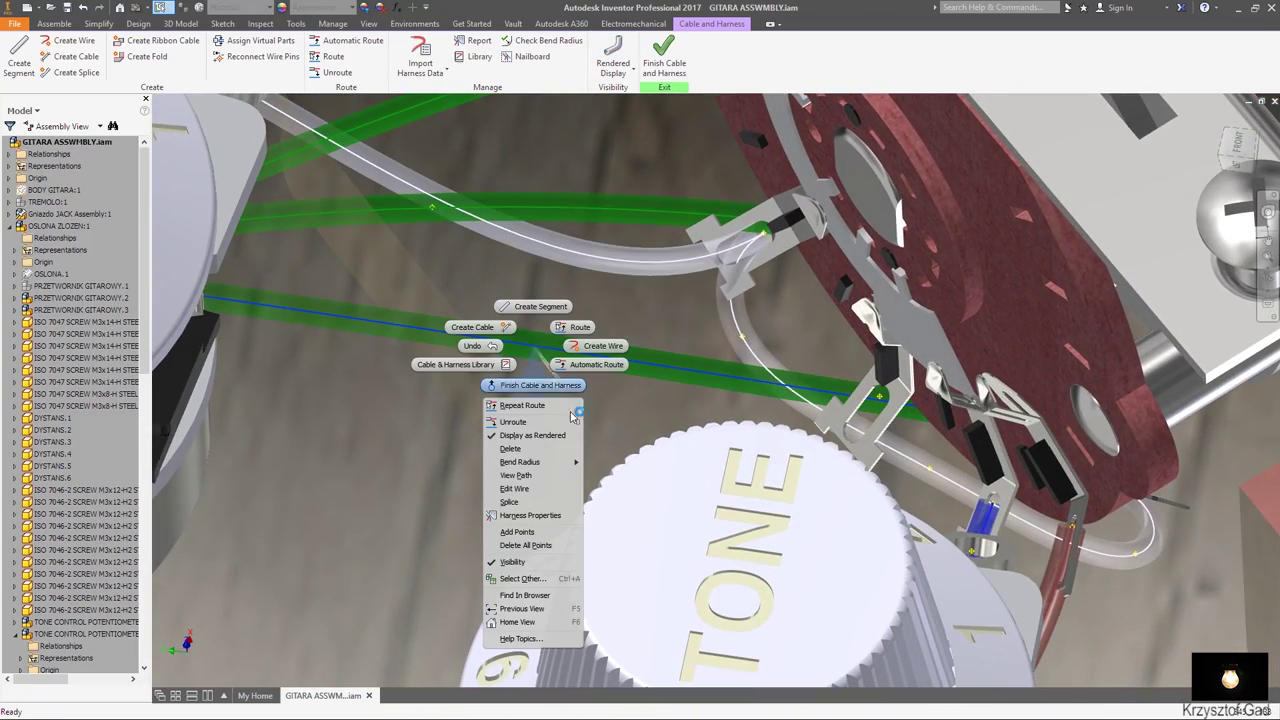
{"action": "left_click", "coordinate": [520, 535]}
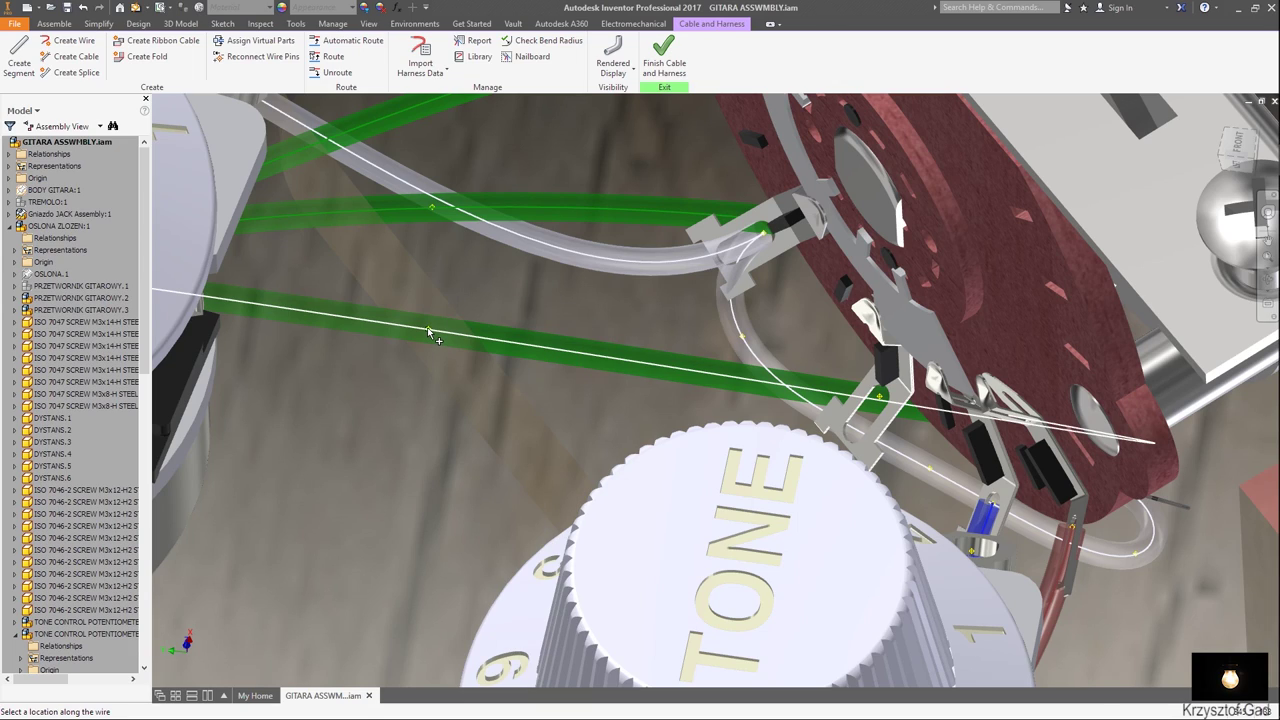
{"action": "left_click", "coordinate": [428, 332]}
{"action": "right_click", "coordinate": [428, 333]}
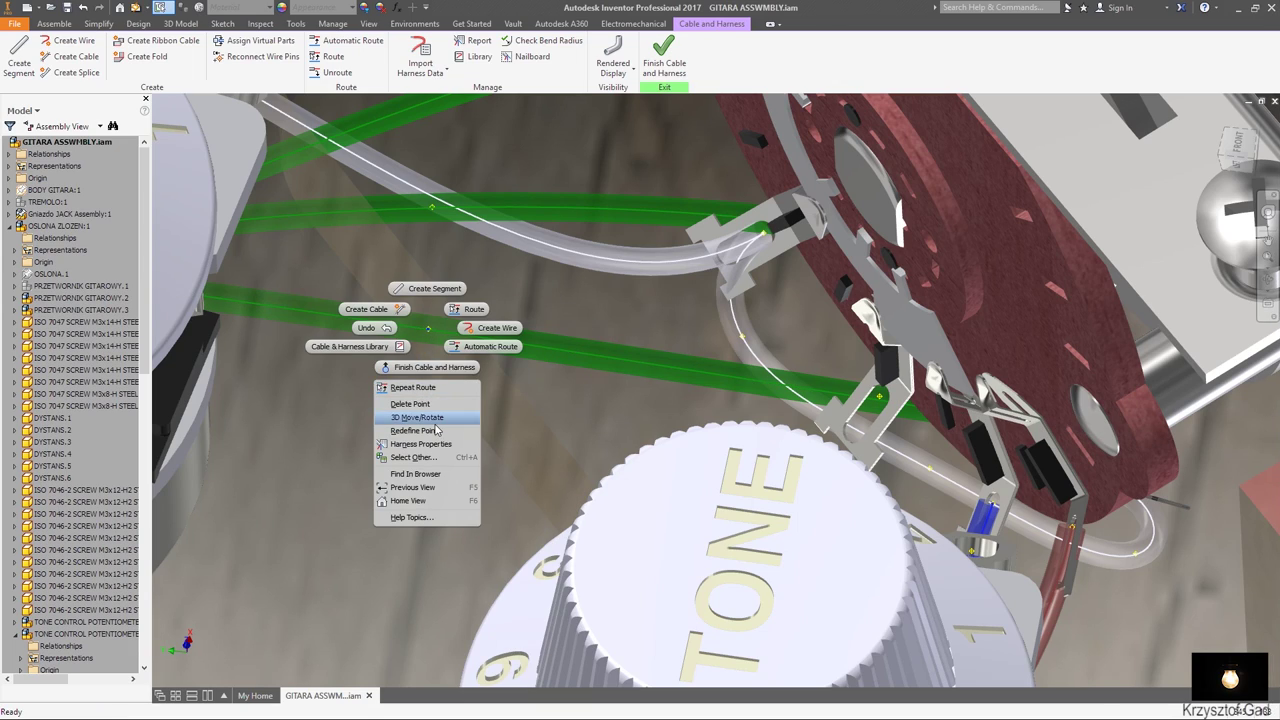
{"action": "left_click", "coordinate": [435, 423]}
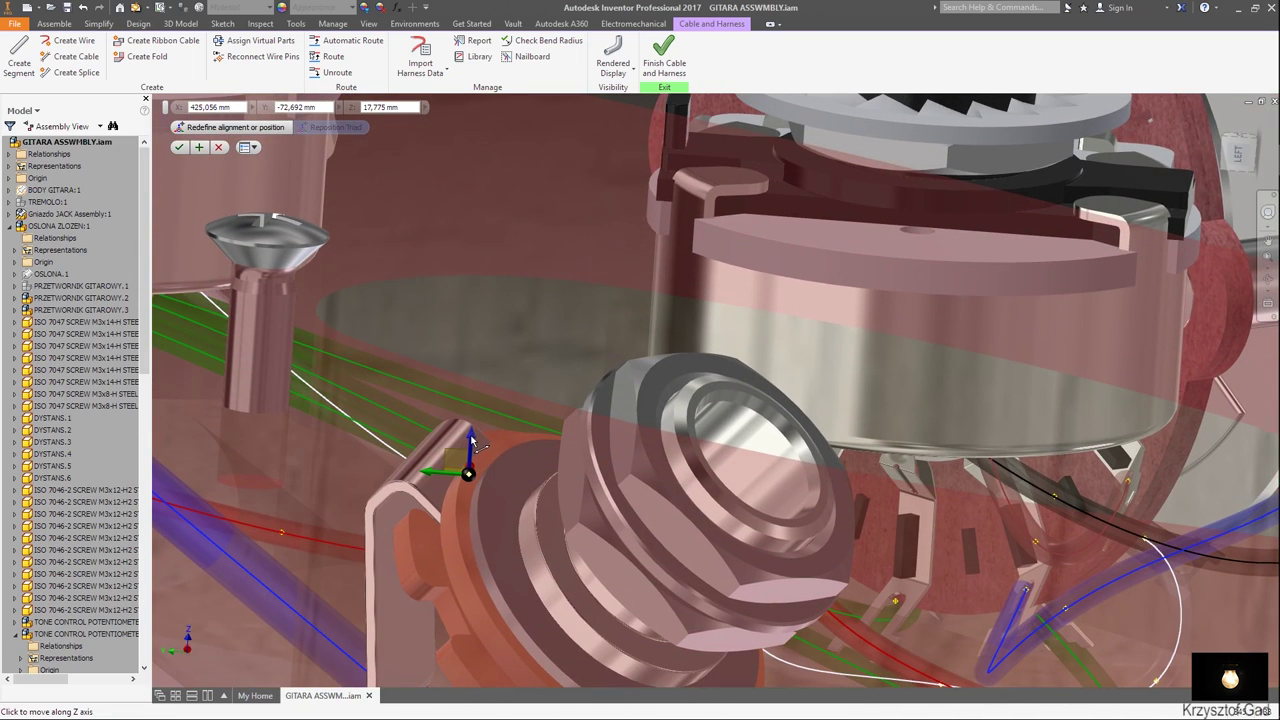
{"action": "left_click_drag", "start_coordinate": [472, 440], "coordinate": [481, 397]}
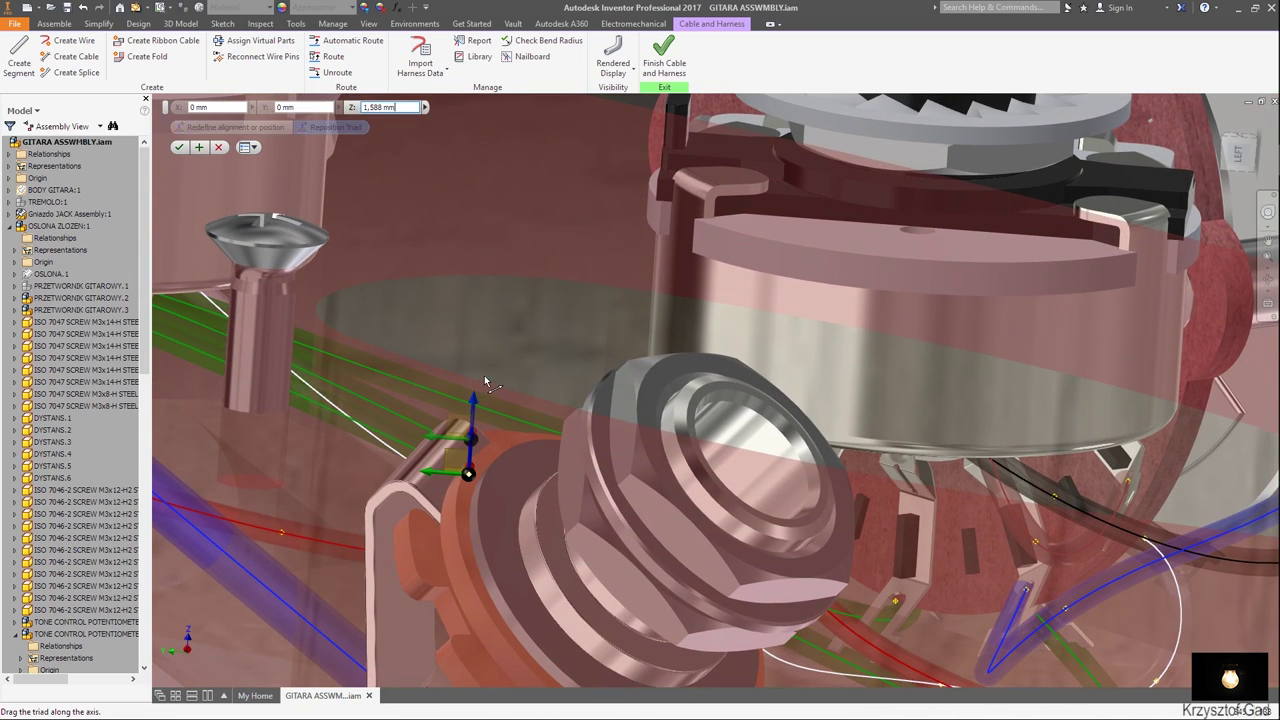
{"action": "key", "text": "F5"}
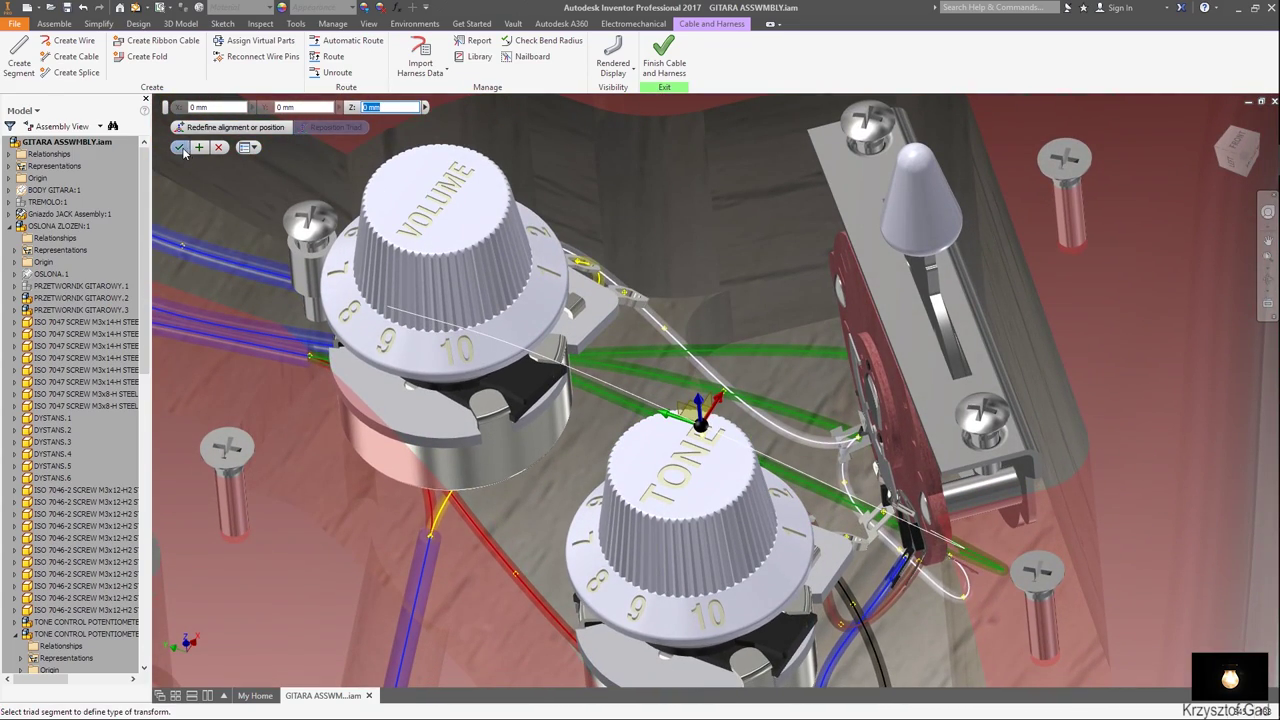
{"action": "left_click", "coordinate": [180, 148]}
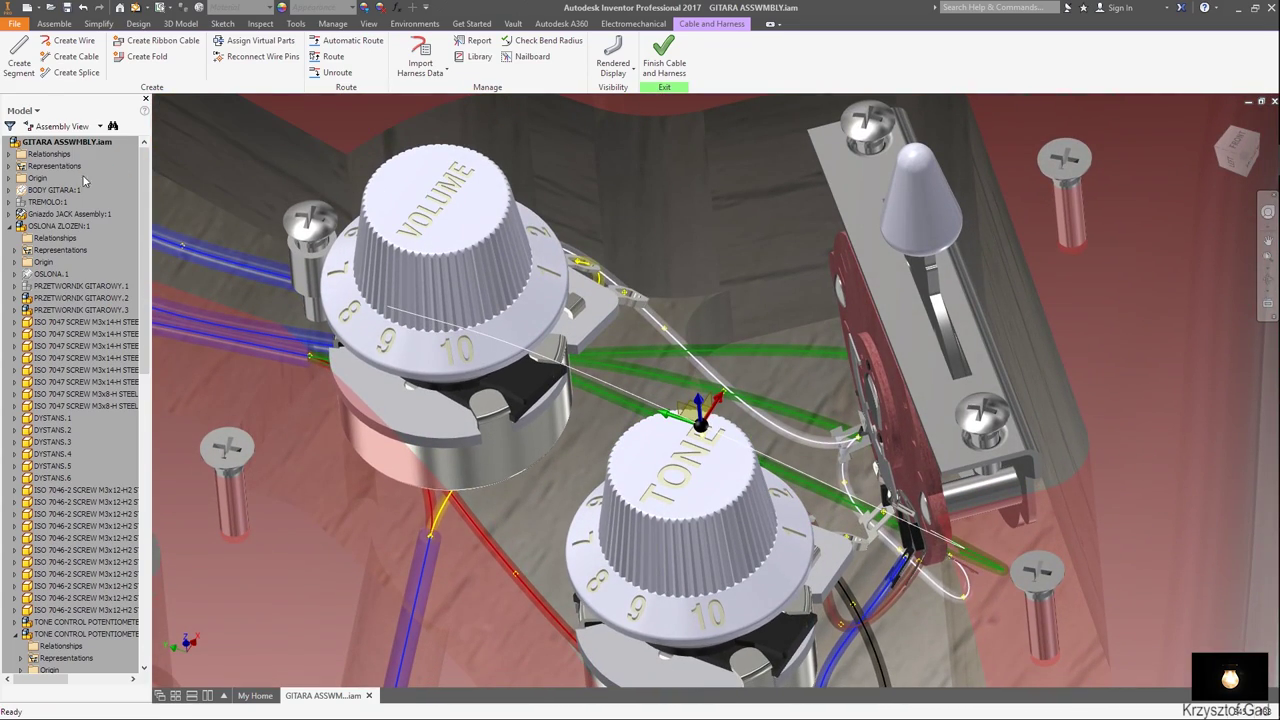
{"action": "right_click", "coordinate": [65, 190]}
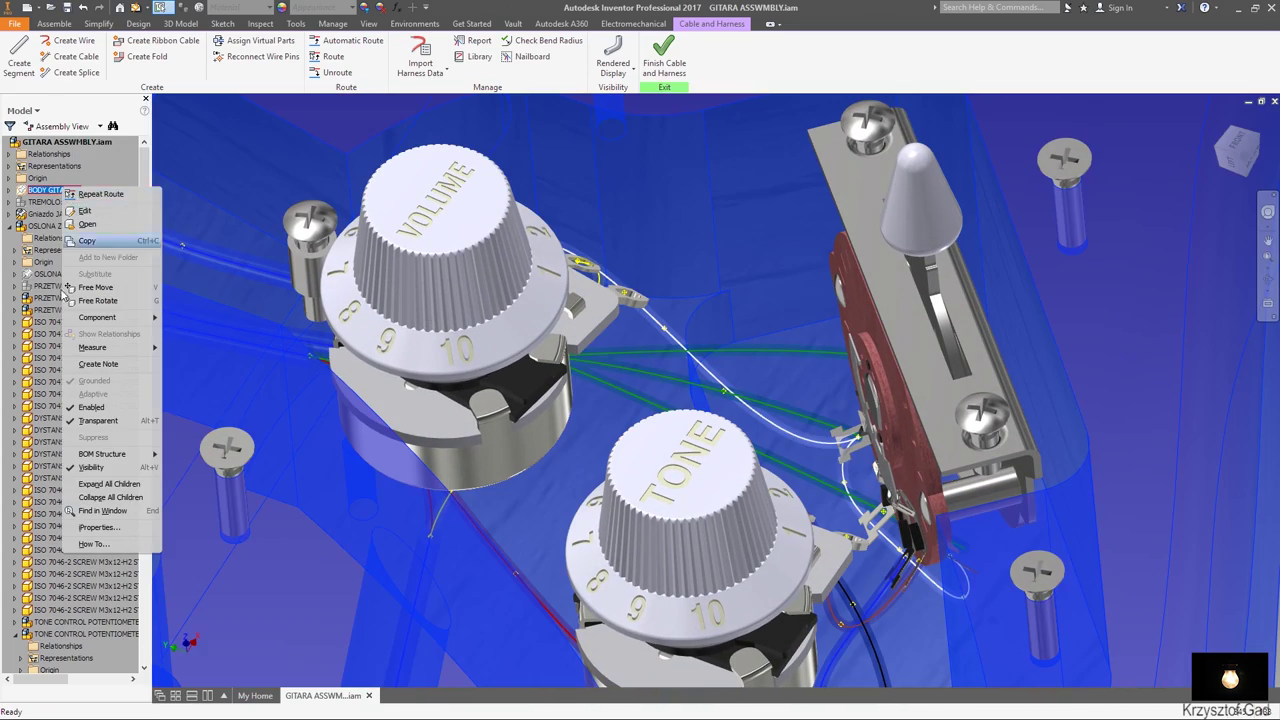
{"action": "left_click", "coordinate": [78, 418]}
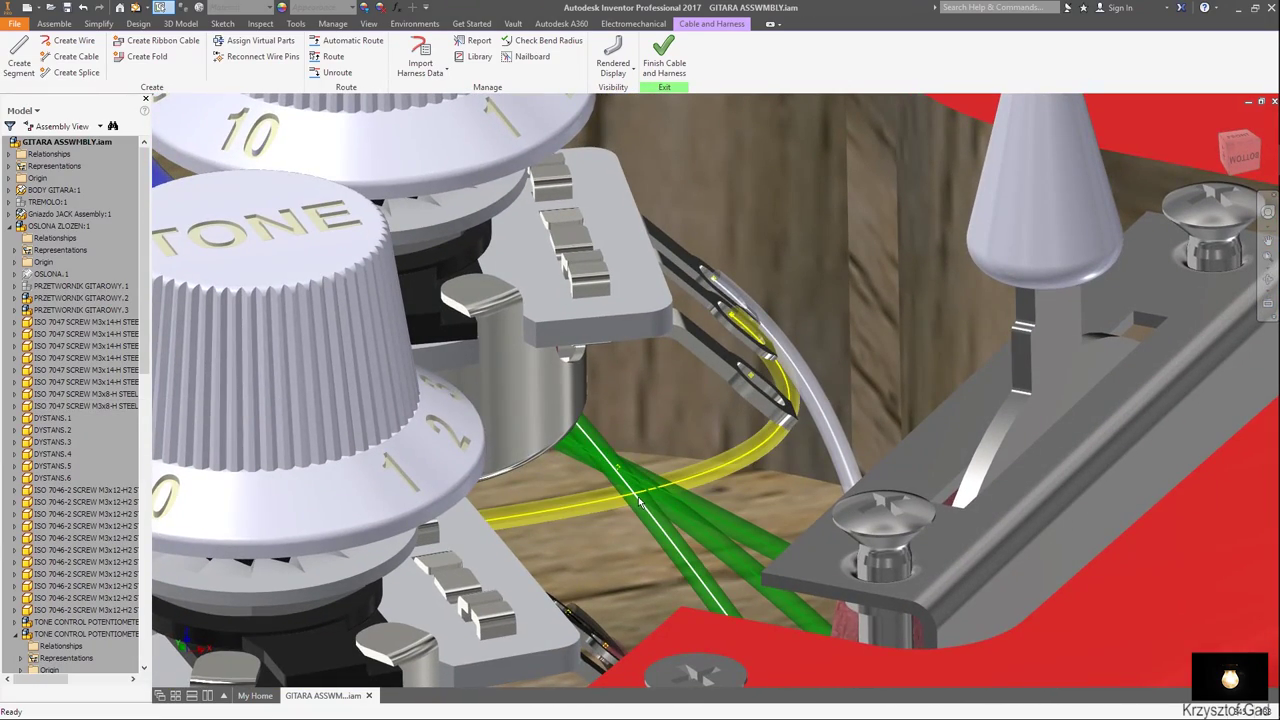
Add a point on the green wire near the TONE pot and lift it 1.588 mm in Z.
{"action": "right_click", "coordinate": [638, 503]}
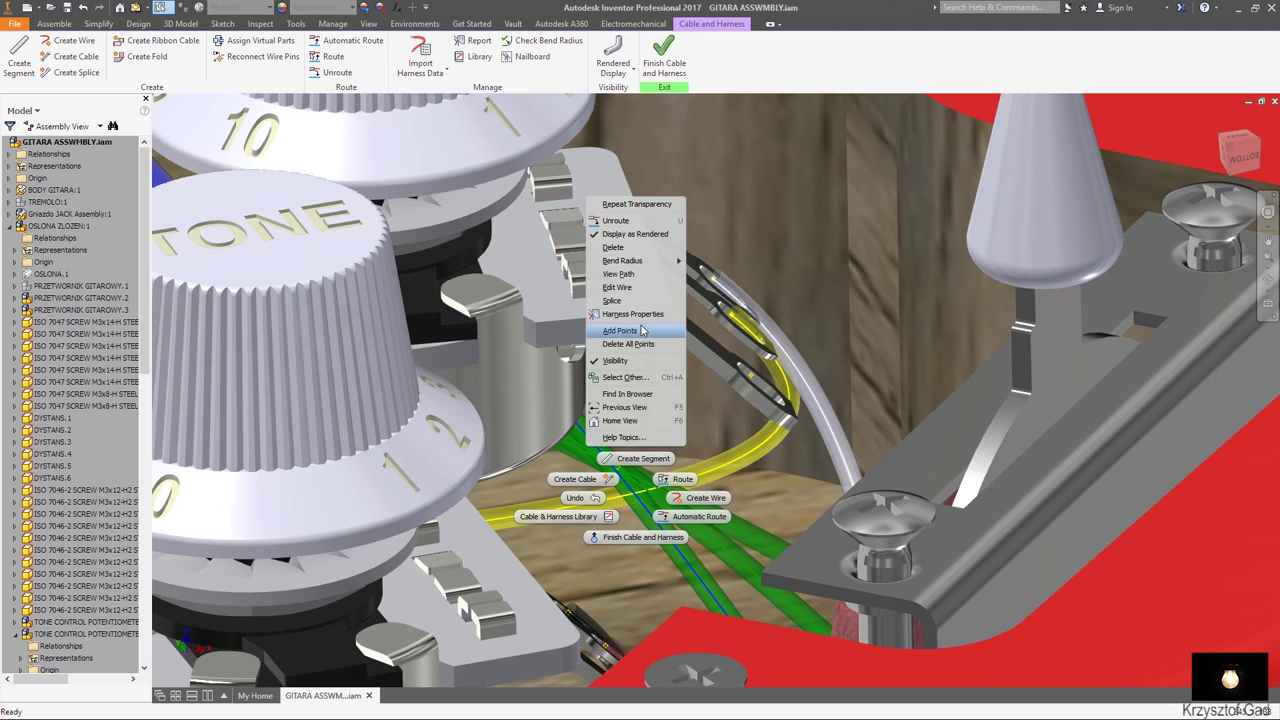
{"action": "left_click", "coordinate": [642, 330]}
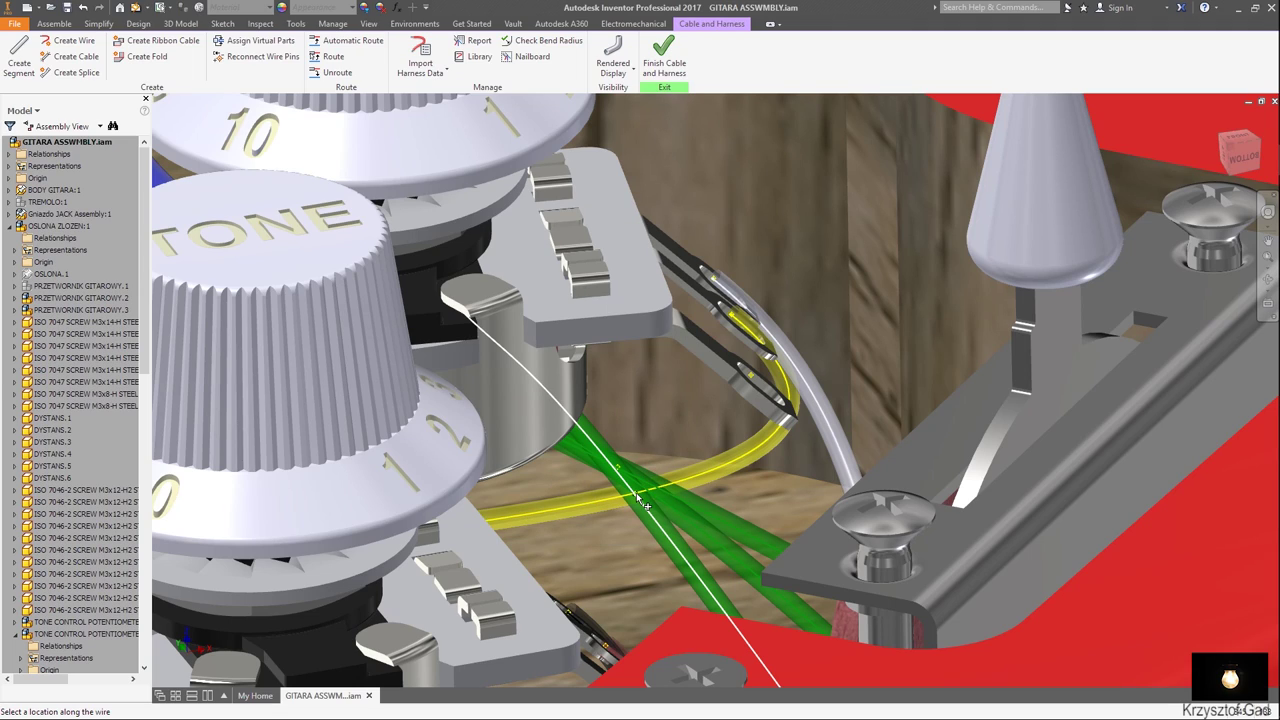
{"action": "left_click", "coordinate": [645, 504]}
{"action": "right_click", "coordinate": [638, 498]}
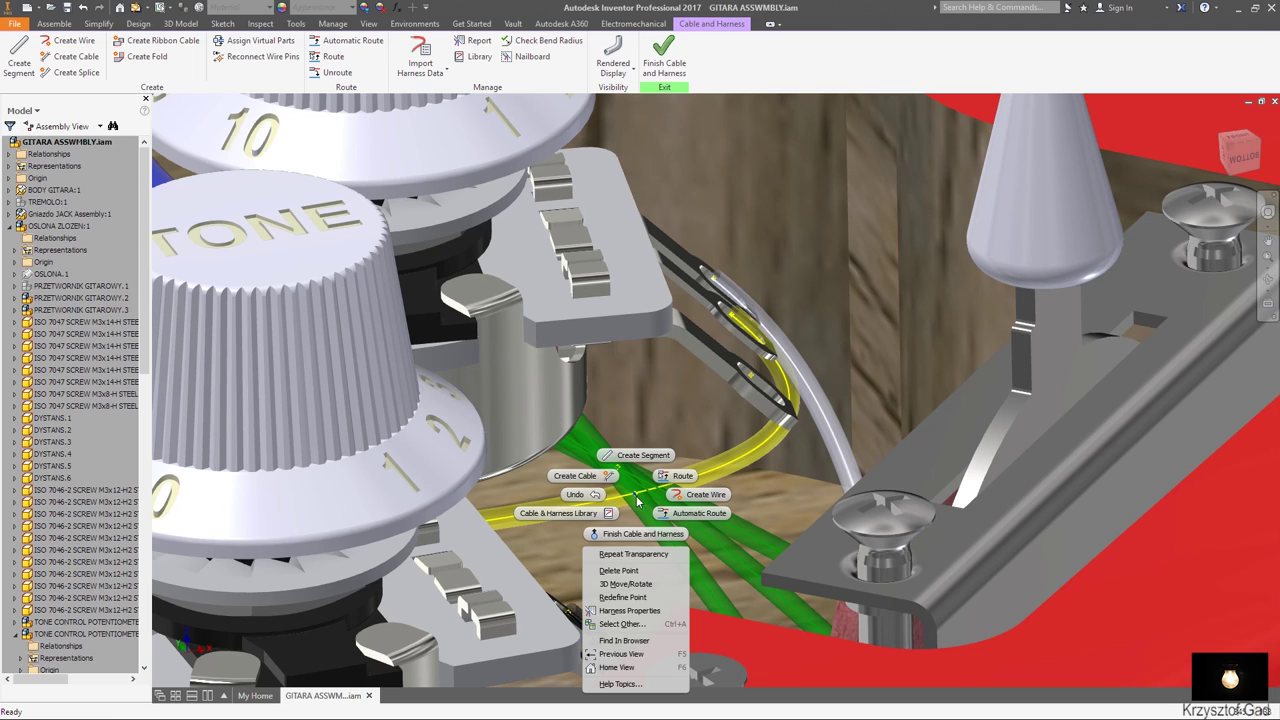
{"action": "left_click", "coordinate": [620, 583]}
{"action": "left_click_drag", "start_coordinate": [636, 462], "coordinate": [645, 404]}
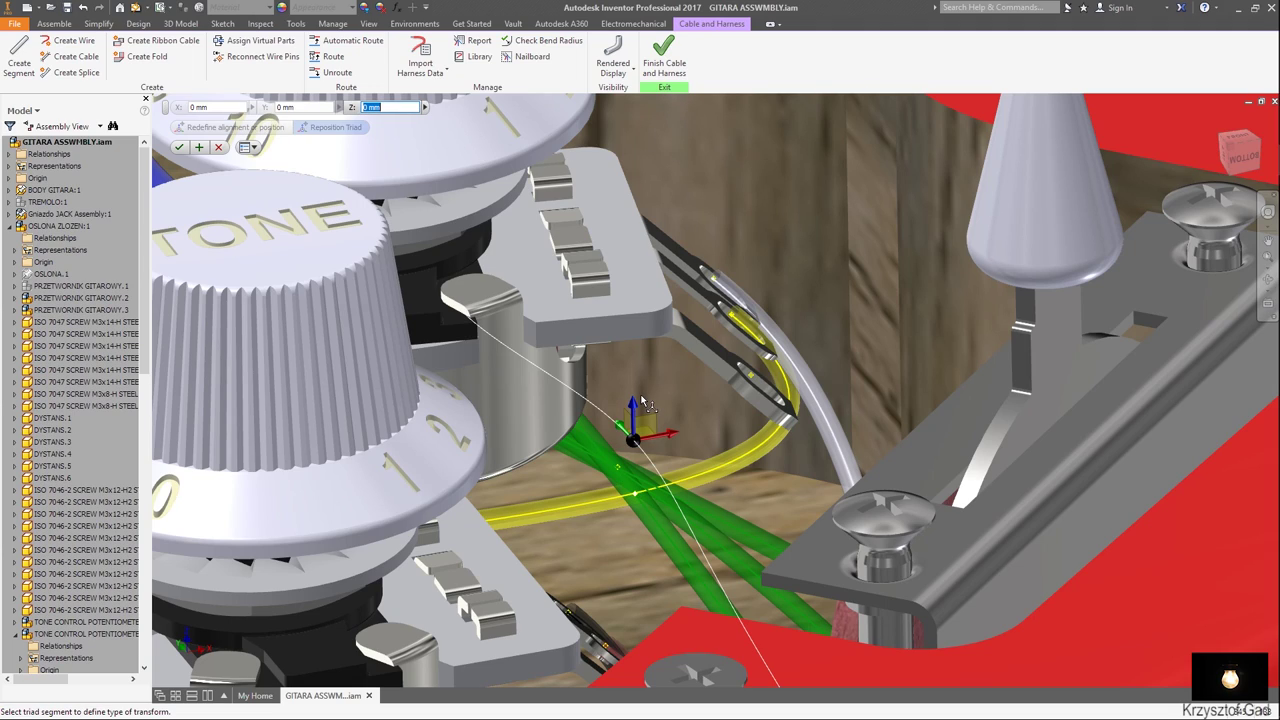
{"action": "left_click", "coordinate": [181, 147]}
{"action": "mouse_move", "coordinate": [184, 145]}
{"action": "middle_mouse_down", "text": "shift"}
{"action": "mouse_move", "coordinate": [577, 530]}
{"action": "mouse_move", "coordinate": [670, 590]}
{"action": "middle_mouse_up", "text": "shift"}
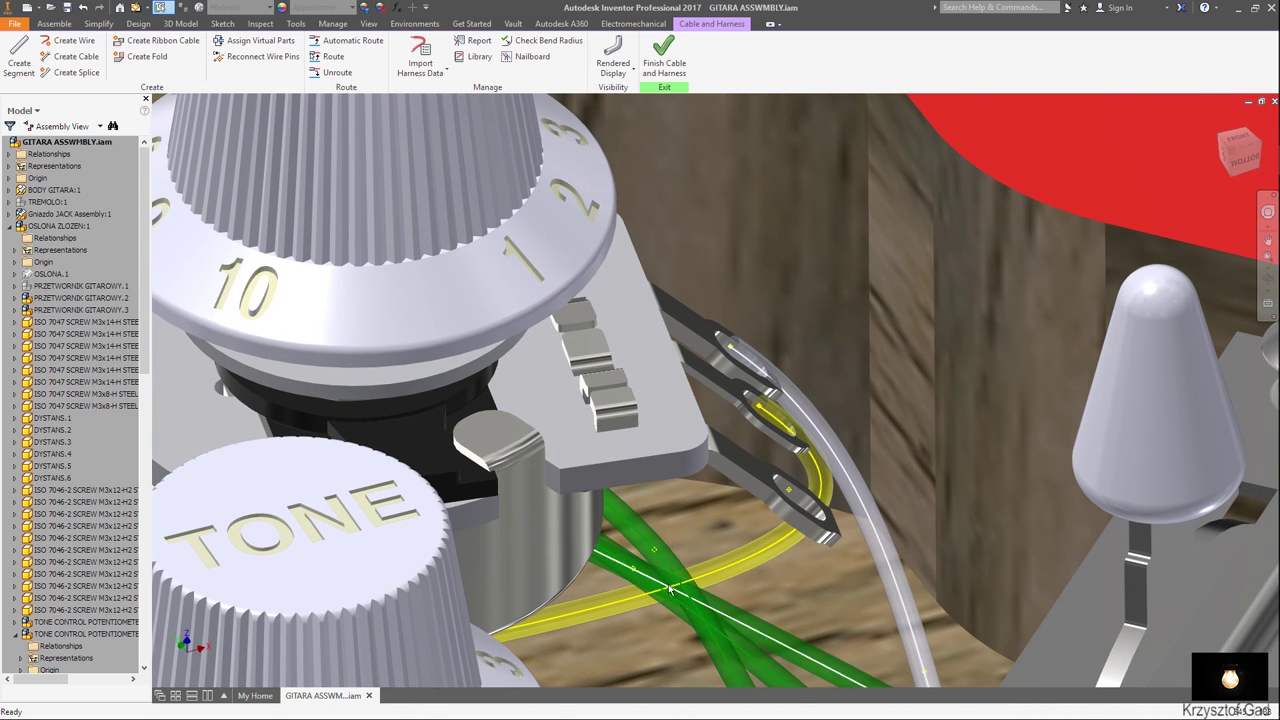
Add a point where the green wires cross and raise it 1.588 mm in Z.
{"action": "right_click", "coordinate": [658, 588]}
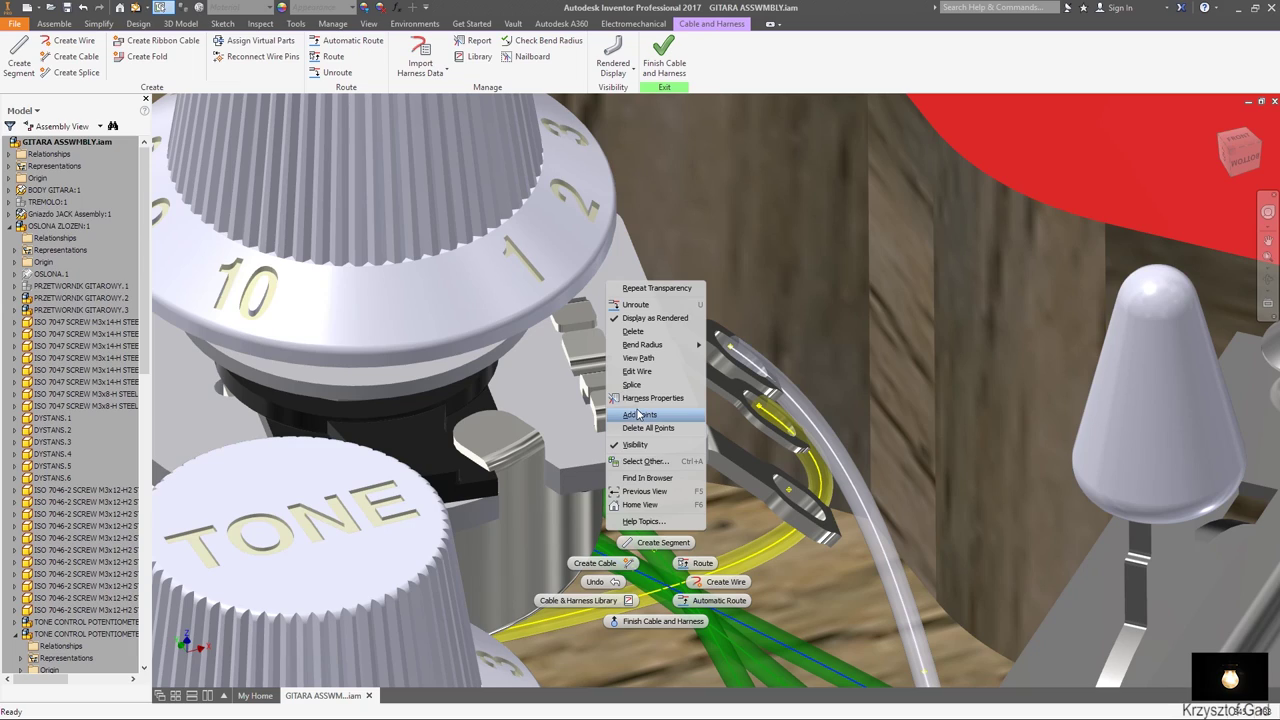
{"action": "left_click", "coordinate": [638, 415]}
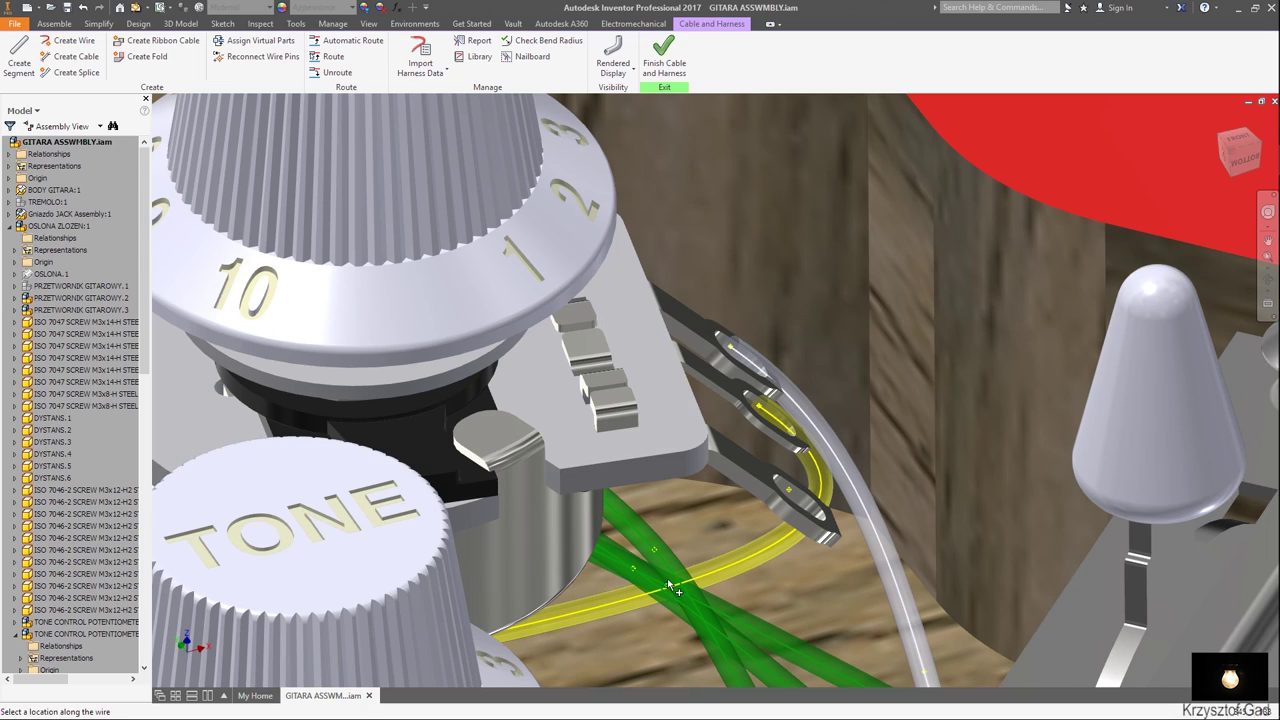
{"action": "left_click", "coordinate": [668, 581]}
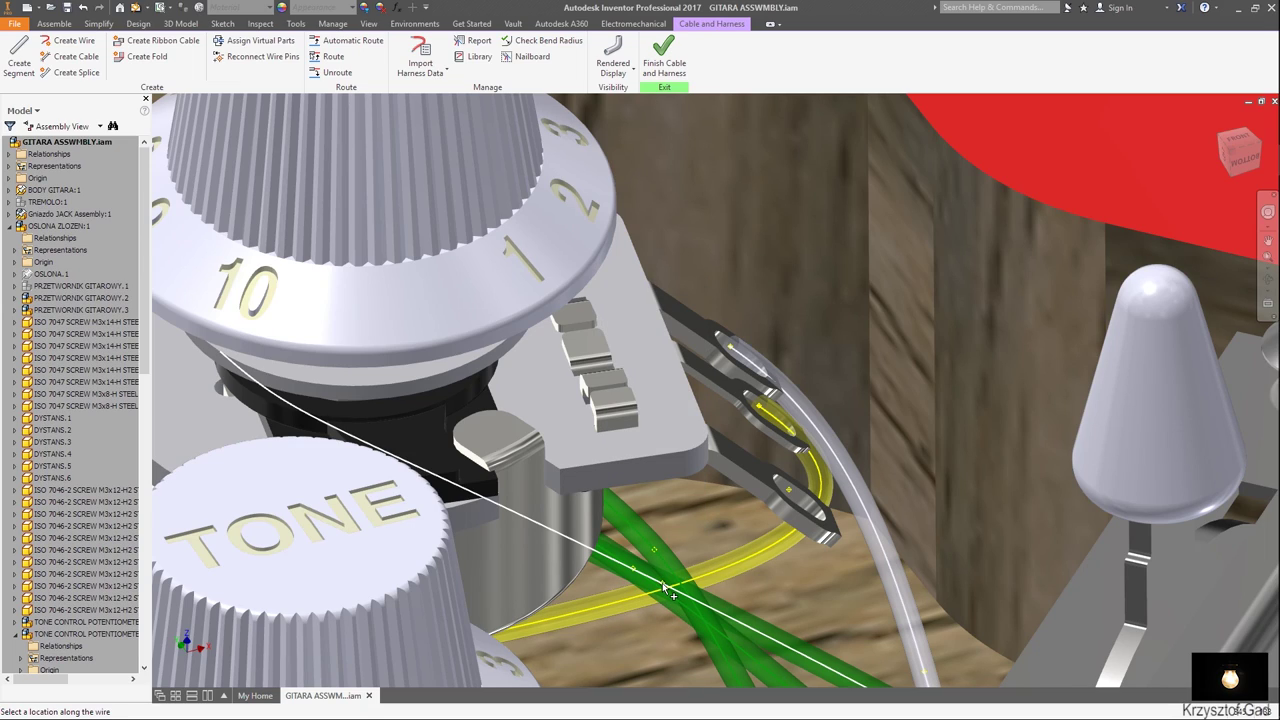
{"action": "right_click", "coordinate": [662, 583]}
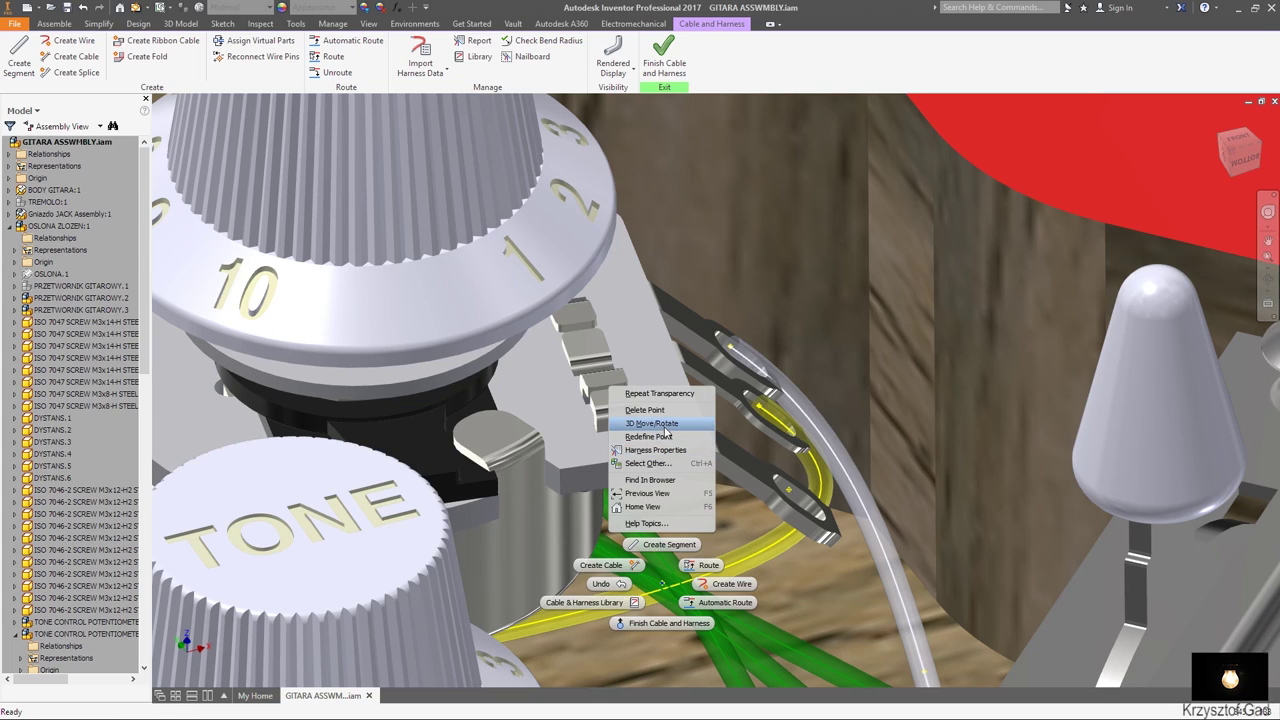
{"action": "left_click", "coordinate": [664, 424]}
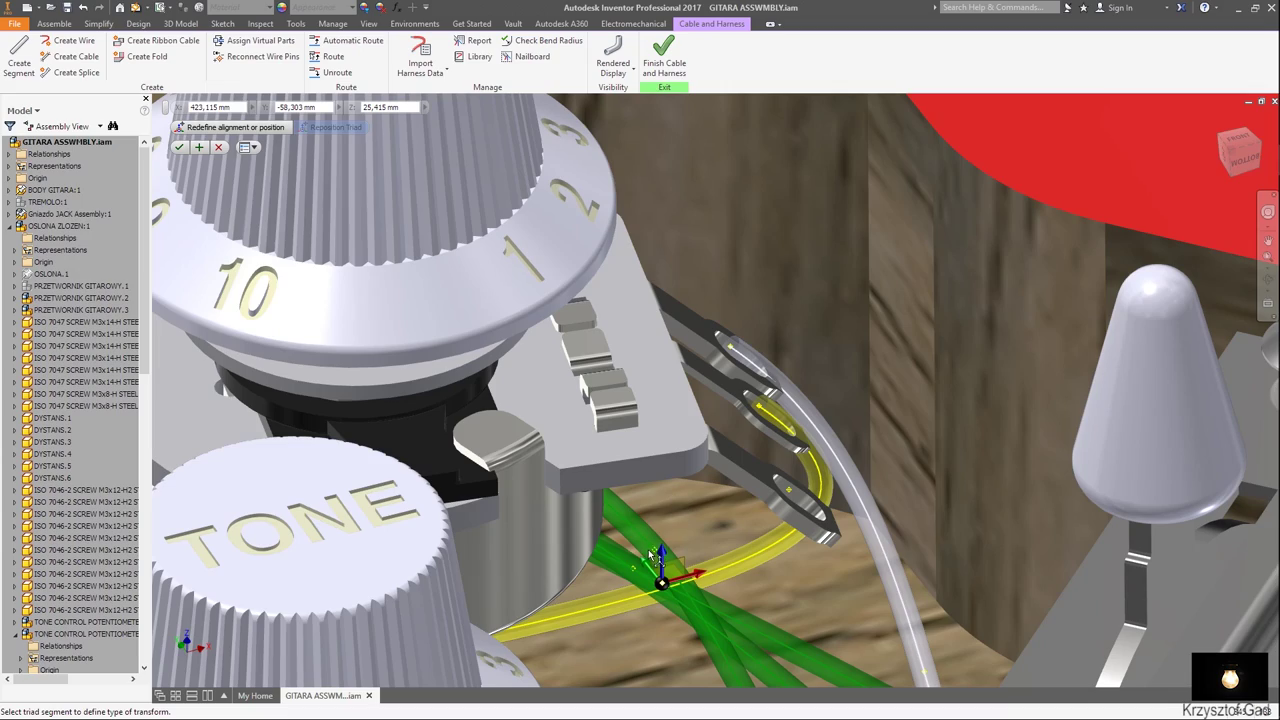
{"action": "left_click_drag", "start_coordinate": [662, 553], "coordinate": [666, 522]}
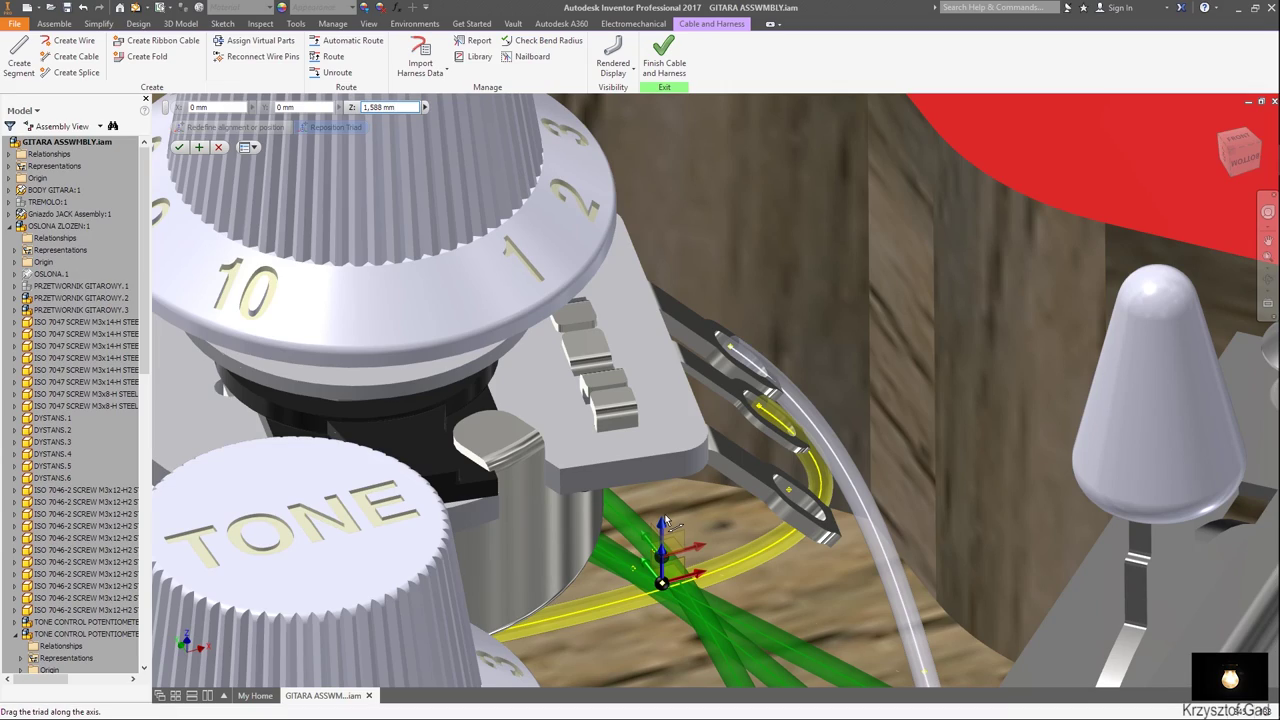
{"action": "scroll", "coordinate": [665, 514], "scroll_direction": "down", "scroll_amount": 10}
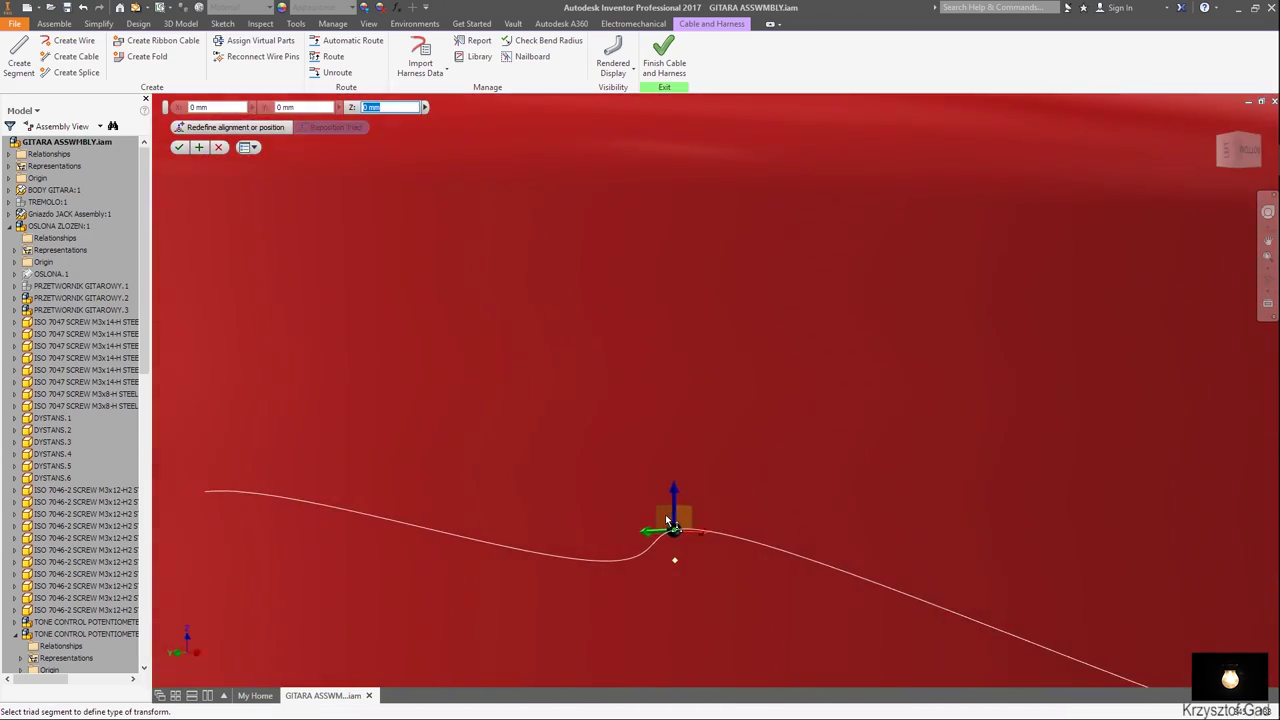
{"action": "scroll", "coordinate": [668, 520], "scroll_direction": "up", "scroll_amount": 6}
{"action": "scroll", "coordinate": [666, 516], "scroll_direction": "down", "scroll_amount": 2}
{"action": "middle_click_drag", "start_coordinate": [667, 524], "coordinate": [155, 165], "text": "shift"}
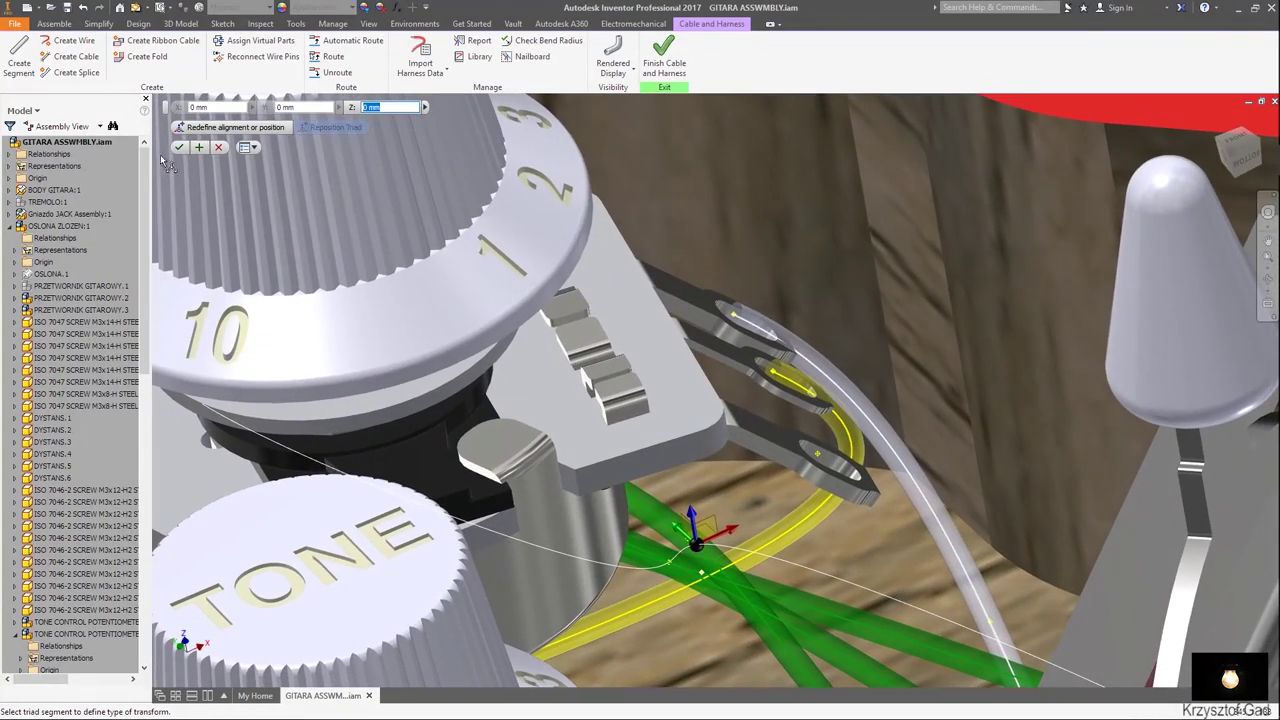
{"action": "left_click", "coordinate": [182, 149]}
Inspect the reshaped green wire and remove a point from it.
{"action": "mouse_move", "coordinate": [184, 151]}
{"action": "middle_mouse_down", "text": "shift"}
{"action": "mouse_move", "coordinate": [256, 270]}
{"action": "mouse_move", "coordinate": [290, 300]}
{"action": "middle_mouse_up", "text": "shift"}
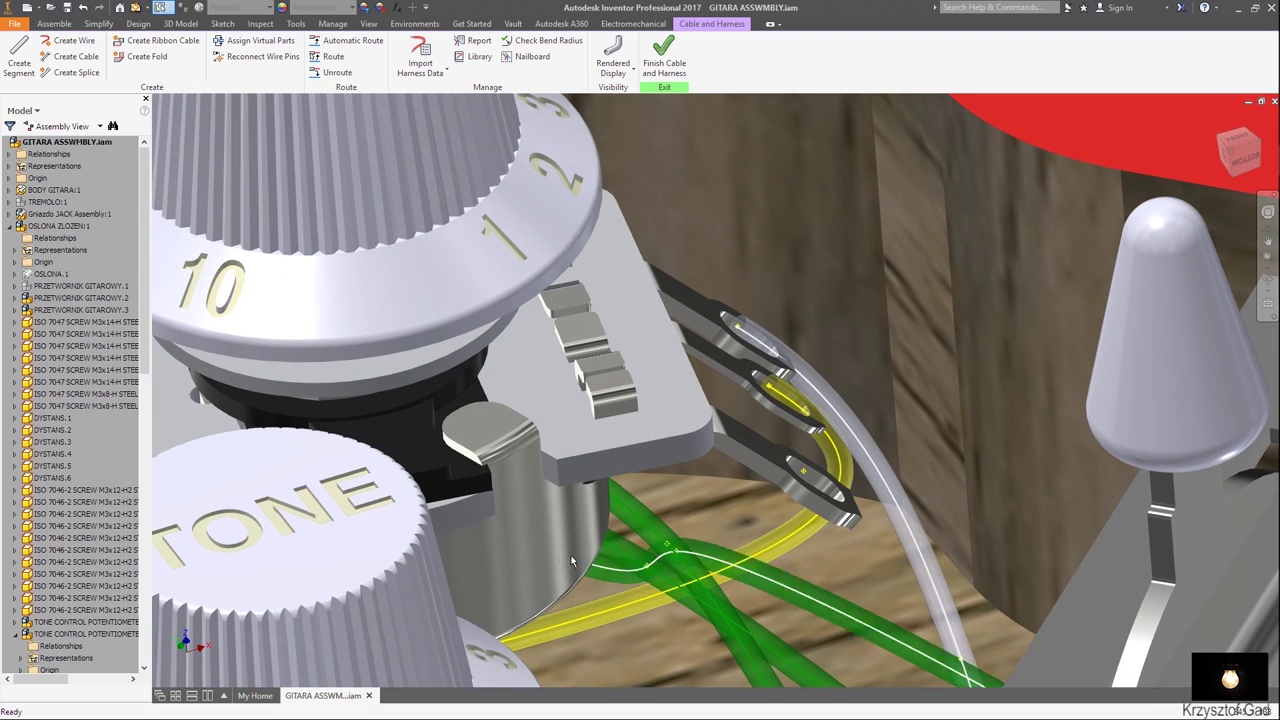
{"action": "right_click", "coordinate": [647, 569]}
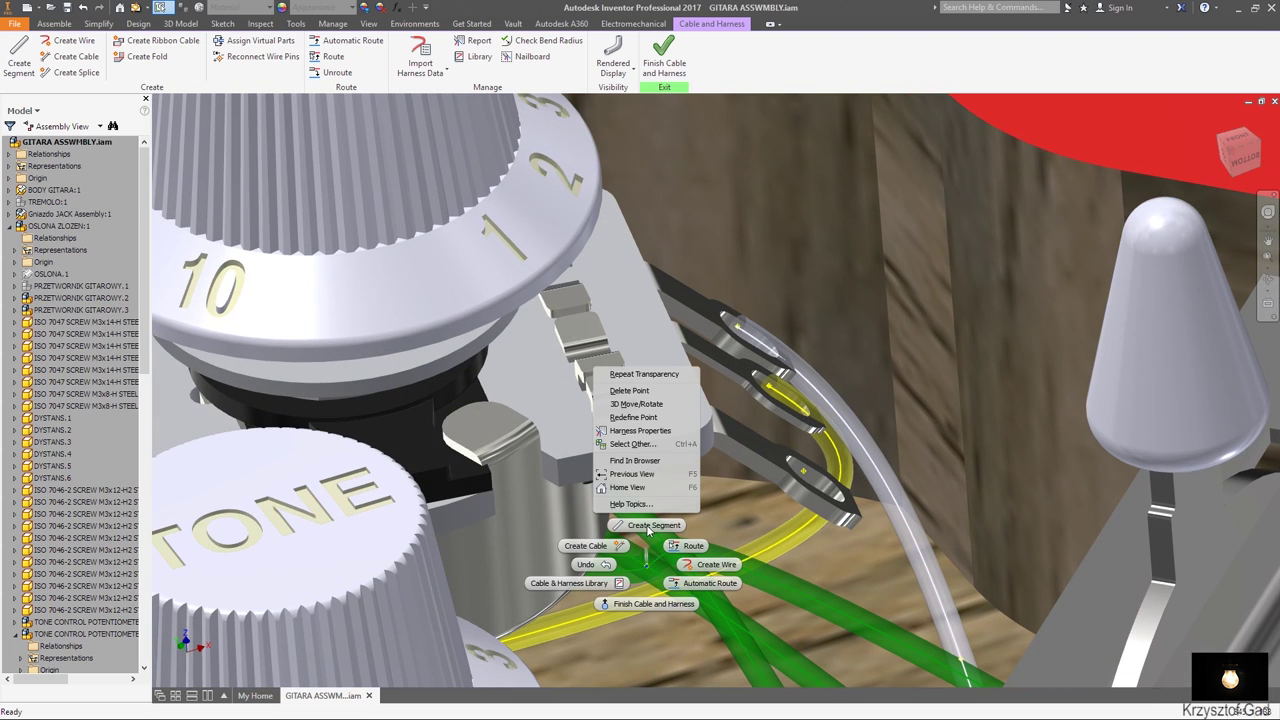
{"action": "left_click", "coordinate": [673, 390]}
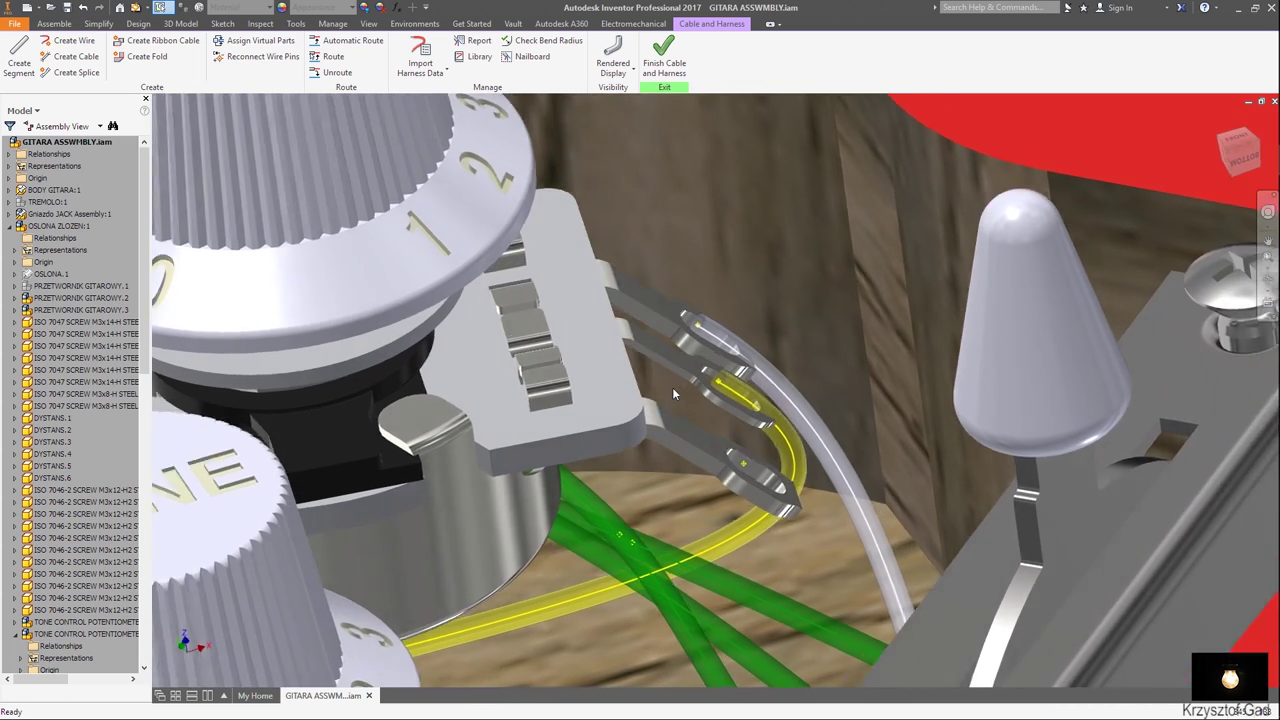
Hide BODY GITARA to expose the wiring.
{"action": "middle_click_drag", "start_coordinate": [682, 398], "coordinate": [674, 394], "text": "shift"}
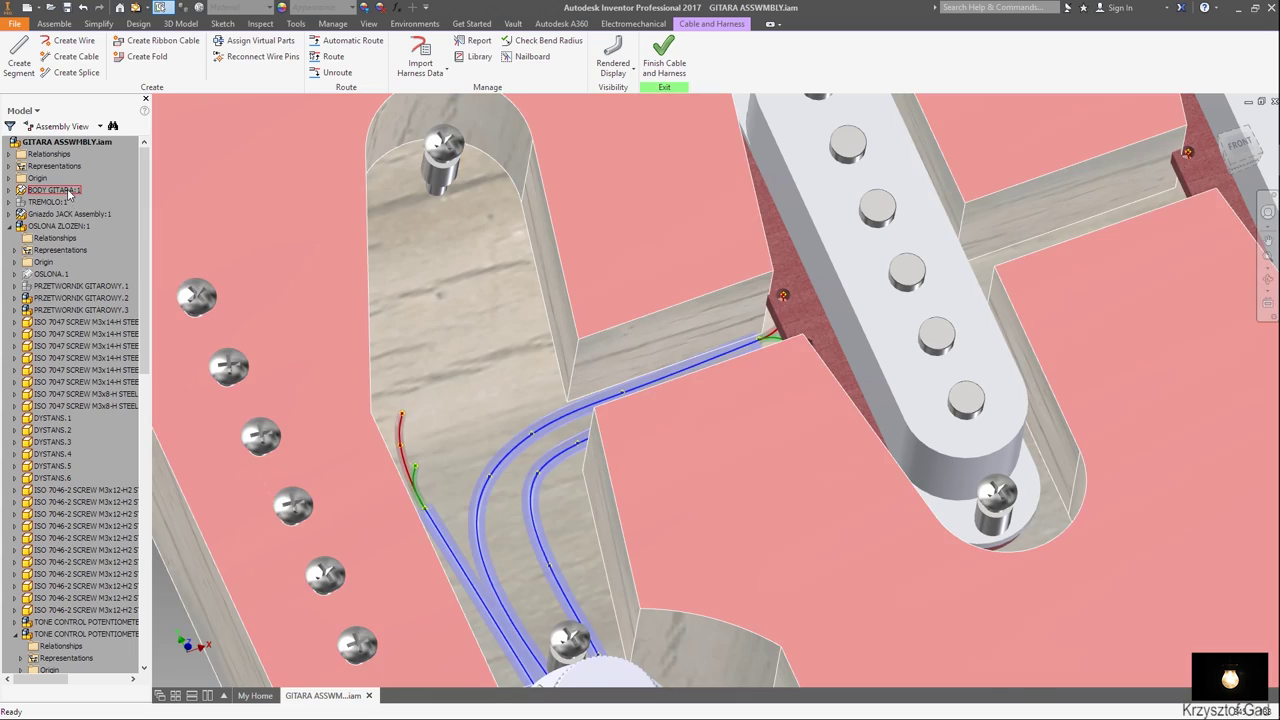
{"action": "right_click", "coordinate": [68, 190]}
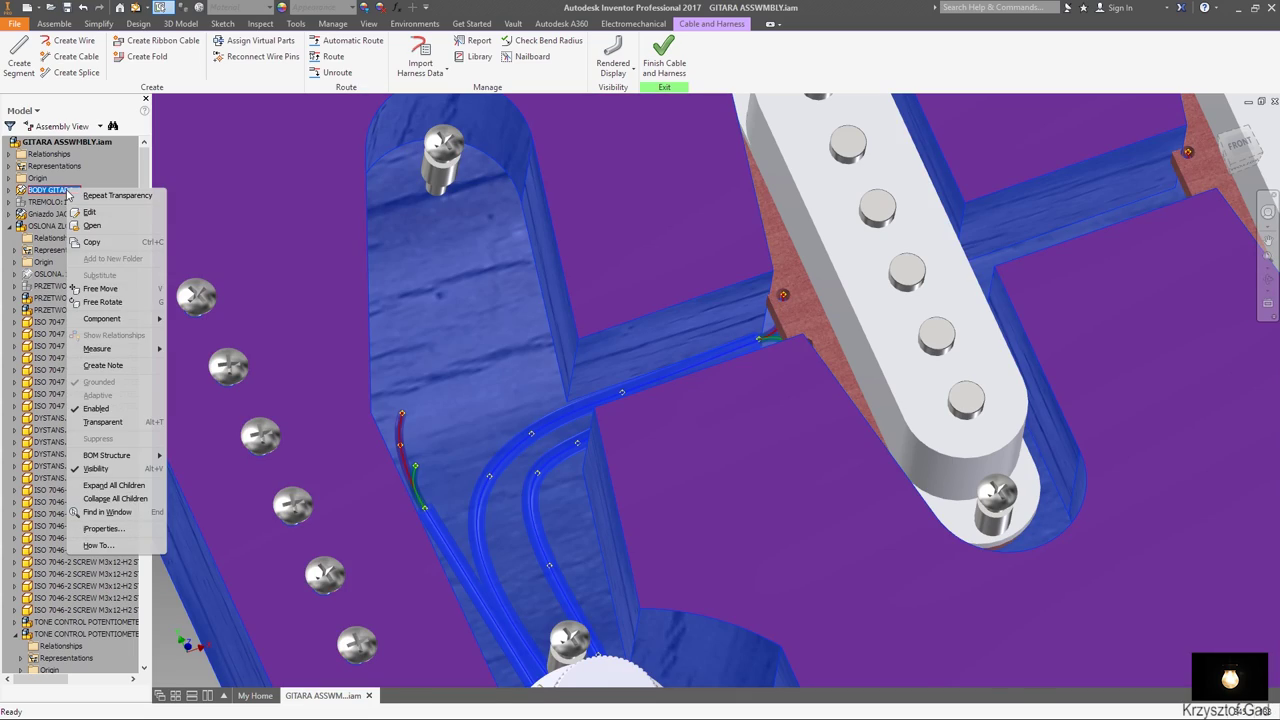
{"action": "left_click", "coordinate": [117, 467]}
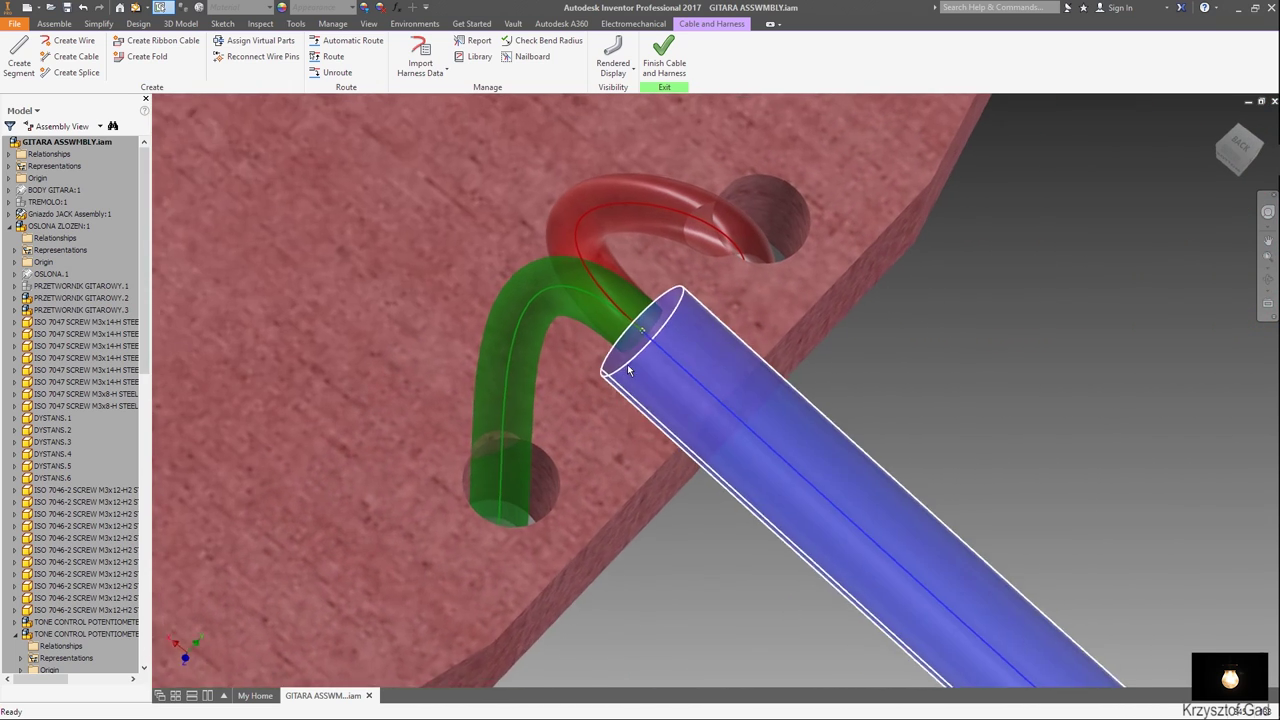
Shift the blue cable's end point 7 mm along its axis.
{"action": "right_click", "coordinate": [636, 338]}
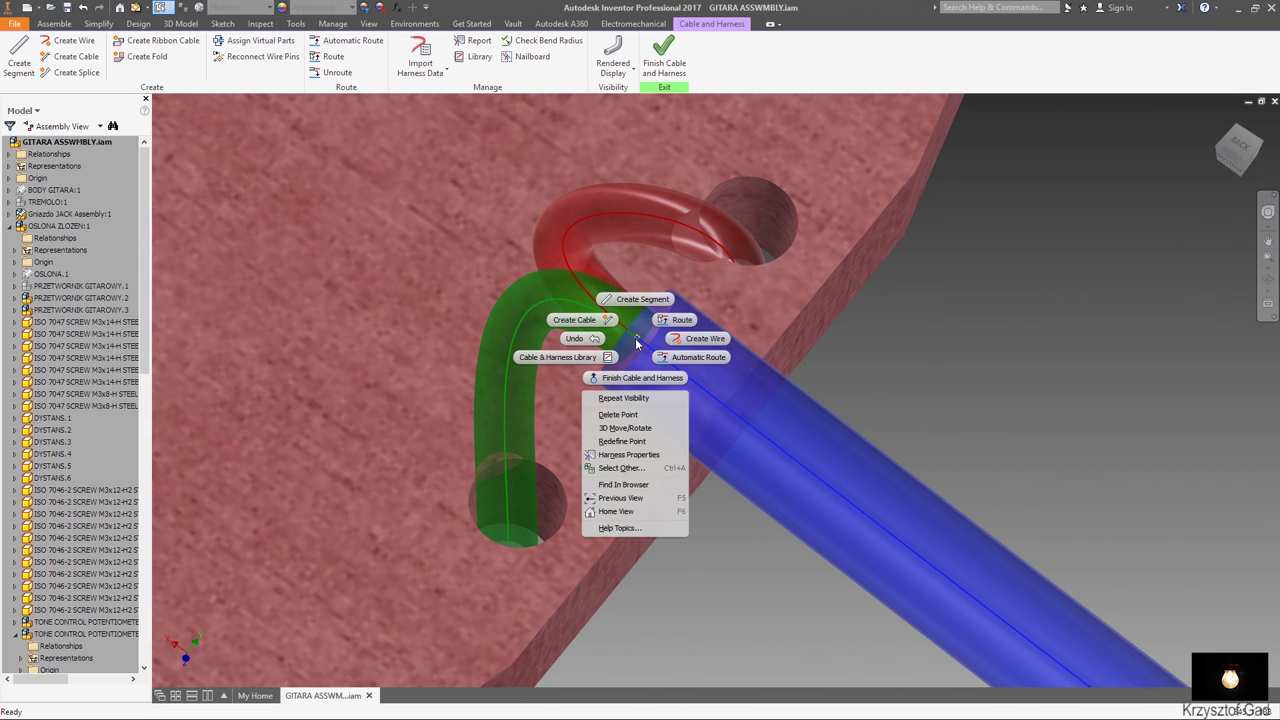
{"action": "left_click", "coordinate": [643, 430]}
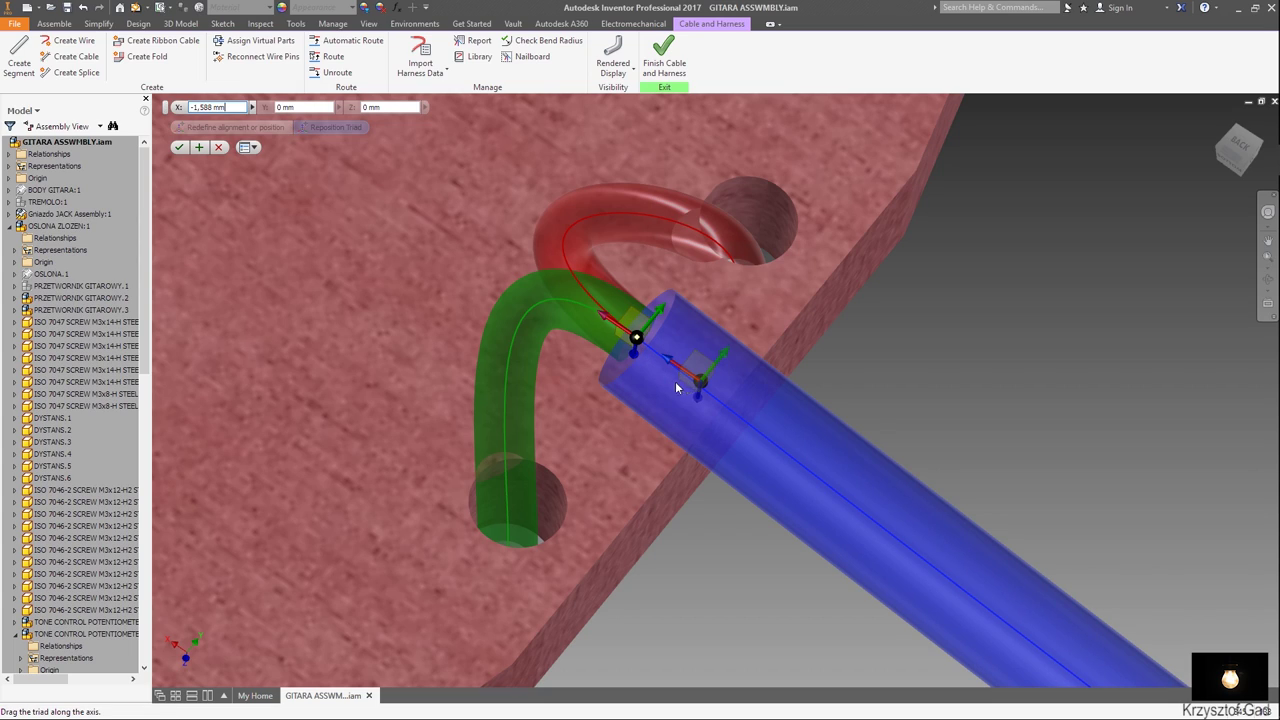
{"action": "left_click_drag", "start_coordinate": [676, 388], "coordinate": [680, 390]}
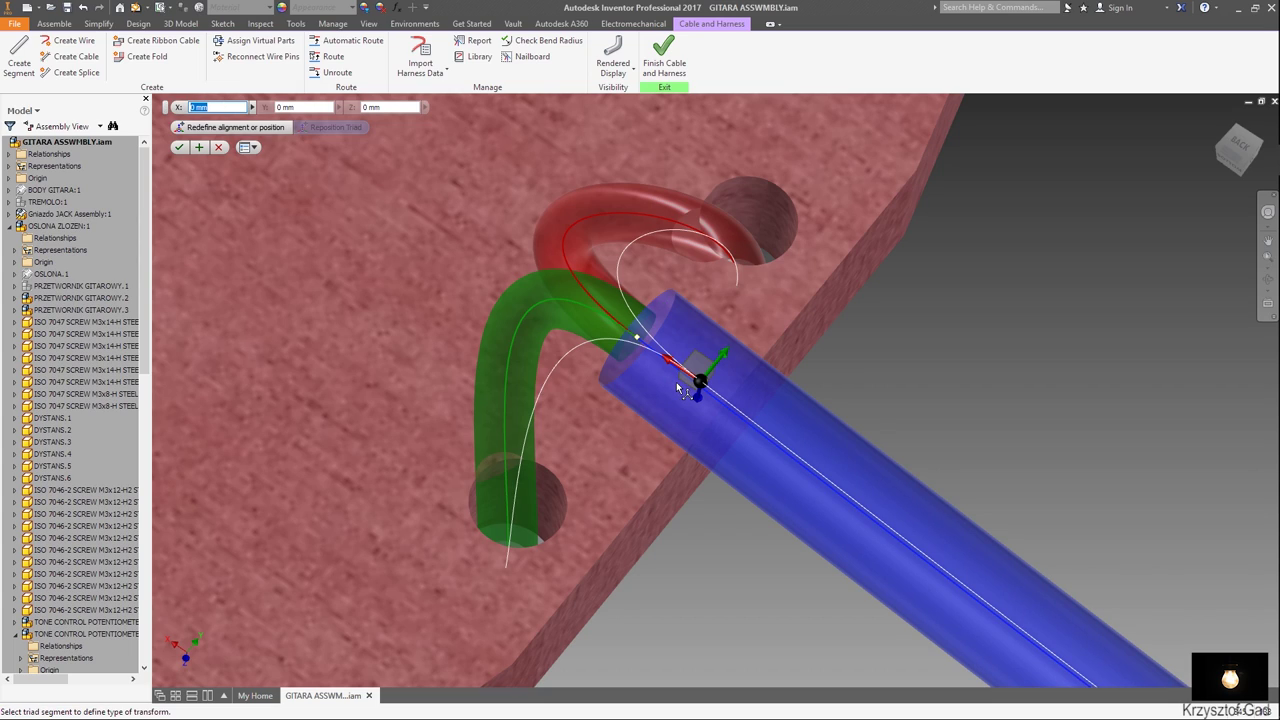
{"action": "left_click", "coordinate": [179, 147]}
{"action": "mouse_move", "coordinate": [198, 165]}
{"action": "middle_mouse_down", "text": "shift"}
{"action": "mouse_move", "coordinate": [621, 204]}
{"action": "mouse_move", "coordinate": [678, 234]}
{"action": "middle_mouse_up", "text": "shift"}
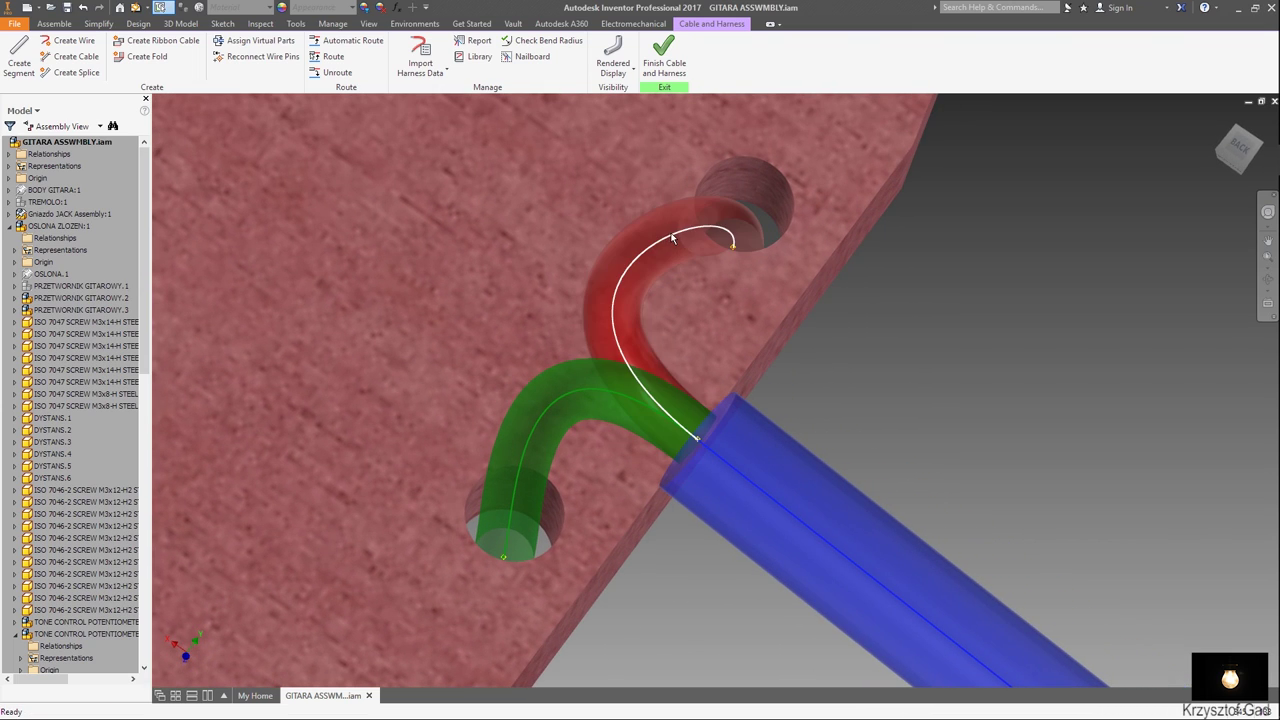
Delete all points on the red wire, then add a new point and raise it into its pickup hole.
{"action": "right_click", "coordinate": [672, 236]}
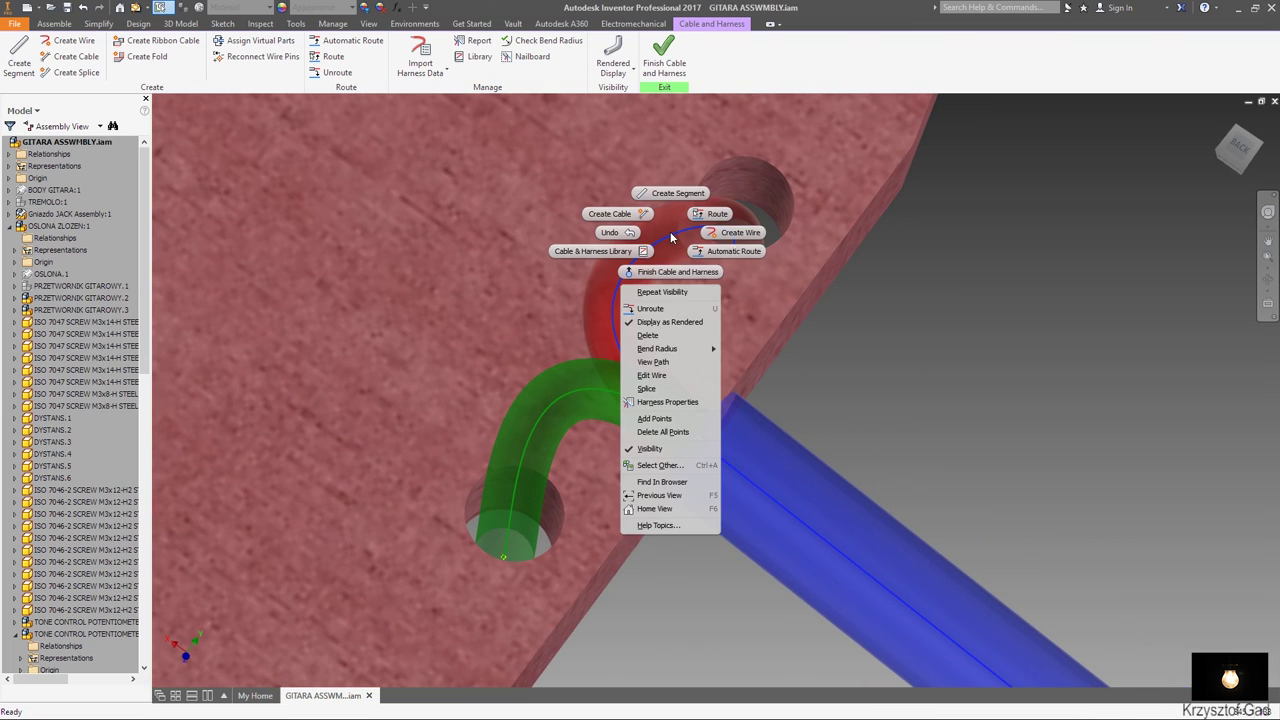
{"action": "left_click", "coordinate": [679, 432]}
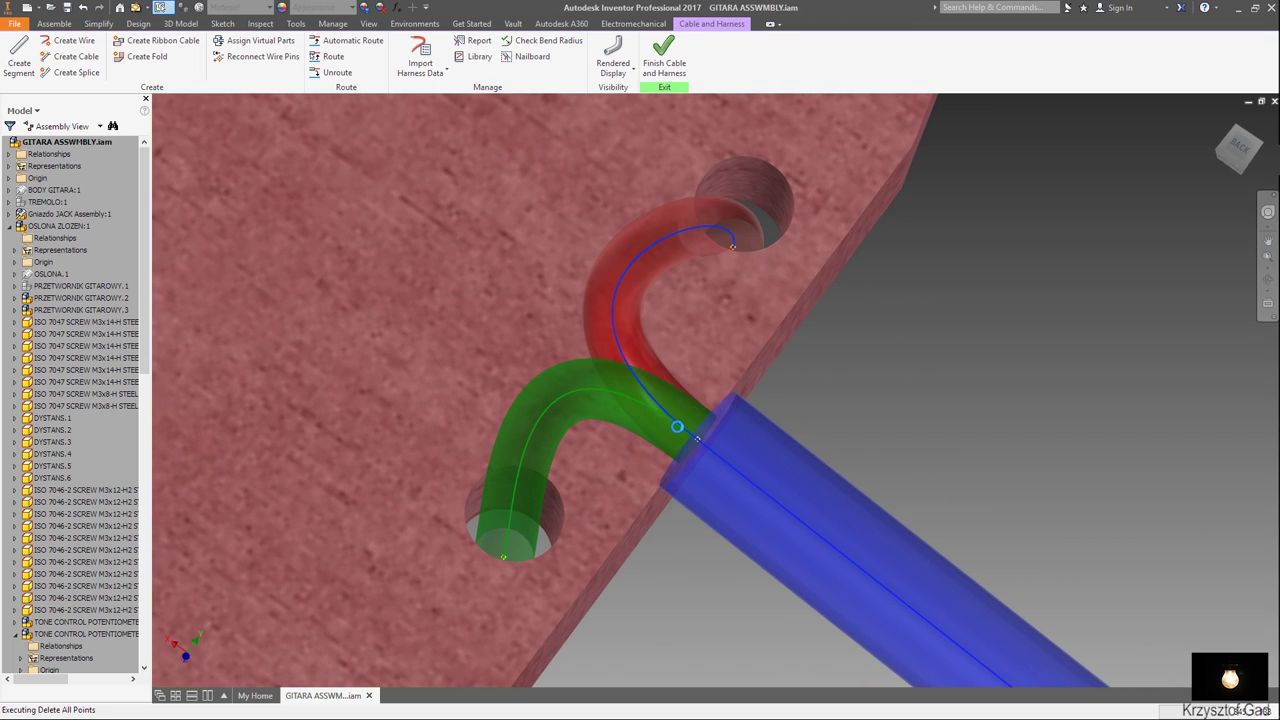
{"action": "right_click", "coordinate": [634, 258]}
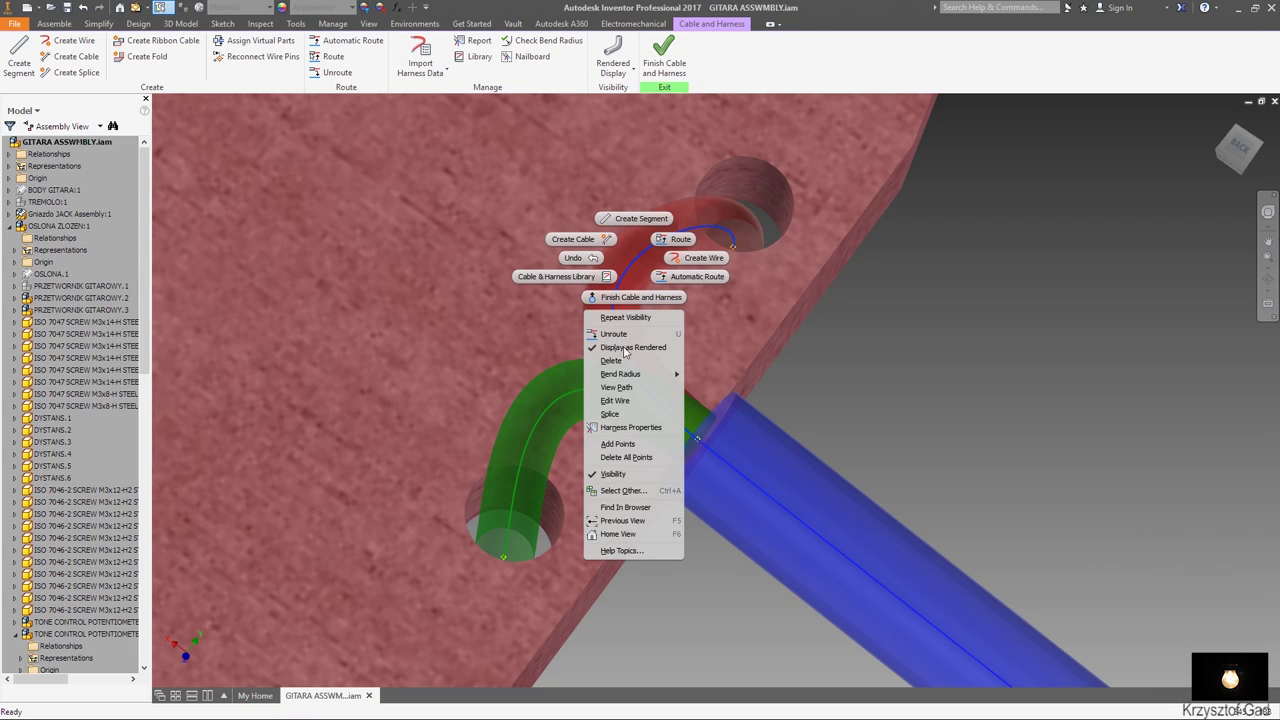
{"action": "left_click", "coordinate": [635, 447]}
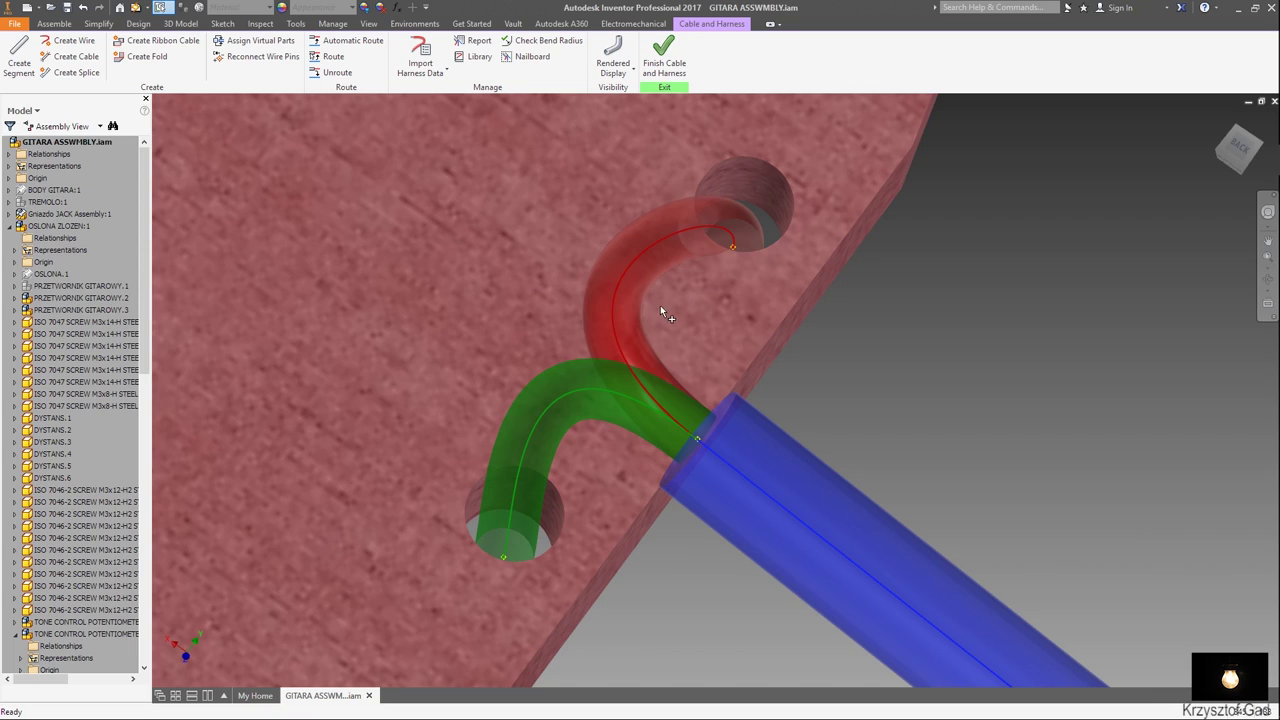
{"action": "left_click", "coordinate": [652, 241]}
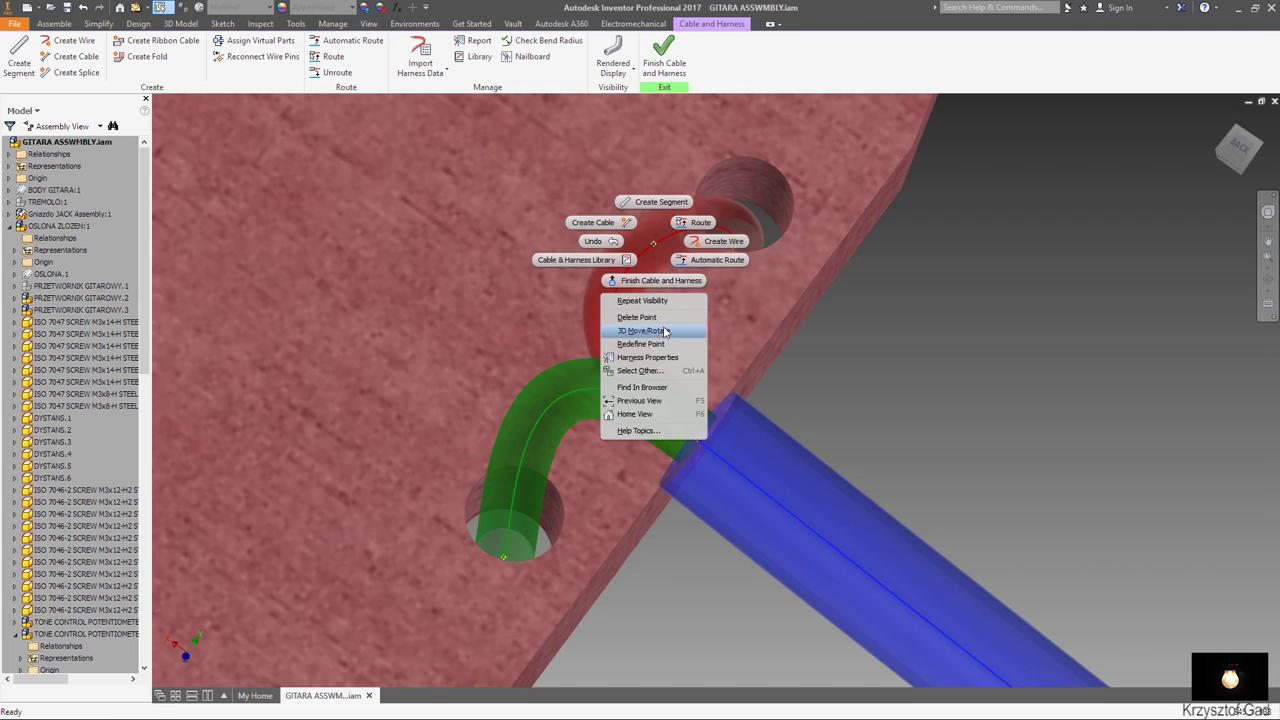
{"action": "left_click", "coordinate": [645, 330]}
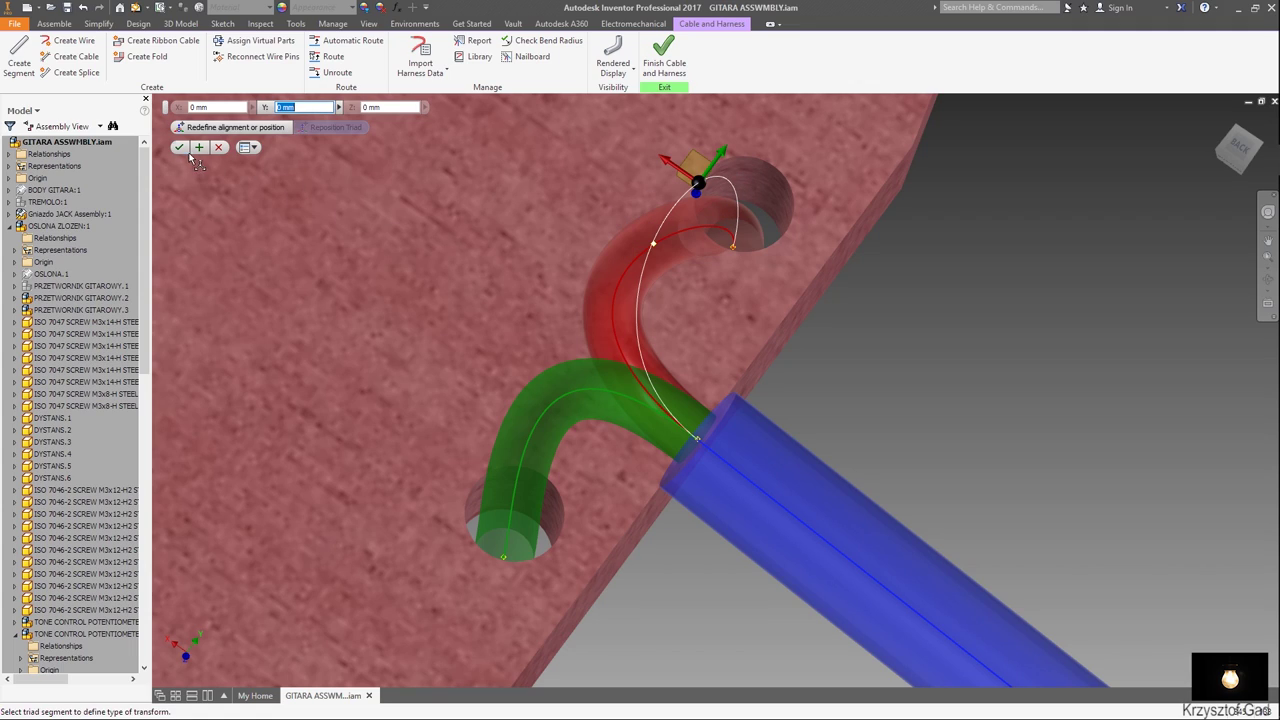
{"action": "key", "text": "Return"}
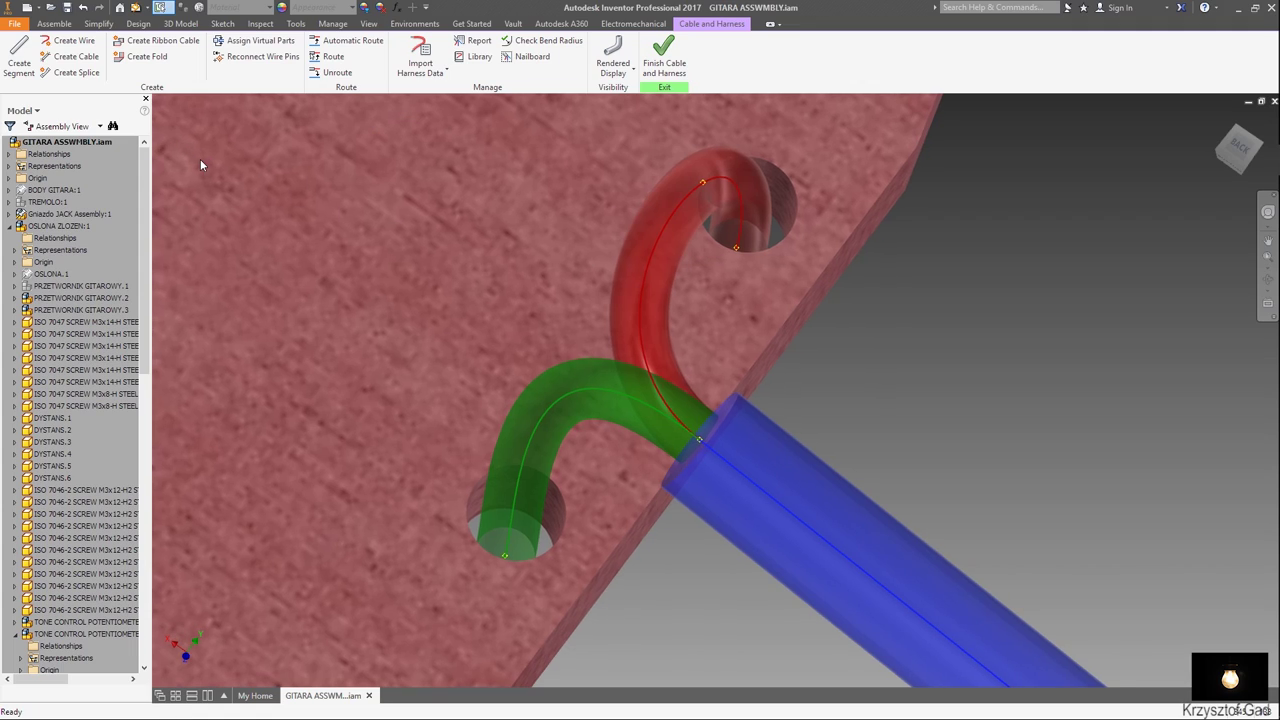
{"action": "key", "text": "F5"}
{"action": "key", "text": "F5"}
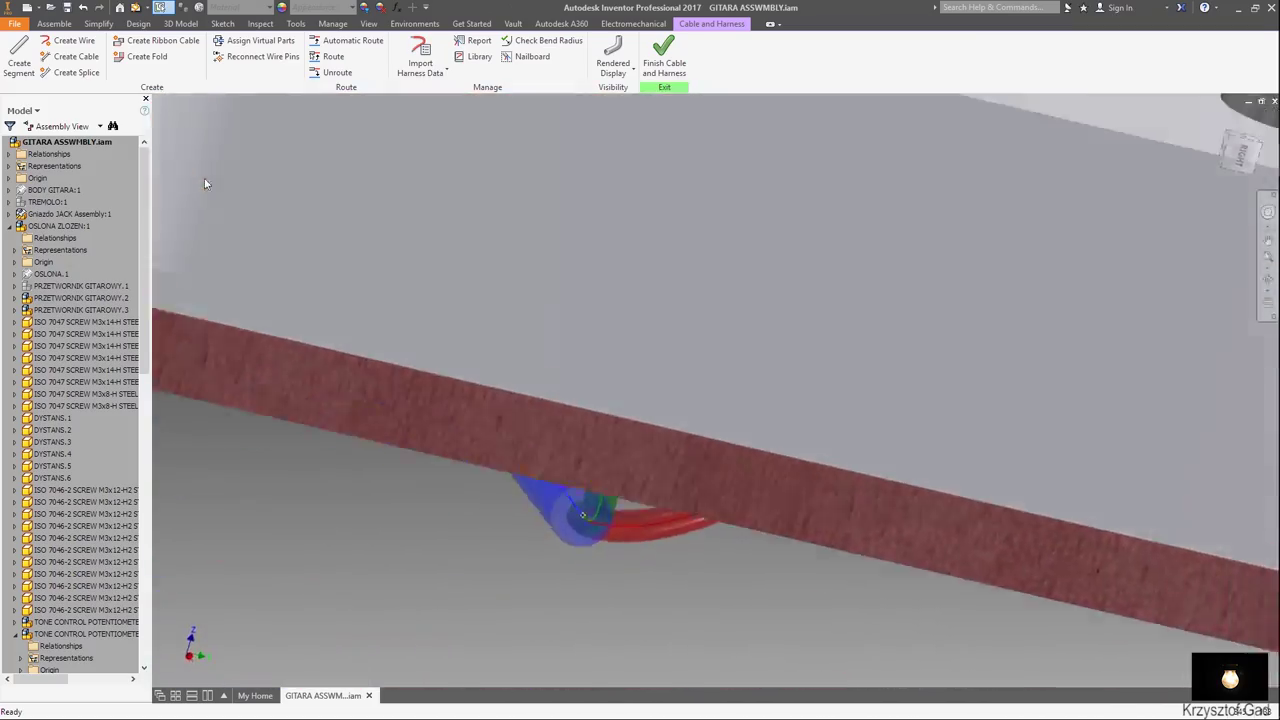
Make PRZETWORNIK GITAROWY:1 visible again and finish the cable and harness edit.
{"action": "key", "text": "F5"}
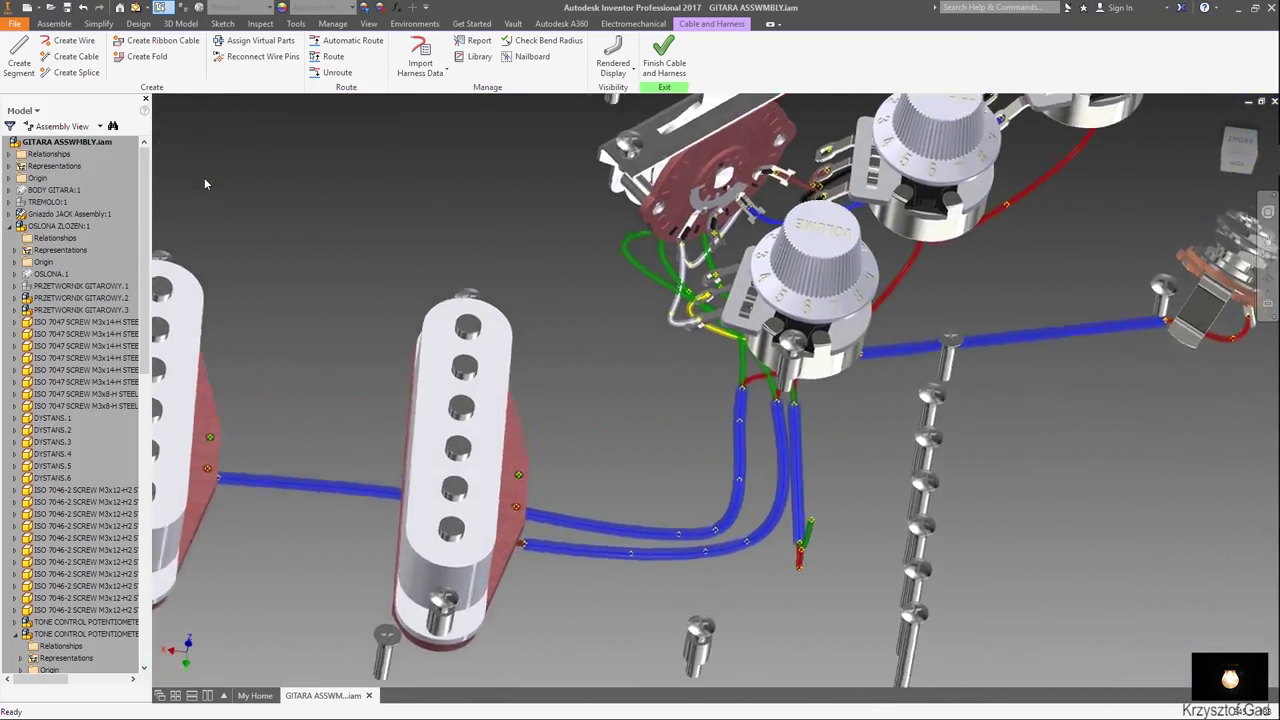
{"action": "key", "text": "F5"}
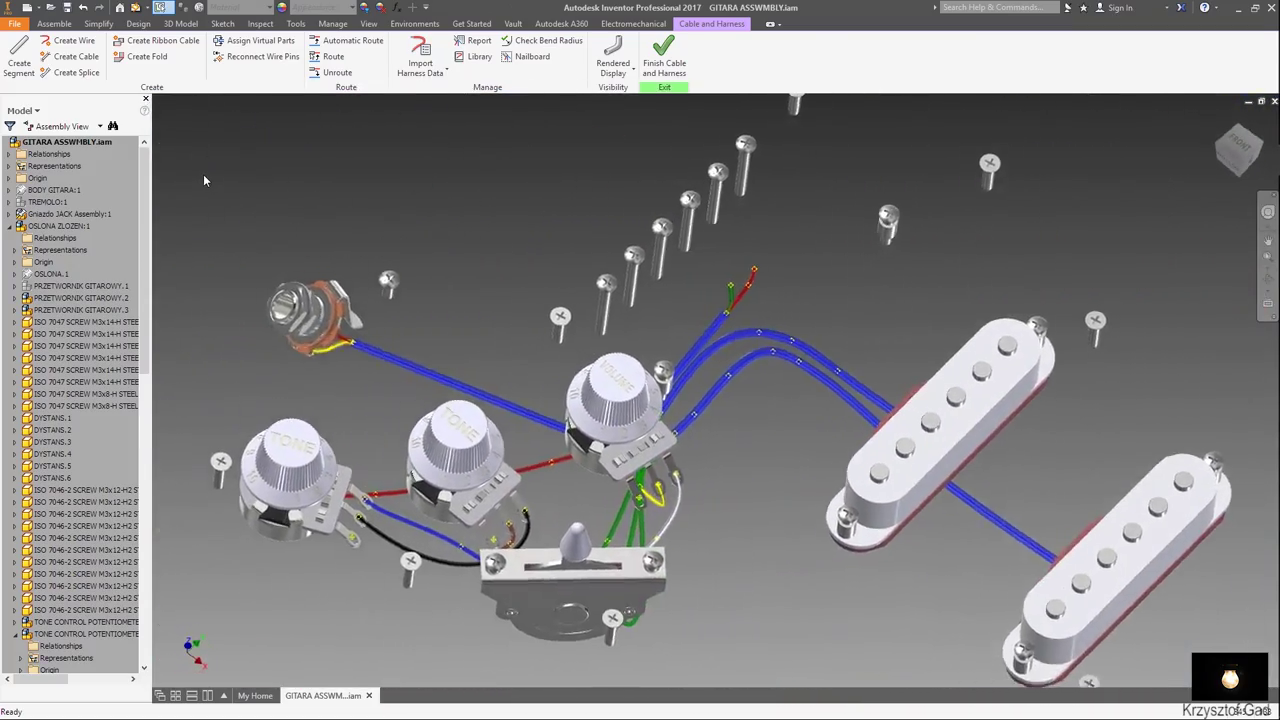
{"action": "right_click", "coordinate": [78, 292]}
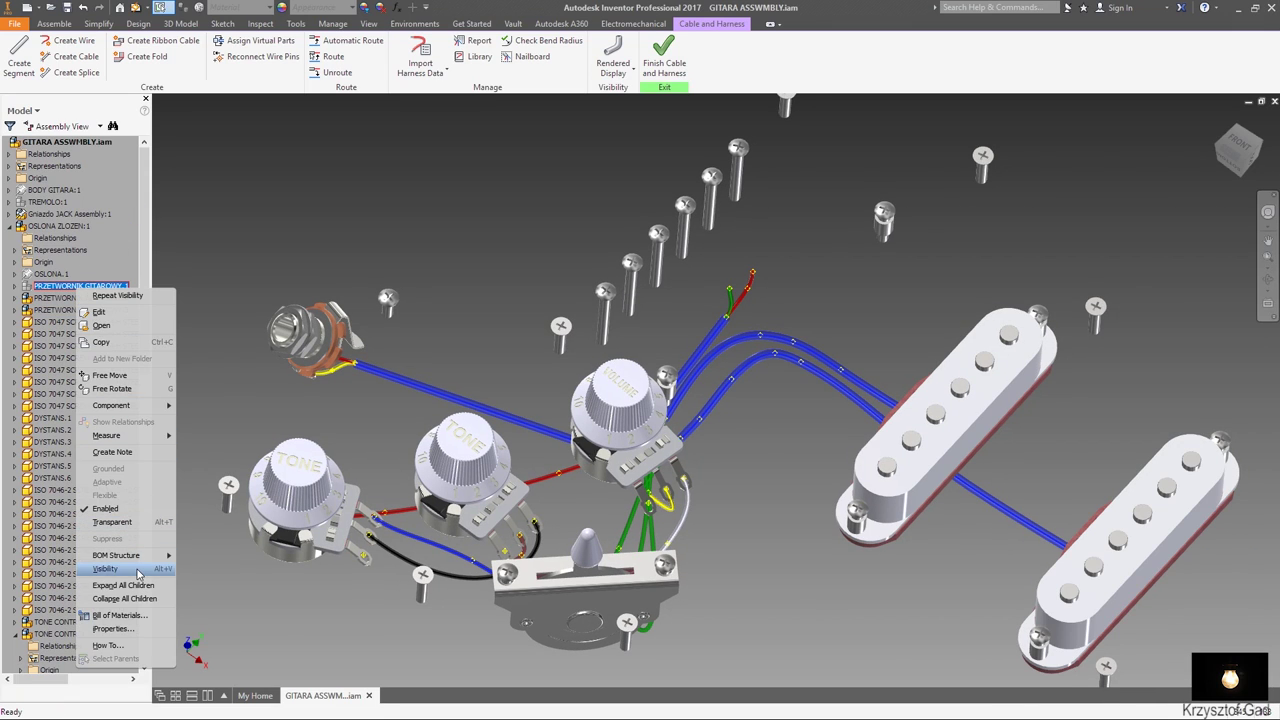
{"action": "left_click", "coordinate": [138, 570]}
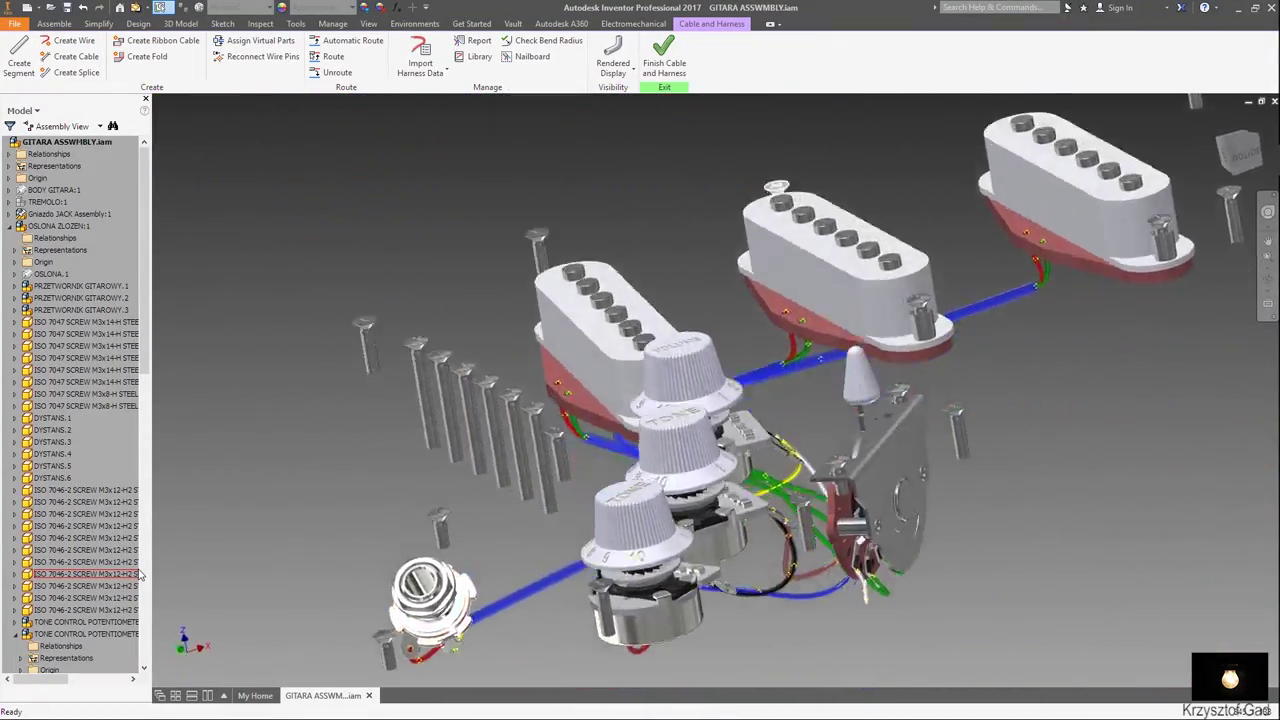
{"action": "left_click", "coordinate": [661, 57]}
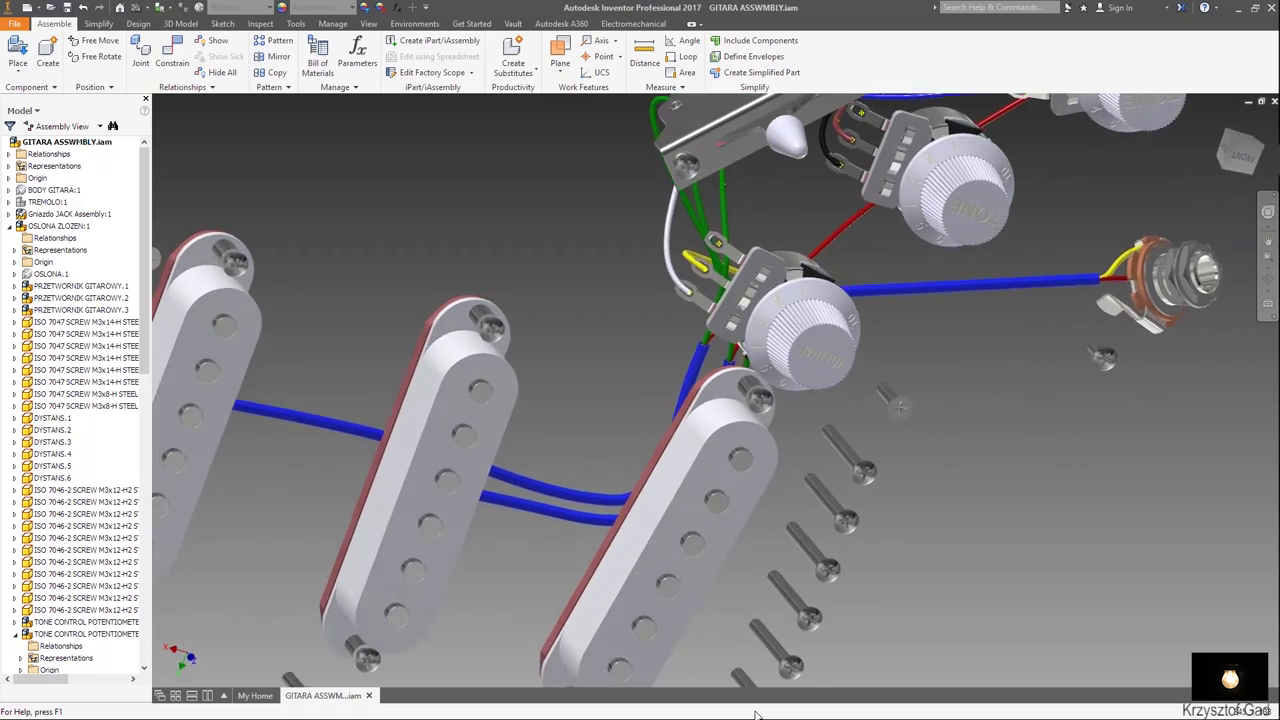
Show BODY GITARA:1 to inspect the wiring inside the red body, then hide it again.
{"action": "right_click", "coordinate": [66, 193]}
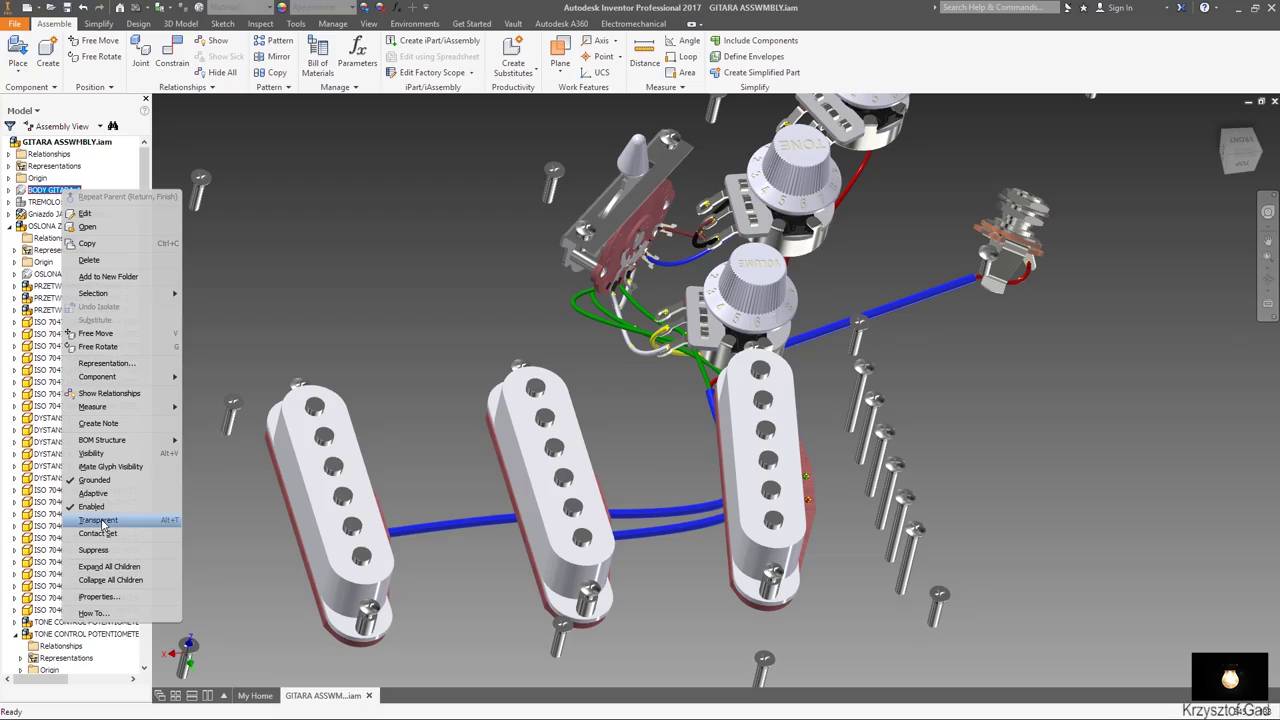
{"action": "left_click", "coordinate": [104, 456]}
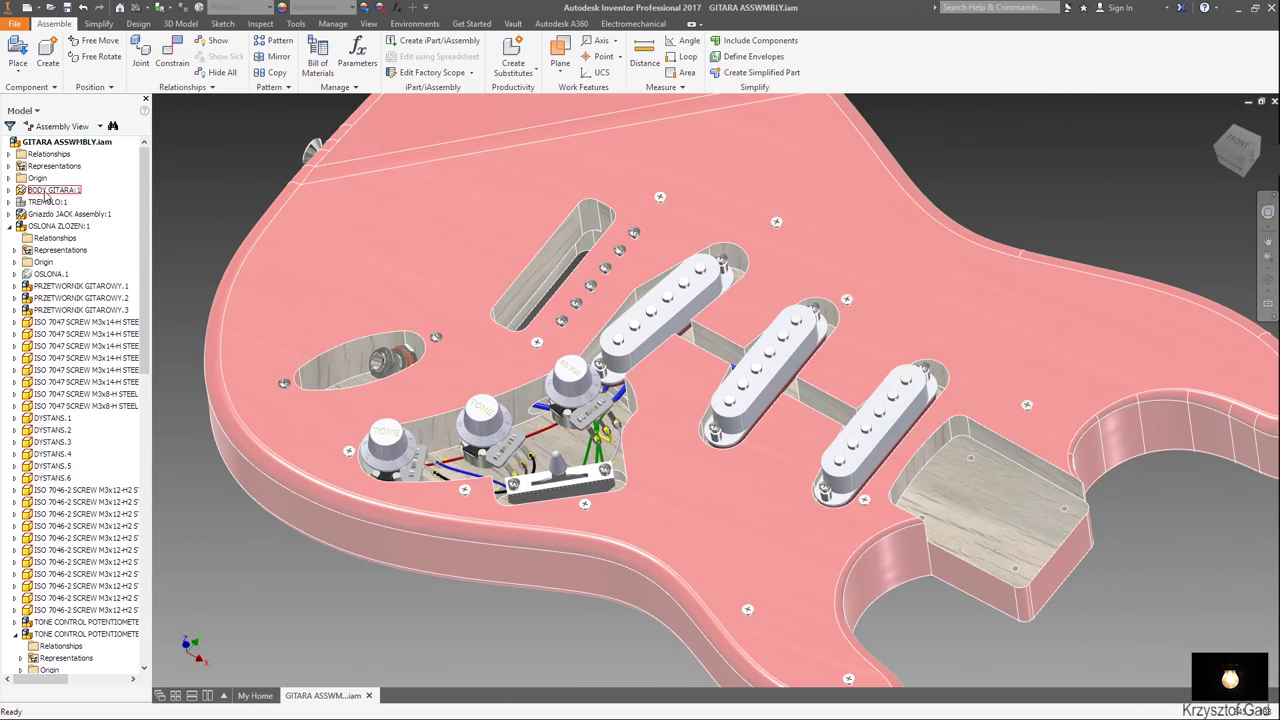
{"action": "right_click", "coordinate": [48, 190]}
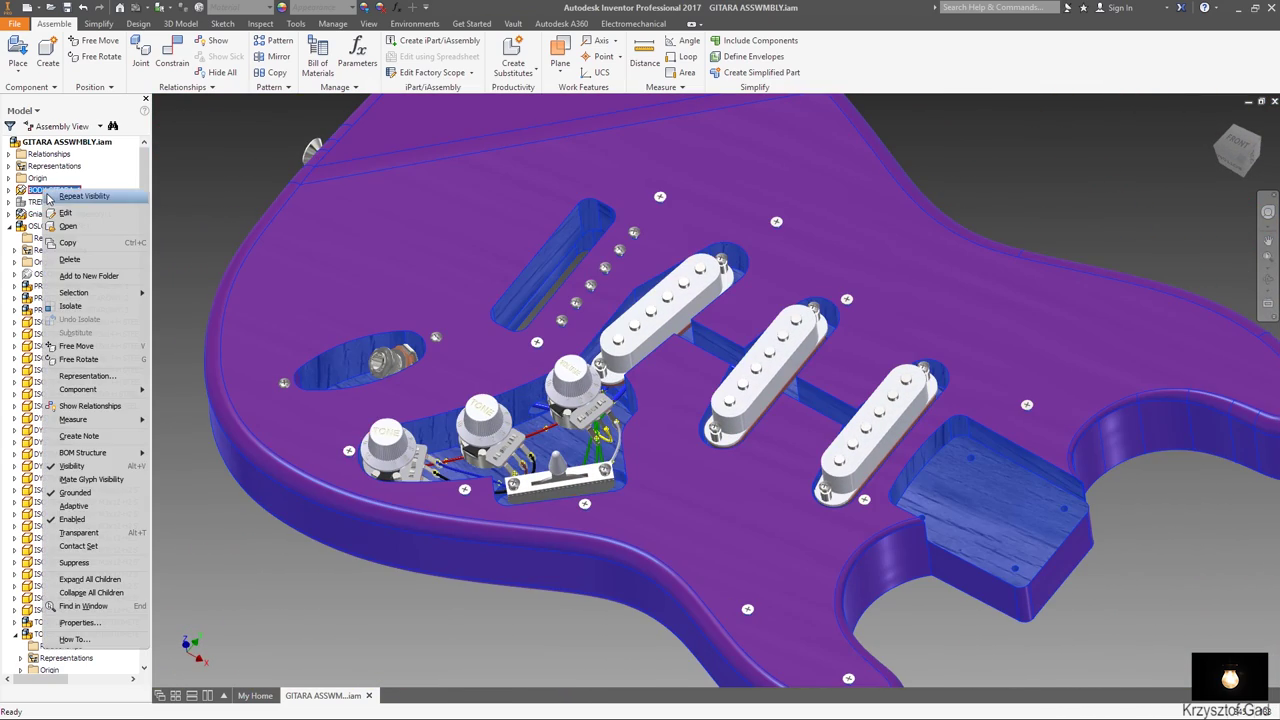
{"action": "left_click", "coordinate": [75, 466]}
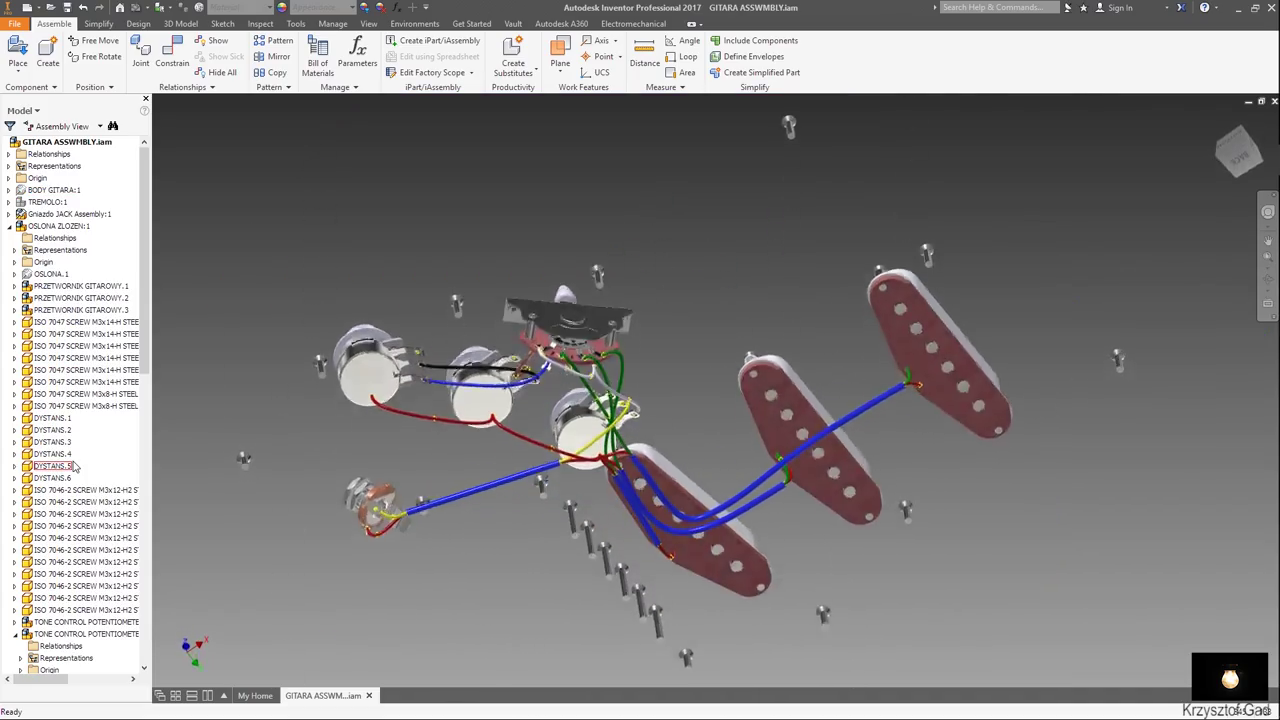